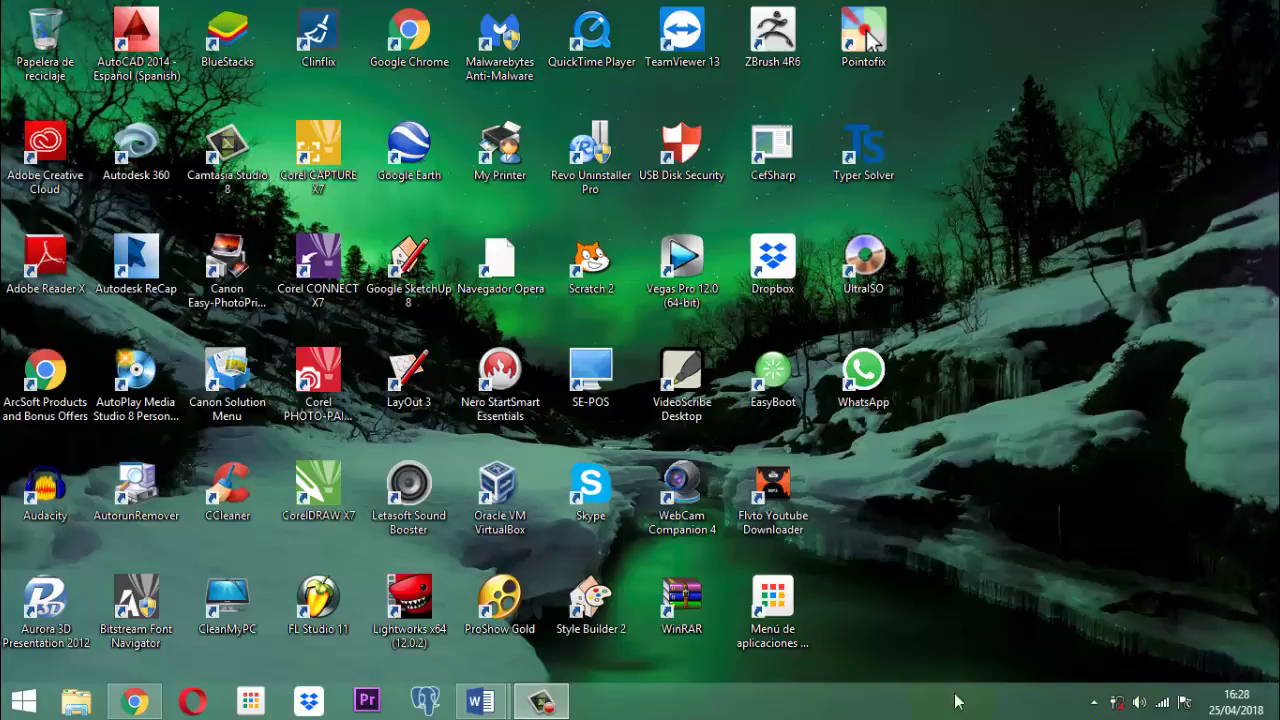
# Step: Open the Vet Project database from the software veterinarias folder in documentos 2017 on drive D and close its welcome form
pyautogui.click(90, 703)
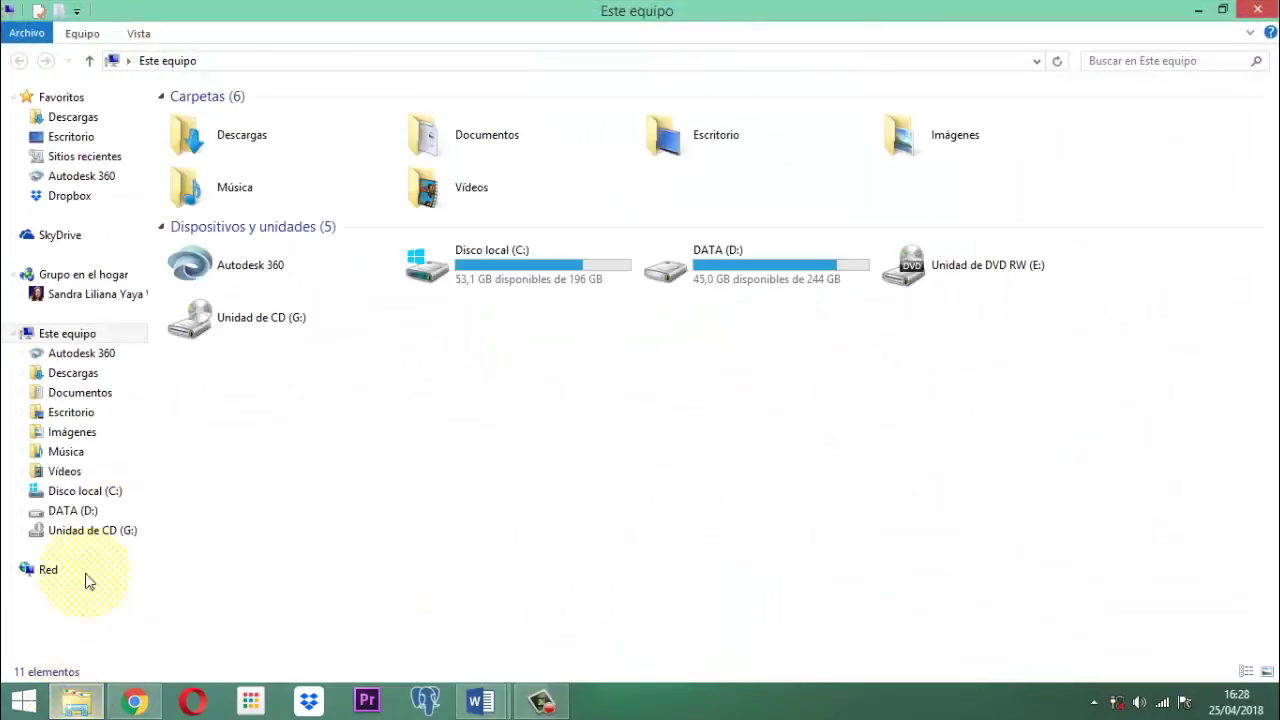
pyautogui.click(715, 255)
pyautogui.doubleClick(715, 255)
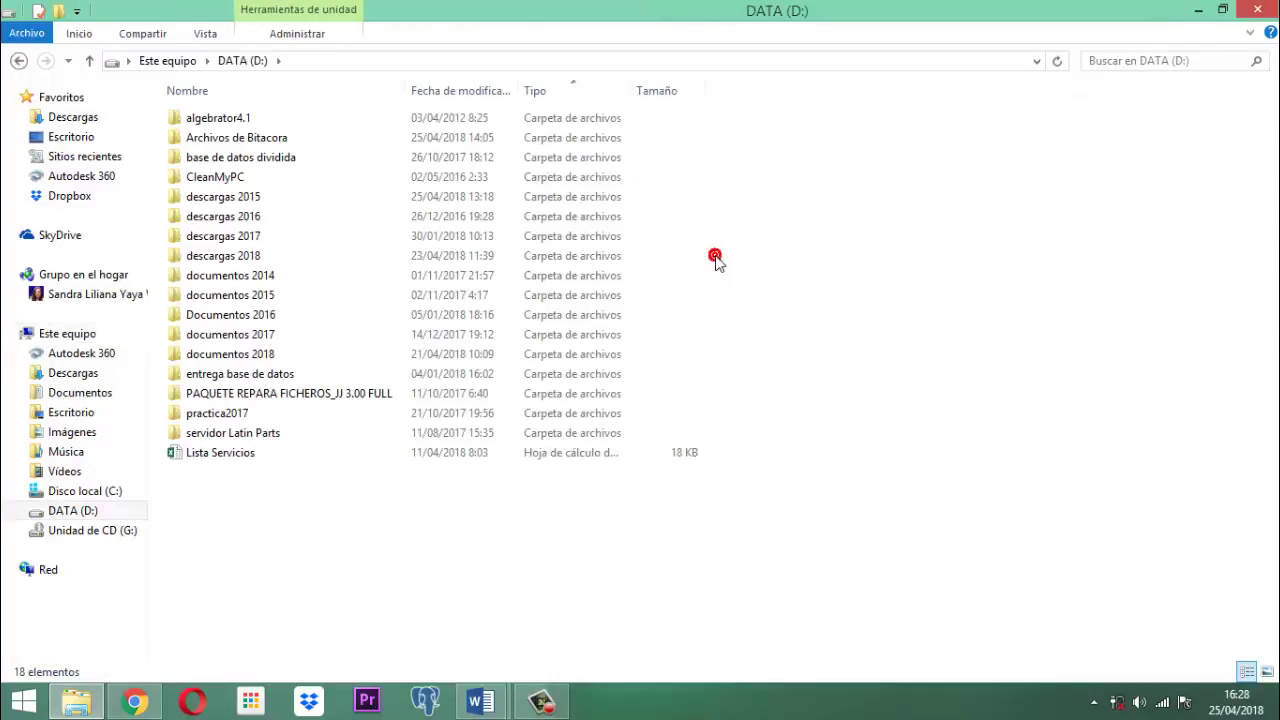
pyautogui.click(237, 340)
pyautogui.doubleClick(237, 338)
pyautogui.doubleClick(234, 275)
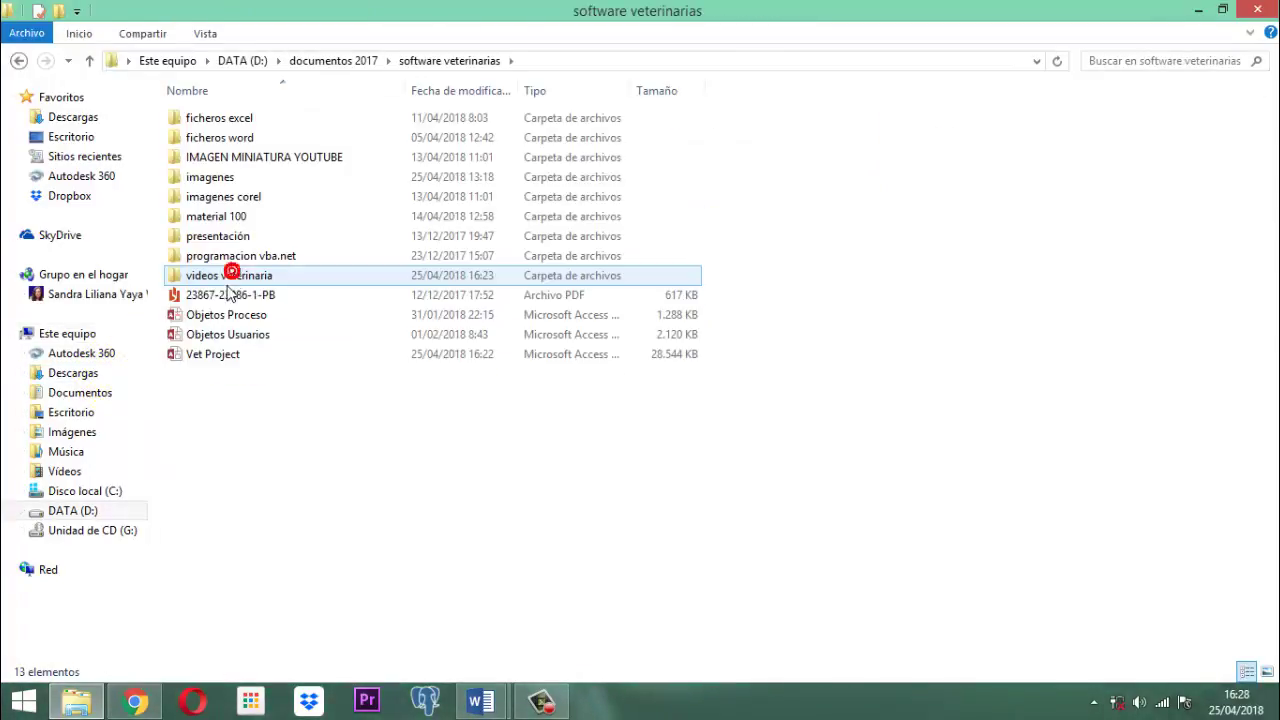
pyautogui.doubleClick(218, 356)
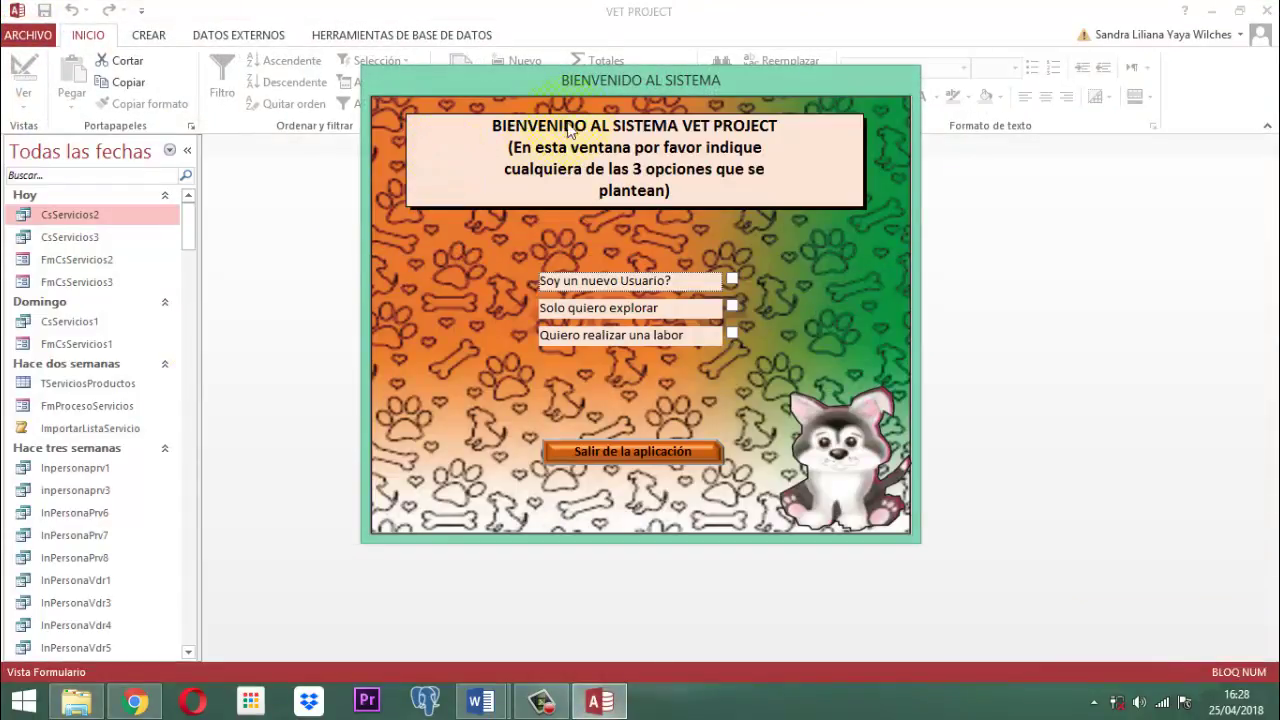
pyautogui.rightClick(607, 79)
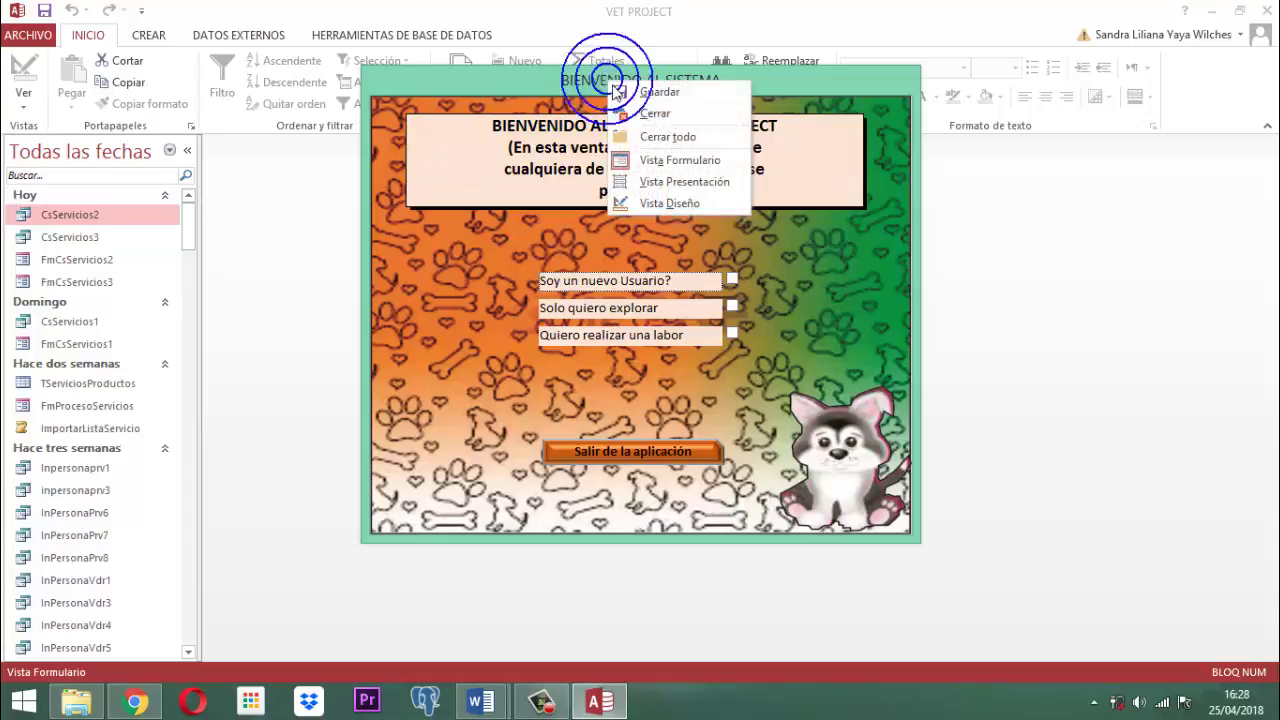
pyautogui.click(642, 120)
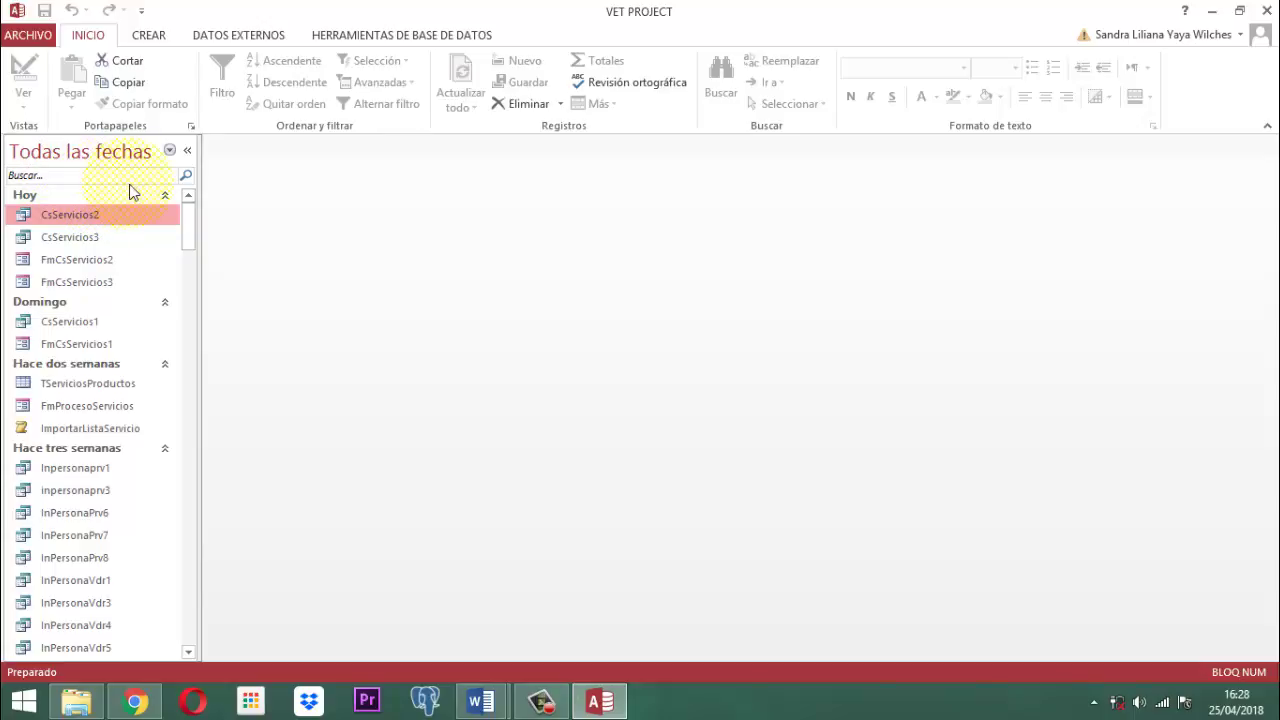
# Step: Group the database objects by object type and show the tables at the start of the list
pyautogui.click(106, 157)
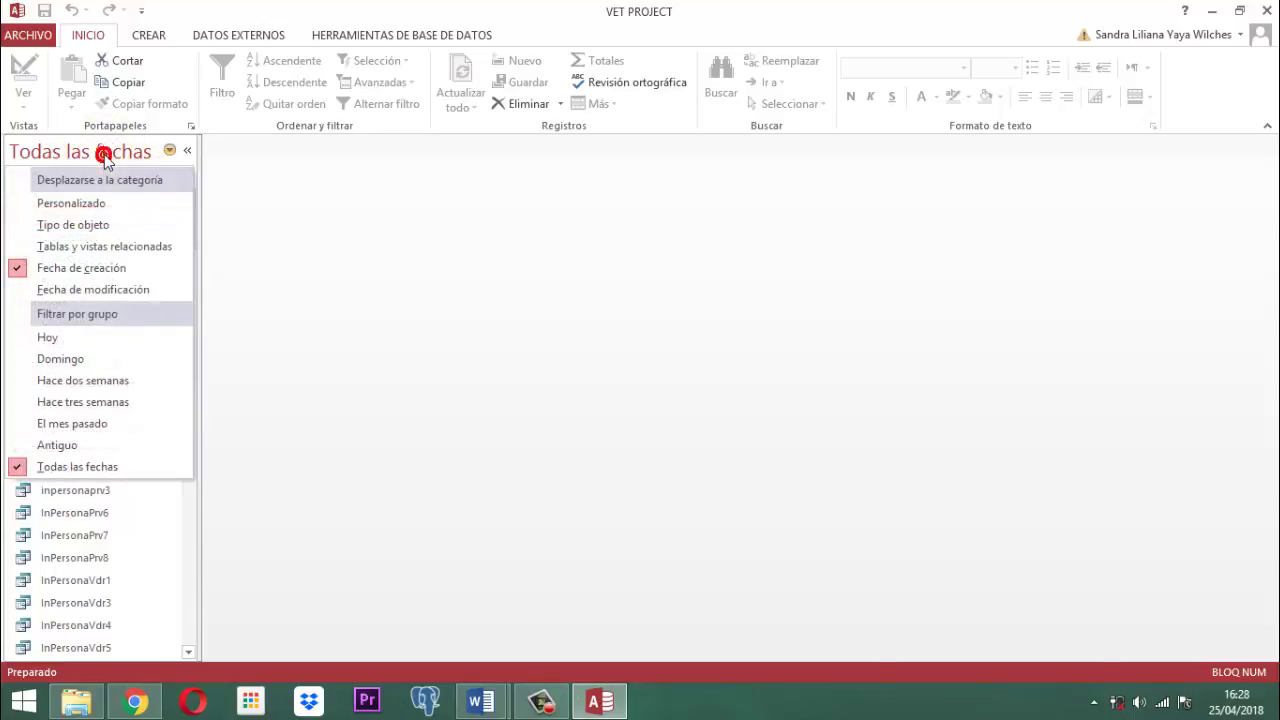
pyautogui.click(77, 224)
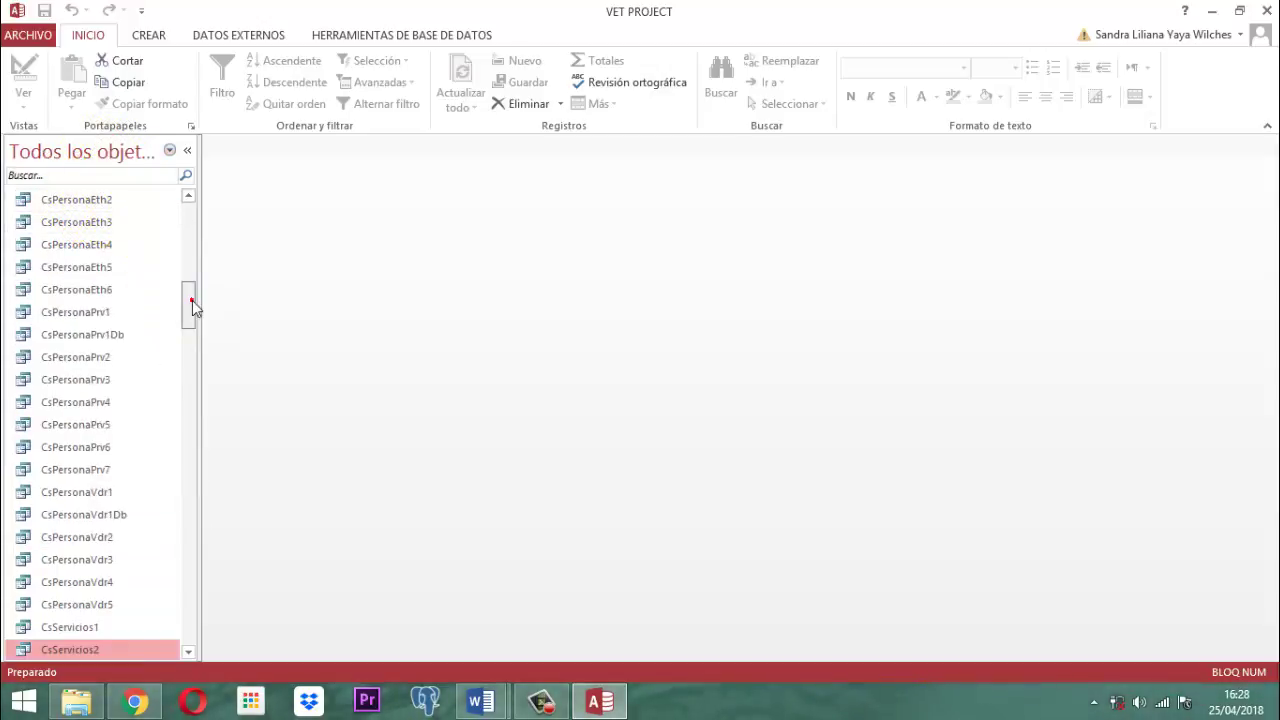
pyautogui.moveTo(191, 302); pyautogui.dragTo(200, 180)
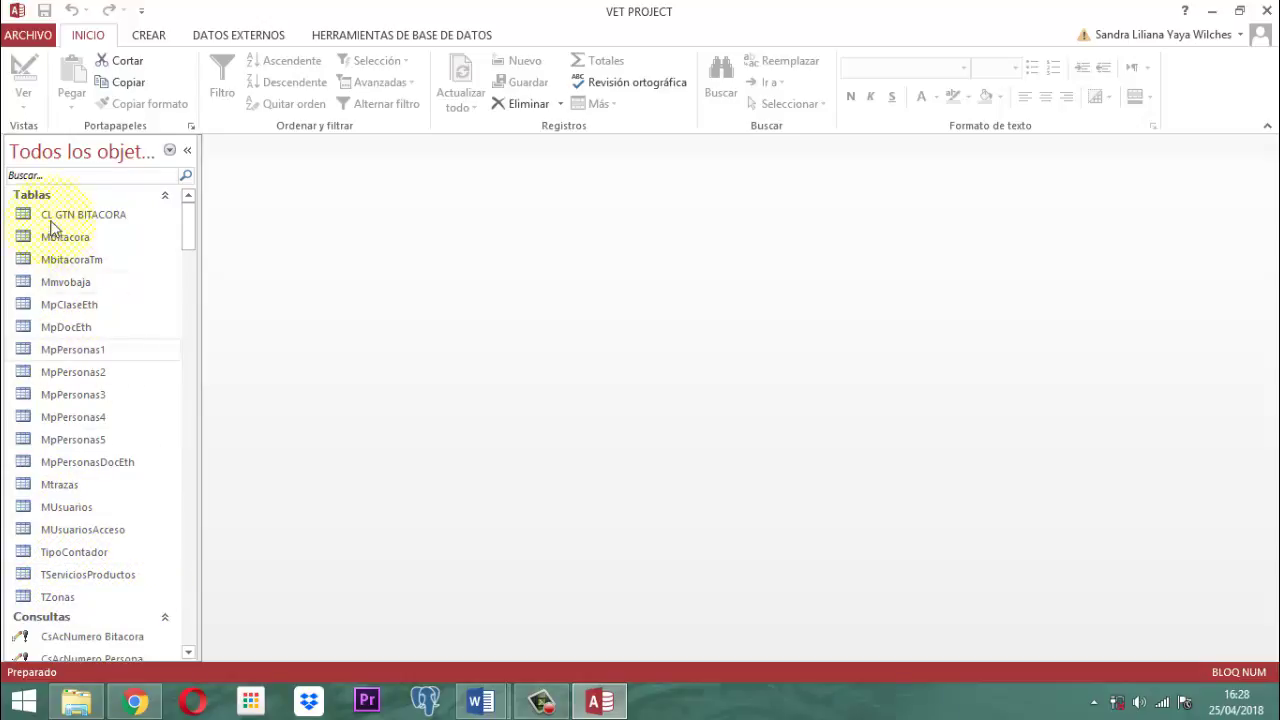
# Step: Filter the database objects by "ServiciosPro" and open the TServiciosProductos table in Design view
pyautogui.click(60, 176)
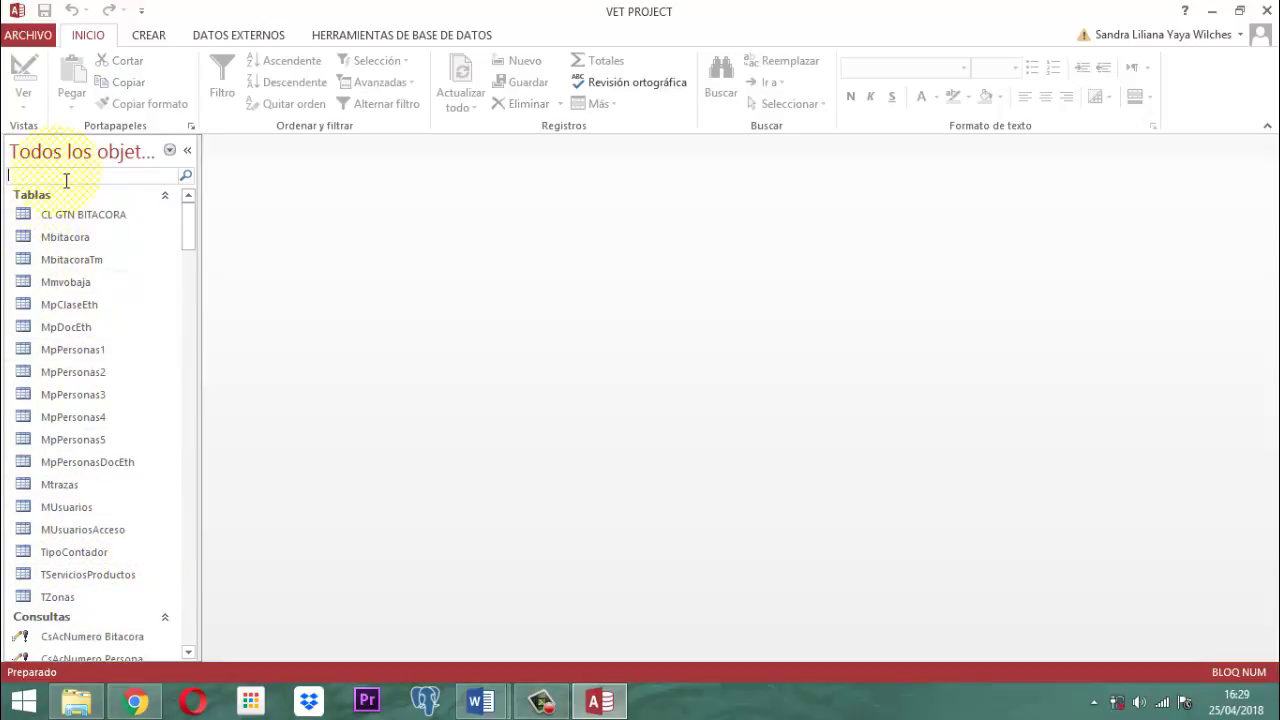
pyautogui.write('ServiciosPro')
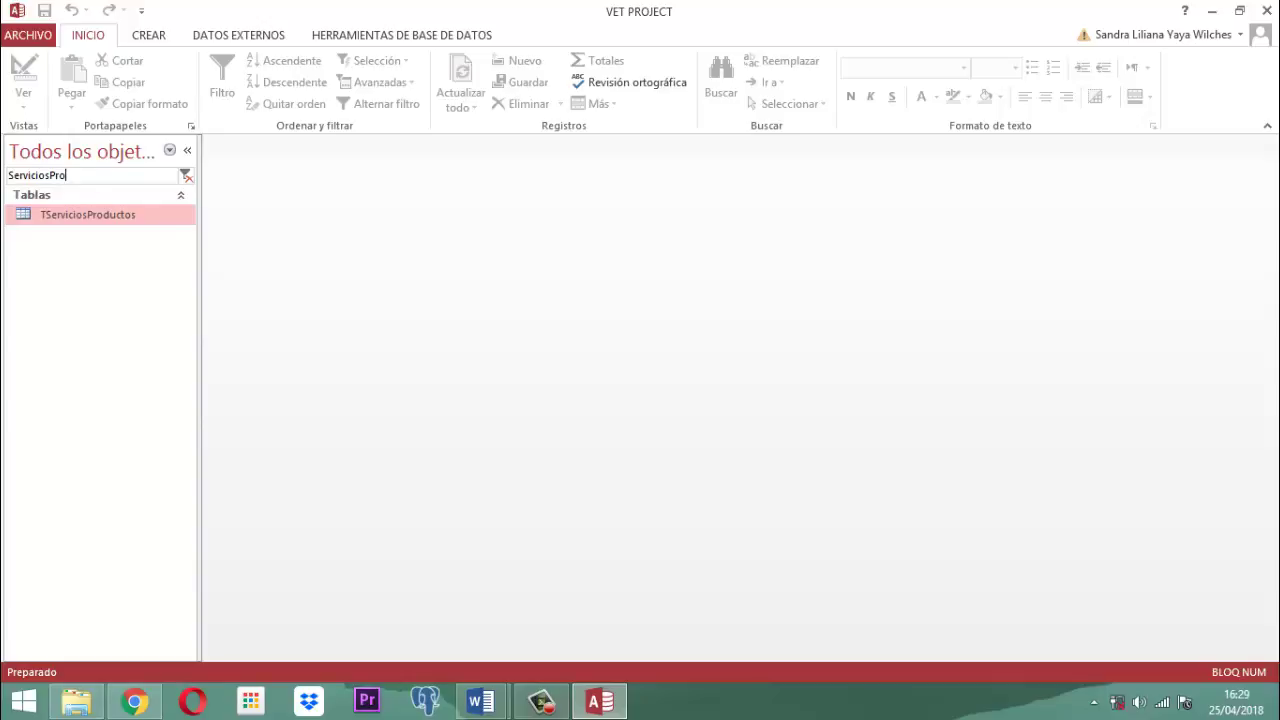
pyautogui.rightClick(84, 220)
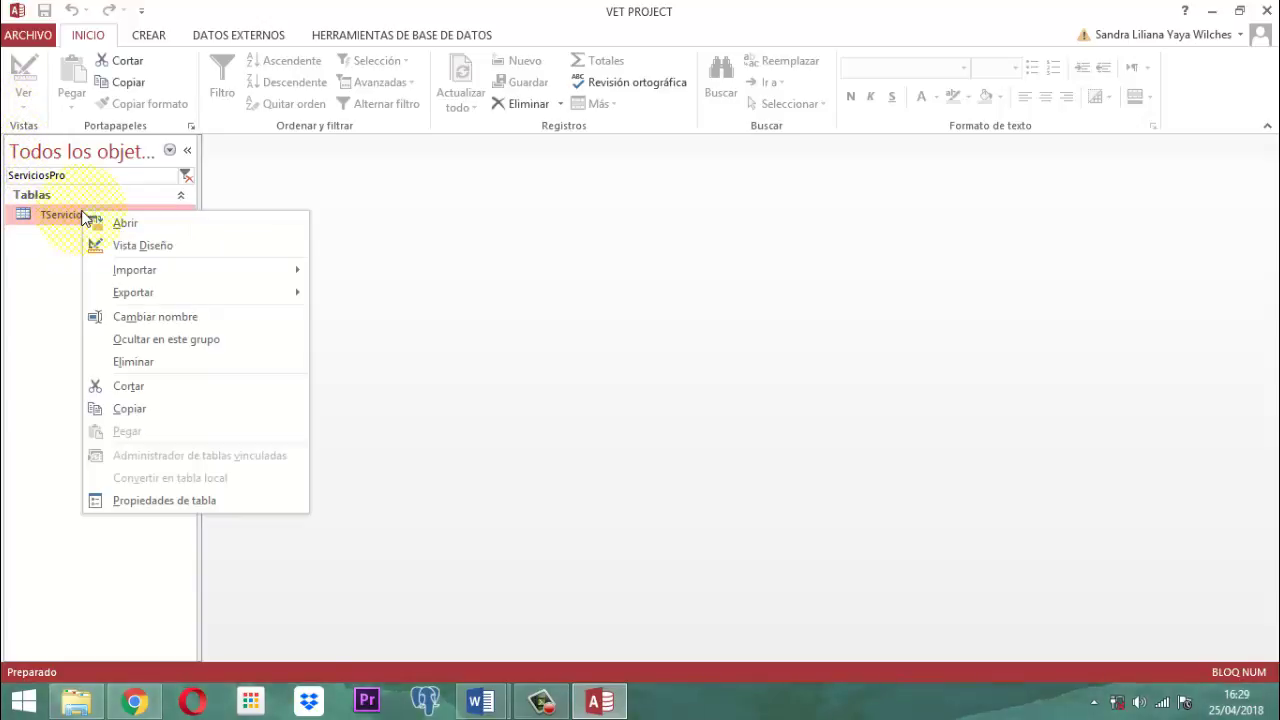
pyautogui.click(140, 248)
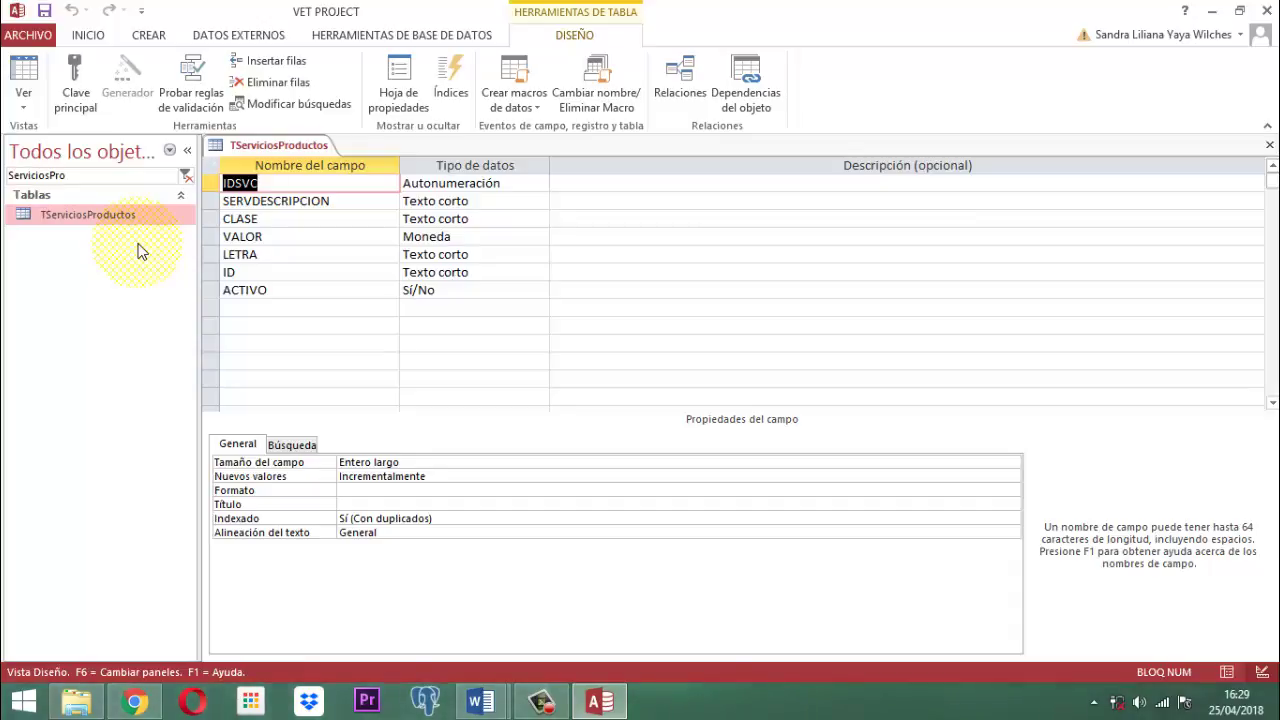
# Step: Examine the display control in the CLASE field's lookup properties and close the TServiciosProductos table
pyautogui.click(287, 218)
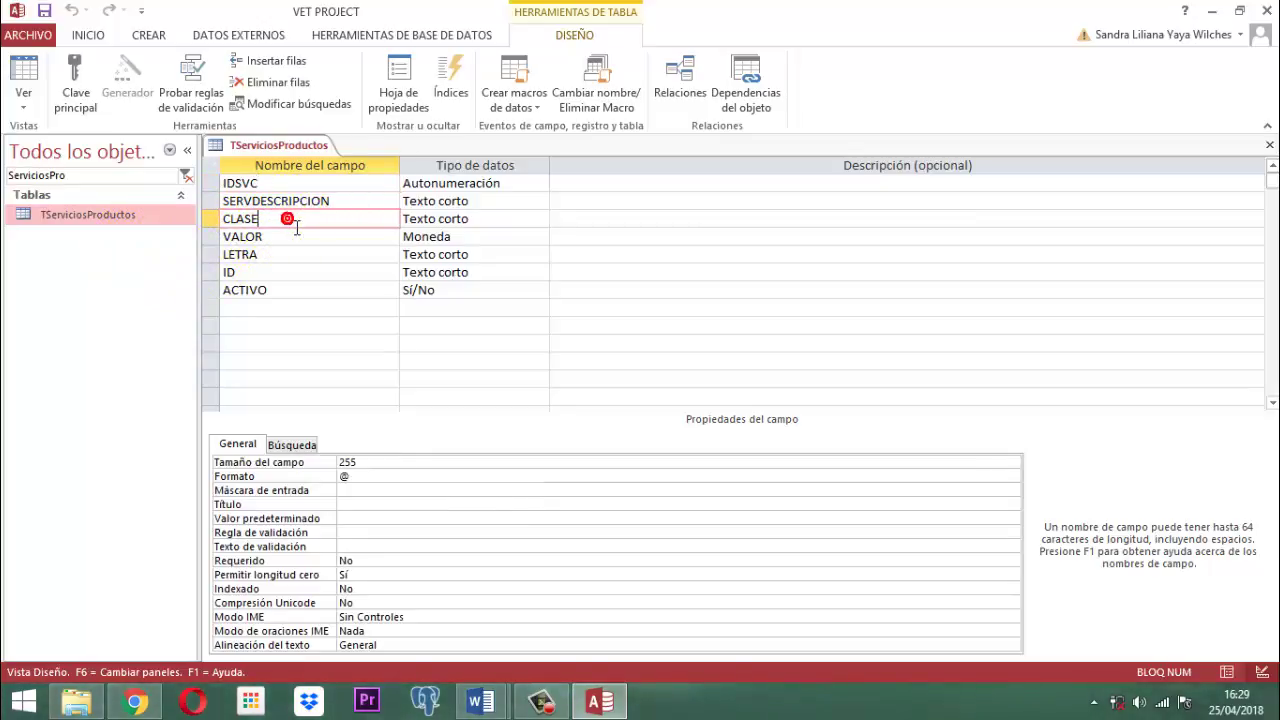
pyautogui.click(291, 444)
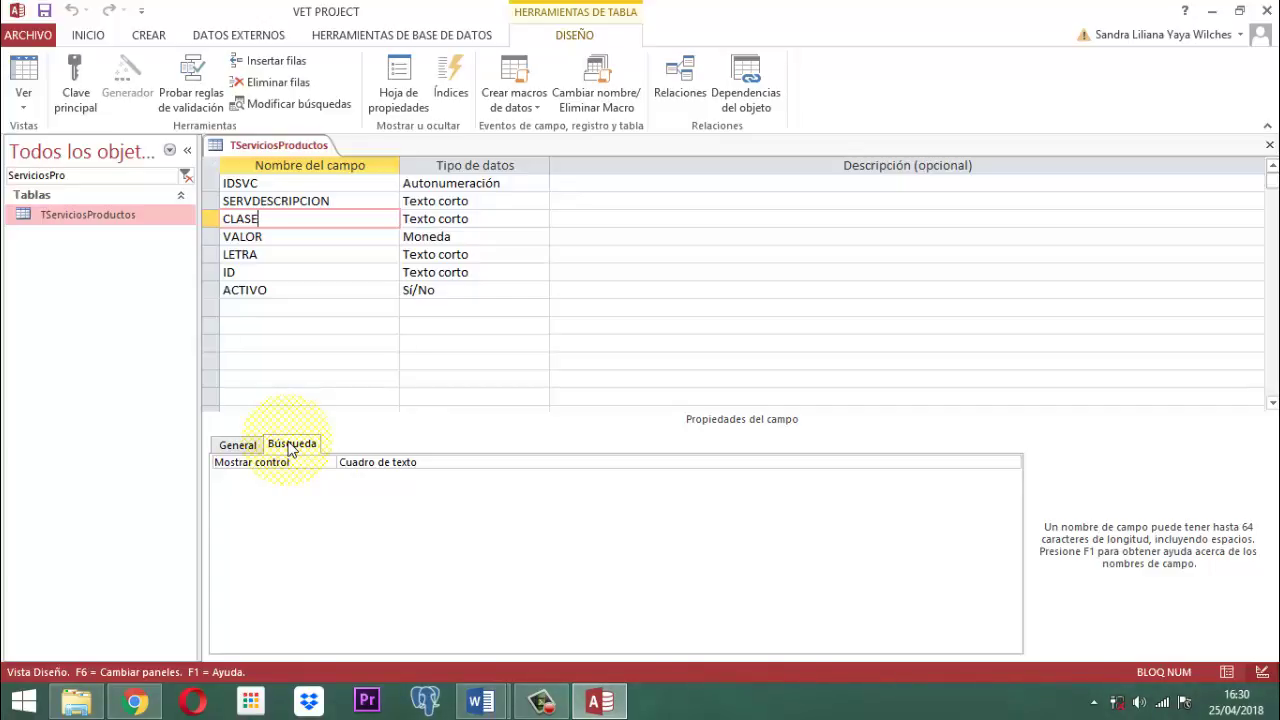
pyautogui.click(432, 463)
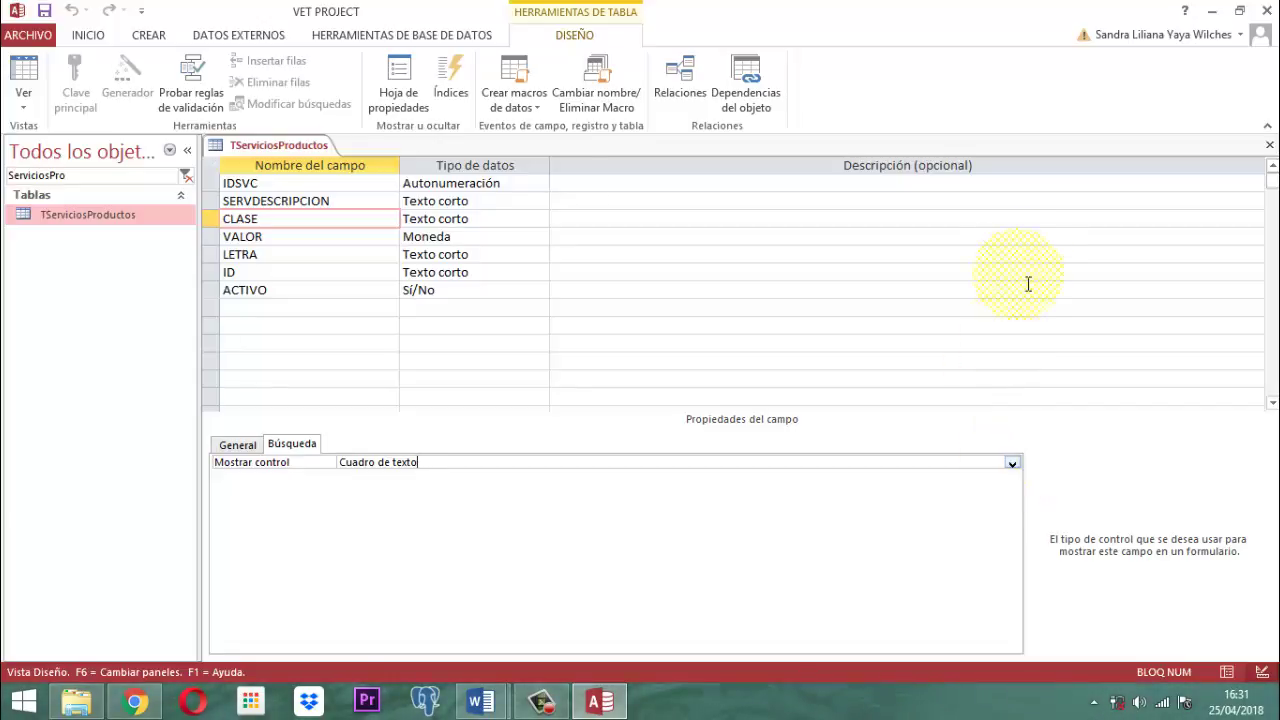
pyautogui.rightClick(263, 143)
pyautogui.click(300, 173)
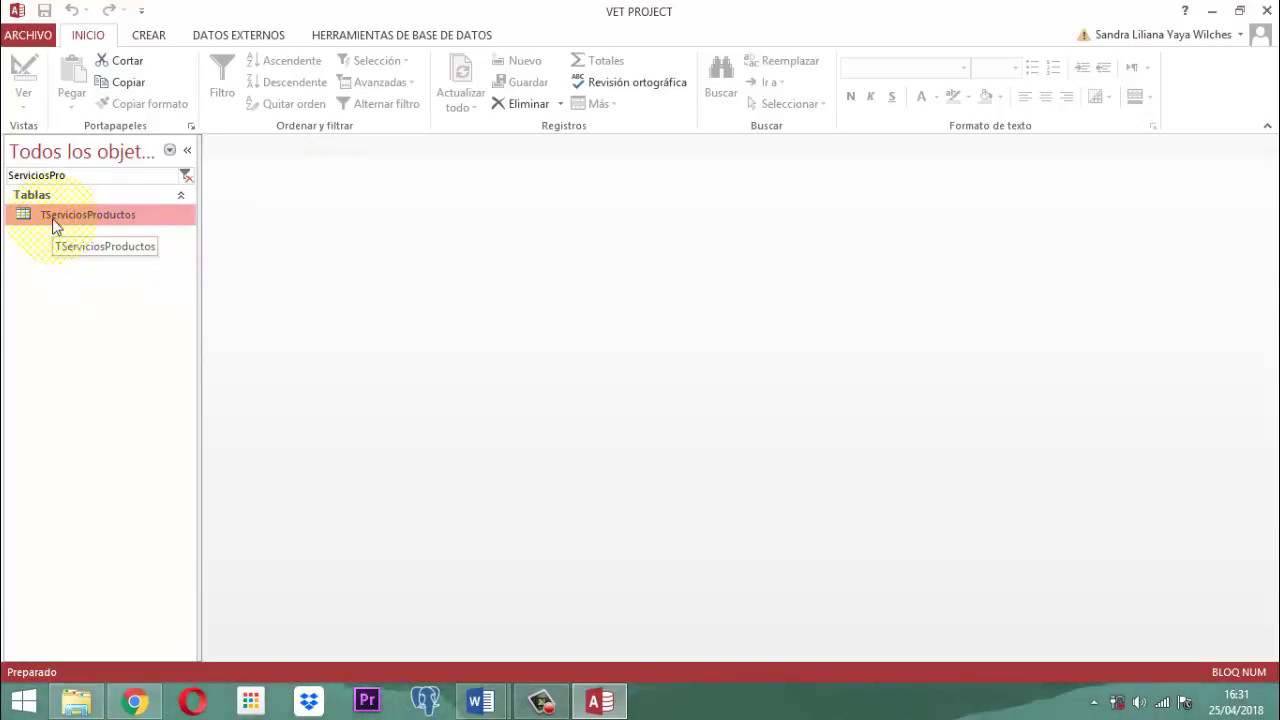
# Step: Replace the object filter with "panel", open the PANEL PRINCIPAL form and dismiss the credentials notice
pyautogui.click(184, 178)
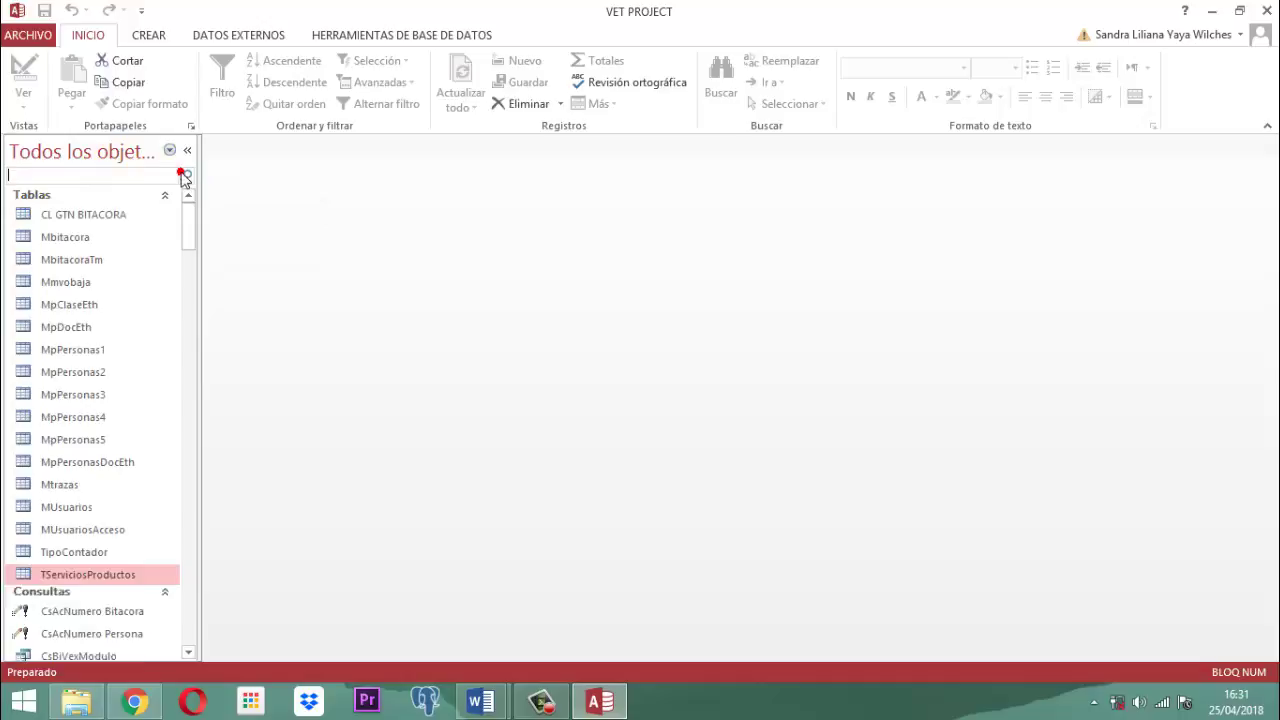
pyautogui.click(80, 175)
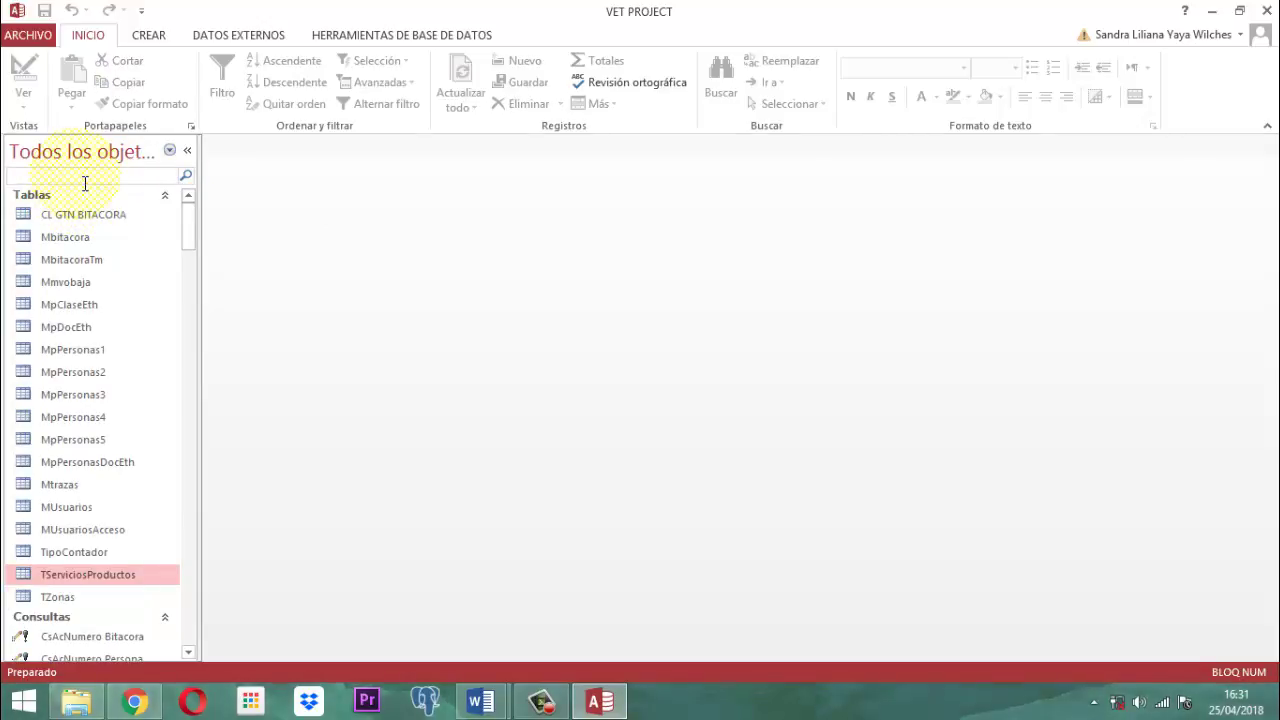
pyautogui.write('panel')
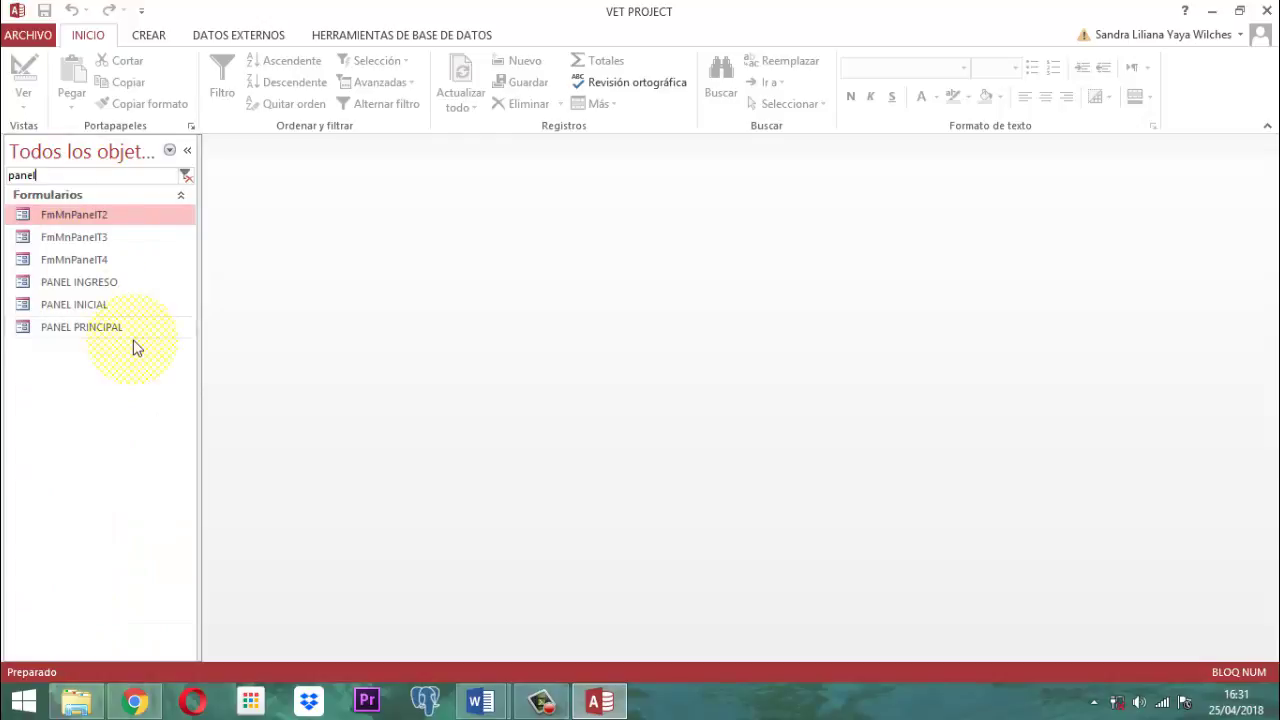
pyautogui.doubleClick(104, 334)
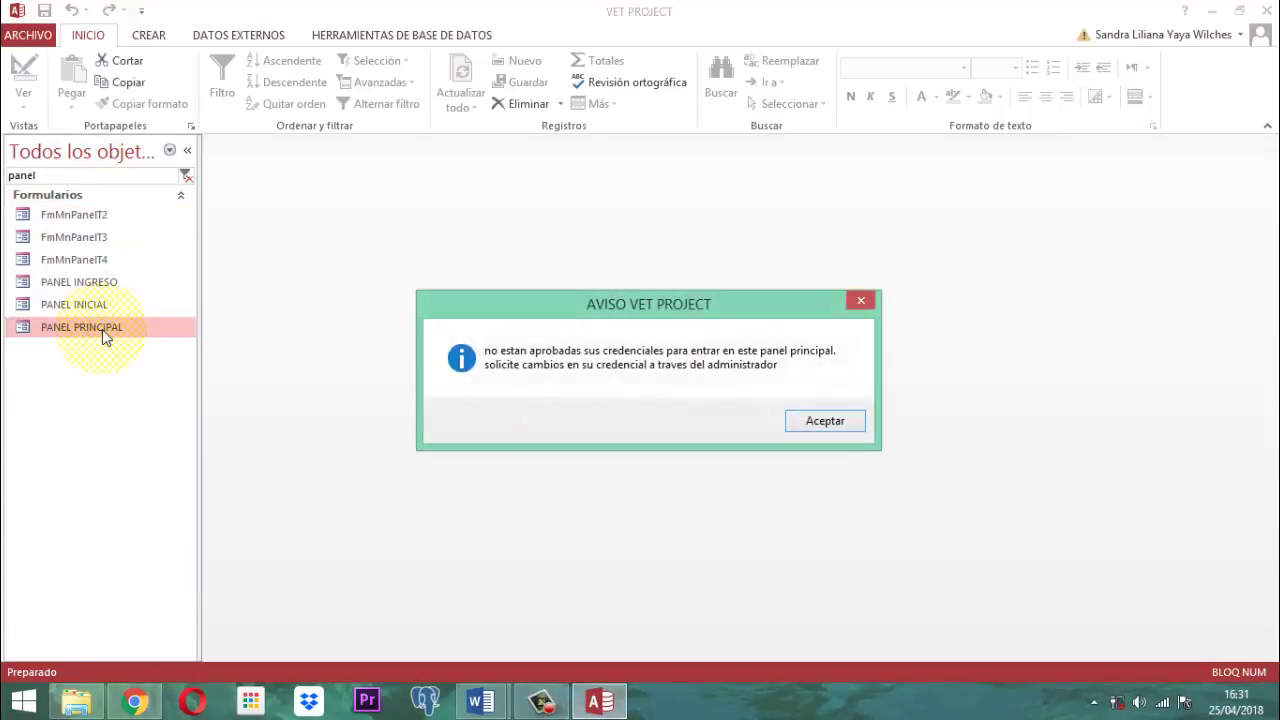
pyautogui.press('Return')
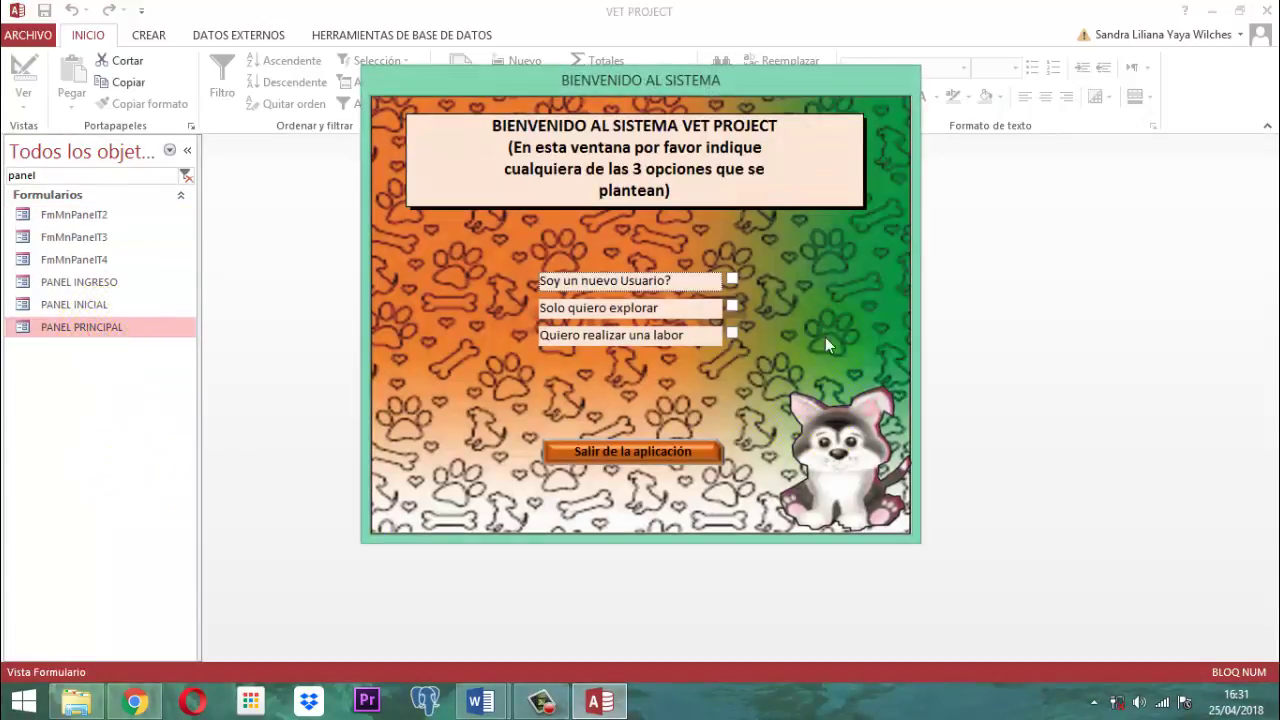
# Step: Choose "Quiero realizar una labor", sign in as a listed user with the account password and accept the credential notice
pyautogui.click(735, 331)
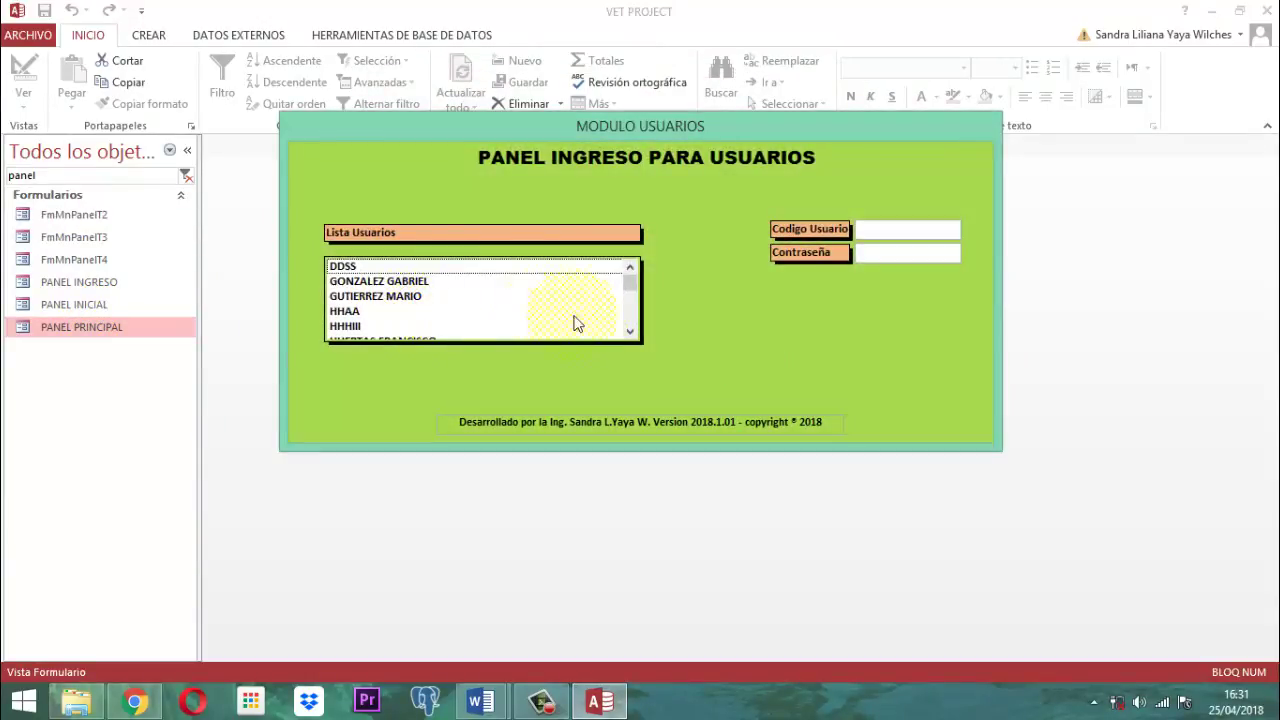
pyautogui.click(630, 331)
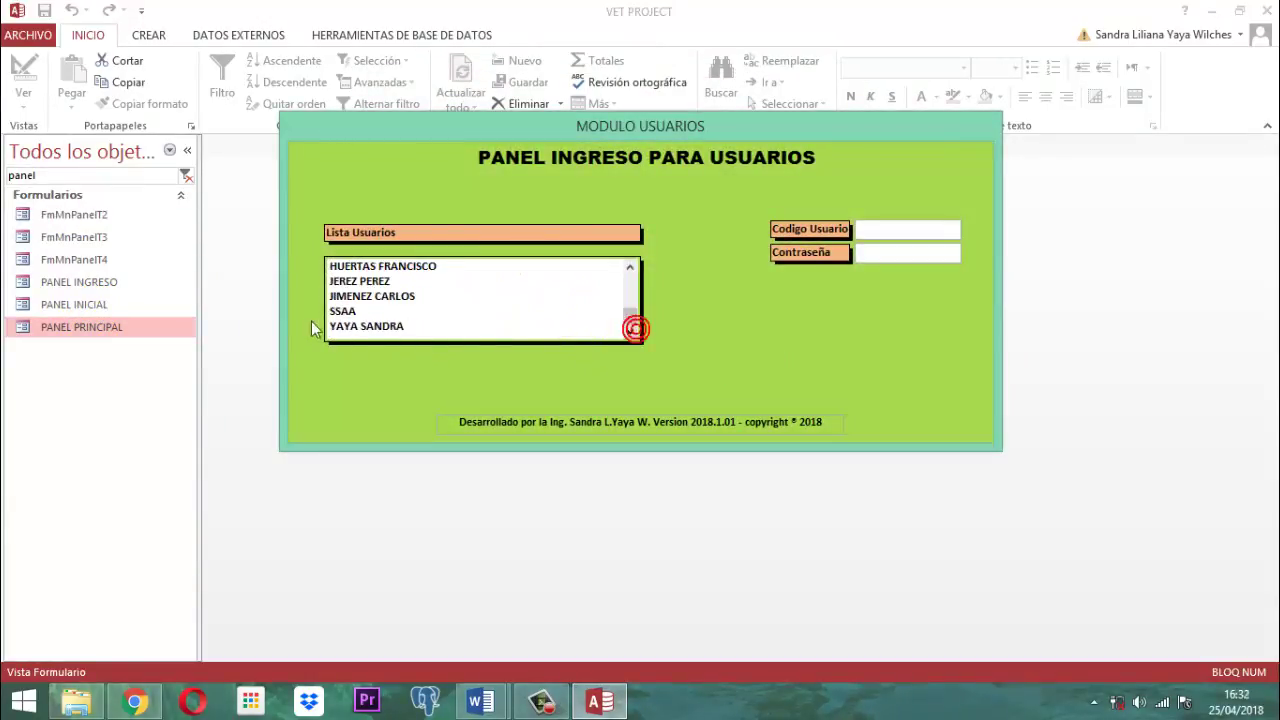
pyautogui.click(368, 296)
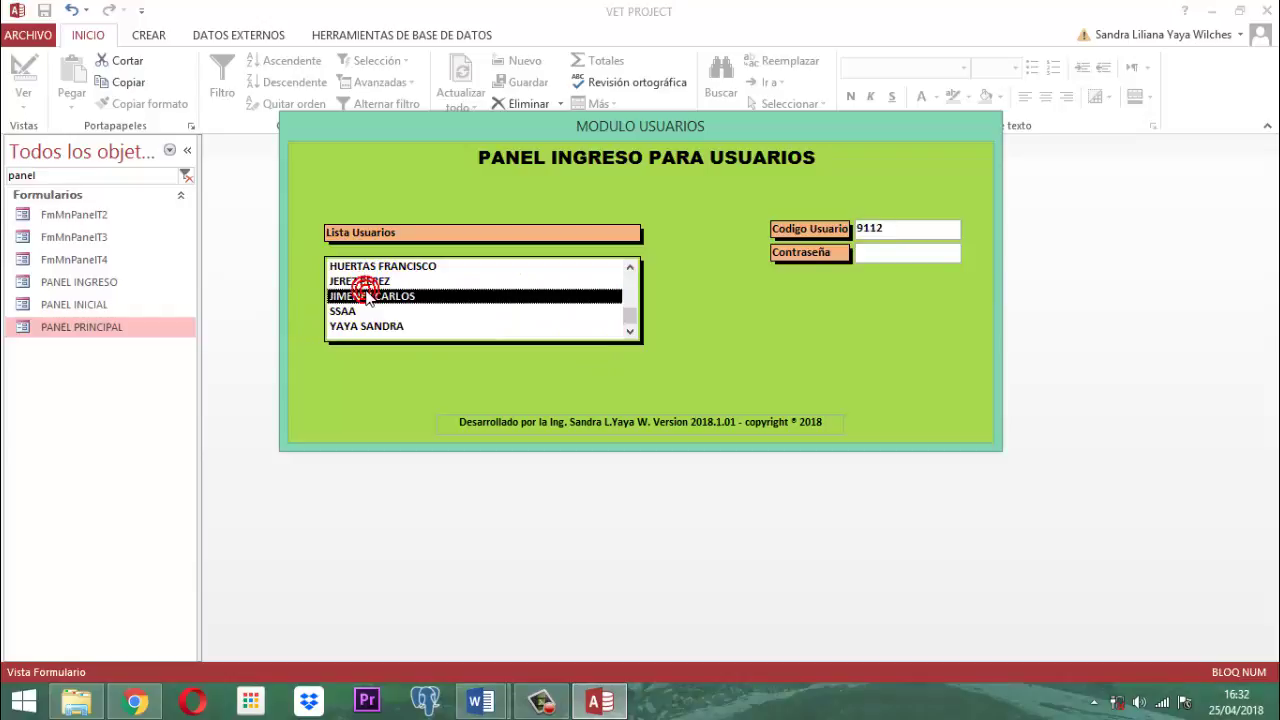
pyautogui.write('****')
pyautogui.press('Return')
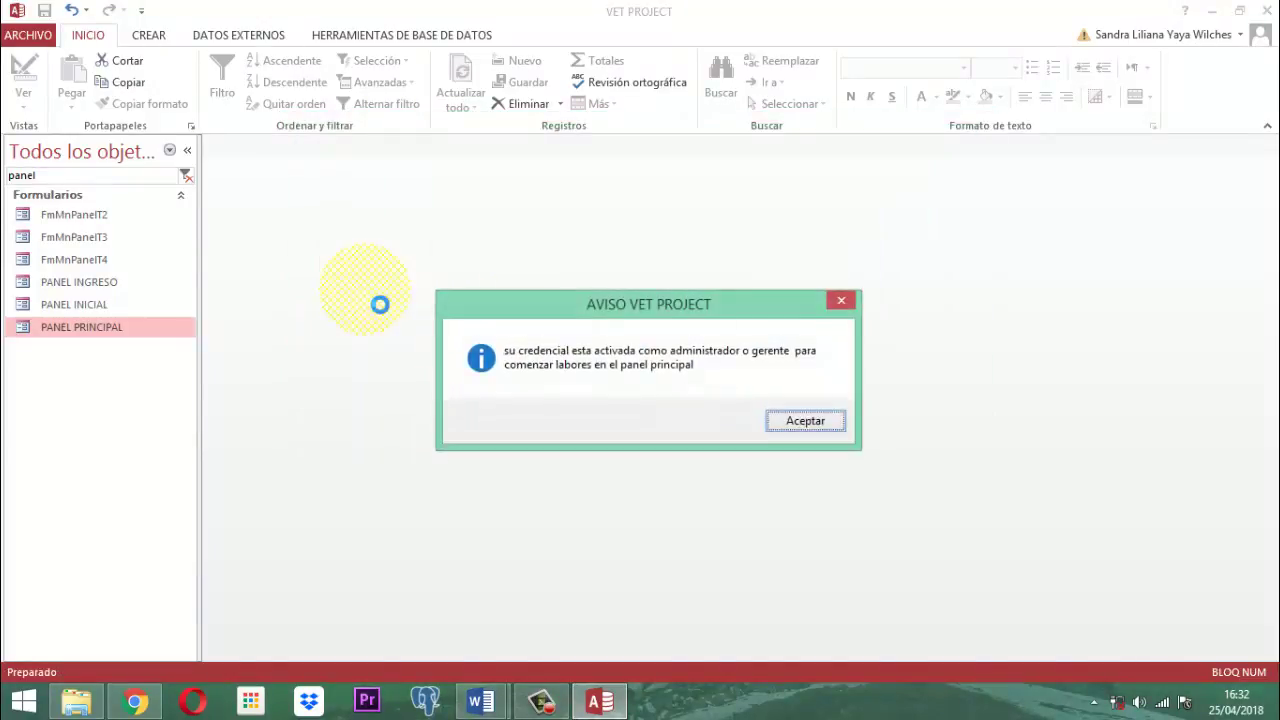
pyautogui.press('Return')
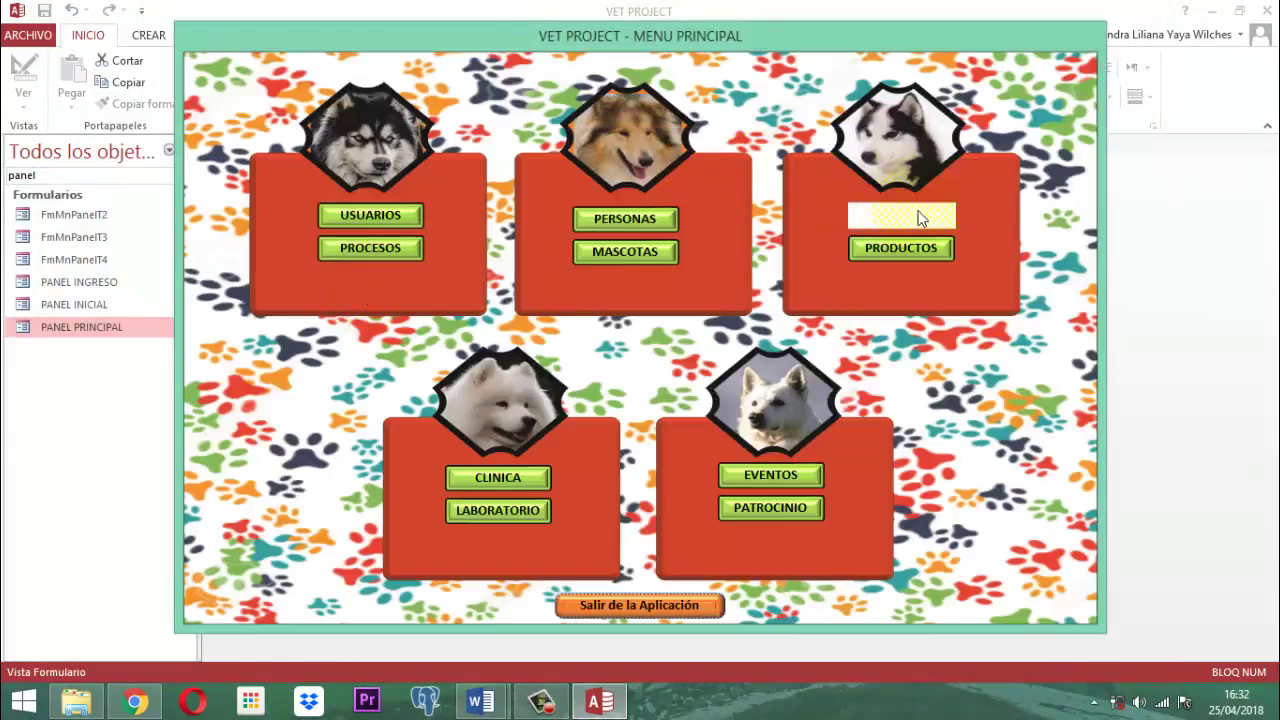
# Step: Open the create list for Consulta in the Servicios module and reposition its window to examine the services
pyautogui.click(918, 215)
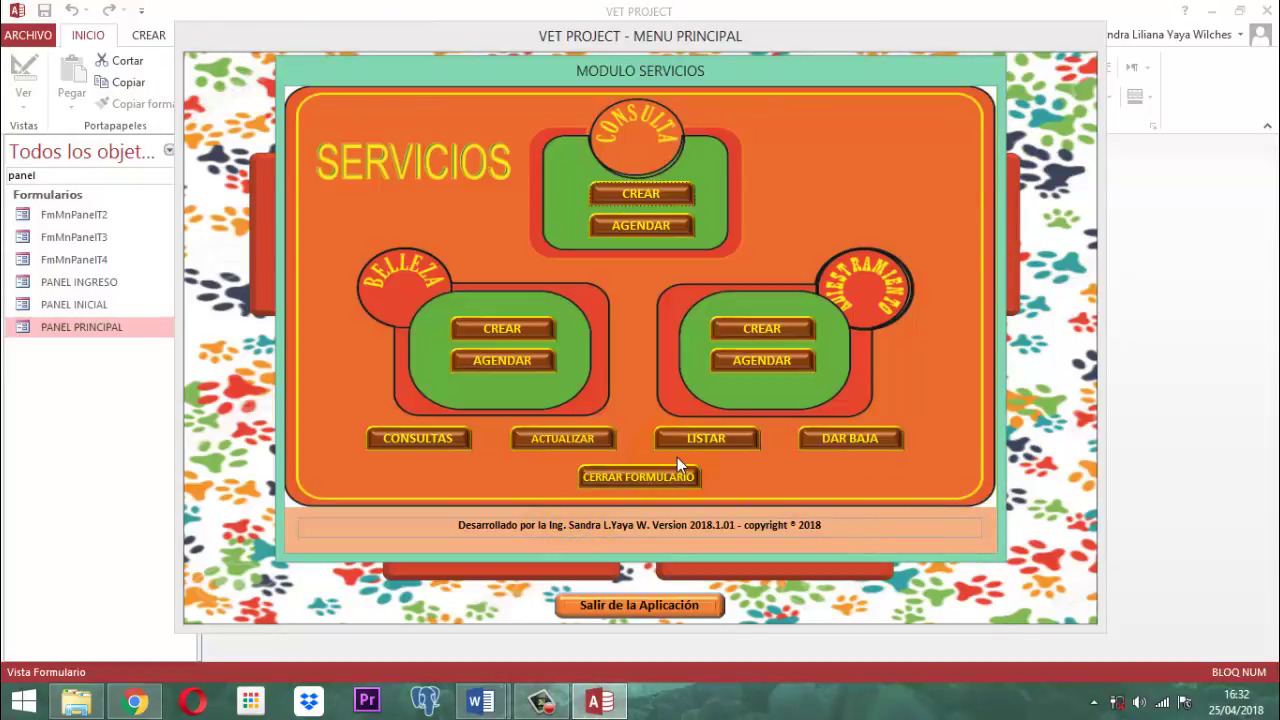
pyautogui.click(654, 195)
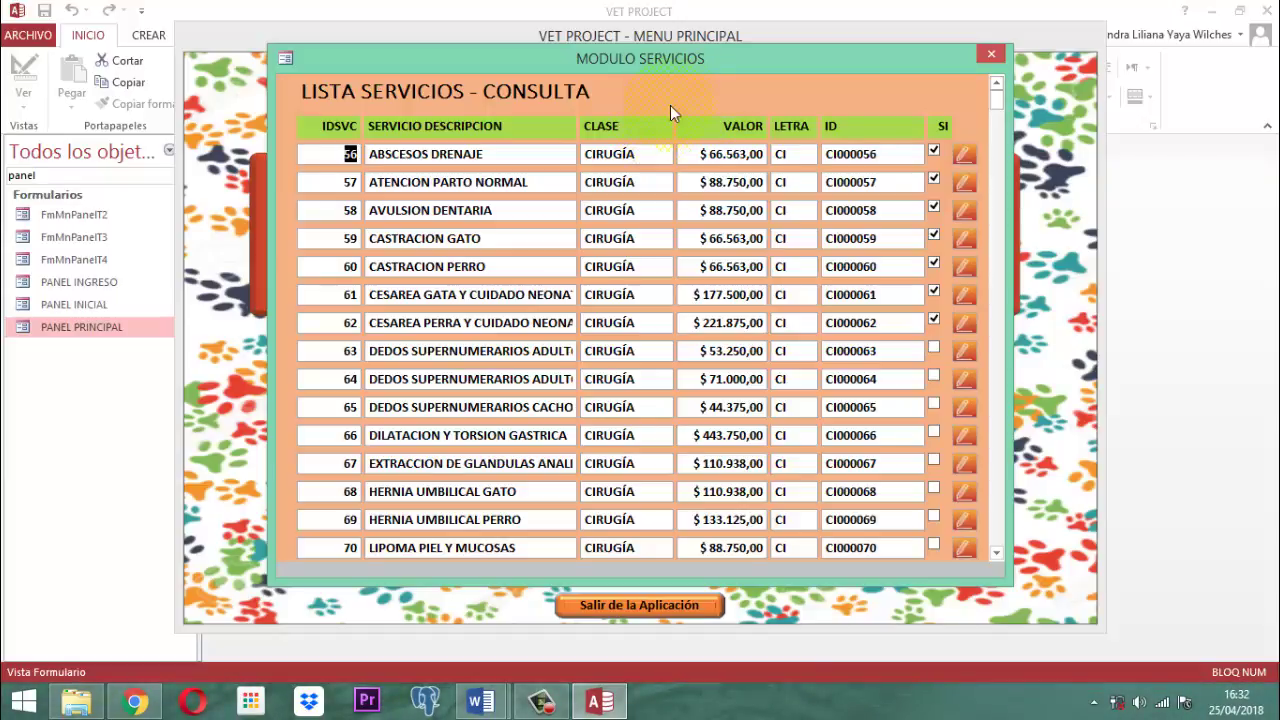
pyautogui.moveTo(733, 64)
pyautogui.mouseDown()
pyautogui.moveTo(770, 250)
pyautogui.moveTo(739, 88)
pyautogui.mouseUp()
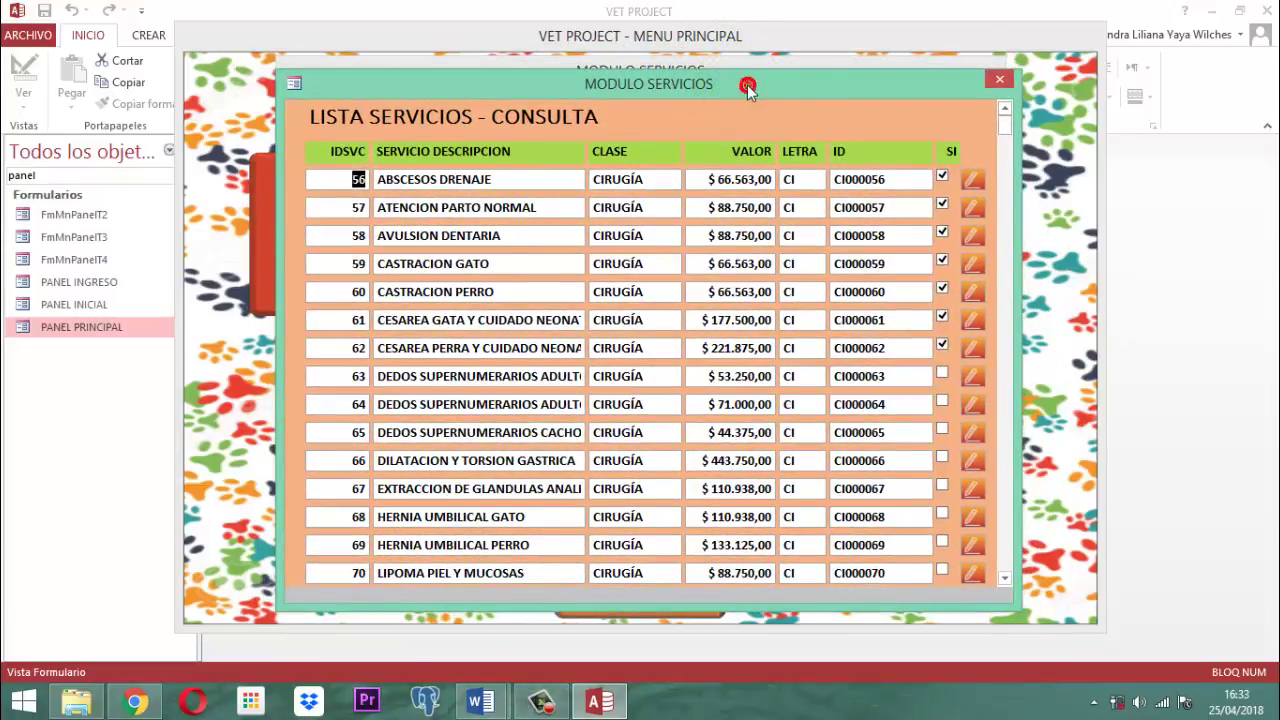
pyautogui.moveTo(747, 84)
pyautogui.mouseDown()
pyautogui.moveTo(740, 208)
pyautogui.moveTo(754, 35)
pyautogui.moveTo(751, 73)
pyautogui.mouseUp()
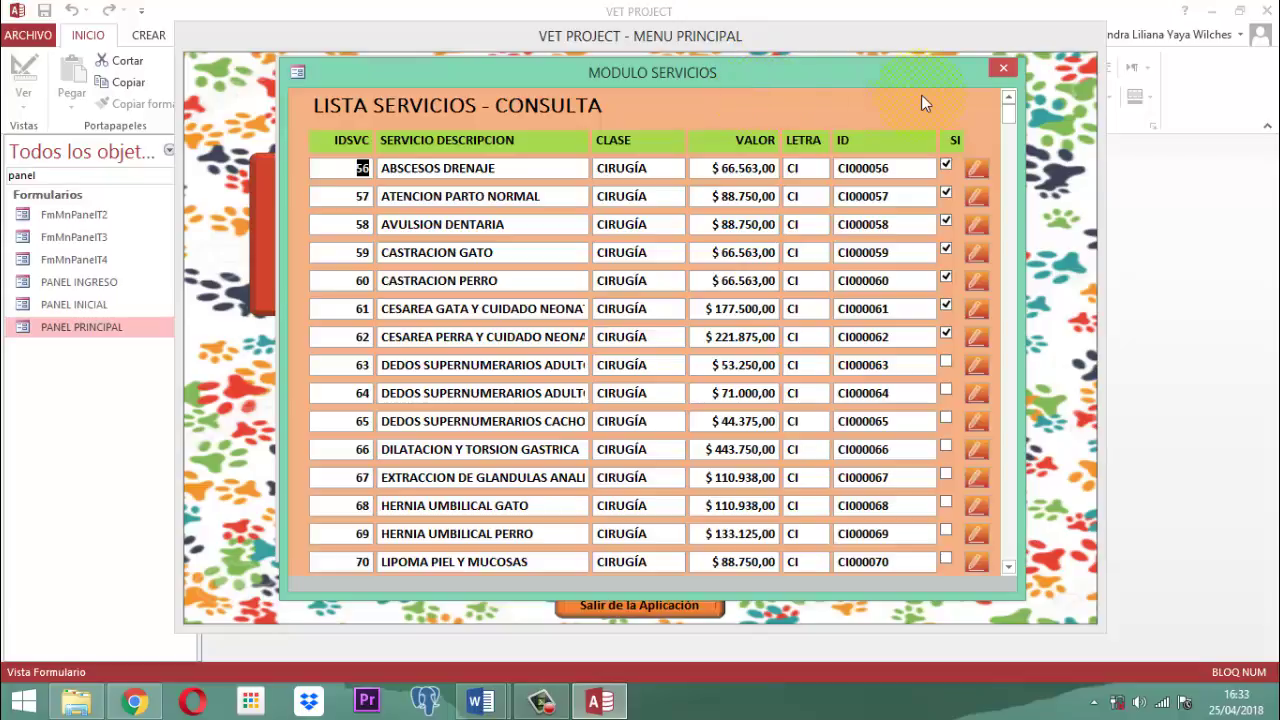
# Step: Close the Consulta service list, the Servicios module and the main menu form
pyautogui.click(1003, 69)
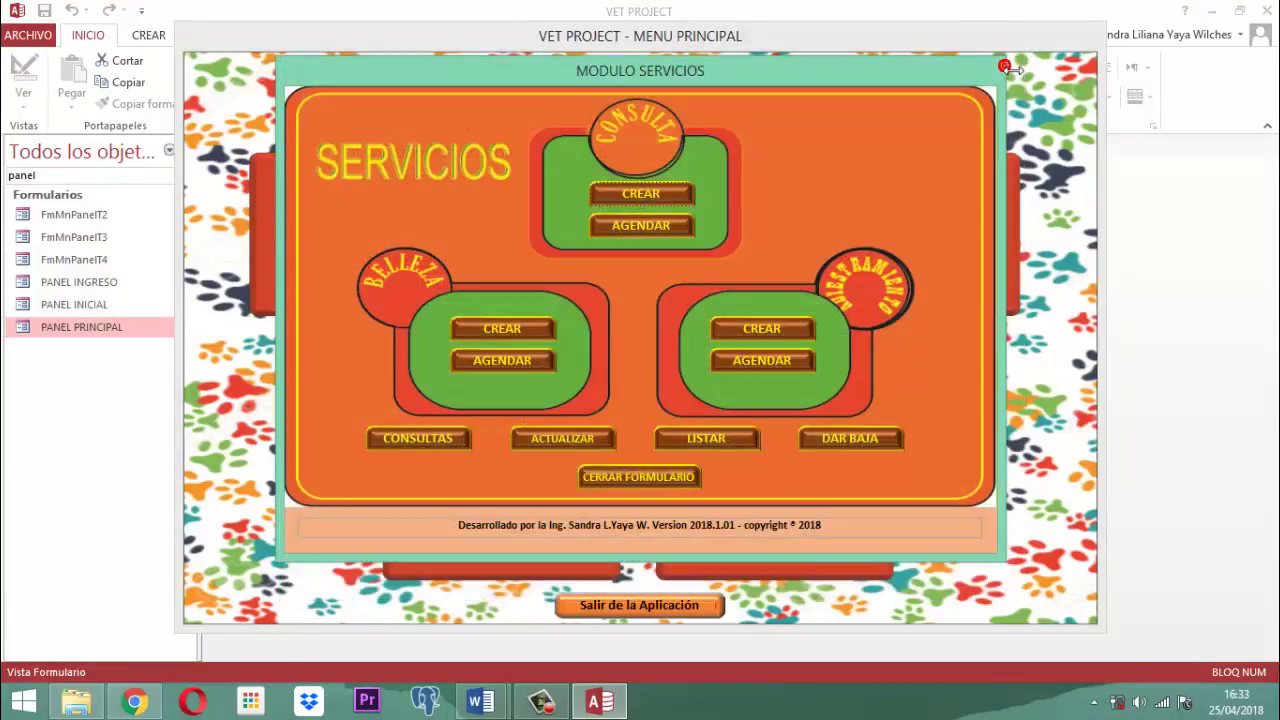
pyautogui.click(620, 482)
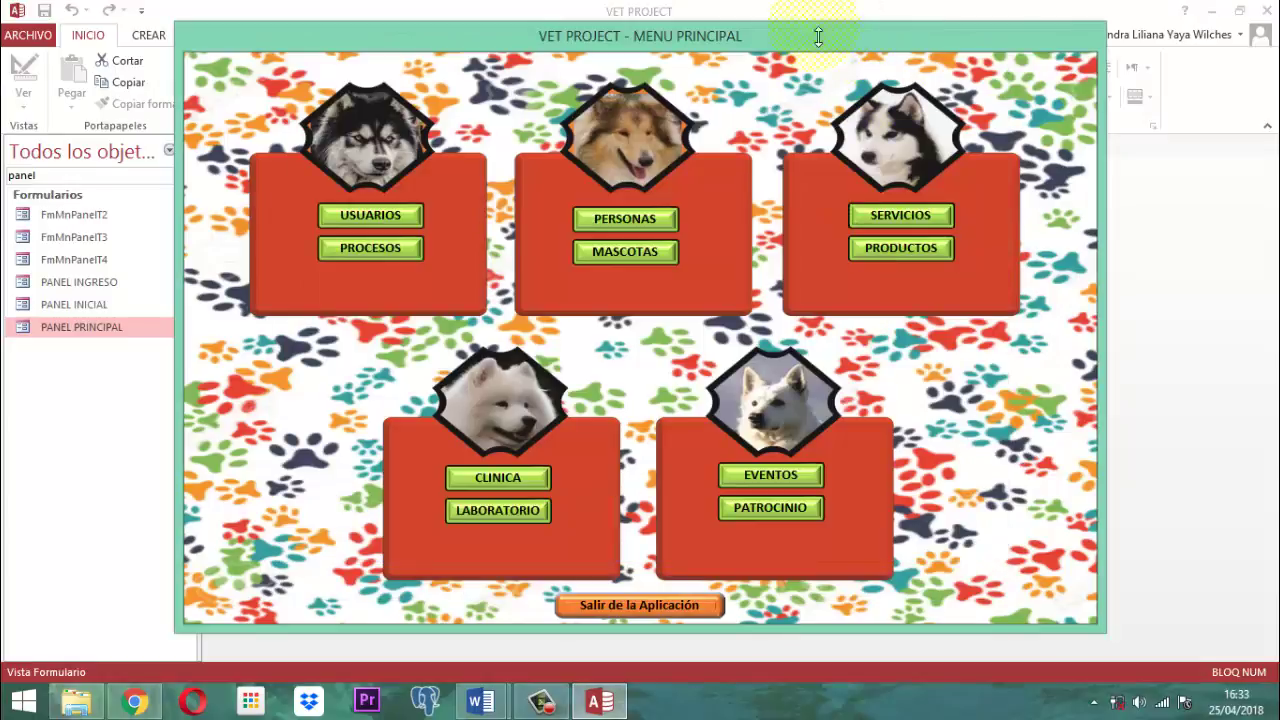
pyautogui.rightClick(797, 35)
pyautogui.click(841, 76)
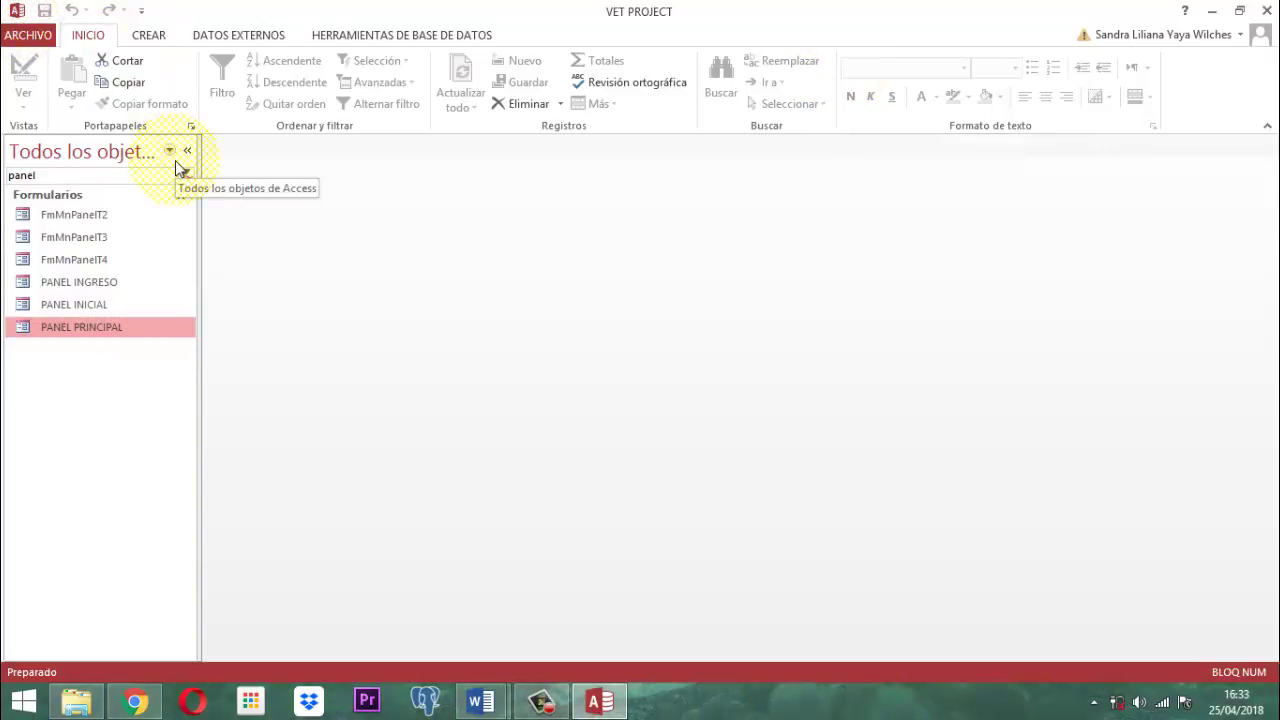
# Step: Create a blank form and save it as FmServicioCs
pyautogui.click(148, 35)
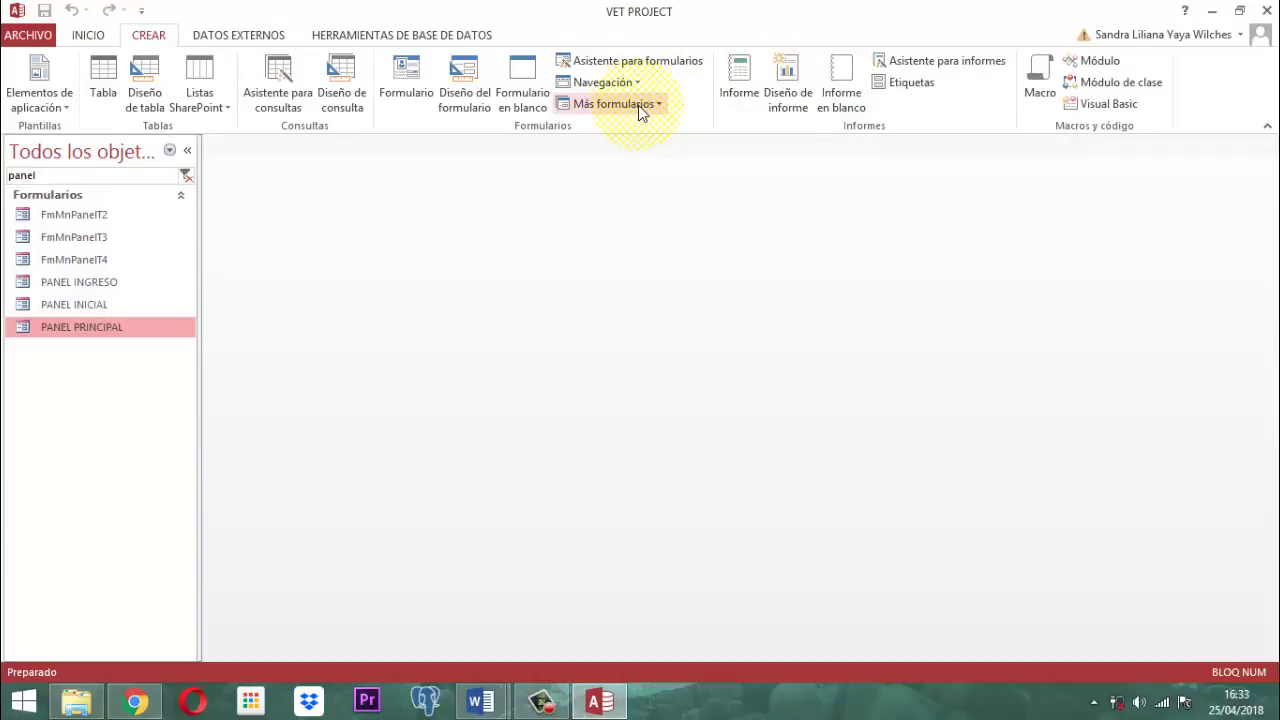
pyautogui.click(520, 84)
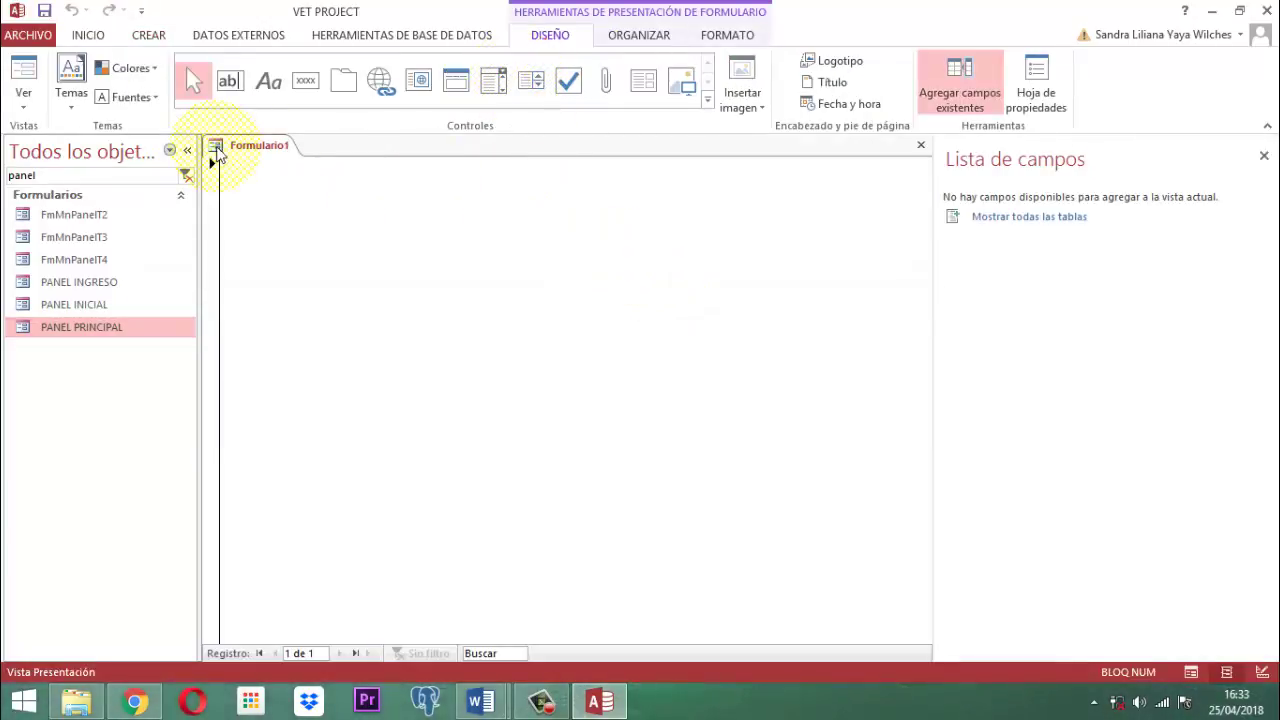
pyautogui.rightClick(248, 152)
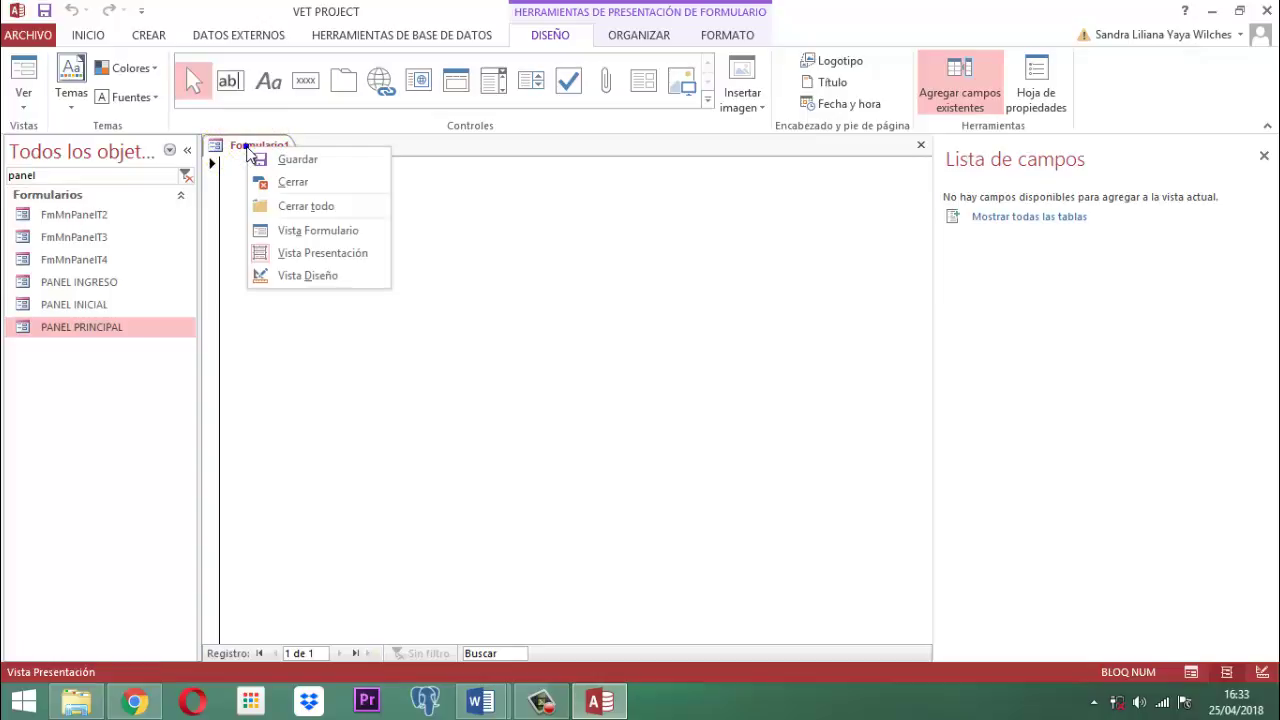
pyautogui.click(320, 164)
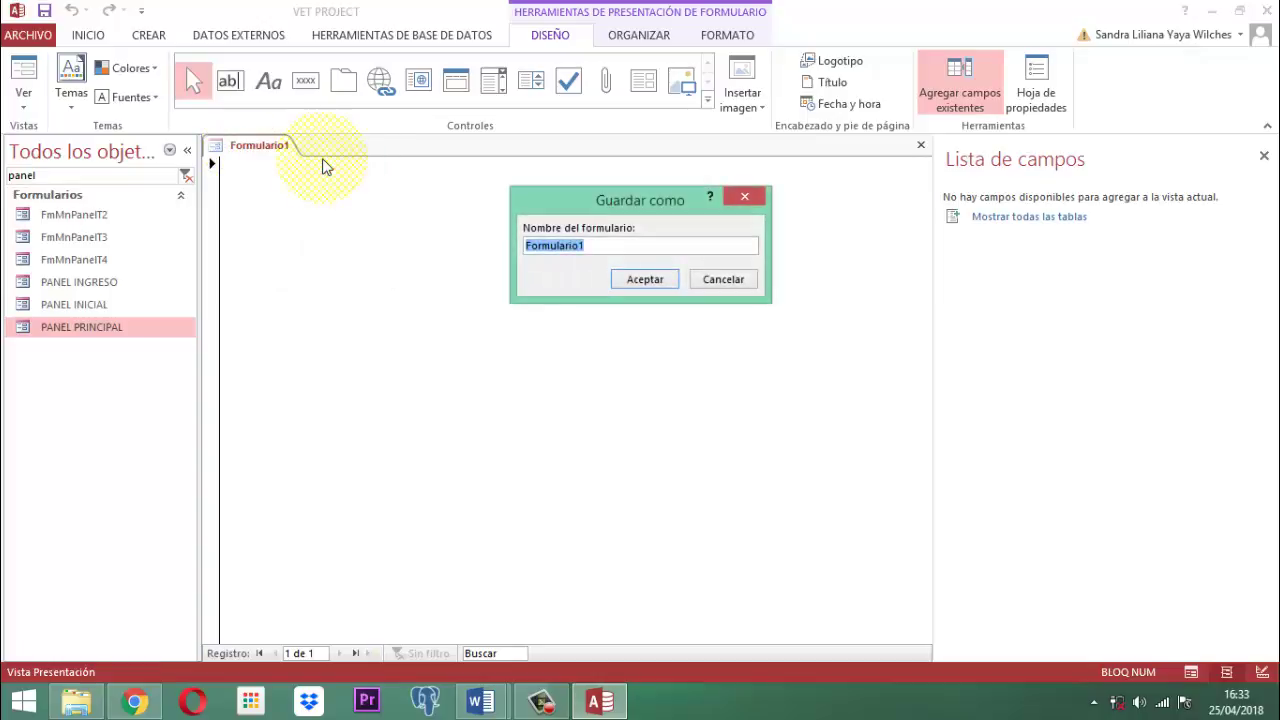
pyautogui.write('Fm')
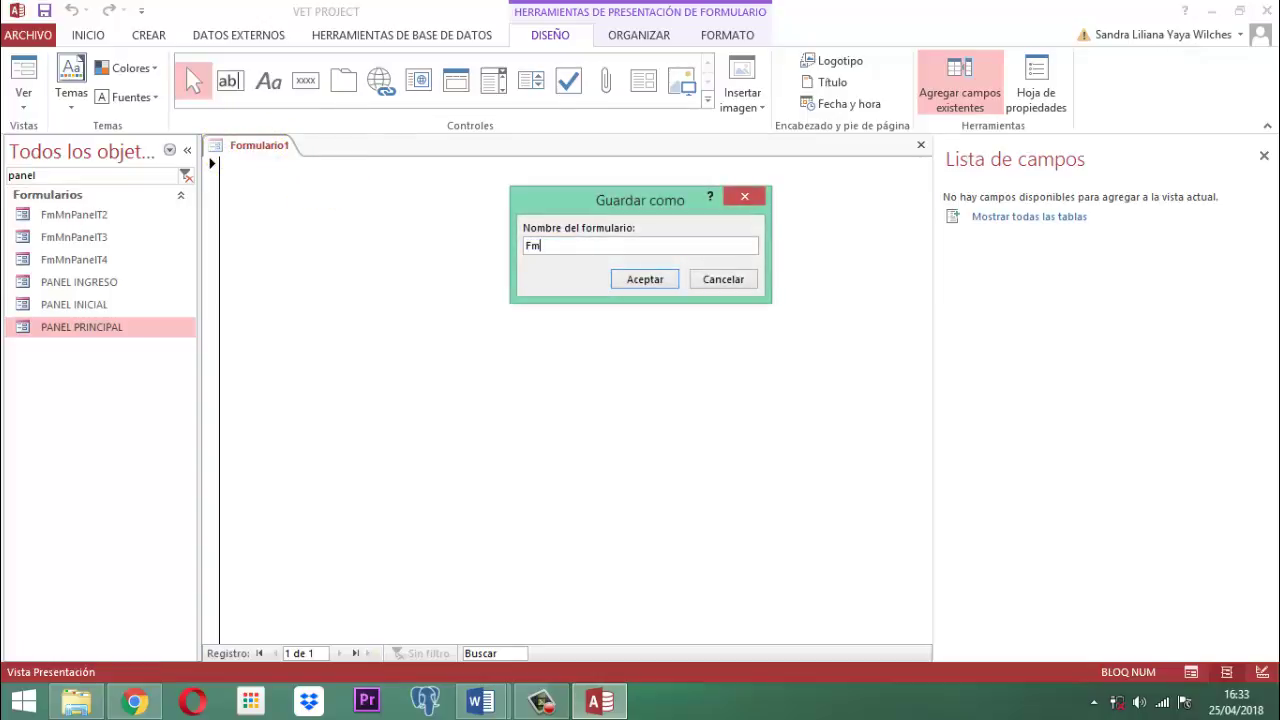
pyautogui.write('Servic')
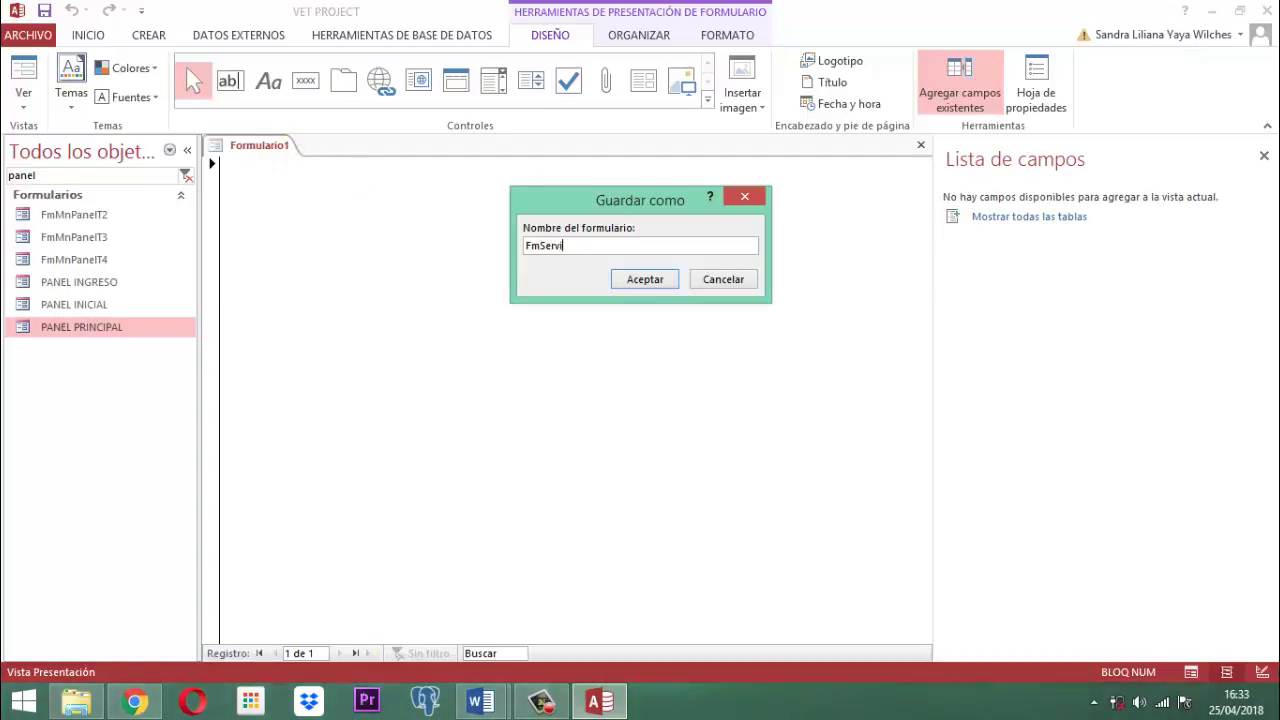
pyautogui.press('BackSpace')
pyautogui.press('BackSpace')
pyautogui.press('BackSpace')
pyautogui.press('BackSpace')
pyautogui.press('BackSpace')
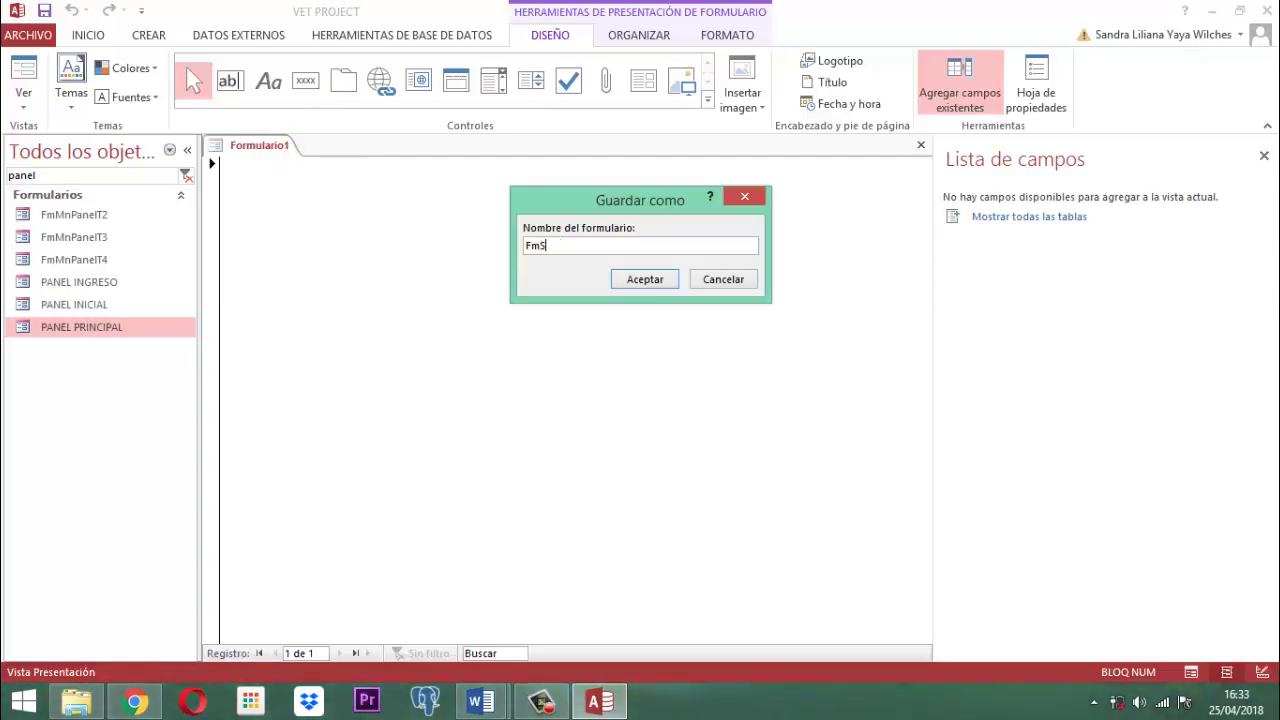
pyautogui.write('ervicioCs')
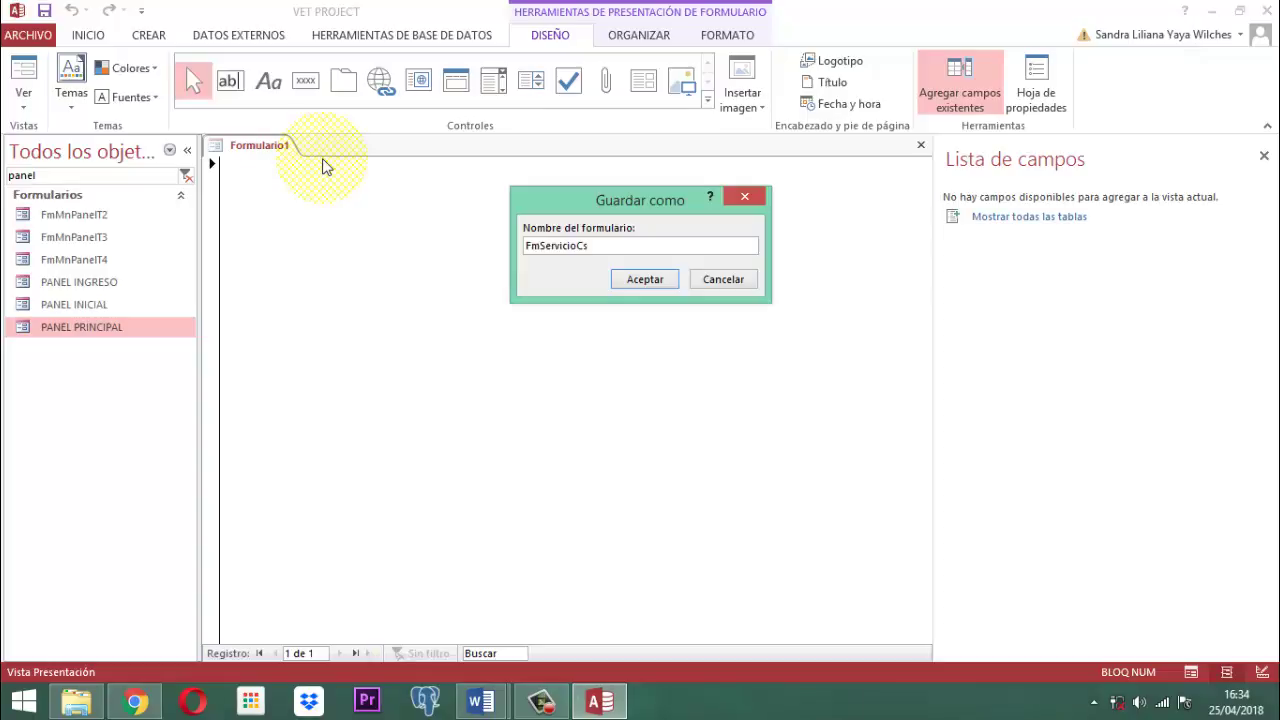
pyautogui.click(646, 279)
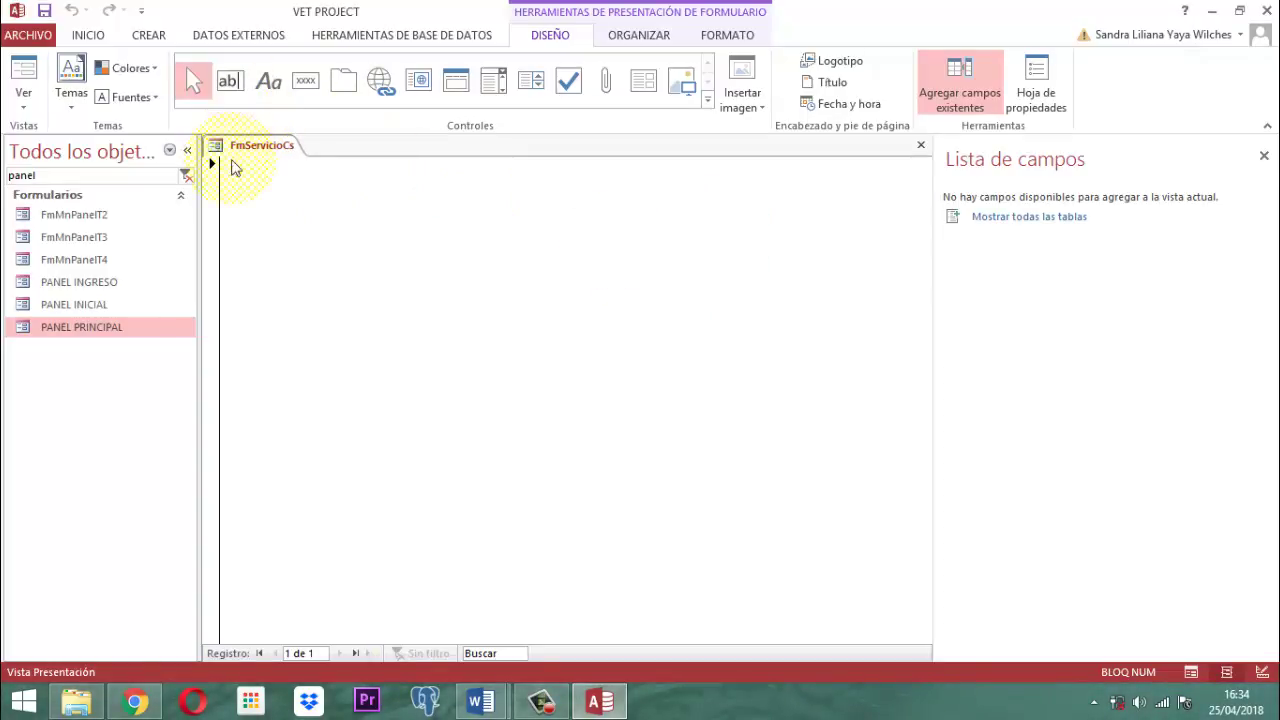
# Step: Show FmServicioCs in Design view and resize its detail section to about 15 cm wide and 6 cm high
pyautogui.rightClick(260, 143)
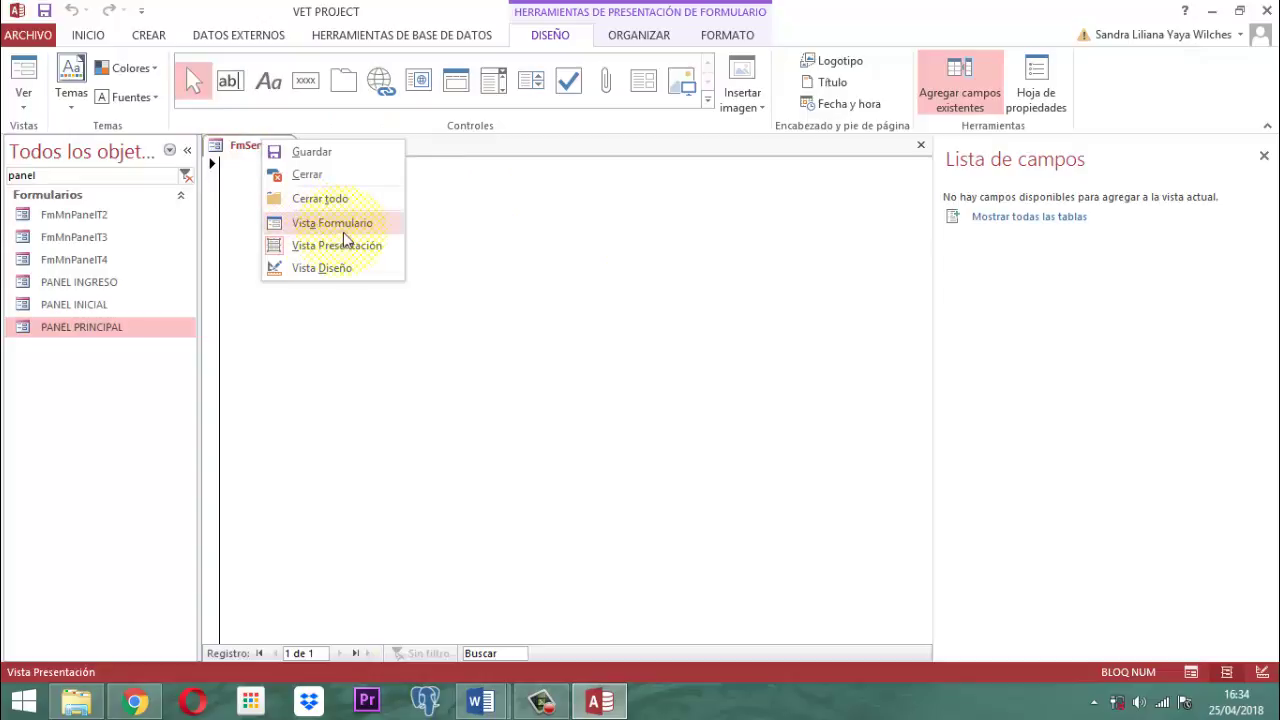
pyautogui.click(325, 270)
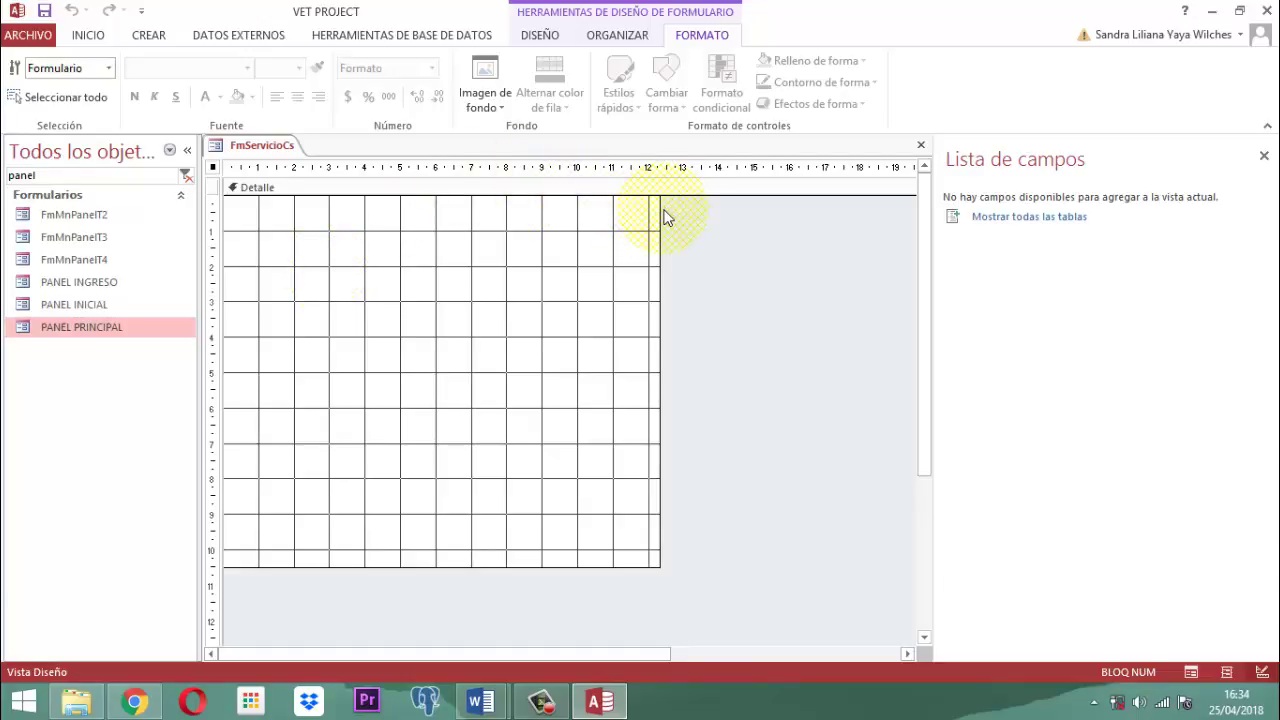
pyautogui.moveTo(669, 217); pyautogui.dragTo(757, 229)
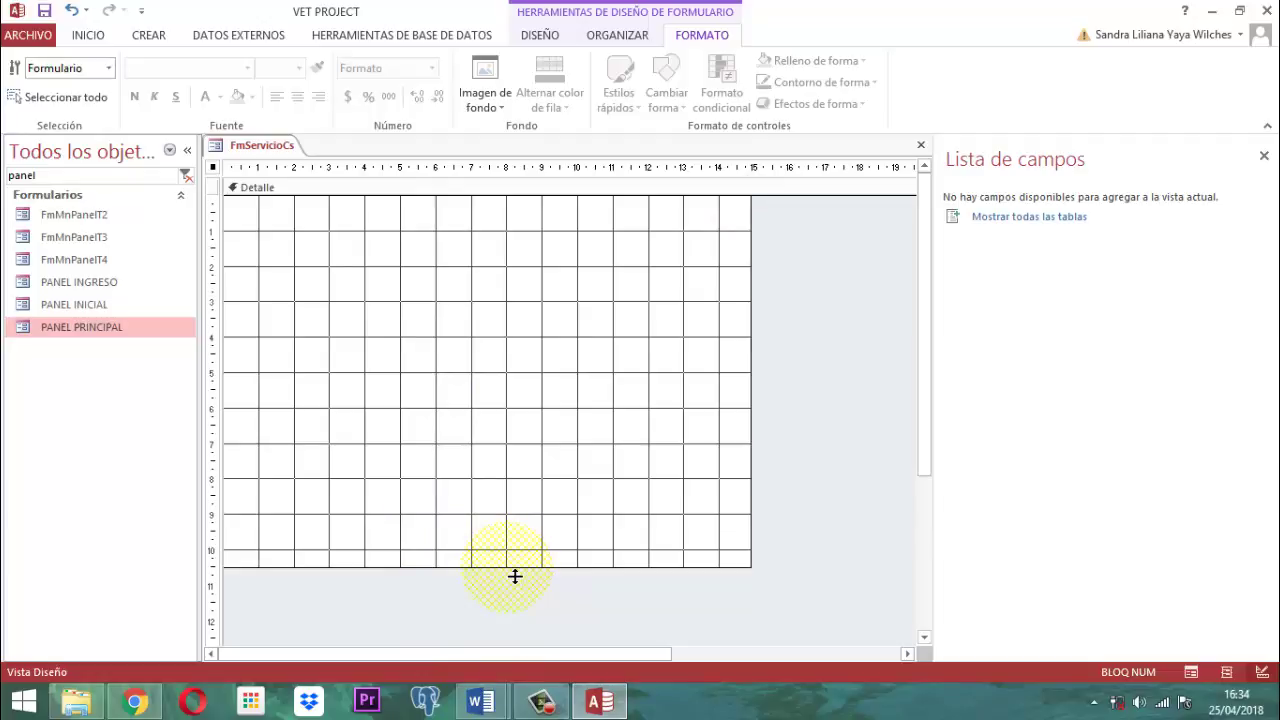
pyautogui.moveTo(515, 576); pyautogui.dragTo(525, 414)
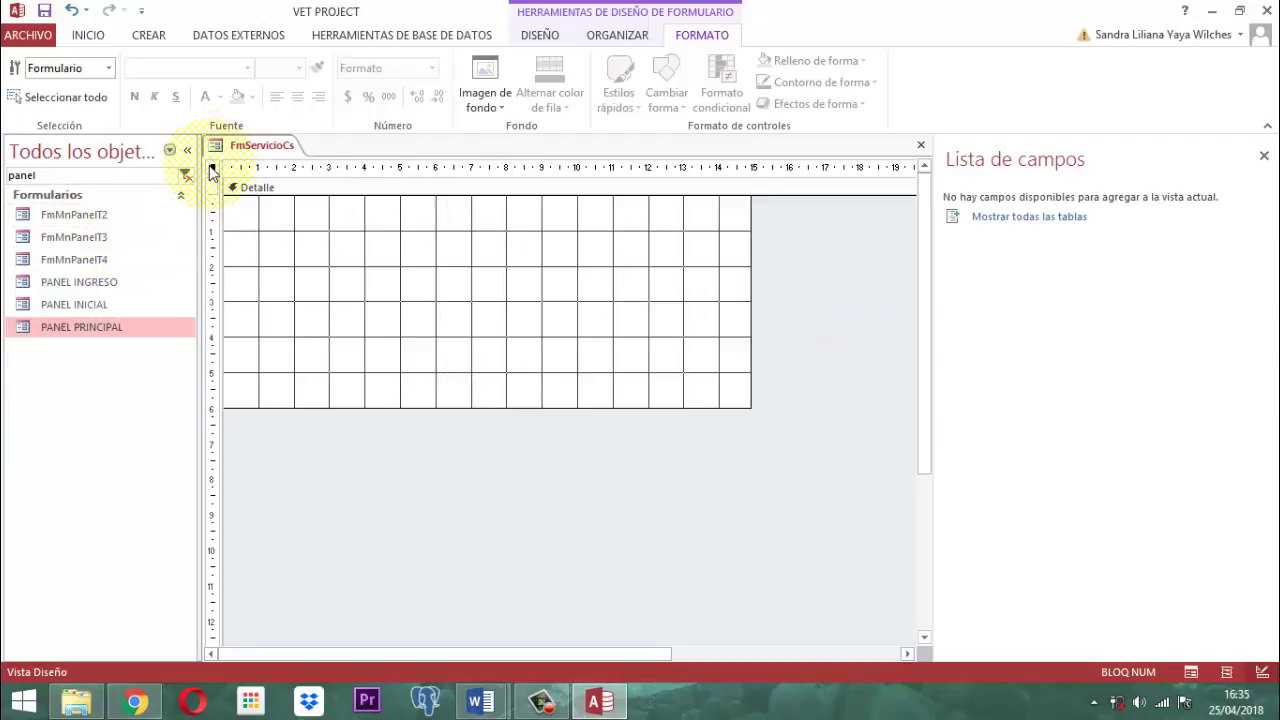
# Step: Set the form's record source (Origen del registro) to TServiciosProductos
pyautogui.click(550, 38)
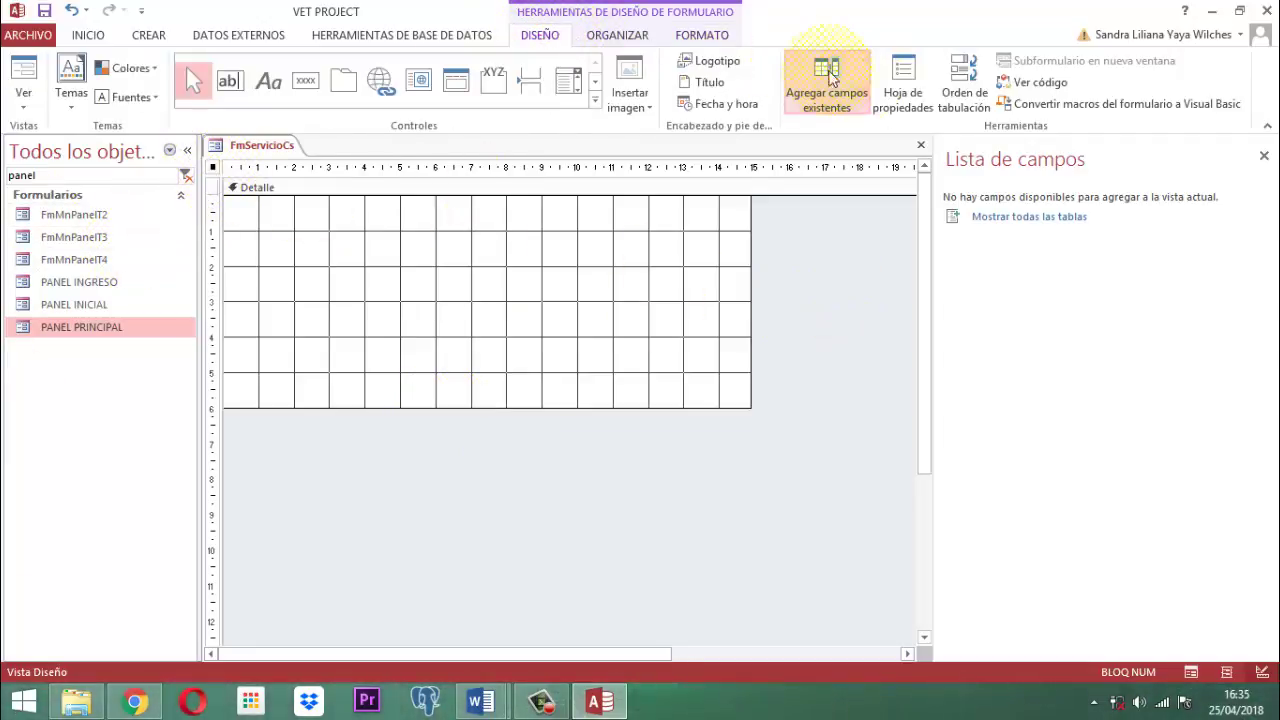
pyautogui.click(887, 84)
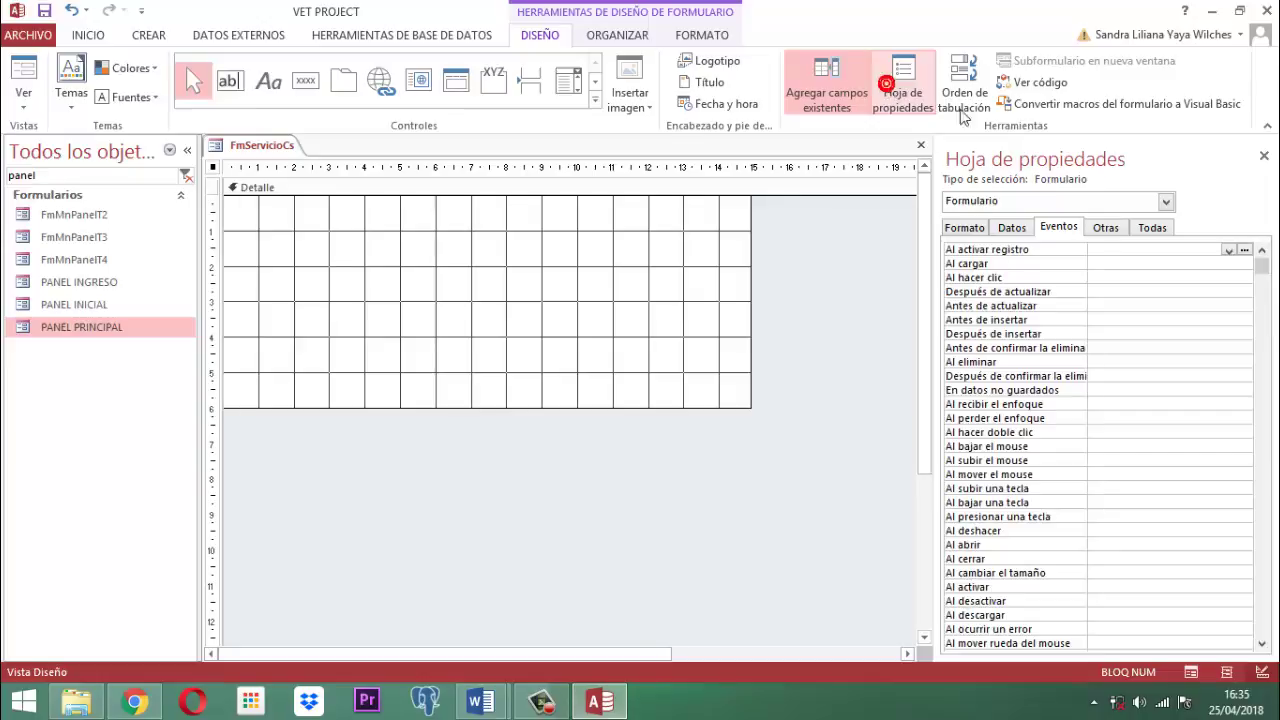
pyautogui.click(1011, 227)
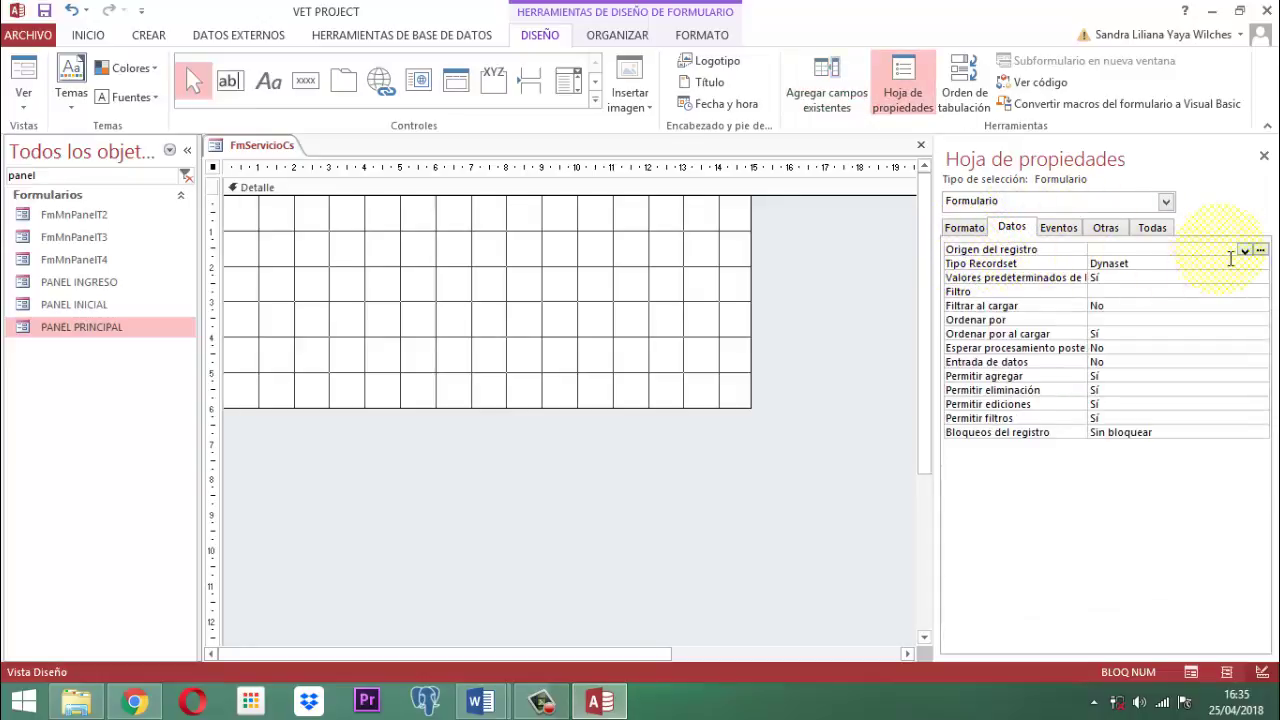
pyautogui.click(1178, 250)
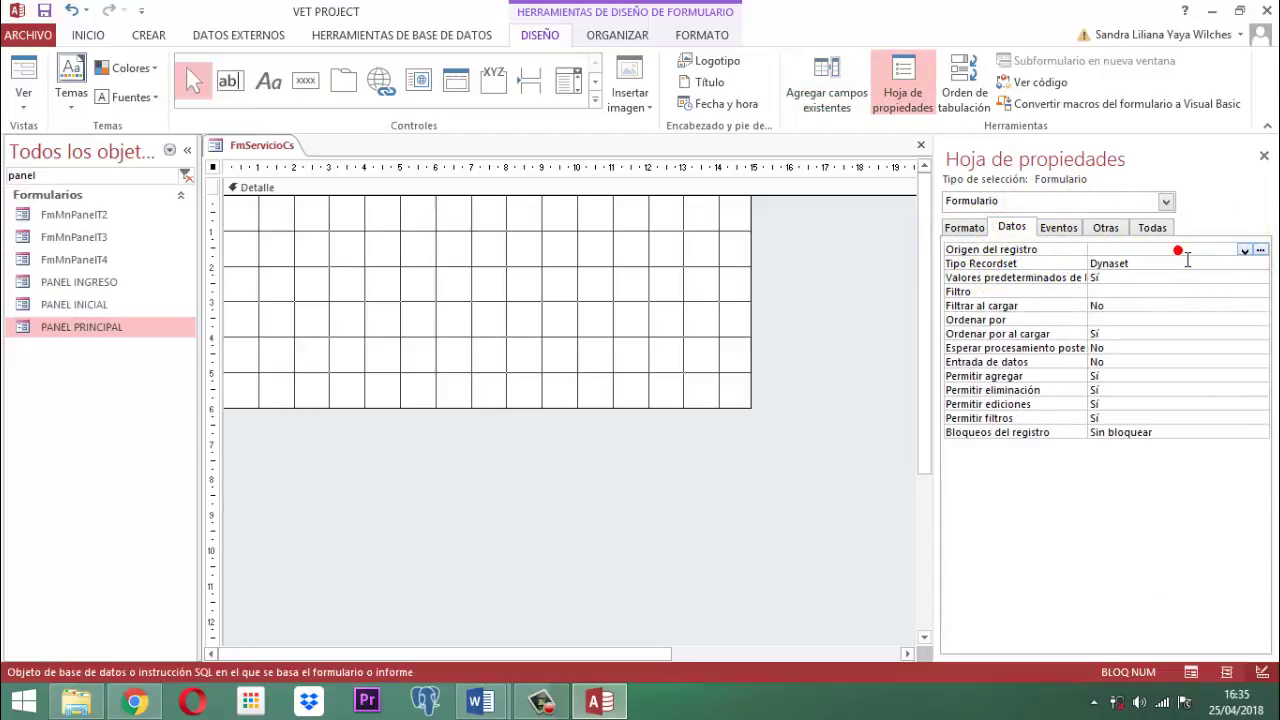
pyautogui.write('TServiciosProductos')
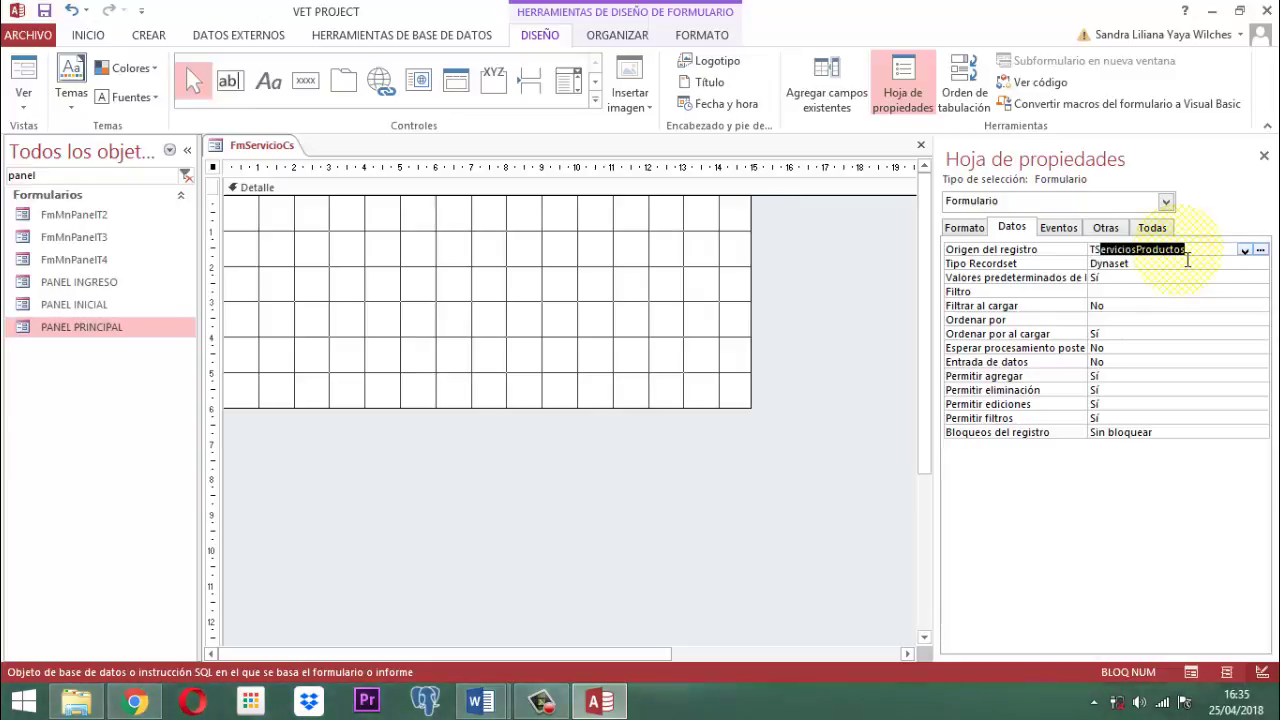
pyautogui.press('Return')
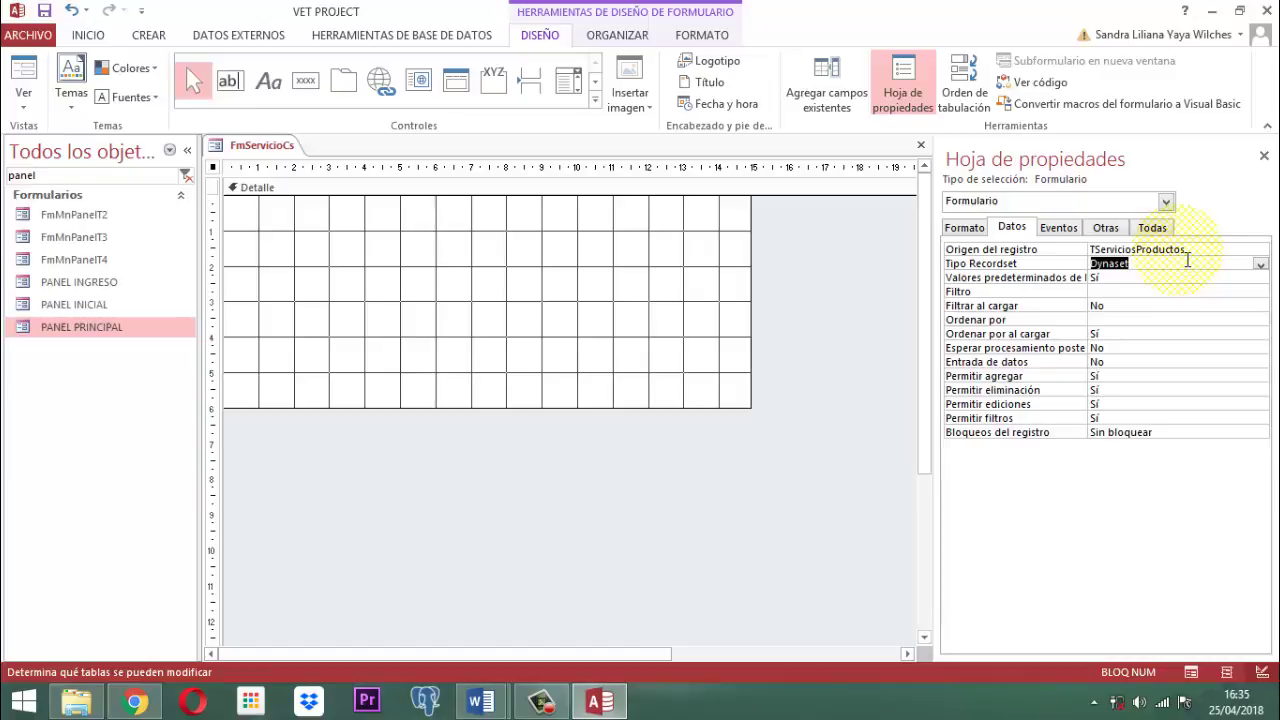
# Step: Set the form's Entrada de datos property to Sí
pyautogui.press('Down')
pyautogui.press('Down')
pyautogui.press('Down')
pyautogui.press('Down')
pyautogui.press('Down')
pyautogui.press('Down')
pyautogui.press('Down')
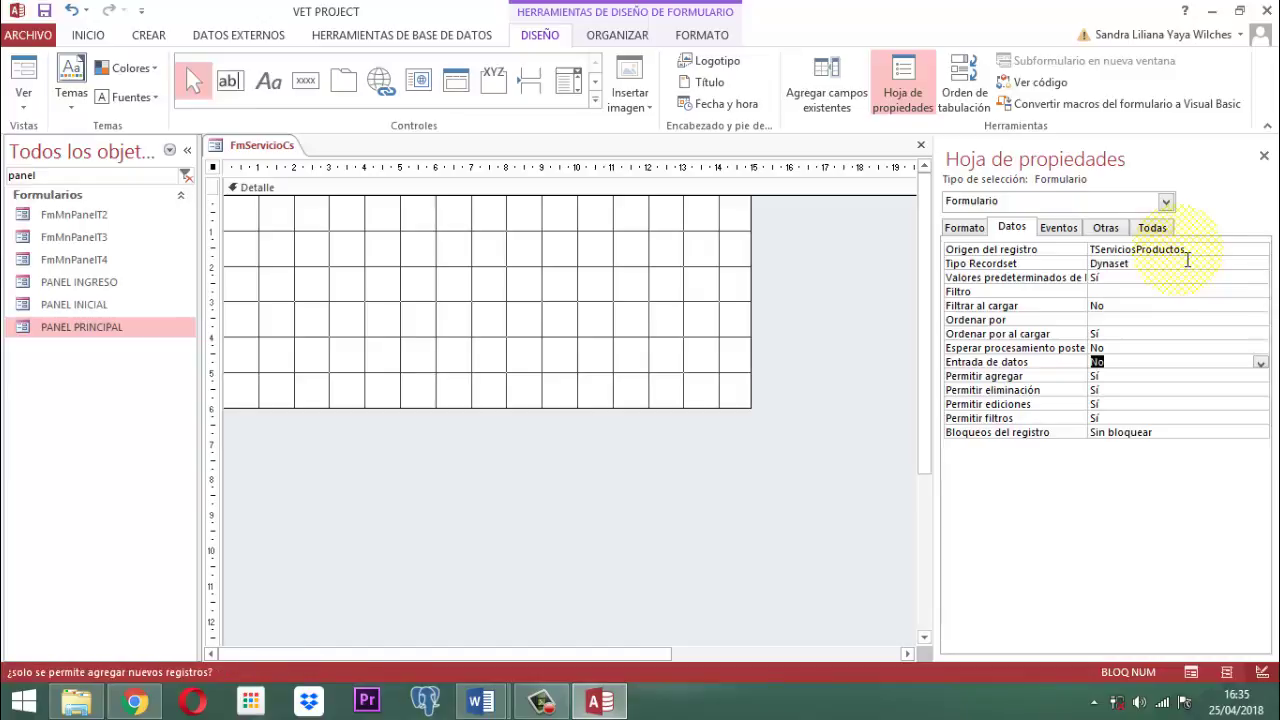
pyautogui.write('s')
pyautogui.press('Return')
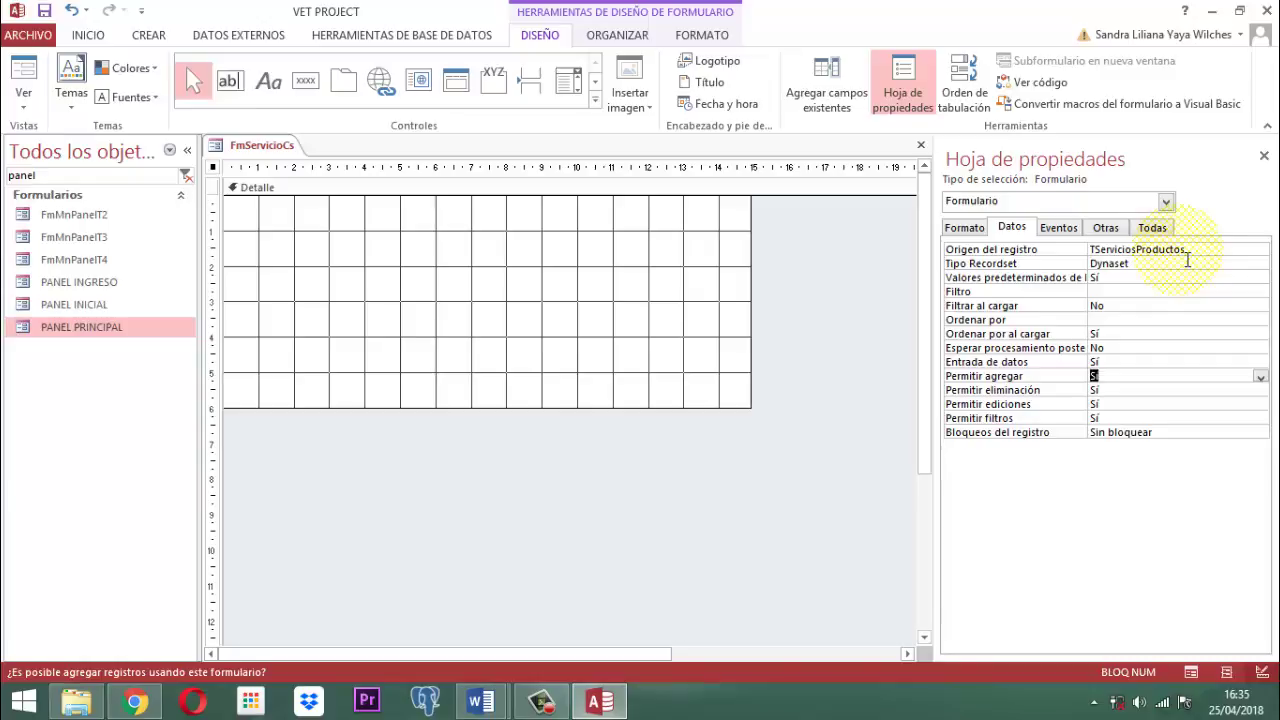
# Step: Give the form the title "MODULO SERVICIOS" in its format properties
pyautogui.click(969, 229)
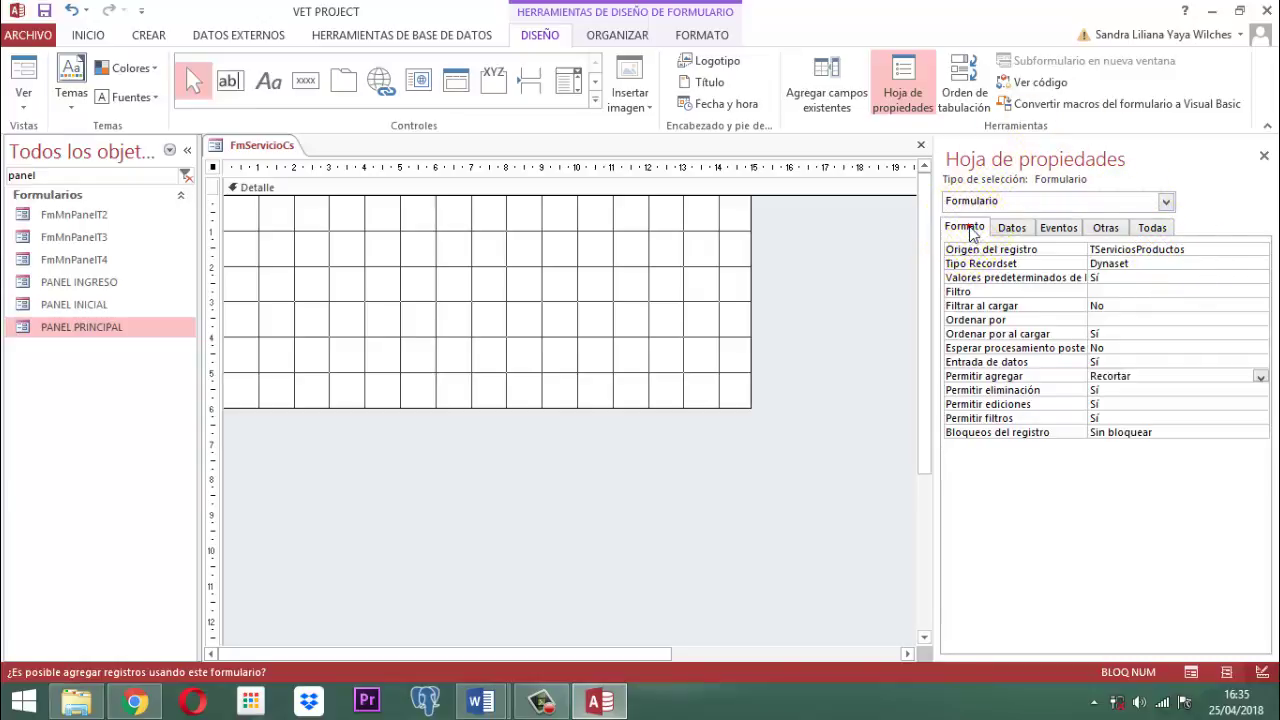
pyautogui.click(969, 229)
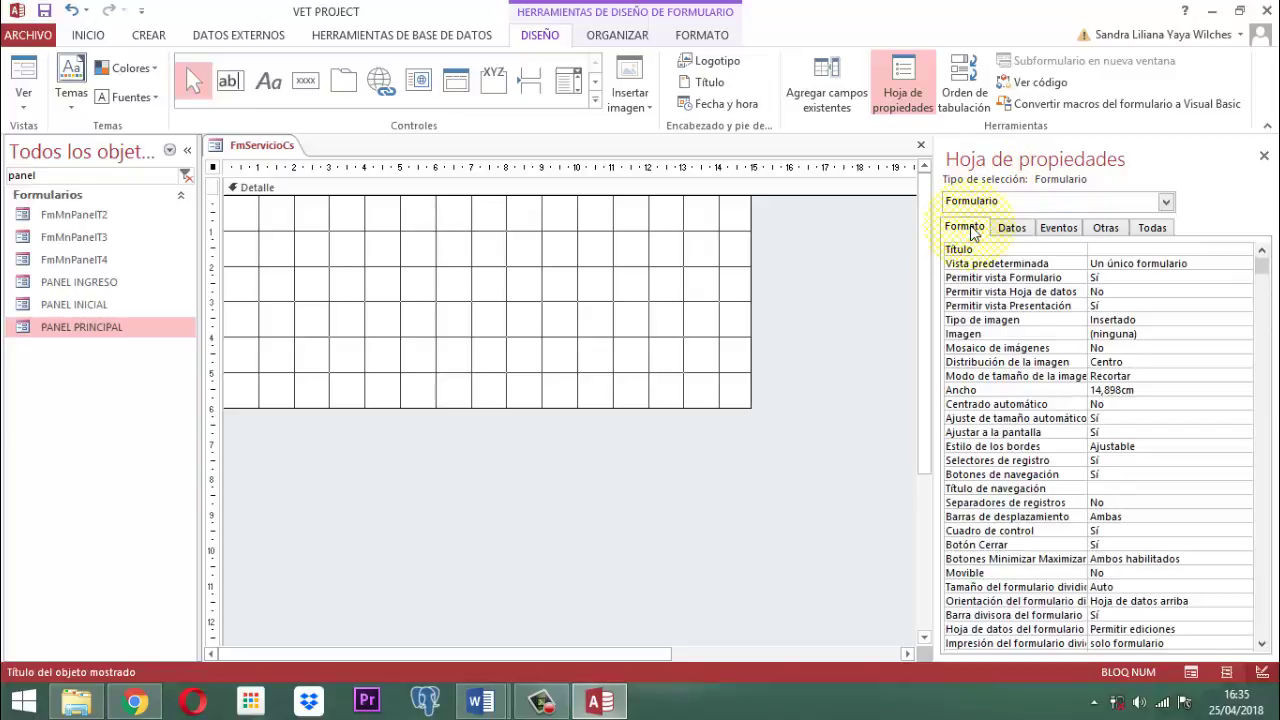
pyautogui.press('capslock')
pyautogui.write('MODULO SERVICIOS')
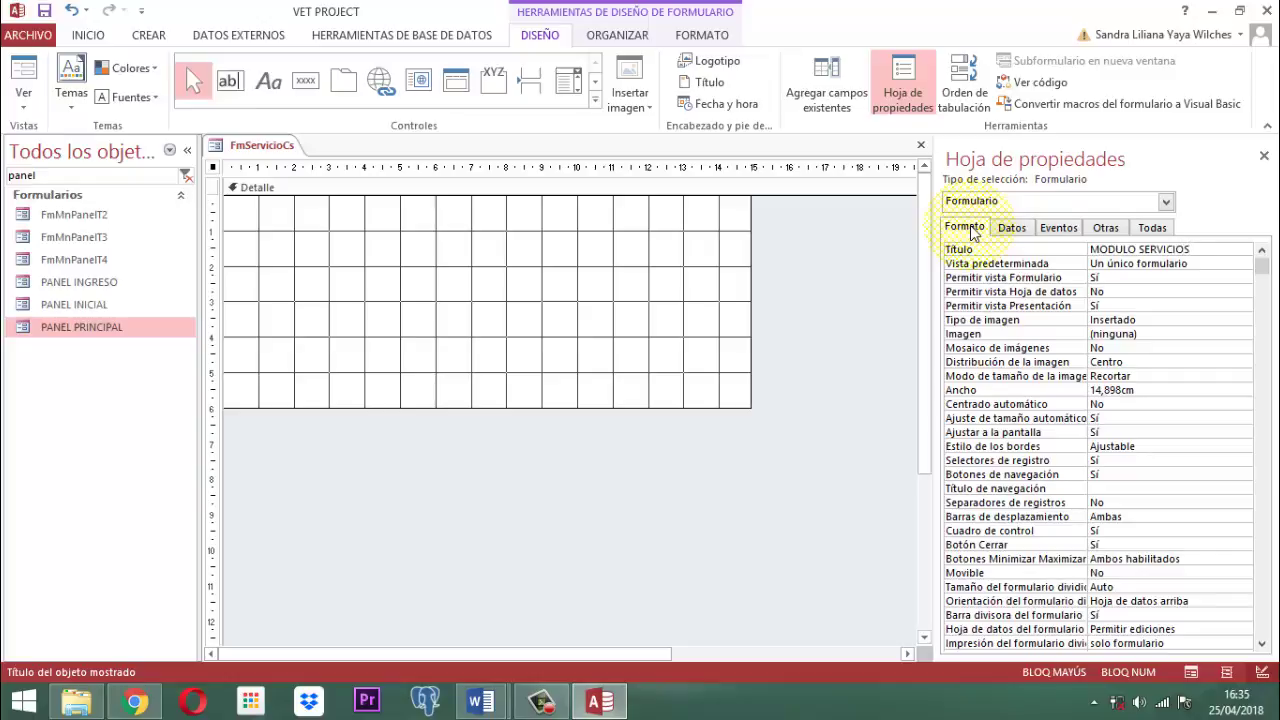
# Step: Set the form's Centrado automático property to Sí
pyautogui.press('Down')
pyautogui.press('Down')
pyautogui.press('Down')
pyautogui.press('Down')
pyautogui.press('Down')
pyautogui.press('Down')
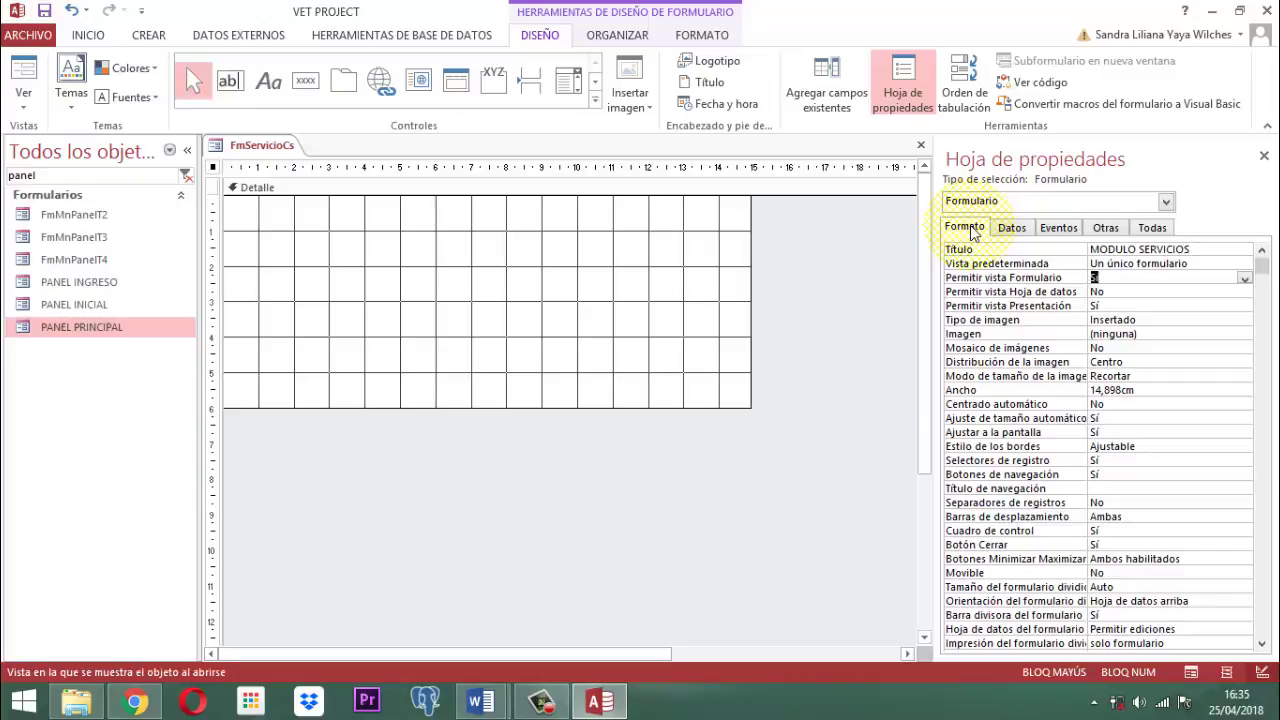
pyautogui.press('Down')
pyautogui.press('Down')
pyautogui.press('Down')
pyautogui.press('Down')
pyautogui.press('Down')
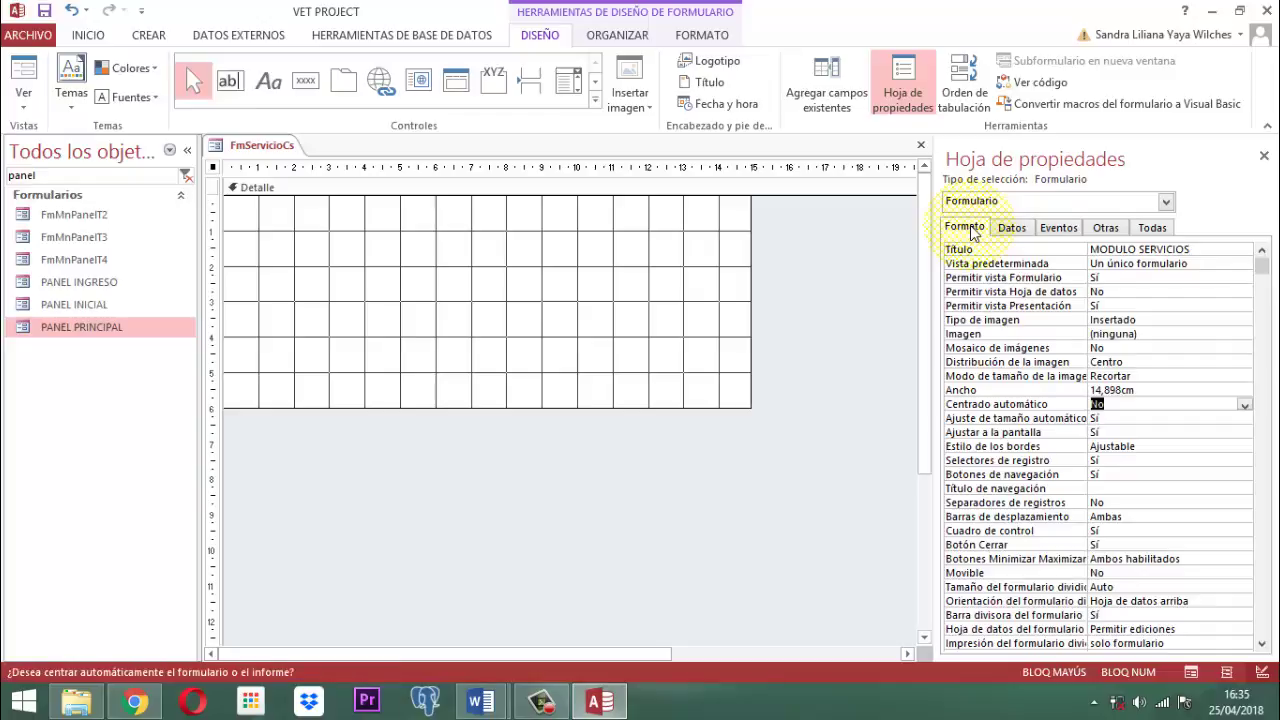
pyautogui.write('S')
# Step: Set the form's Selectores de registro and Botones de navegación properties to No
pyautogui.press('Down')
pyautogui.press('Down')
pyautogui.press('Down')
pyautogui.press('Down')
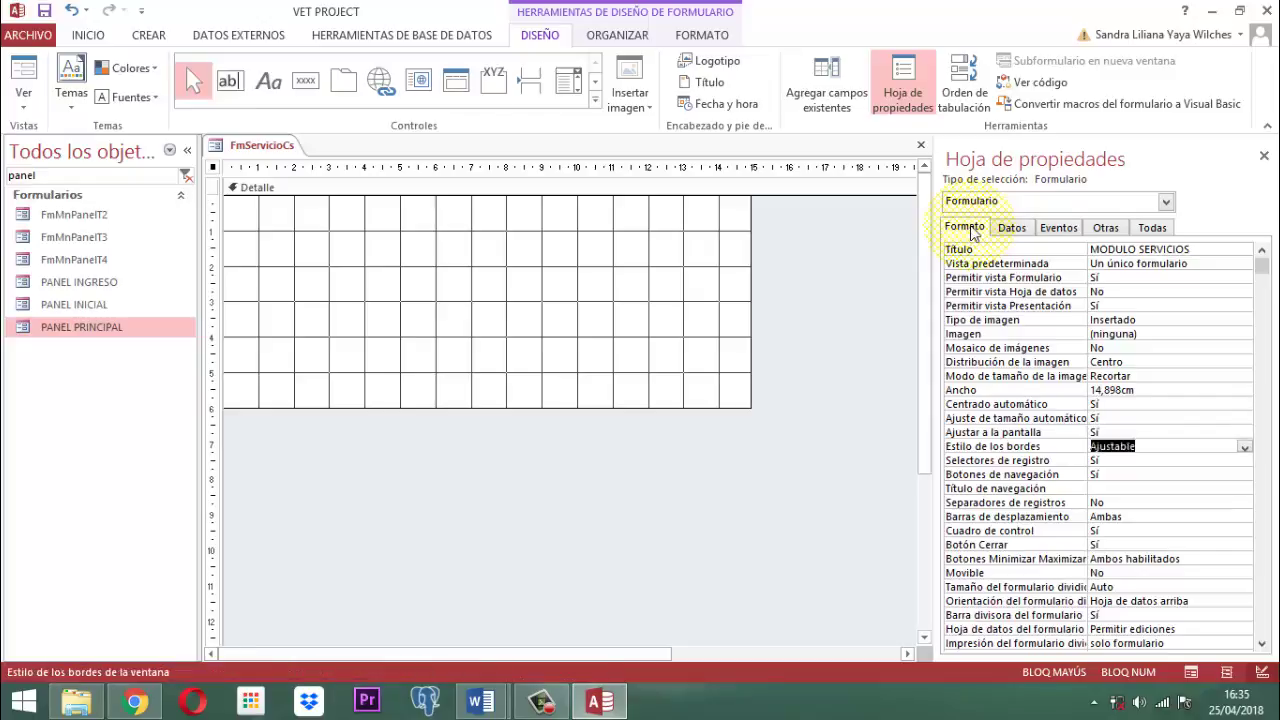
pyautogui.write('No')
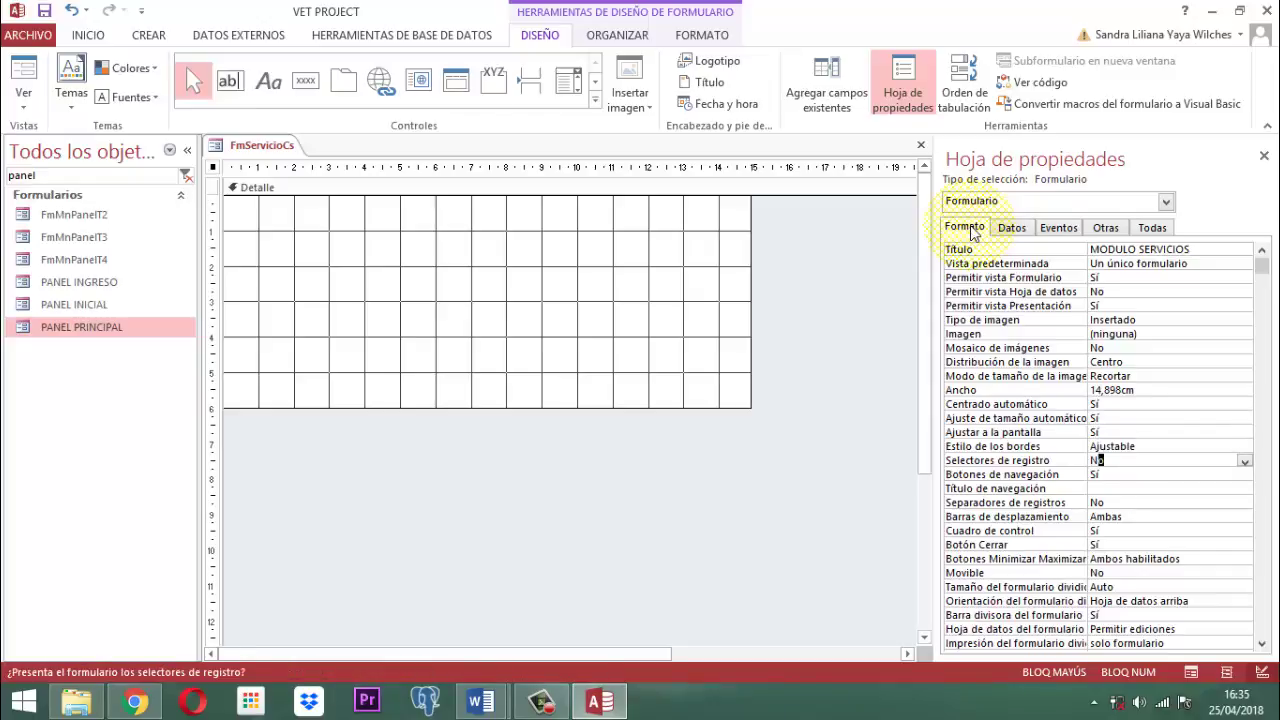
pyautogui.press('Down')
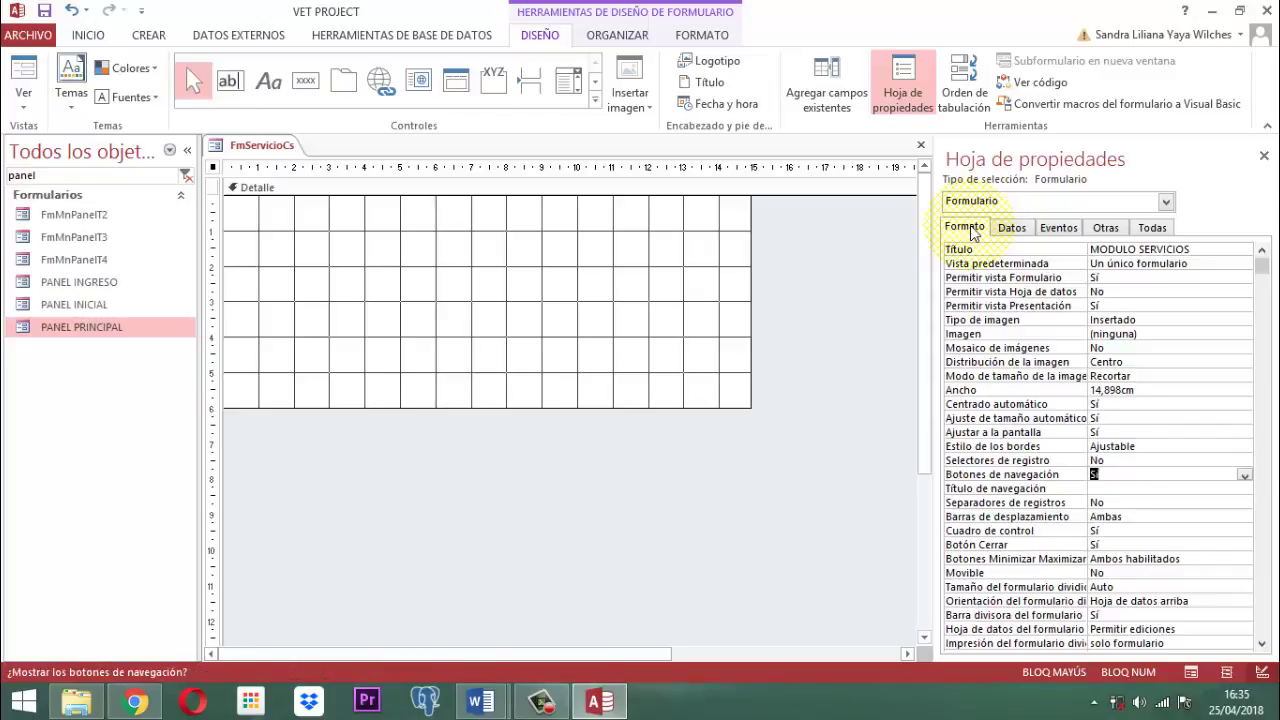
pyautogui.write('N')
# Step: Set the form's Cuadro de control and Botón Cerrar to No, and its Botones Minimizar Maximizar to Ninguno
pyautogui.press('Down')
pyautogui.press('Down')
pyautogui.press('Down')
pyautogui.press('Down')
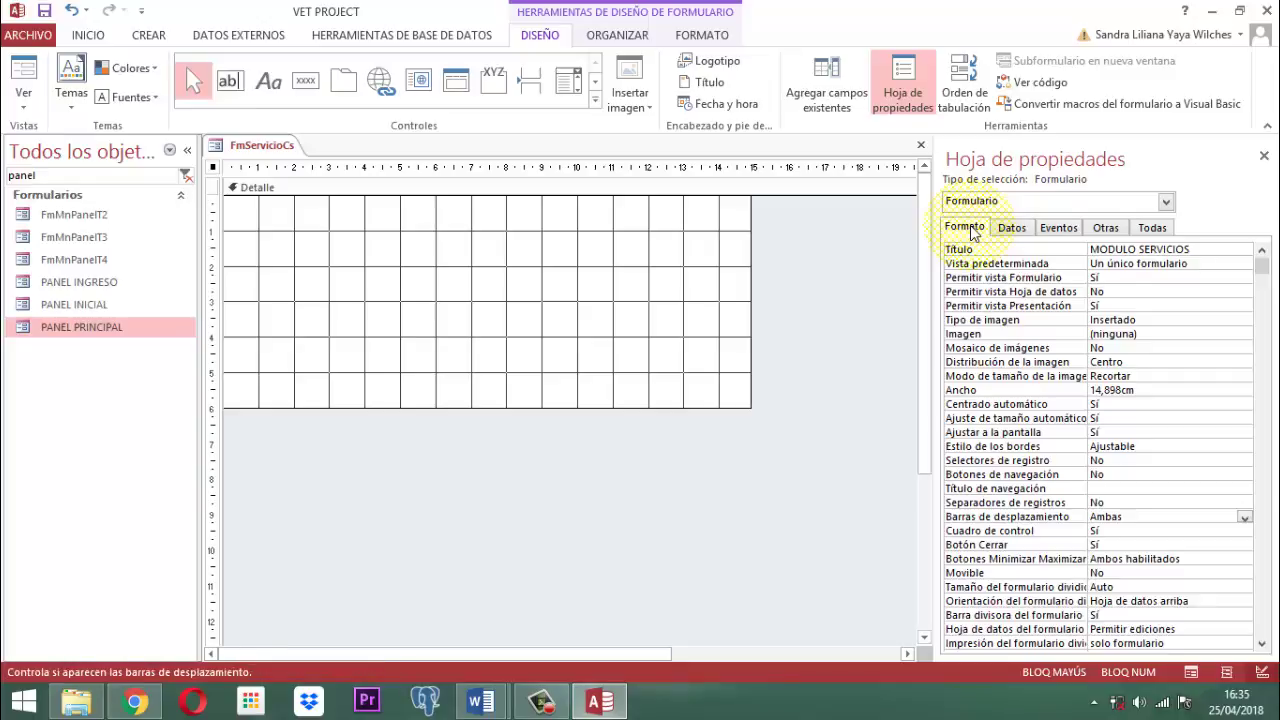
pyautogui.write('No')
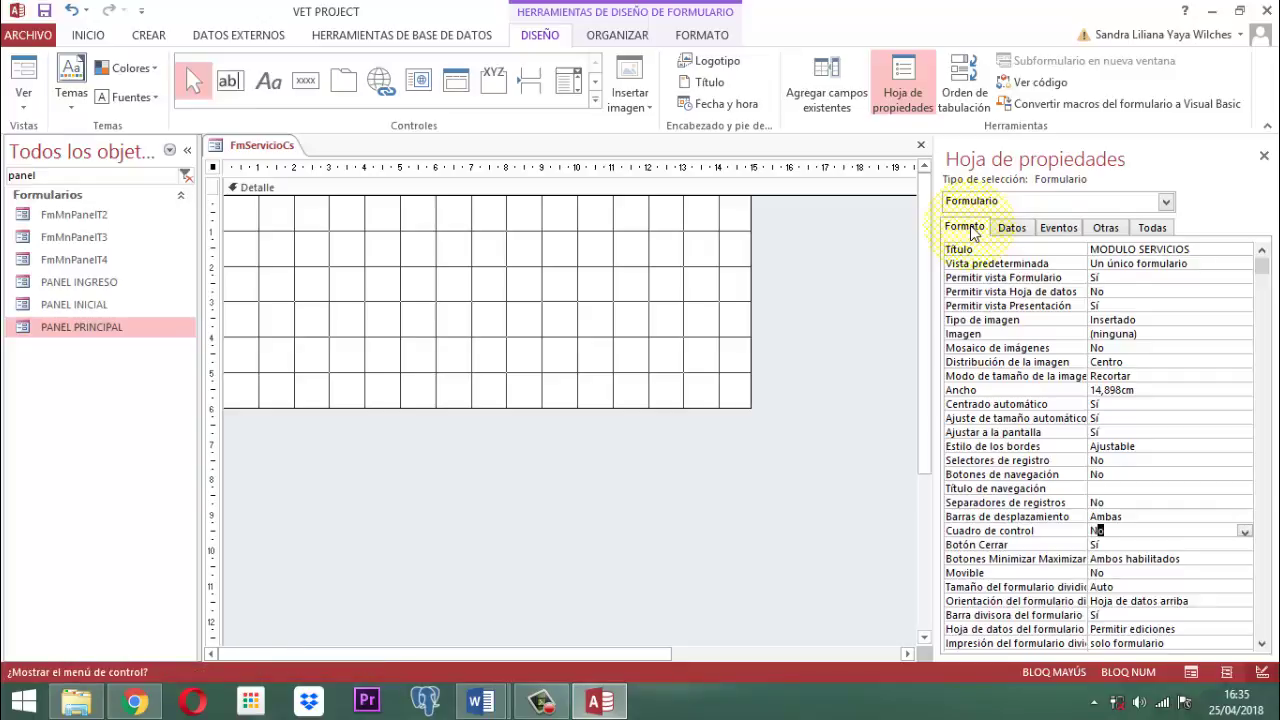
pyautogui.press('Down')
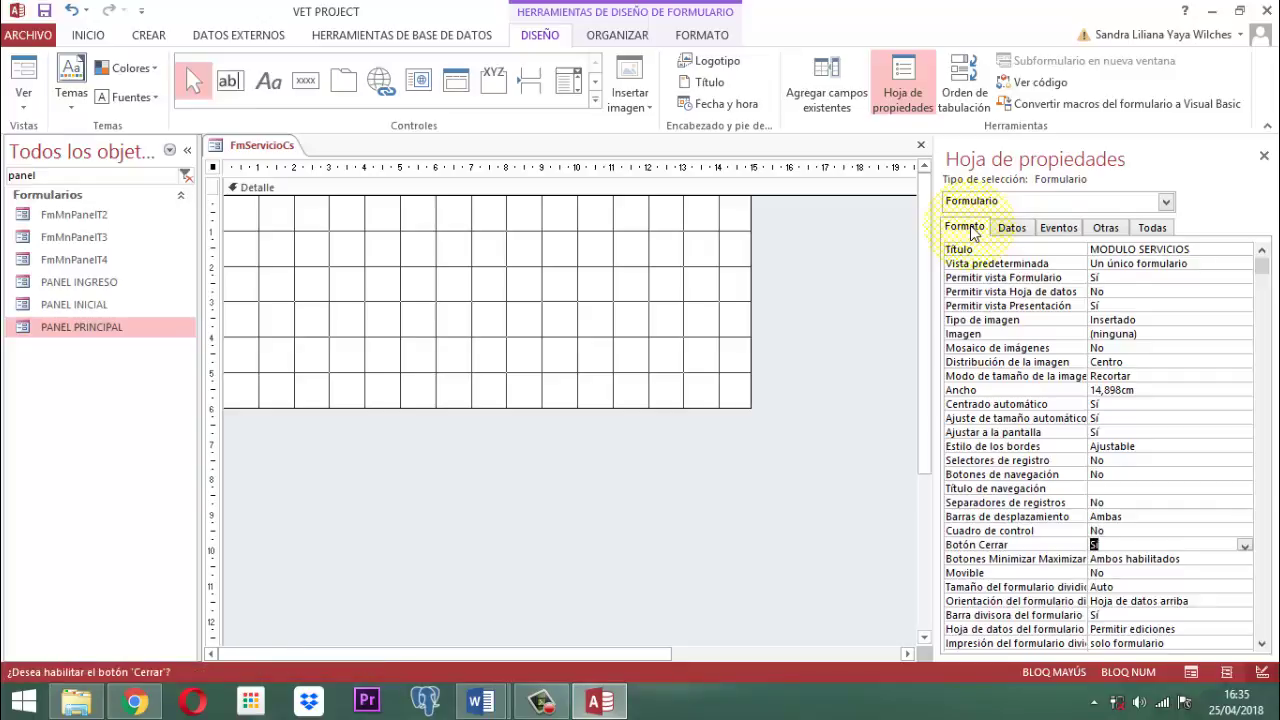
pyautogui.write('No')
pyautogui.press('Down')
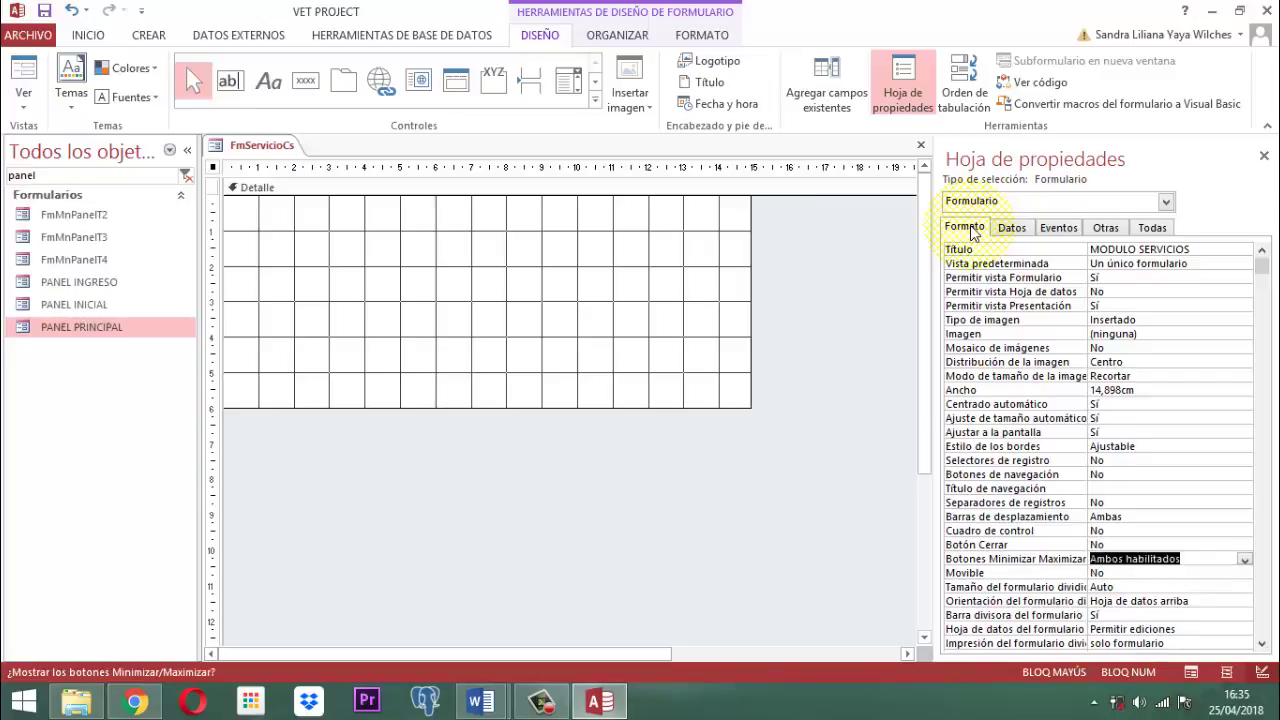
pyautogui.write('Ninguno')
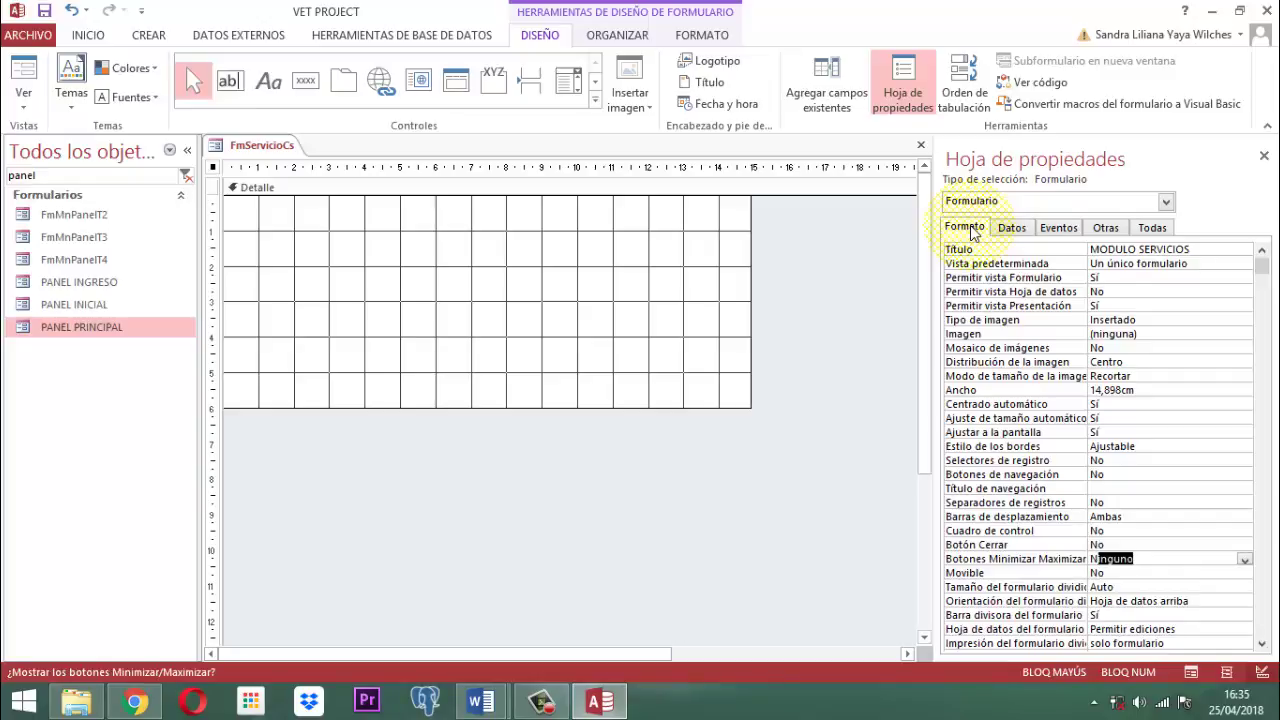
# Step: Set the form's Barras de desplazamiento property to Ninguna
pyautogui.press('Up')
pyautogui.press('Up')
pyautogui.press('Up')
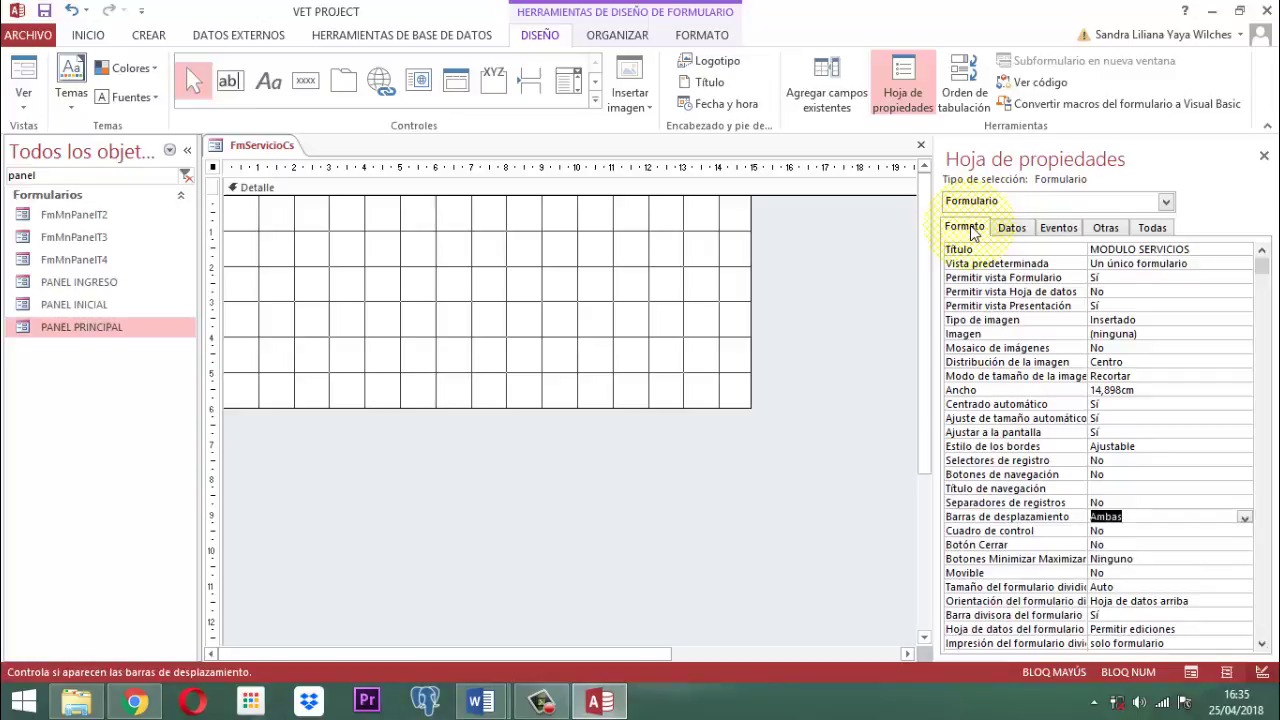
pyautogui.write('Ninguna')
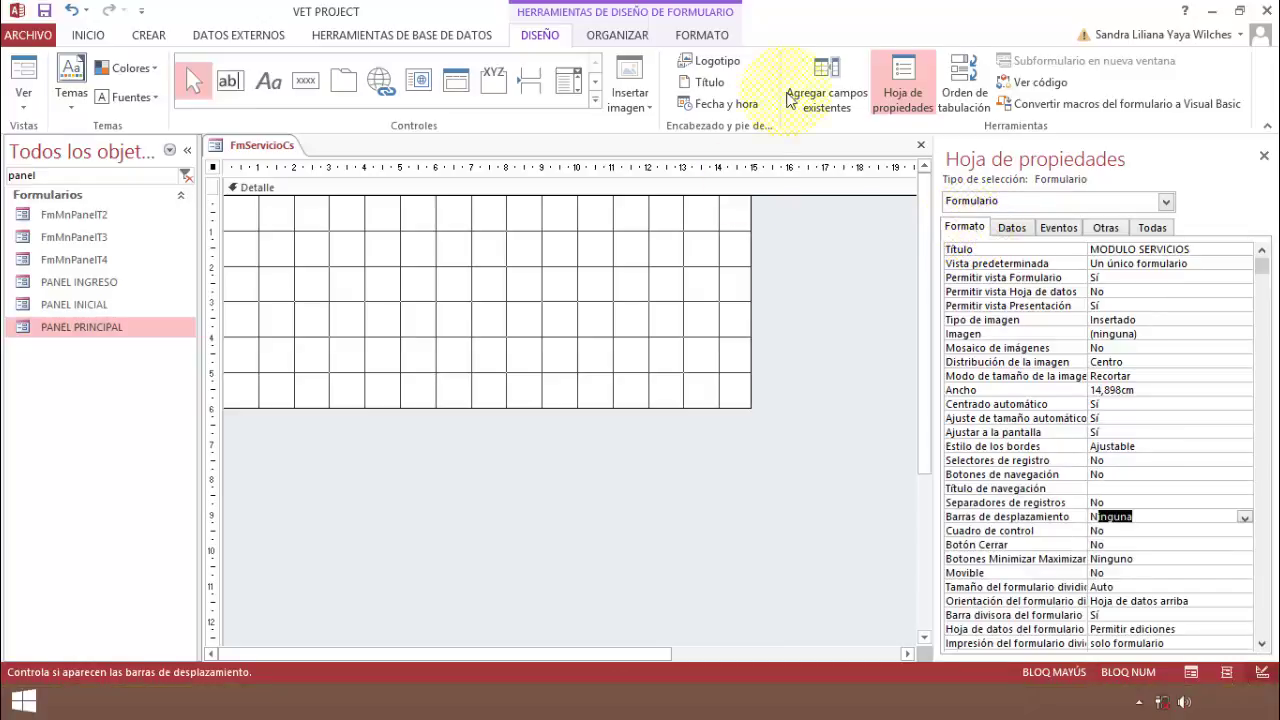
# Step: Set the form's Emergente and Modal properties to Sí and close the property sheet
pyautogui.click(1106, 230)
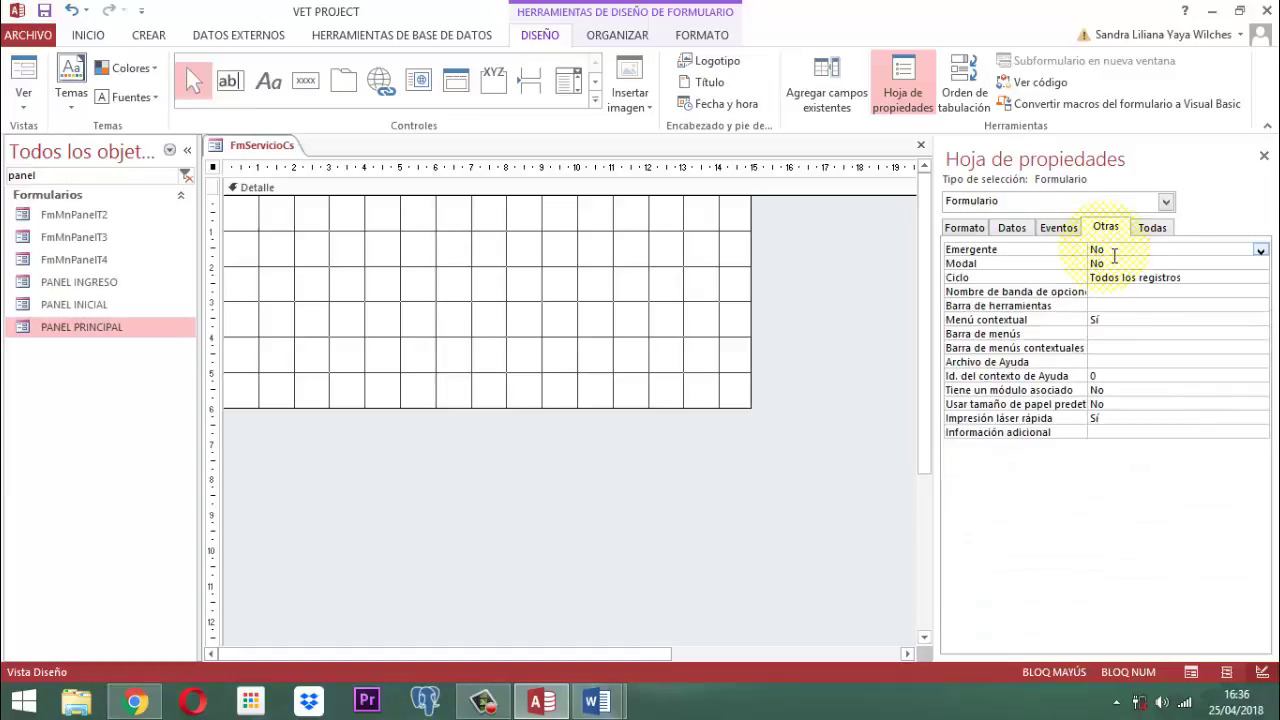
pyautogui.click(1120, 251)
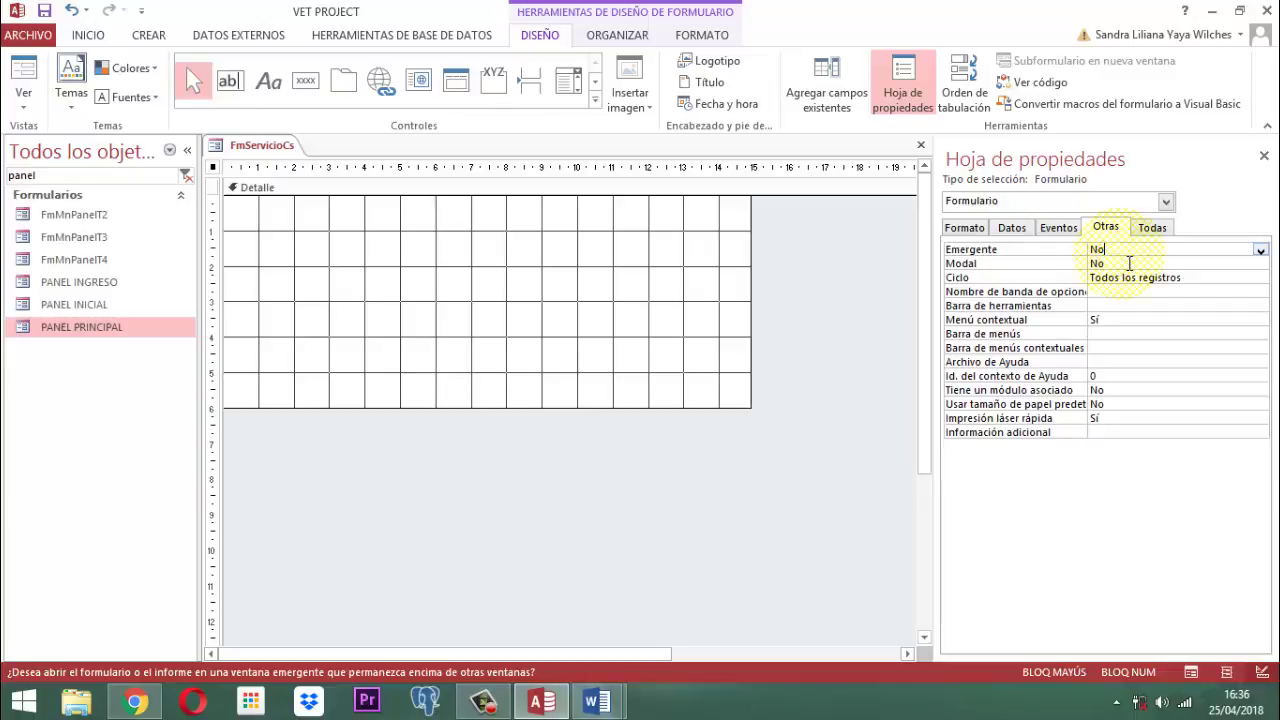
pyautogui.hotkey('alt', 'Down')
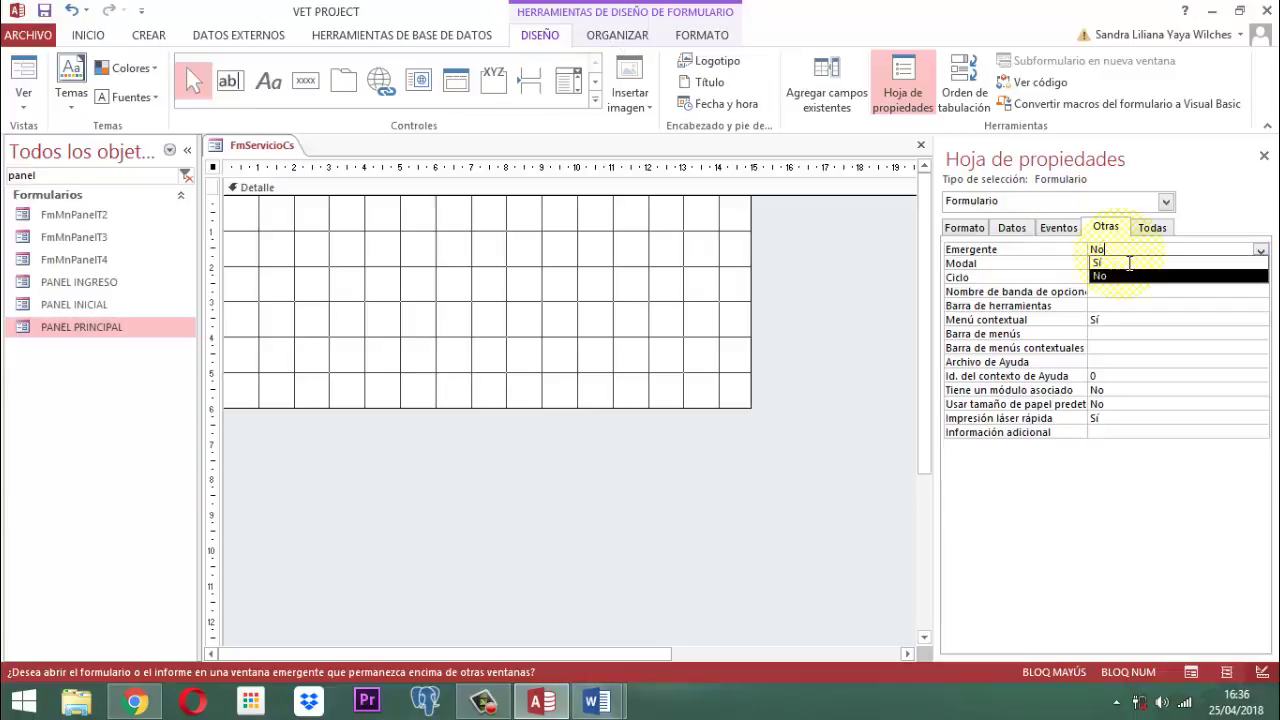
pyautogui.write('S')
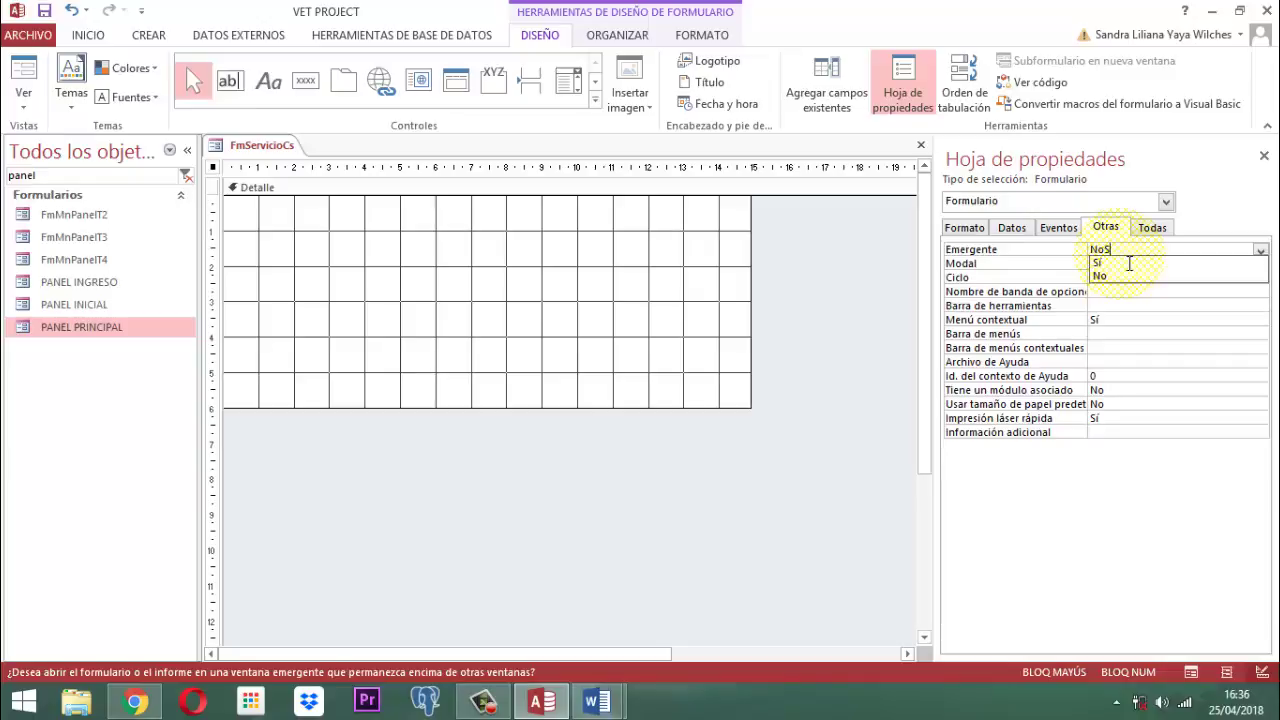
pyautogui.press('Return')
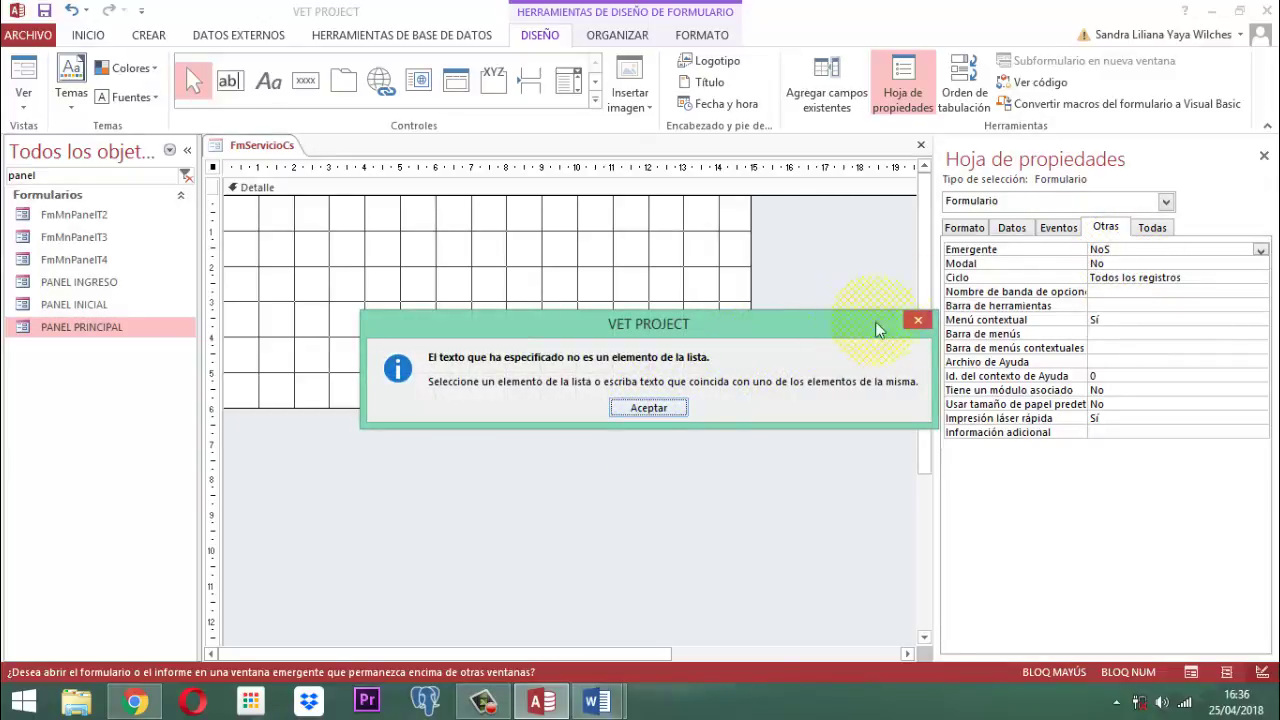
pyautogui.click(918, 320)
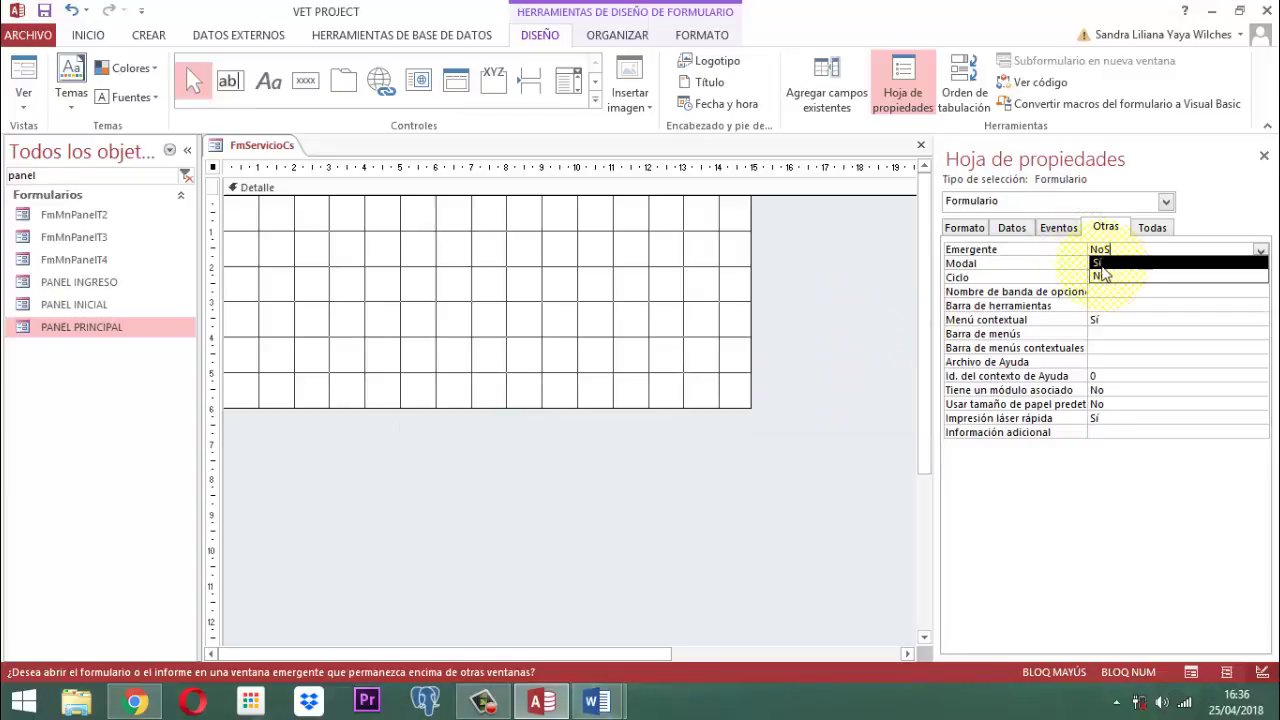
pyautogui.click(1131, 249)
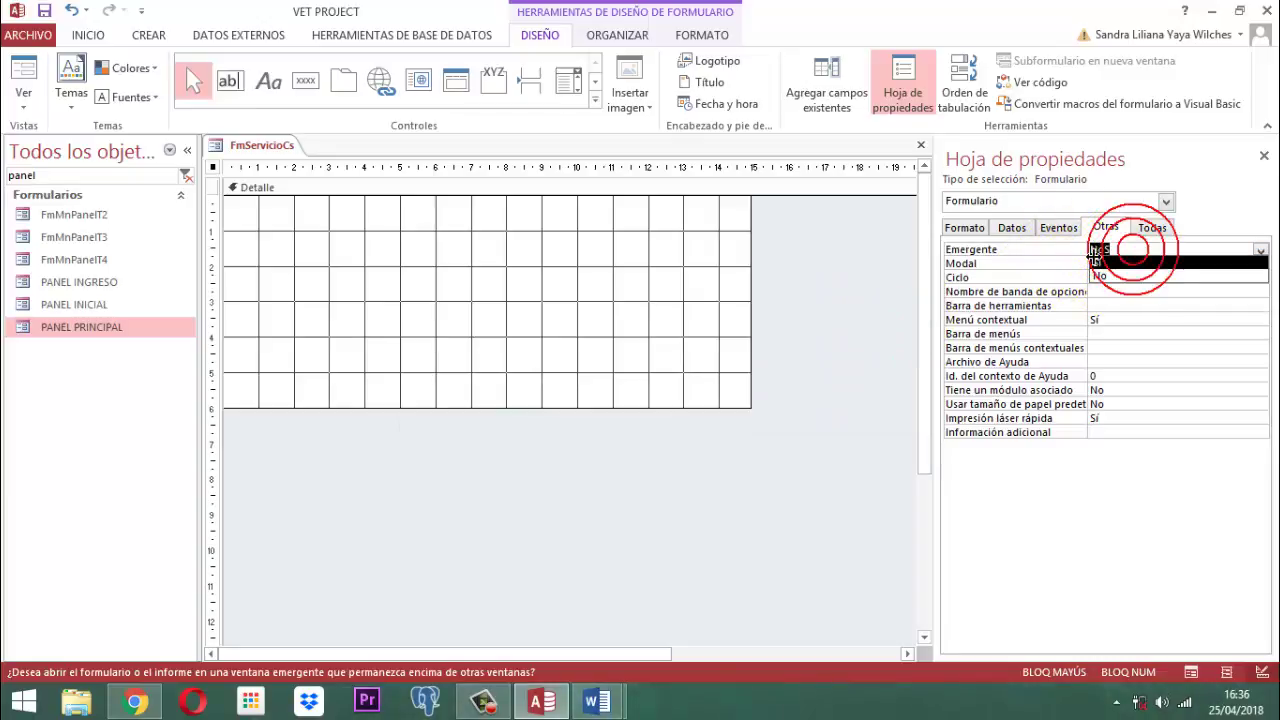
pyautogui.click(1096, 258)
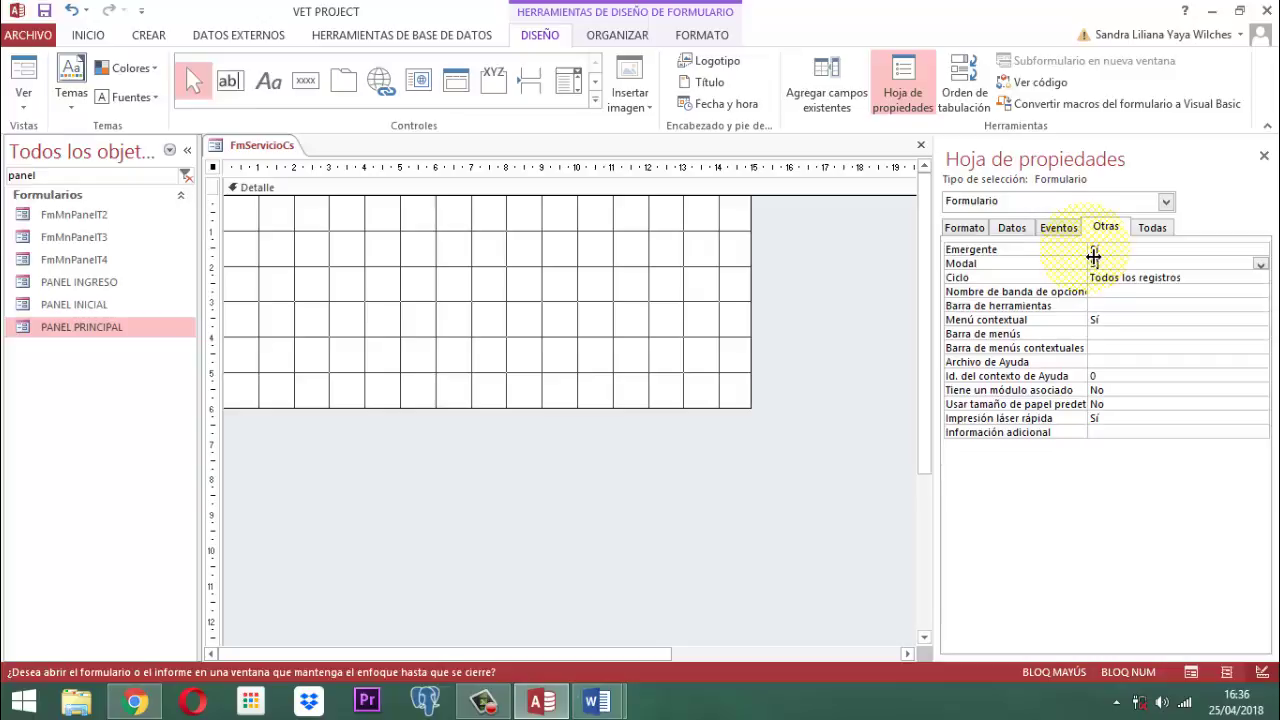
pyautogui.press('Down')
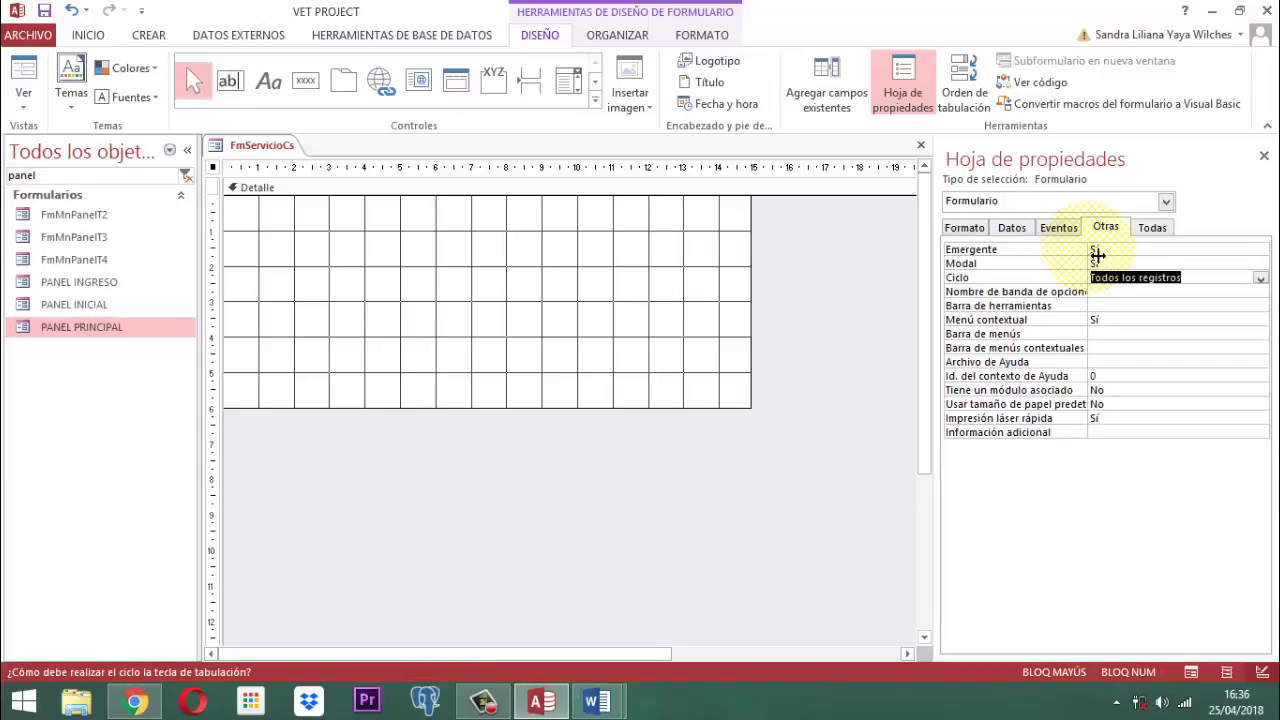
pyautogui.click(1264, 155)
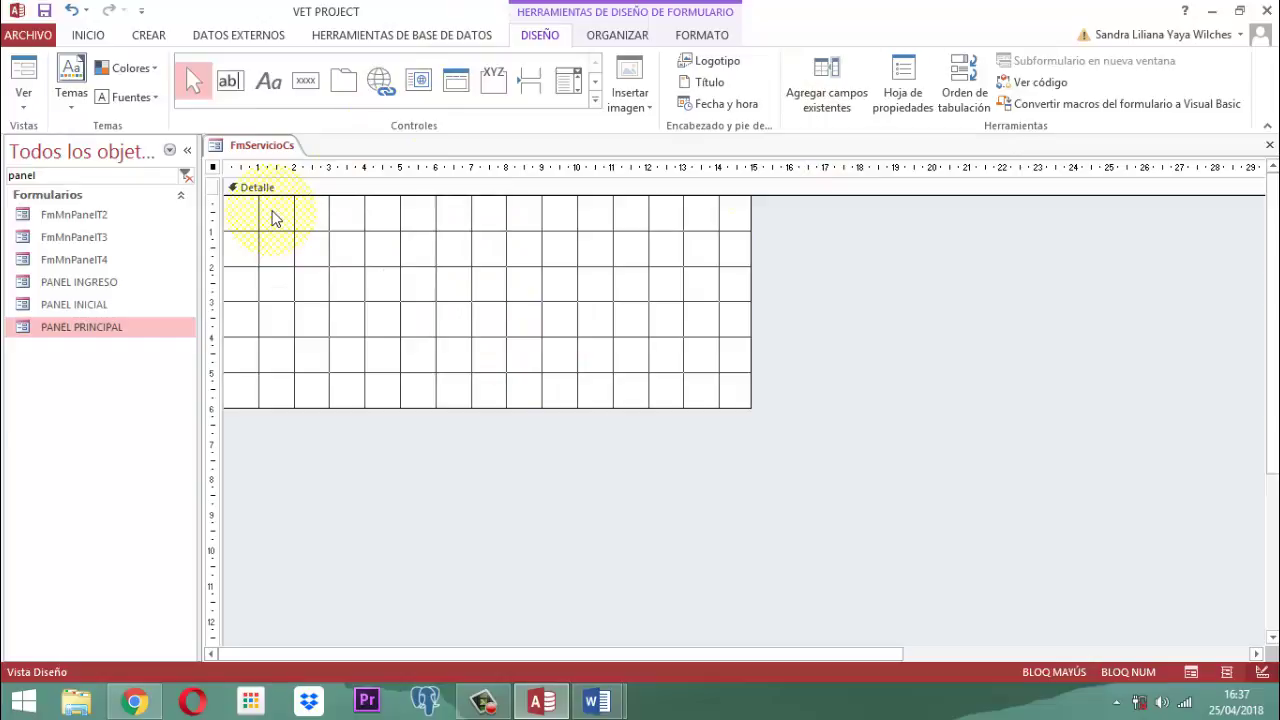
# Step: Add the existing SERVDESCRIPCION field near the top of the form's Detalle section, then close the field list
pyautogui.click(822, 76)
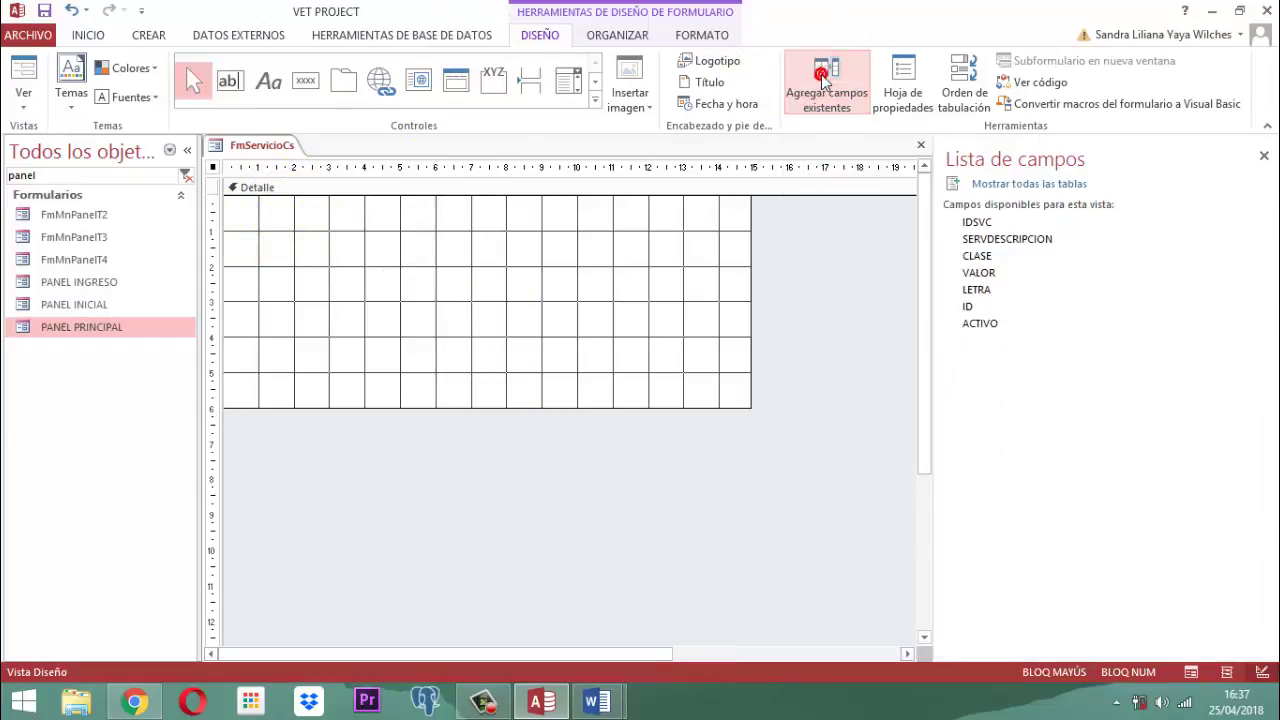
pyautogui.click(1005, 240)
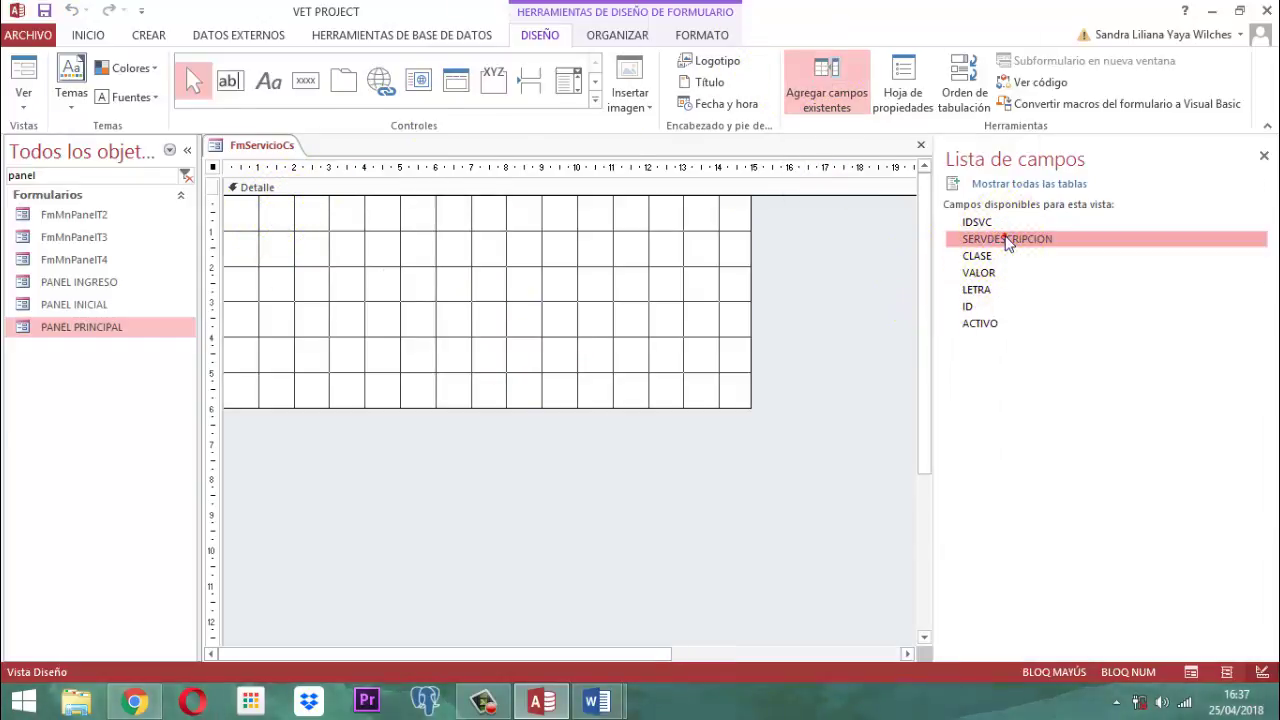
pyautogui.moveTo(1005, 240); pyautogui.dragTo(429, 220)
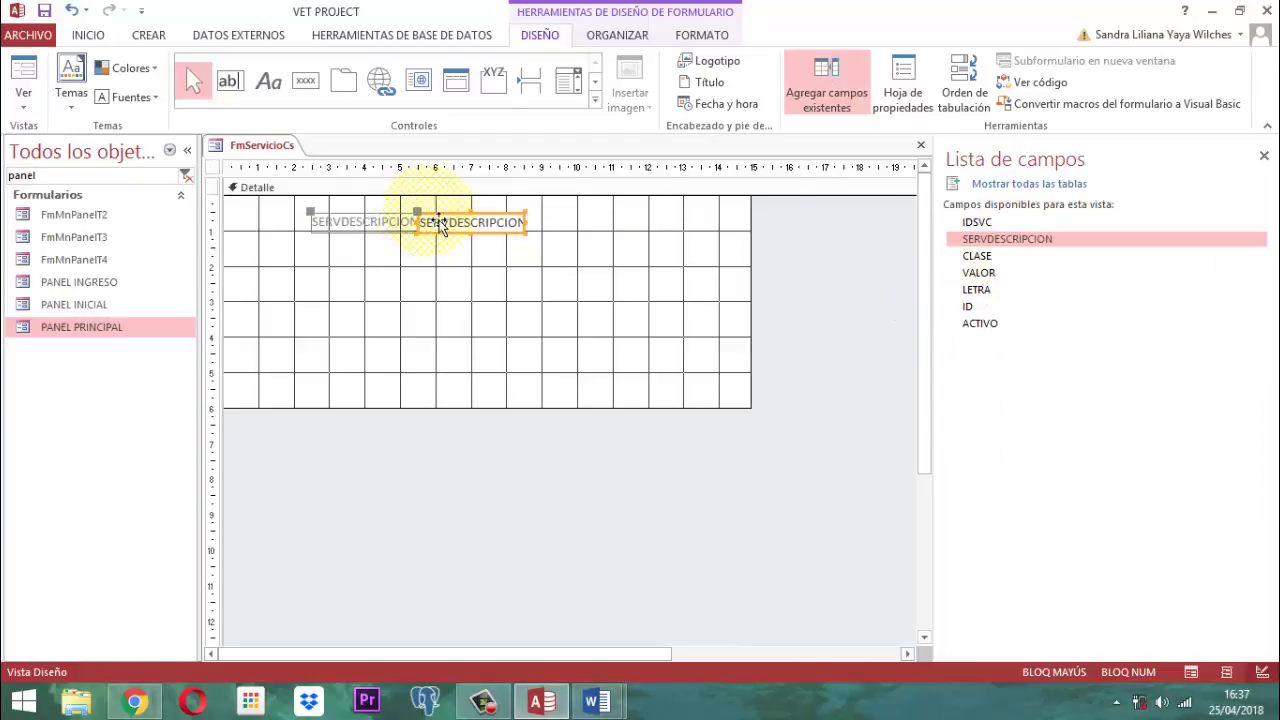
pyautogui.click(1262, 156)
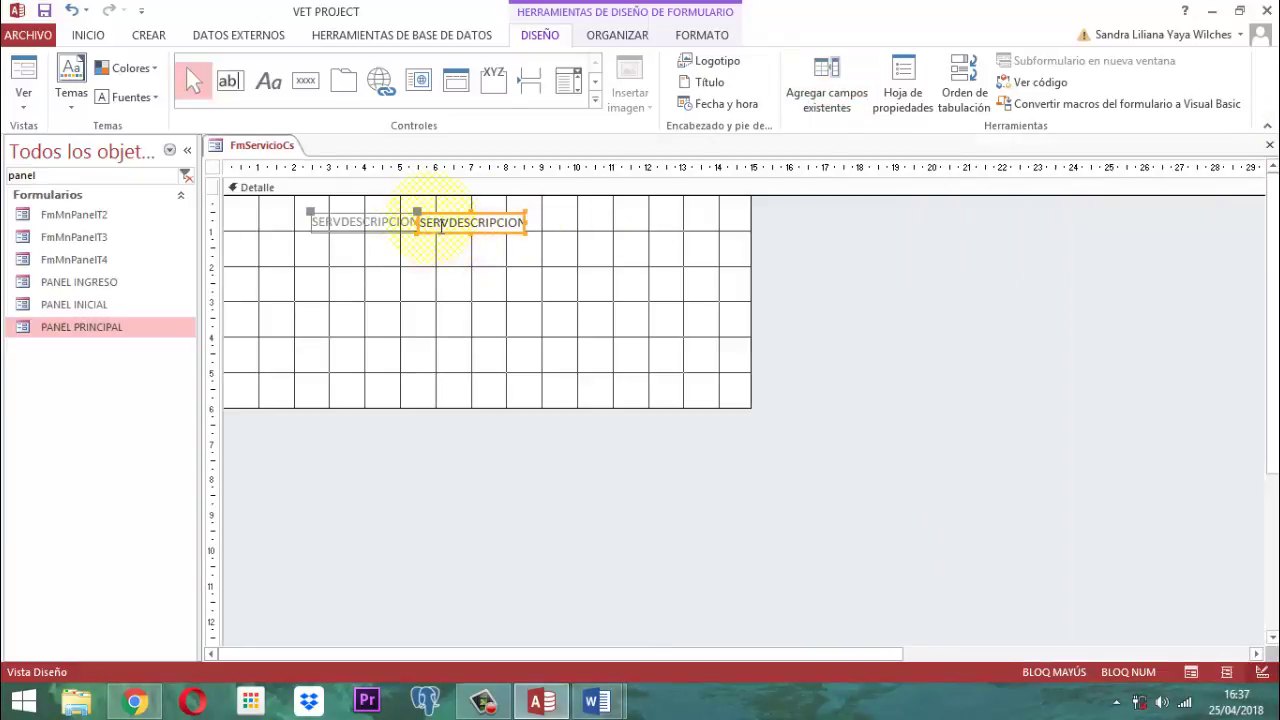
# Step: Move the SERVDESCRIPCION text box directly below its label and align the left edges of both controls
pyautogui.moveTo(421, 221); pyautogui.dragTo(365, 262)
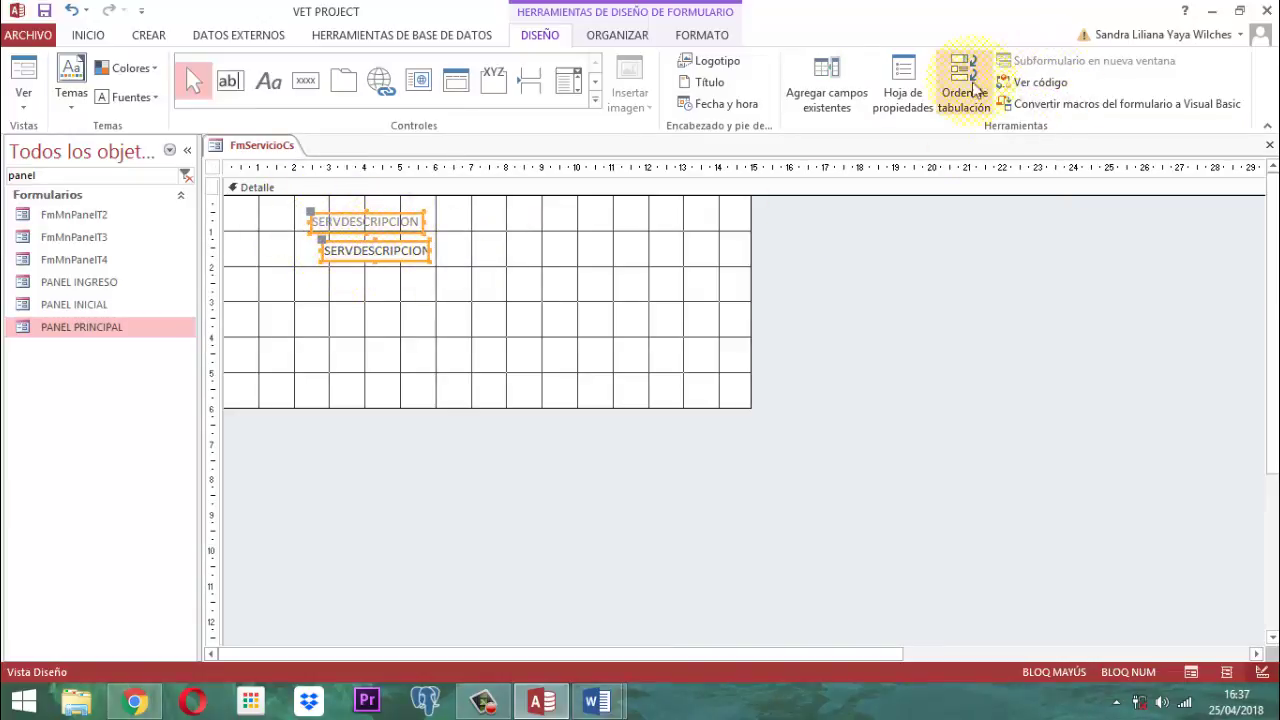
pyautogui.click(625, 36)
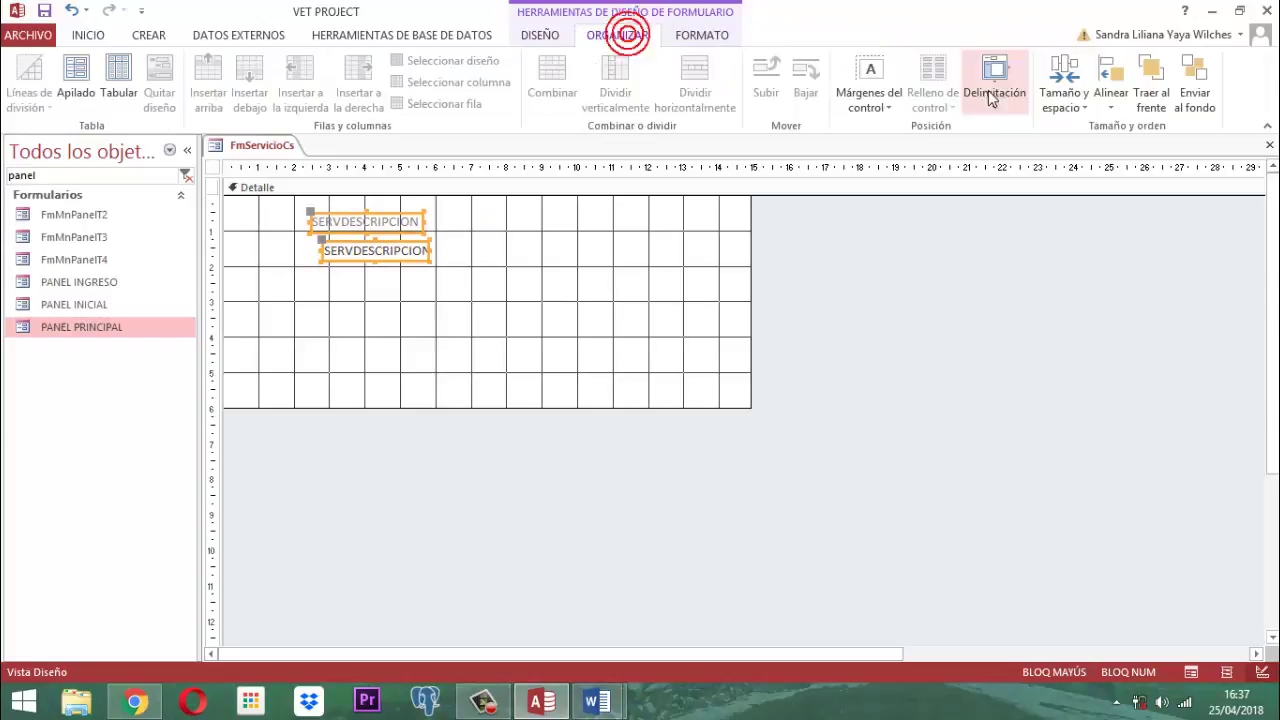
pyautogui.click(1110, 88)
pyautogui.click(1108, 150)
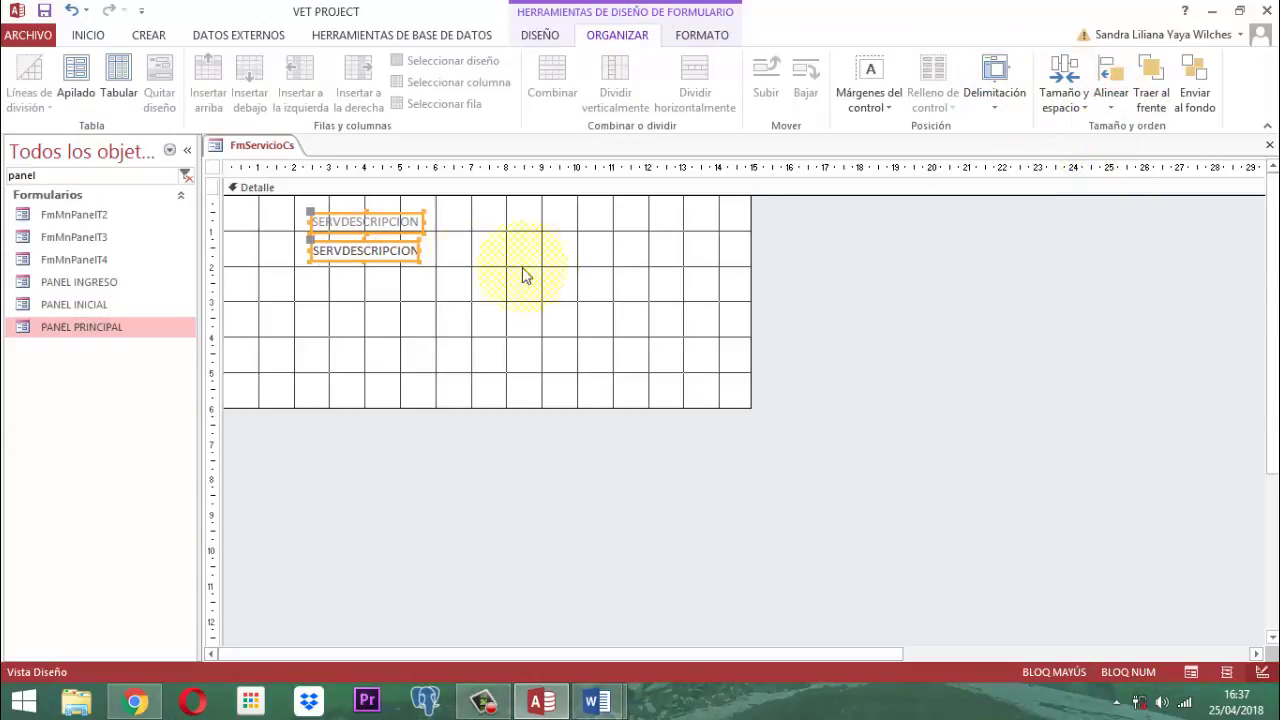
# Step: Match the label and text box to the widest, then stretch both to span from about 2 to 13 cm on the ruler
pyautogui.click(1064, 80)
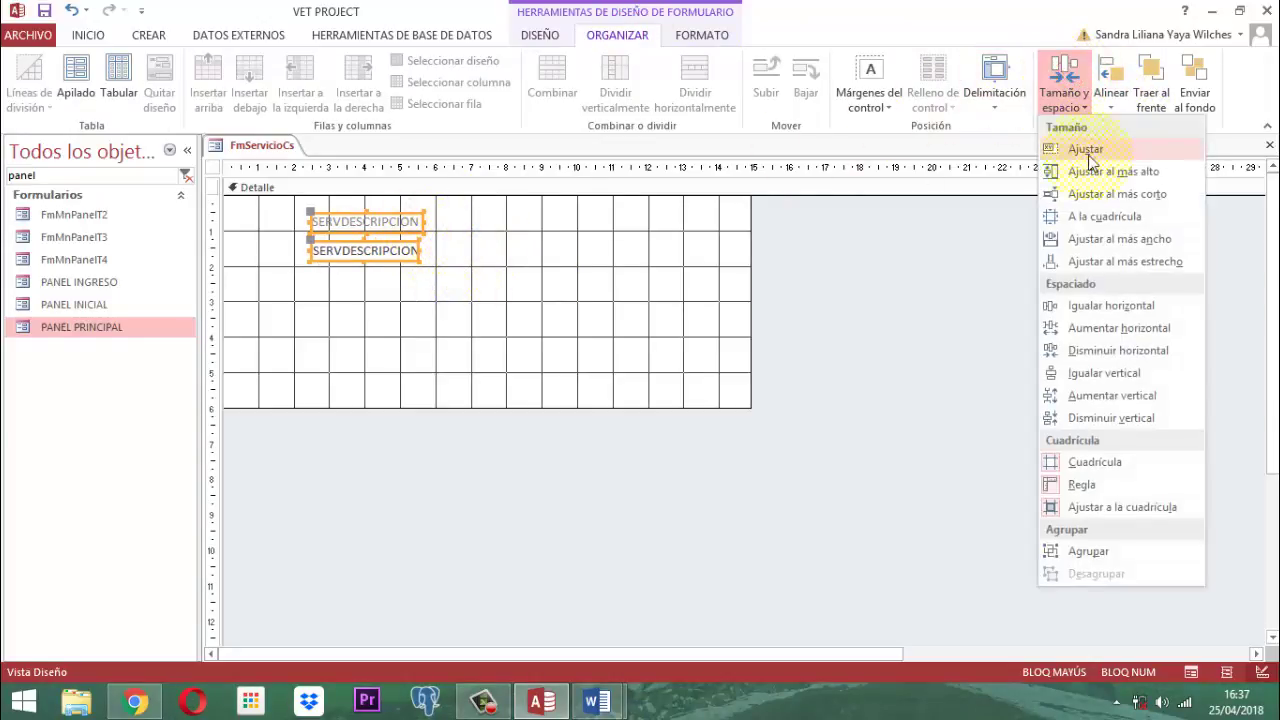
pyautogui.click(1166, 243)
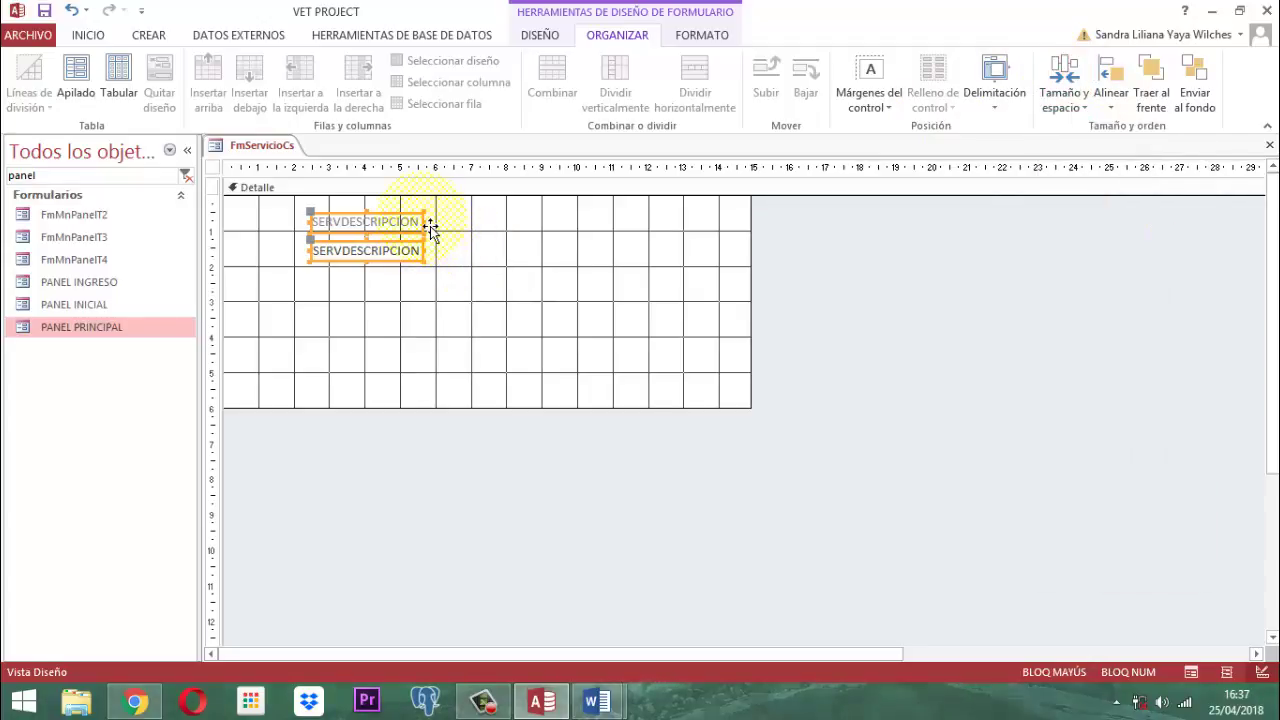
pyautogui.moveTo(439, 236); pyautogui.dragTo(702, 247)
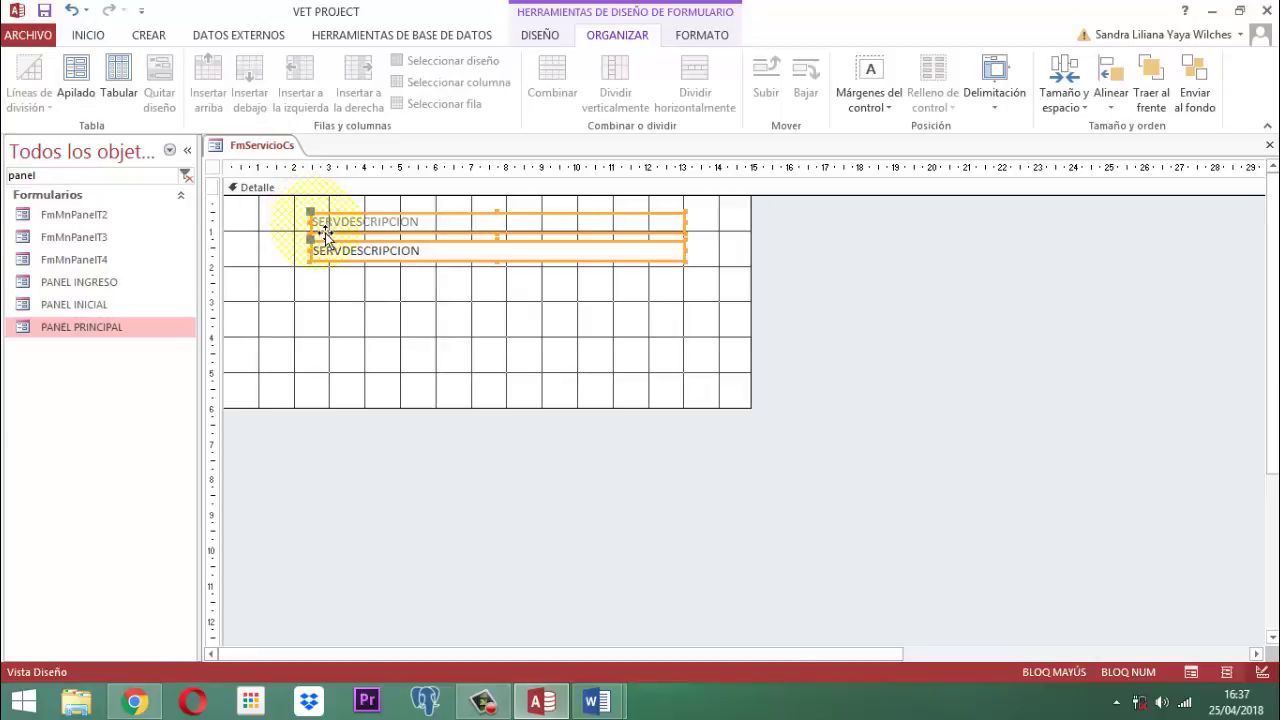
pyautogui.moveTo(322, 236); pyautogui.dragTo(294, 229)
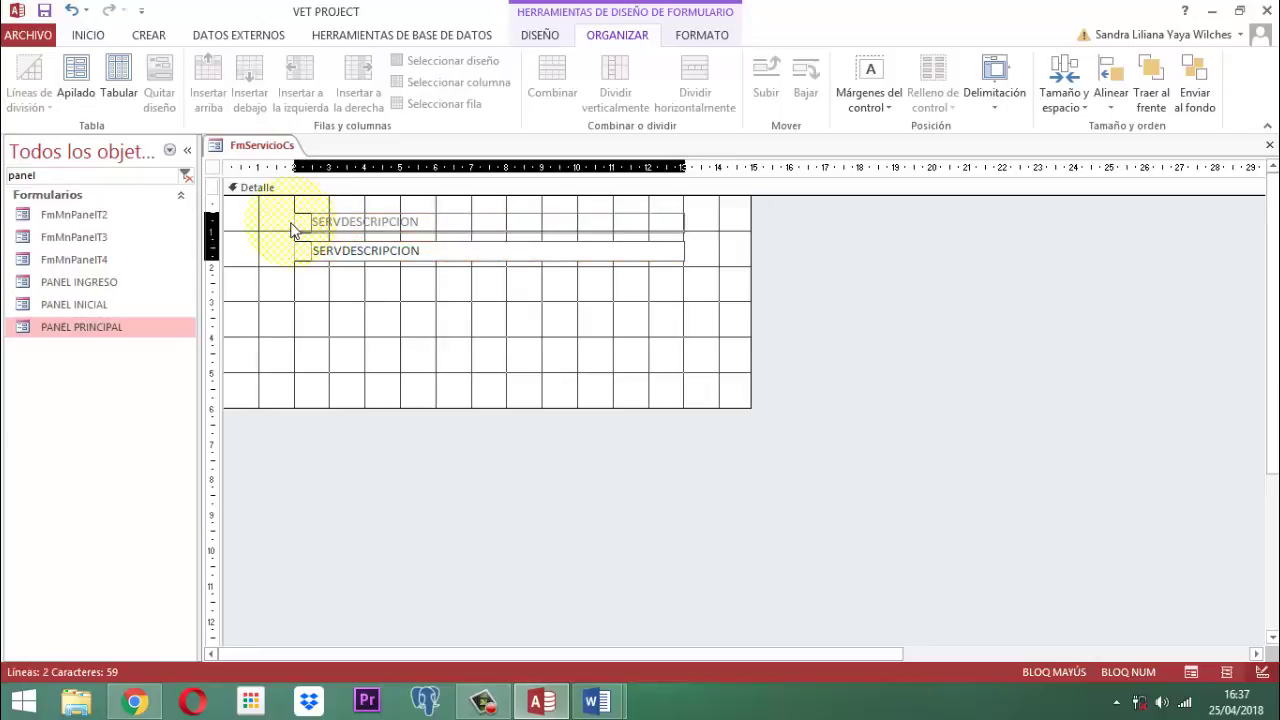
pyautogui.click(349, 306)
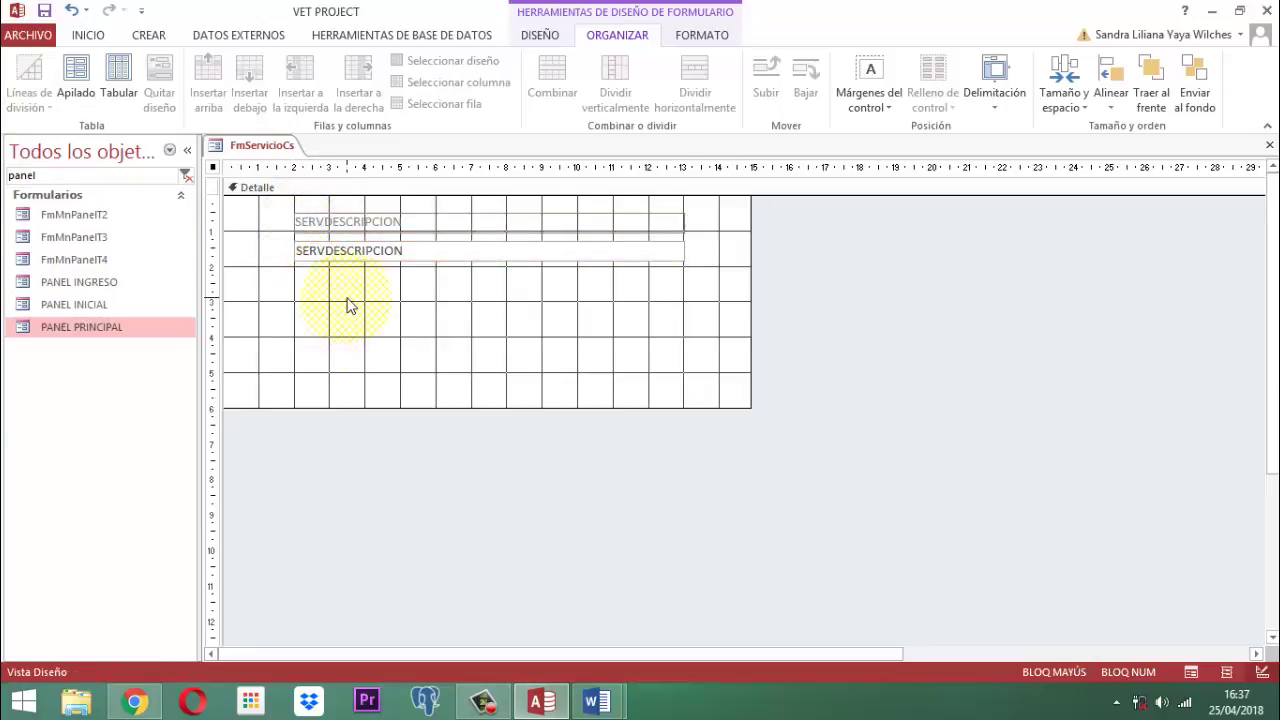
# Step: Format the SERVDESCRIPCION label with a light green background and black, centred, bold text
pyautogui.click(374, 221)
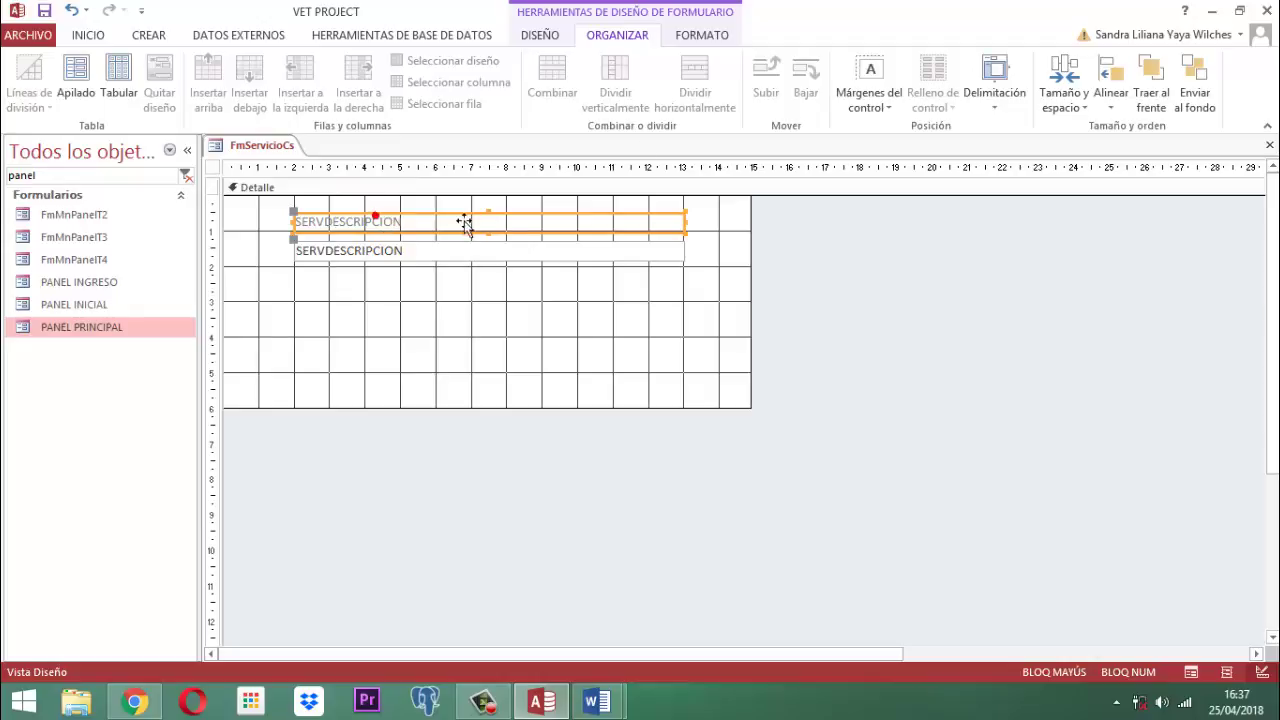
pyautogui.click(694, 40)
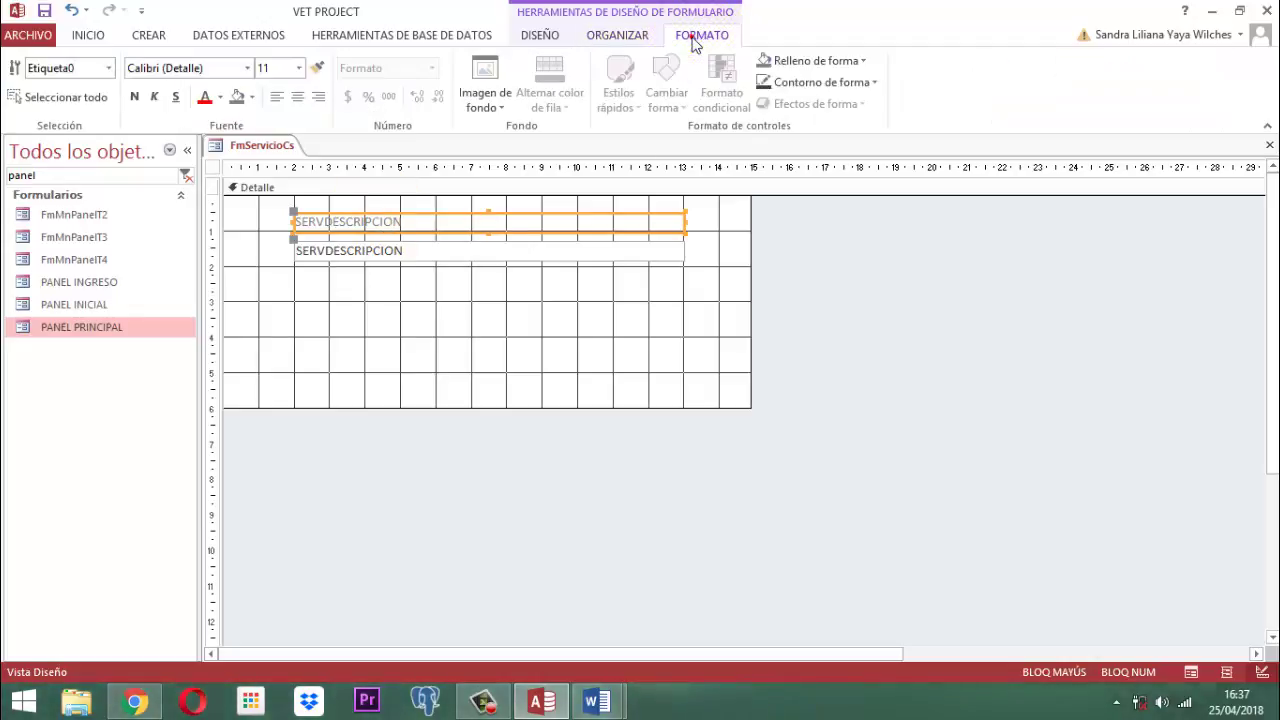
pyautogui.click(251, 97)
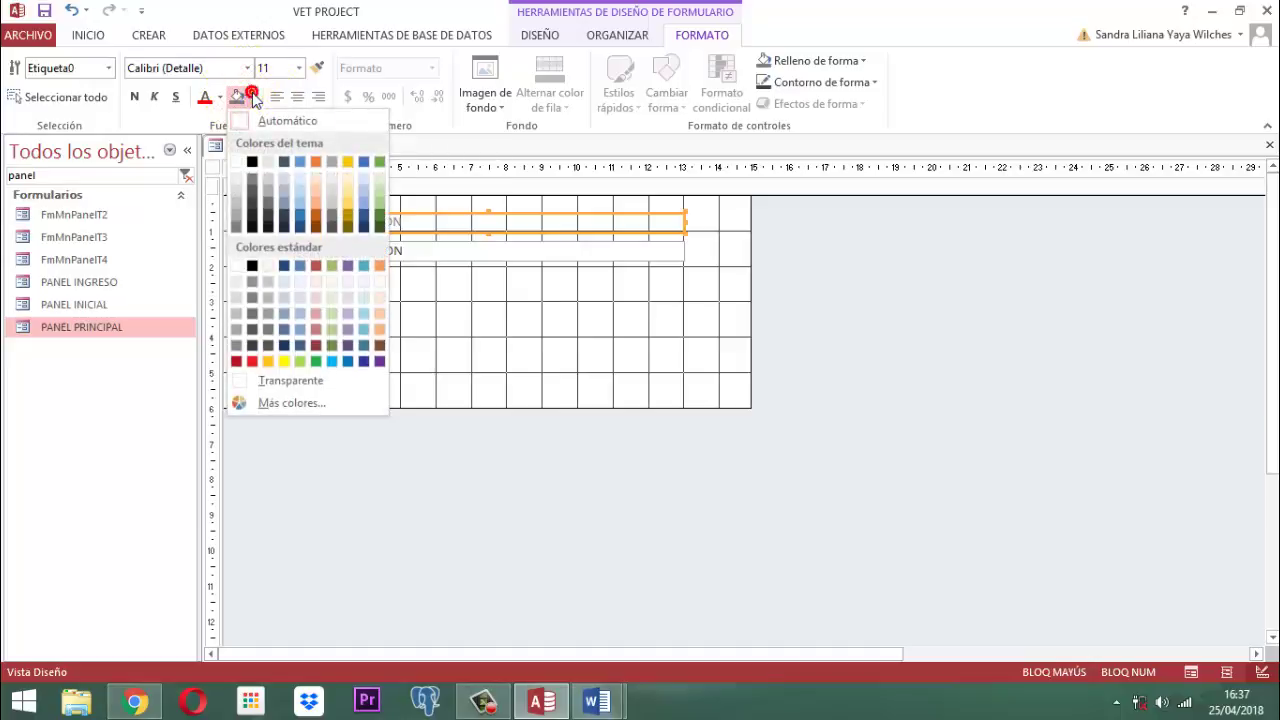
pyautogui.click(300, 361)
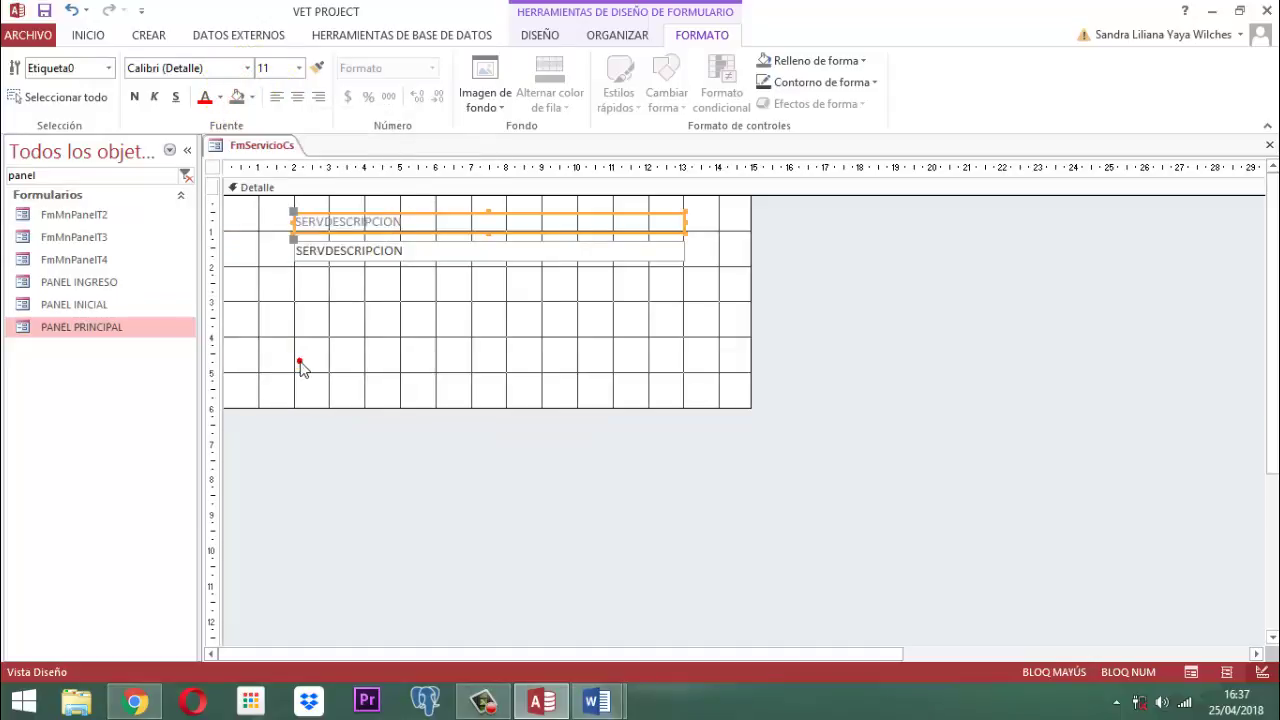
pyautogui.click(220, 97)
pyautogui.click(220, 163)
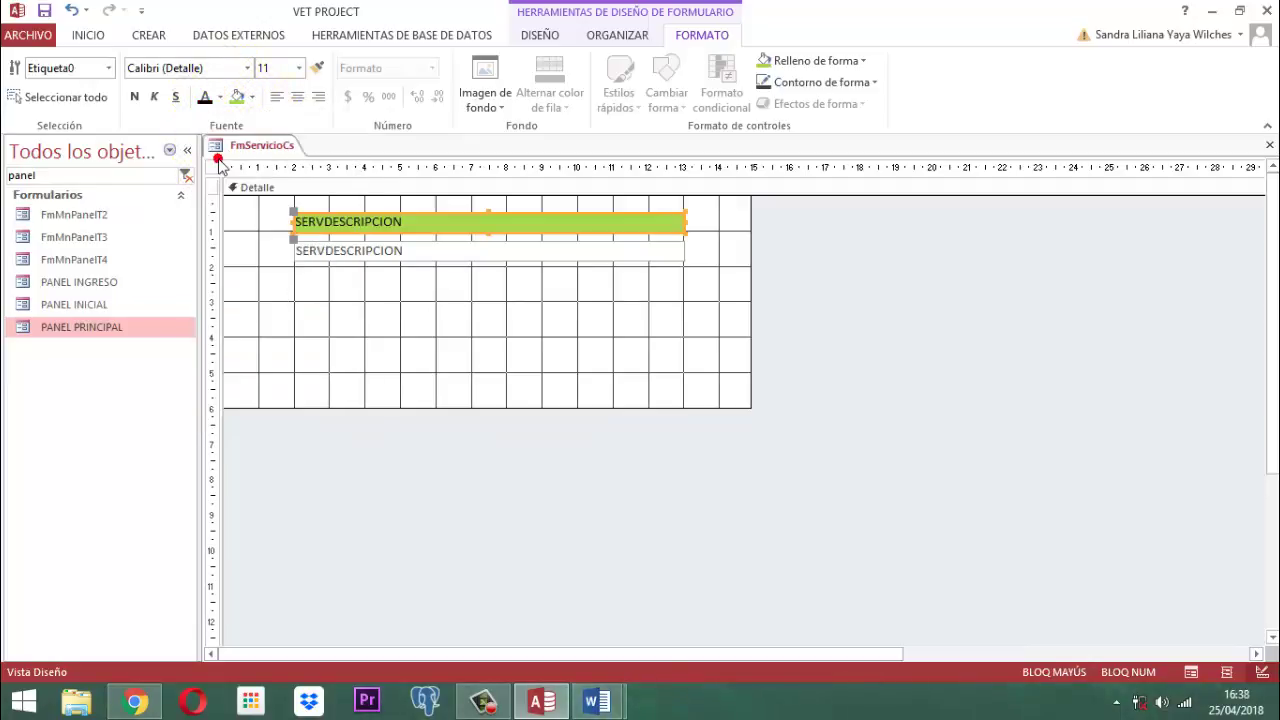
pyautogui.click(297, 100)
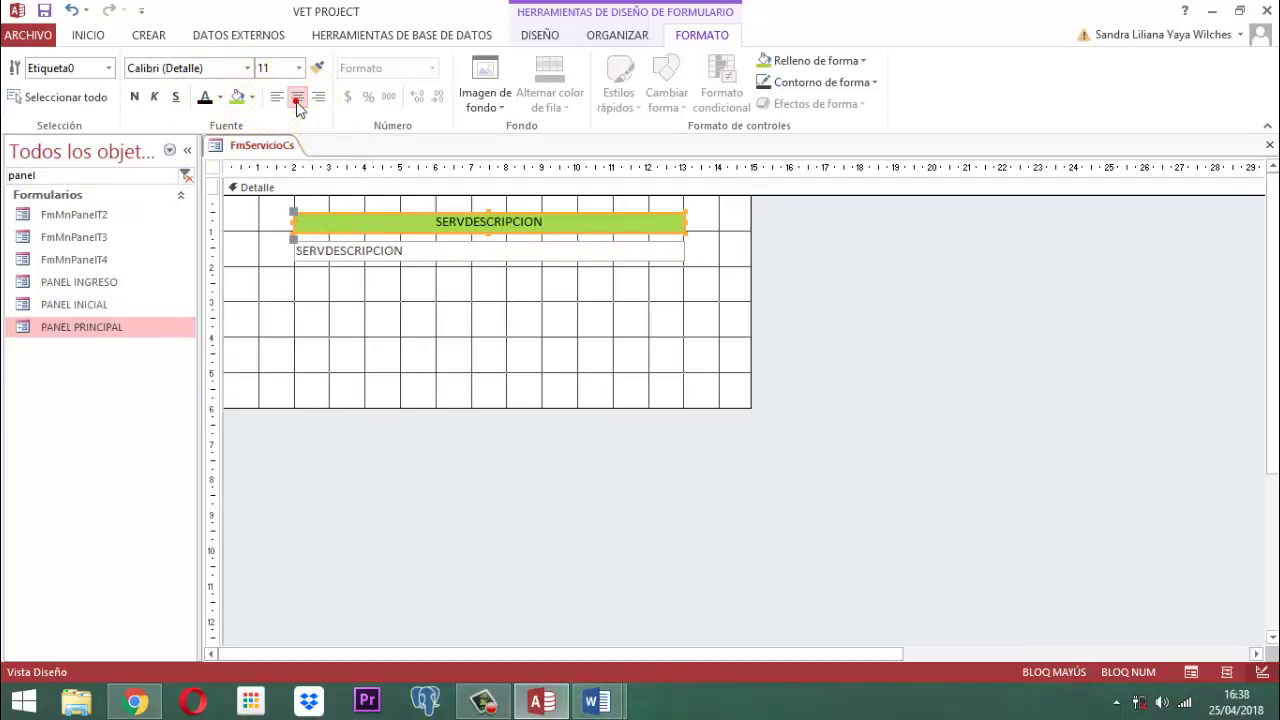
pyautogui.click(134, 97)
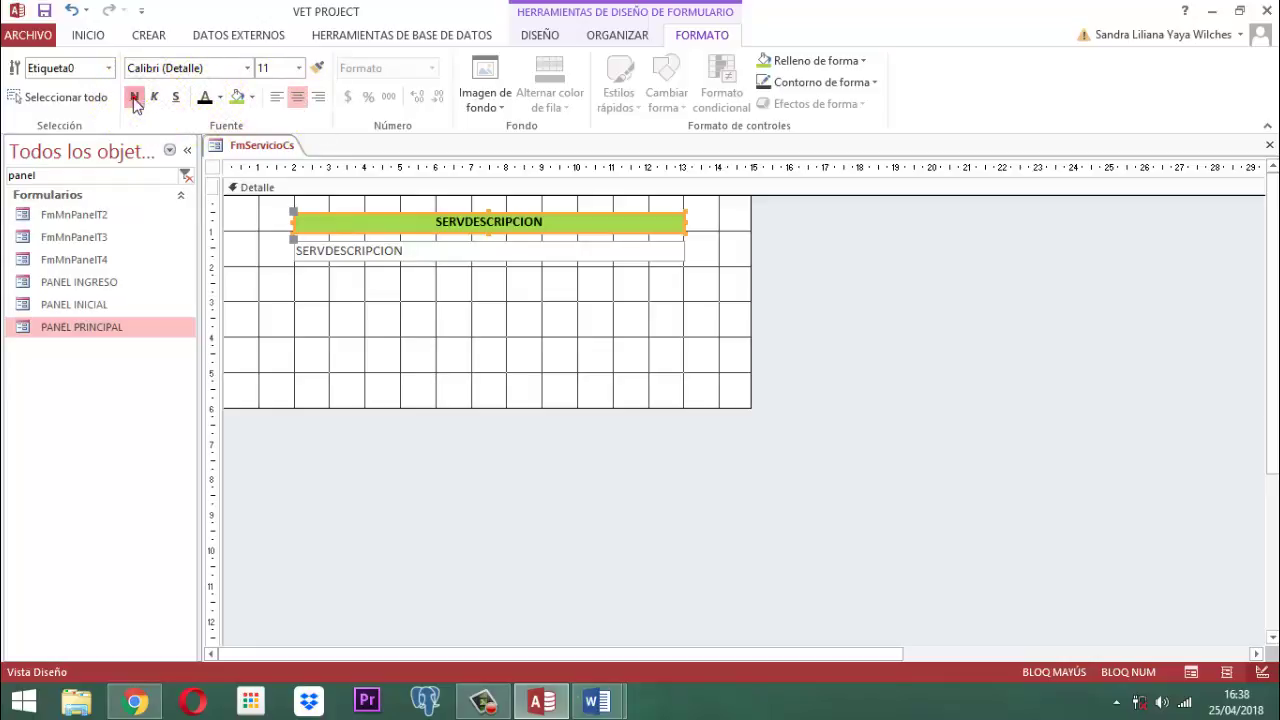
# Step: Change the green label's text to "DESCRIPCION DEL SERVICIO"
pyautogui.click(565, 232)
pyautogui.moveTo(560, 225); pyautogui.dragTo(443, 235)
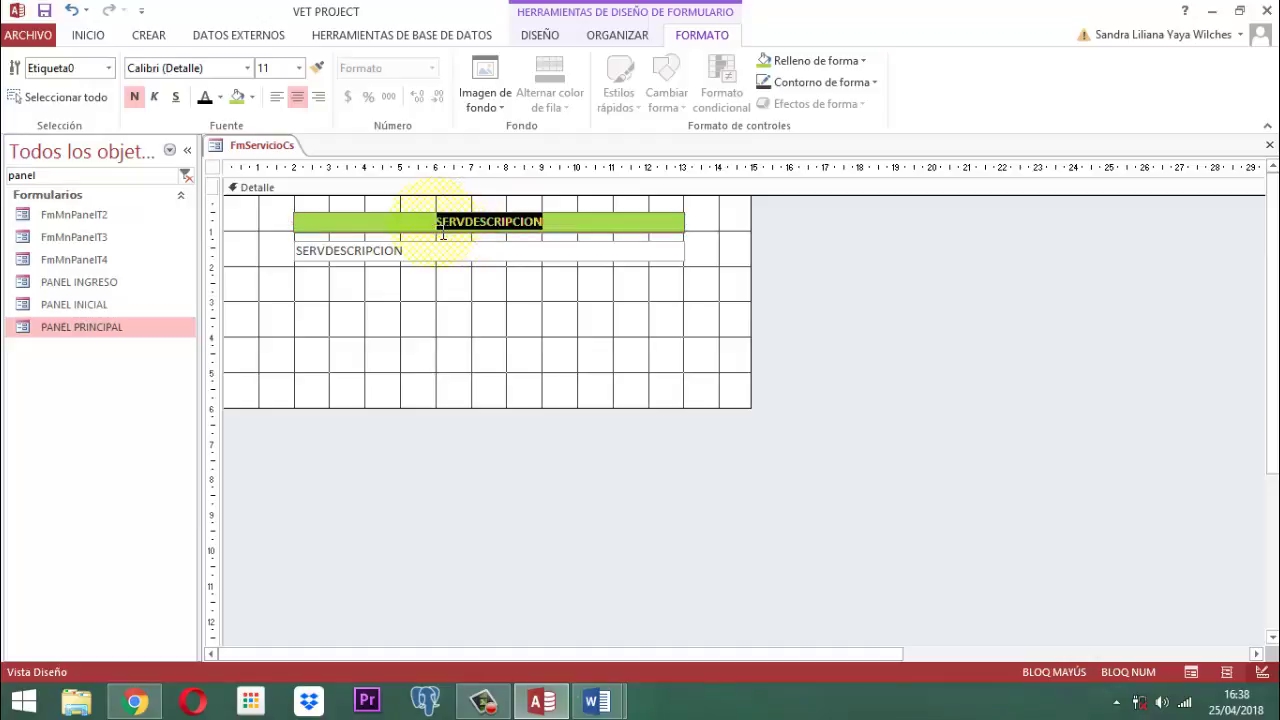
pyautogui.write('DESCE')
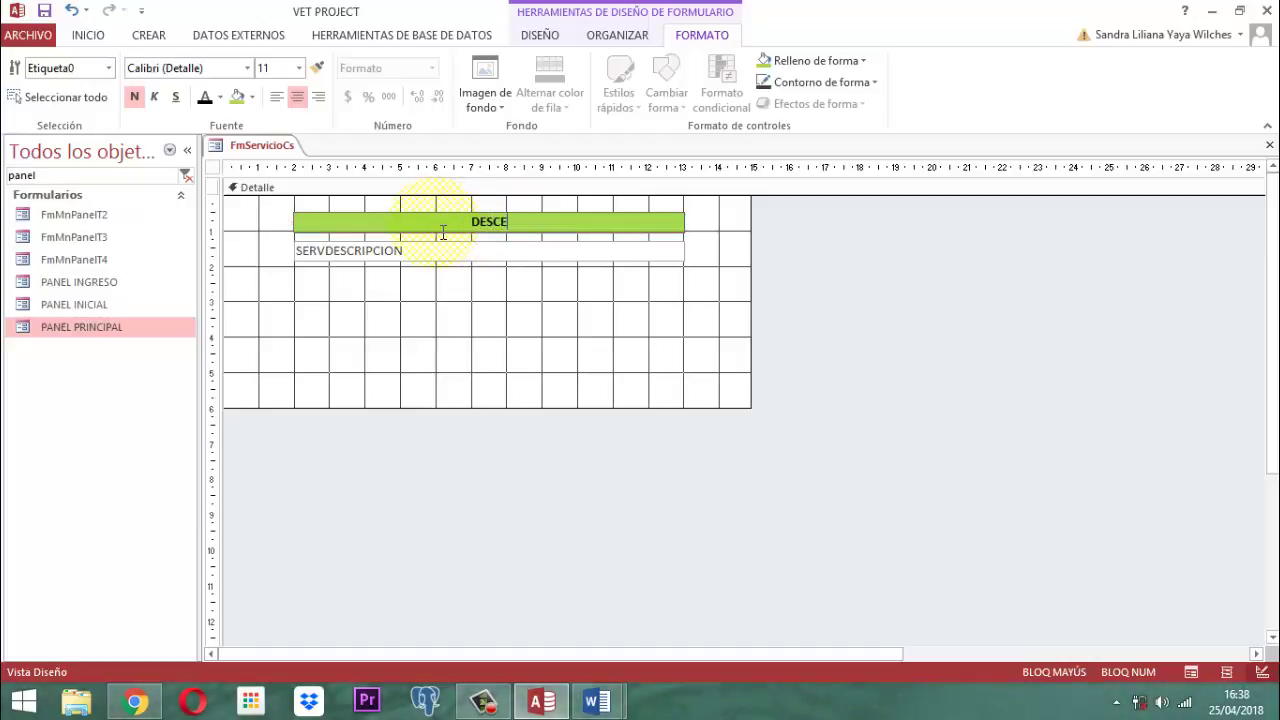
pyautogui.press('BackSpace')
pyautogui.write('RIPCION DEL SERVICIO')
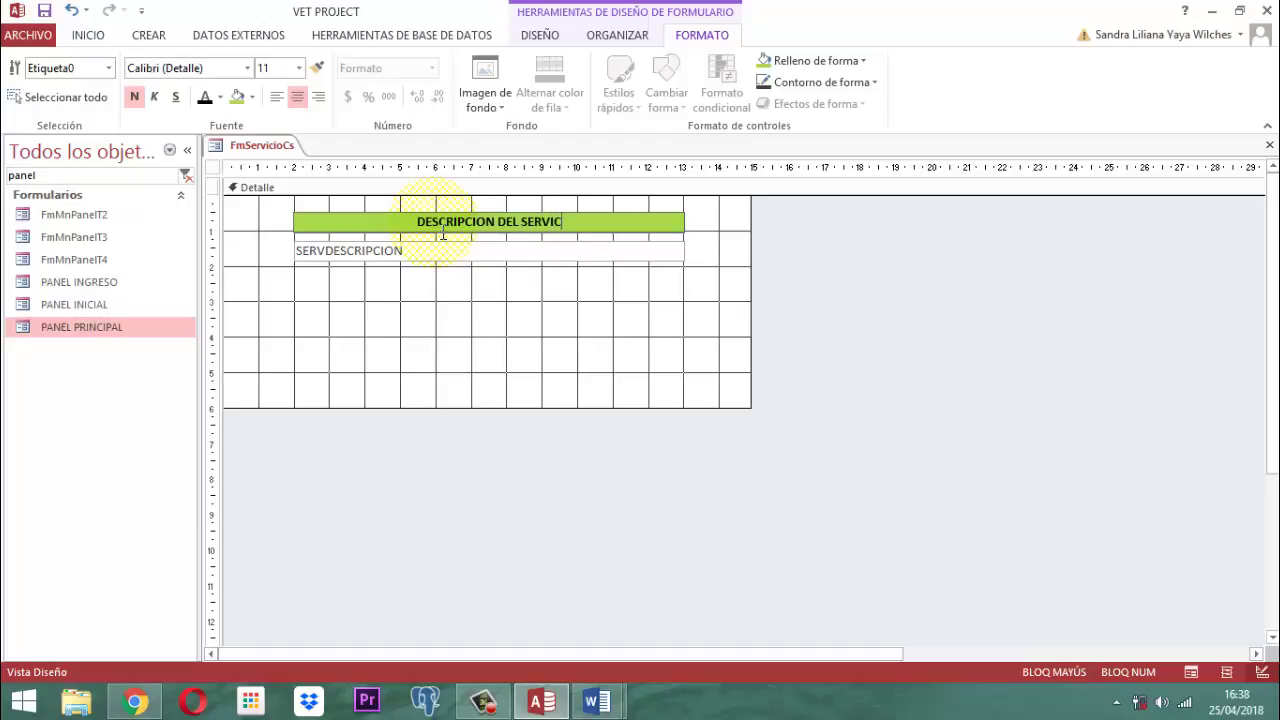
pyautogui.click(370, 253)
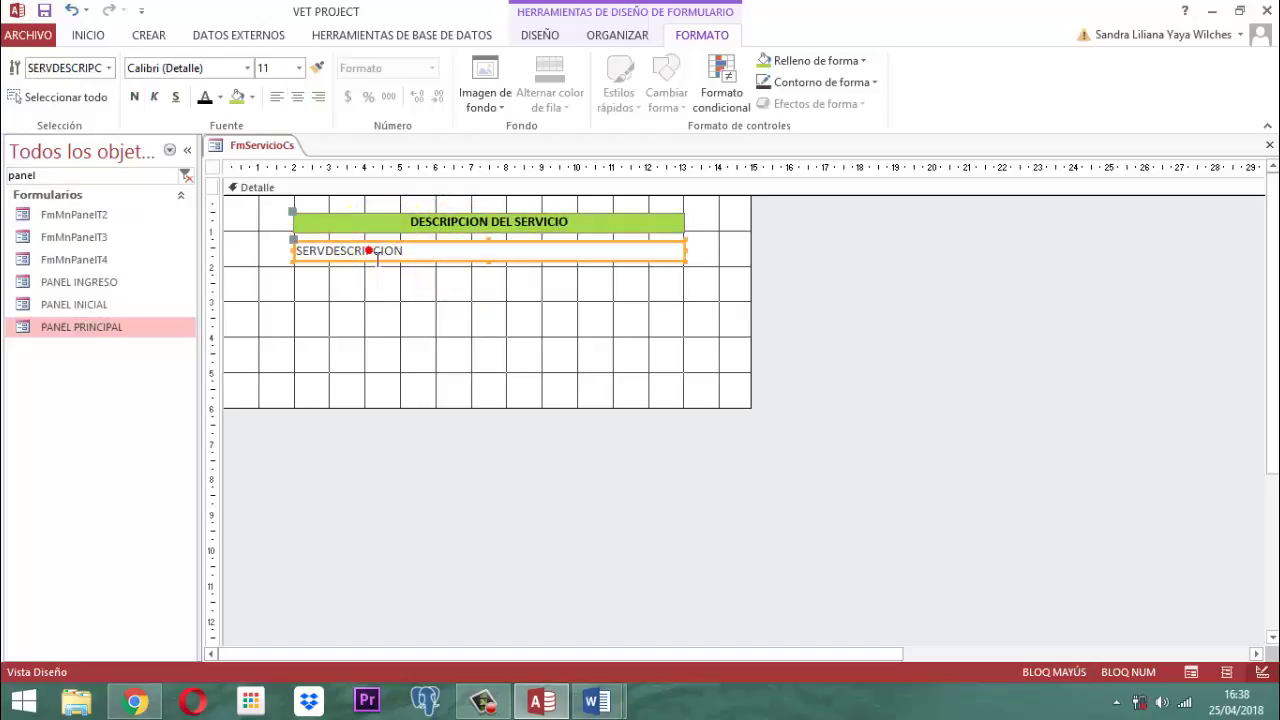
# Step: Set the font colour of the SERVDESCRIPCION text box to black
pyautogui.click(203, 100)
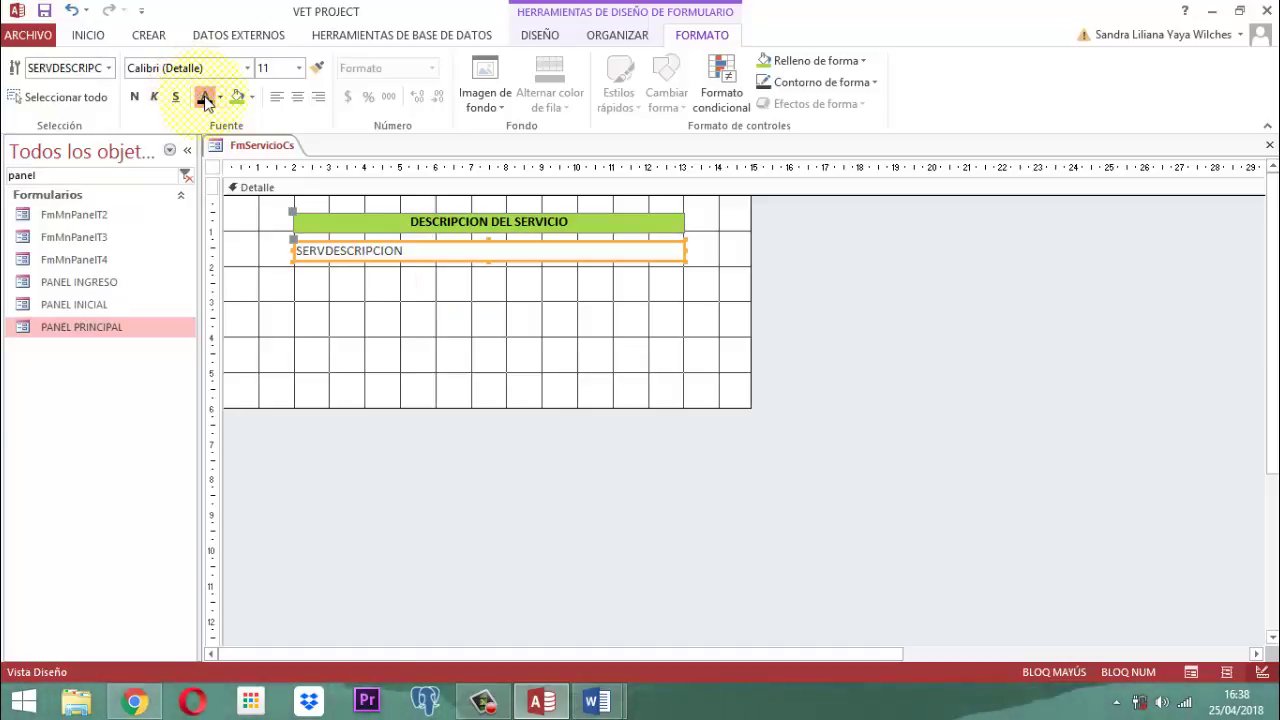
pyautogui.click(505, 320)
pyautogui.click(502, 253)
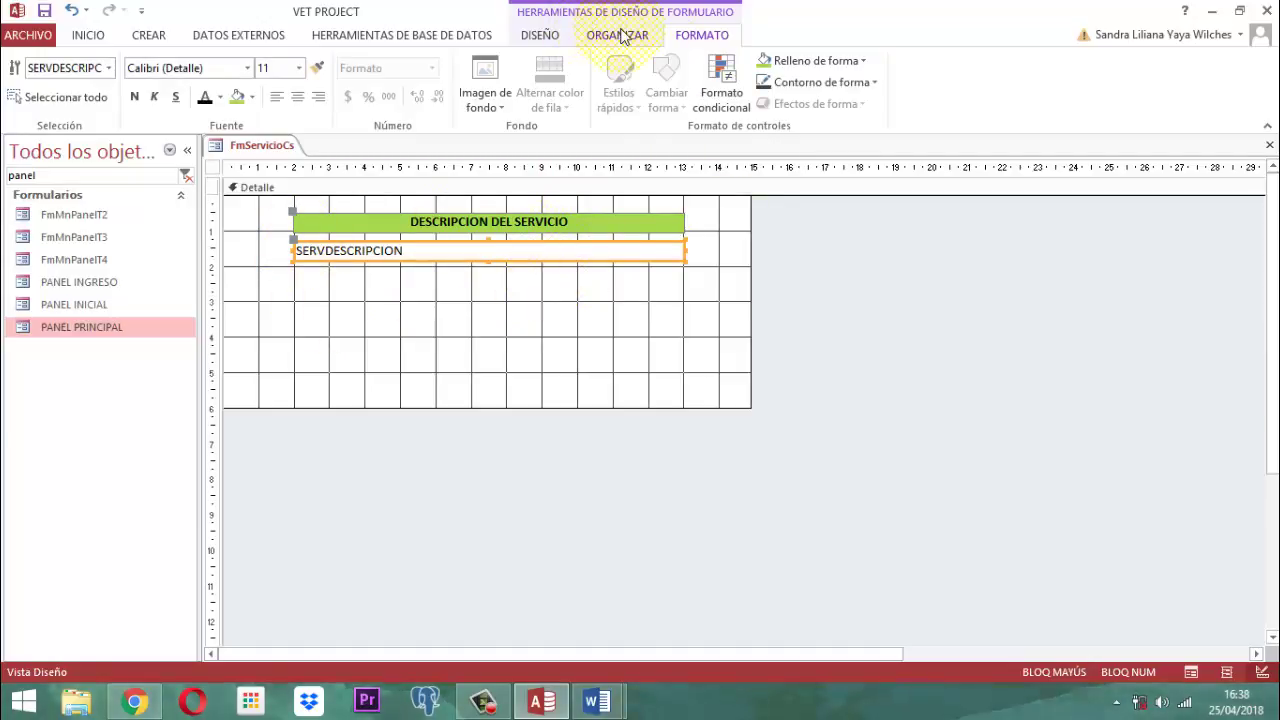
pyautogui.click(625, 288)
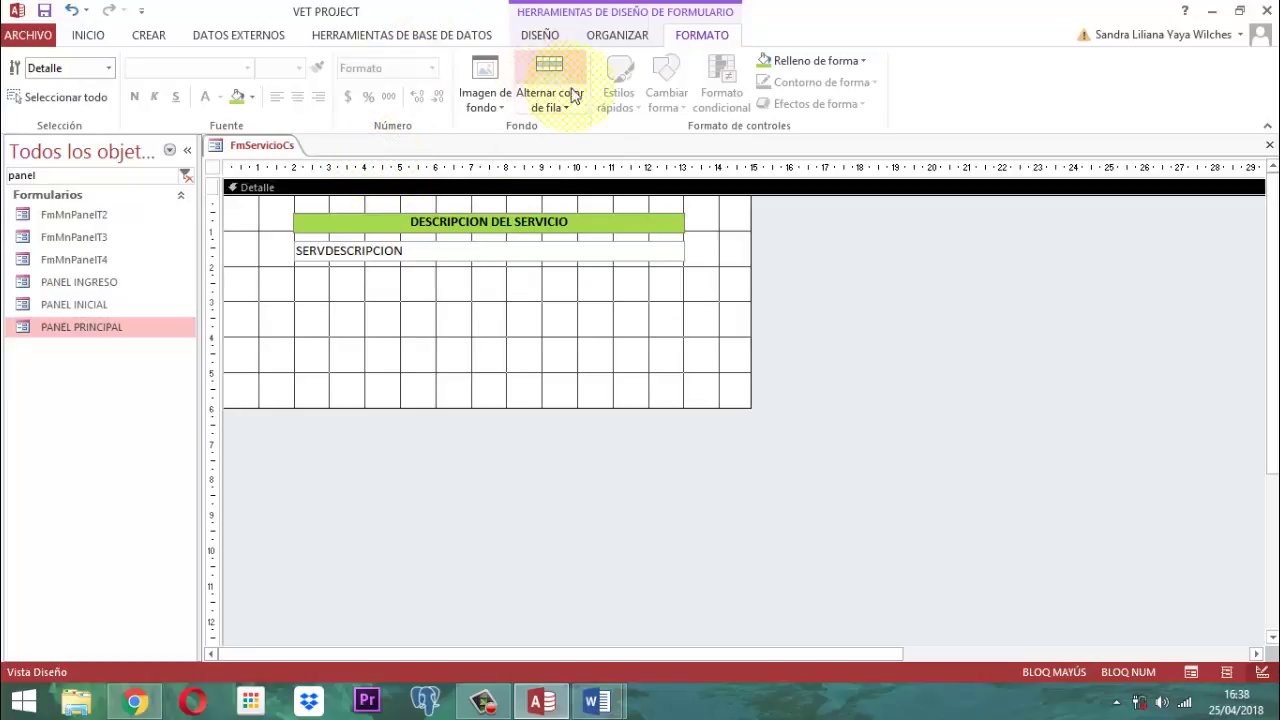
# Step: Add a list box below the SERVDESCRIPCION text box and choose to enter its values manually ("Escribiré los valores que desee")
pyautogui.click(542, 35)
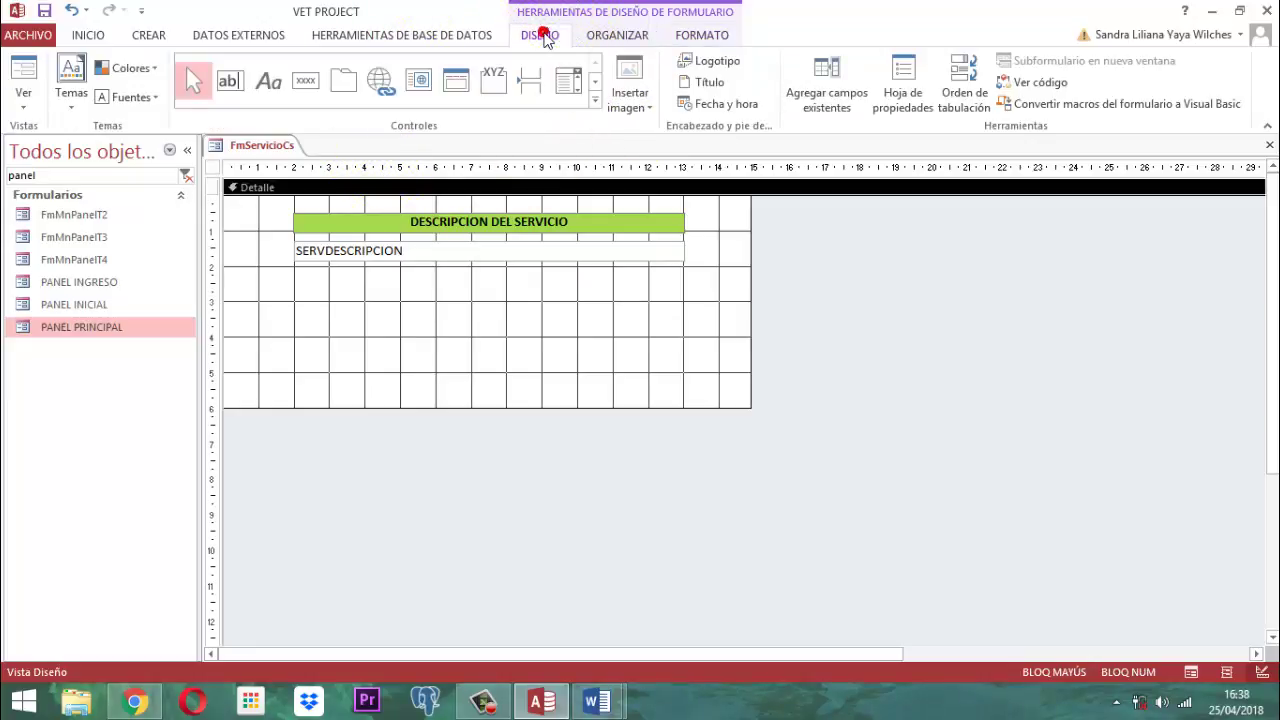
pyautogui.click(596, 101)
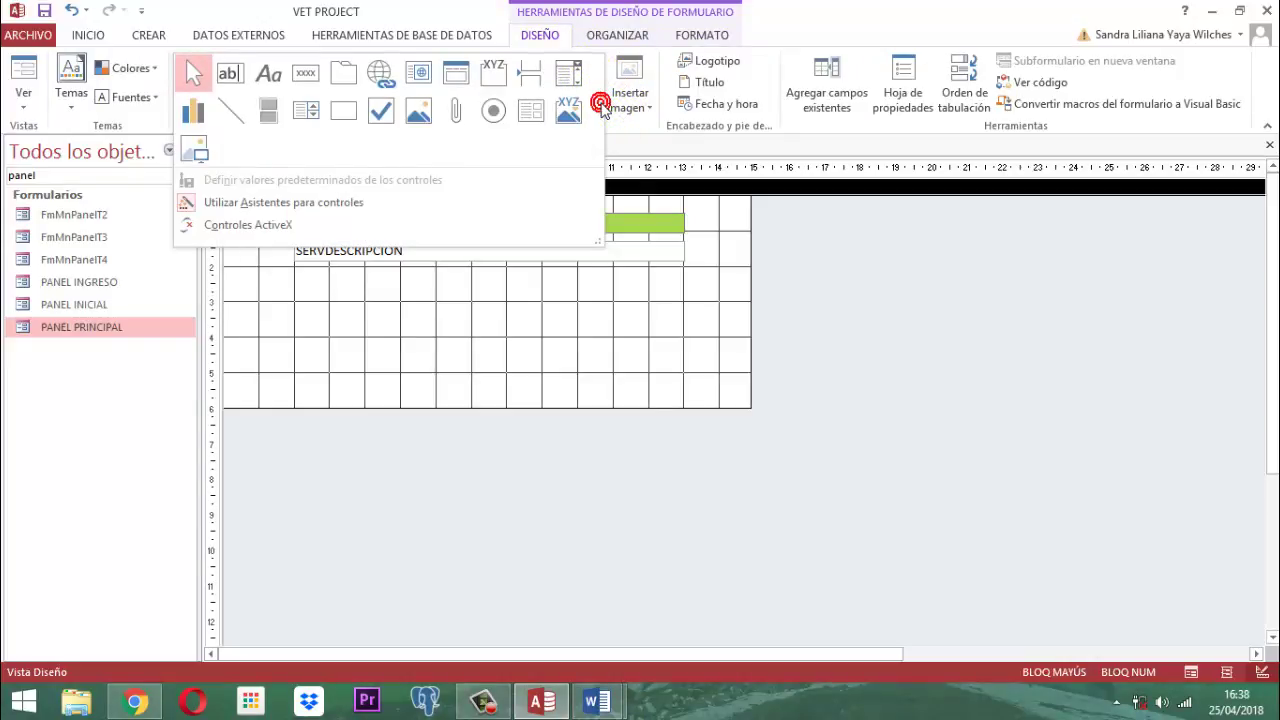
pyautogui.click(310, 118)
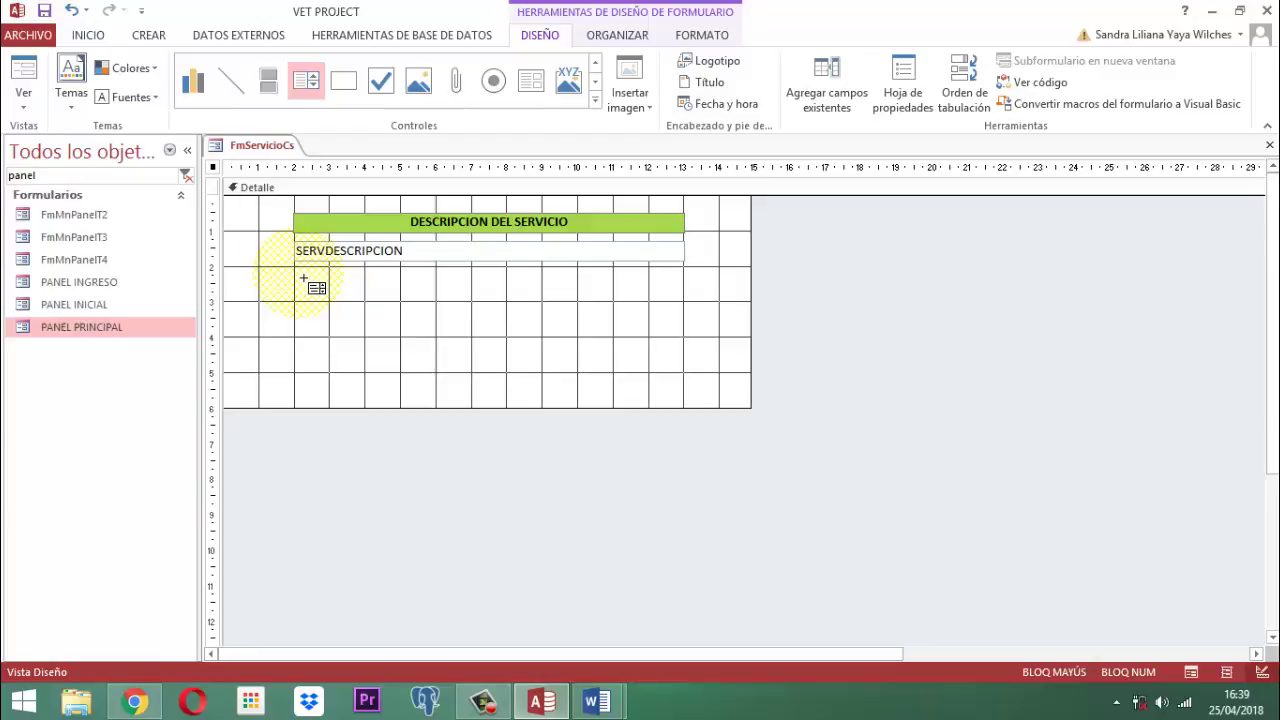
pyautogui.click(429, 288)
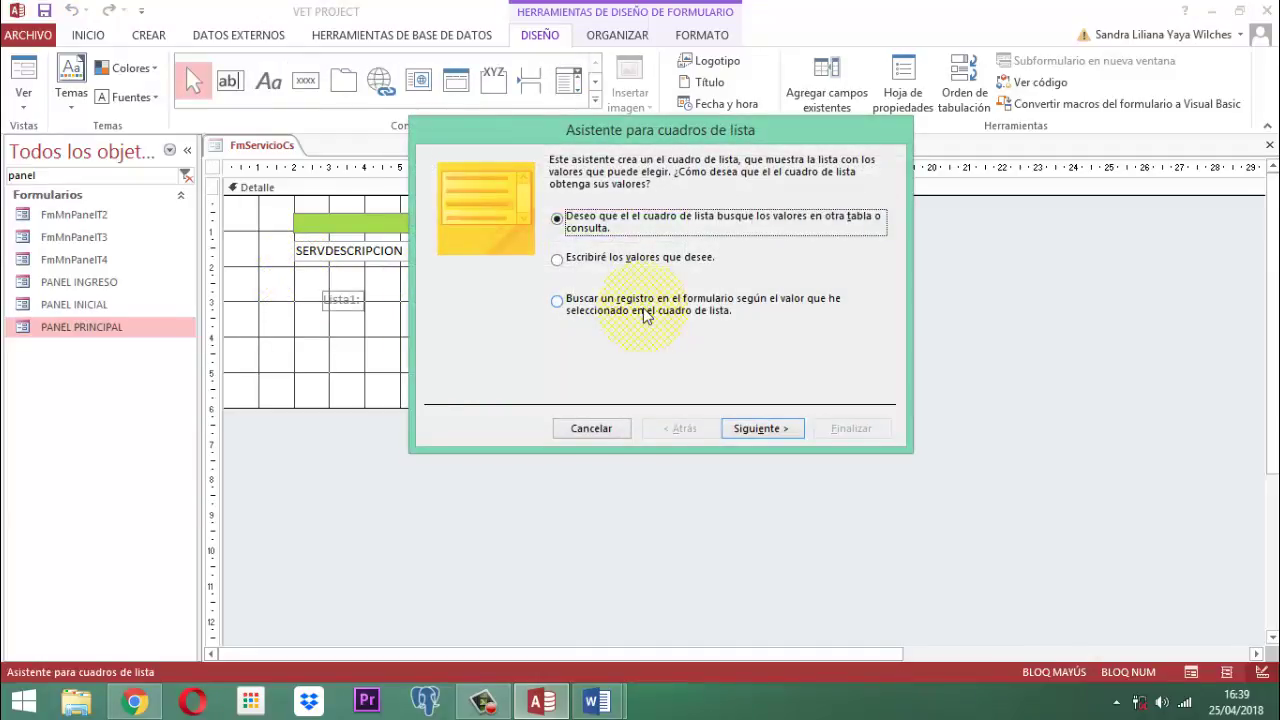
pyautogui.click(576, 257)
pyautogui.click(752, 430)
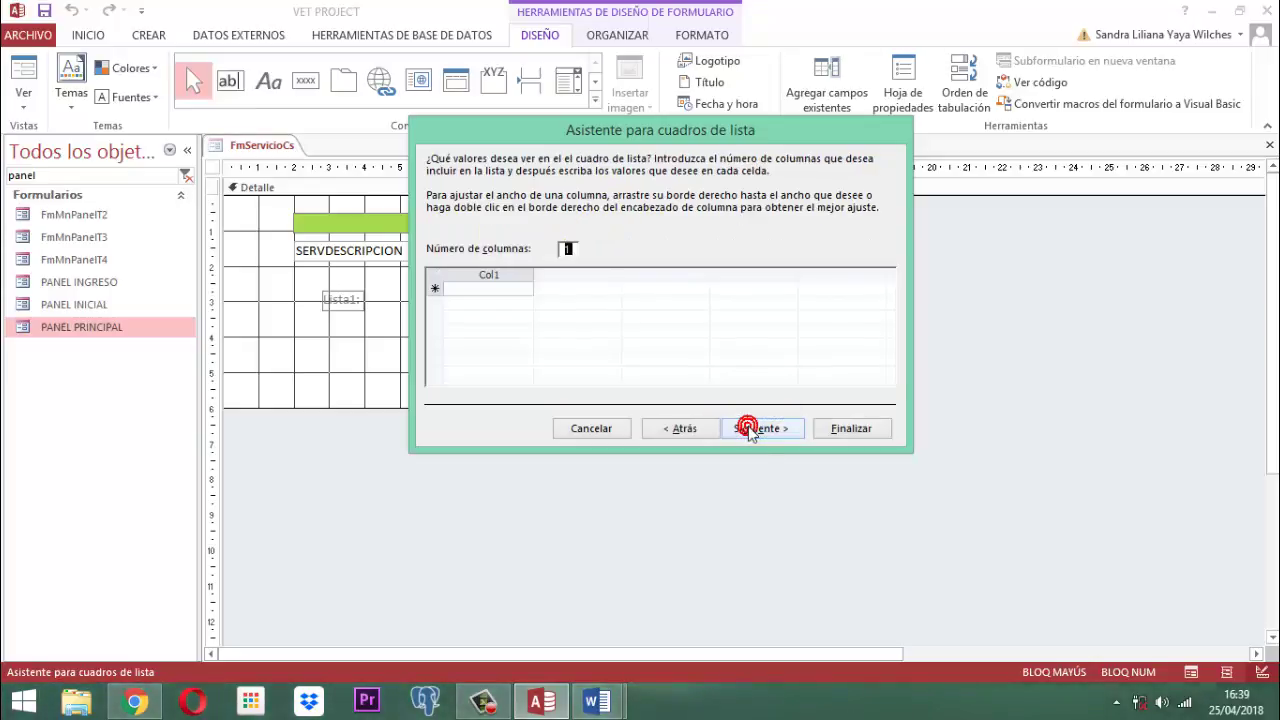
# Step: Widen the list's single column slightly and enter CIRUGIA, VACUNAS and HOSPEDAJE as its first three values
pyautogui.moveTo(542, 277); pyautogui.dragTo(566, 277)
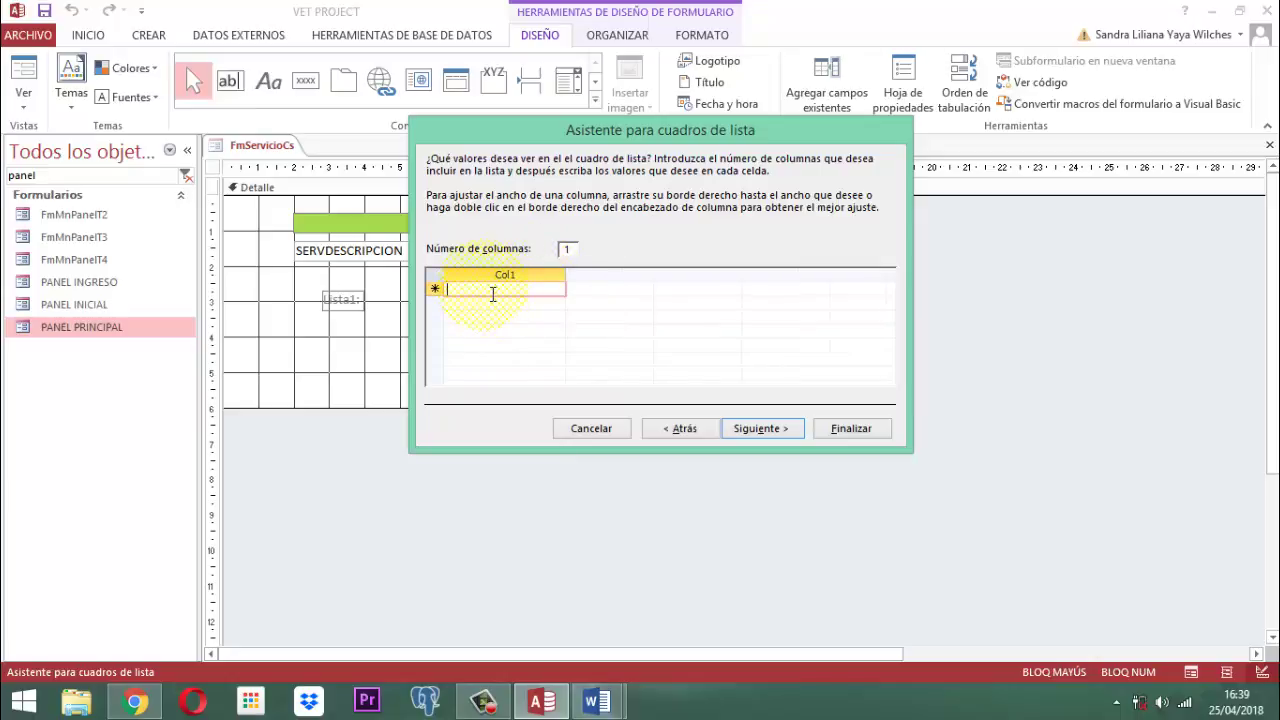
pyautogui.write('C')
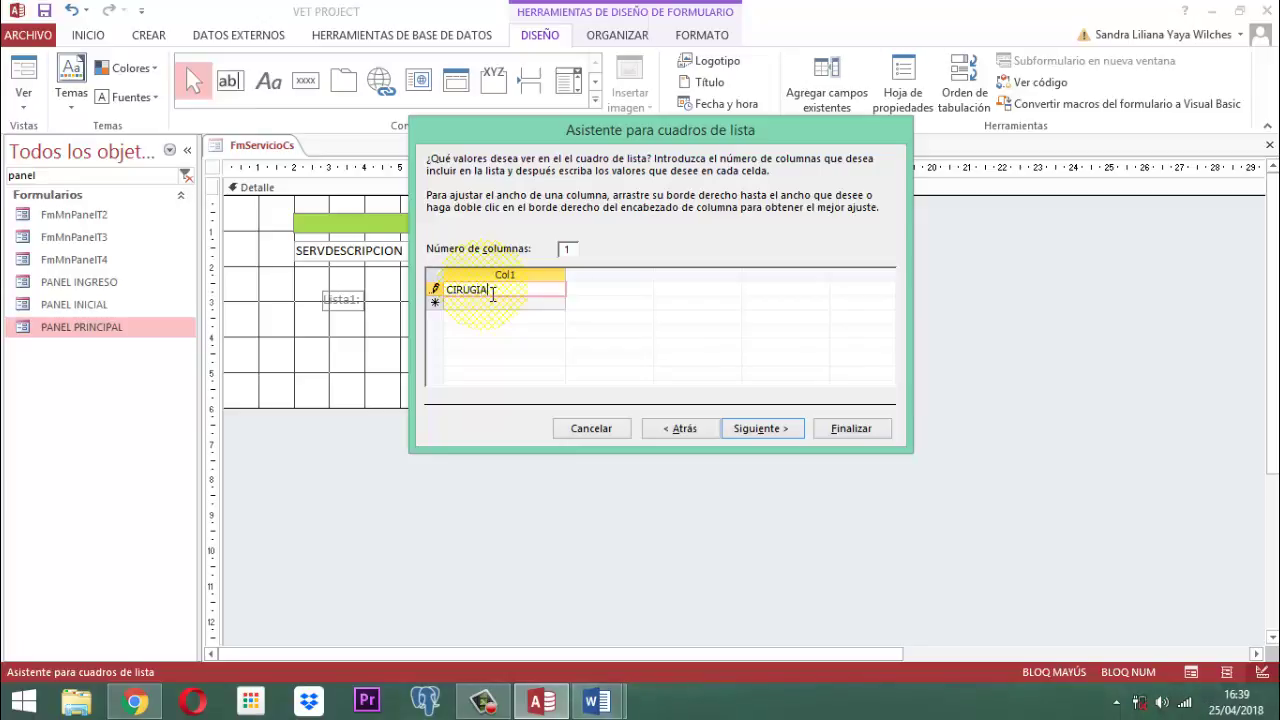
pyautogui.write('IRUGIA')
pyautogui.press('Return')
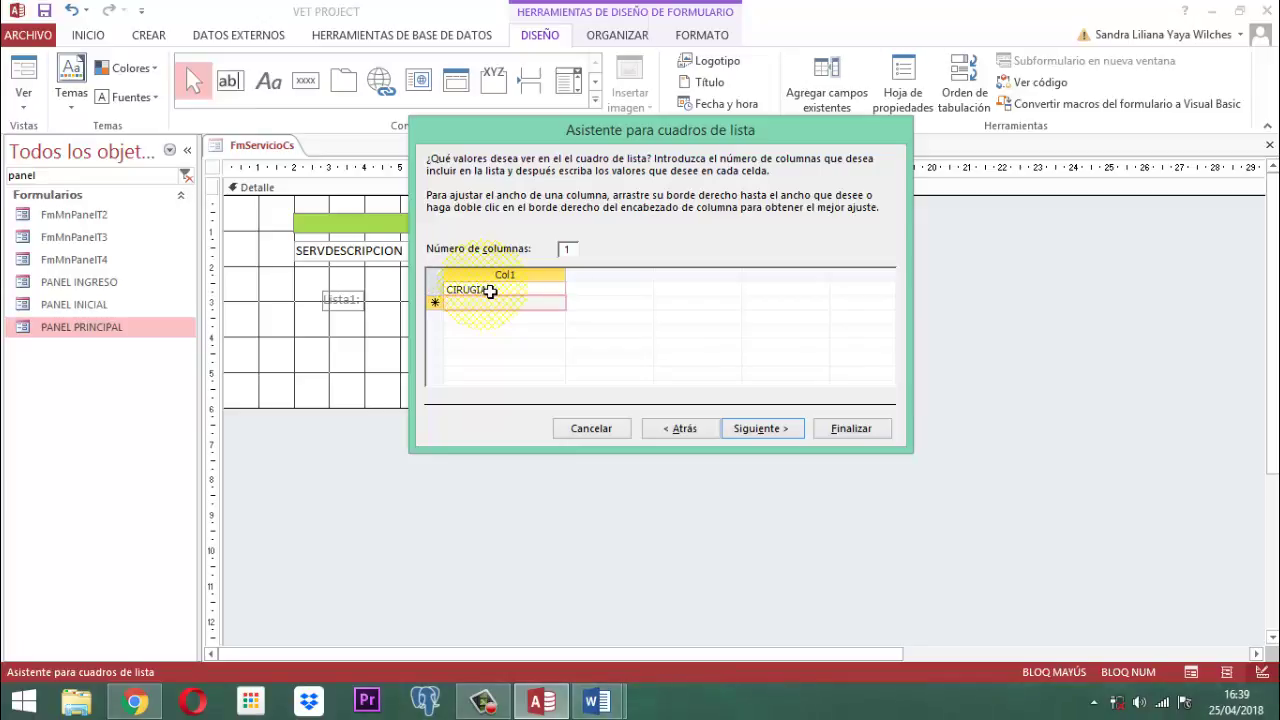
pyautogui.write('VACUNAS')
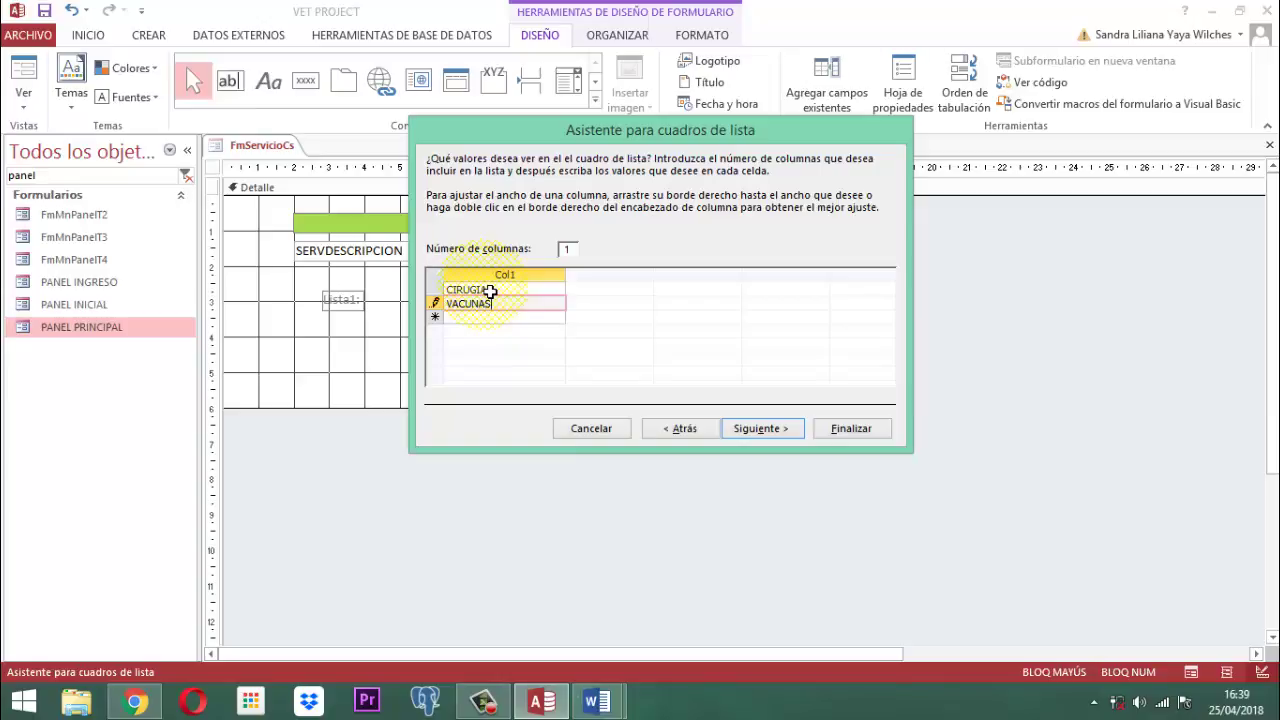
pyautogui.press('Return')
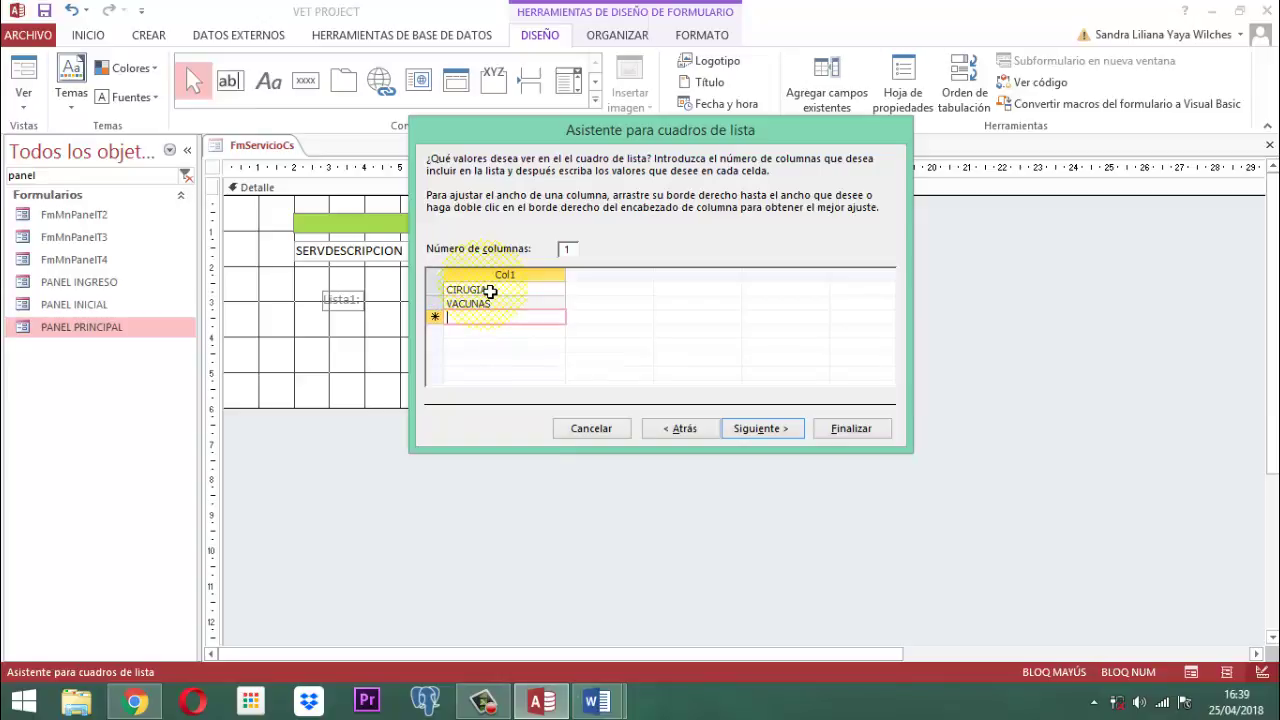
pyautogui.write('HOSPE')
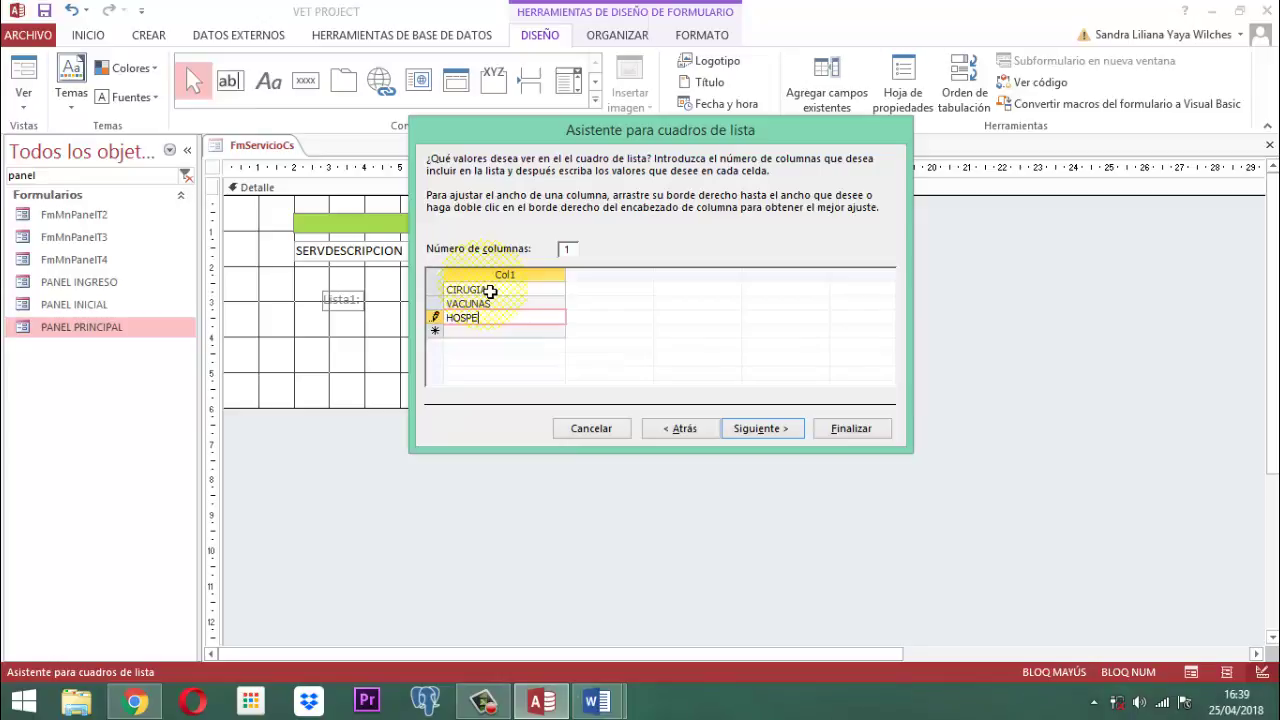
pyautogui.write('DAJE')
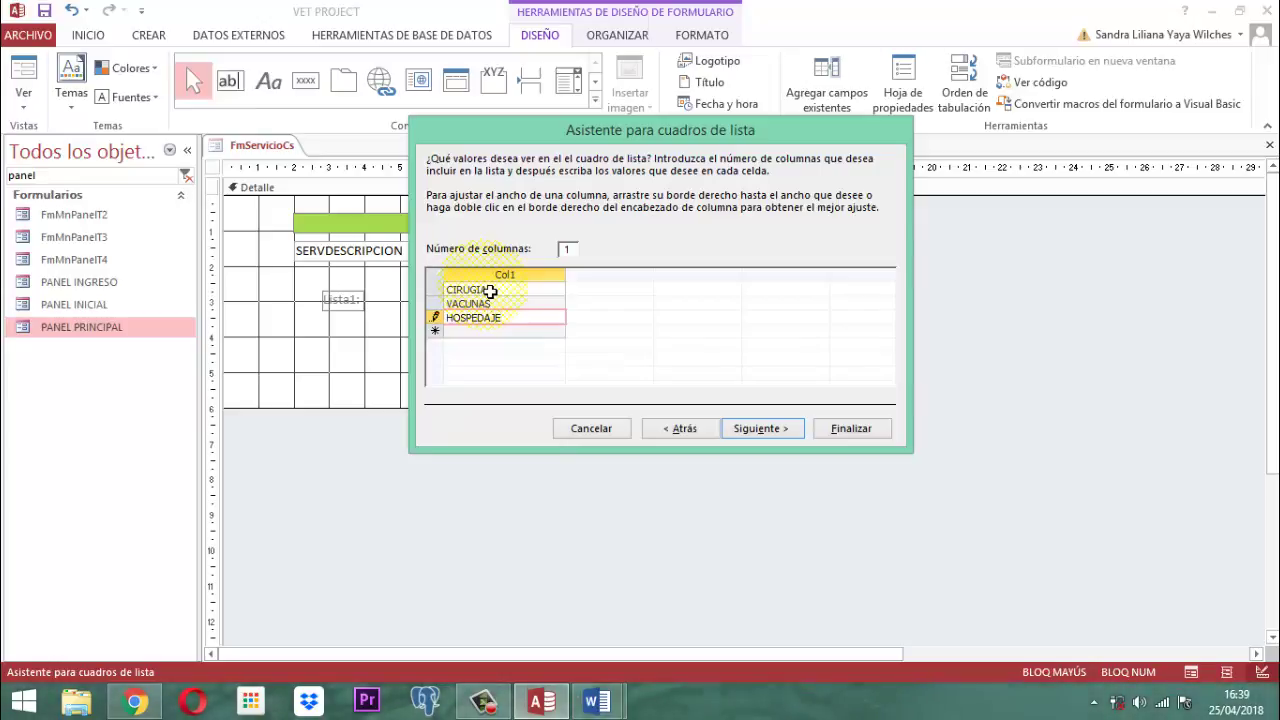
pyautogui.press('Return')
# Step: Add the values HOTEL CANINO, EXTRA CONSULTA and DOMICILIO to the list, then fit the column width to its contents
pyautogui.write('HOTEL CANINO')
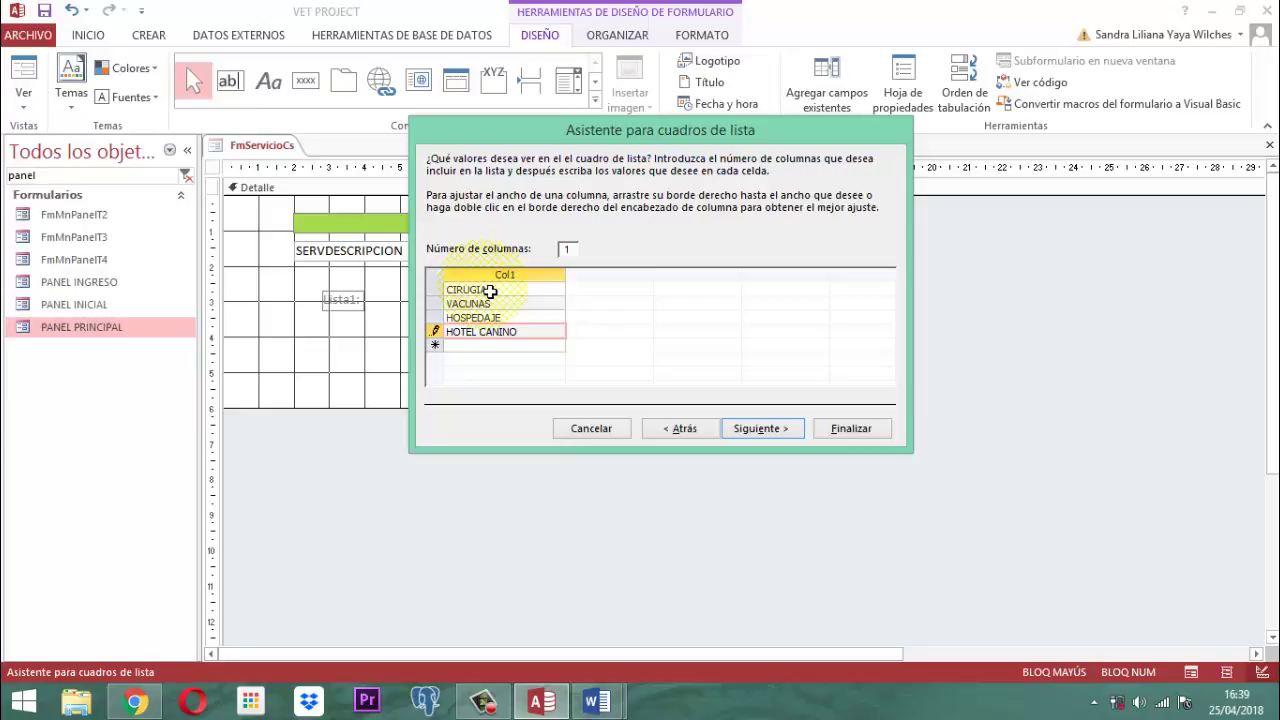
pyautogui.press('Return')
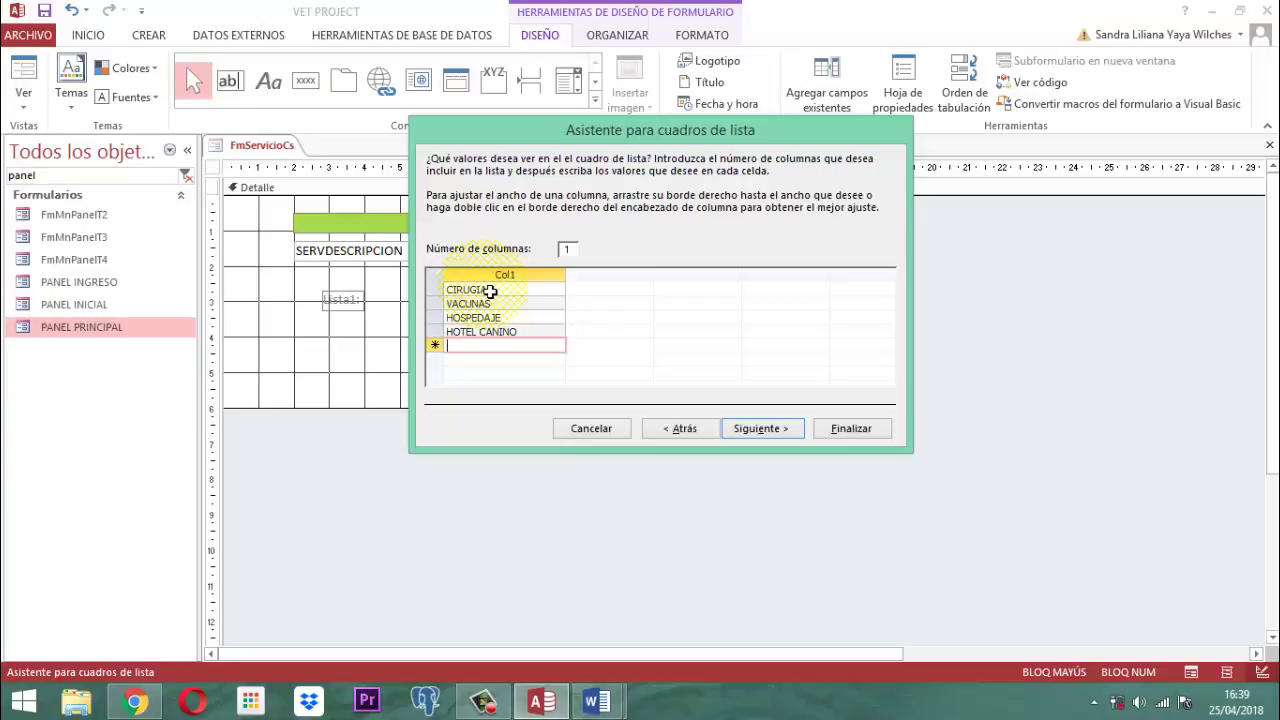
pyautogui.write('EXTR')
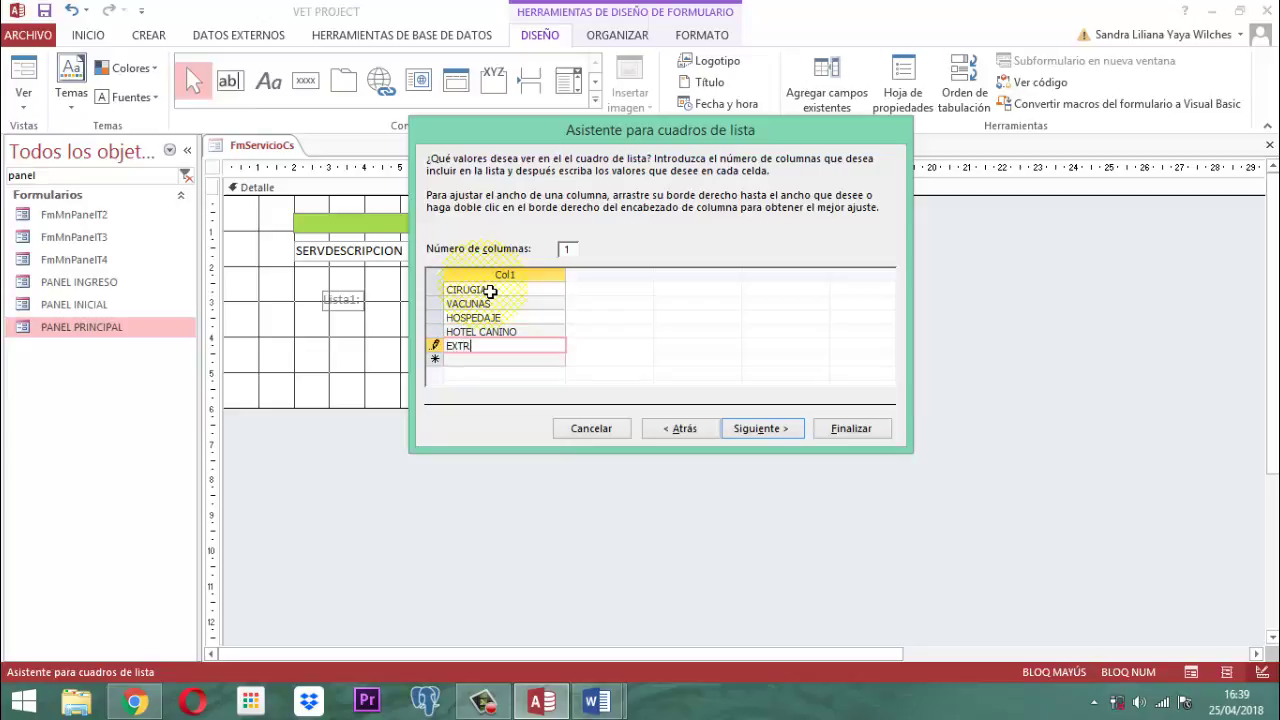
pyautogui.write('A CONSULTA')
pyautogui.press('Return')
pyautogui.write('DOMICILIO')
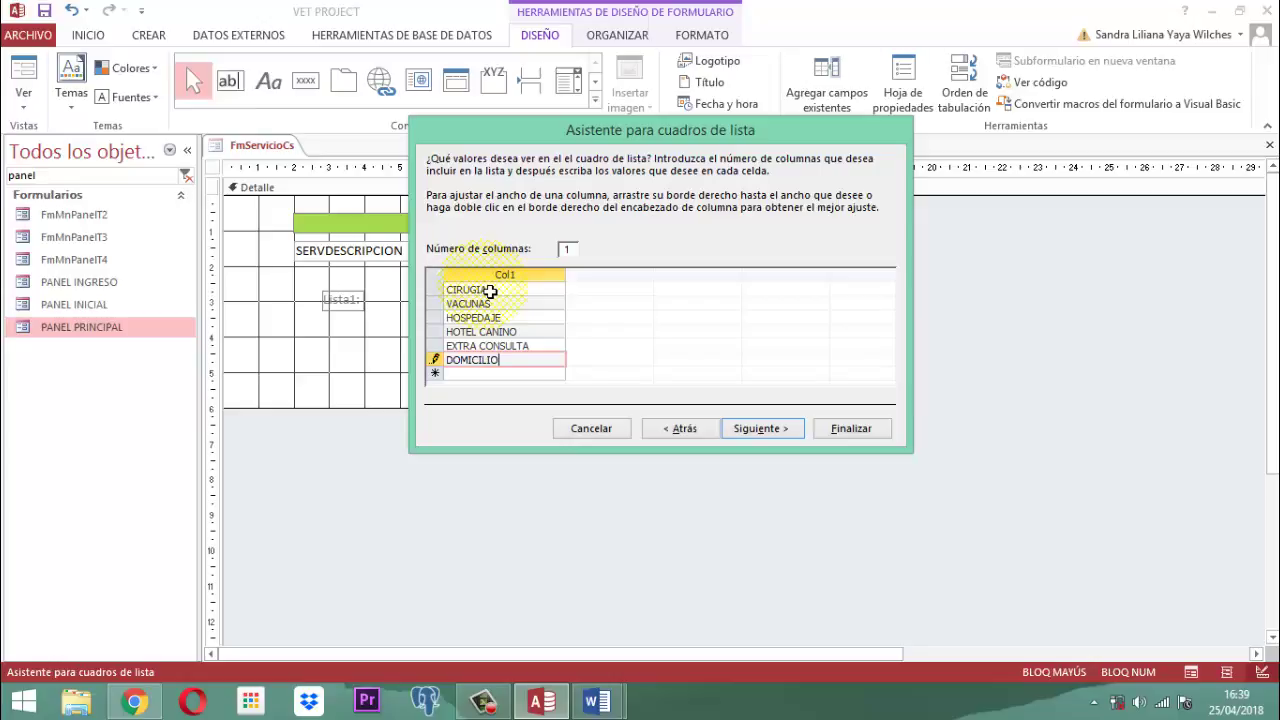
pyautogui.doubleClick(565, 276)
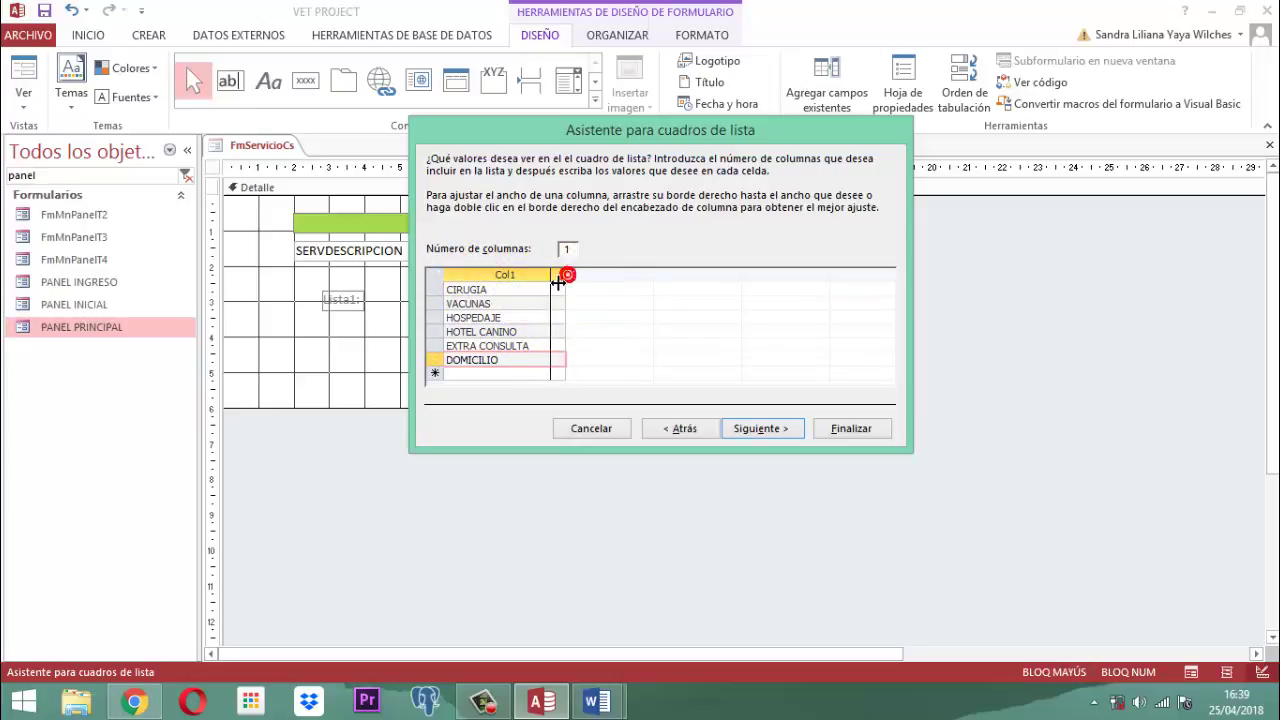
pyautogui.click(766, 432)
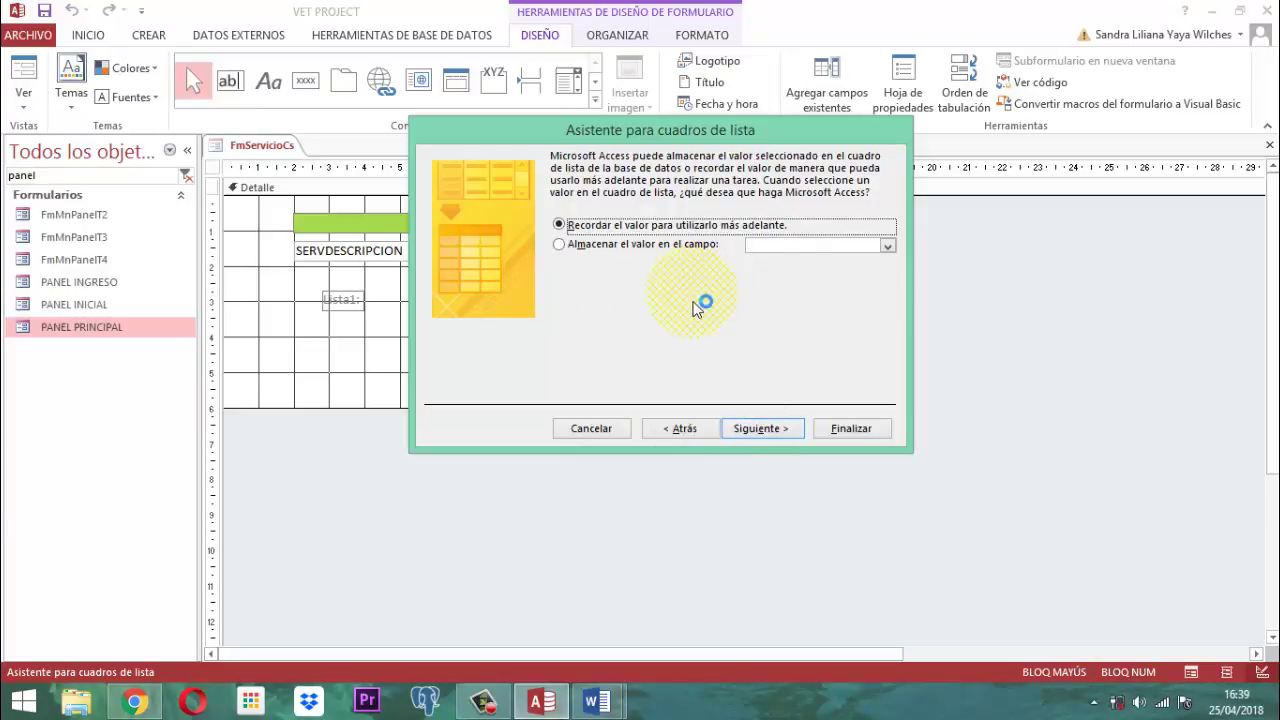
# Step: Have the value selected in the list box stored in the CLASE field
pyautogui.click(585, 254)
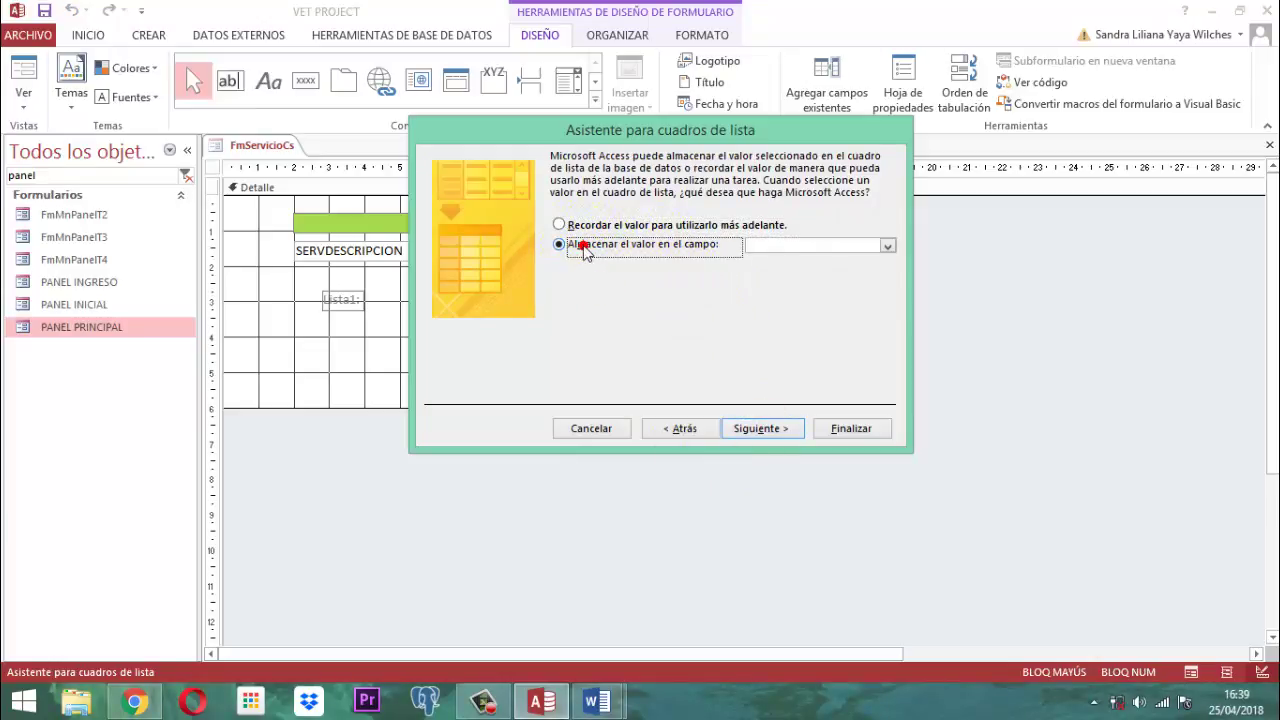
pyautogui.click(887, 246)
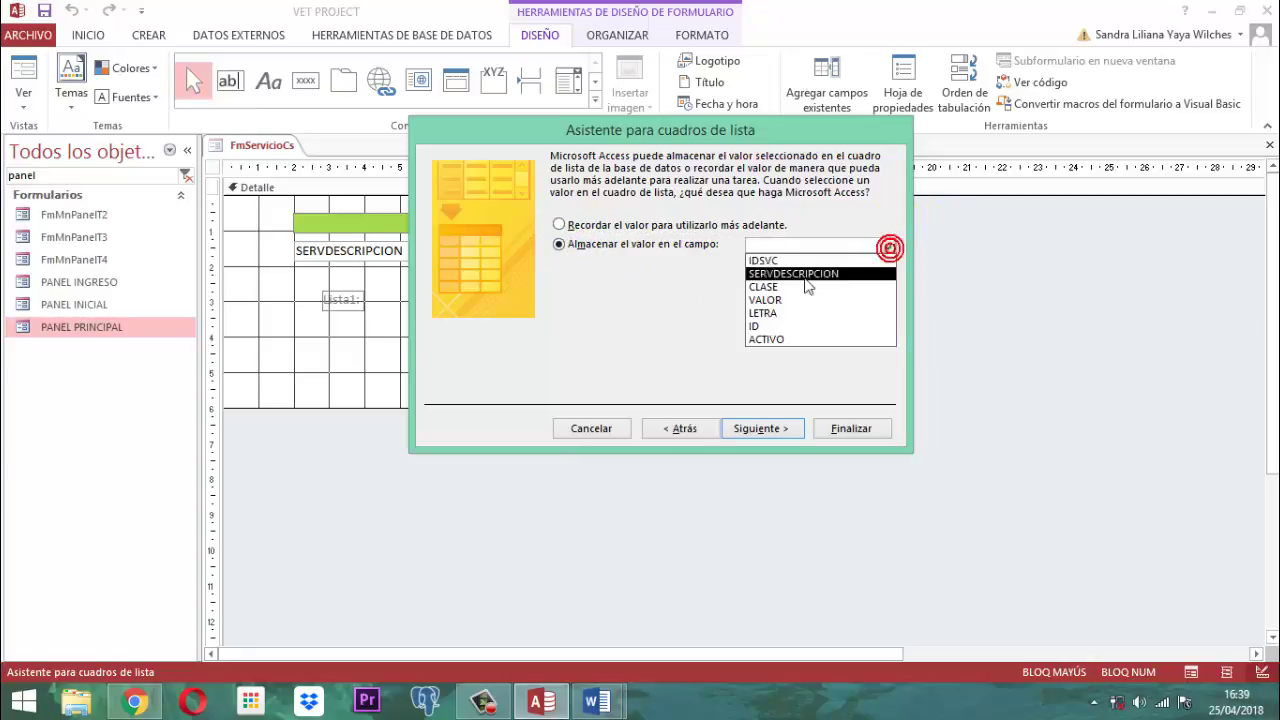
pyautogui.click(769, 287)
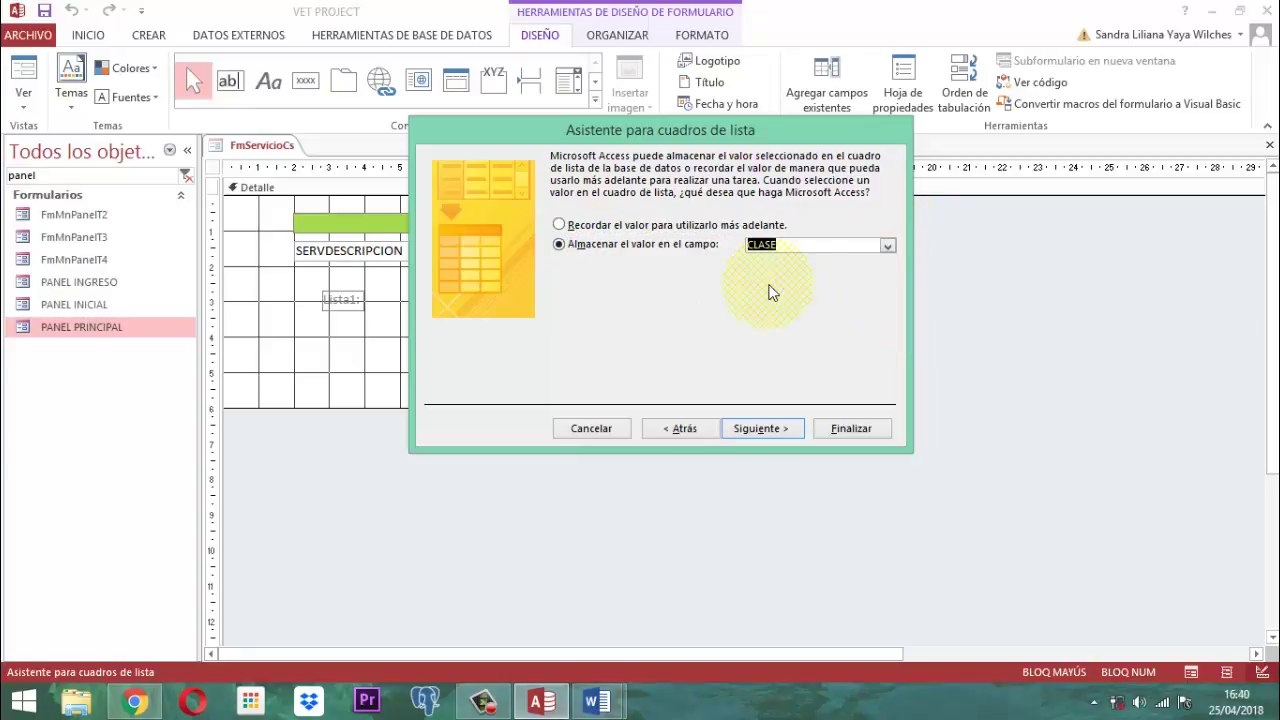
pyautogui.click(754, 430)
pyautogui.click(754, 430)
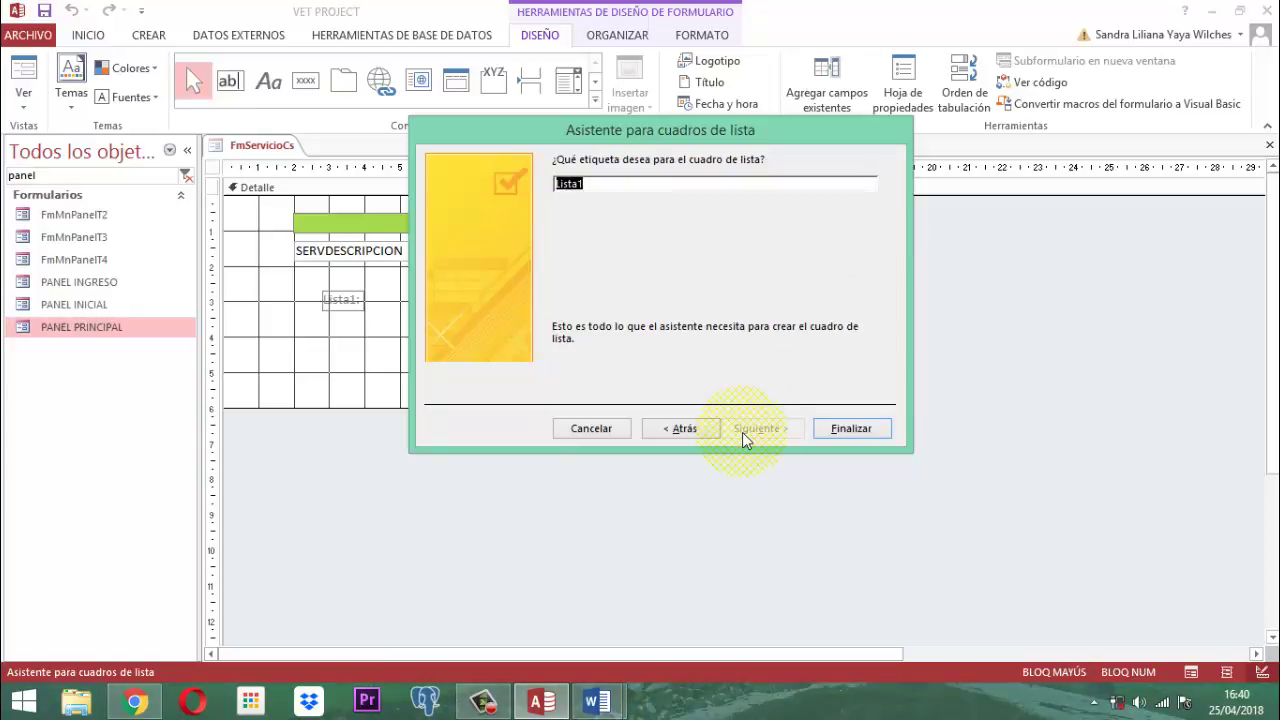
# Step: Label the list box "CLASE LINEA SERVICIO" and finish the list box wizard
pyautogui.write('CLASE SERVICIO')
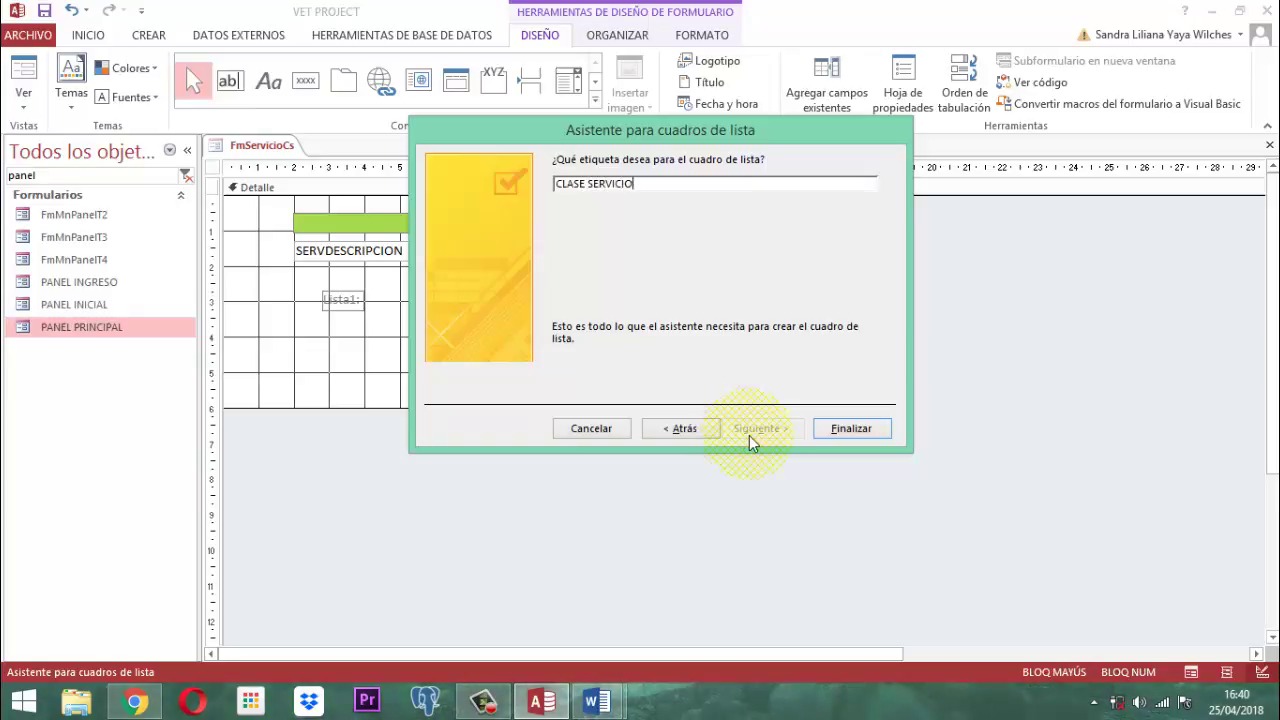
pyautogui.press('BackSpace')
pyautogui.press('BackSpace')
pyautogui.press('BackSpace')
pyautogui.press('BackSpace')
pyautogui.press('BackSpace')
pyautogui.press('BackSpace')
pyautogui.press('BackSpace')
pyautogui.press('BackSpace')
pyautogui.write('LINEA S')
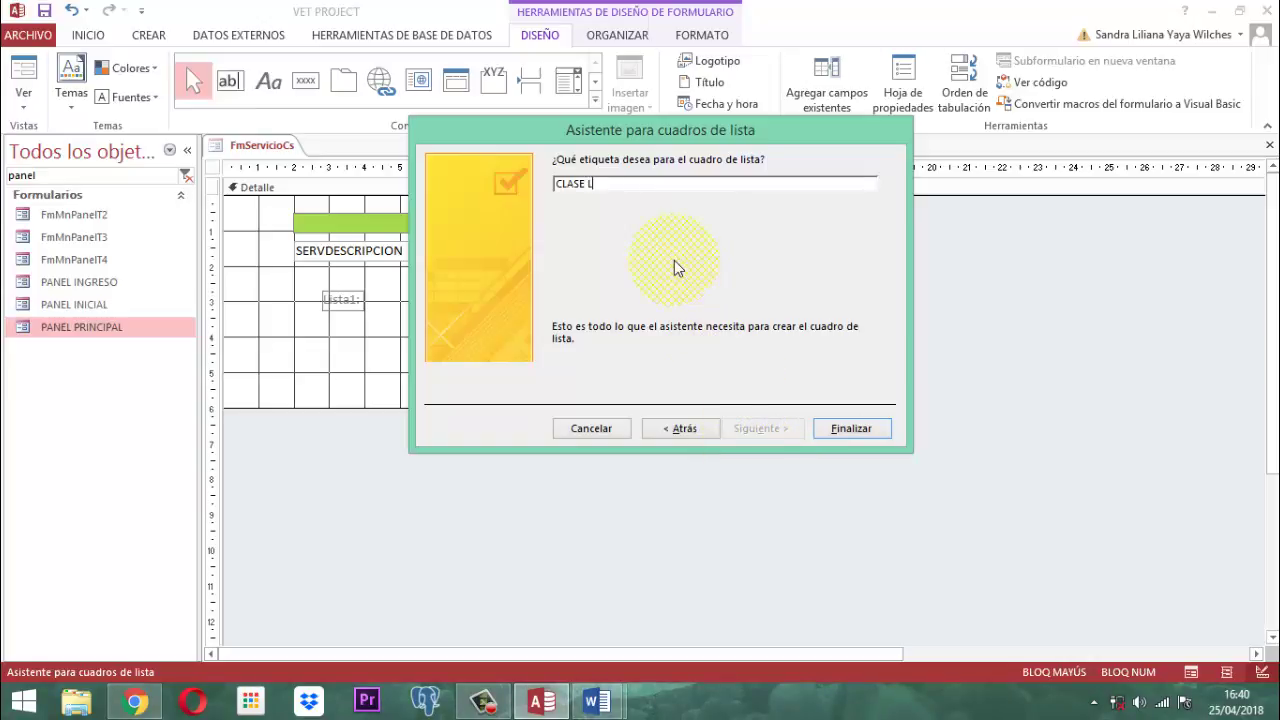
pyautogui.write('VICIO')
pyautogui.click(840, 428)
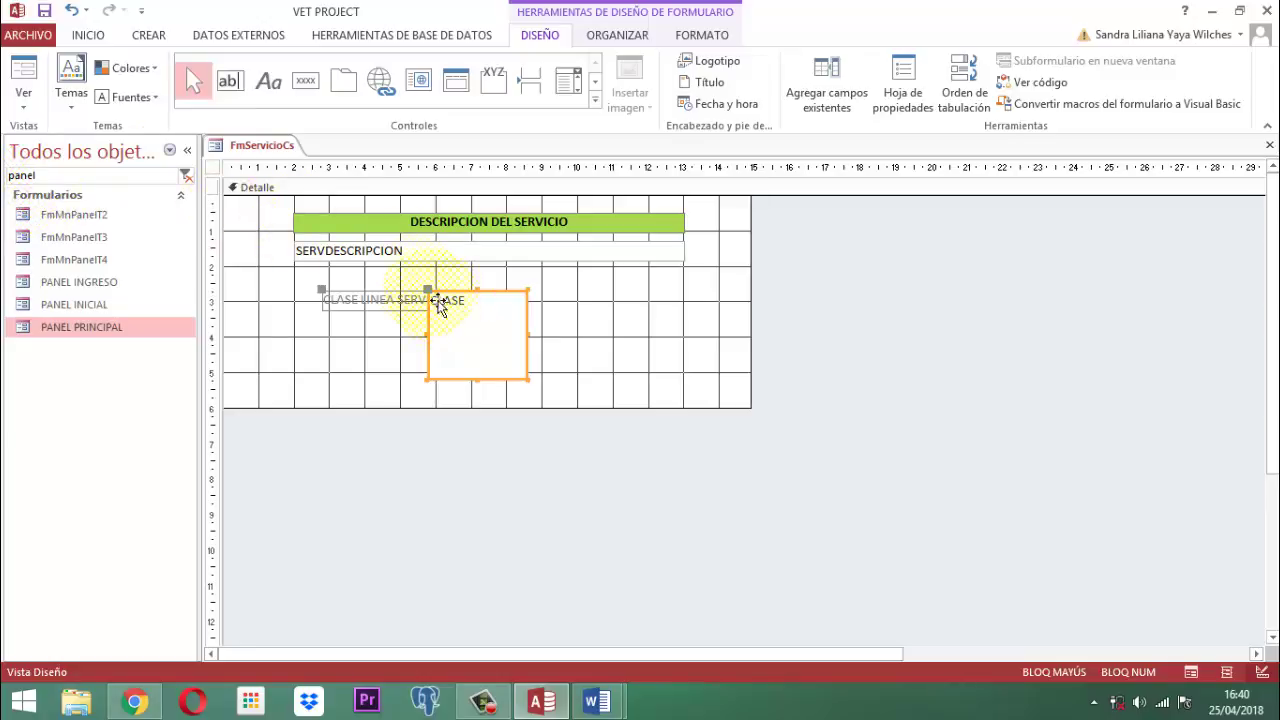
# Step: Move the CLASE LINEA SERVICIO label below the SERVDESCRIPCION text box, place the CLASE list box under it, and align both left
pyautogui.moveTo(332, 303); pyautogui.dragTo(305, 275)
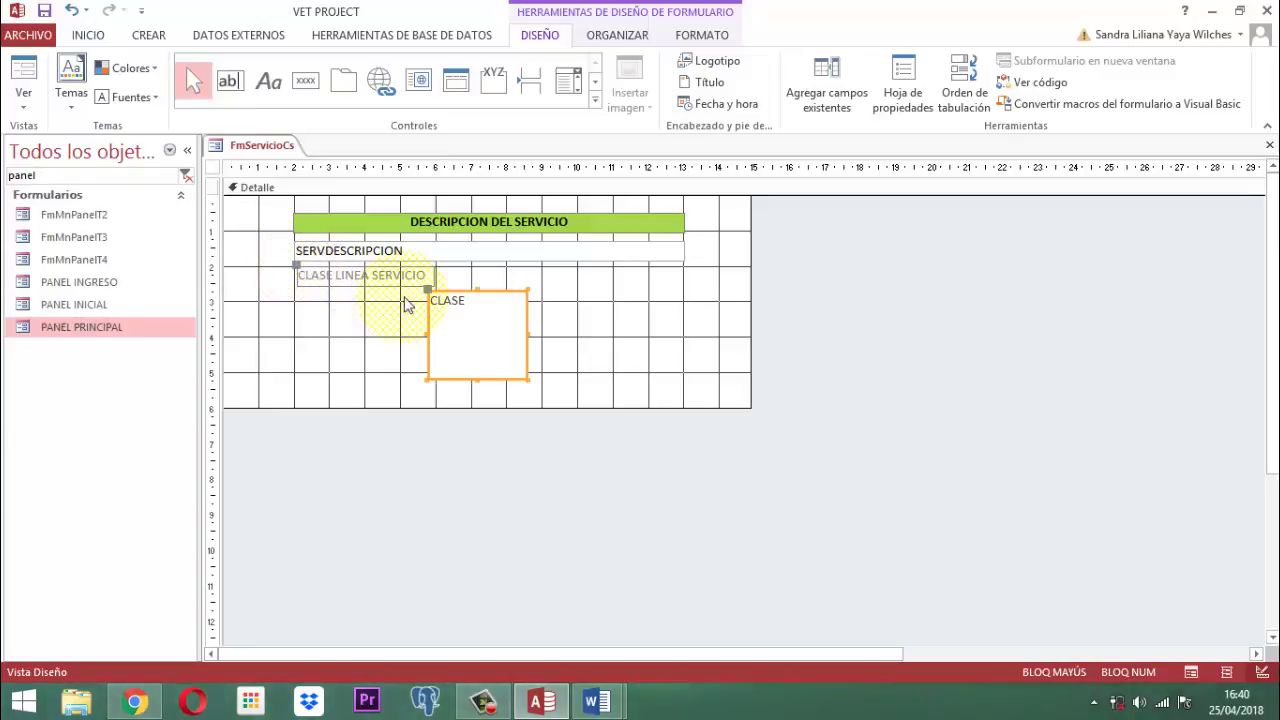
pyautogui.moveTo(431, 298); pyautogui.dragTo(337, 316)
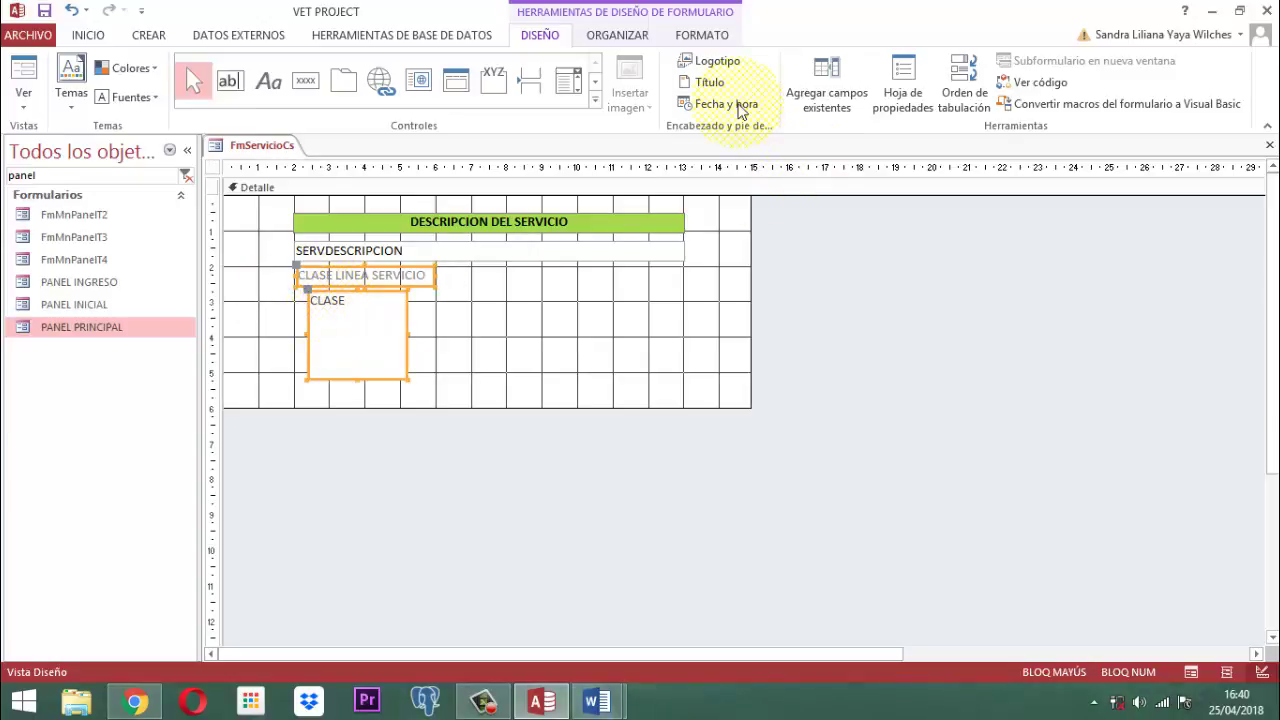
pyautogui.click(630, 35)
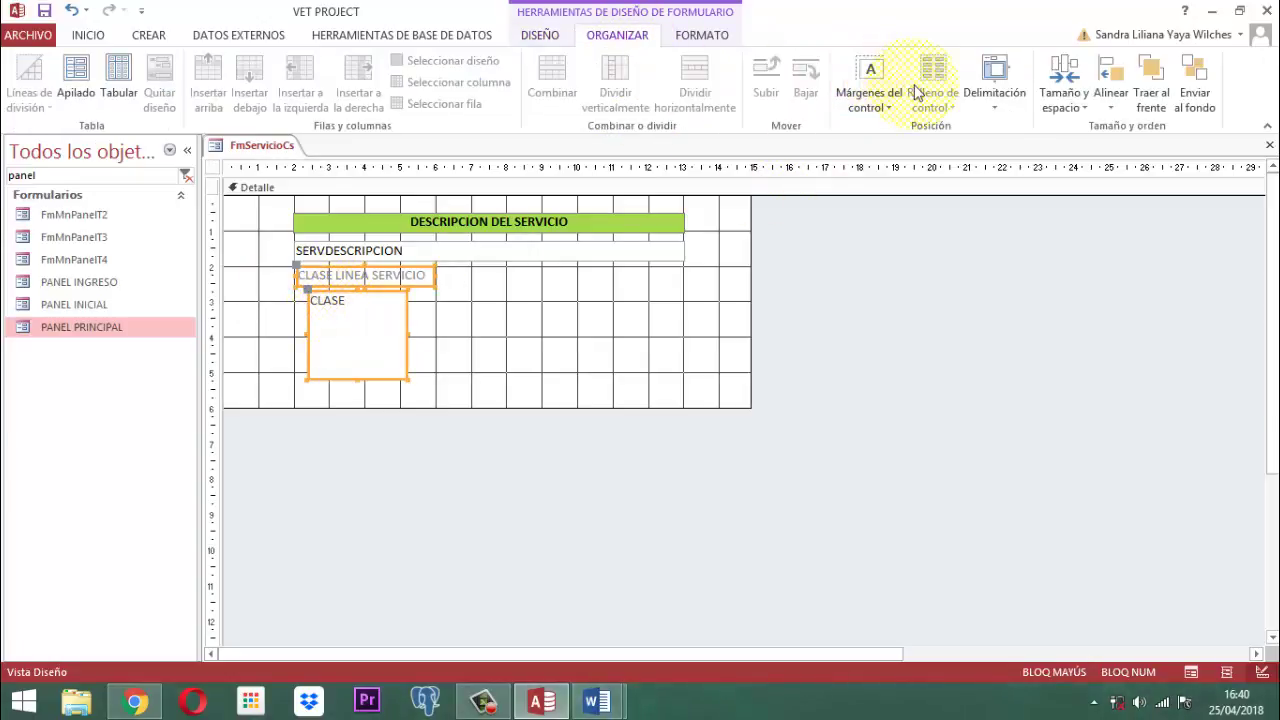
pyautogui.click(1112, 100)
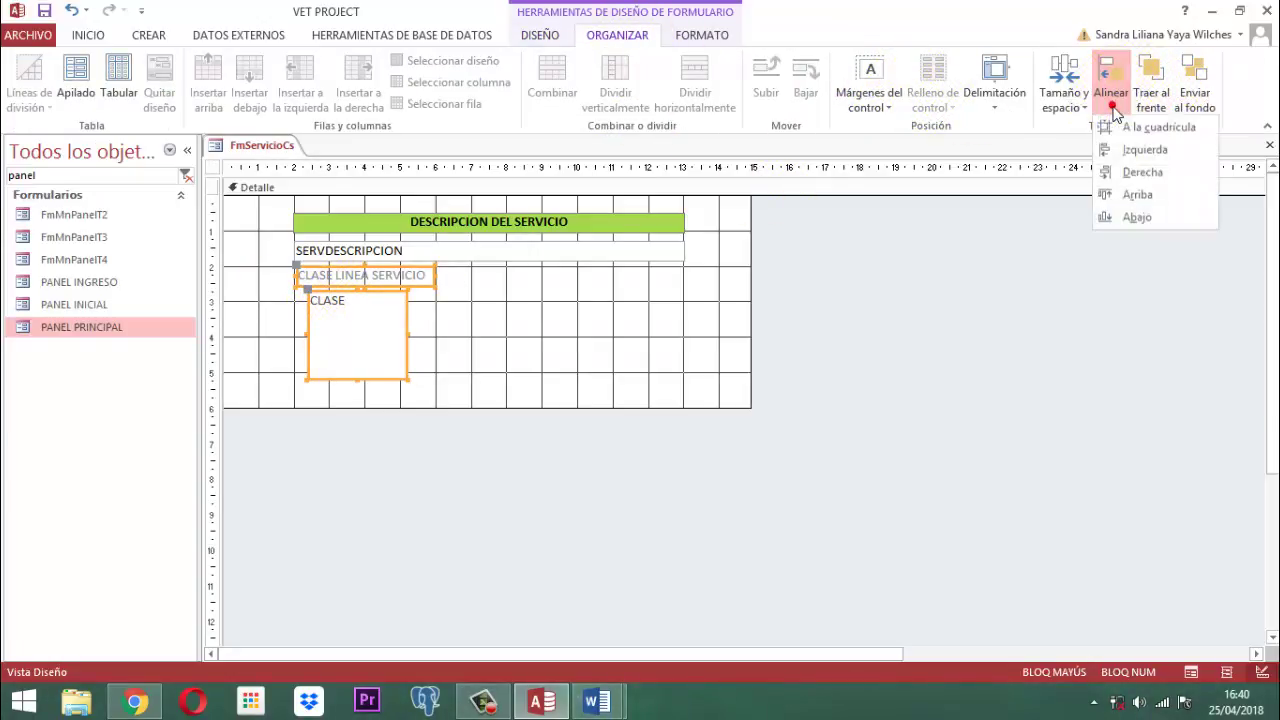
pyautogui.click(1141, 152)
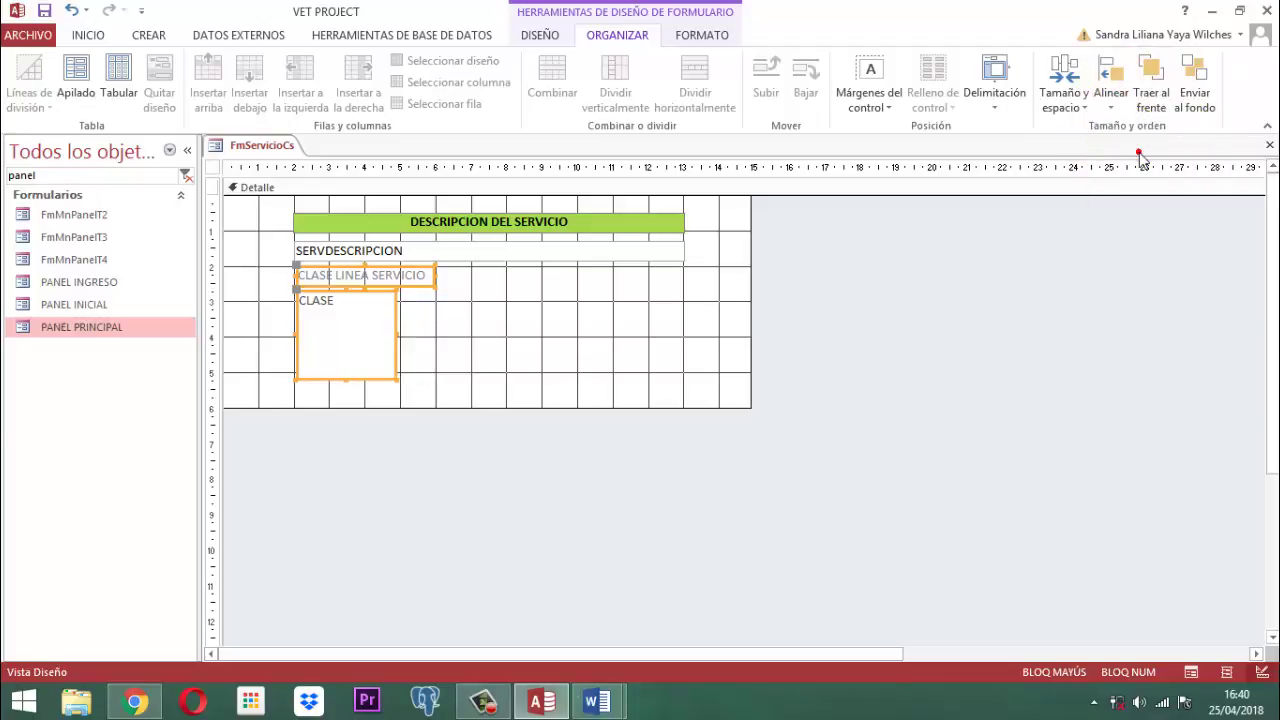
# Step: Match the widths of the CLASE LINEA SERVICIO label and the CLASE list box to the wider one
pyautogui.click(1075, 96)
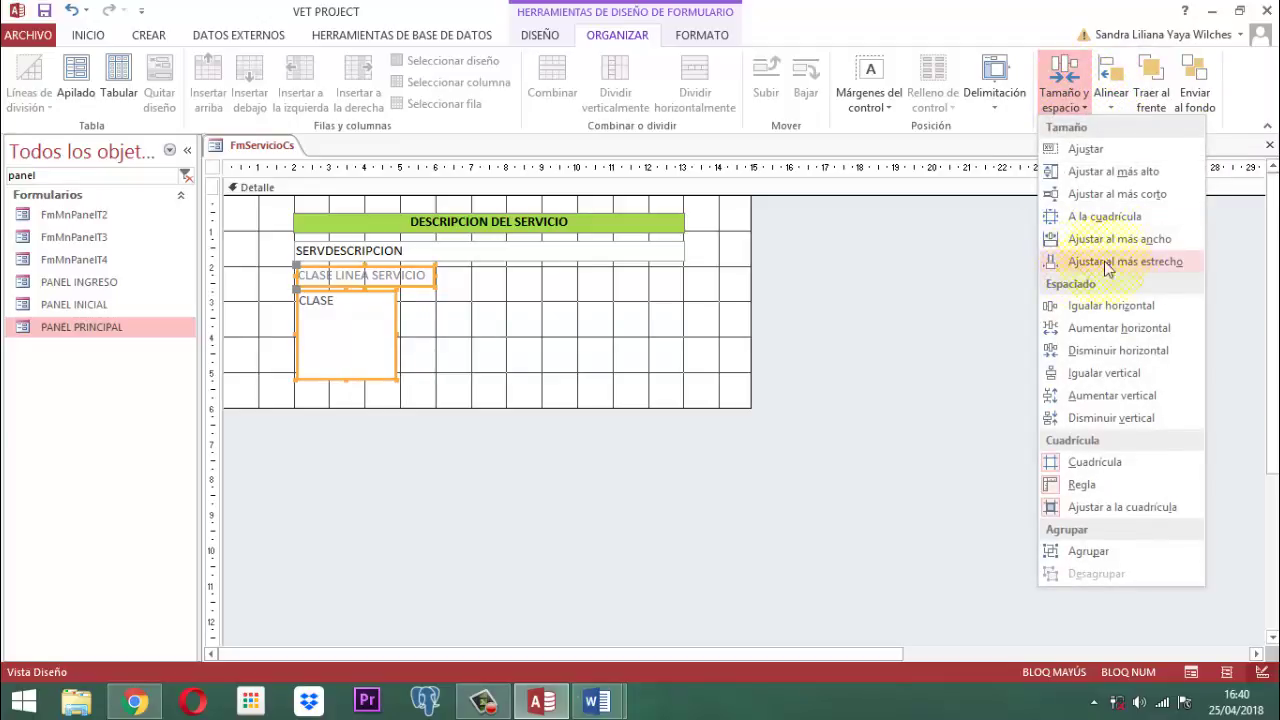
pyautogui.click(1141, 244)
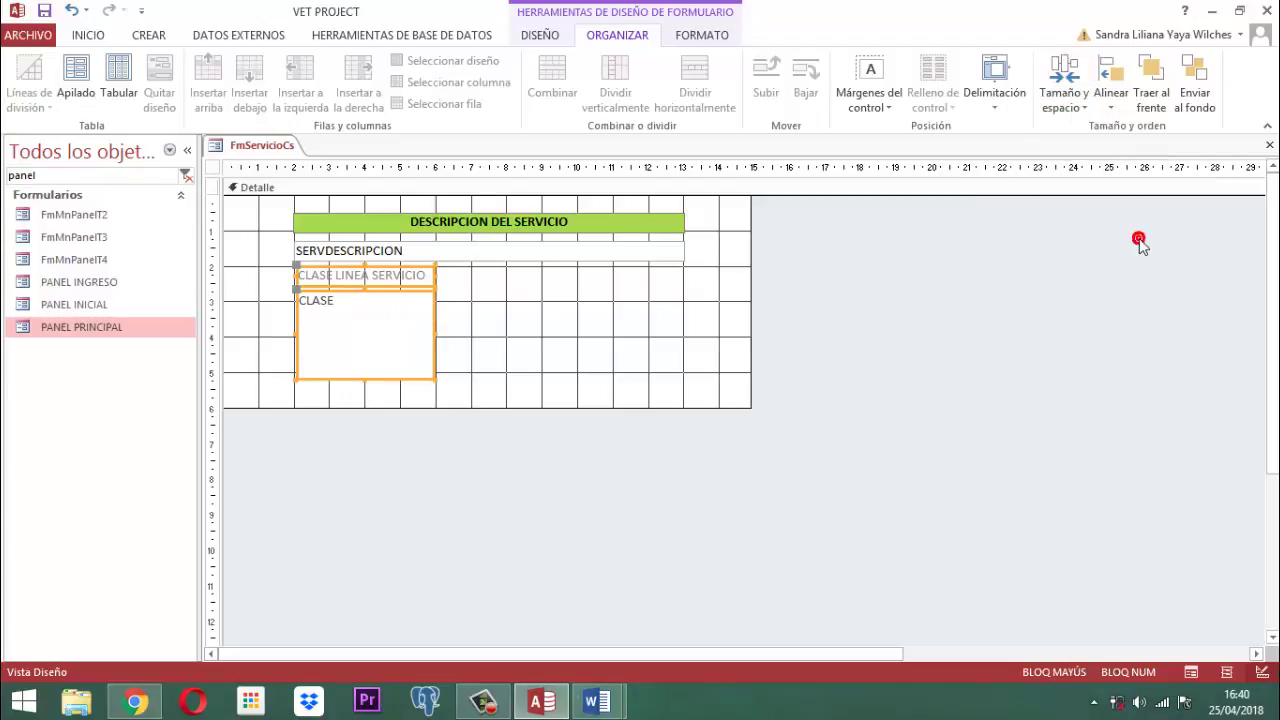
# Step: Widen the CLASE LINEA SERVICIO label and the CLASE list box together to about the 8 cm ruler mark
pyautogui.click(521, 290)
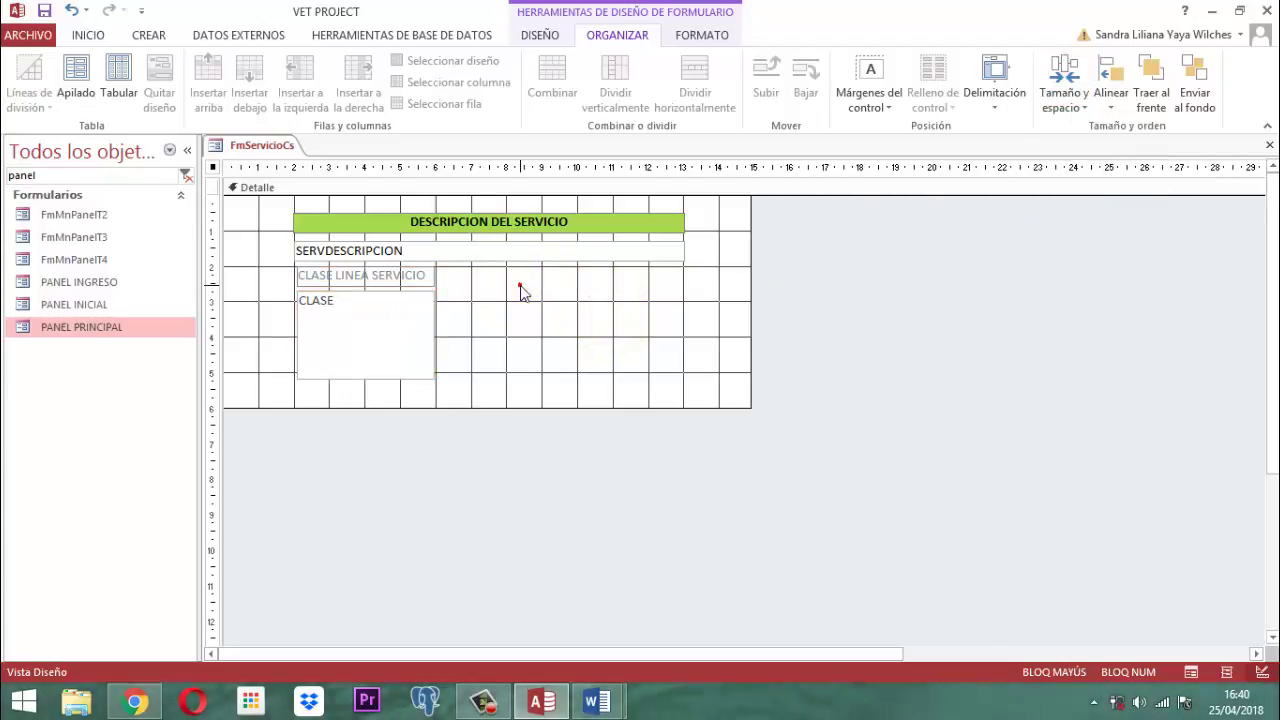
pyautogui.click(452, 280)
pyautogui.keyDown('shift'); pyautogui.click(430, 345); pyautogui.keyUp('shift')
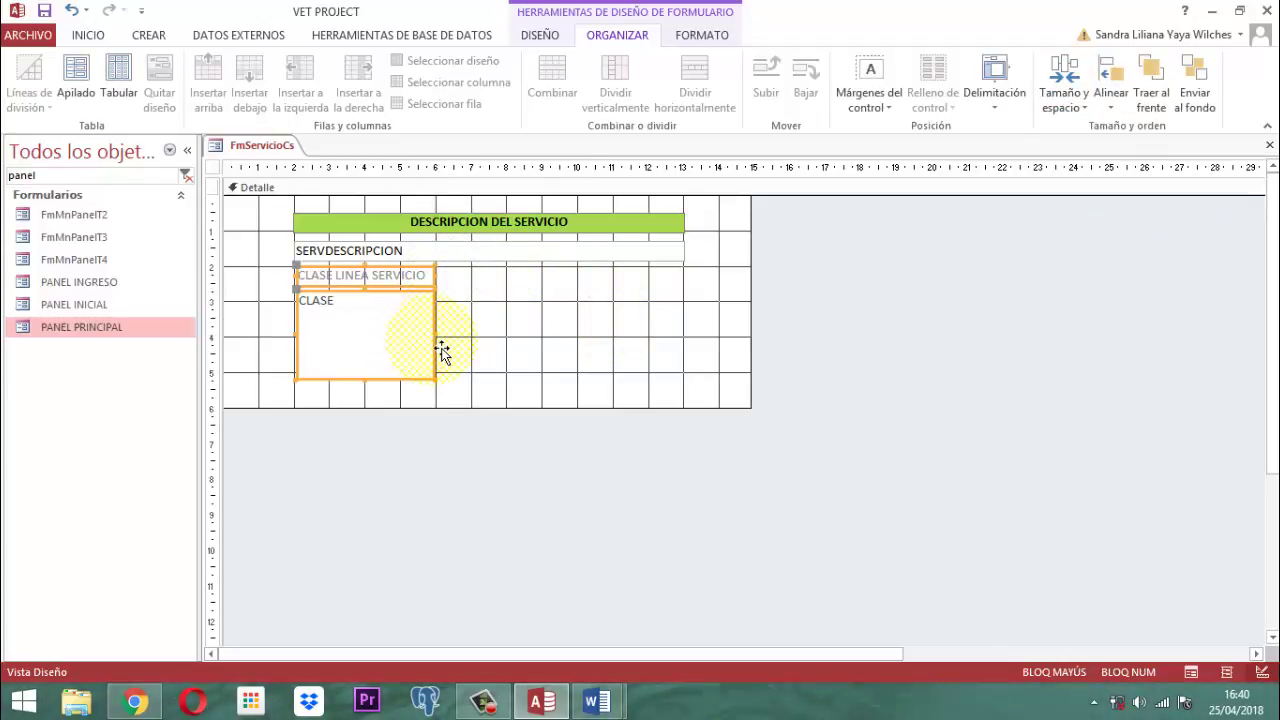
pyautogui.moveTo(449, 348); pyautogui.dragTo(508, 347)
pyautogui.click(629, 336)
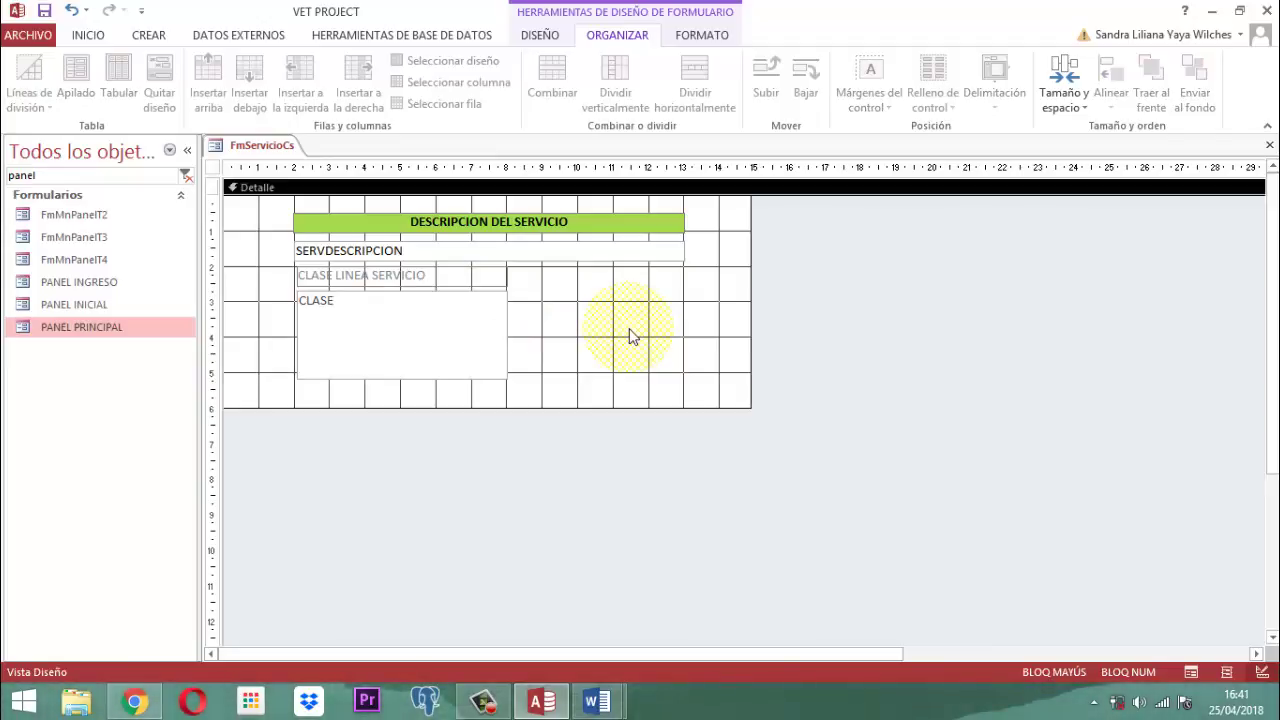
# Step: Copy the formatting of the DESCRIPCION DEL SERVICIO label onto the CLASE LINEA SERVICIO label
pyautogui.click(368, 228)
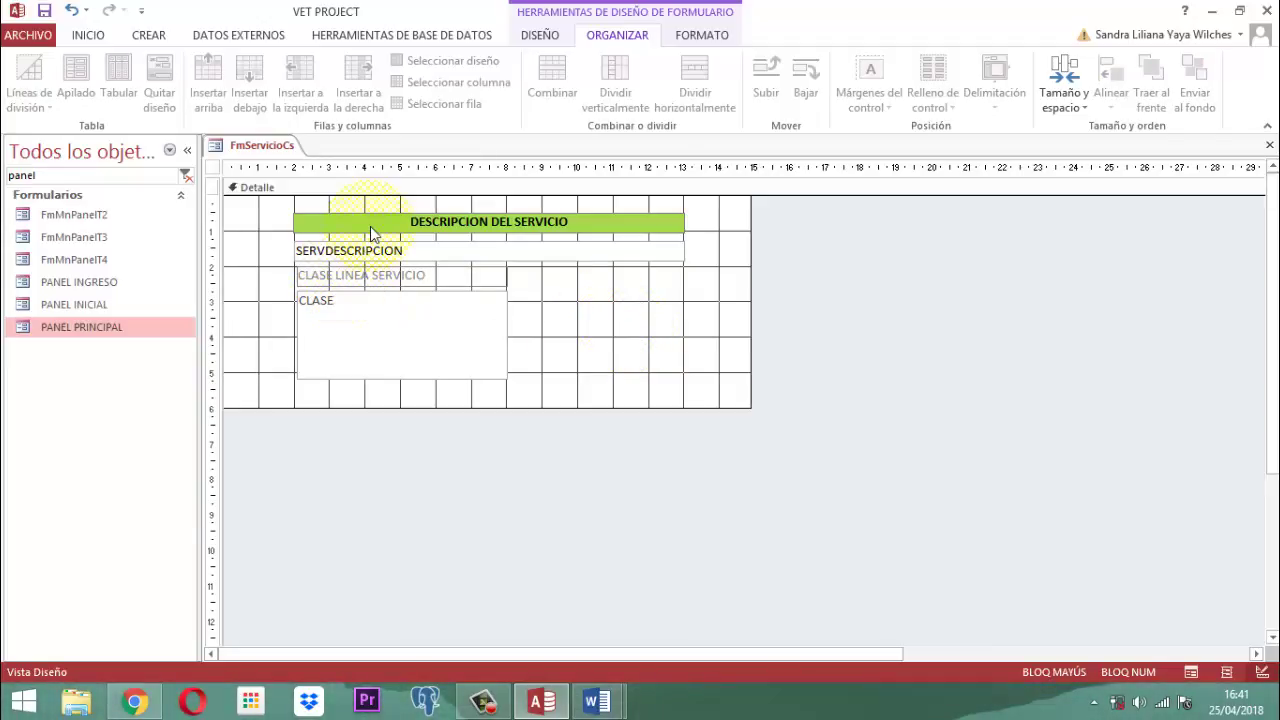
pyautogui.click(704, 36)
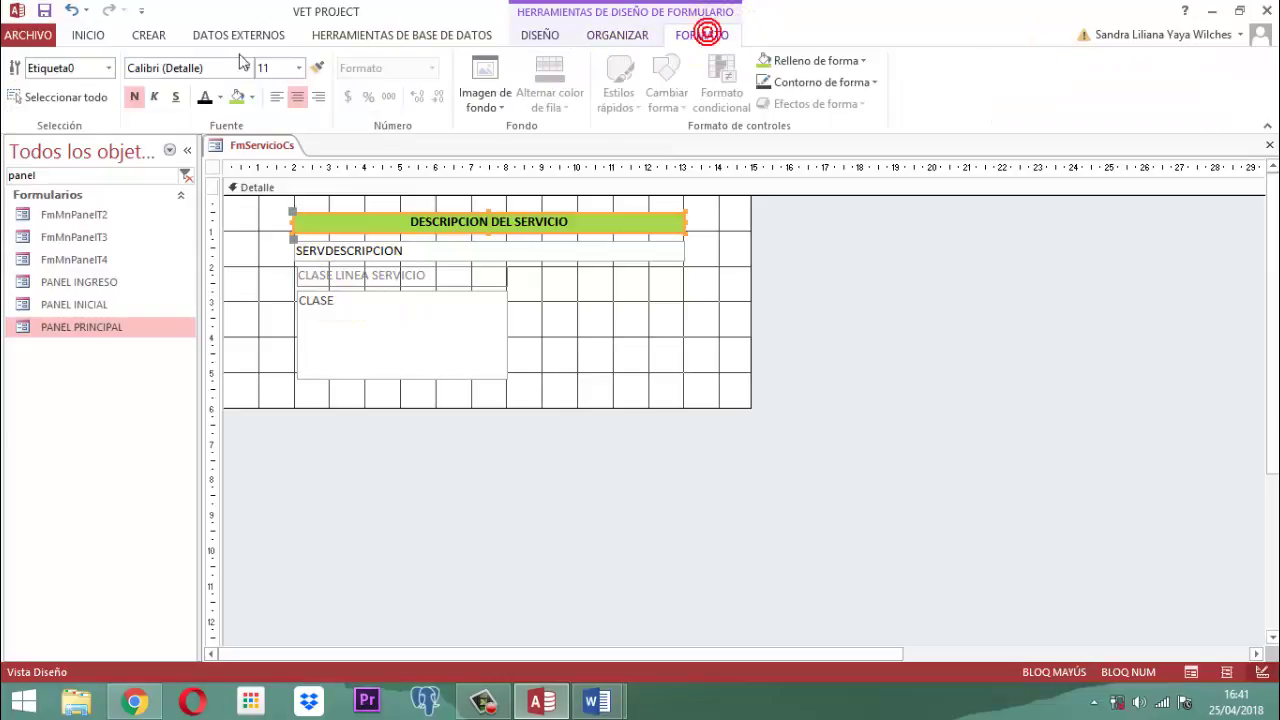
pyautogui.click(317, 68)
pyautogui.click(409, 283)
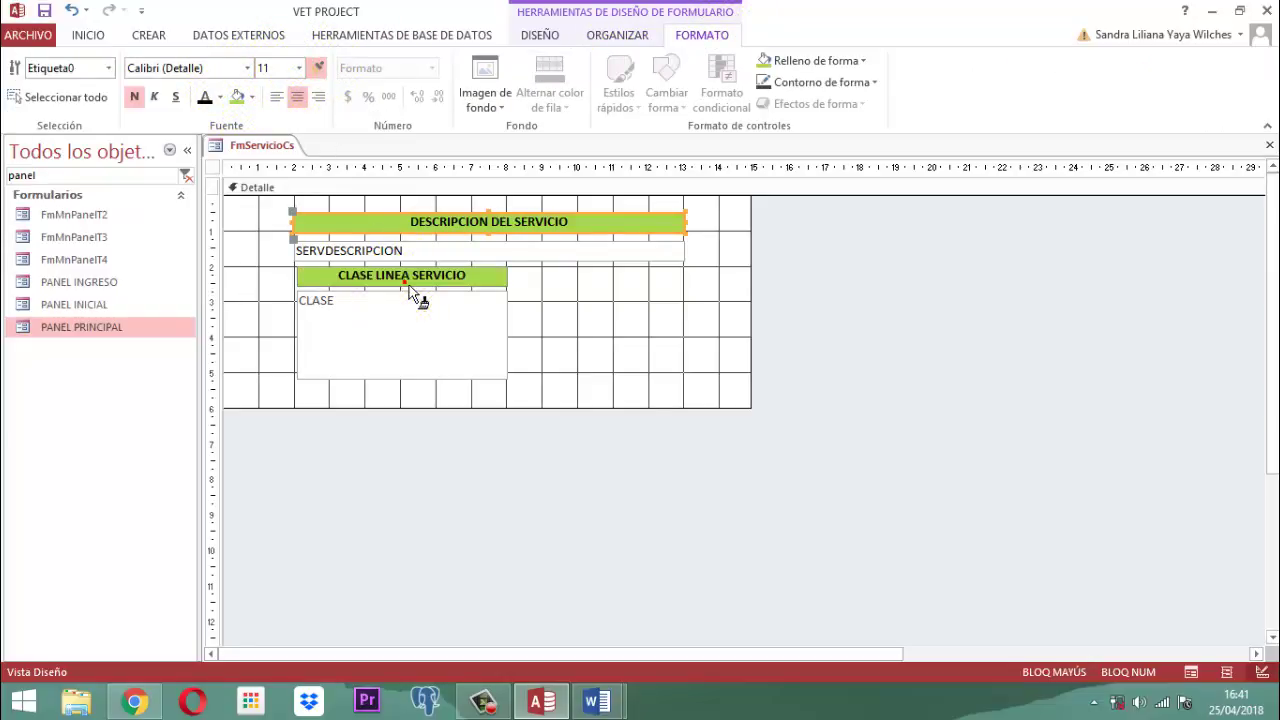
pyautogui.click(577, 314)
# Step: Set the font color of the CLASE list box to black
pyautogui.click(416, 353)
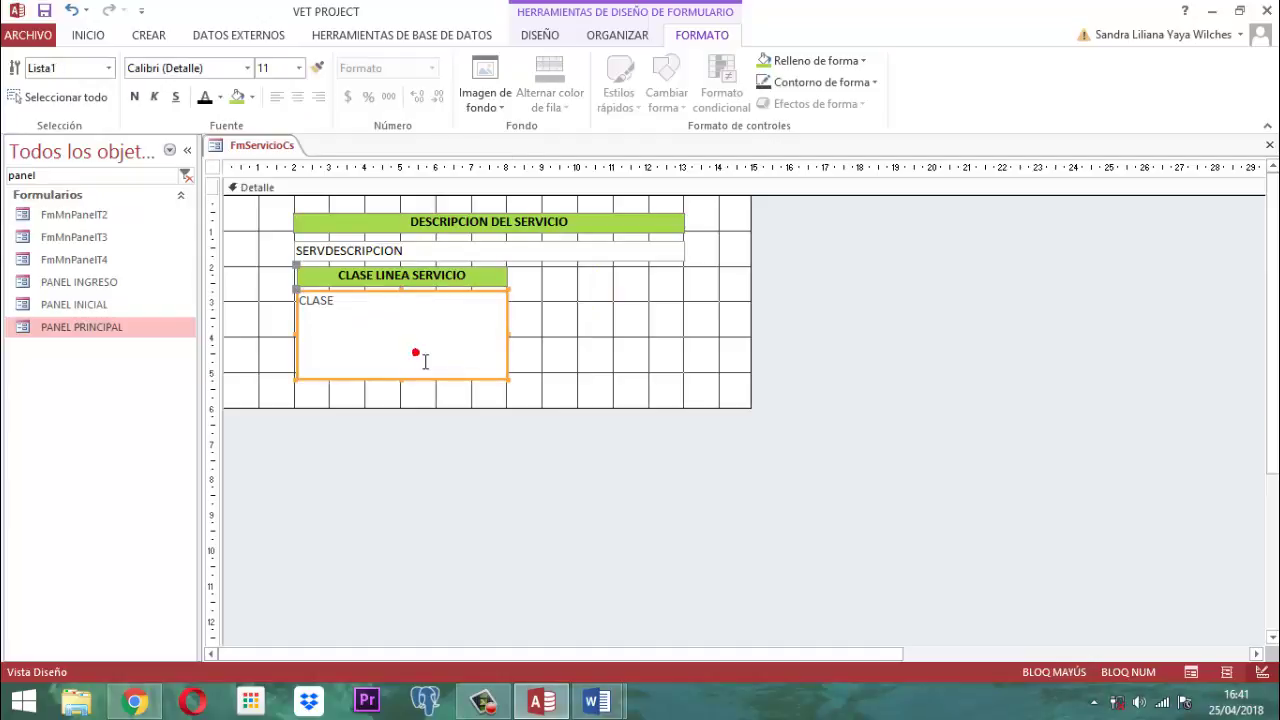
pyautogui.click(204, 97)
pyautogui.click(598, 340)
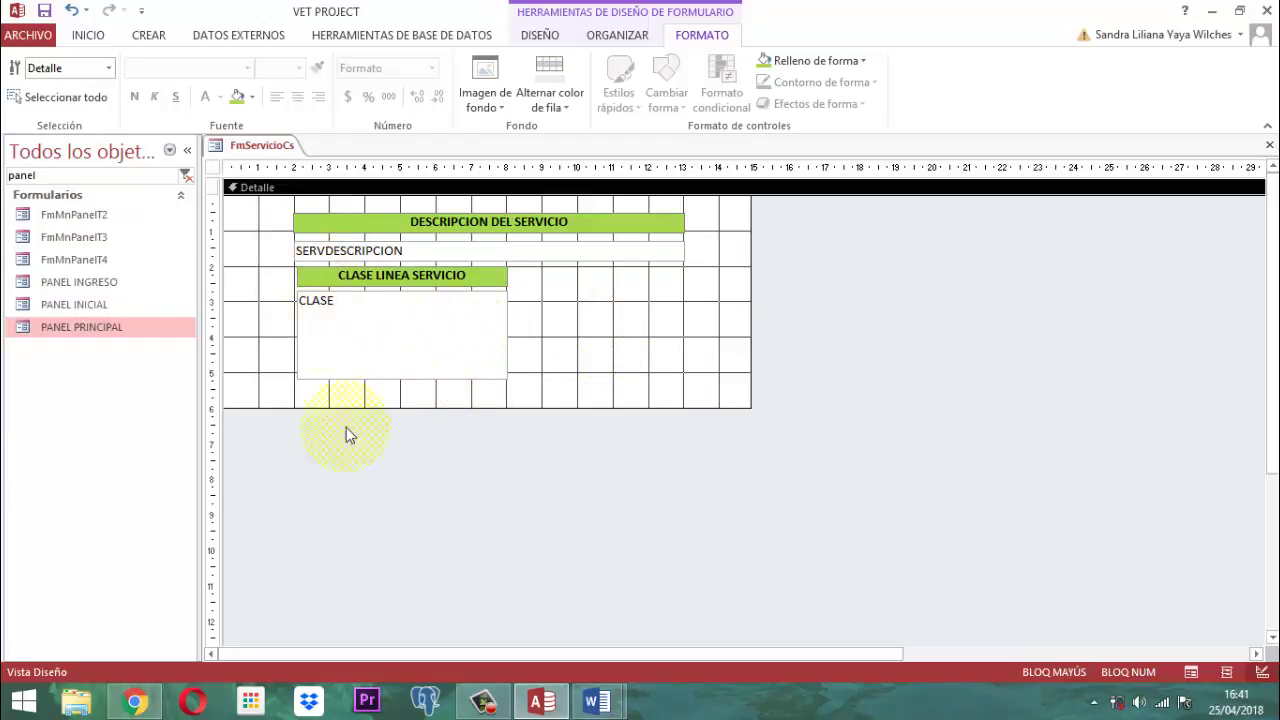
# Step: Extend the Detalle section to about 7 cm high and stretch the CLASE list box down to about the 6.5 cm mark
pyautogui.moveTo(430, 417); pyautogui.dragTo(434, 449)
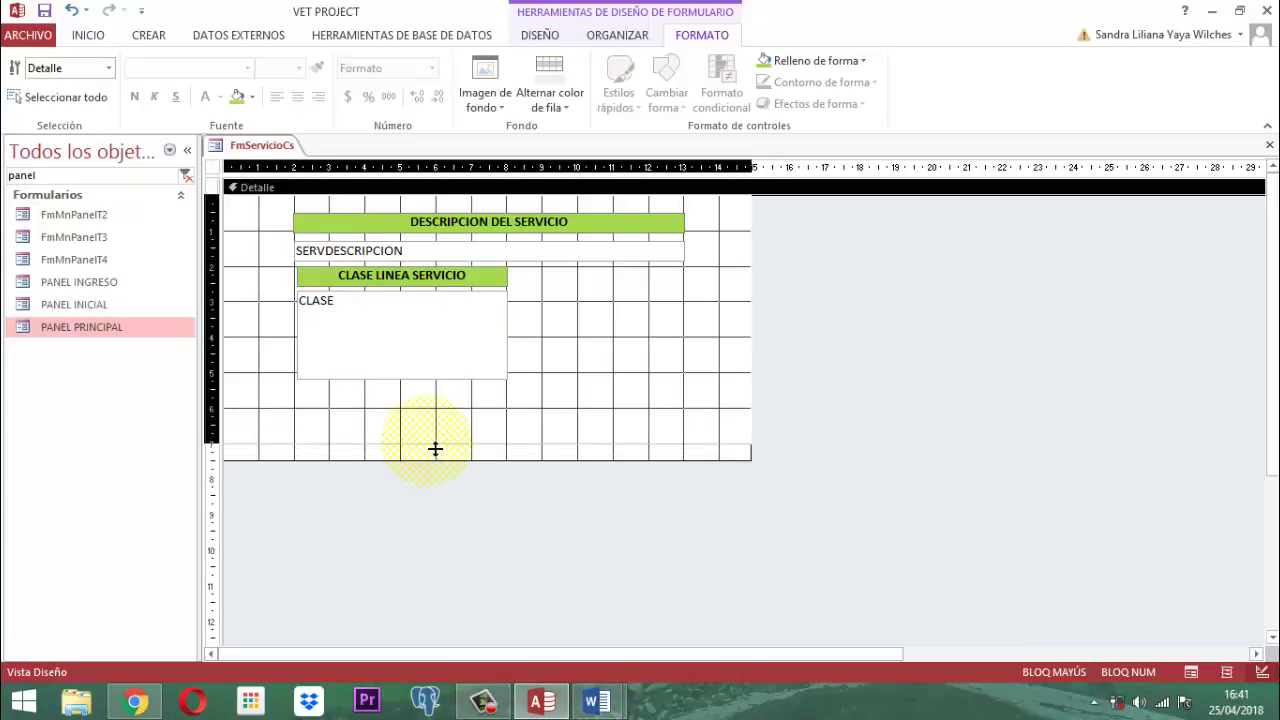
pyautogui.click(409, 390)
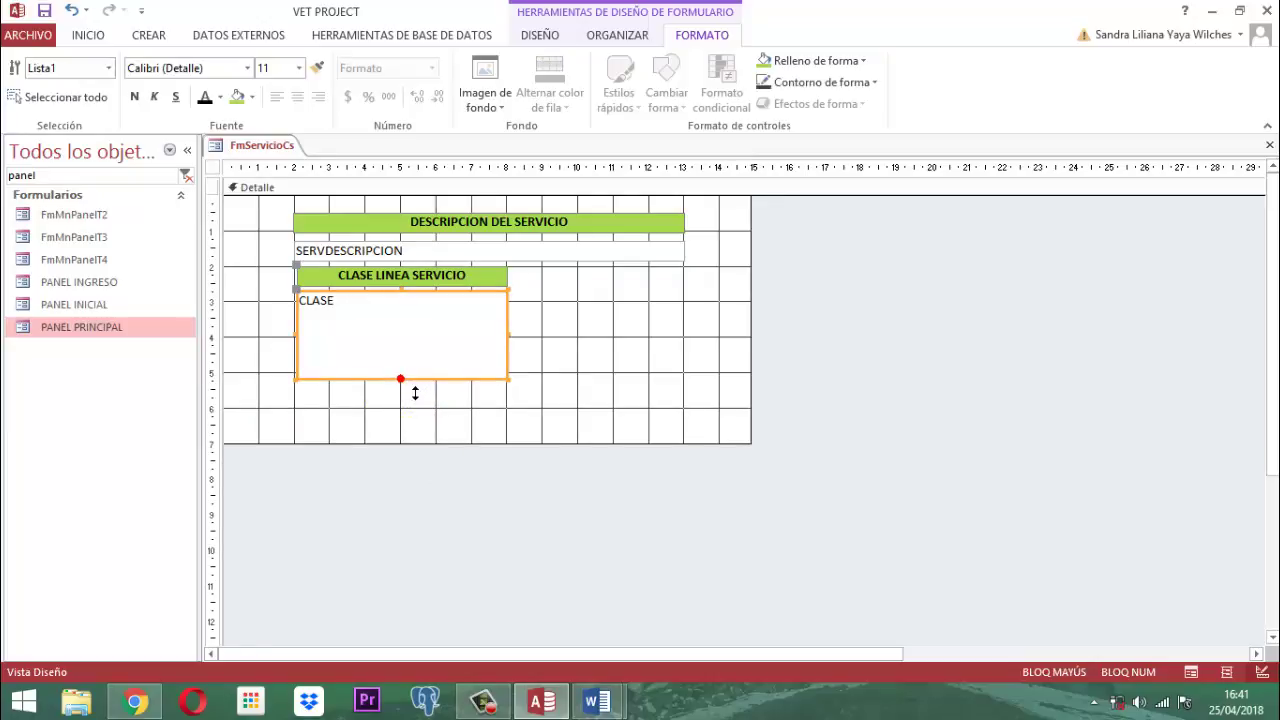
pyautogui.moveTo(414, 391); pyautogui.dragTo(420, 439)
pyautogui.click(499, 509)
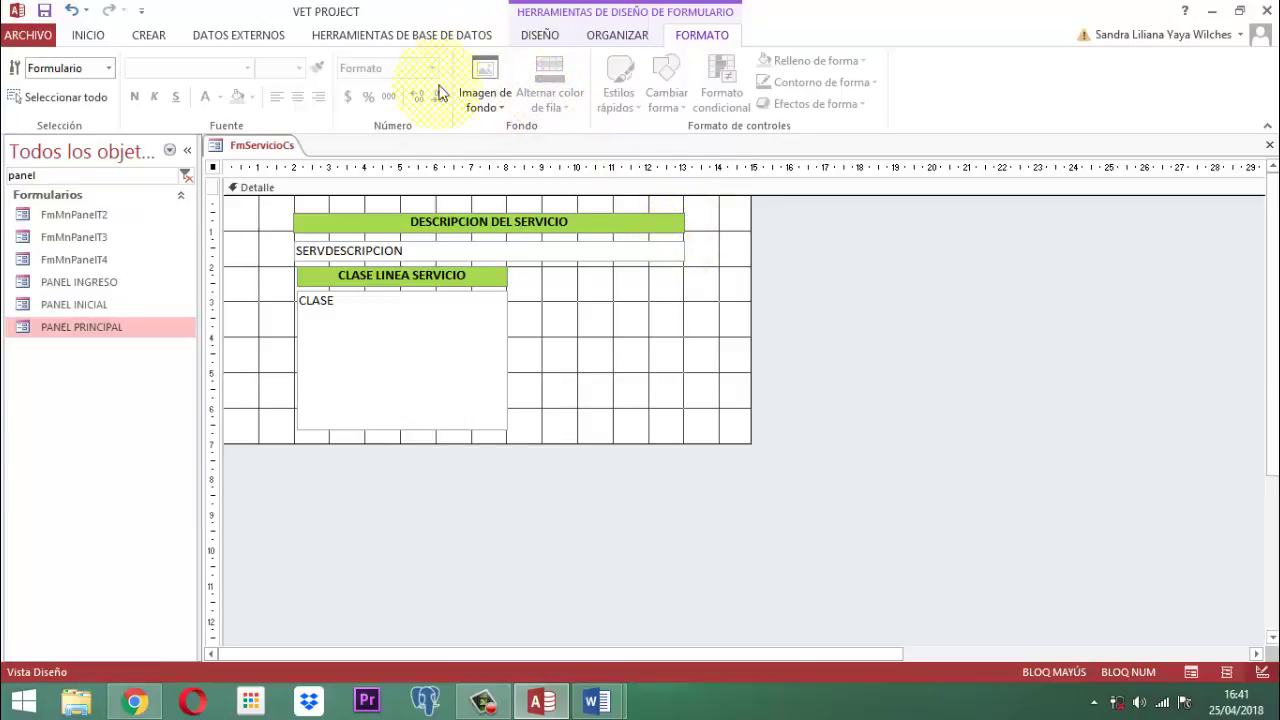
# Step: Add the VALOR field beside the CLASE list box and place its label above the text box
pyautogui.click(540, 35)
pyautogui.click(826, 85)
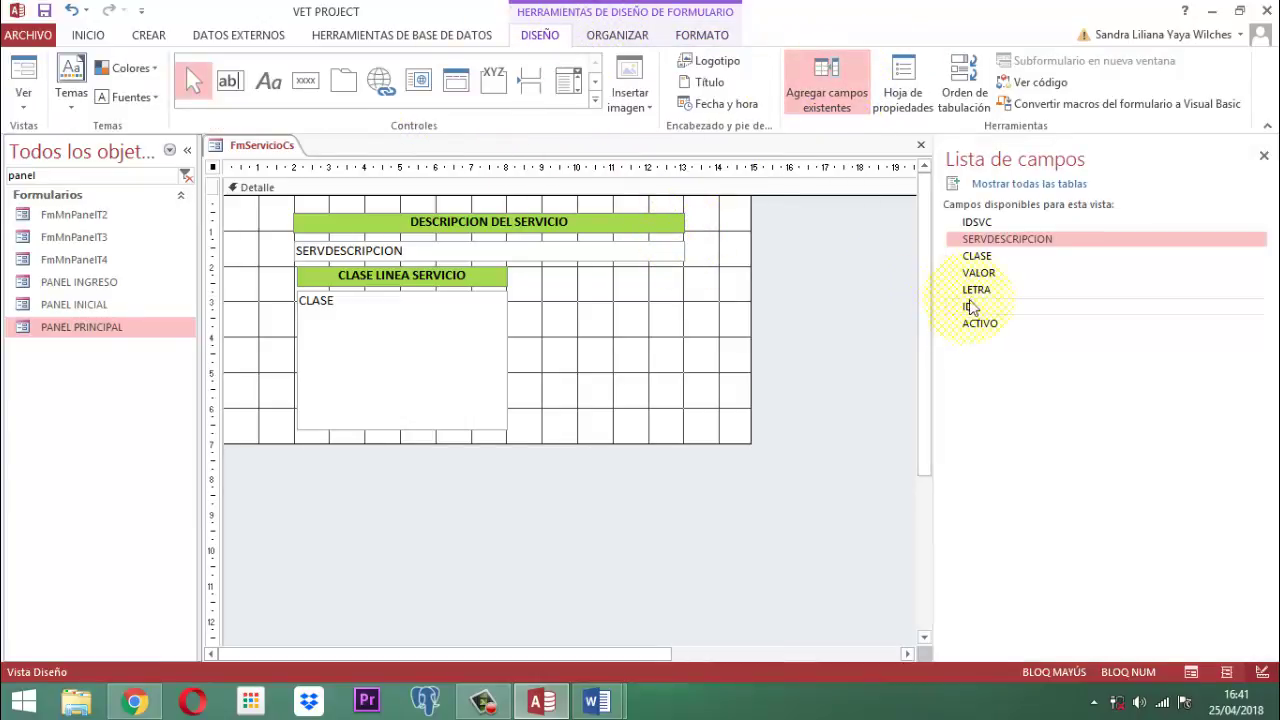
pyautogui.moveTo(979, 272); pyautogui.dragTo(545, 374)
pyautogui.click(1264, 156)
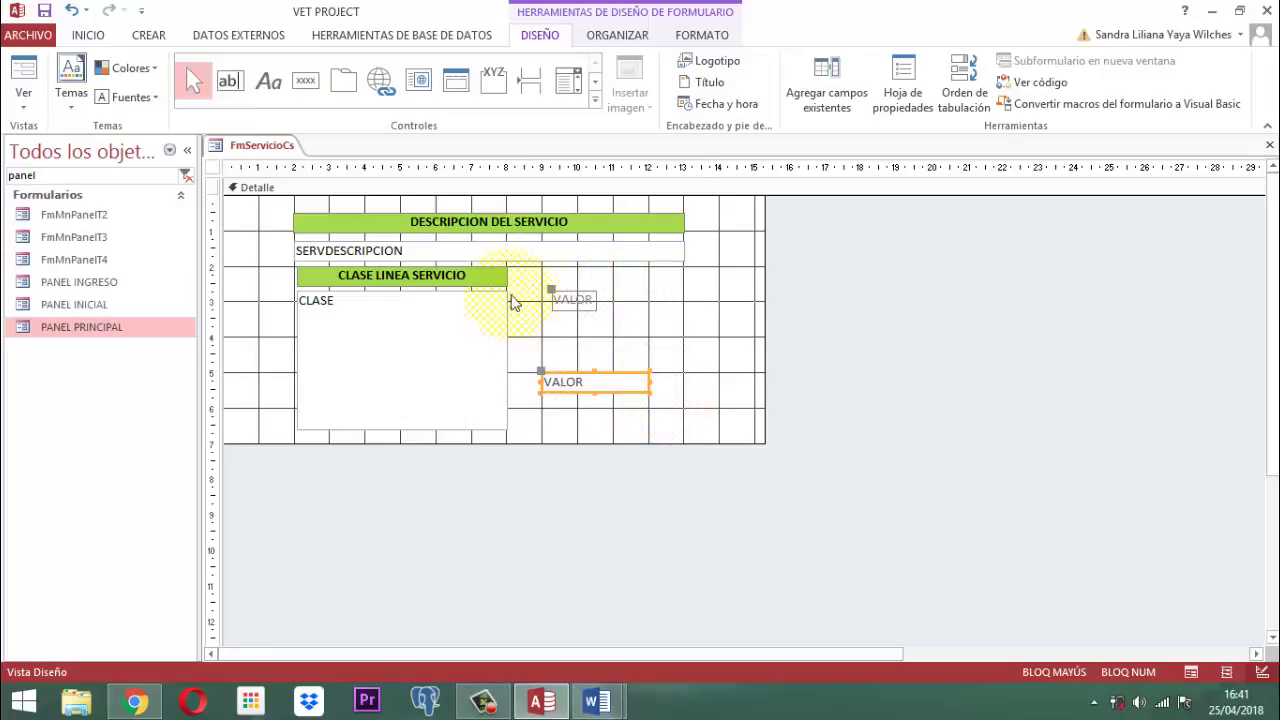
pyautogui.moveTo(551, 290); pyautogui.dragTo(592, 414)
pyautogui.click(576, 366)
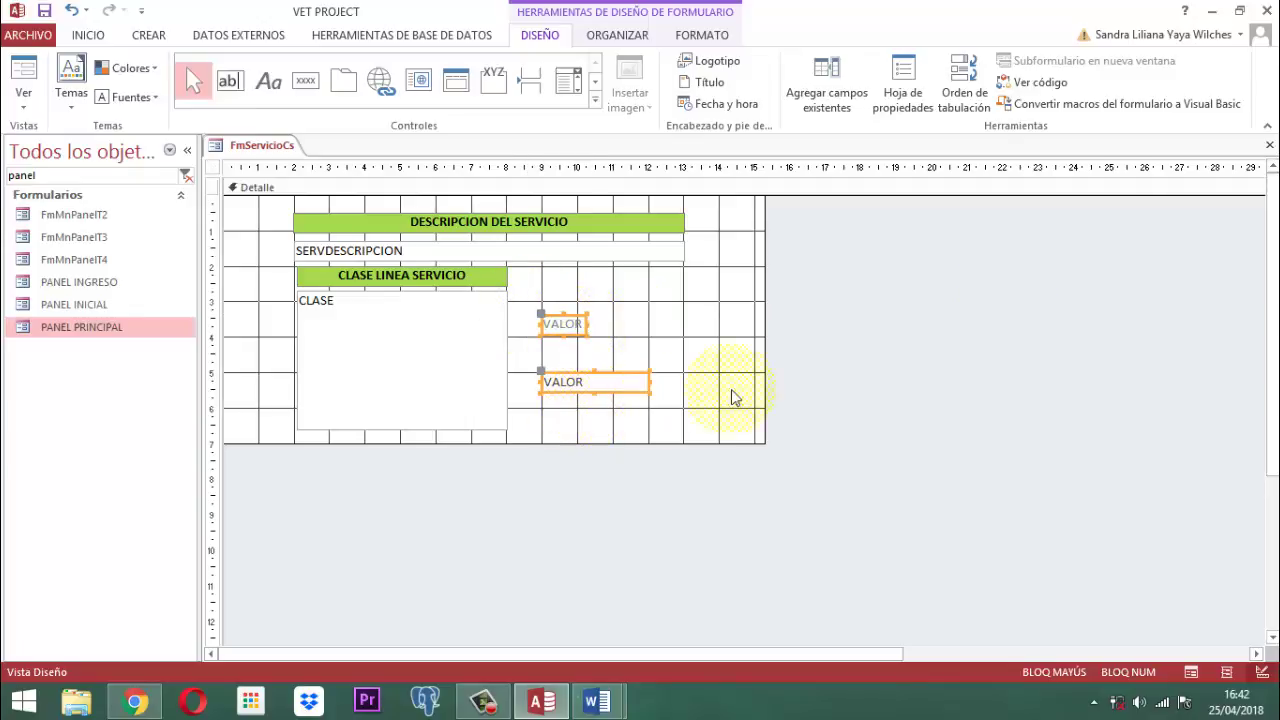
# Step: Align the VALOR label and text box left, match both to the wider one, and widen them to about the 13 cm mark
pyautogui.click(615, 38)
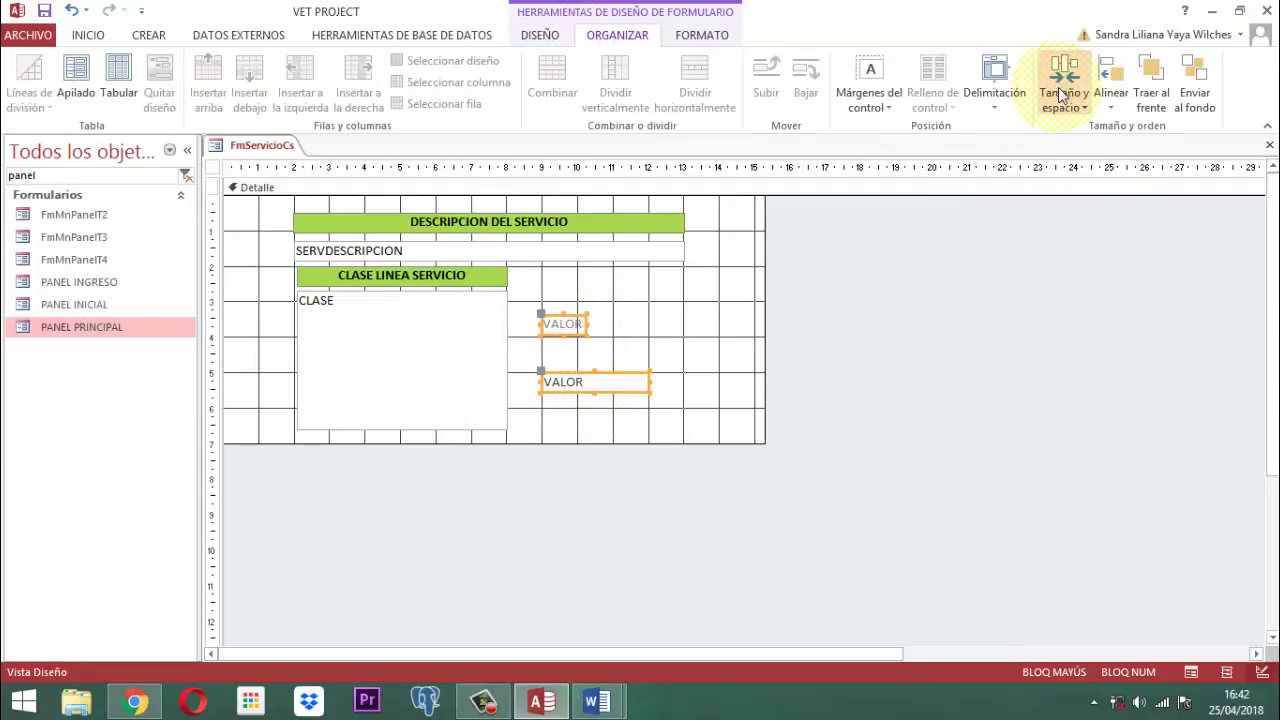
pyautogui.click(1110, 100)
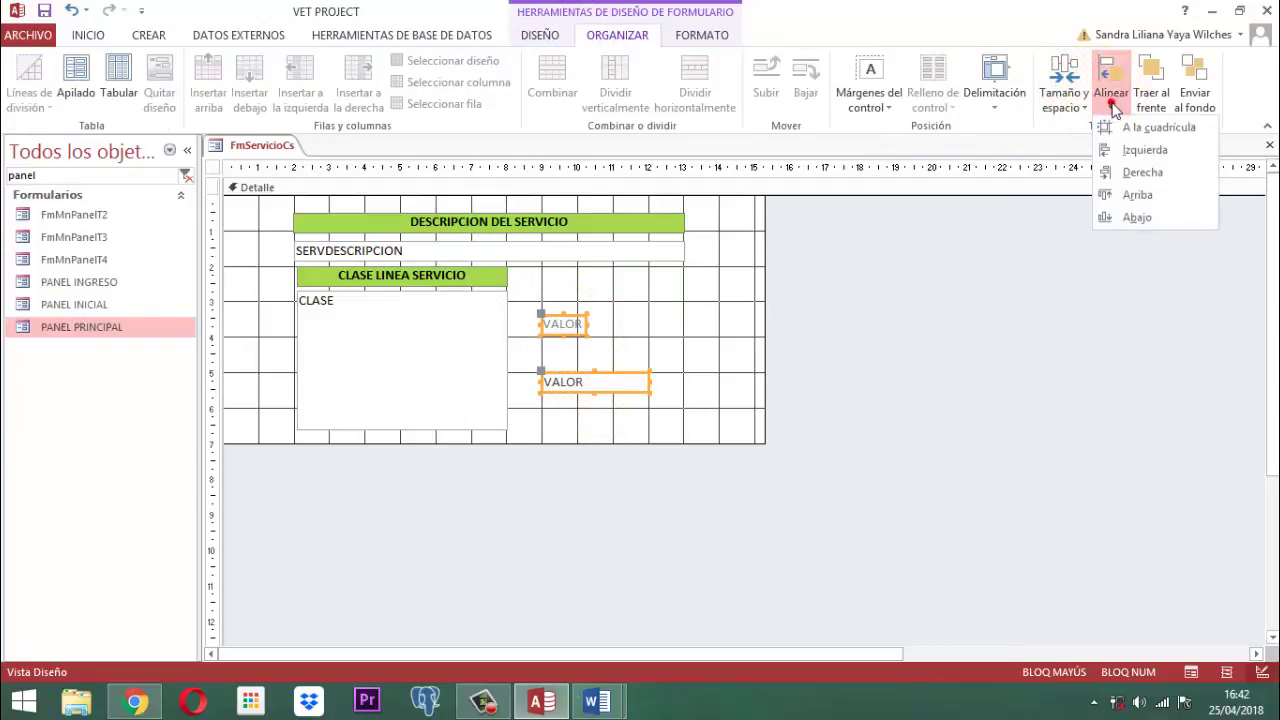
pyautogui.click(1148, 142)
pyautogui.click(1057, 100)
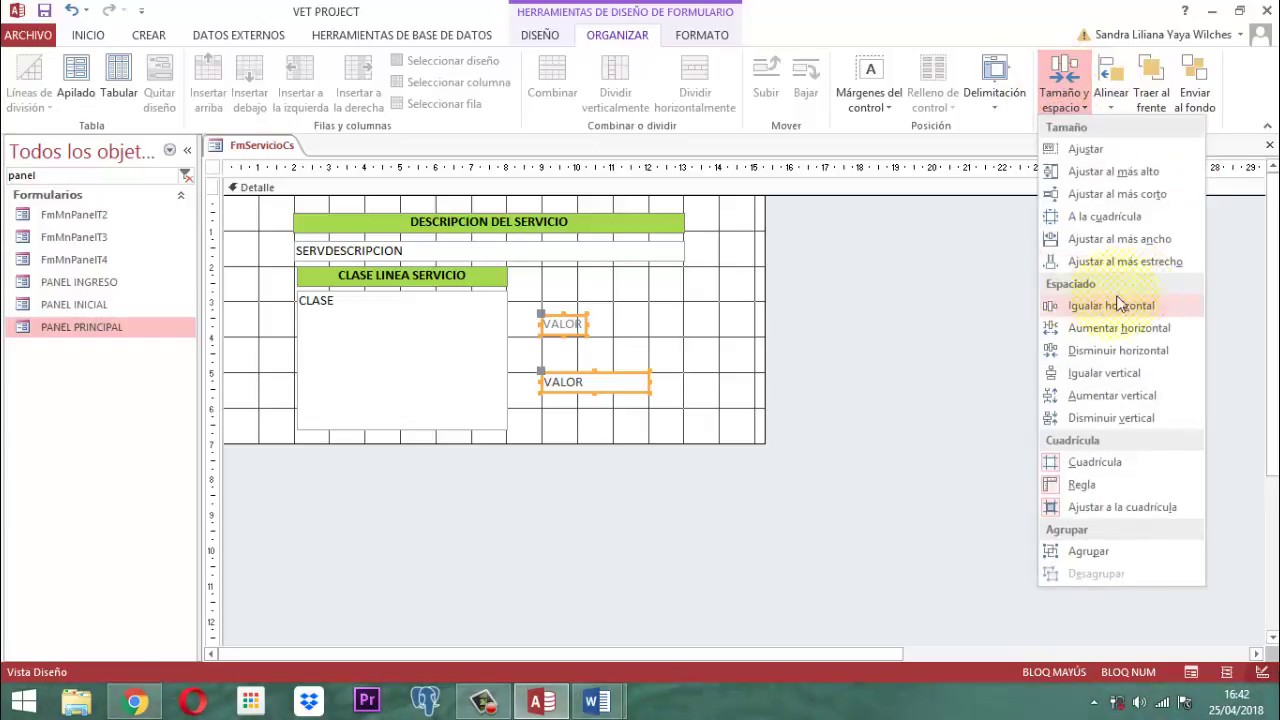
pyautogui.click(1155, 240)
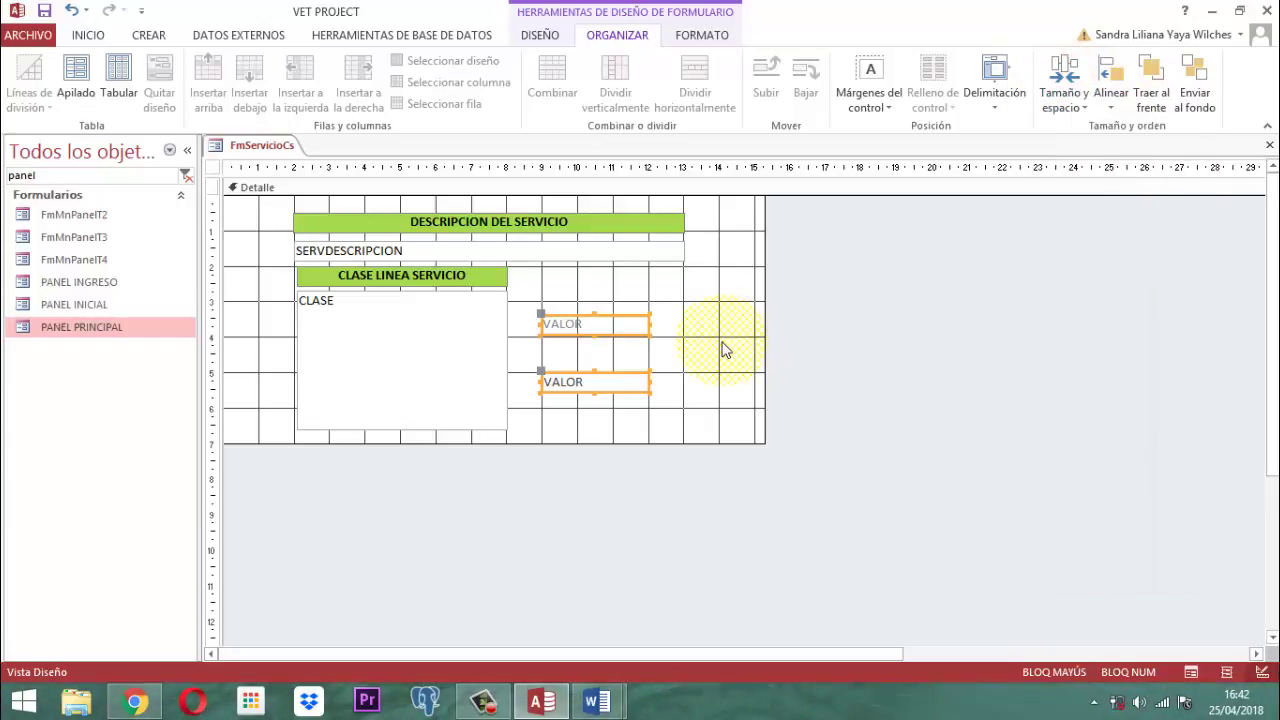
pyautogui.moveTo(660, 339); pyautogui.dragTo(692, 340)
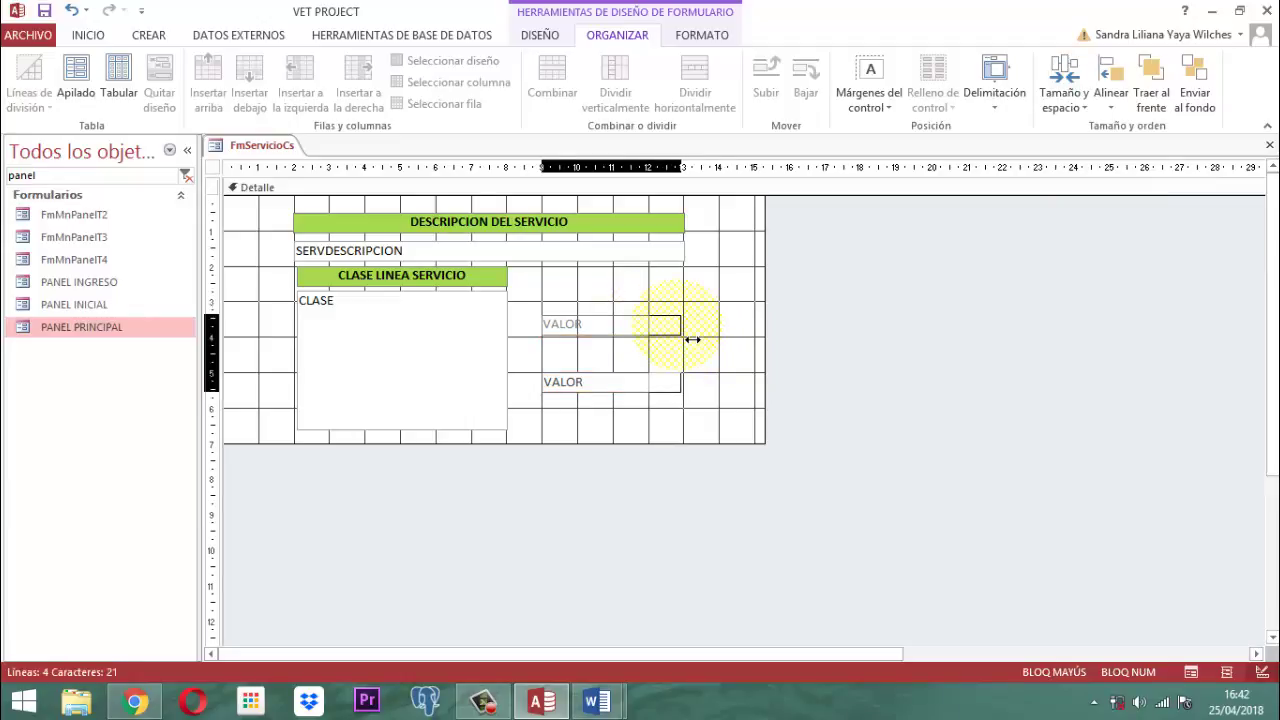
pyautogui.moveTo(692, 340); pyautogui.dragTo(693, 342)
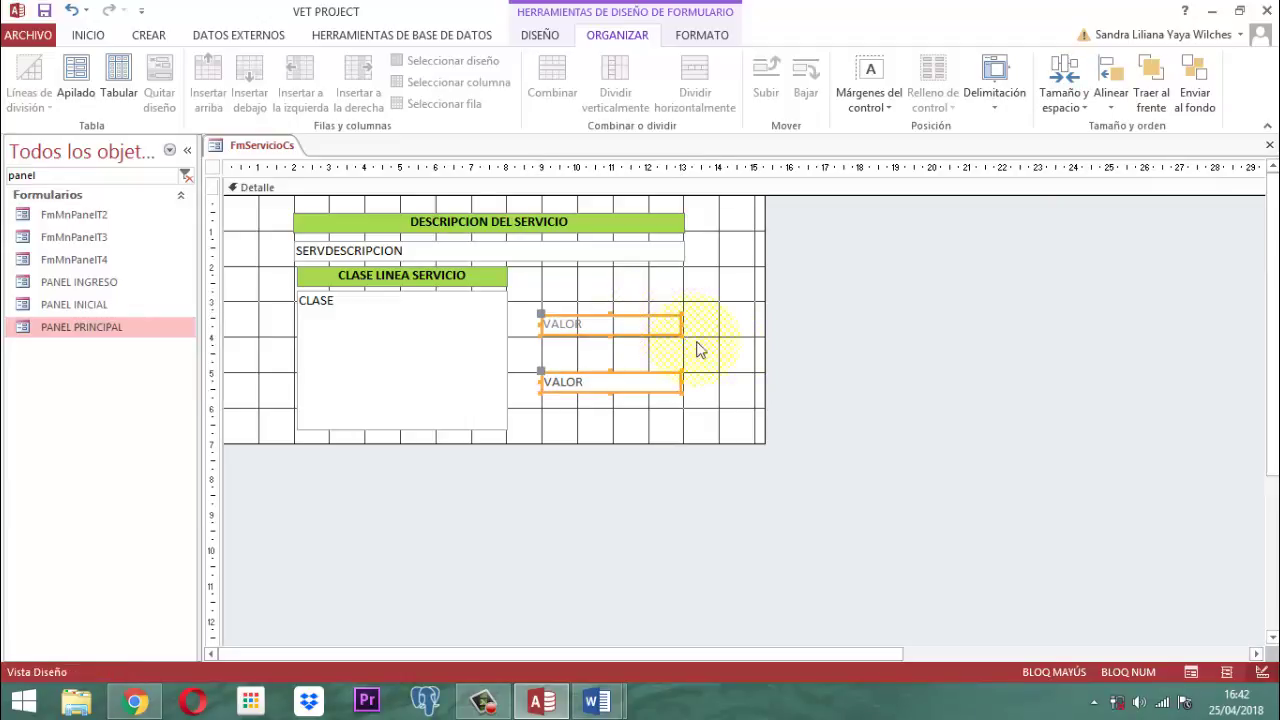
# Step: Right-align the text in the VALOR label and the VALOR text box
pyautogui.click(705, 35)
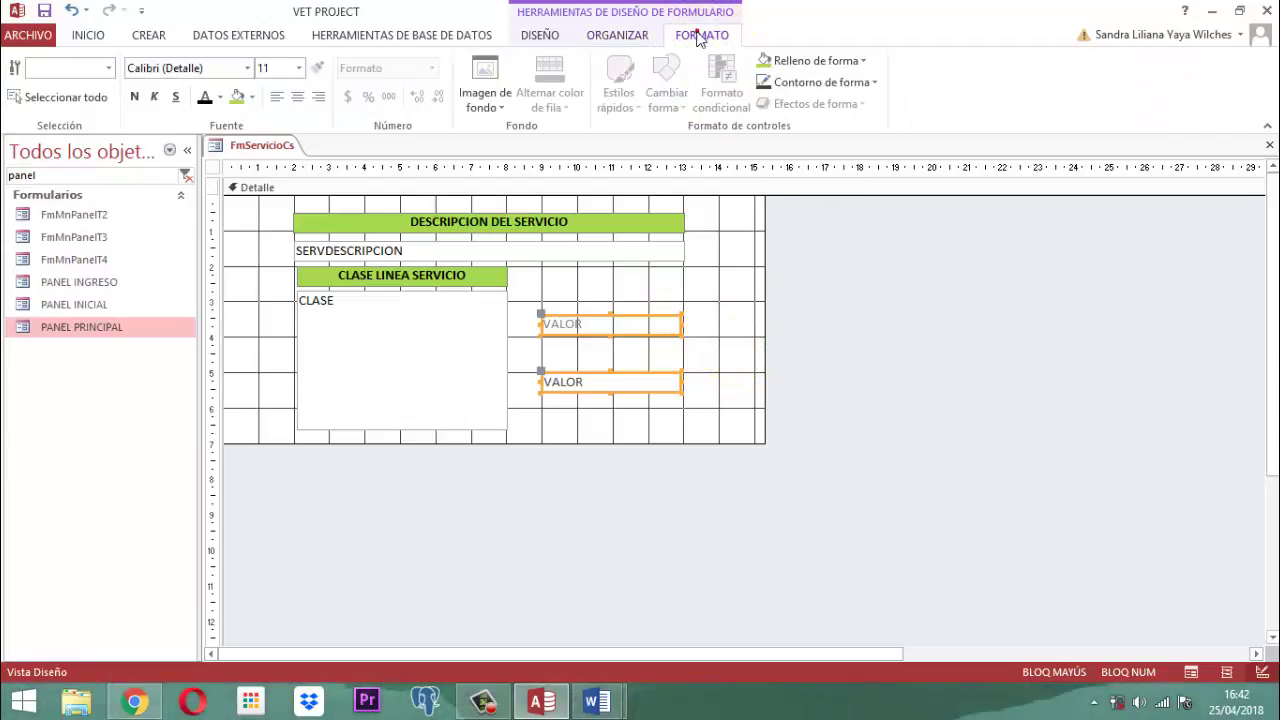
pyautogui.click(316, 97)
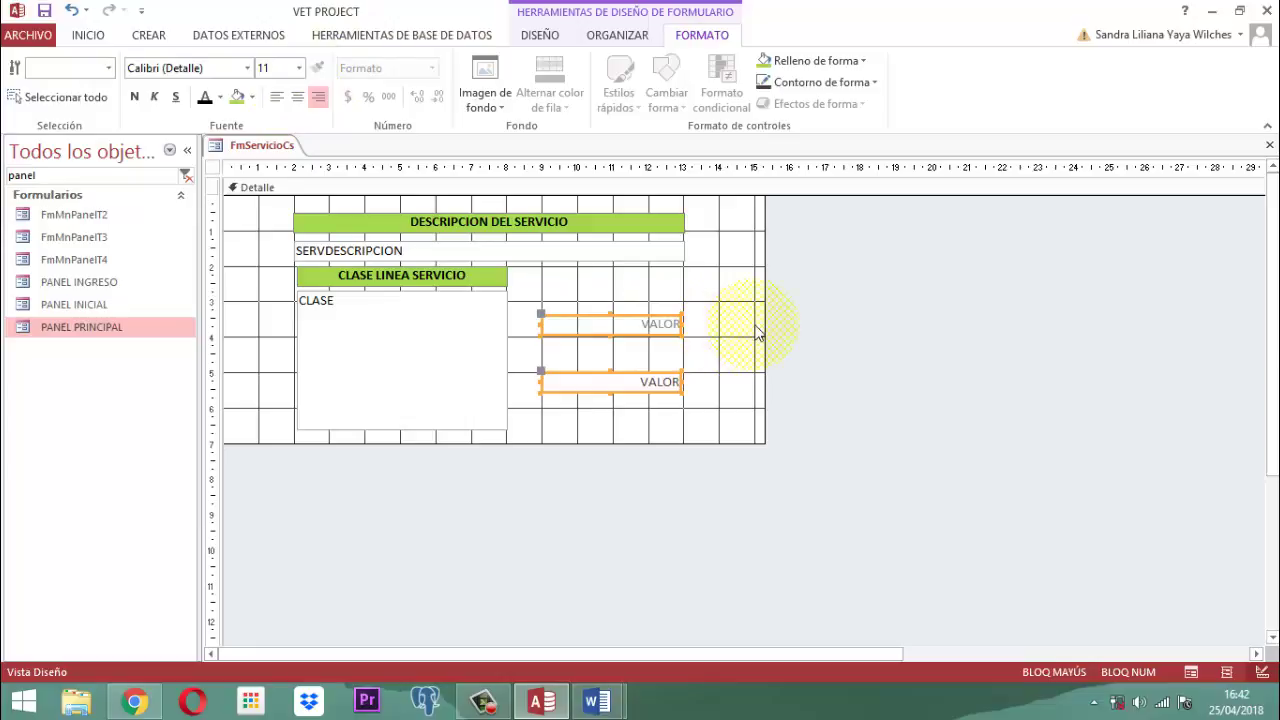
pyautogui.click(722, 338)
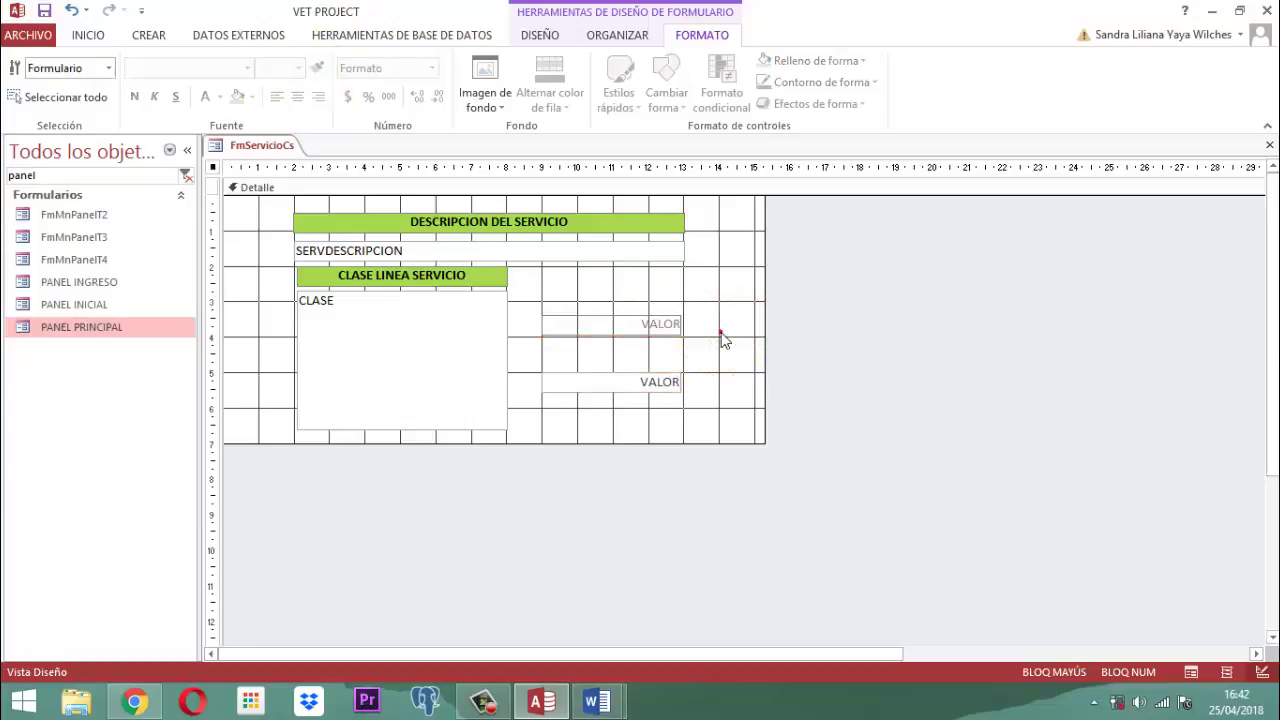
# Step: Copy the formatting of the DESCRIPCION DEL SERVICIO label onto the VALOR label
pyautogui.click(646, 221)
pyautogui.click(317, 67)
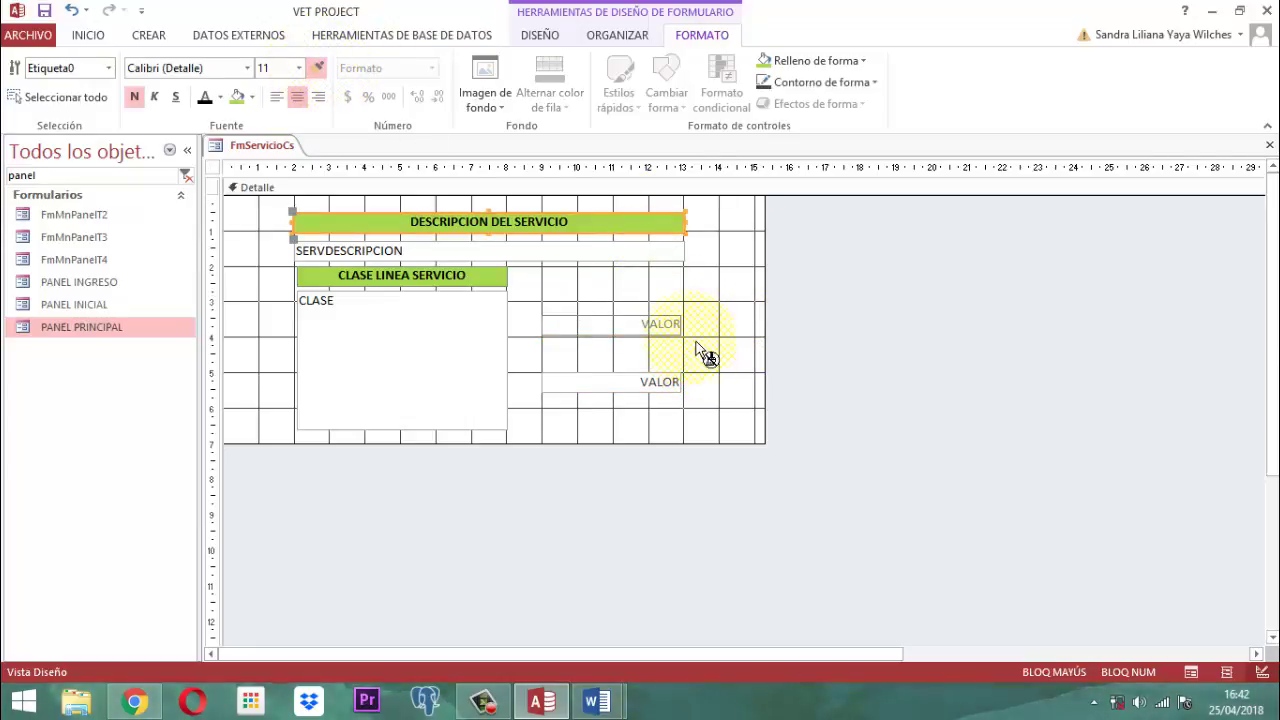
pyautogui.click(650, 328)
# Step: Set the font color of the VALOR text box to black
pyautogui.click(317, 67)
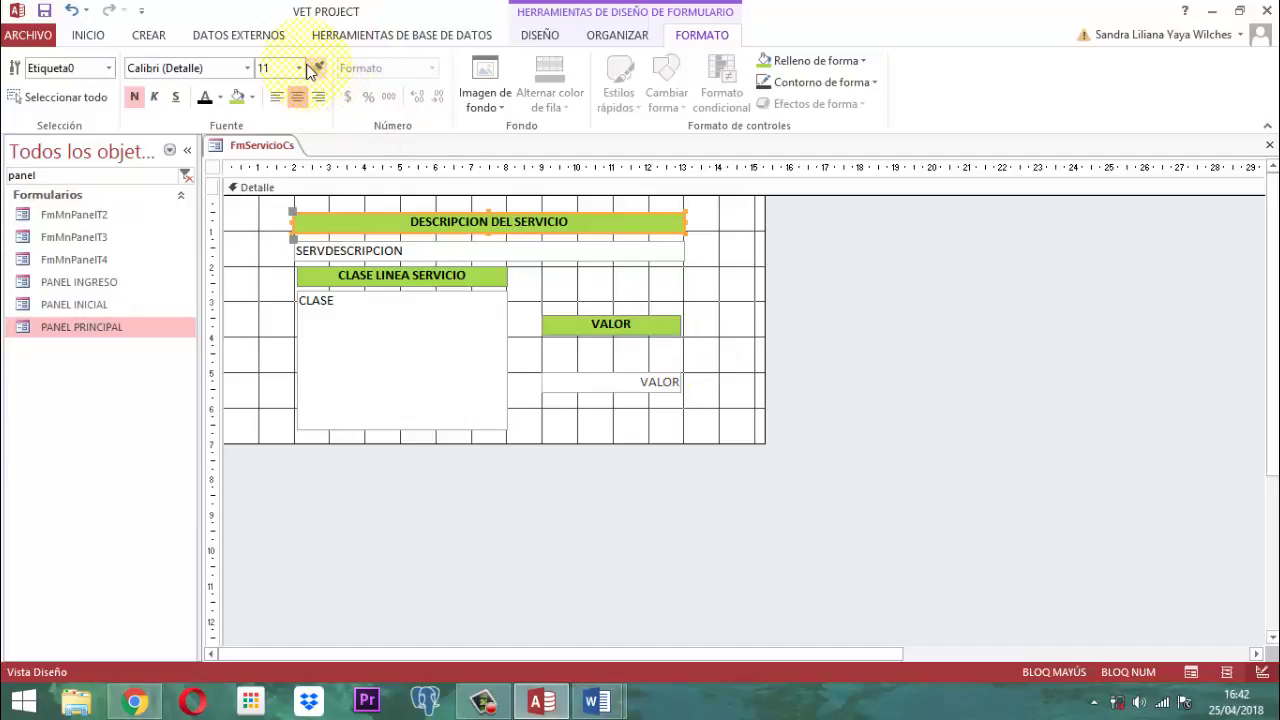
pyautogui.click(609, 384)
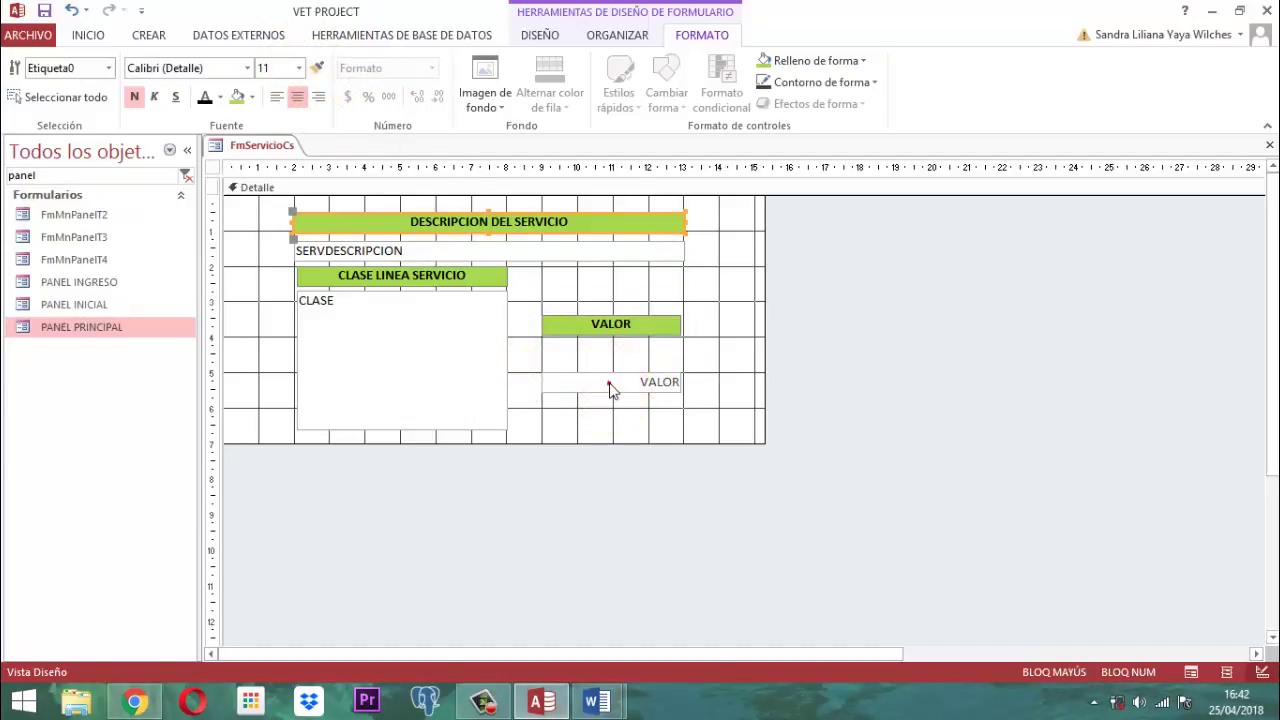
pyautogui.click(201, 104)
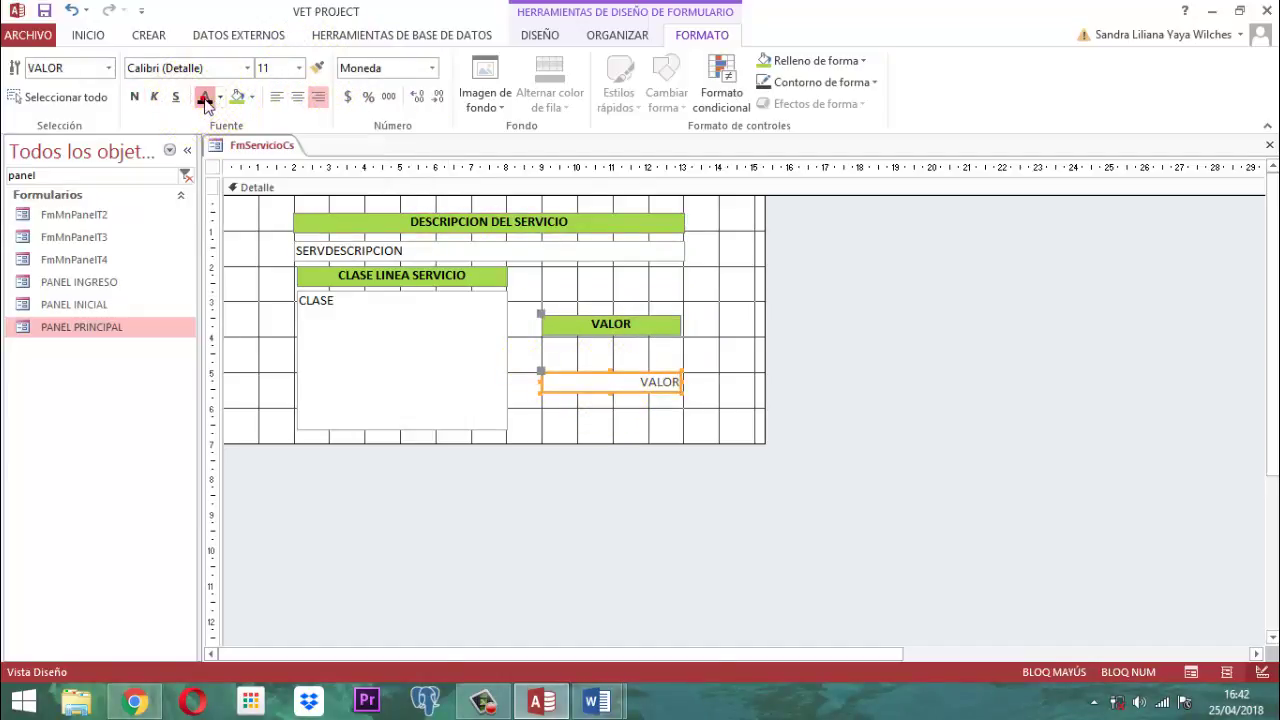
pyautogui.click(780, 377)
# Step: Right-align the text of the green VALOR label
pyautogui.click(649, 326)
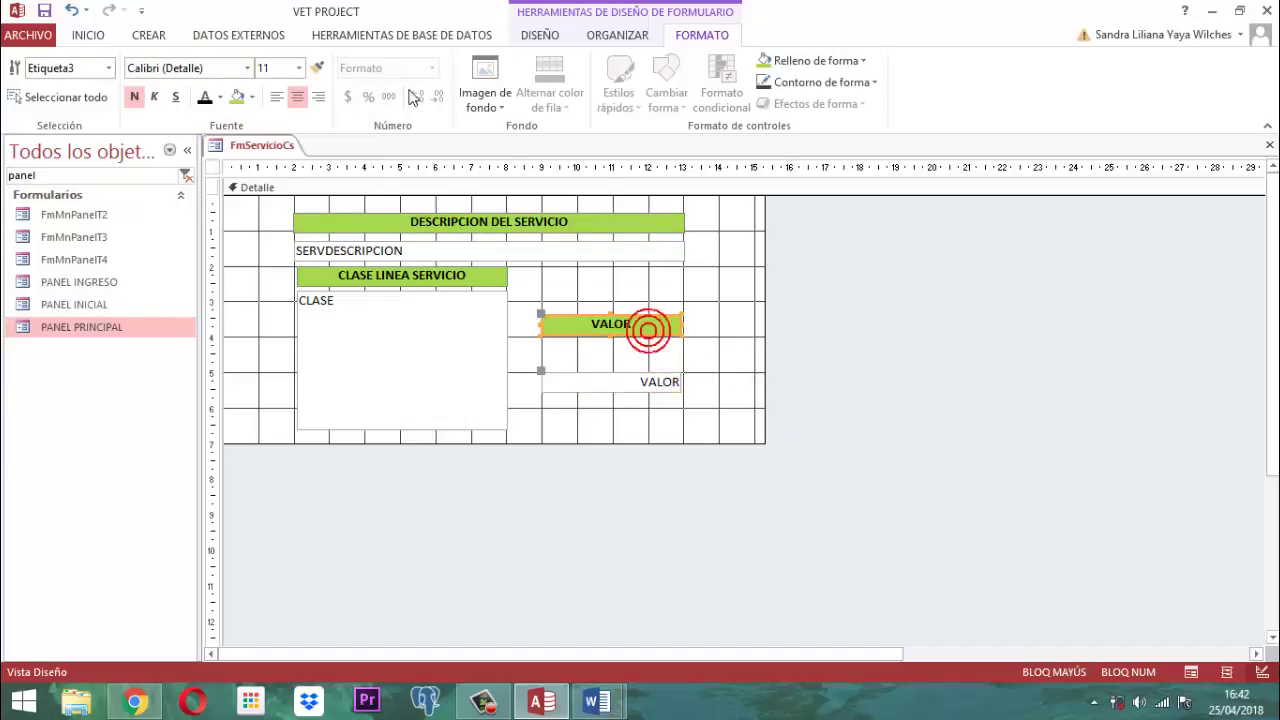
pyautogui.click(318, 97)
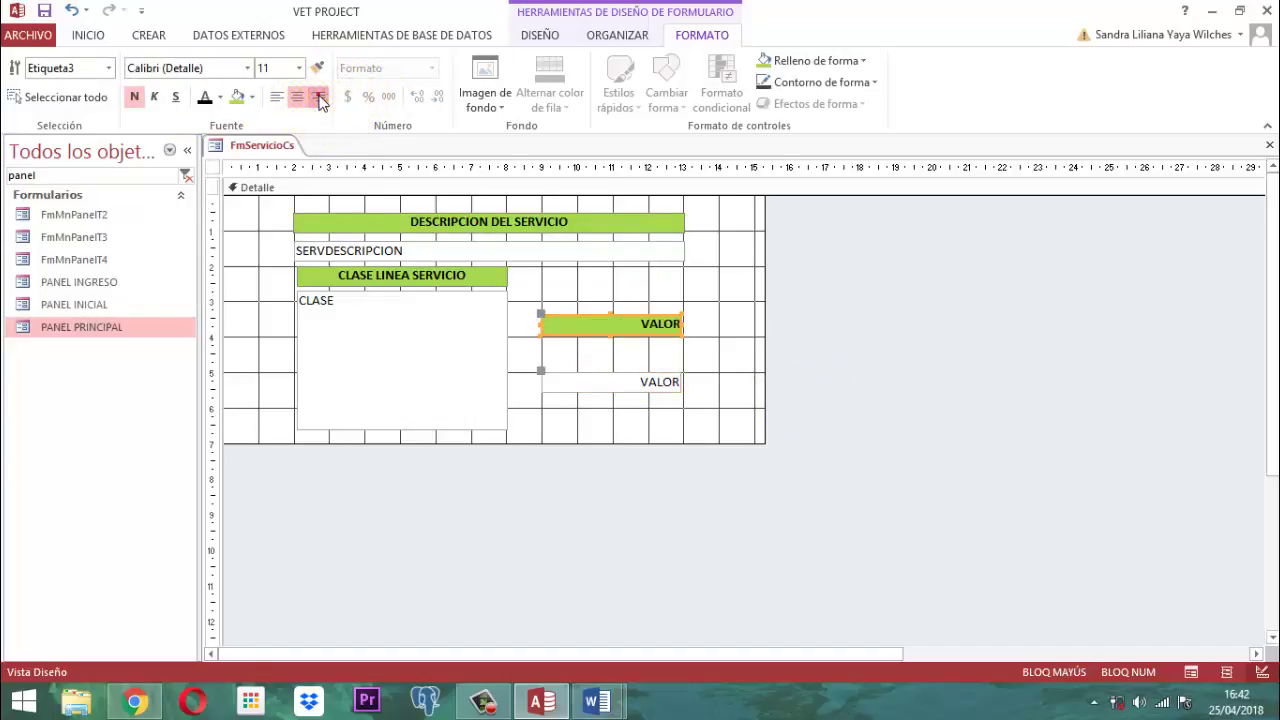
pyautogui.click(743, 330)
# Step: Make the VALOR text box taller by raising its upper edge to just below the VALOR label
pyautogui.moveTo(523, 314); pyautogui.dragTo(678, 402)
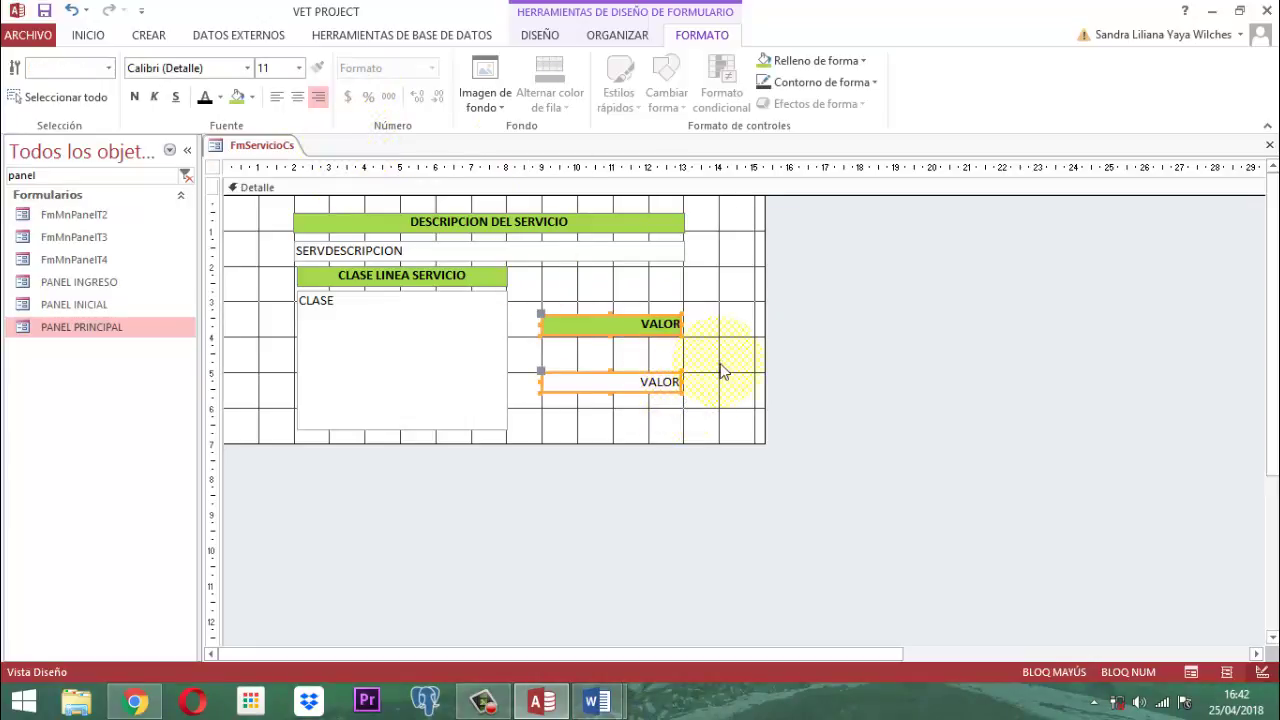
pyautogui.click(703, 373)
pyautogui.click(632, 385)
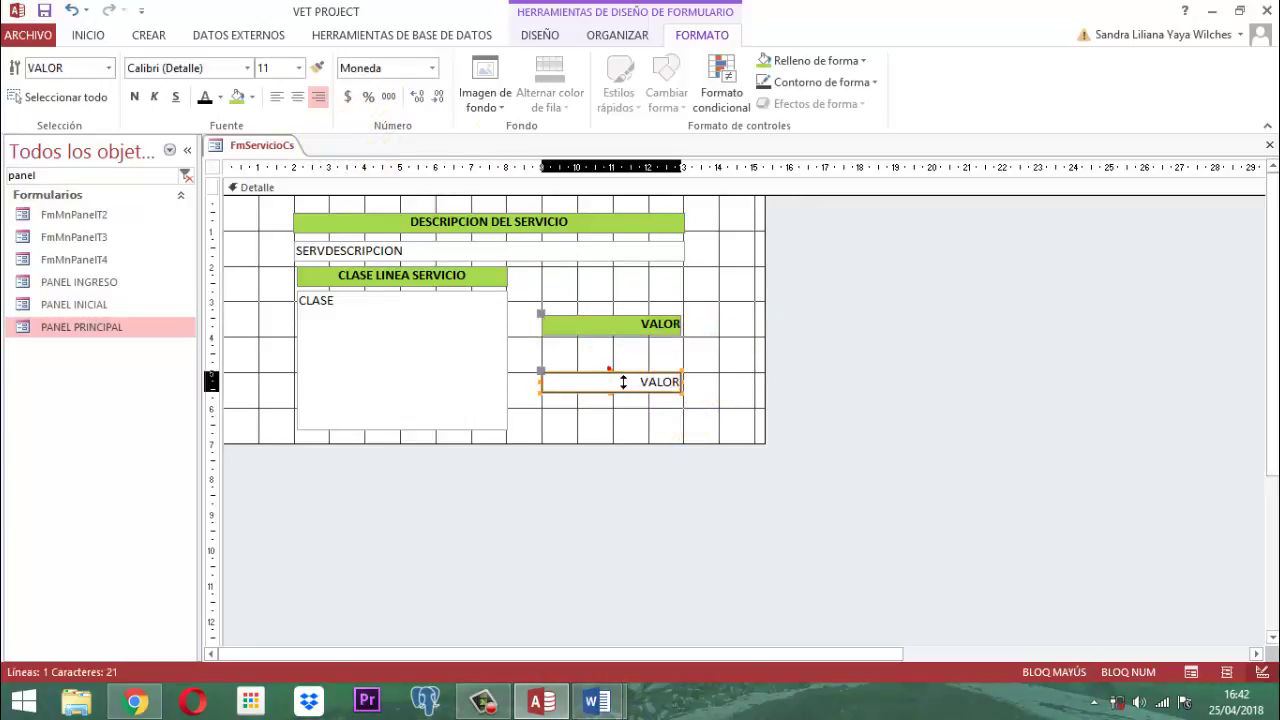
pyautogui.moveTo(620, 374); pyautogui.dragTo(605, 352)
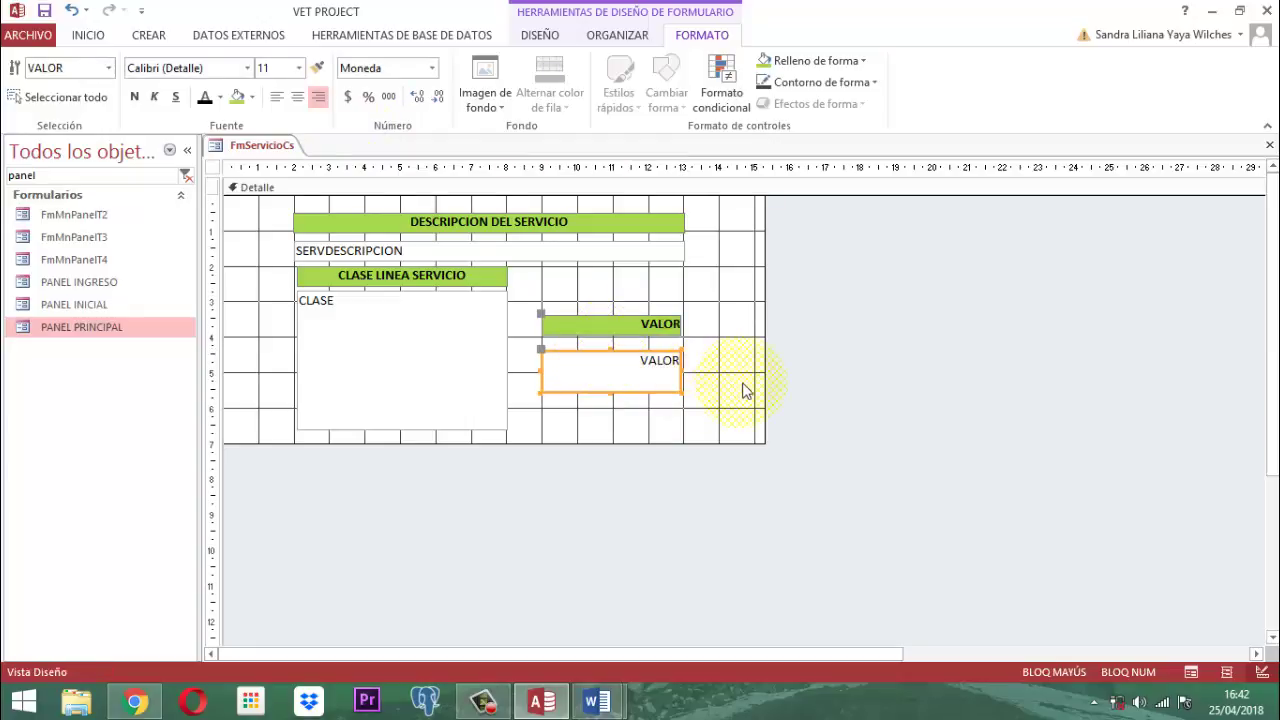
pyautogui.click(726, 373)
# Step: Set the font size of the VALOR text box to 12
pyautogui.click(672, 368)
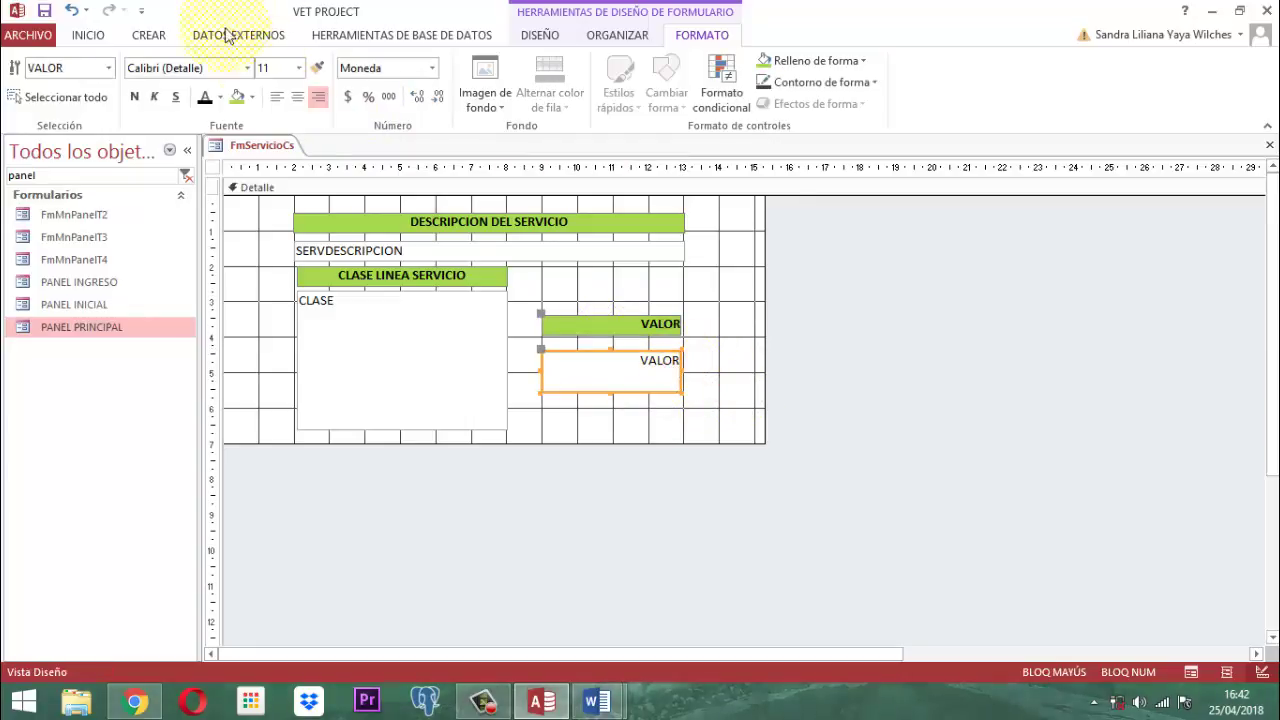
pyautogui.click(300, 68)
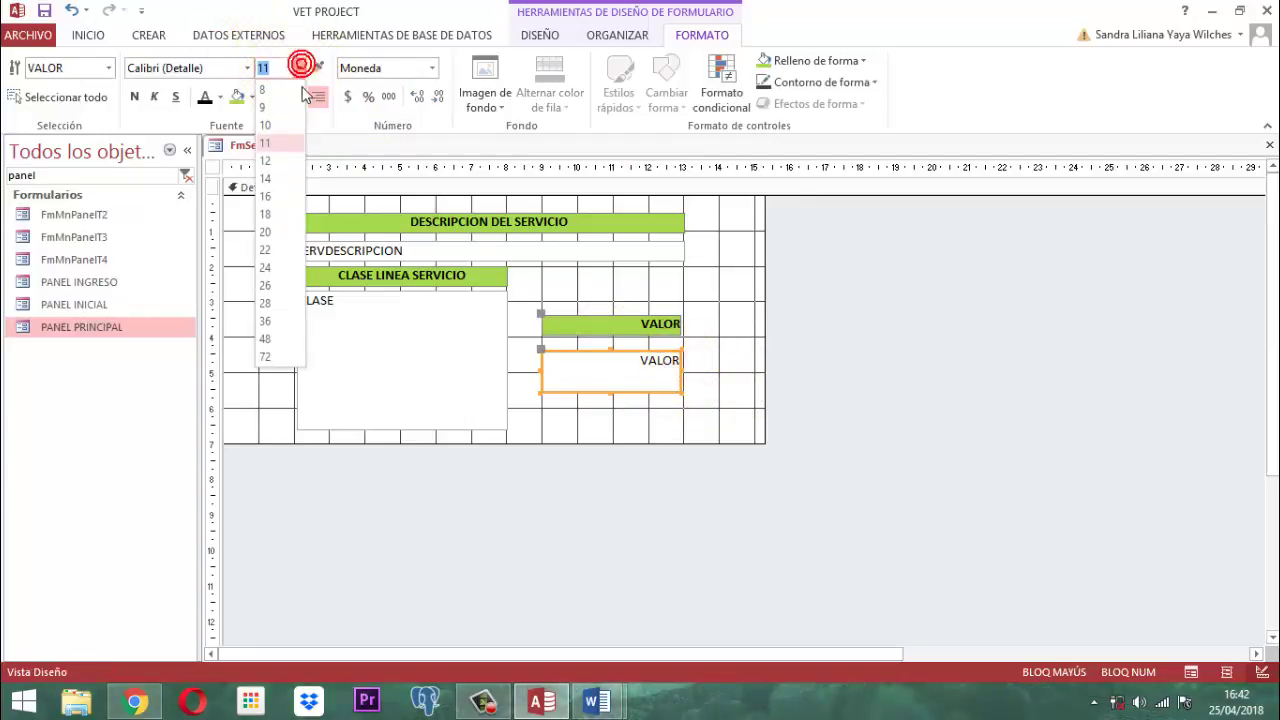
pyautogui.click(266, 161)
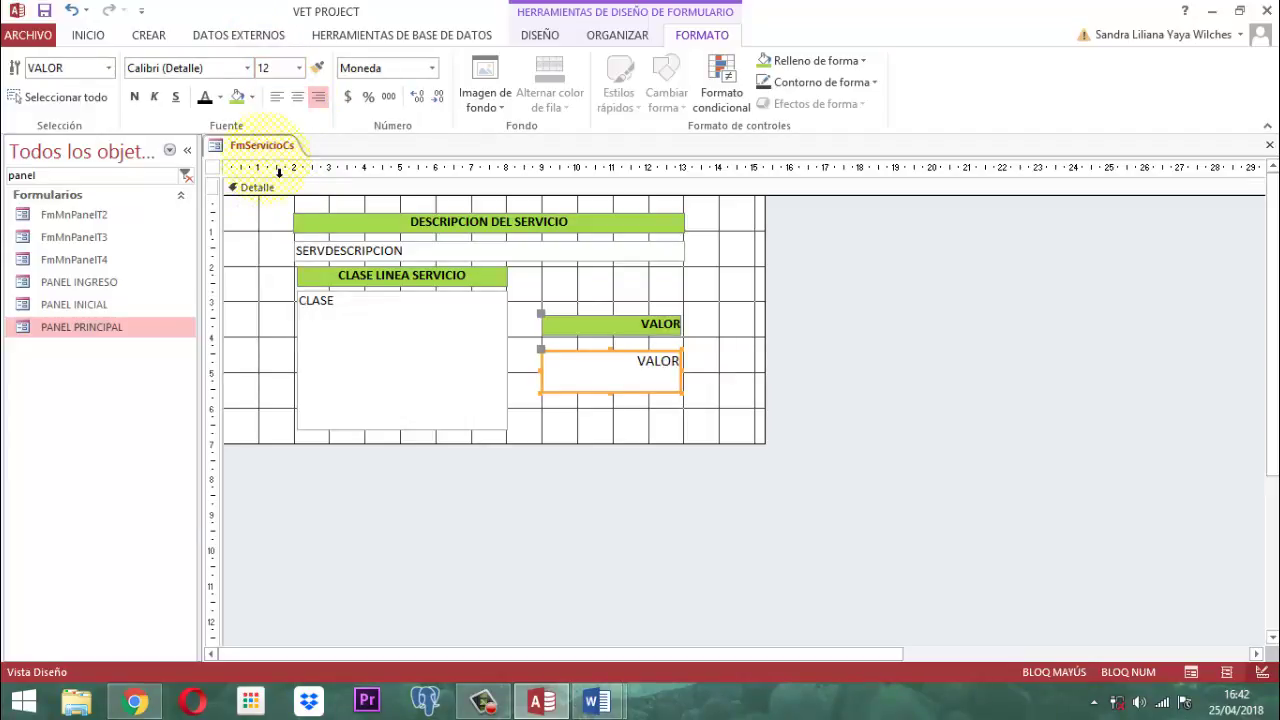
# Step: Set the VALOR text box's font size to 14 and decrease its decimal places by one
pyautogui.click(298, 68)
pyautogui.click(266, 179)
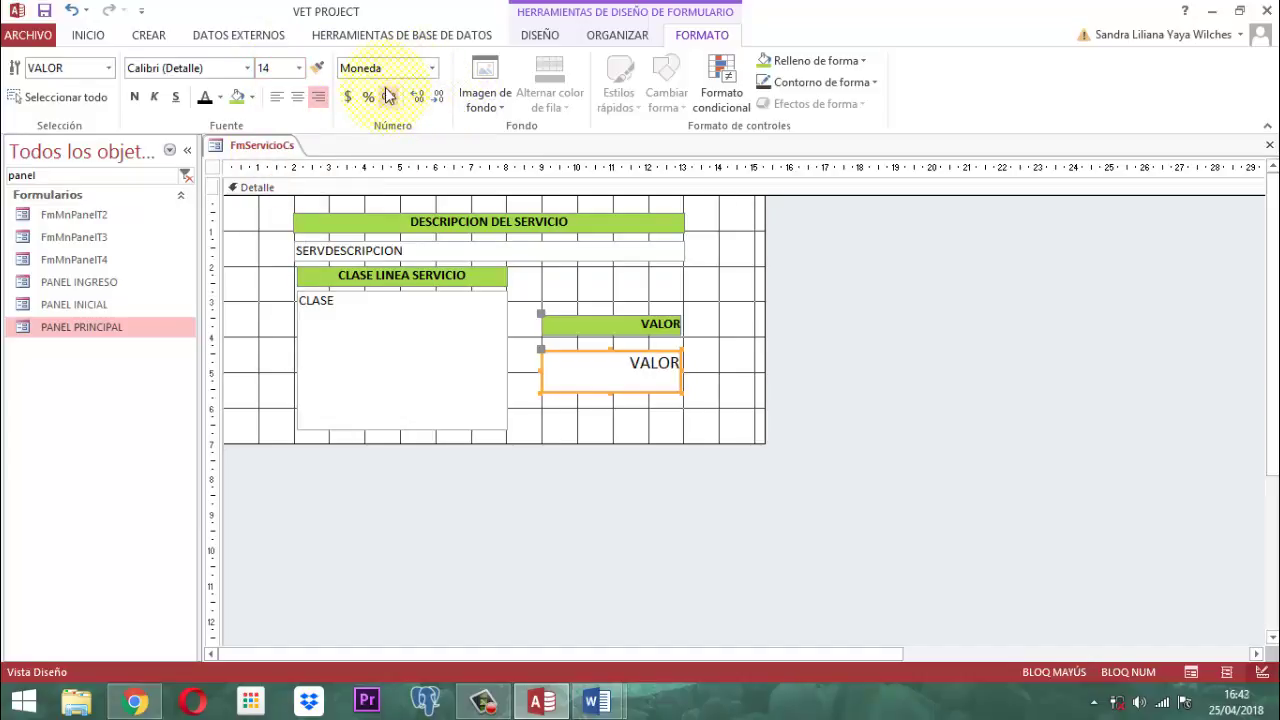
pyautogui.click(437, 100)
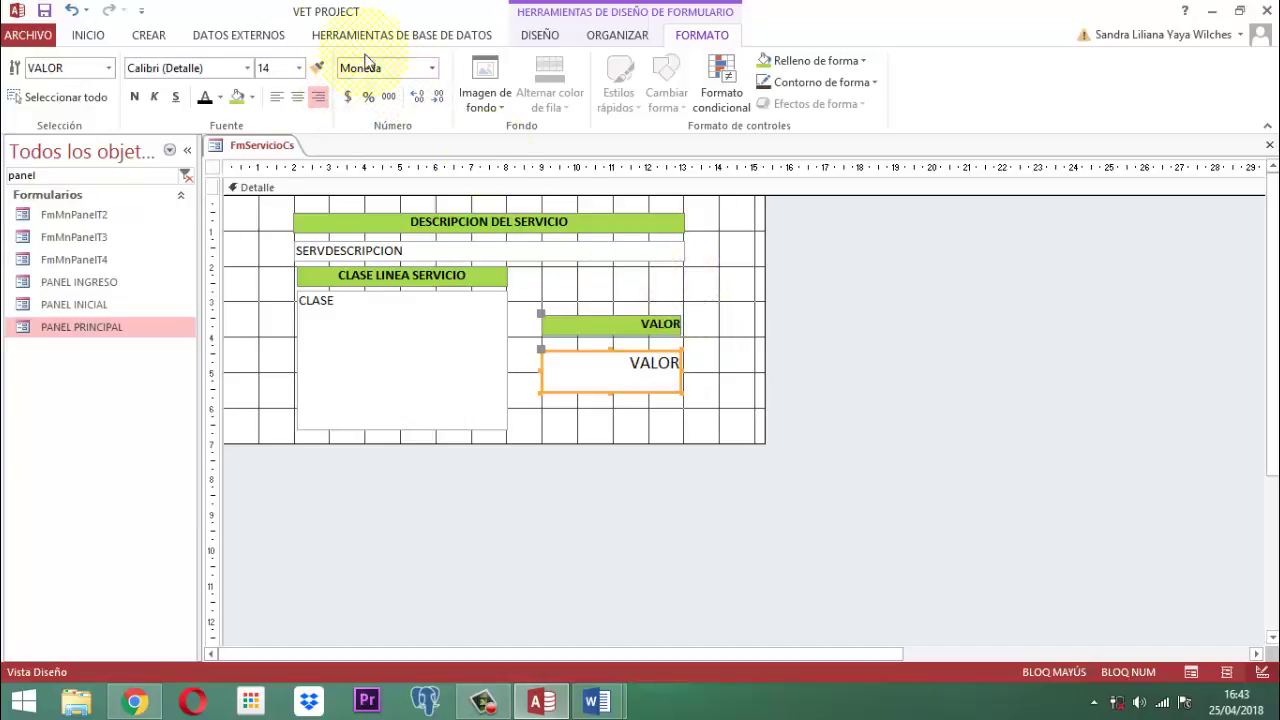
pyautogui.click(726, 335)
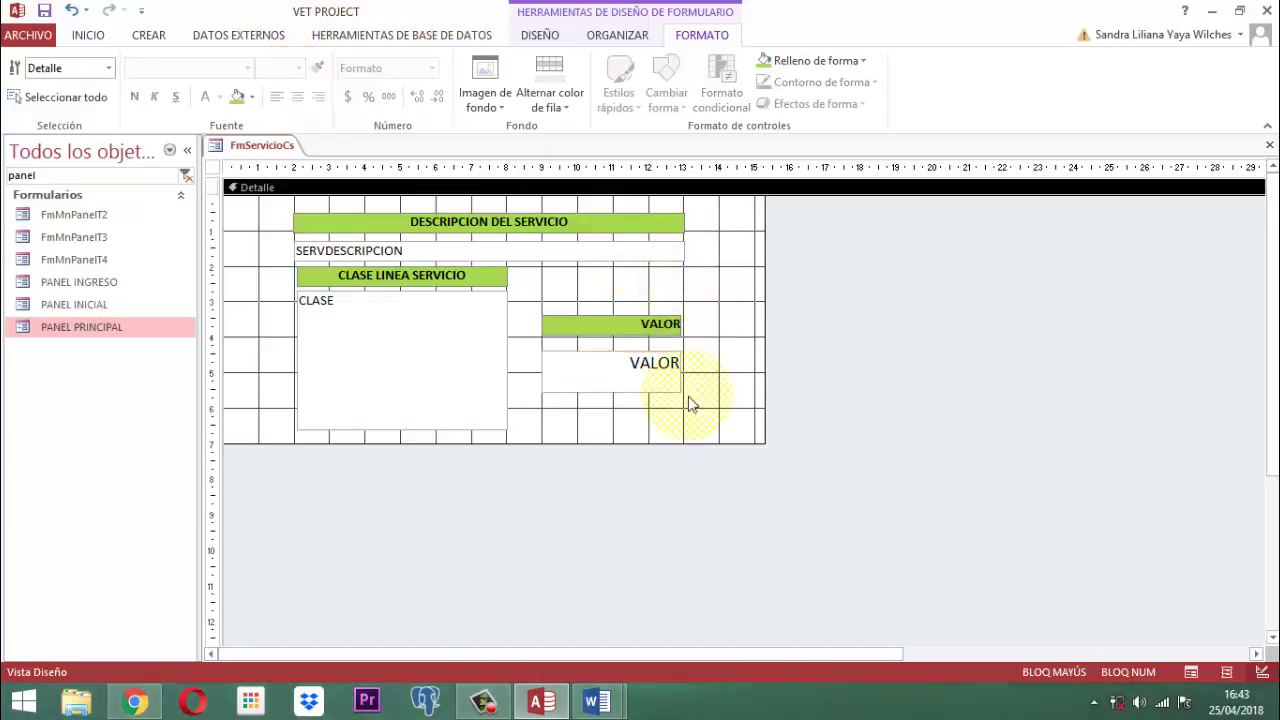
# Step: Make the text of the VALOR text box bold
pyautogui.click(646, 377)
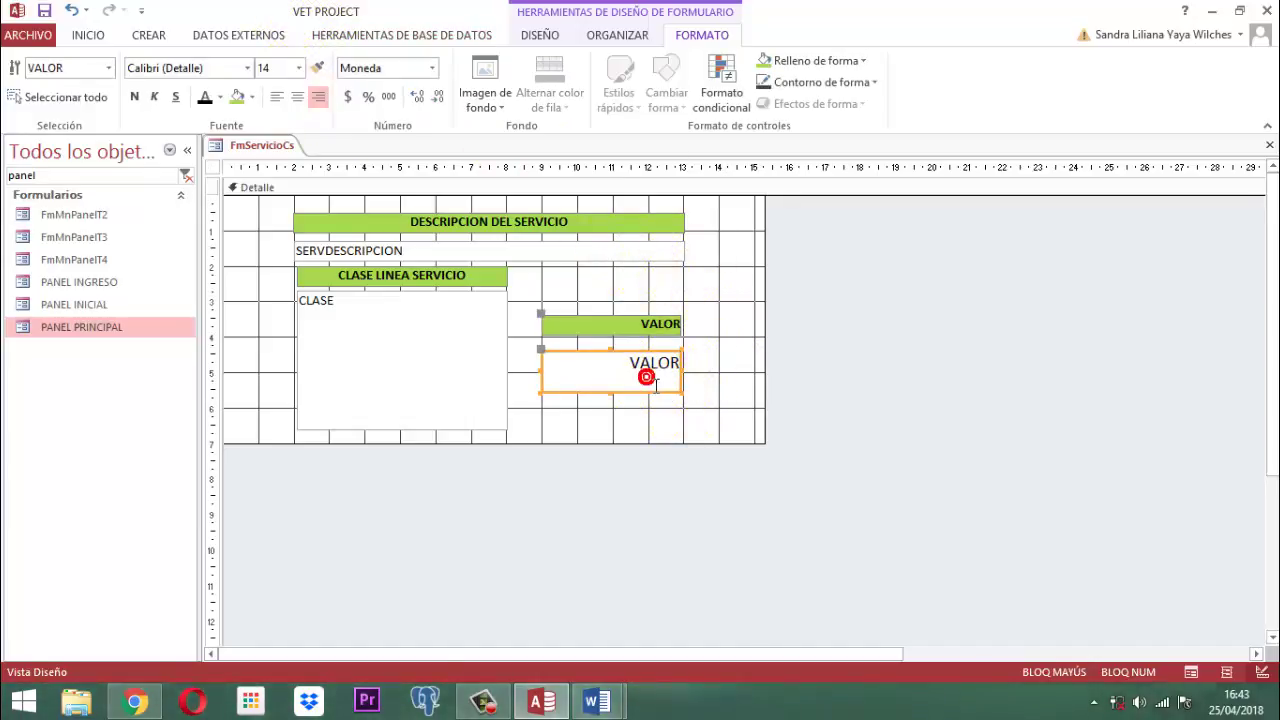
pyautogui.click(134, 98)
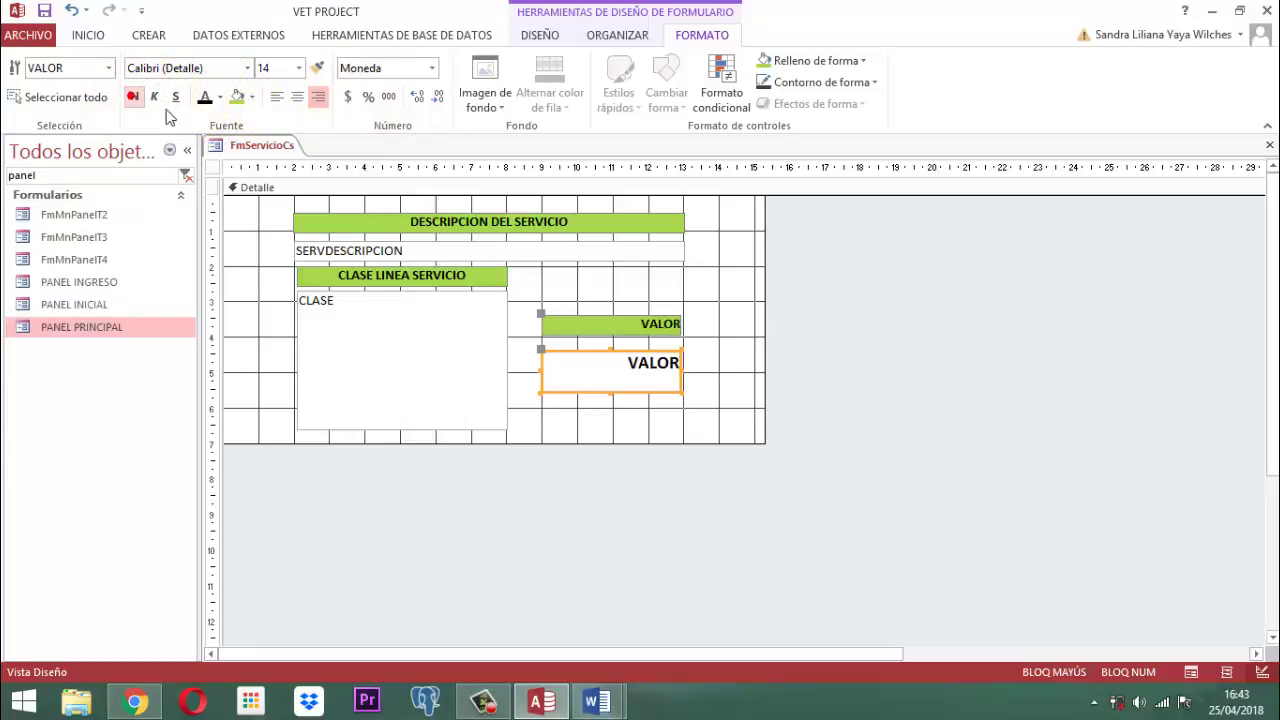
pyautogui.click(1014, 374)
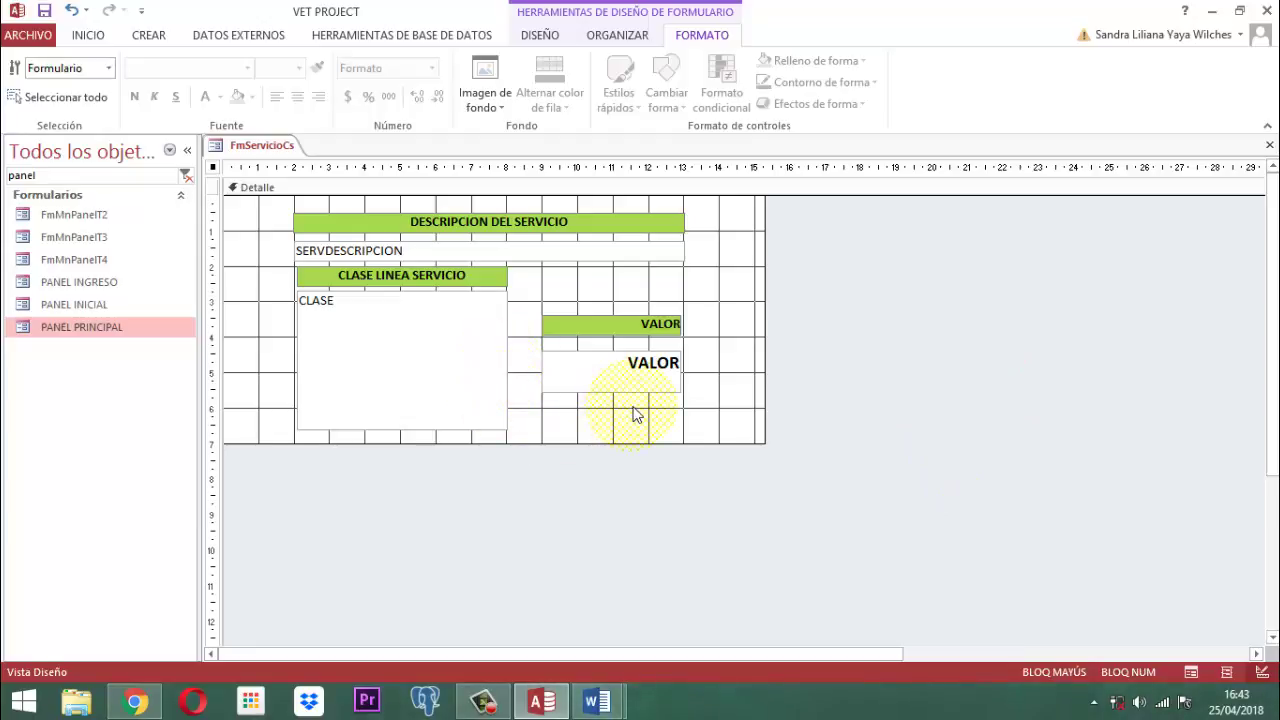
# Step: Move the VALOR label and its text box up together, nearly level with the CLASE LINEA SERVICIO label and just below SERVDESCRIPCION
pyautogui.click(540, 37)
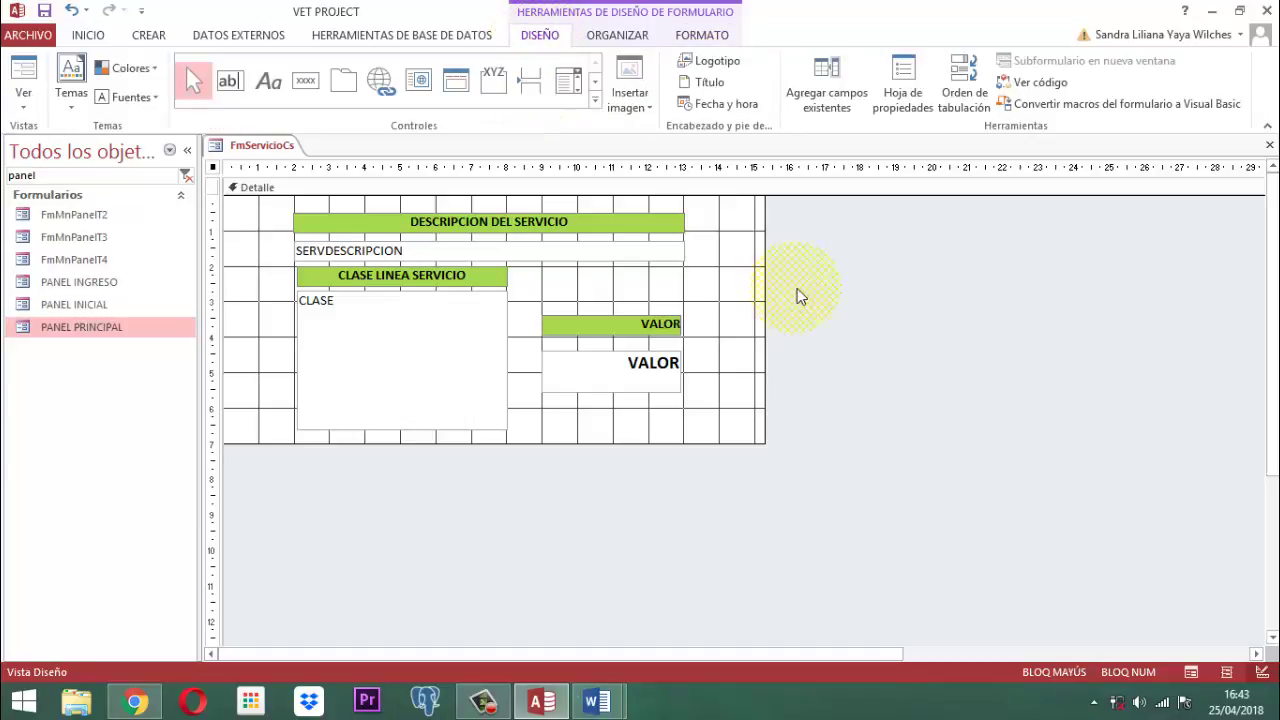
pyautogui.moveTo(708, 406); pyautogui.dragTo(586, 305)
pyautogui.press('Up')
pyautogui.press('Up')
pyautogui.press('Up')
pyautogui.press('Up')
pyautogui.press('Up')
pyautogui.press('Up')
pyautogui.press('Up')
pyautogui.press('Up')
pyautogui.press('Up')
pyautogui.press('Up')
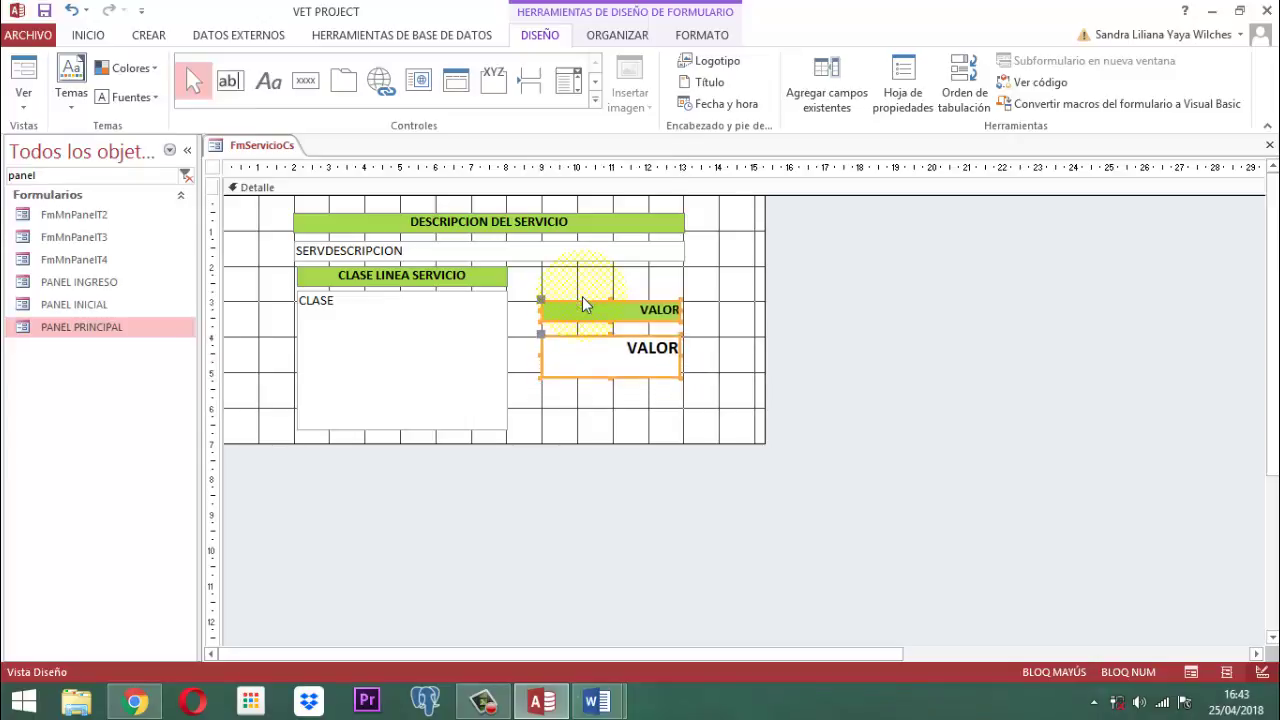
pyautogui.press('Up')
pyautogui.press('Up')
pyautogui.press('Up')
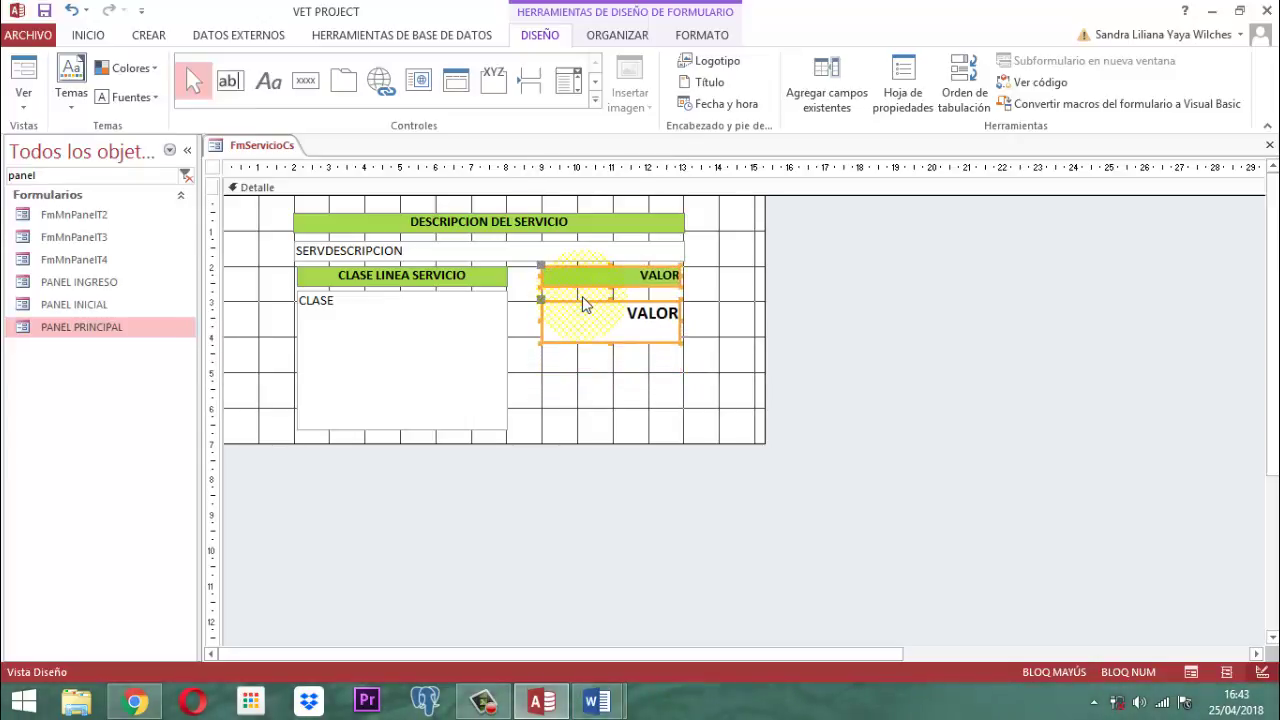
pyautogui.press('Down')
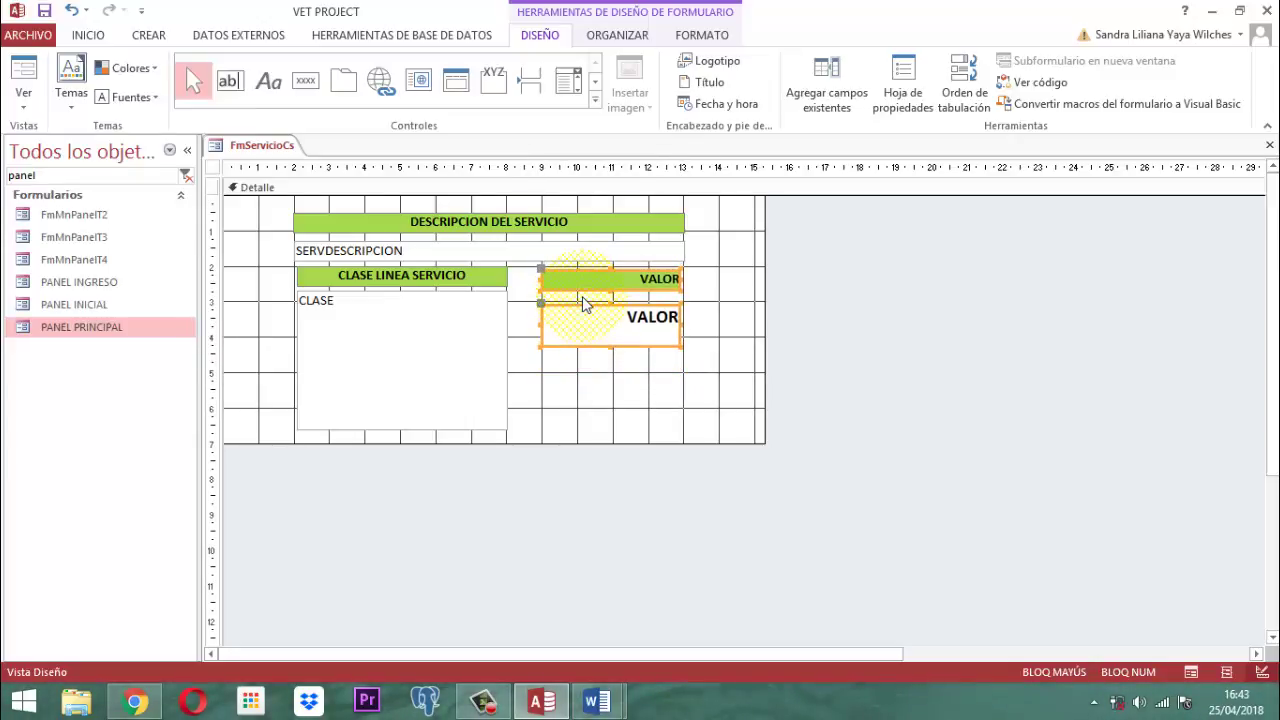
pyautogui.click(931, 290)
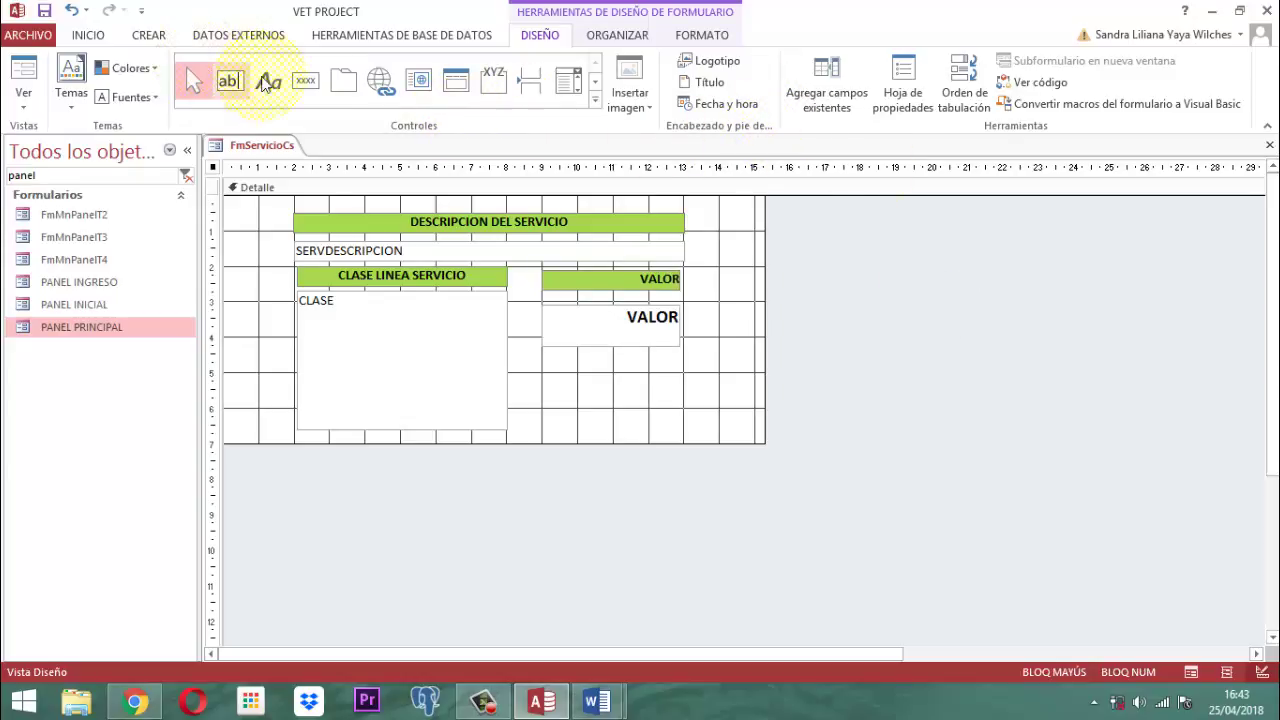
# Step: Add a command button below the VALOR text box with the record operation Guardar registro and the Guardar registro image
pyautogui.click(306, 80)
pyautogui.click(623, 385)
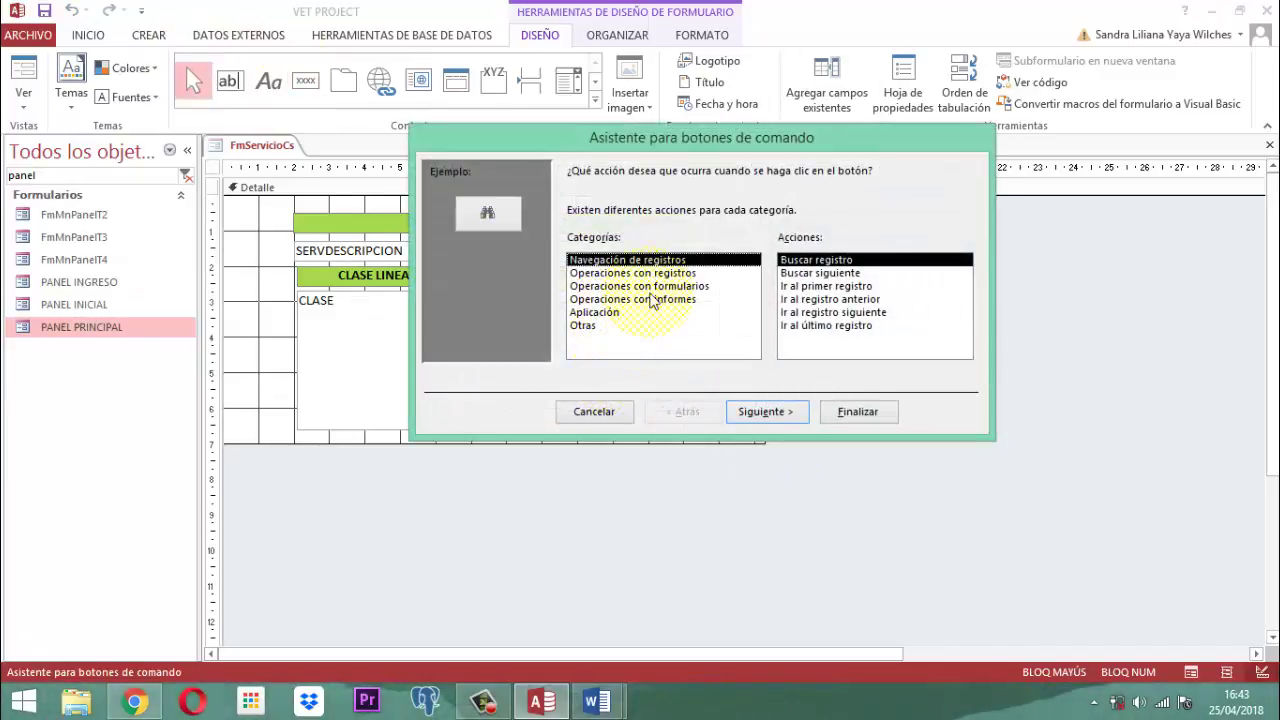
pyautogui.click(652, 275)
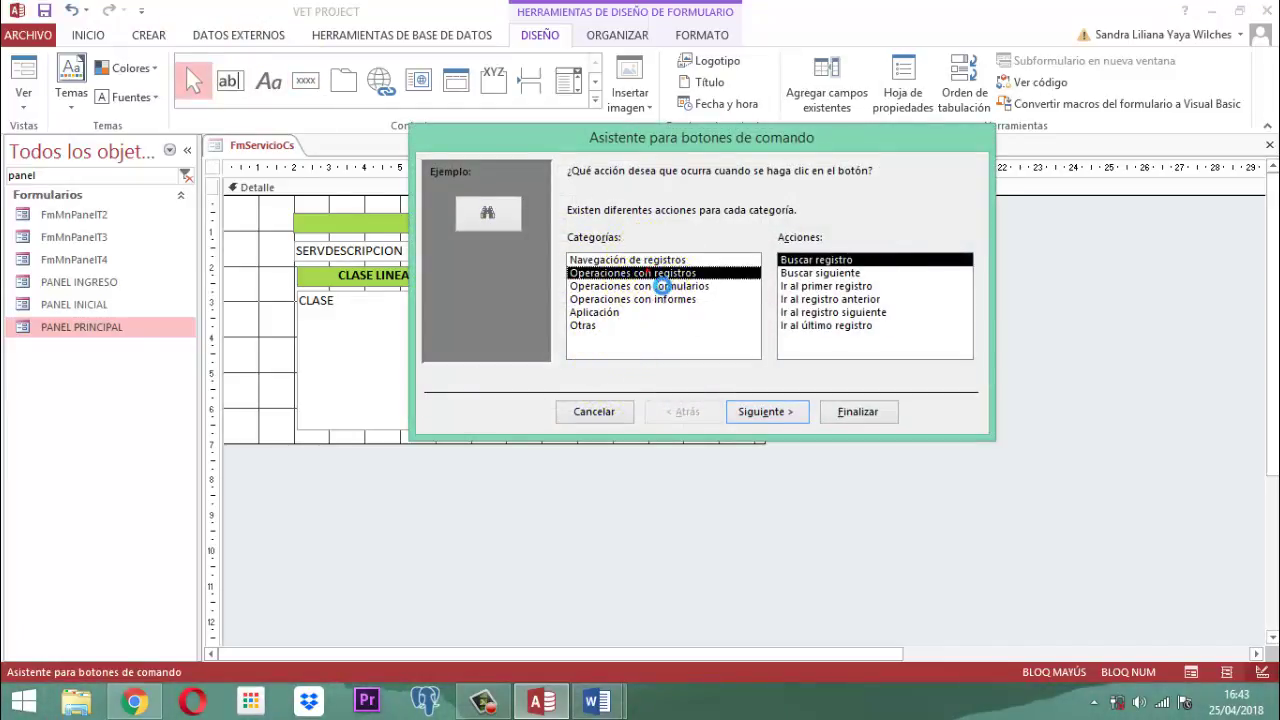
pyautogui.click(799, 316)
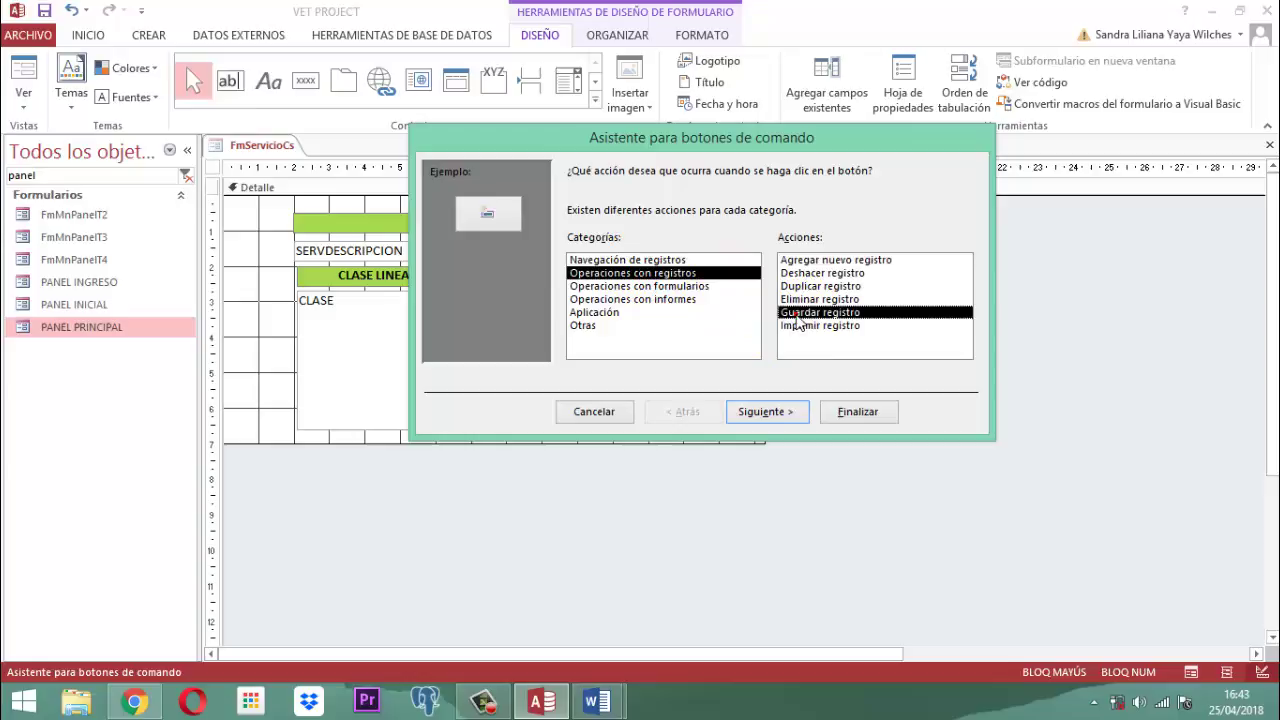
pyautogui.click(770, 412)
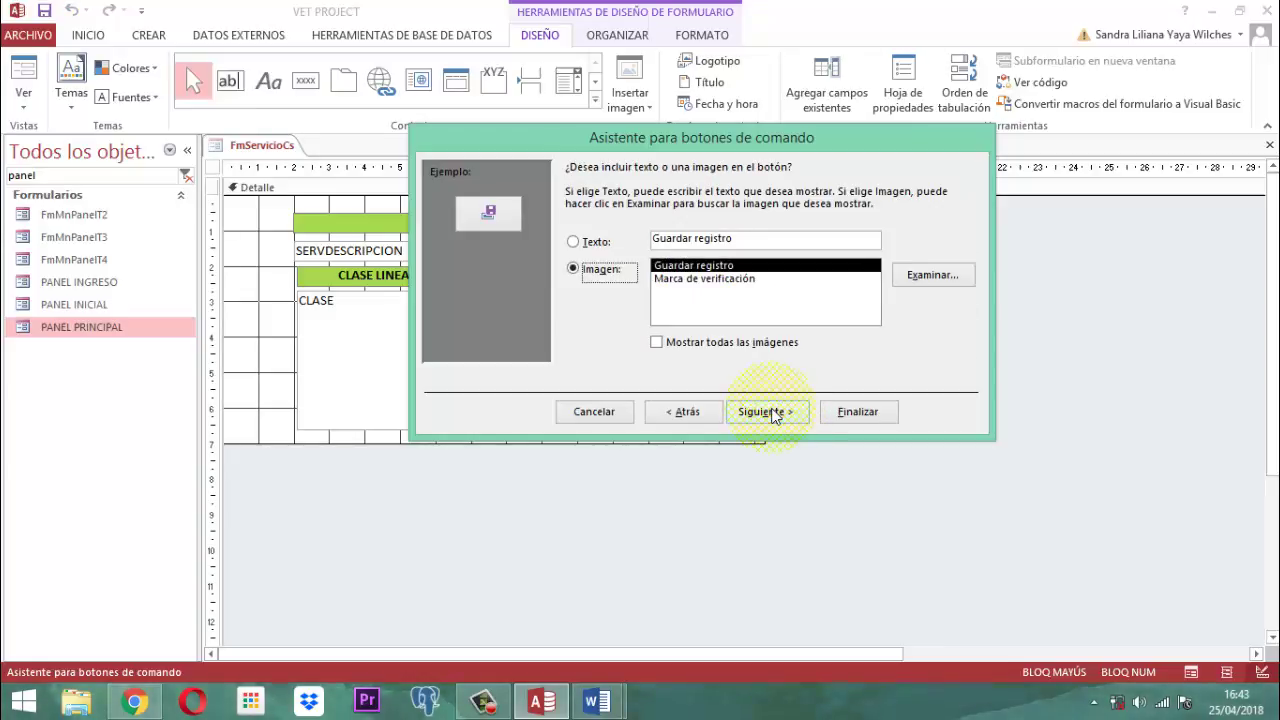
pyautogui.click(772, 413)
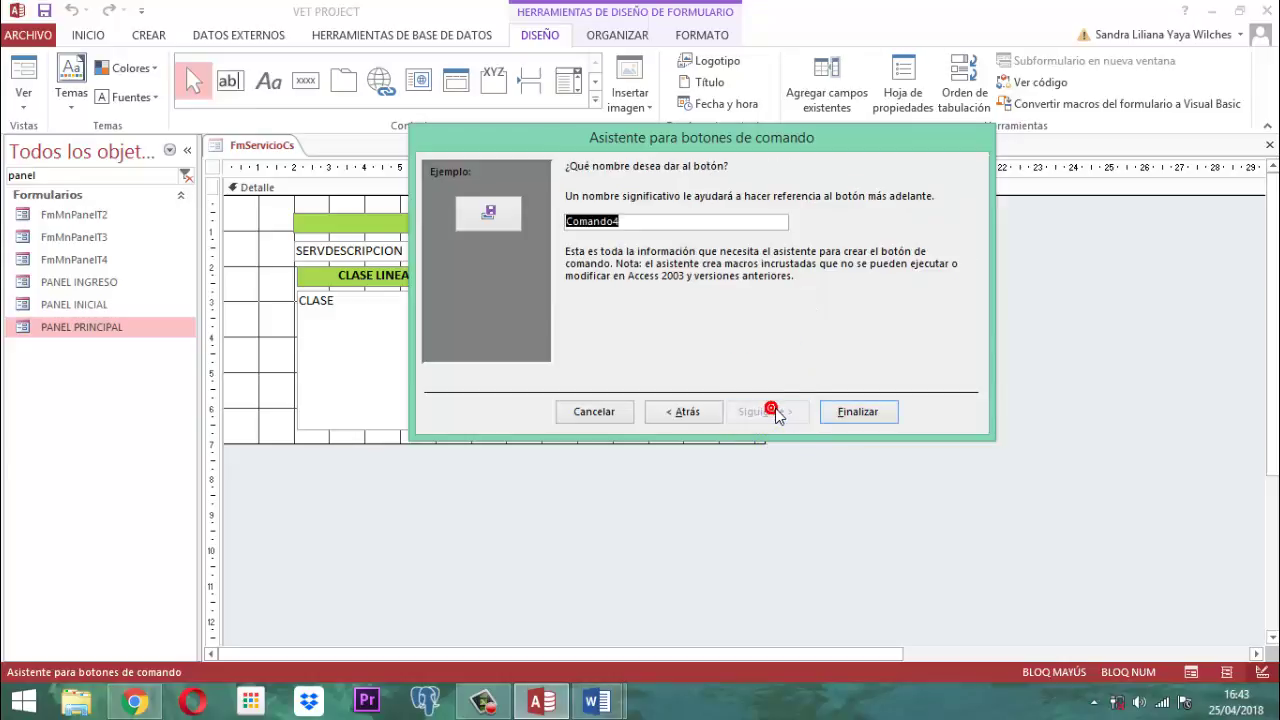
pyautogui.click(840, 412)
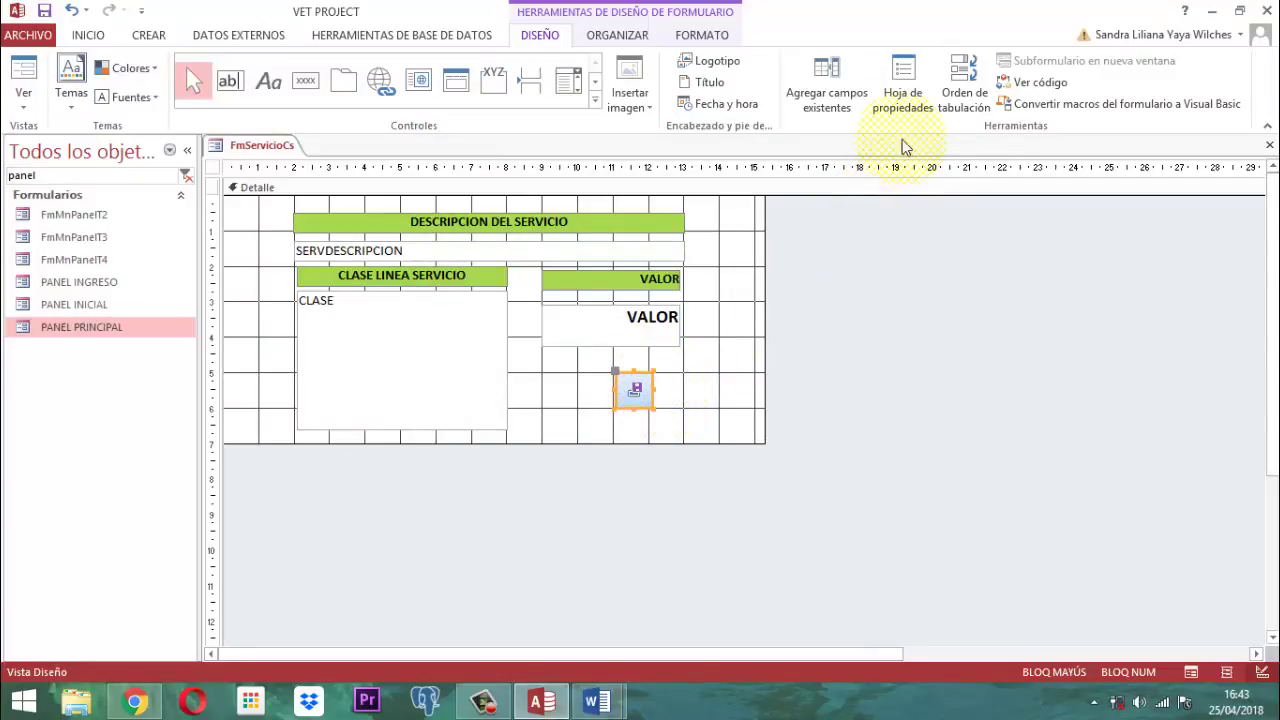
# Step: Set the new save button's Título property to "Guardar Dato"
pyautogui.click(903, 88)
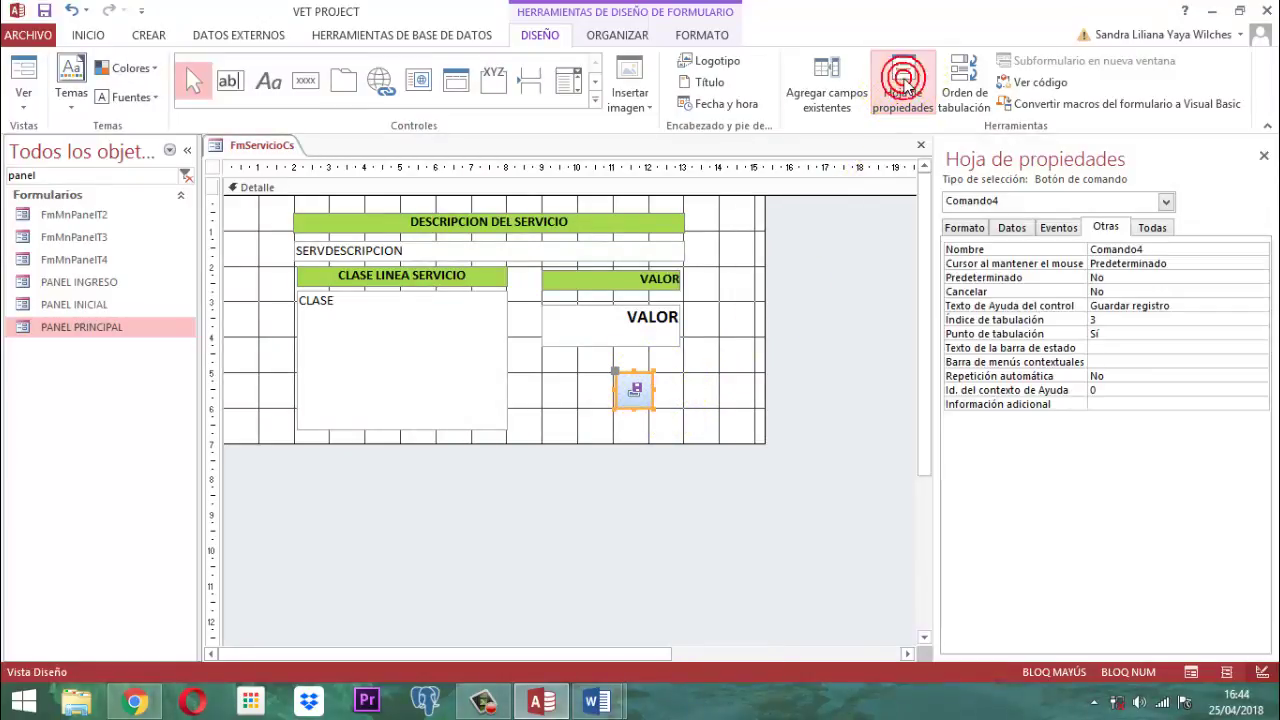
pyautogui.click(955, 230)
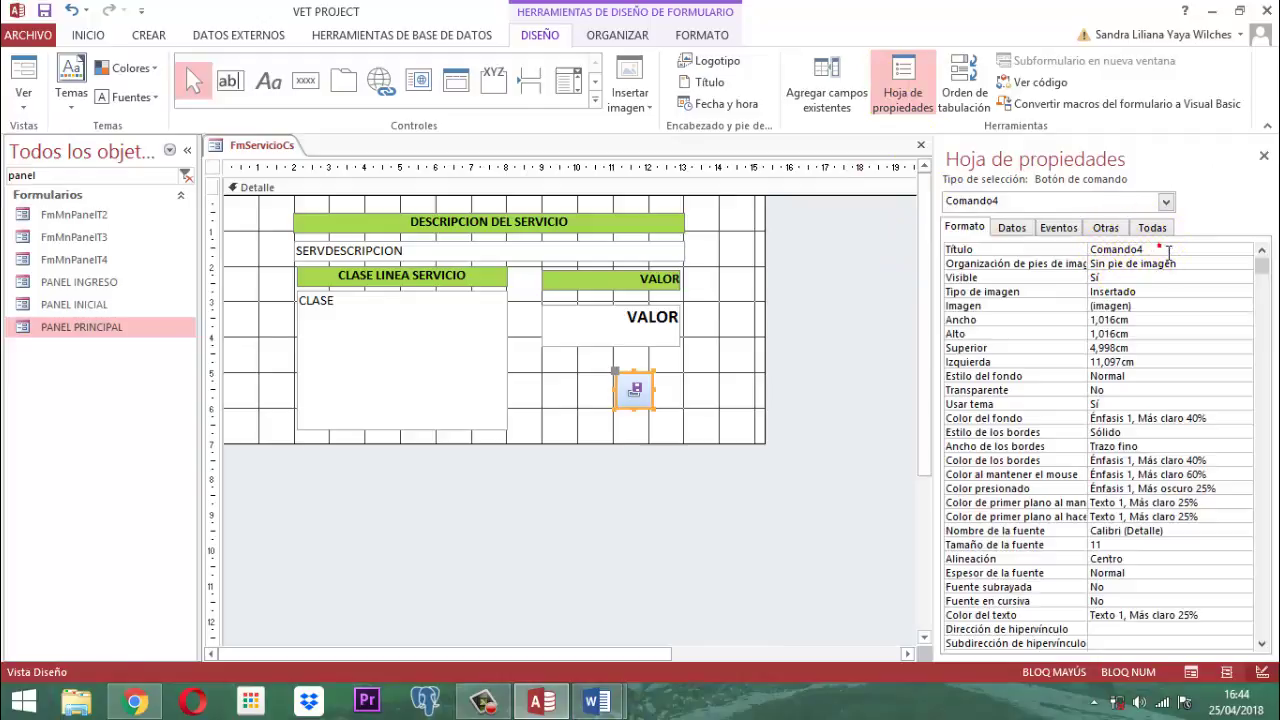
pyautogui.doubleClick(1158, 249)
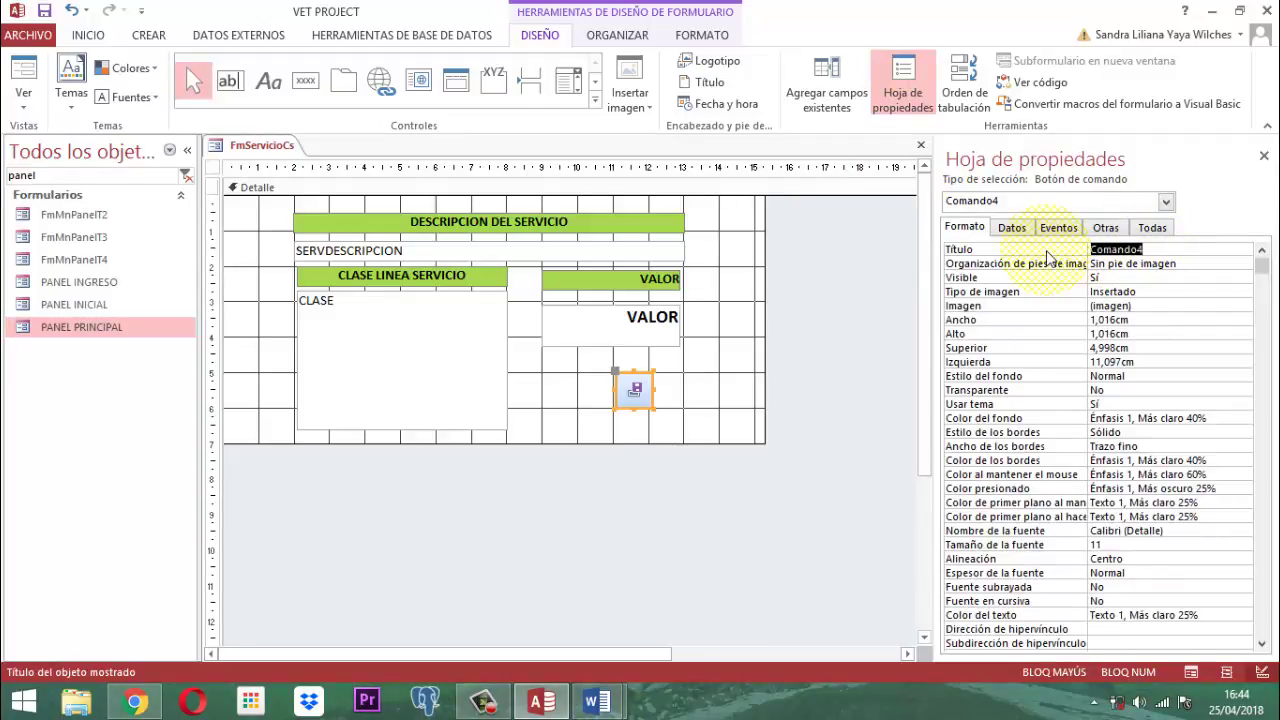
pyautogui.write('gU')
pyautogui.press('BackSpace')
pyautogui.press('capslock')
pyautogui.write('u')
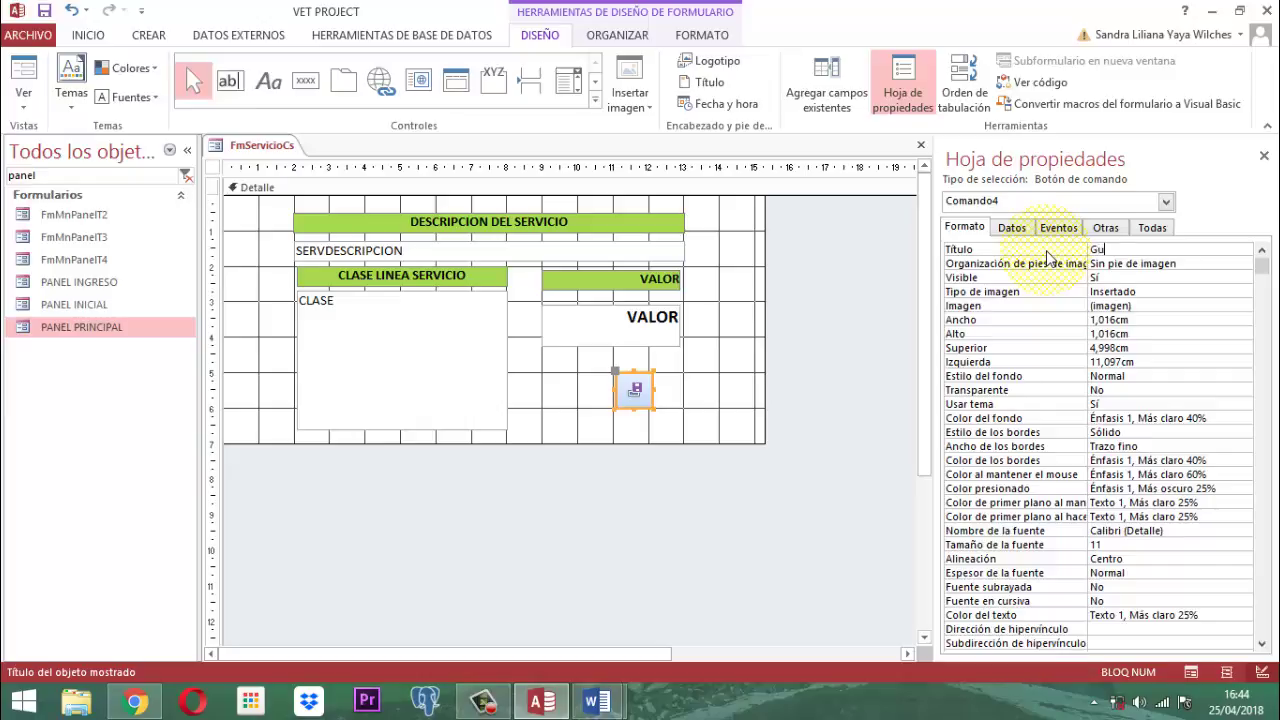
pyautogui.write('ardar Dato')
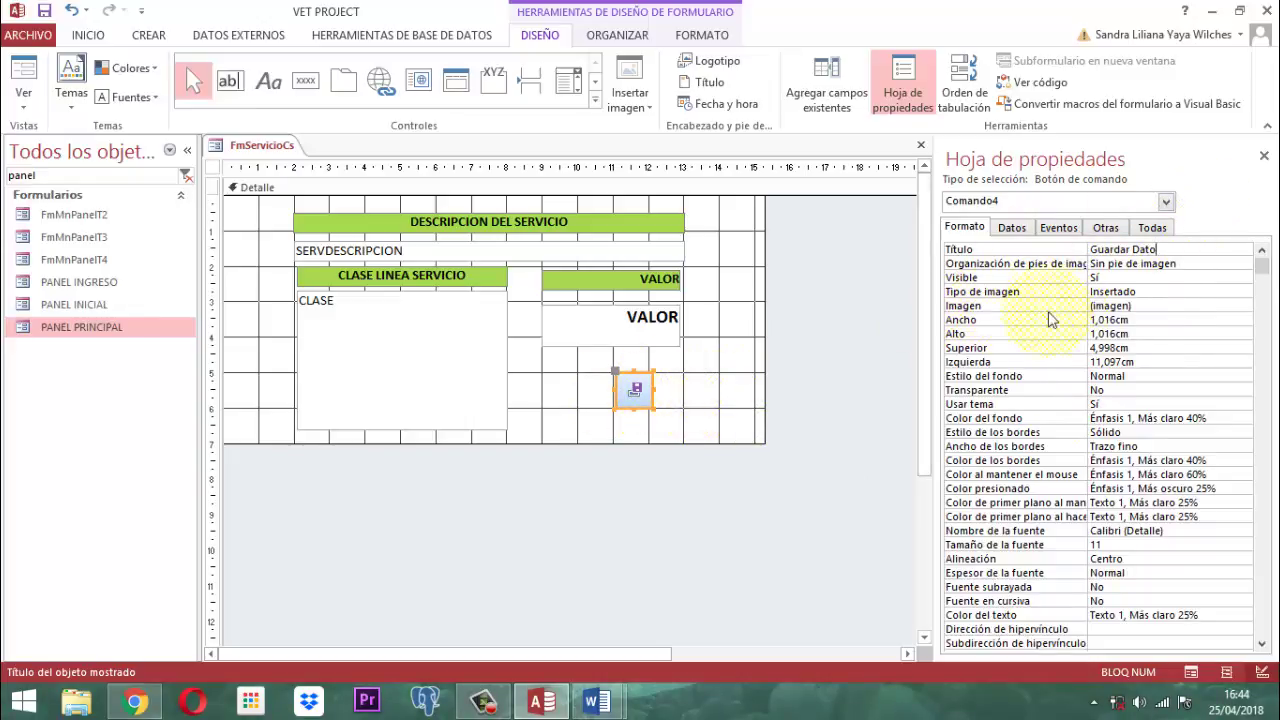
# Step: Set the save button's picture caption arrangement to Derecha and close the property sheet
pyautogui.click(1200, 264)
pyautogui.click(1244, 264)
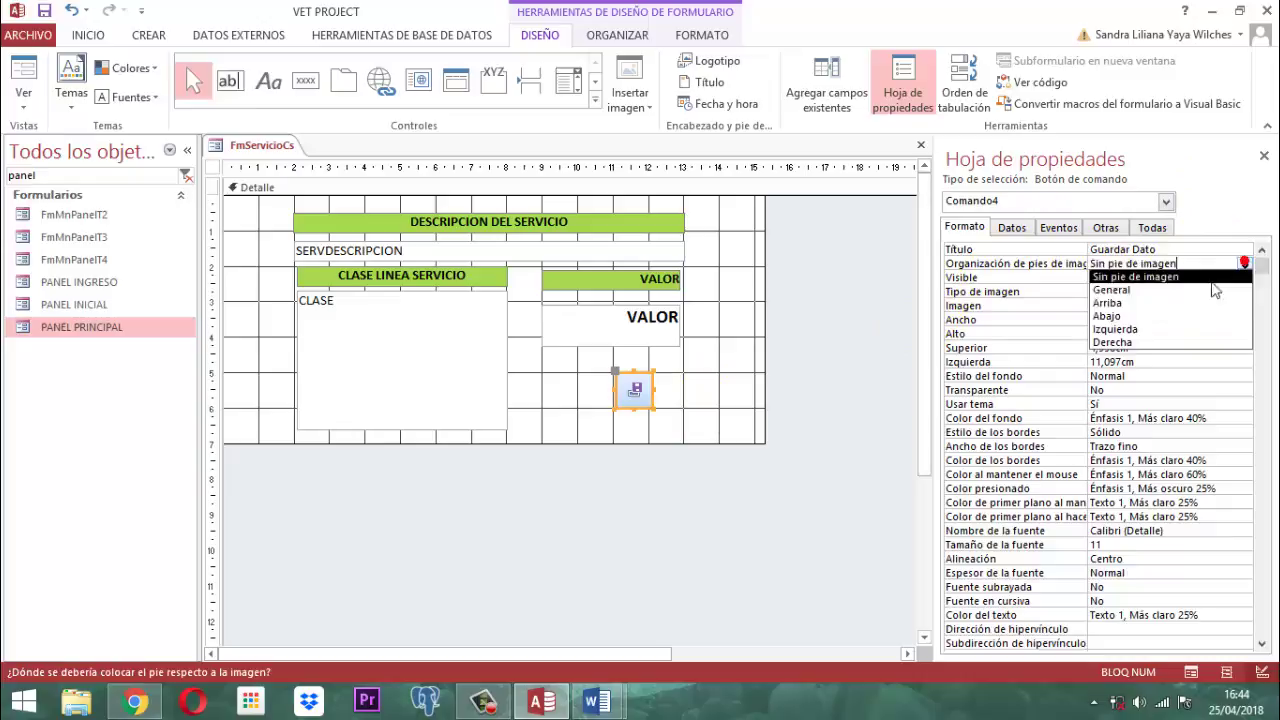
pyautogui.press('Escape')
pyautogui.click(1097, 345)
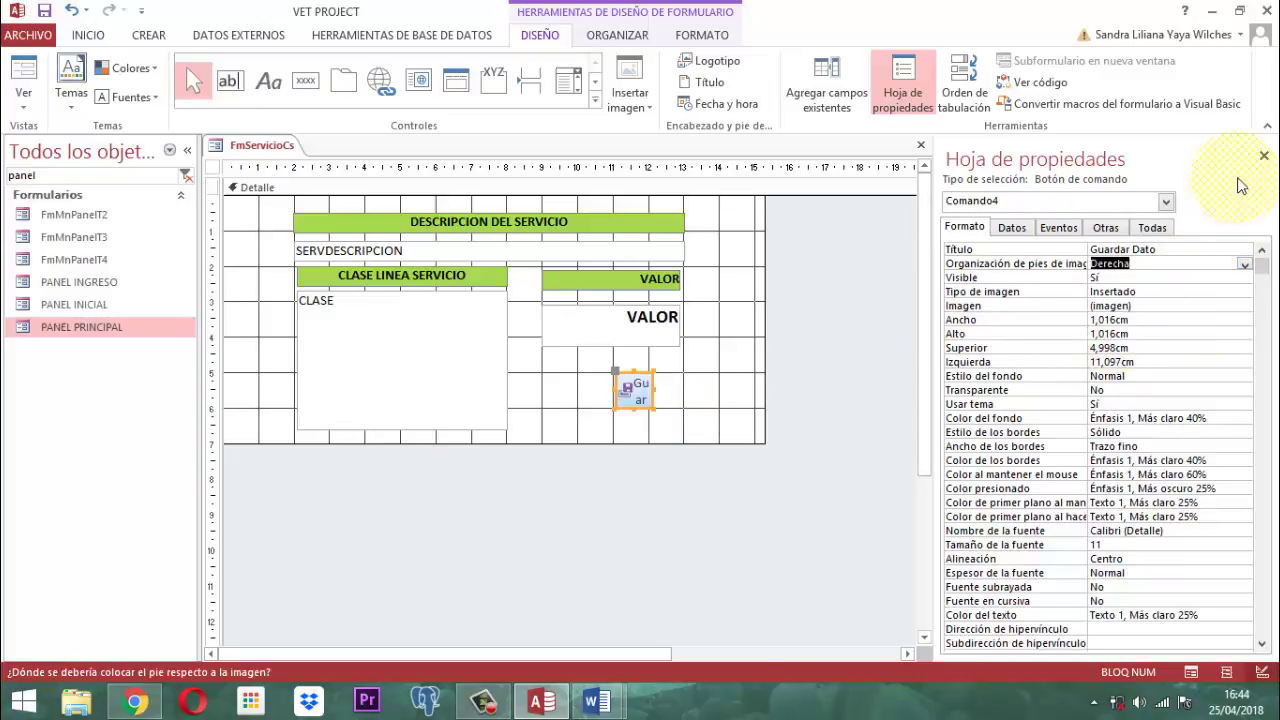
pyautogui.click(1264, 155)
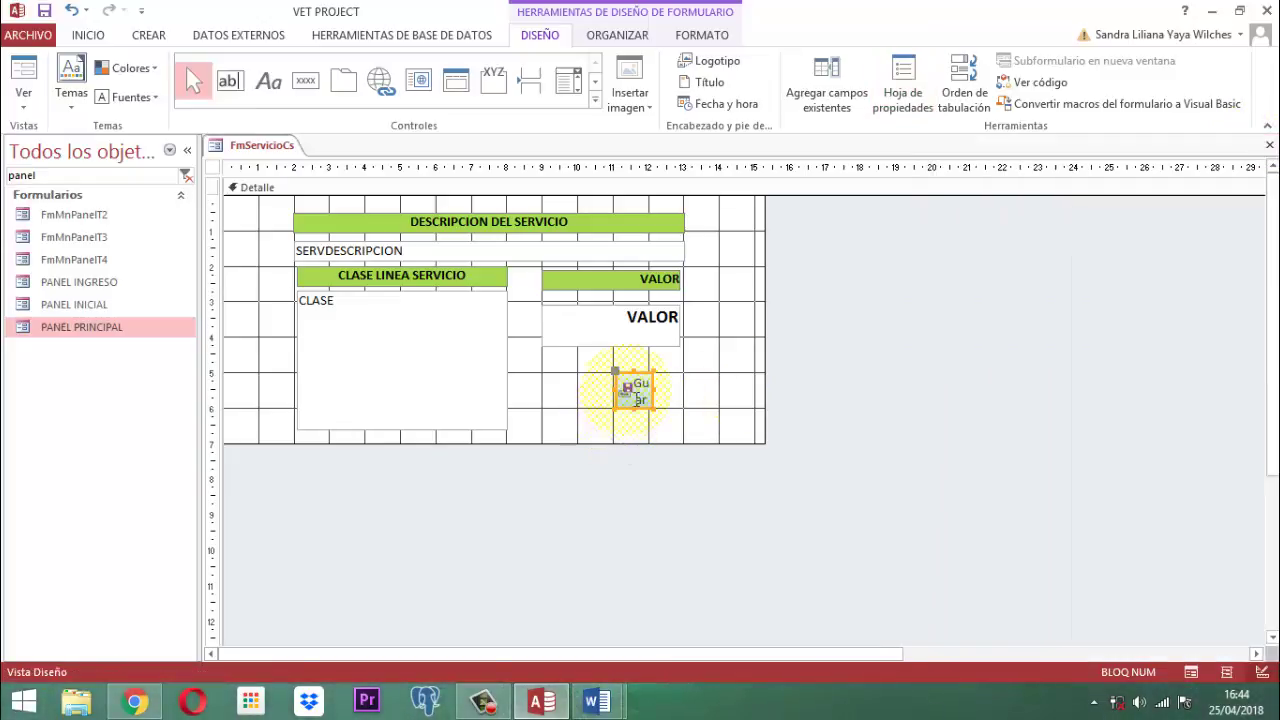
# Step: Resize the save button to the width of the VALOR text box using Ajustar al más ancho
pyautogui.click(820, 371)
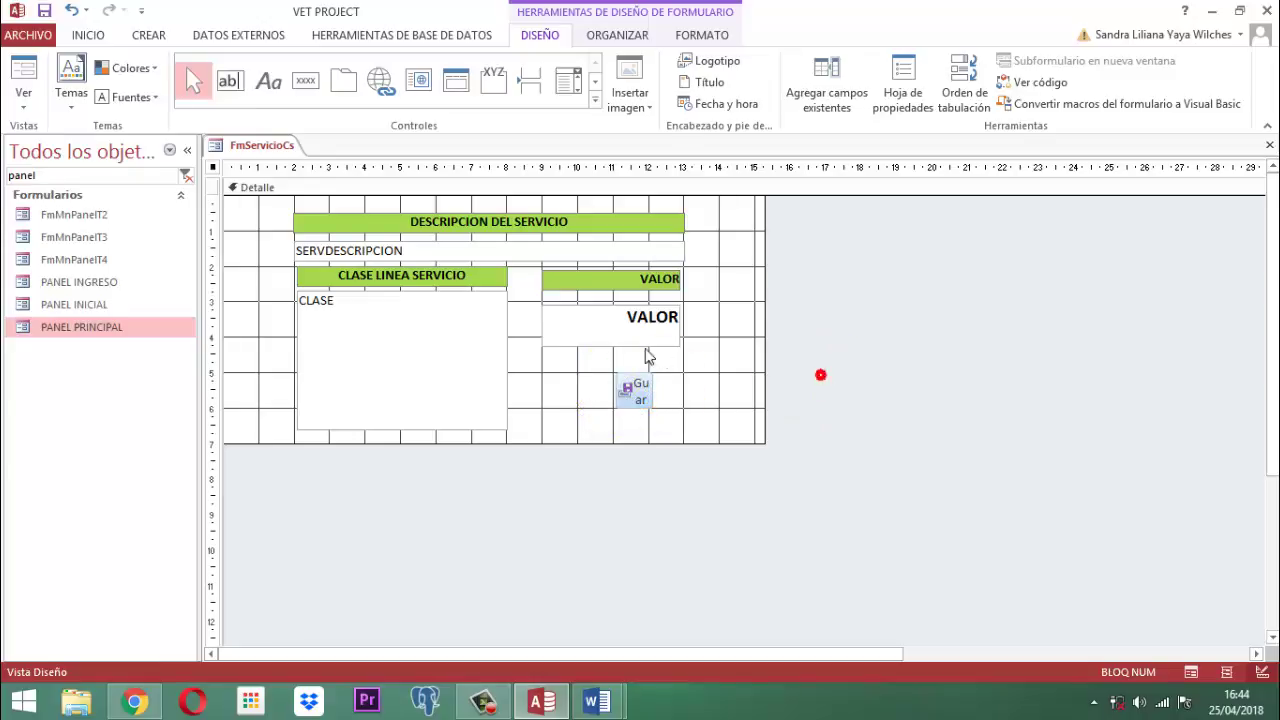
pyautogui.click(630, 345)
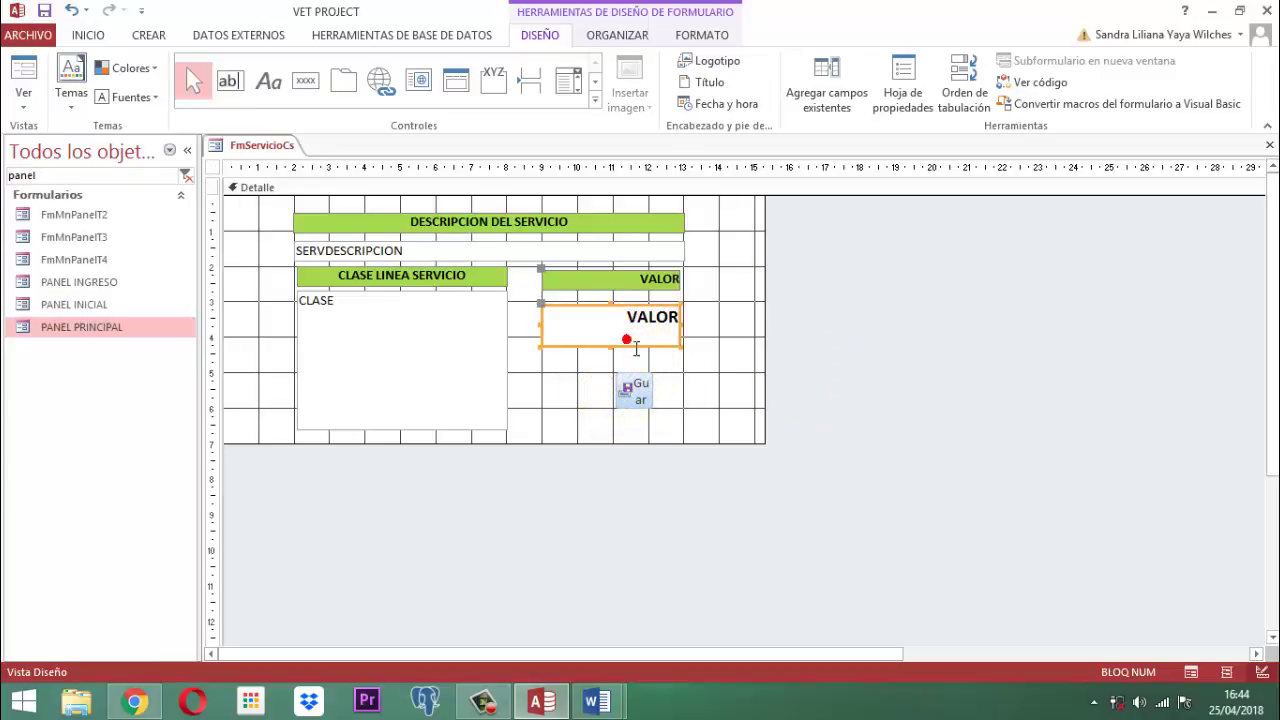
pyautogui.keyDown('shift'); pyautogui.click(637, 395); pyautogui.keyUp('shift')
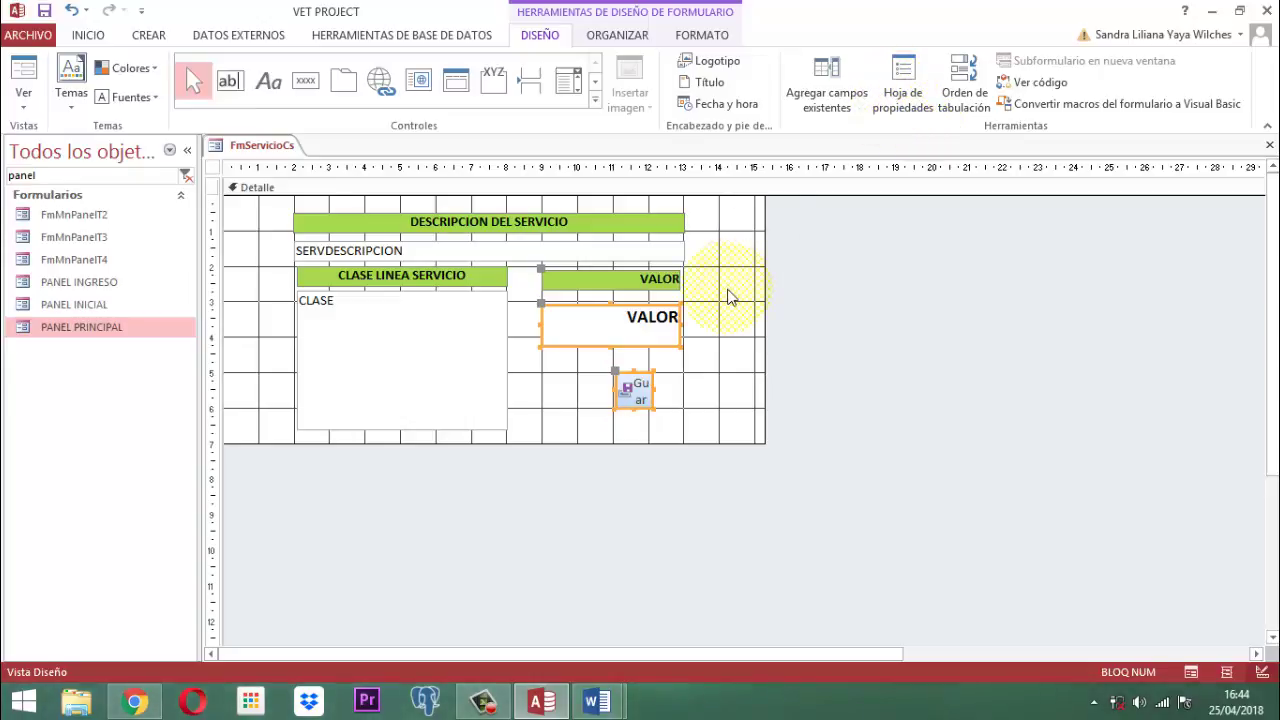
pyautogui.click(616, 35)
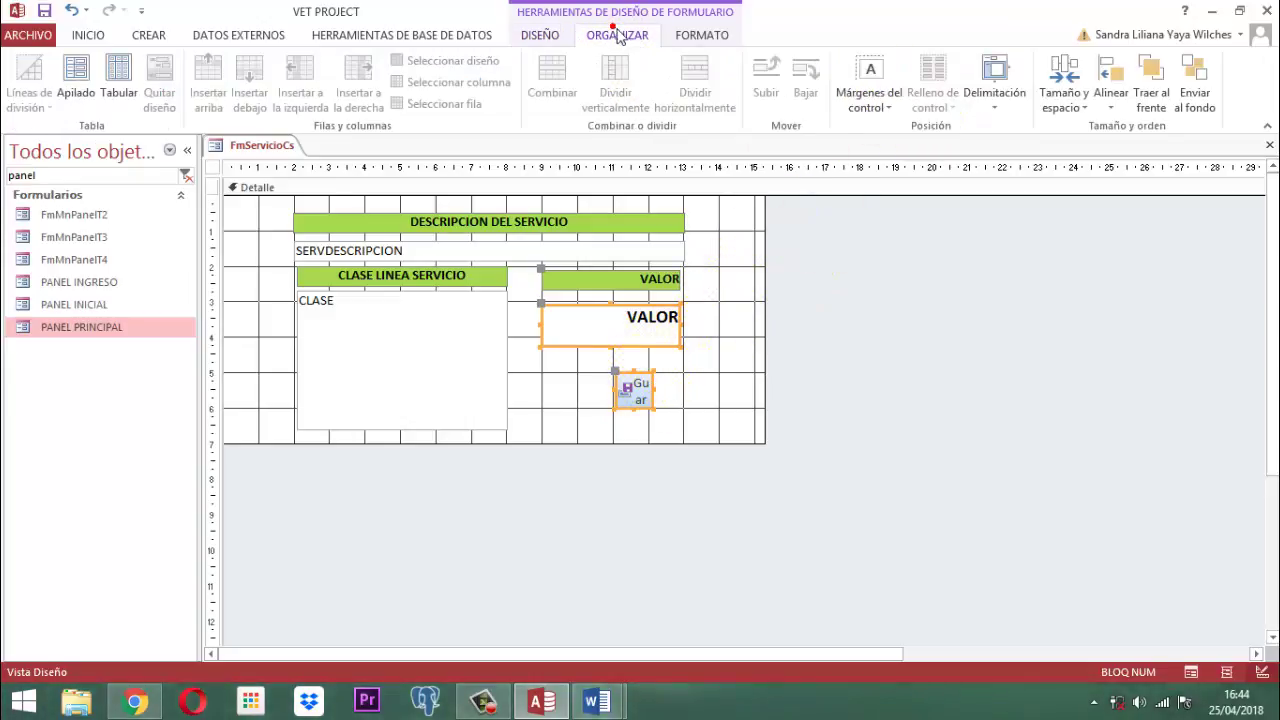
pyautogui.click(1064, 105)
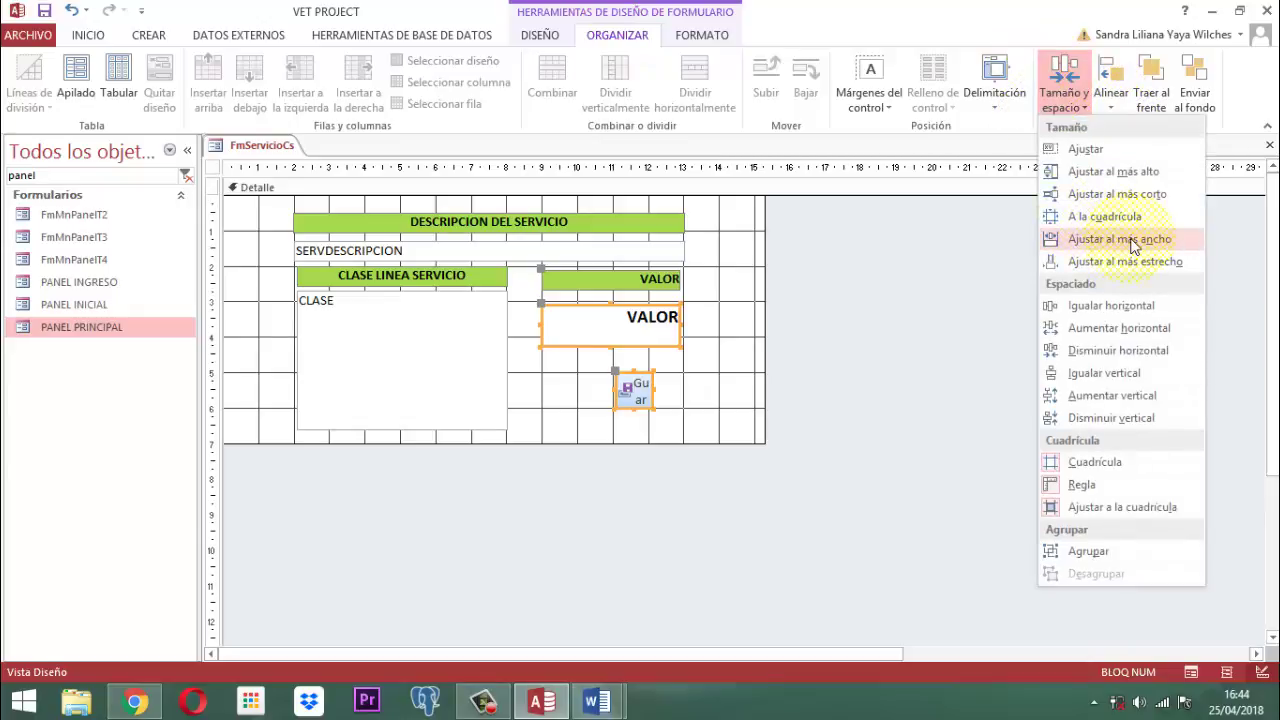
pyautogui.click(1133, 242)
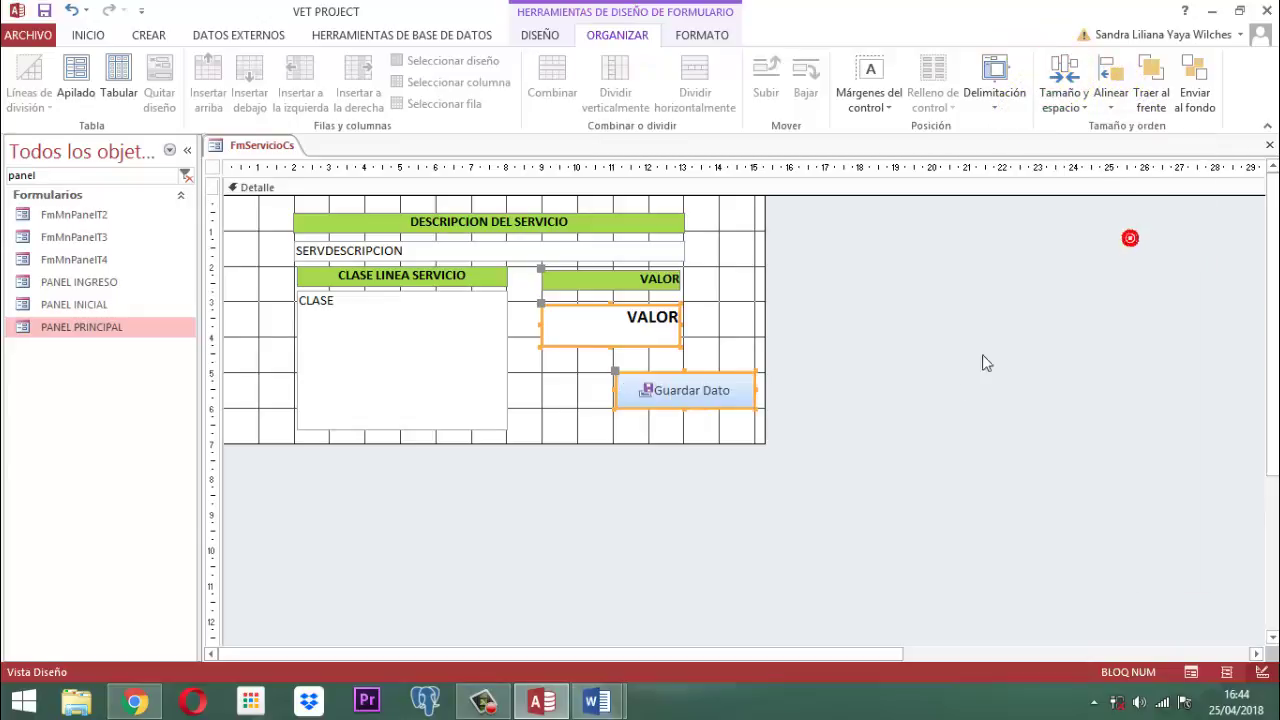
# Step: Align the left edges of the Guardar Dato button and the VALOR text box
pyautogui.click(1108, 104)
pyautogui.click(1132, 151)
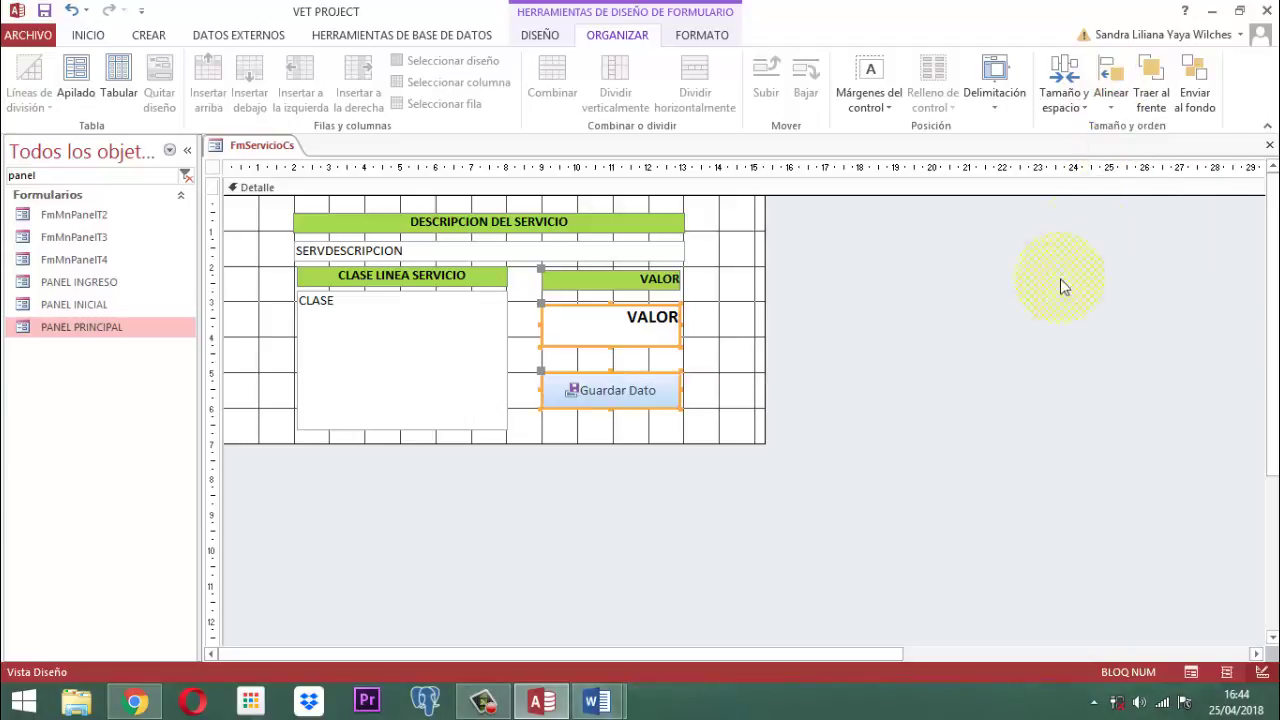
pyautogui.click(899, 349)
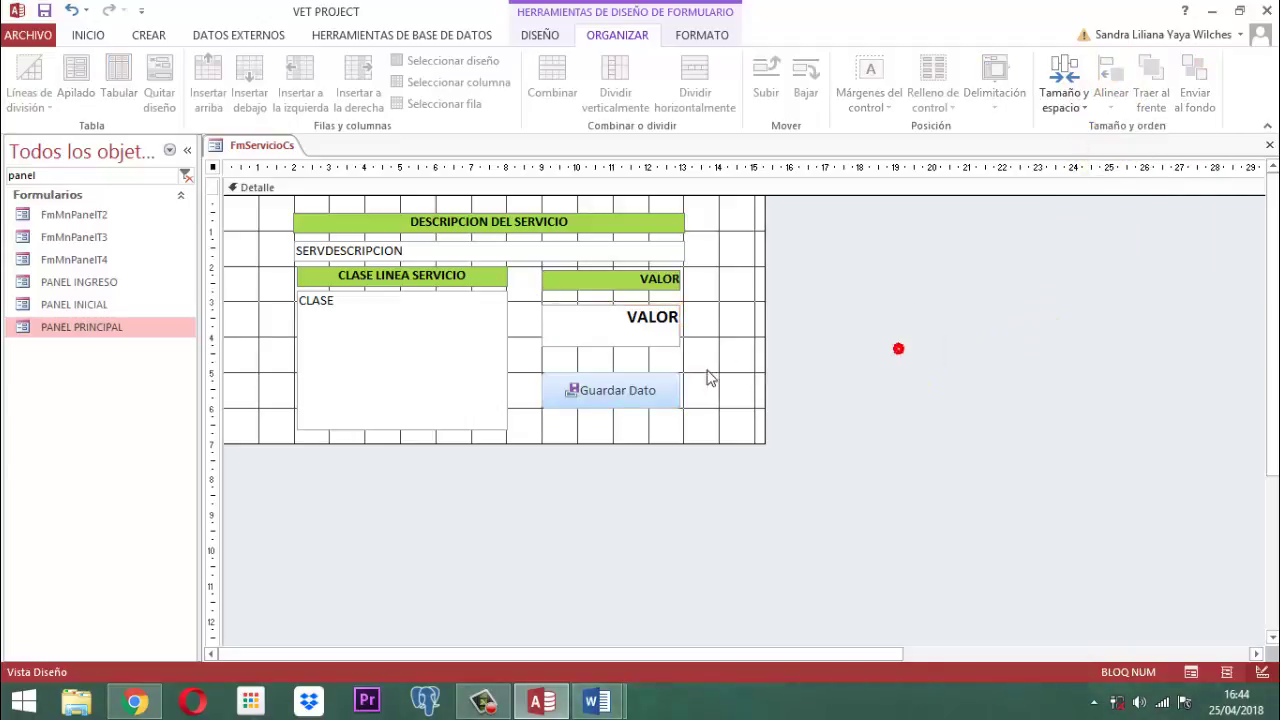
# Step: Reduce the height of the Guardar Dato button slightly by raising its lower edge
pyautogui.click(622, 394)
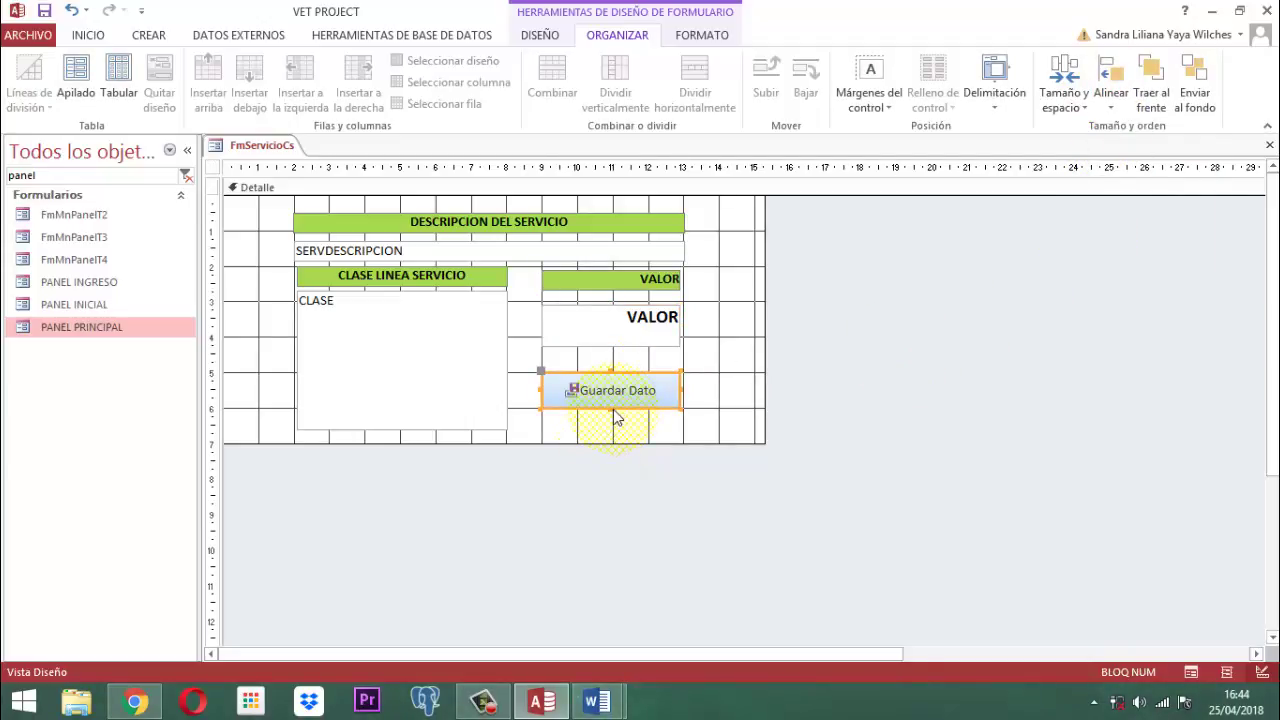
pyautogui.moveTo(624, 412); pyautogui.dragTo(612, 402)
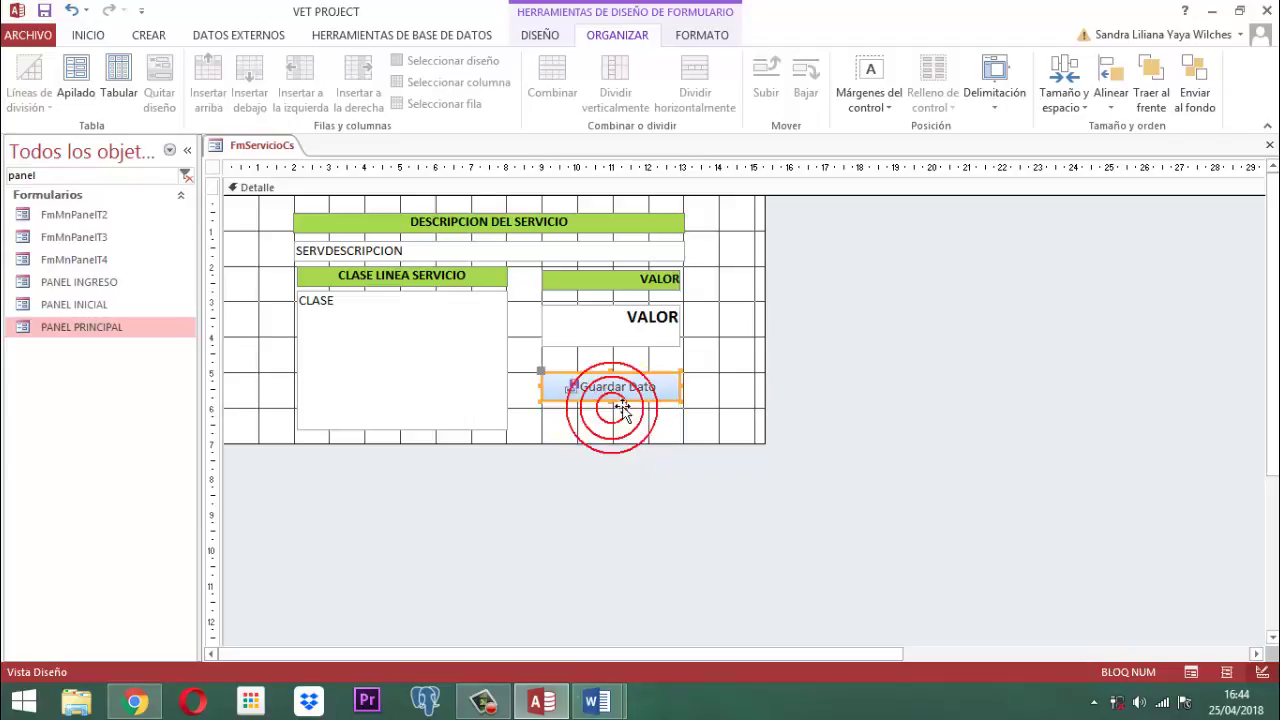
# Step: Duplicate the Guardar Dato button directly below the original
pyautogui.click(811, 350)
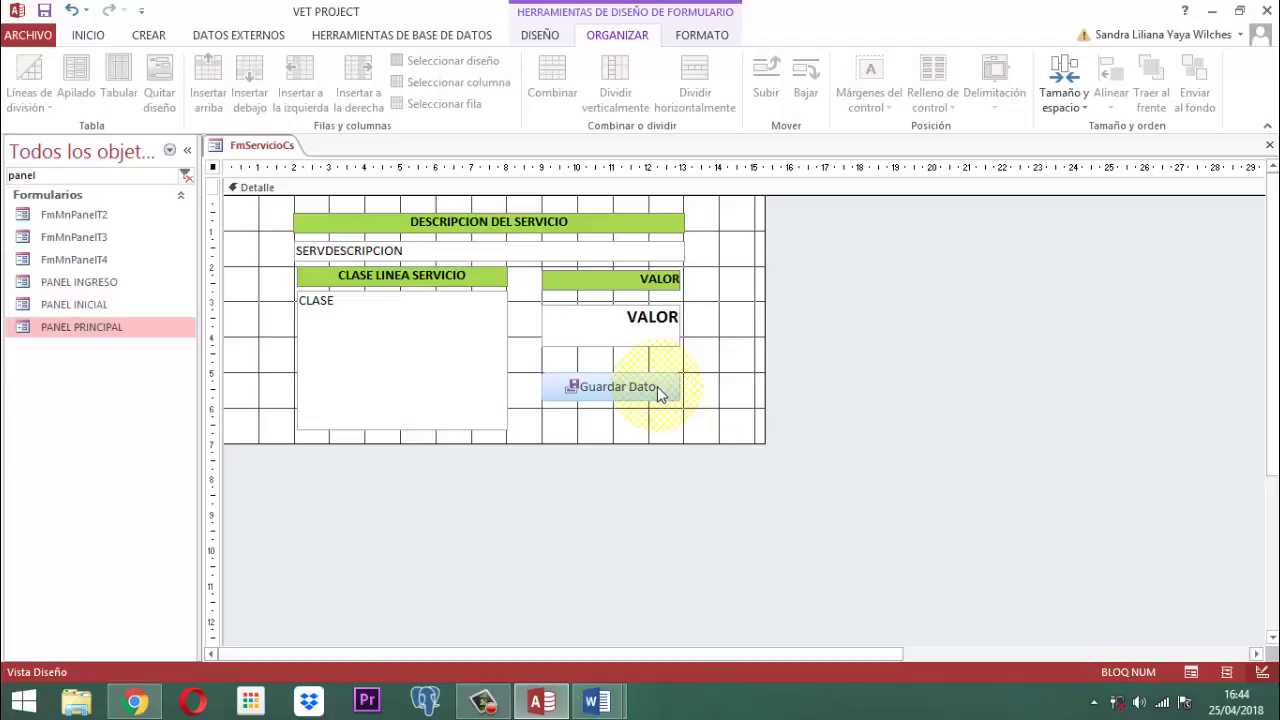
pyautogui.click(659, 392)
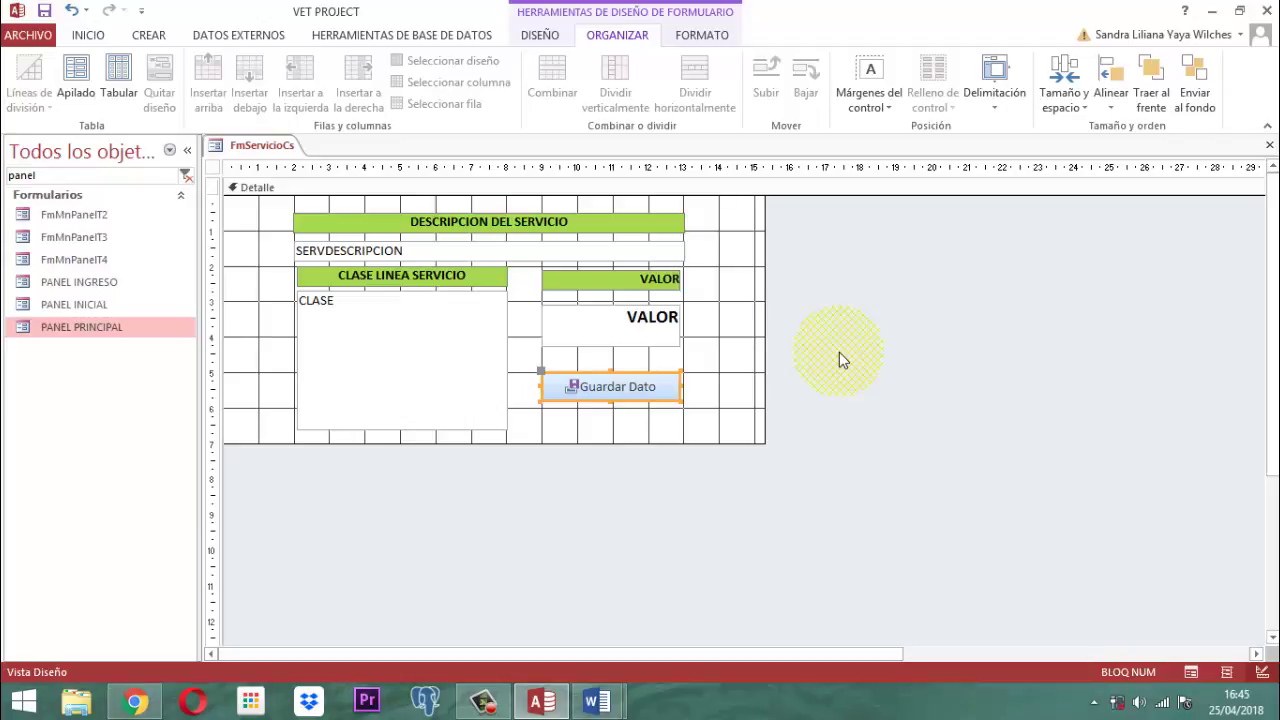
pyautogui.hotkey('ctrl', 'v')
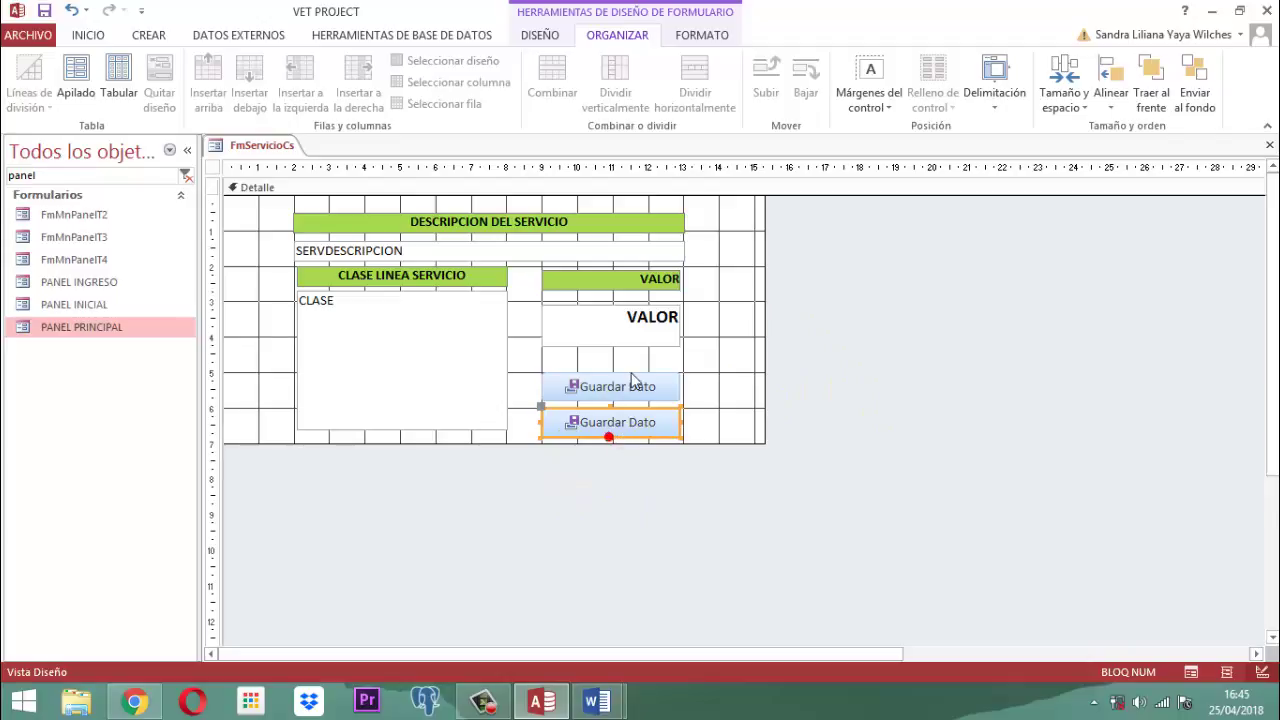
# Step: Add leading space to the captions of both Guardar Dato buttons to separate the text from the icon
pyautogui.click(601, 387)
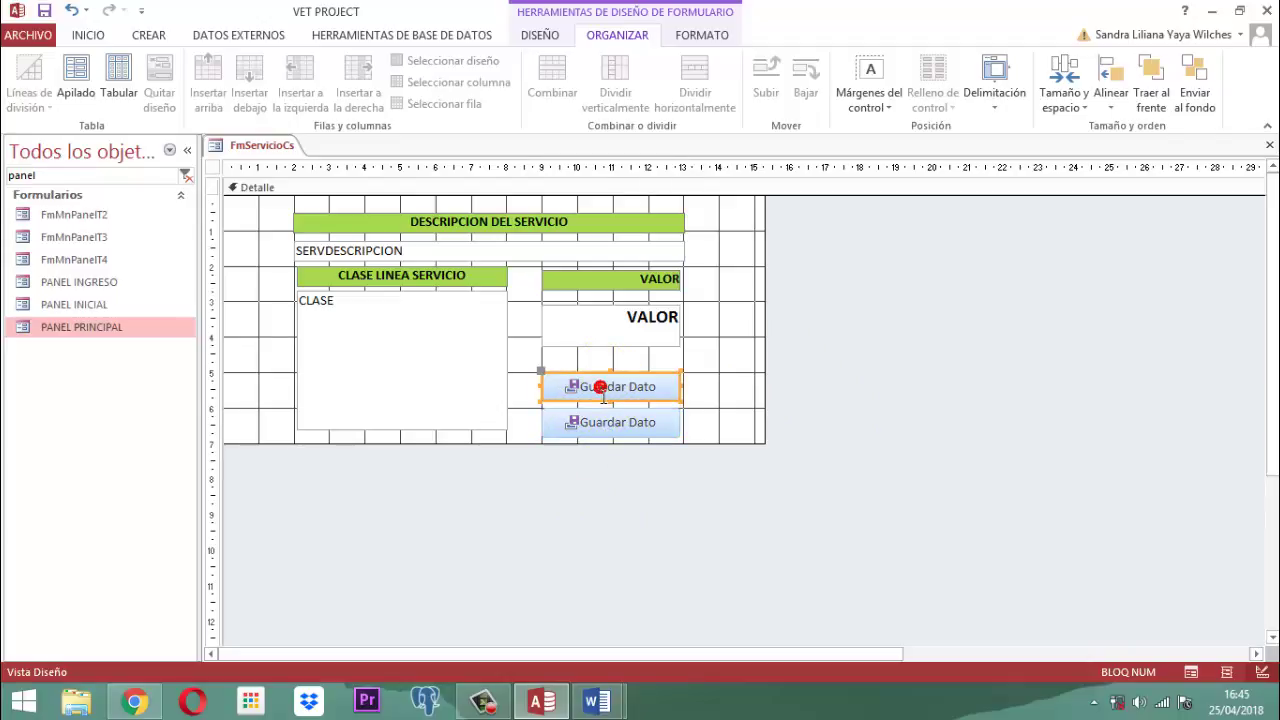
pyautogui.click(590, 387)
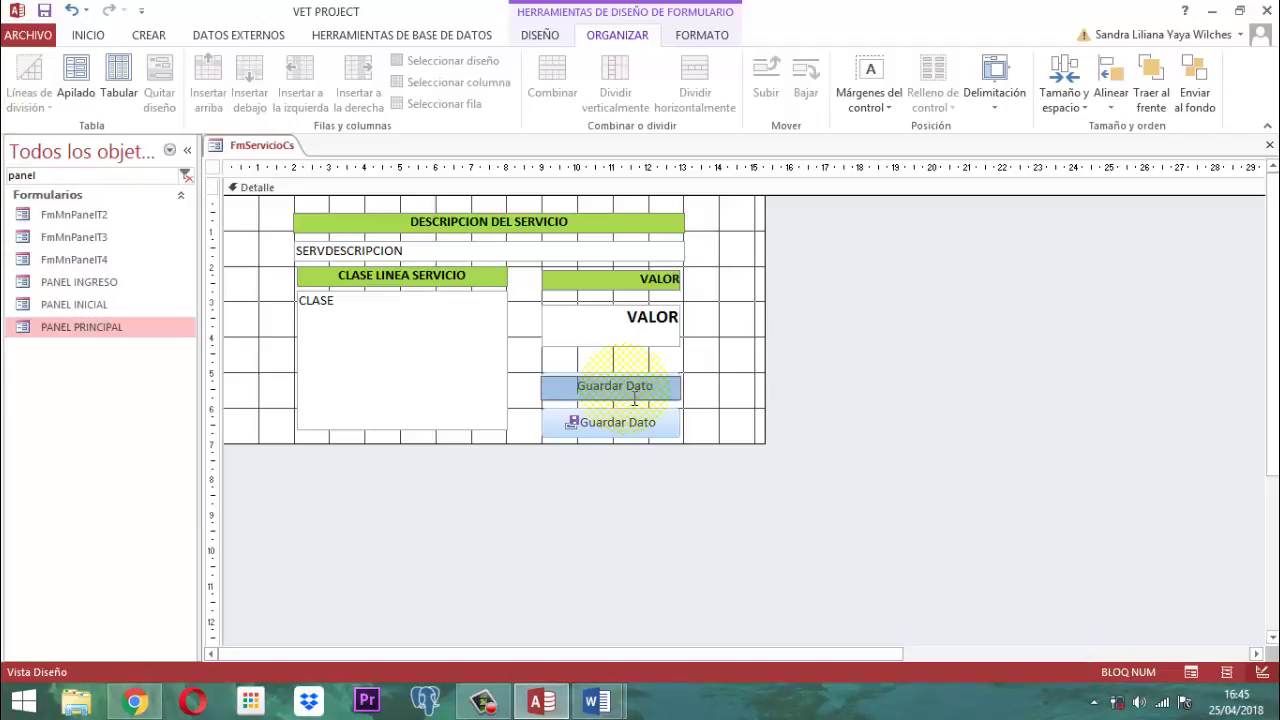
pyautogui.click(585, 428)
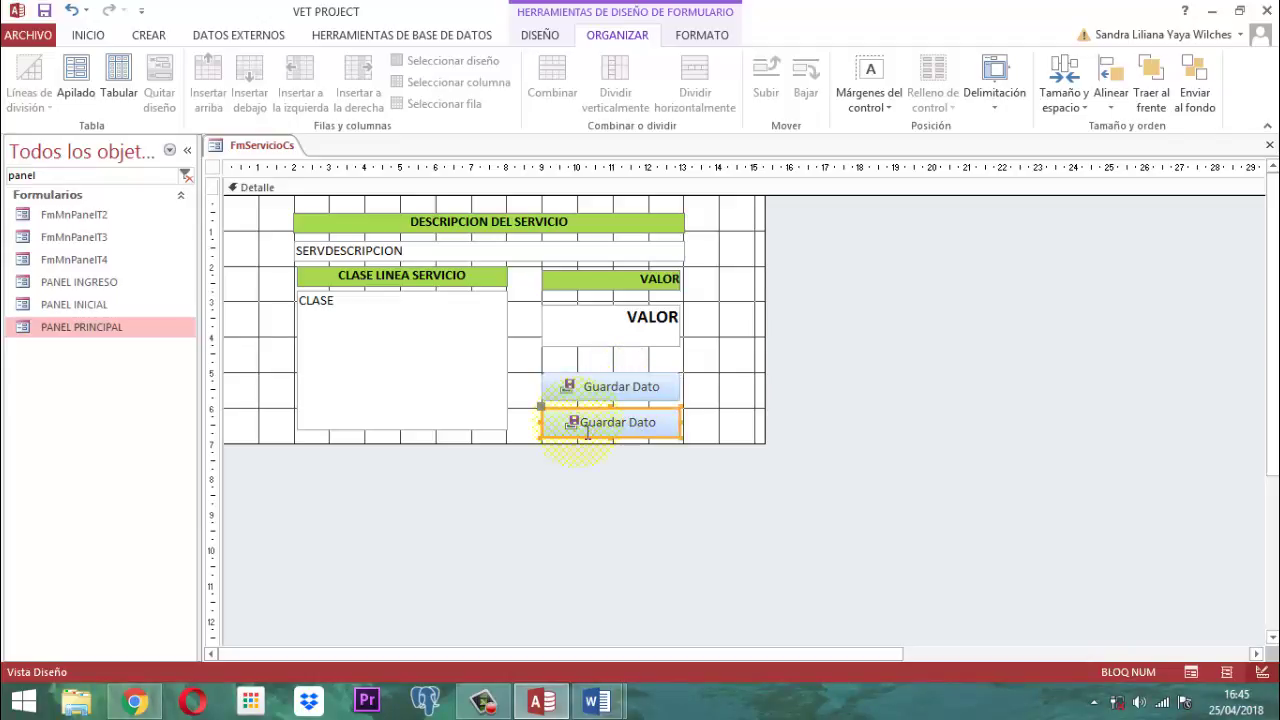
pyautogui.click(588, 426)
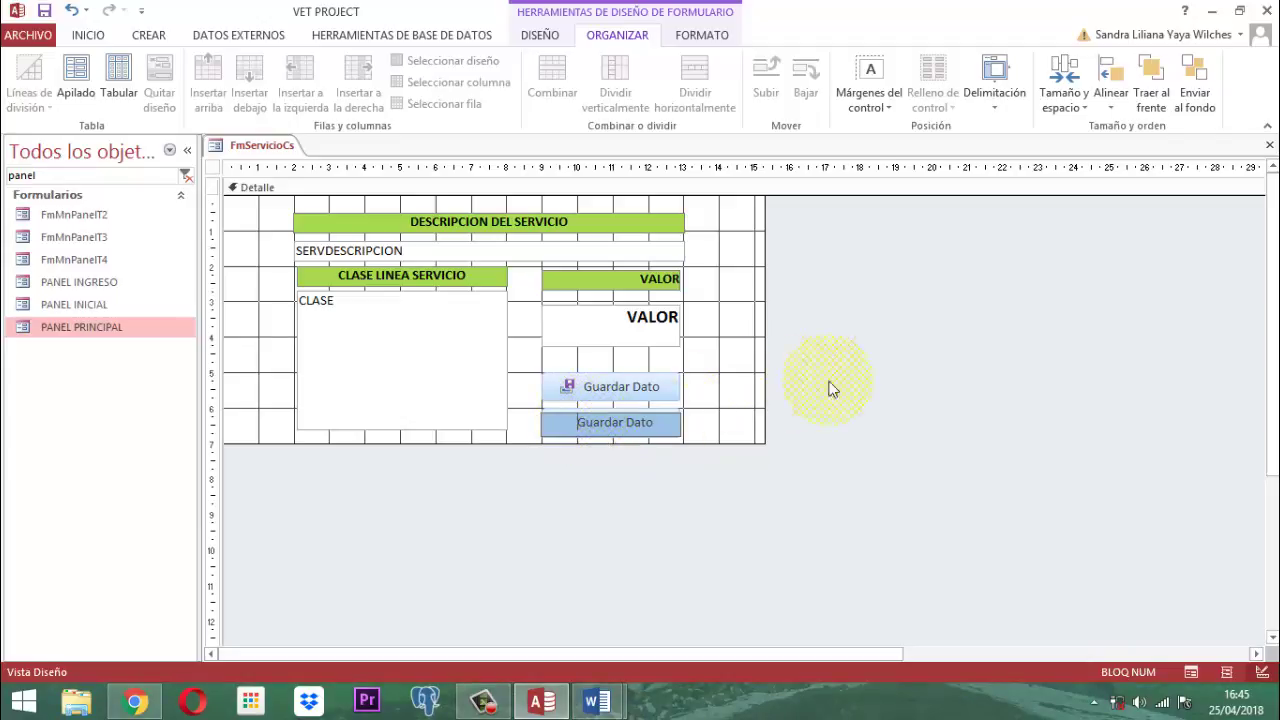
pyautogui.click(880, 378)
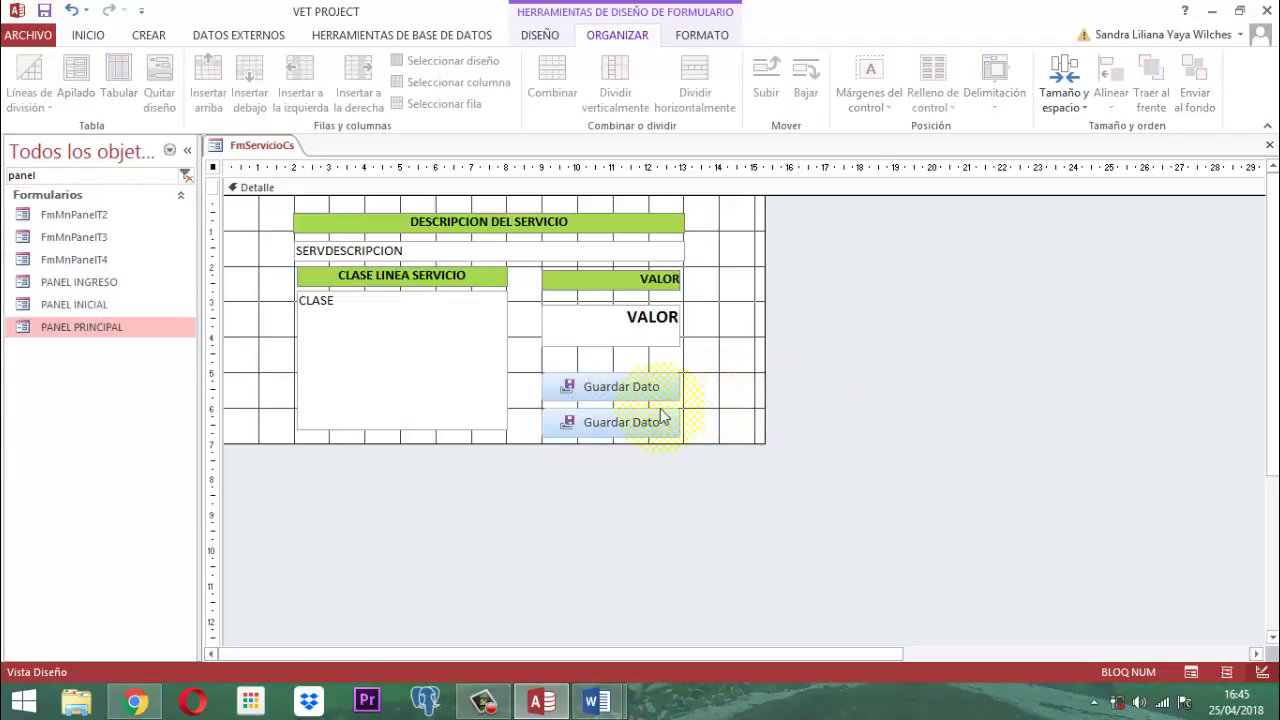
# Step: Change the caption of the lower Guardar Dato button to Cerrar Tarea
pyautogui.click(595, 420)
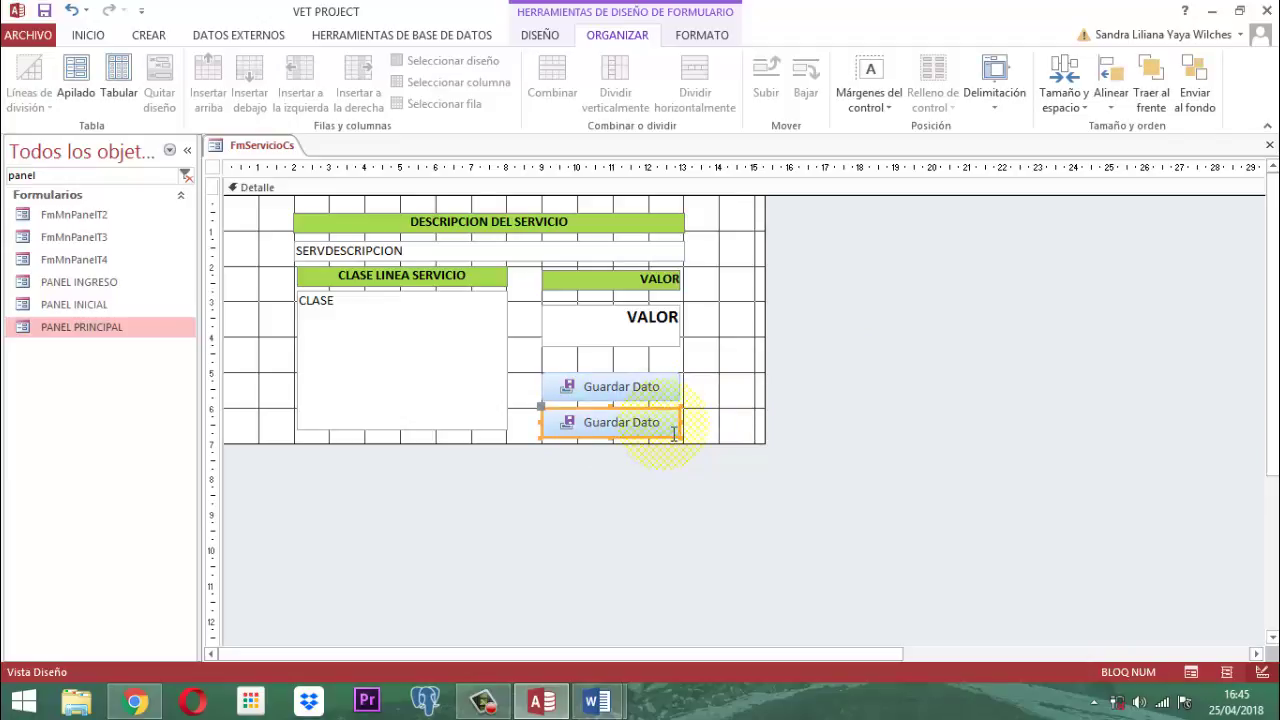
pyautogui.click(663, 423)
pyautogui.moveTo(663, 423); pyautogui.dragTo(578, 426)
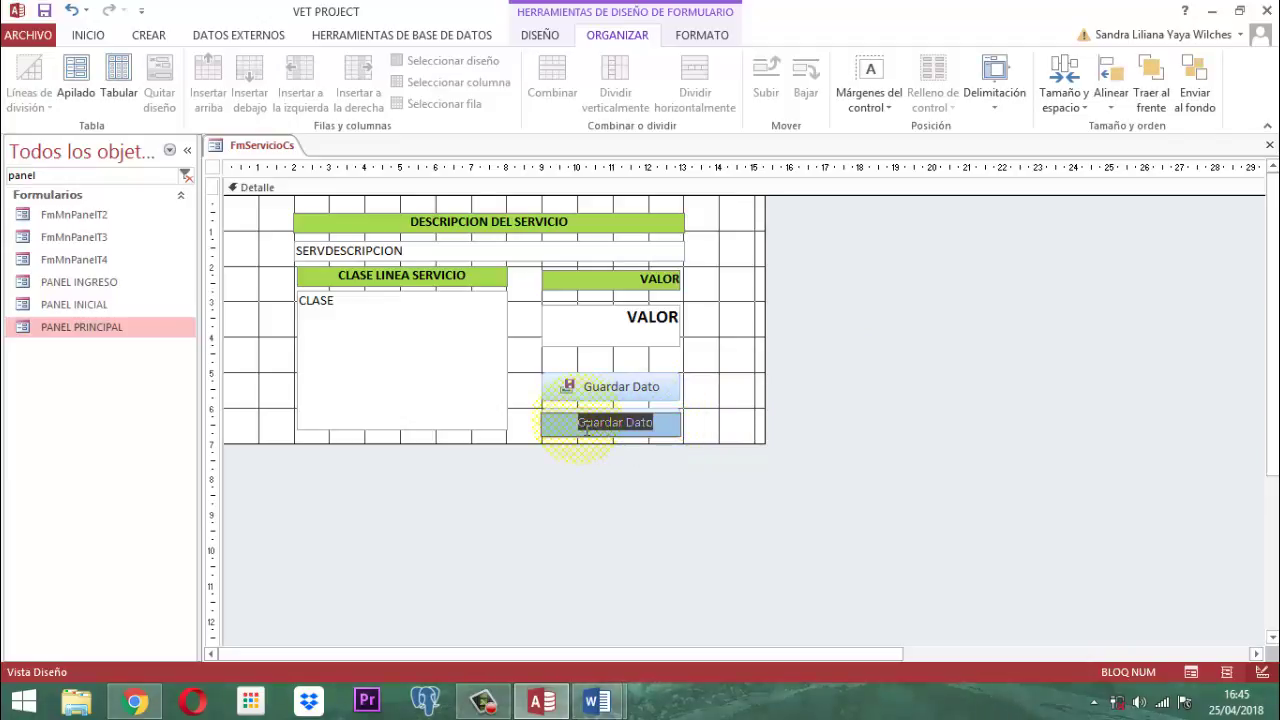
pyautogui.write('Cerrar')
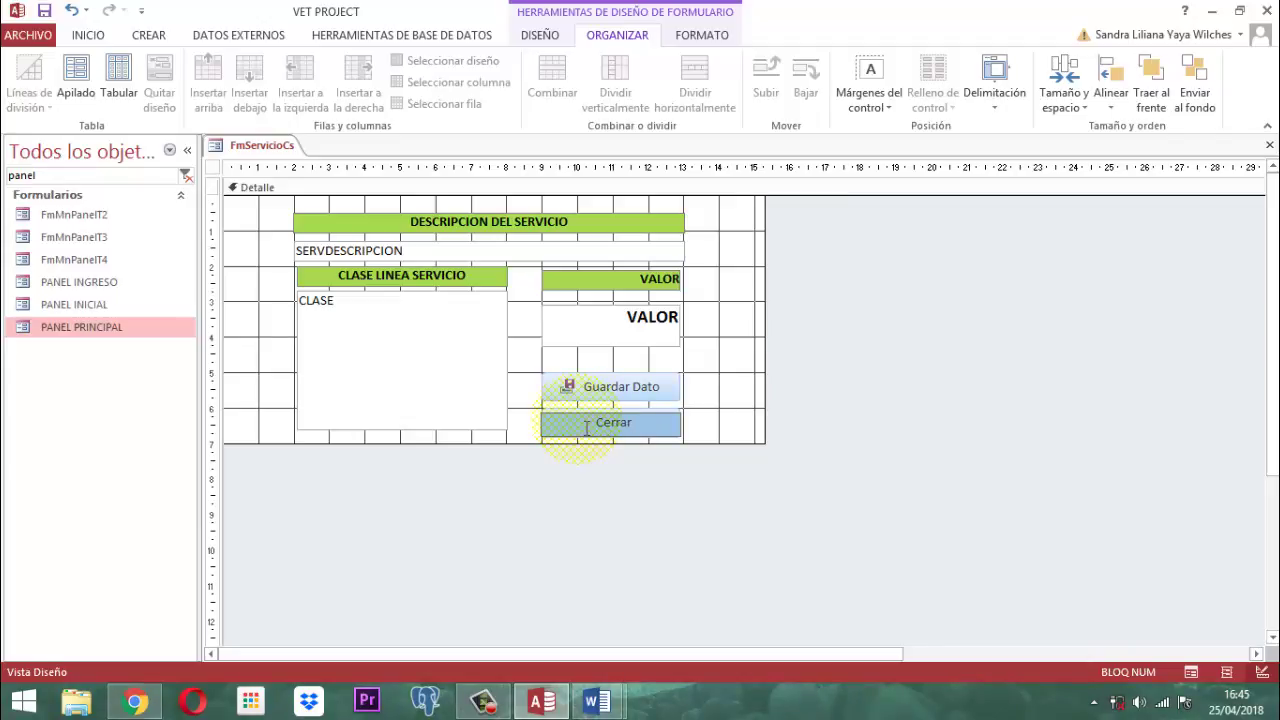
pyautogui.write('Tarea')
pyautogui.click(860, 395)
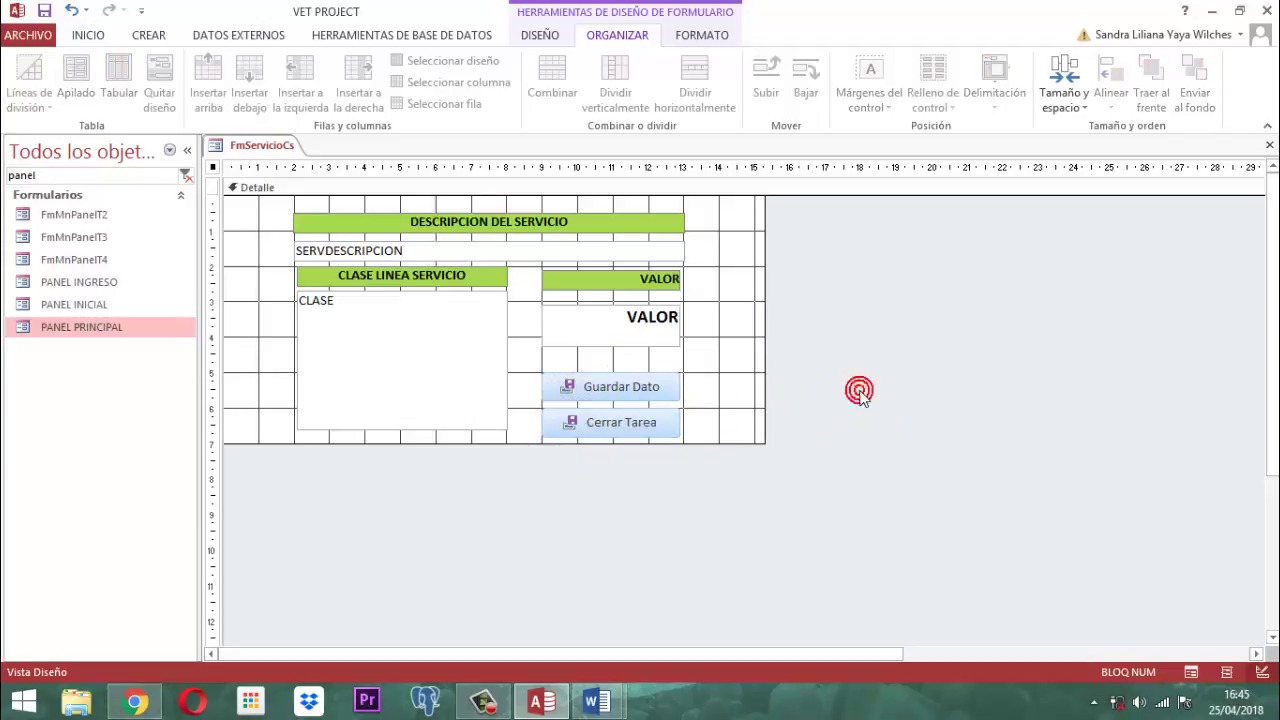
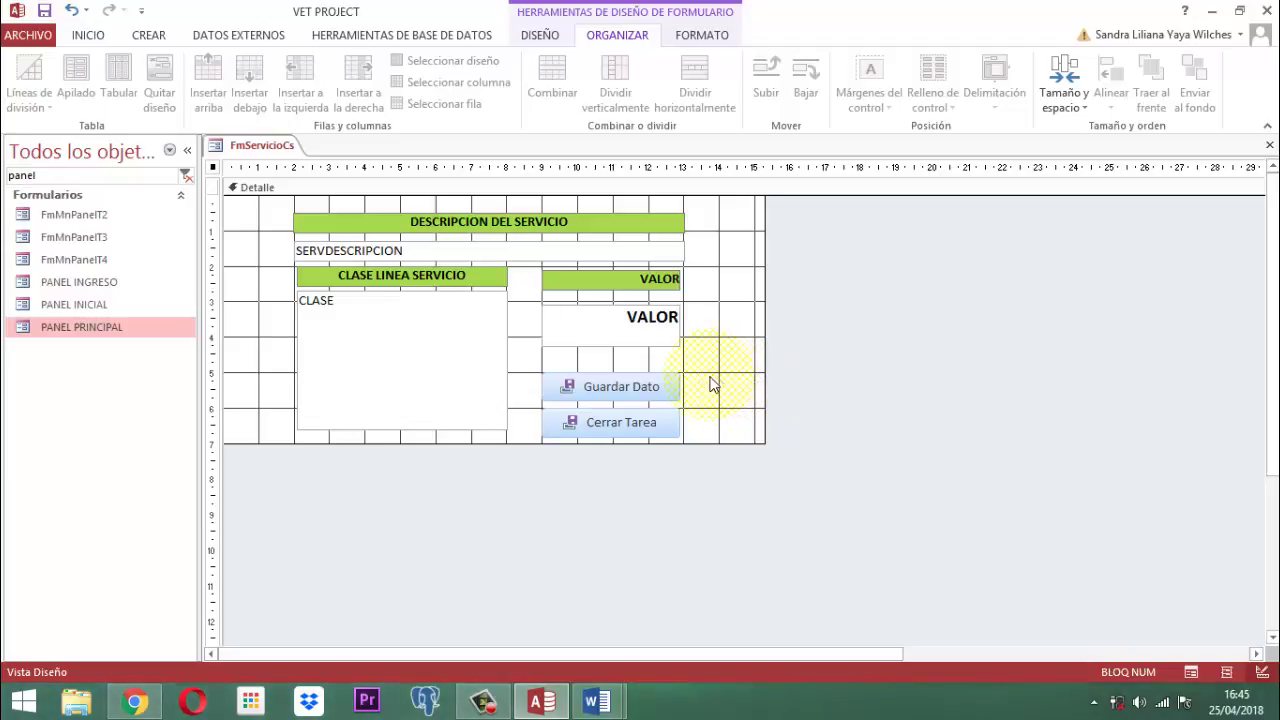
# Step: Fill the Guardar Dato and Cerrar Tarea buttons with the dark brown theme colour Énfasis 2, Más oscuro 50%
pyautogui.moveTo(708, 378); pyautogui.dragTo(604, 436)
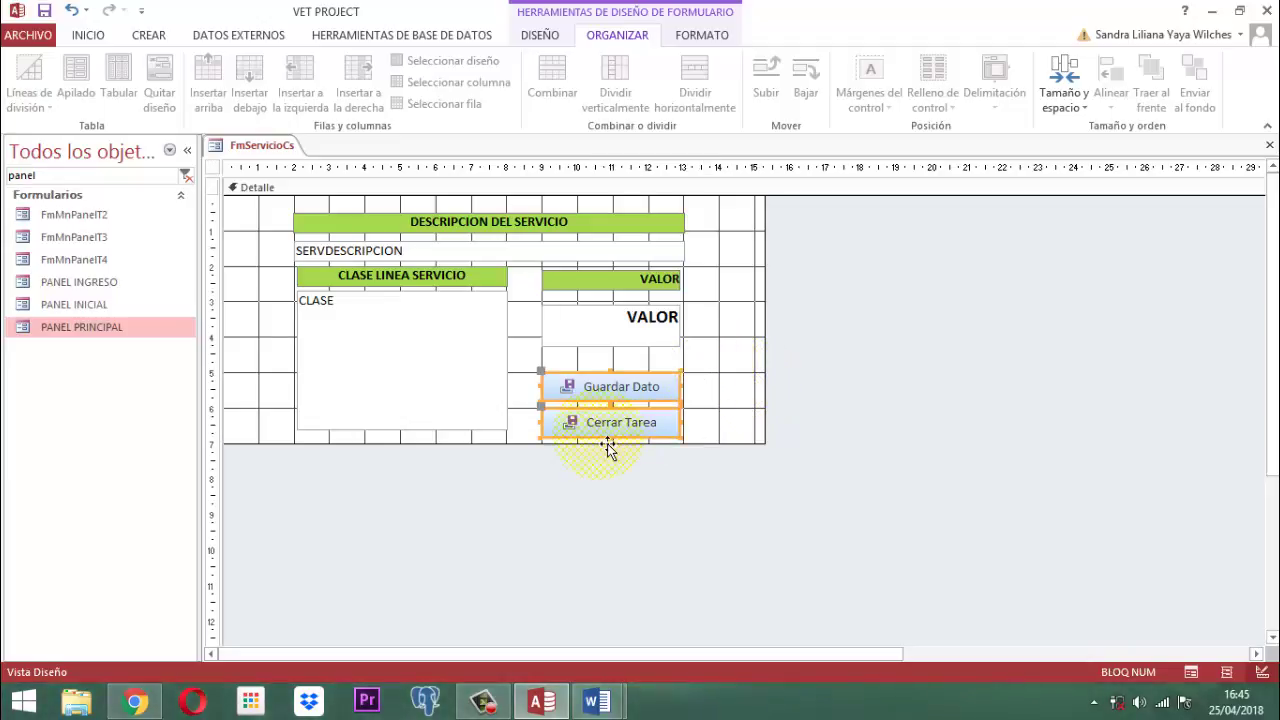
pyautogui.click(697, 38)
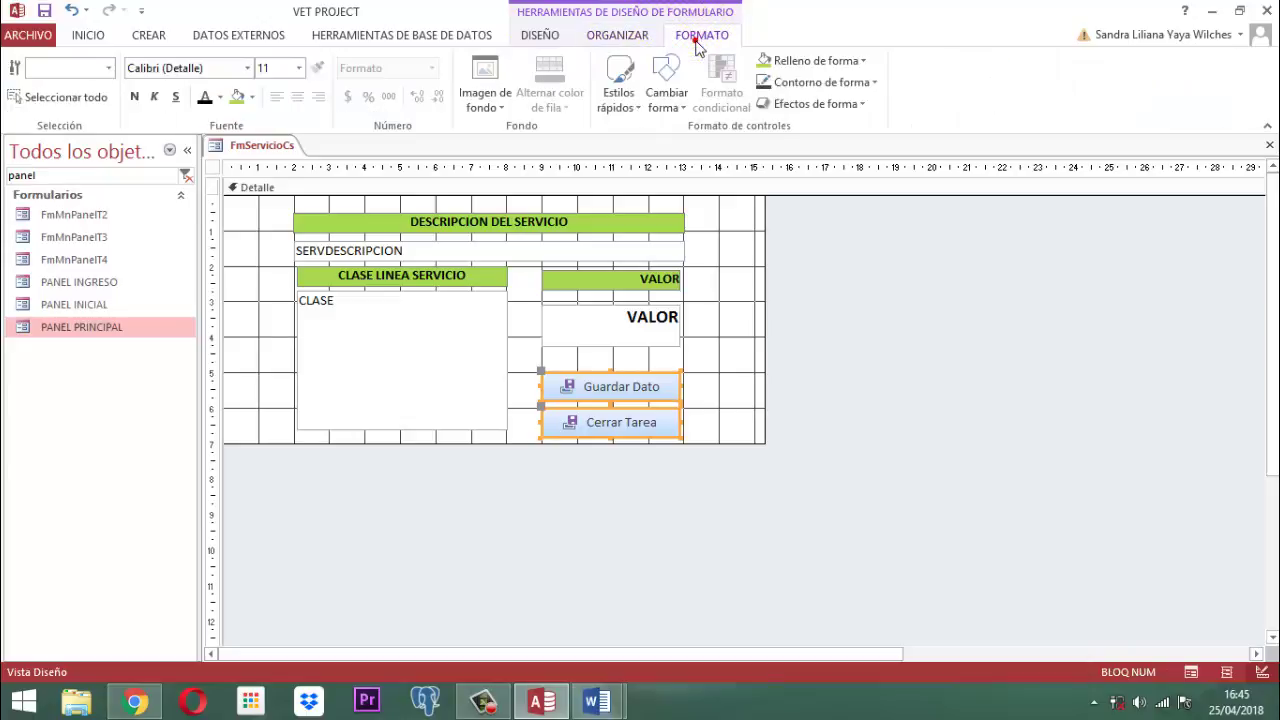
pyautogui.click(865, 62)
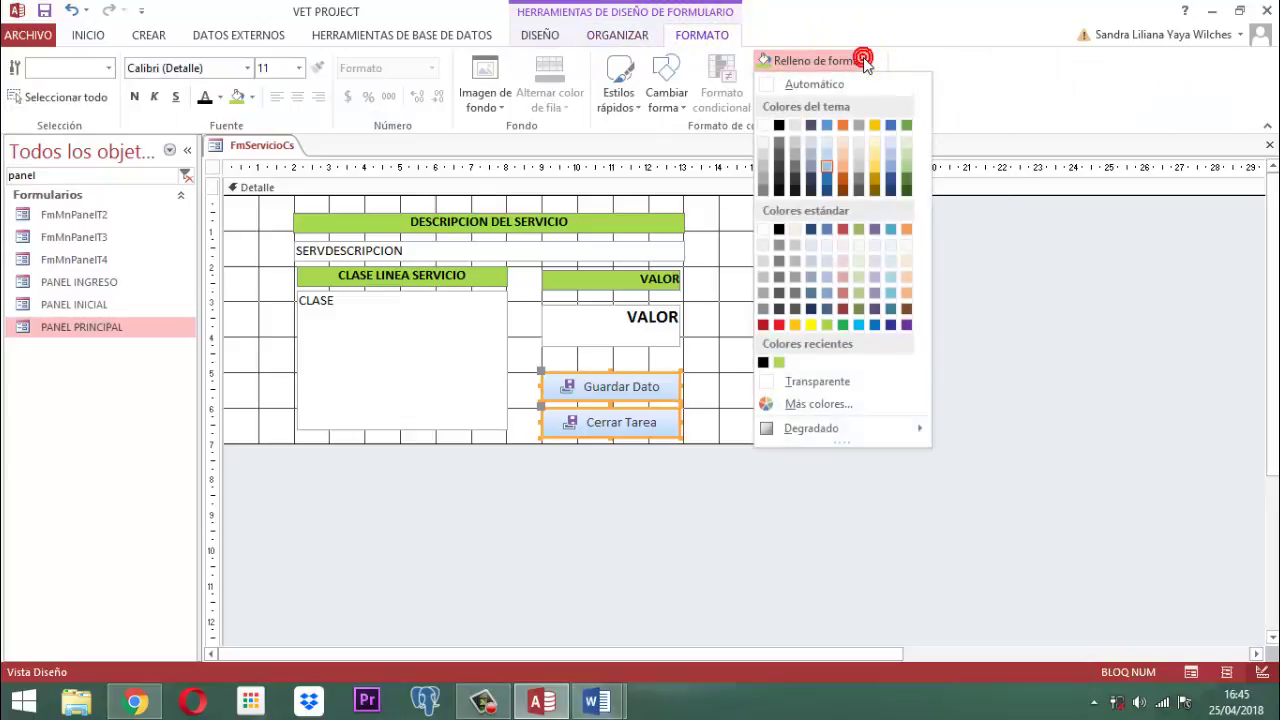
pyautogui.click(843, 191)
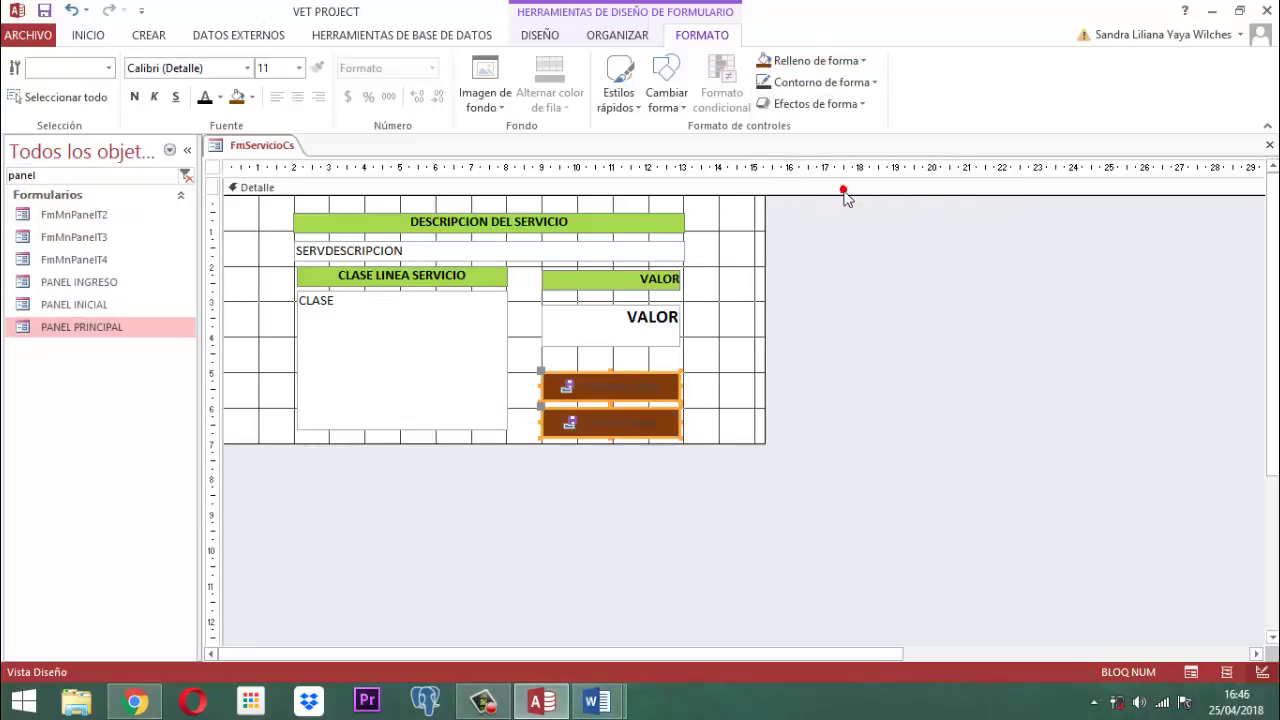
# Step: Make the captions of the Guardar Dato and Cerrar Tarea buttons yellow and bold
pyautogui.click(220, 97)
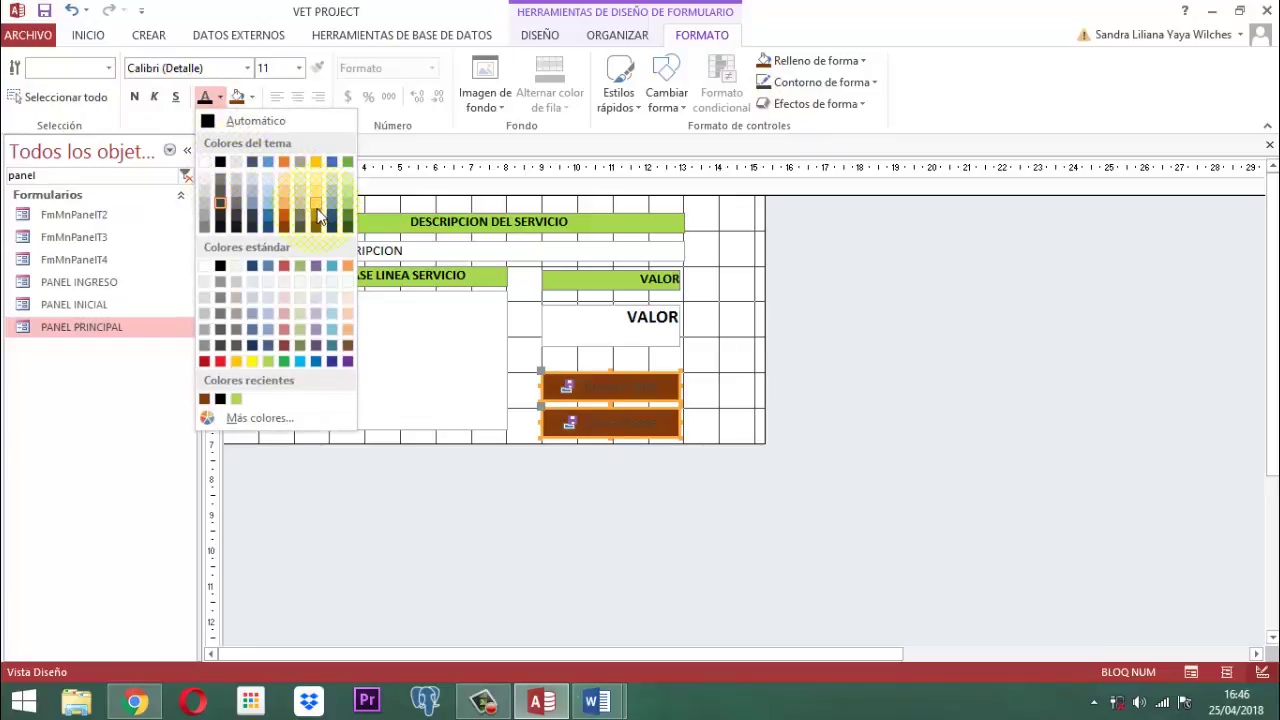
pyautogui.click(252, 361)
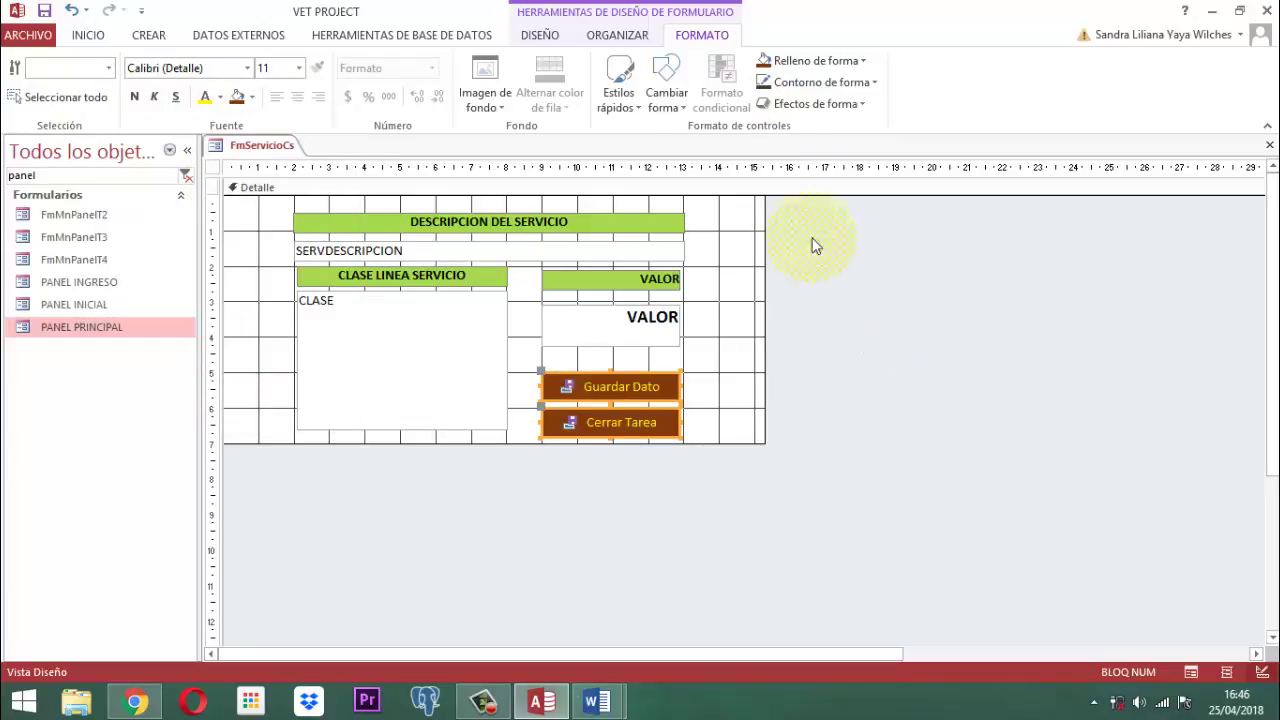
pyautogui.click(134, 97)
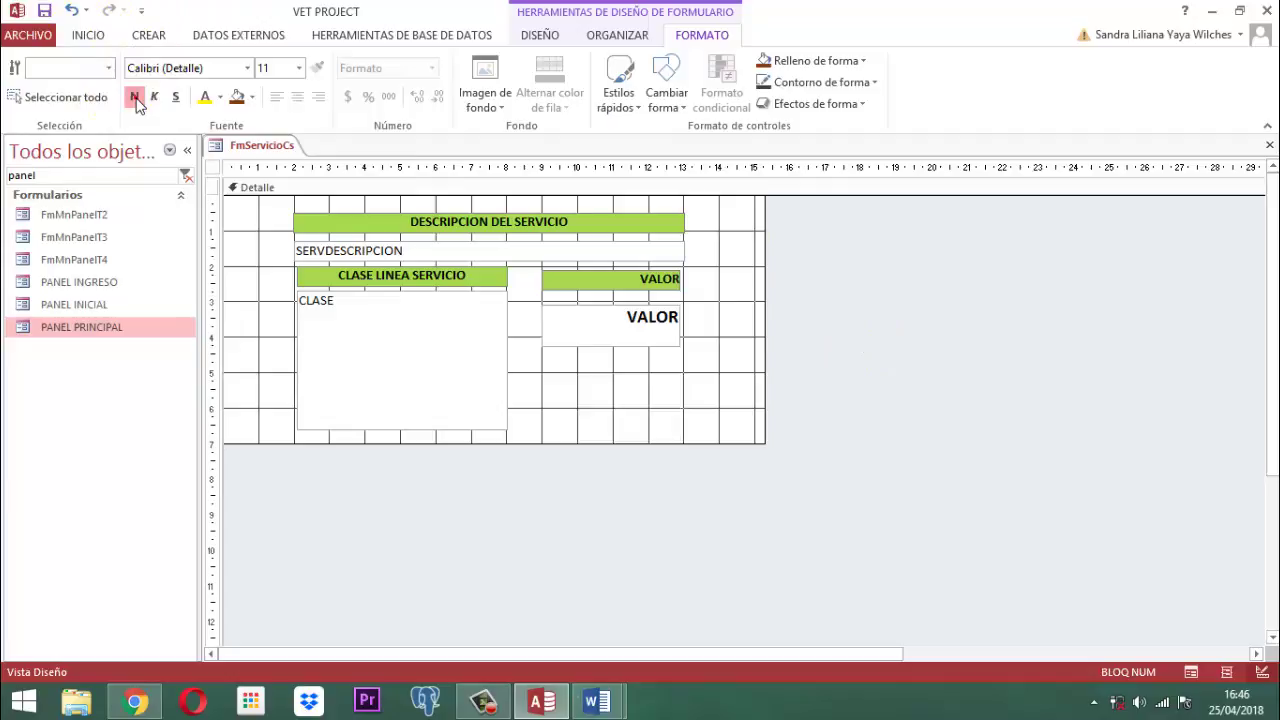
pyautogui.click(895, 306)
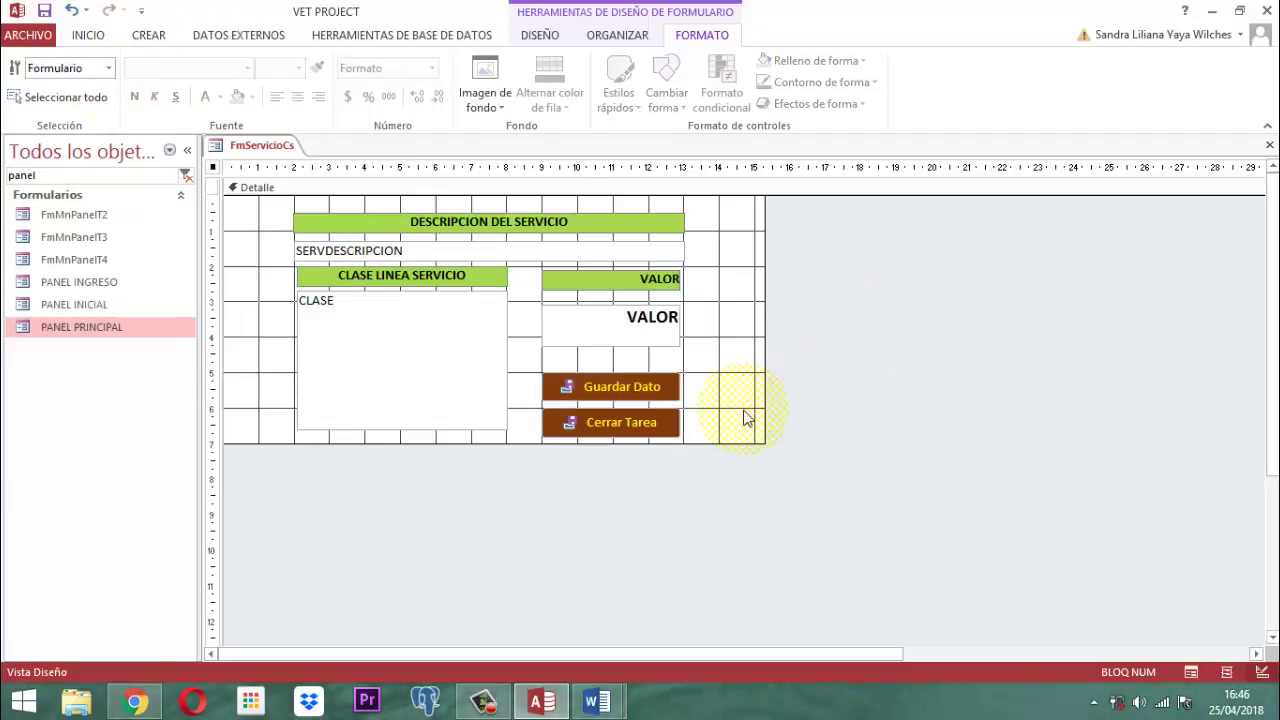
# Step: Open the image builder for the Imagen property of the Cerrar Tarea button
pyautogui.click(598, 425)
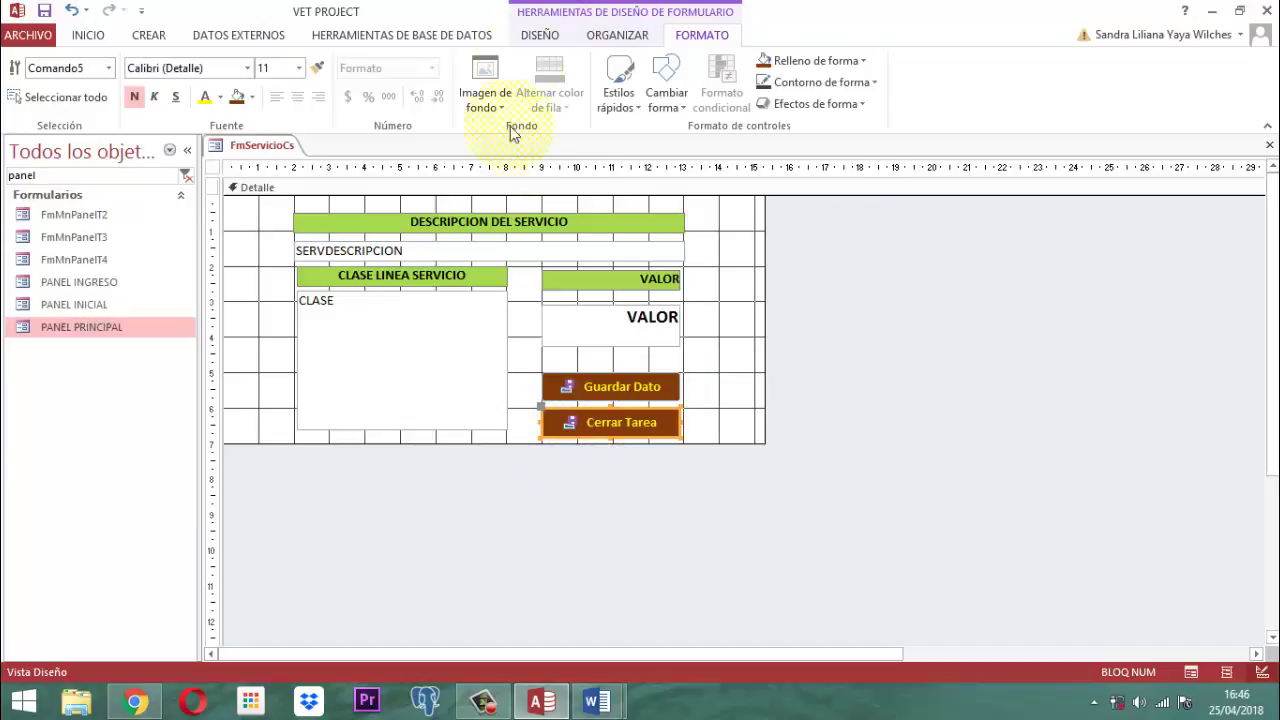
pyautogui.click(540, 35)
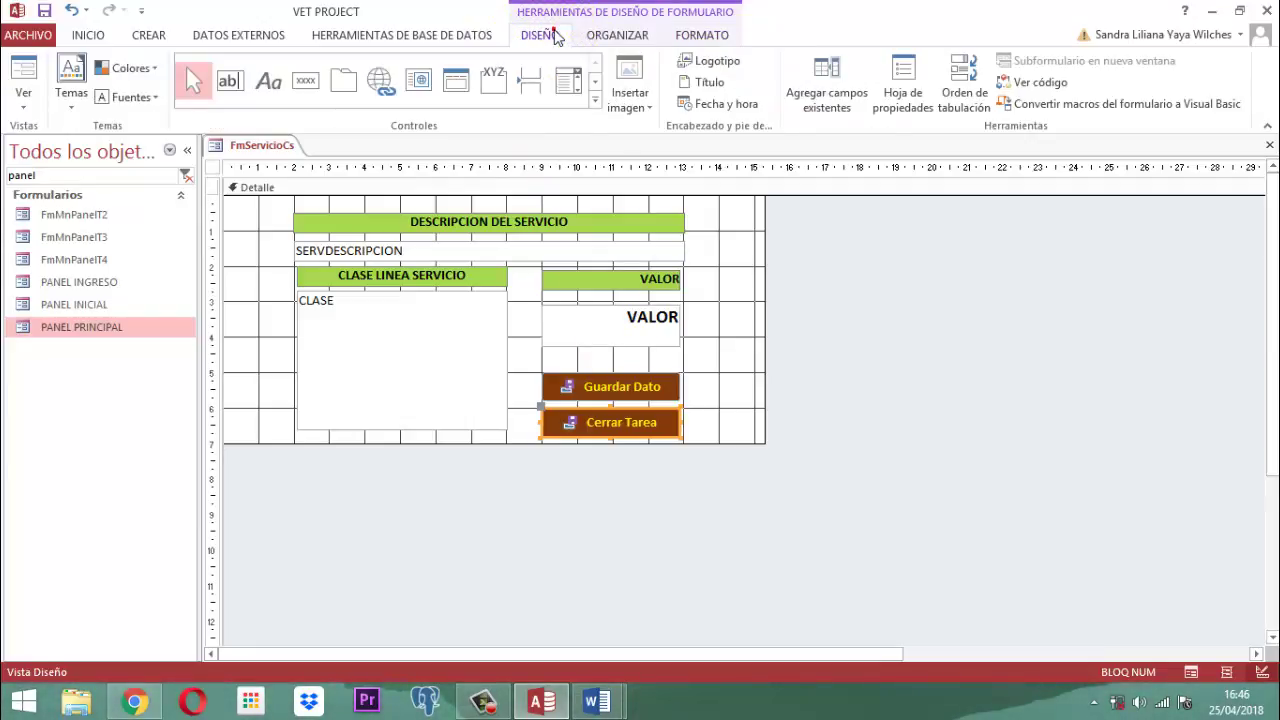
pyautogui.click(910, 86)
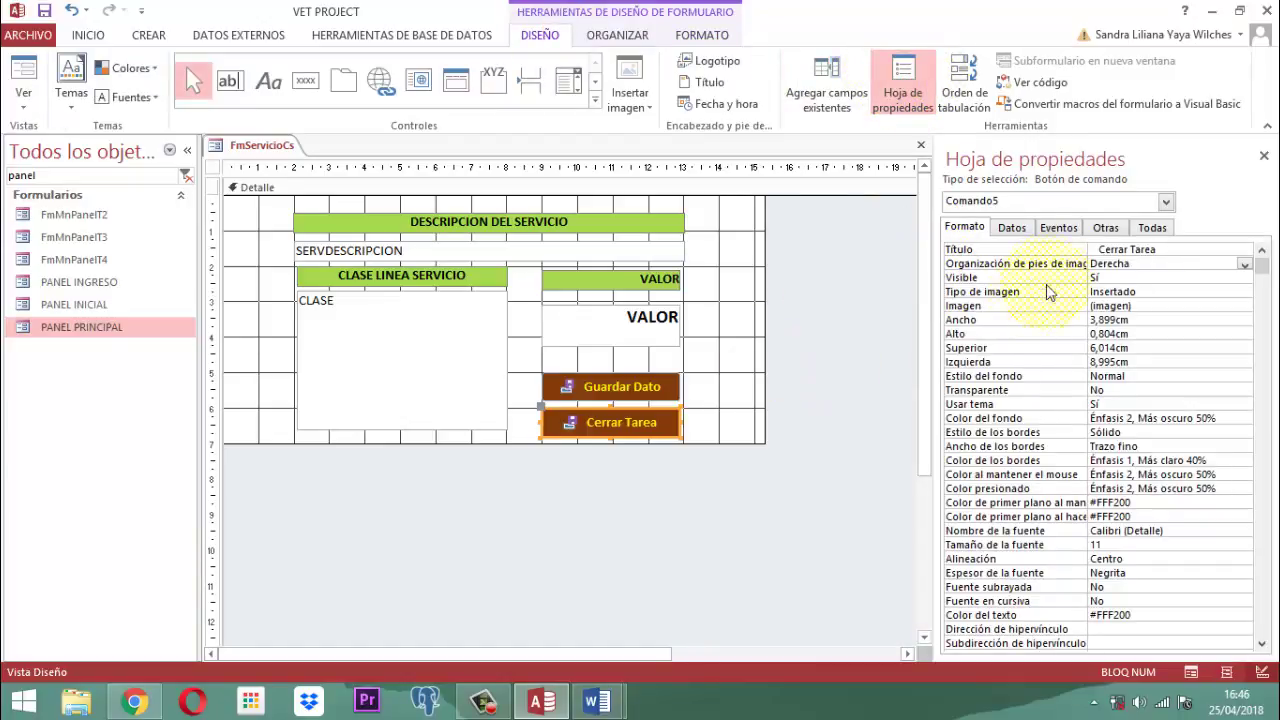
pyautogui.click(1170, 304)
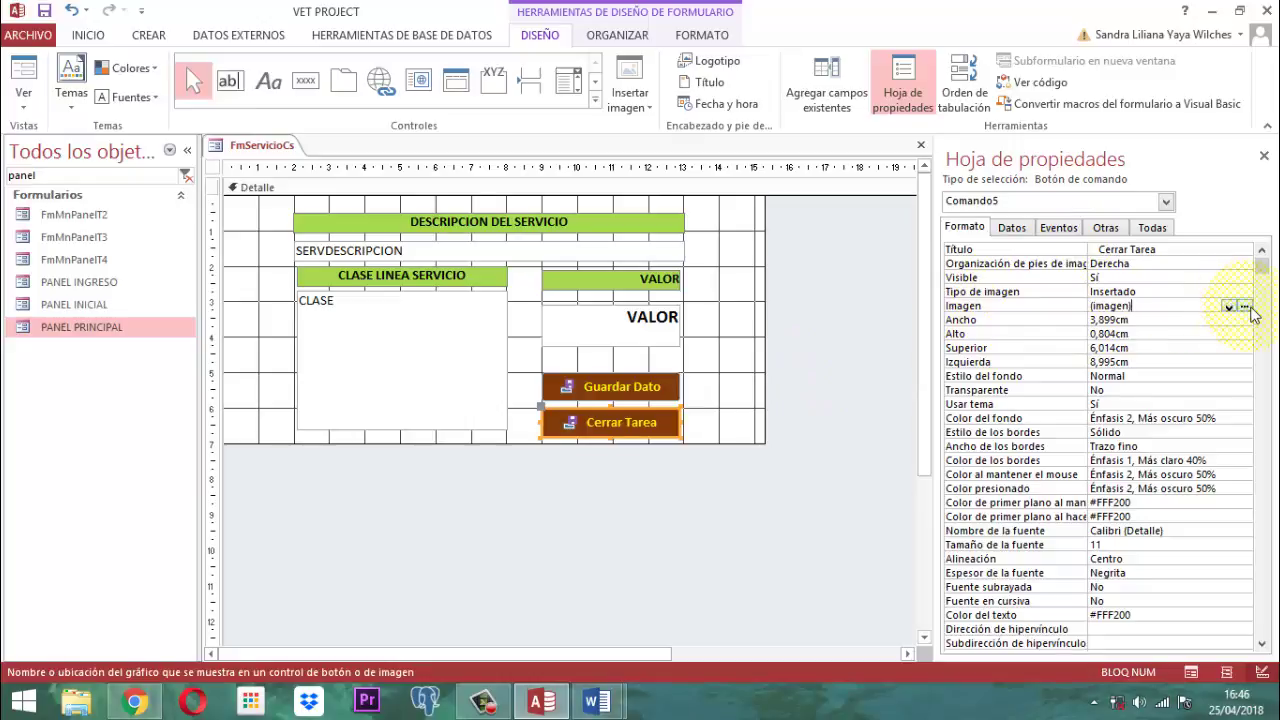
pyautogui.click(1244, 306)
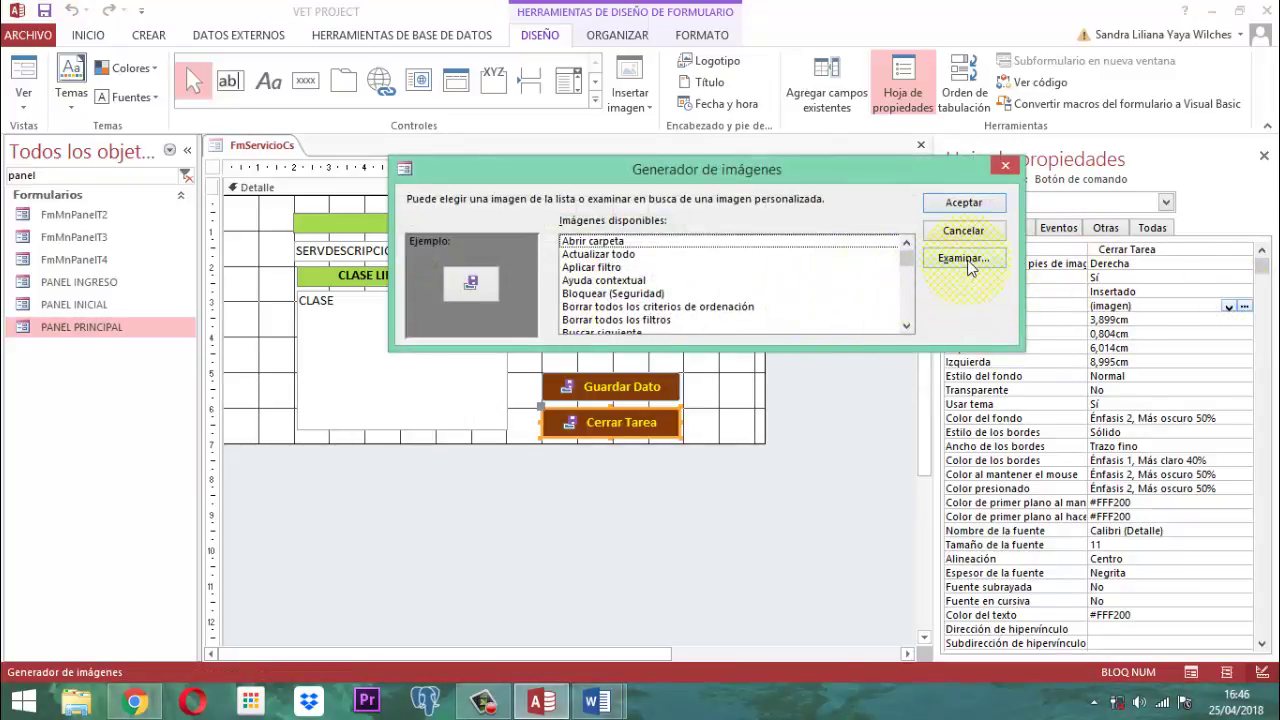
pyautogui.click(963, 259)
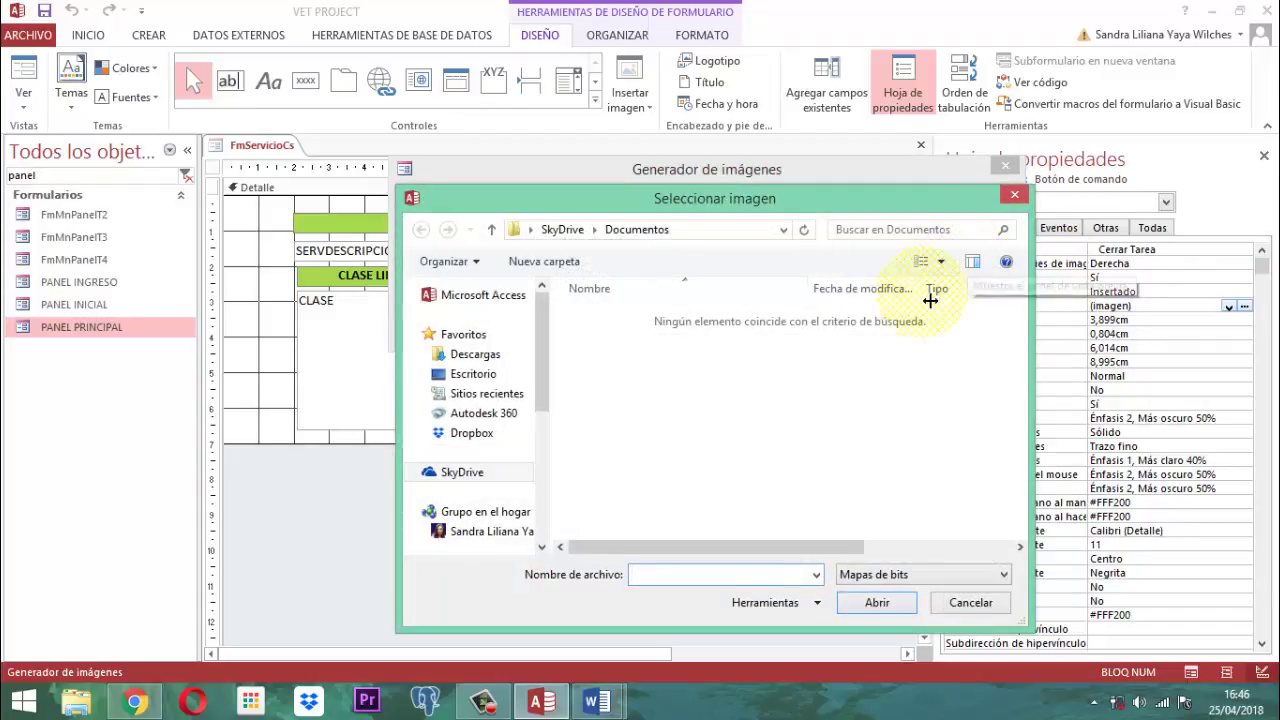
pyautogui.click(1012, 196)
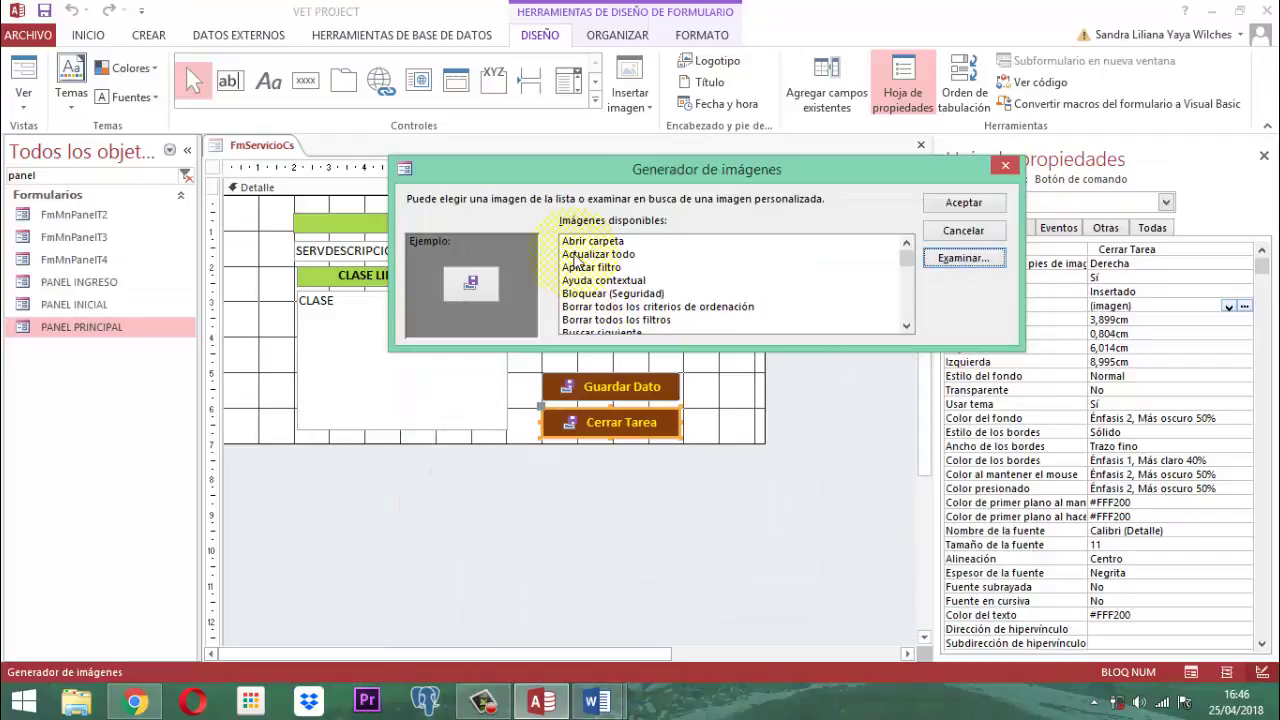
# Step: Select Cerrar ventana from the available images as the Cerrar Tarea button's picture
pyautogui.click(907, 327)
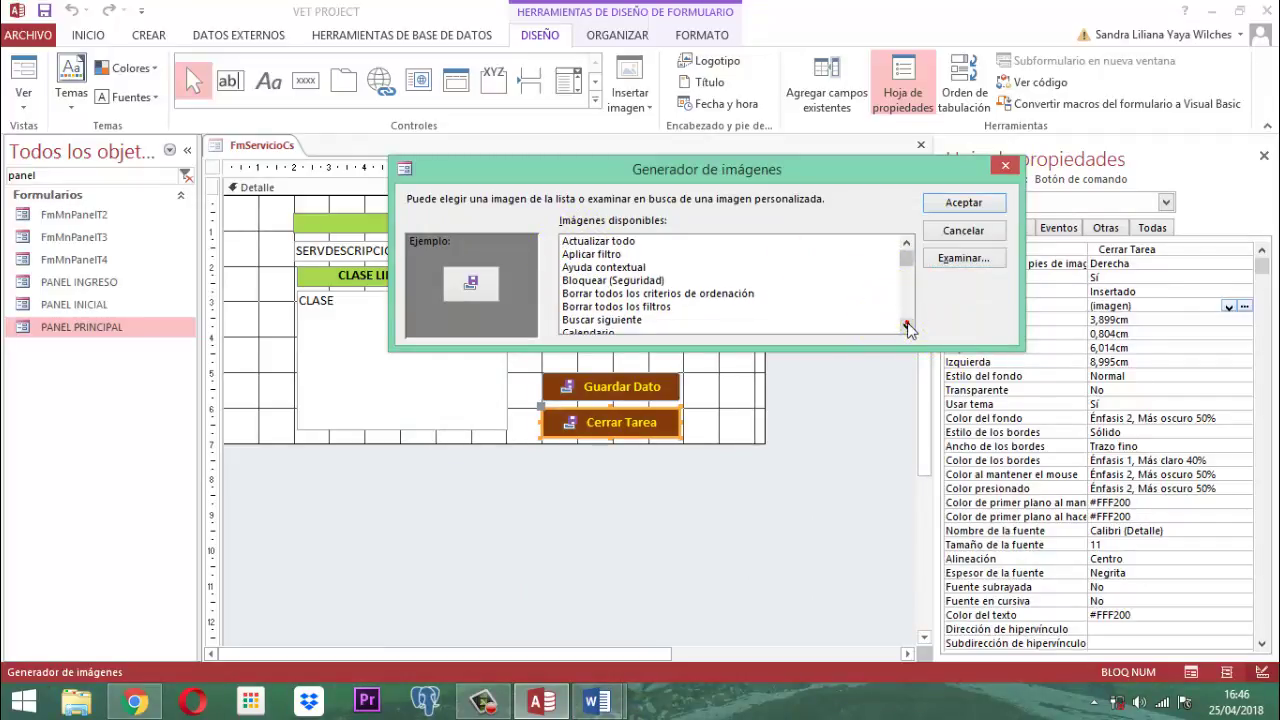
pyautogui.click(907, 327)
pyautogui.click(907, 327)
pyautogui.click(907, 327)
pyautogui.click(907, 327)
pyautogui.click(907, 327)
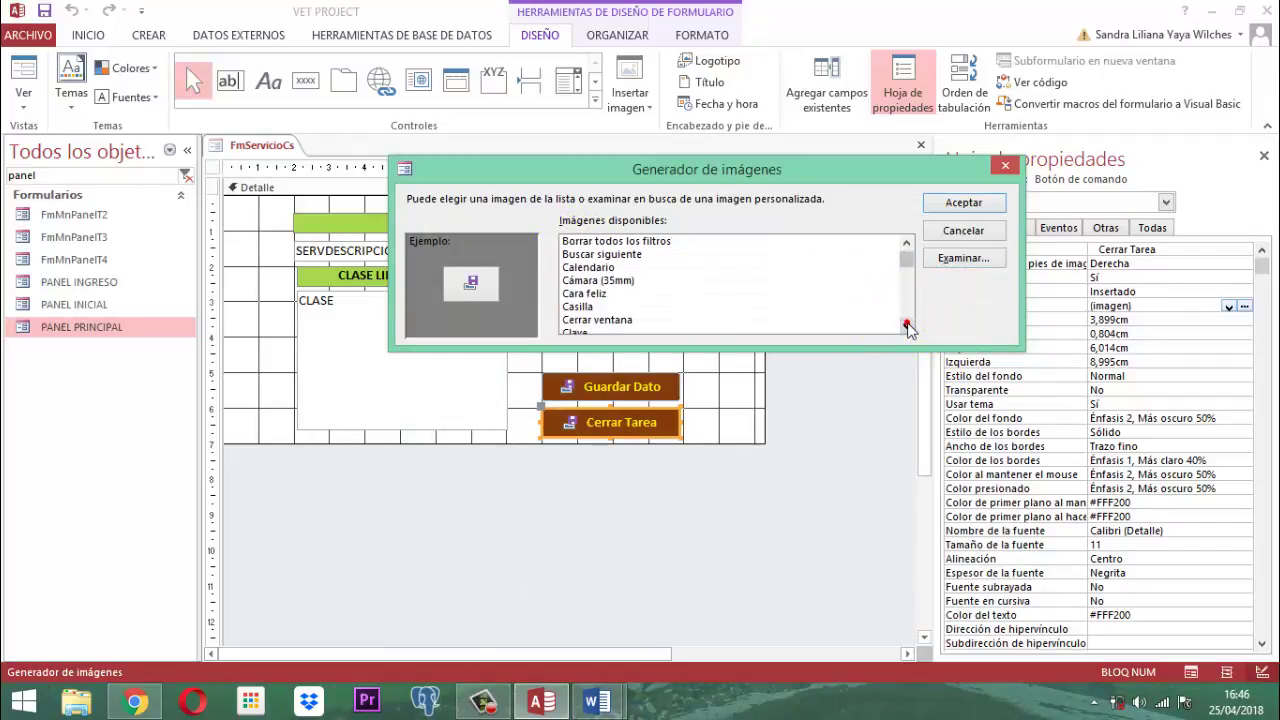
pyautogui.click(907, 327)
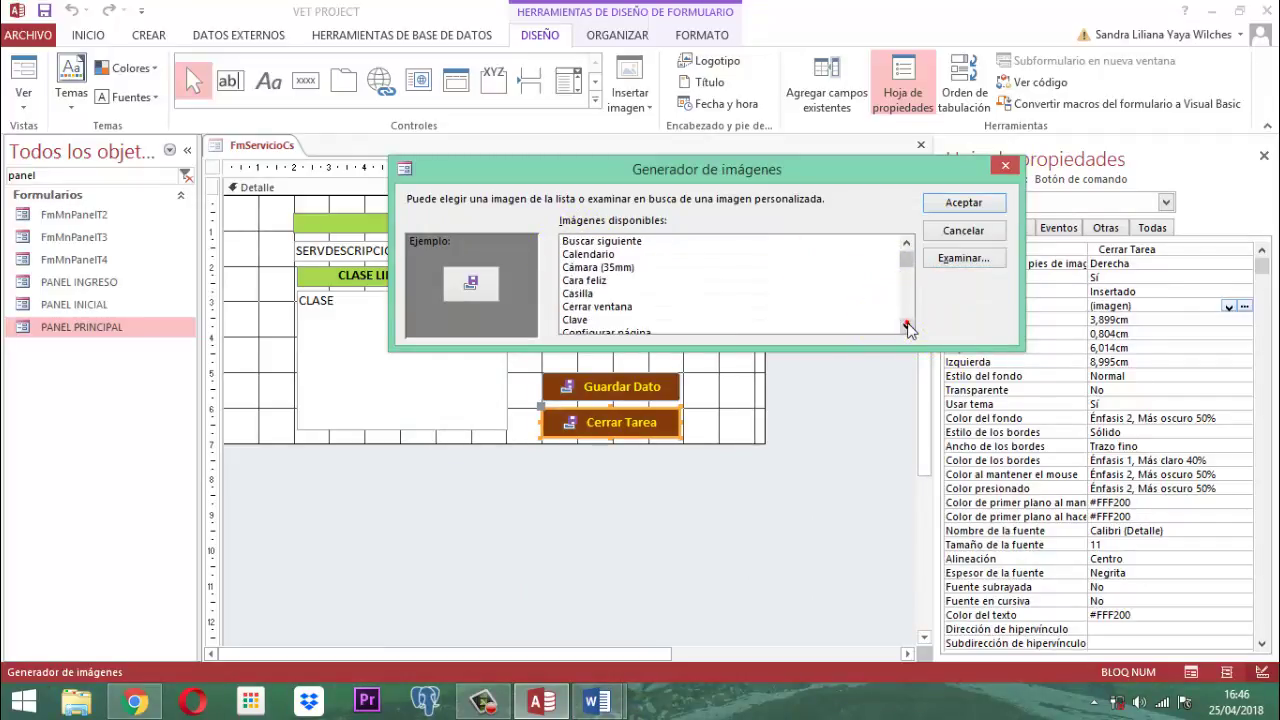
pyautogui.click(597, 308)
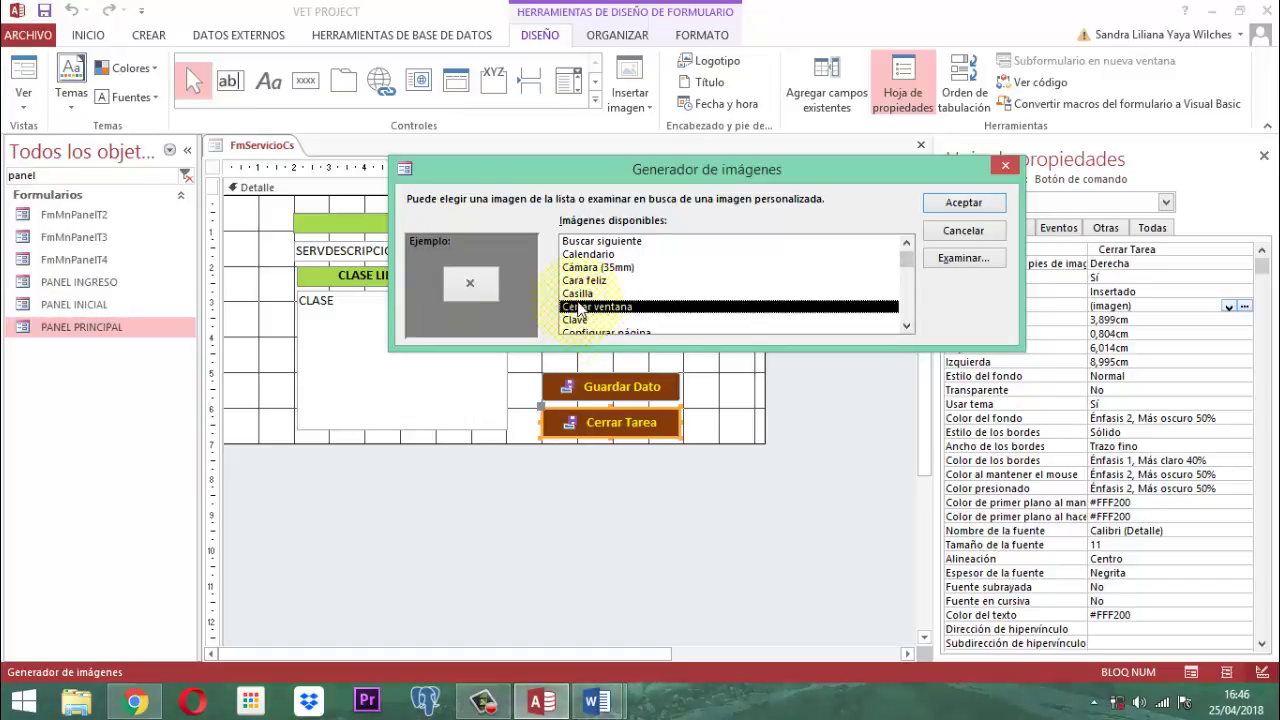
# Step: Look through the image builder's list of available images for a suitable closing picture
pyautogui.click(907, 326)
pyautogui.click(907, 326)
pyautogui.click(907, 326)
pyautogui.click(907, 326)
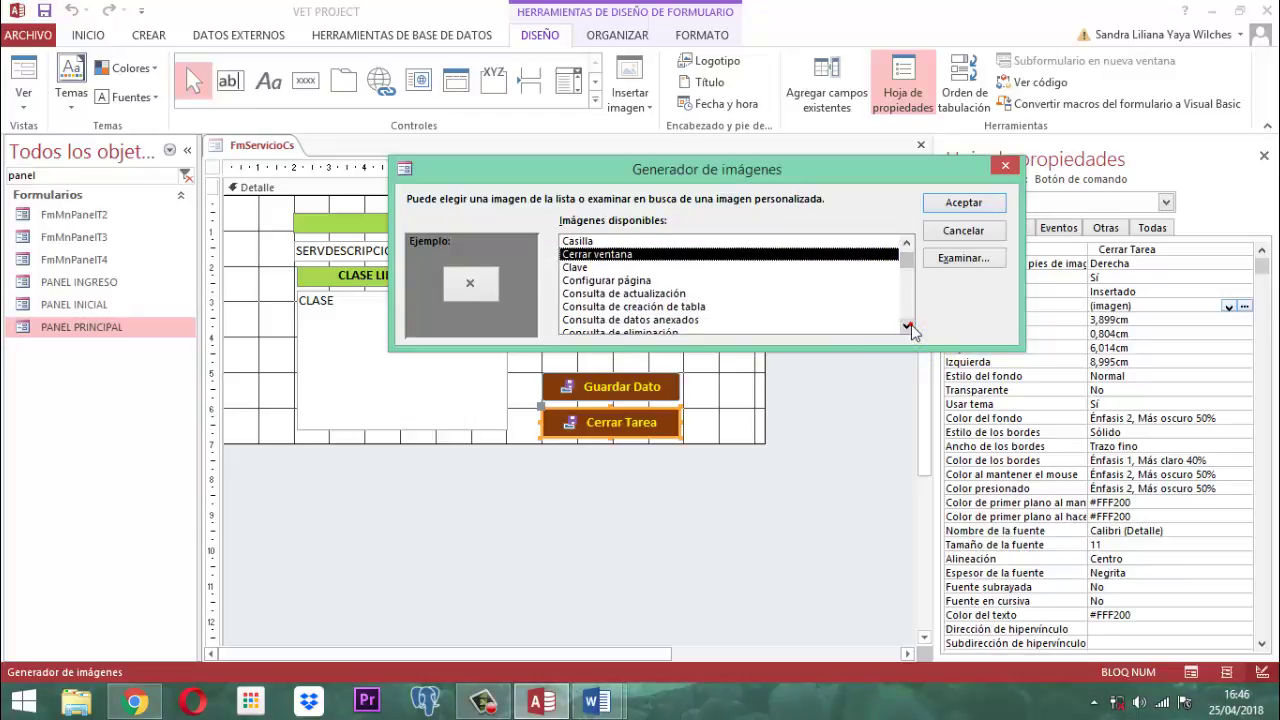
pyautogui.click(907, 326)
pyautogui.click(907, 326)
pyautogui.click(907, 326)
pyautogui.click(907, 326)
pyautogui.click(907, 326)
pyautogui.click(907, 326)
pyautogui.click(907, 326)
pyautogui.click(907, 326)
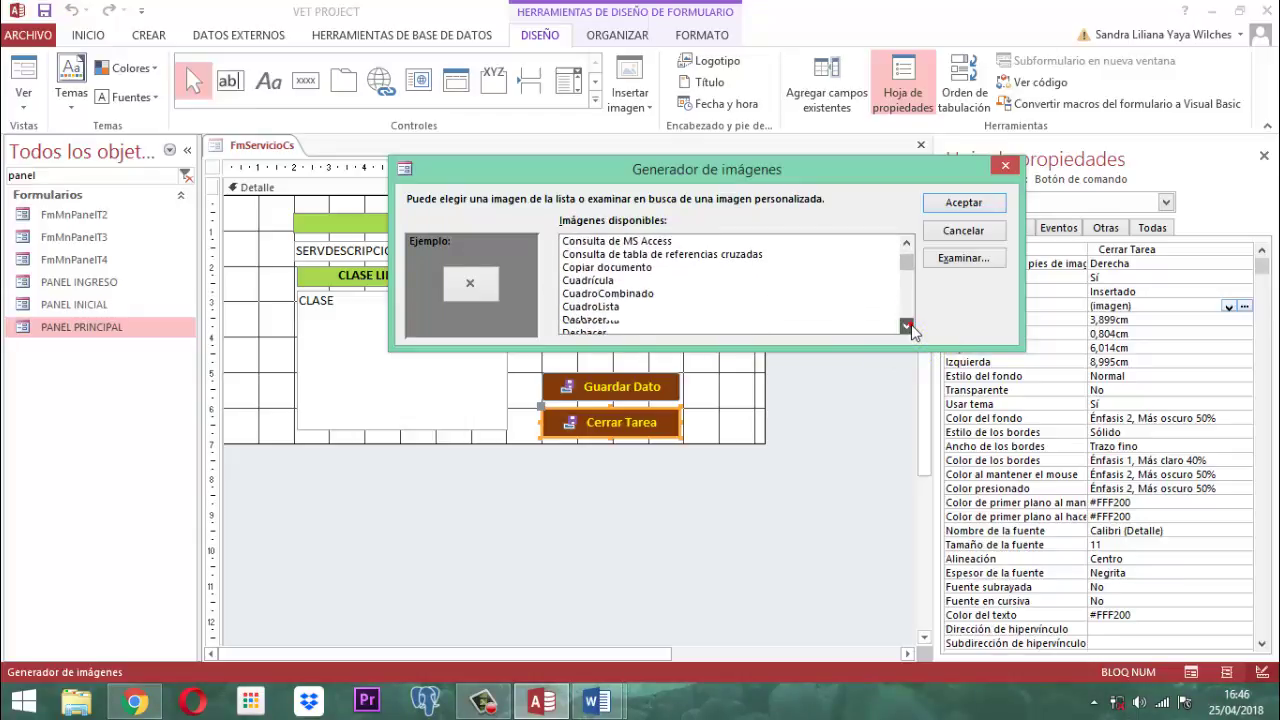
pyautogui.click(907, 326)
pyautogui.click(907, 326)
pyautogui.click(907, 326)
pyautogui.click(907, 326)
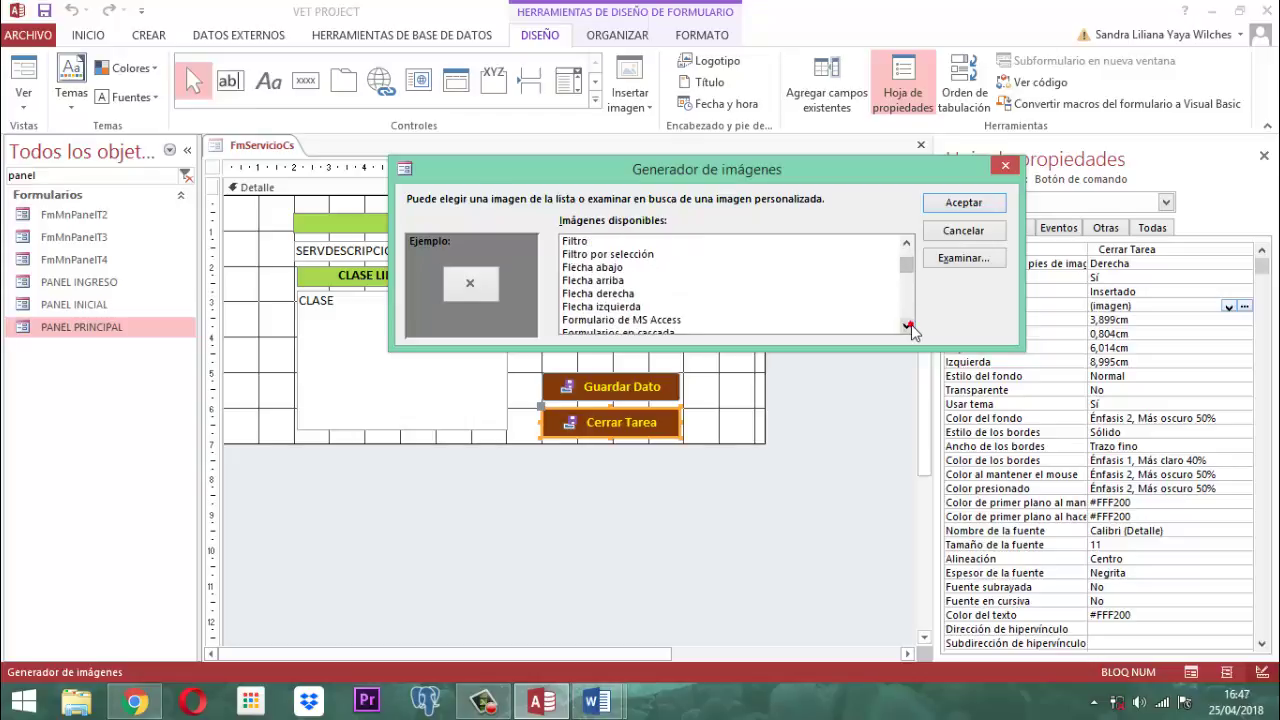
pyautogui.click(907, 326)
pyautogui.click(907, 326)
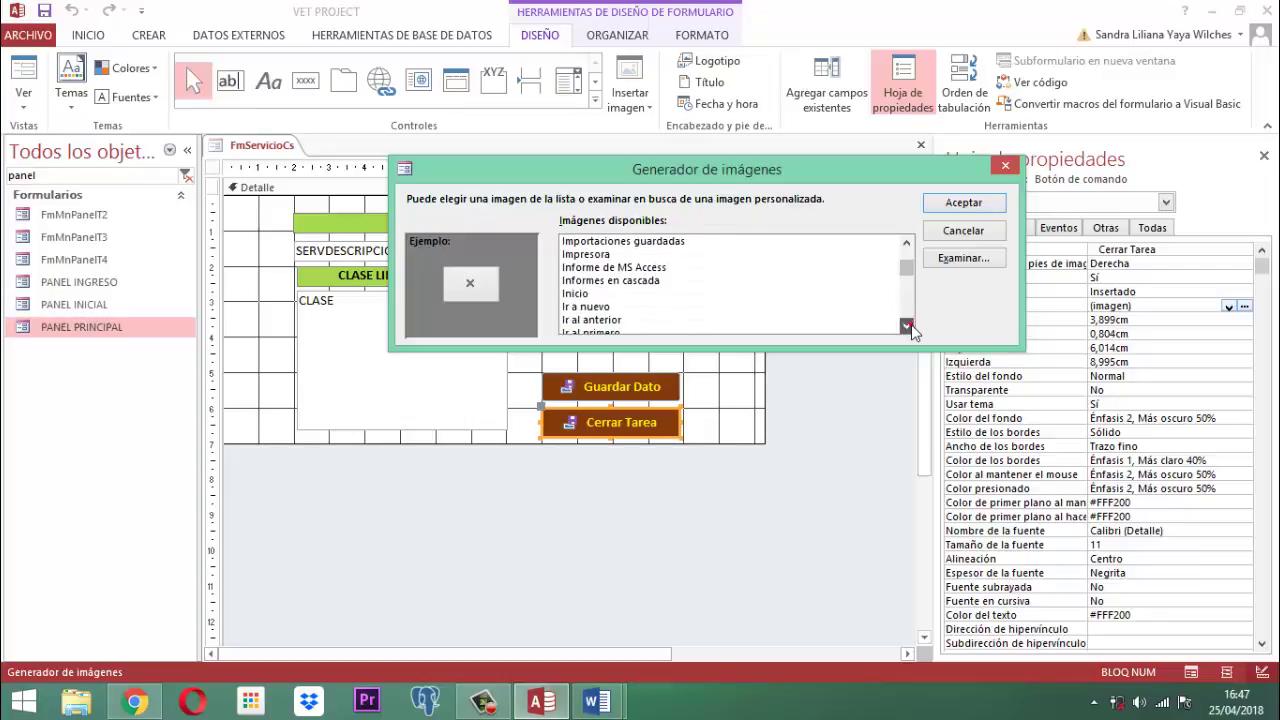
pyautogui.moveTo(911, 324); pyautogui.dragTo(911, 326)
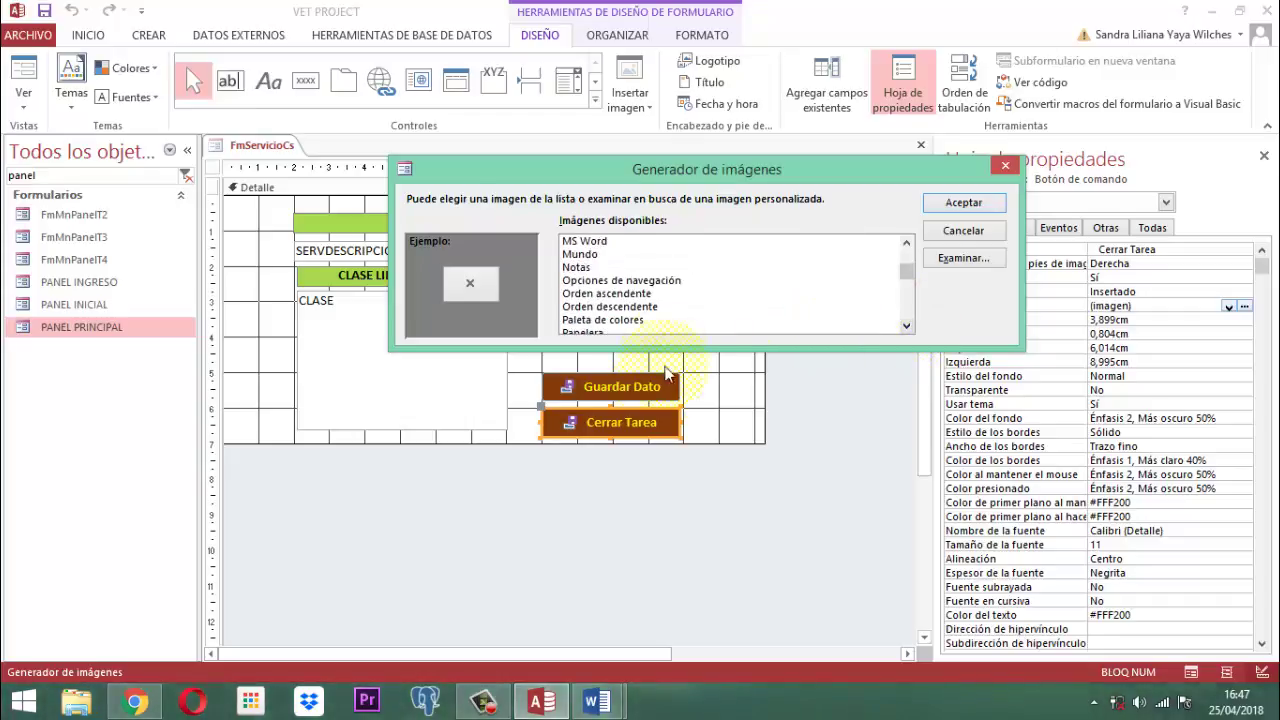
pyautogui.click(893, 268)
pyautogui.moveTo(890, 261); pyautogui.dragTo(857, 271)
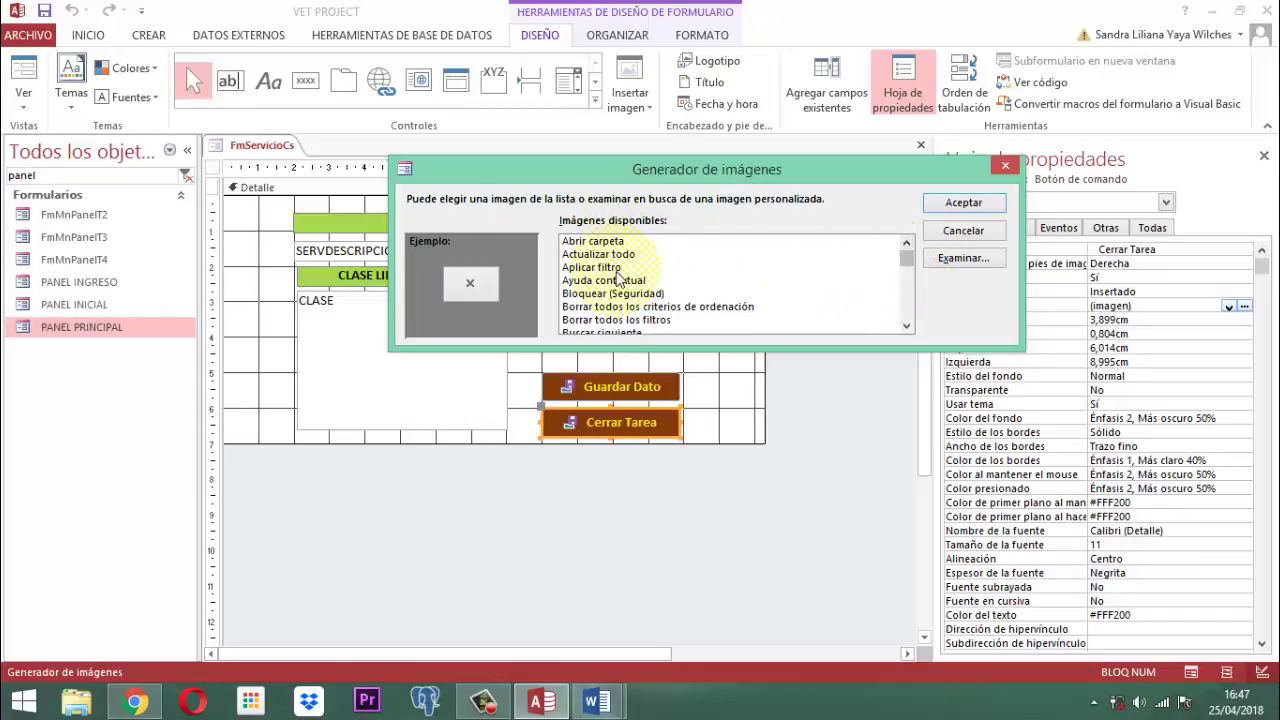
pyautogui.click(906, 328)
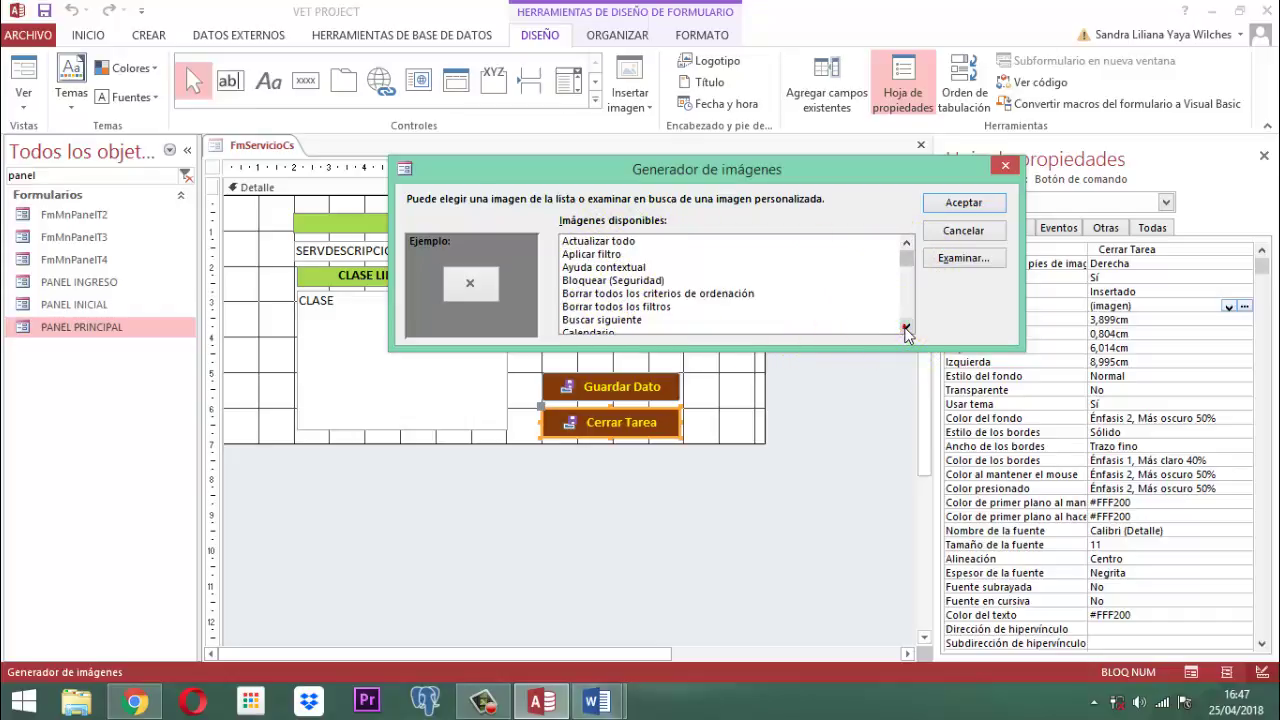
pyautogui.click(906, 328)
pyautogui.click(906, 328)
pyautogui.click(906, 328)
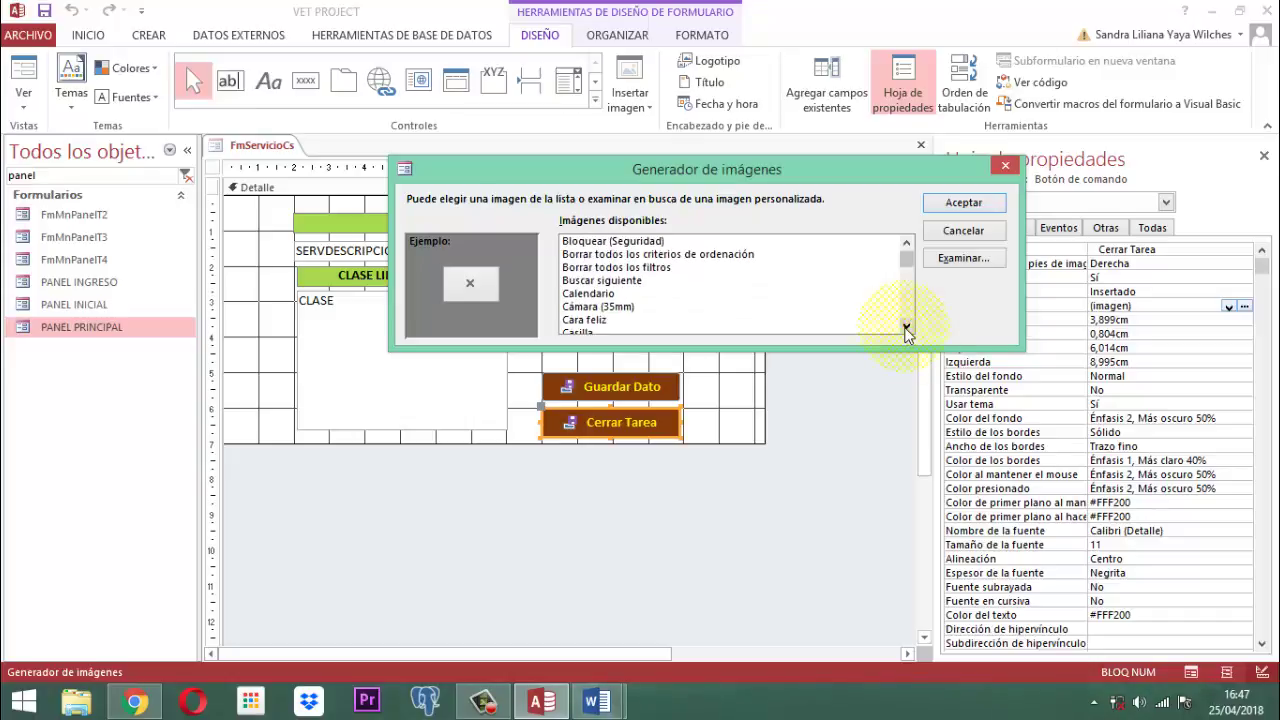
pyautogui.click(906, 328)
pyautogui.click(906, 328)
pyautogui.click(906, 328)
pyautogui.click(906, 328)
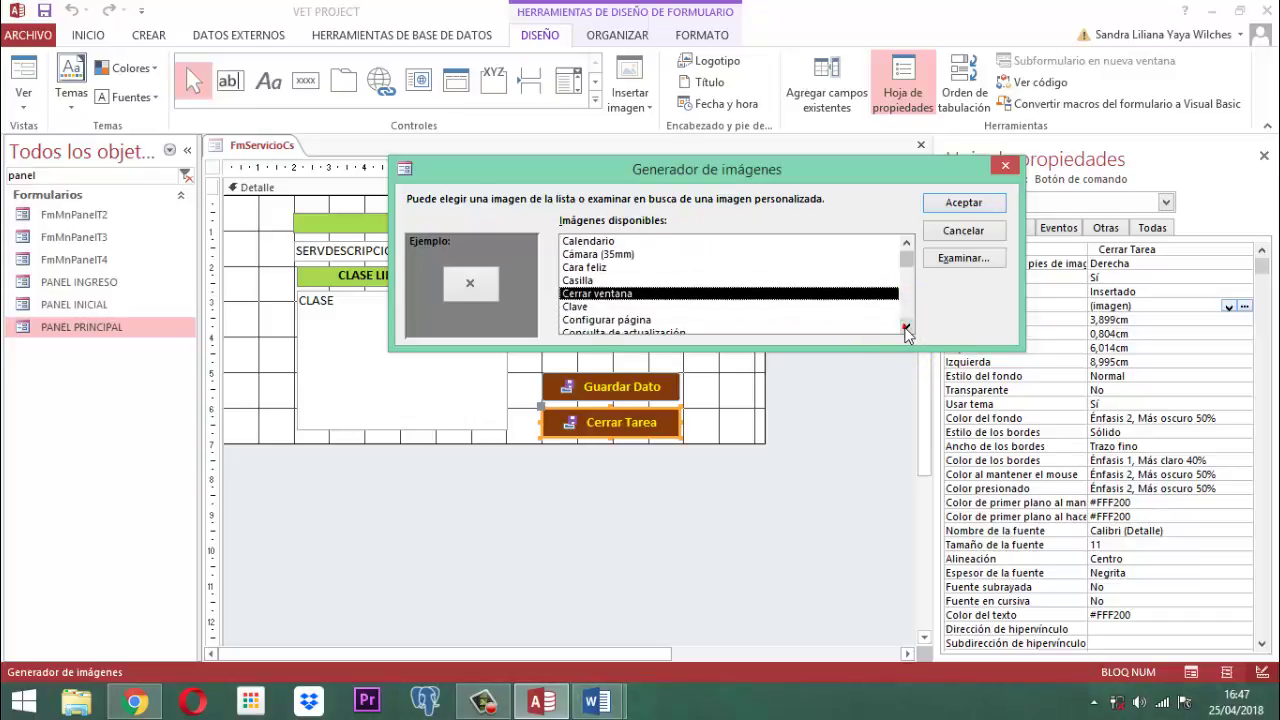
pyautogui.click(590, 296)
pyautogui.click(964, 231)
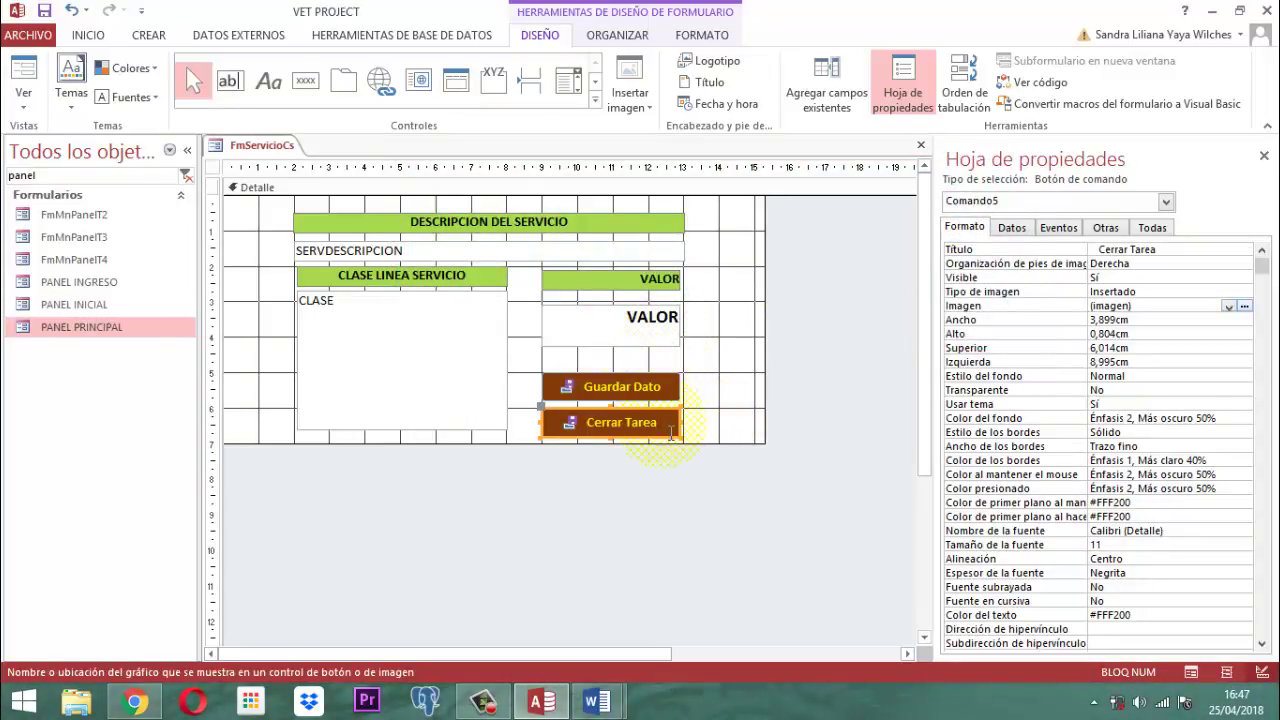
# Step: Reopen the image builder for the Cerrar Tarea button and browse to Documentos 2016\Videos Formativos\Proyecto Educativo on the DATA (D:) drive
pyautogui.click(1244, 306)
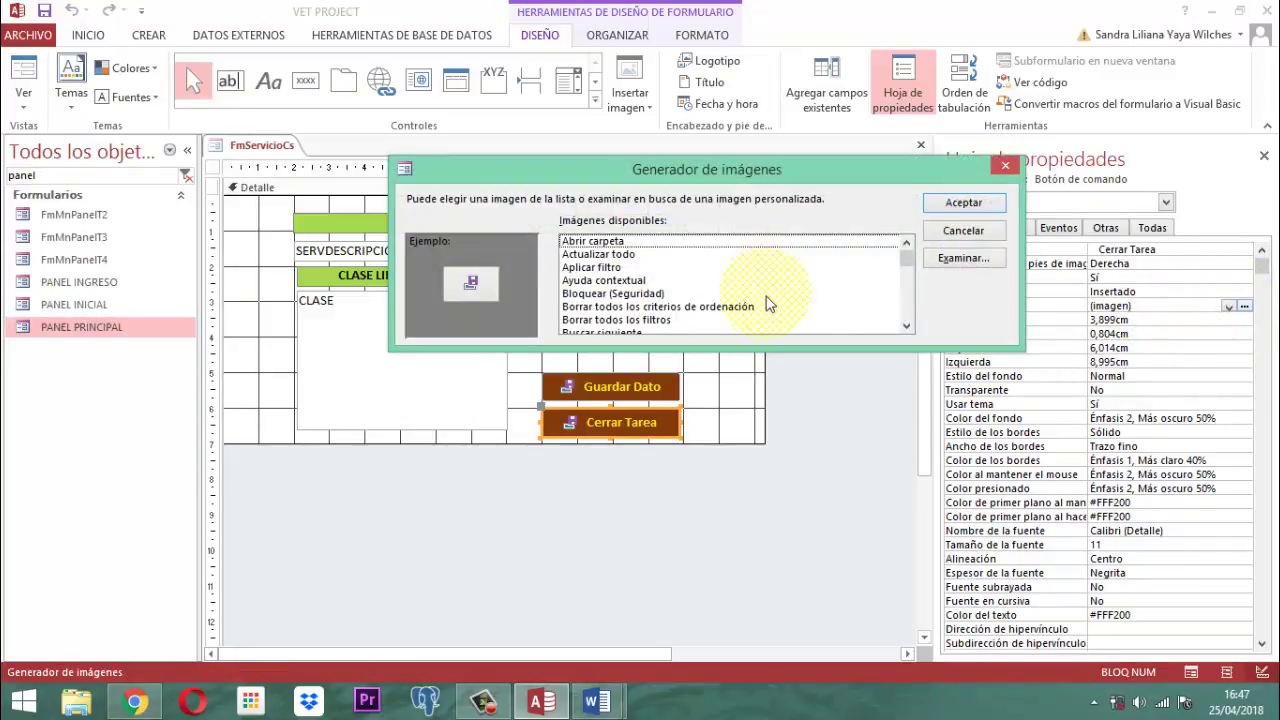
pyautogui.click(961, 257)
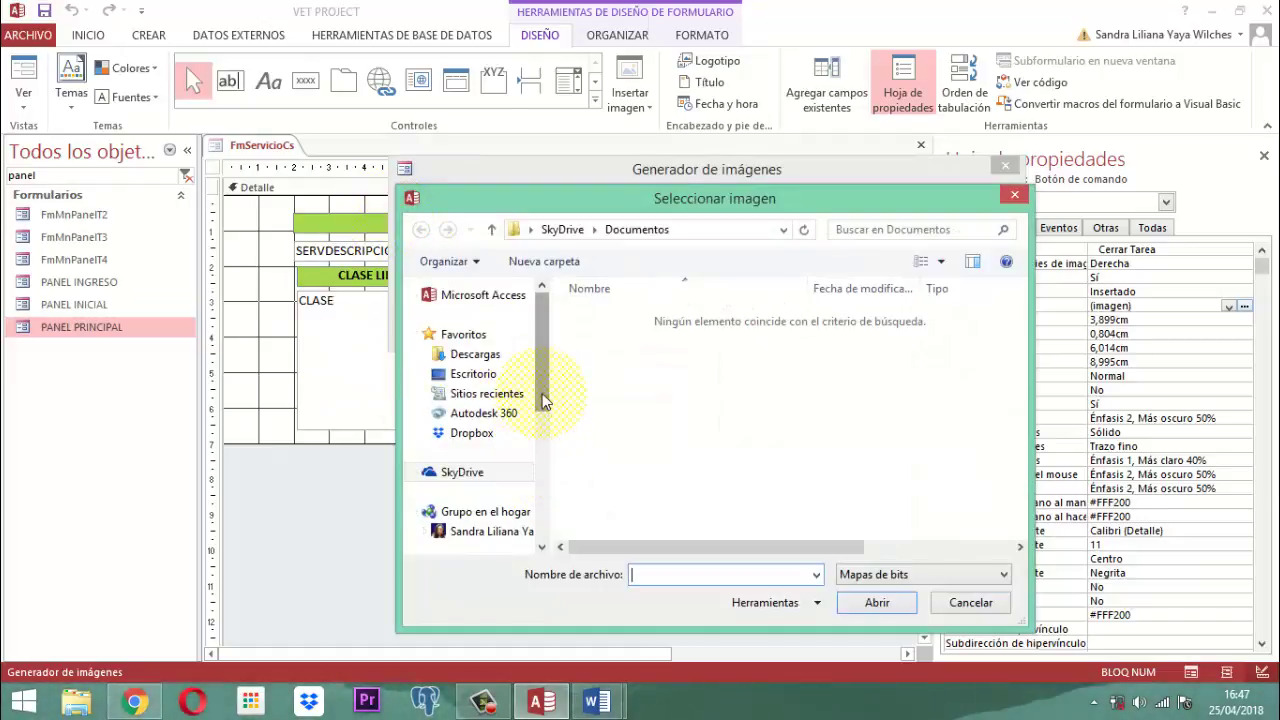
pyautogui.moveTo(543, 366); pyautogui.dragTo(540, 525)
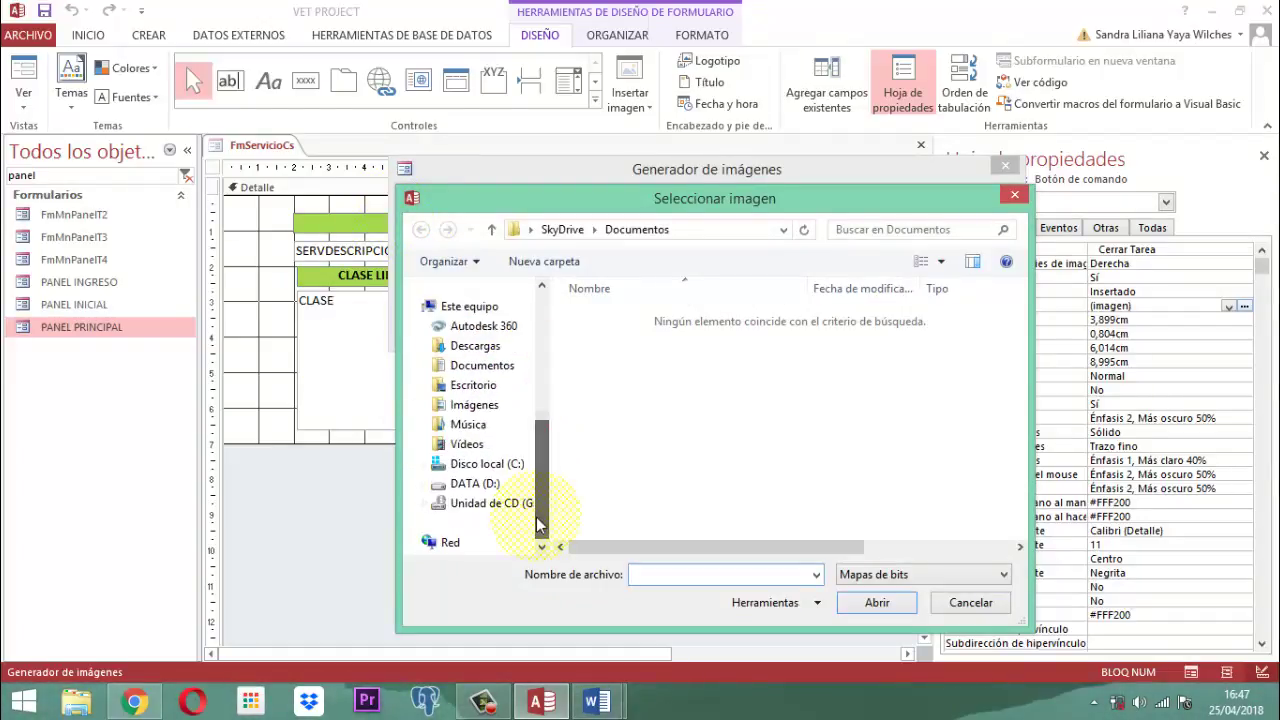
pyautogui.click(485, 484)
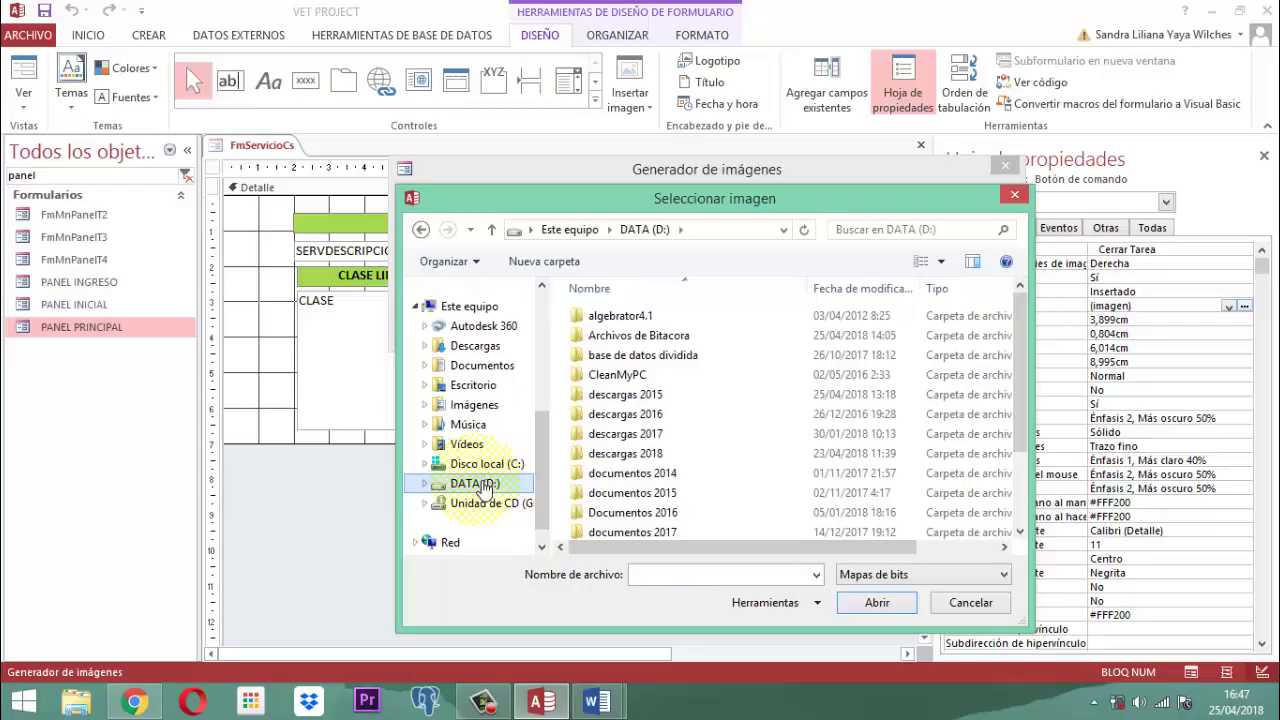
pyautogui.doubleClick(675, 514)
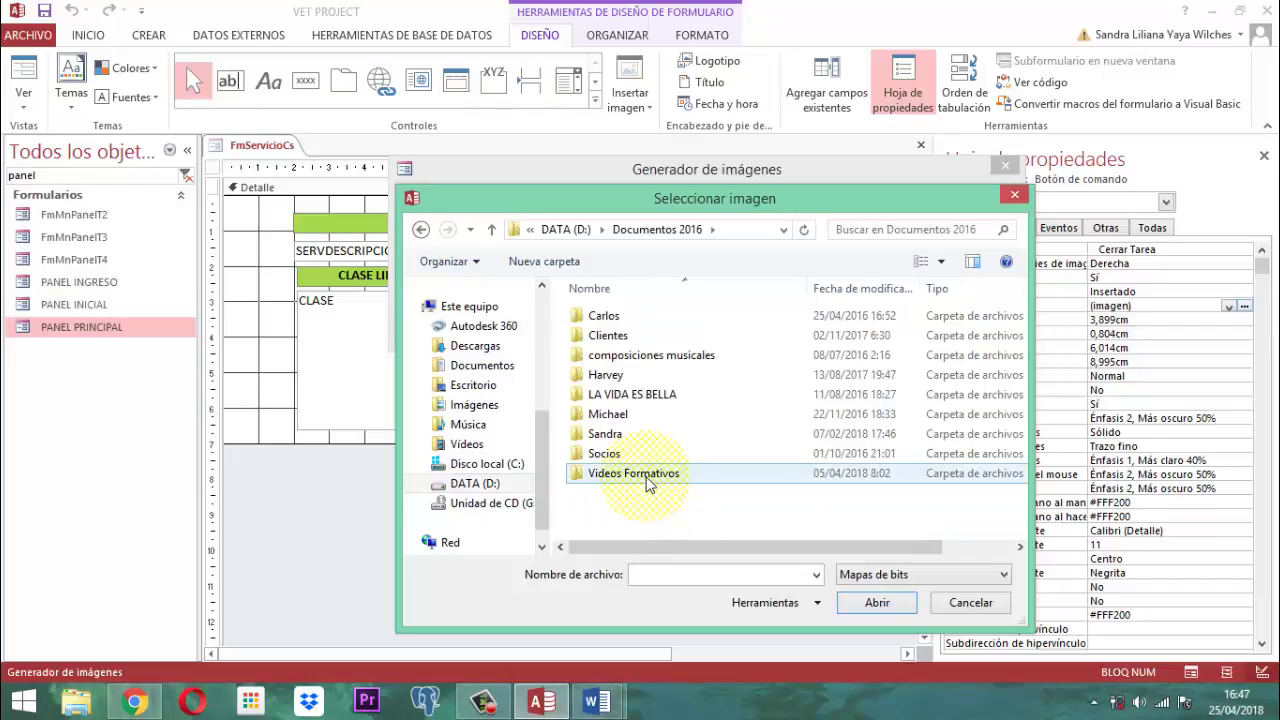
pyautogui.doubleClick(647, 476)
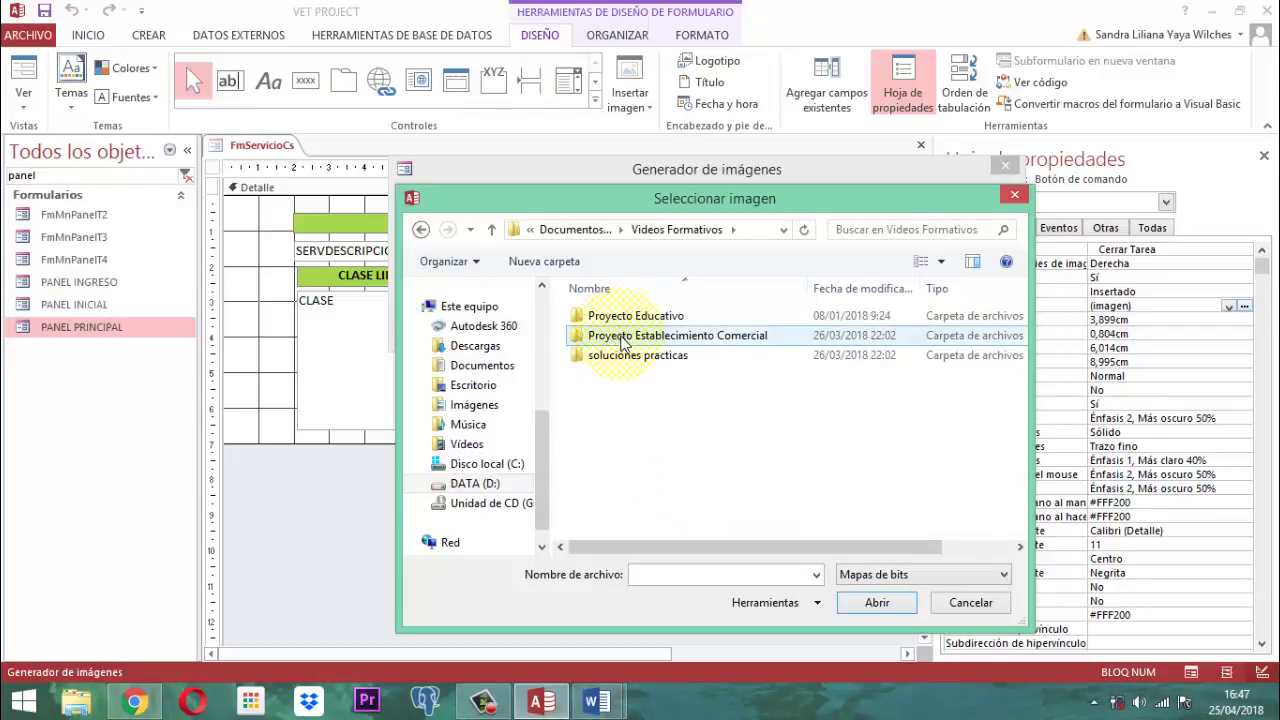
pyautogui.doubleClick(622, 316)
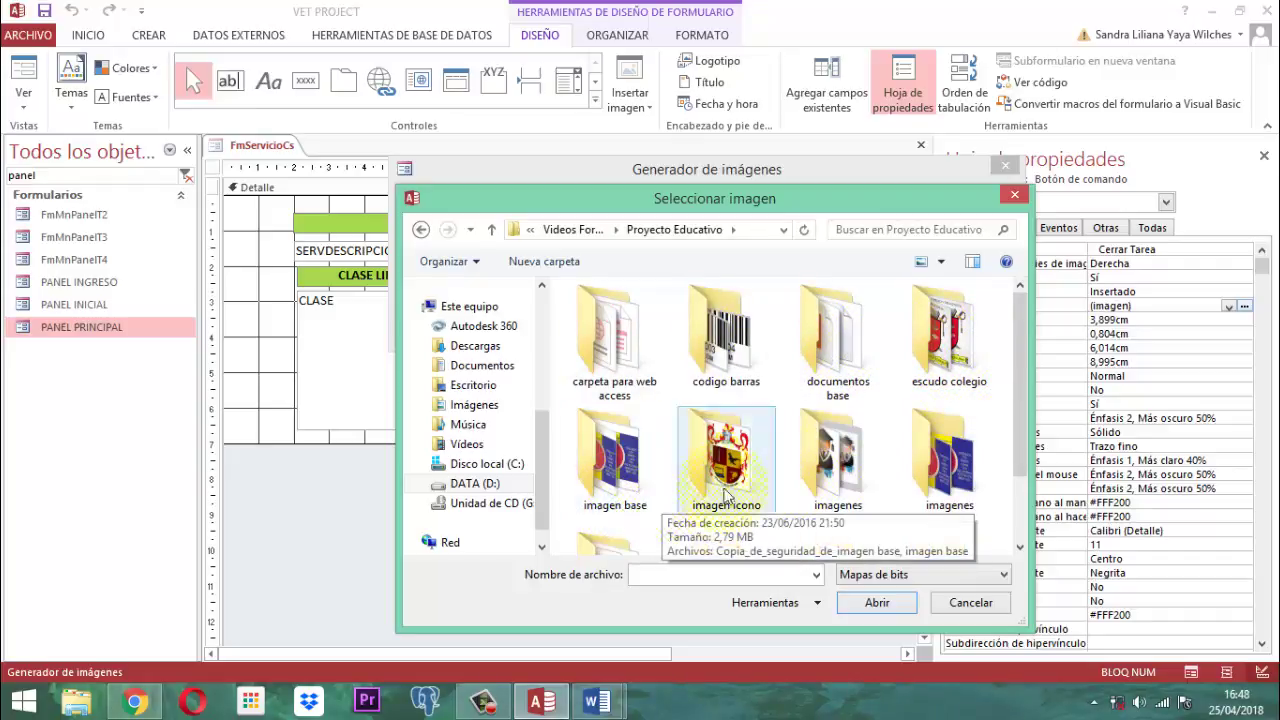
# Step: Check the imagenes, imagenes proyecto and imagen icono folders for a usable button picture
pyautogui.doubleClick(827, 470)
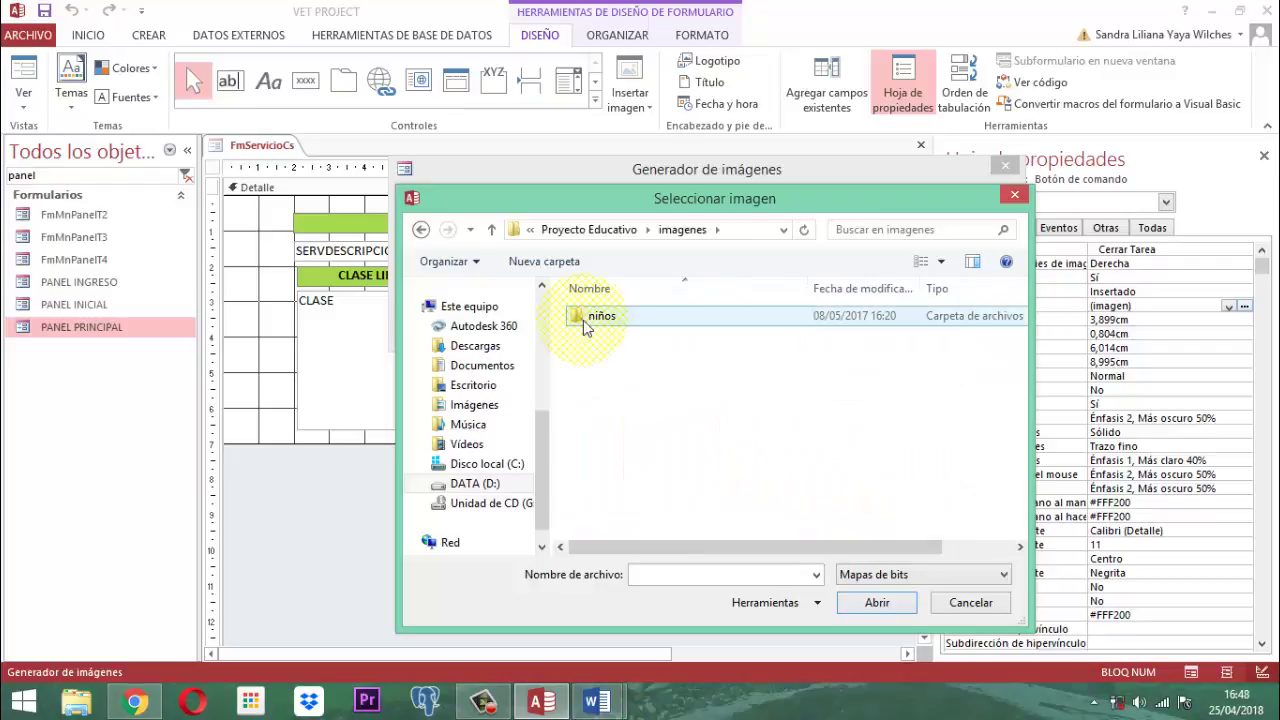
pyautogui.click(420, 229)
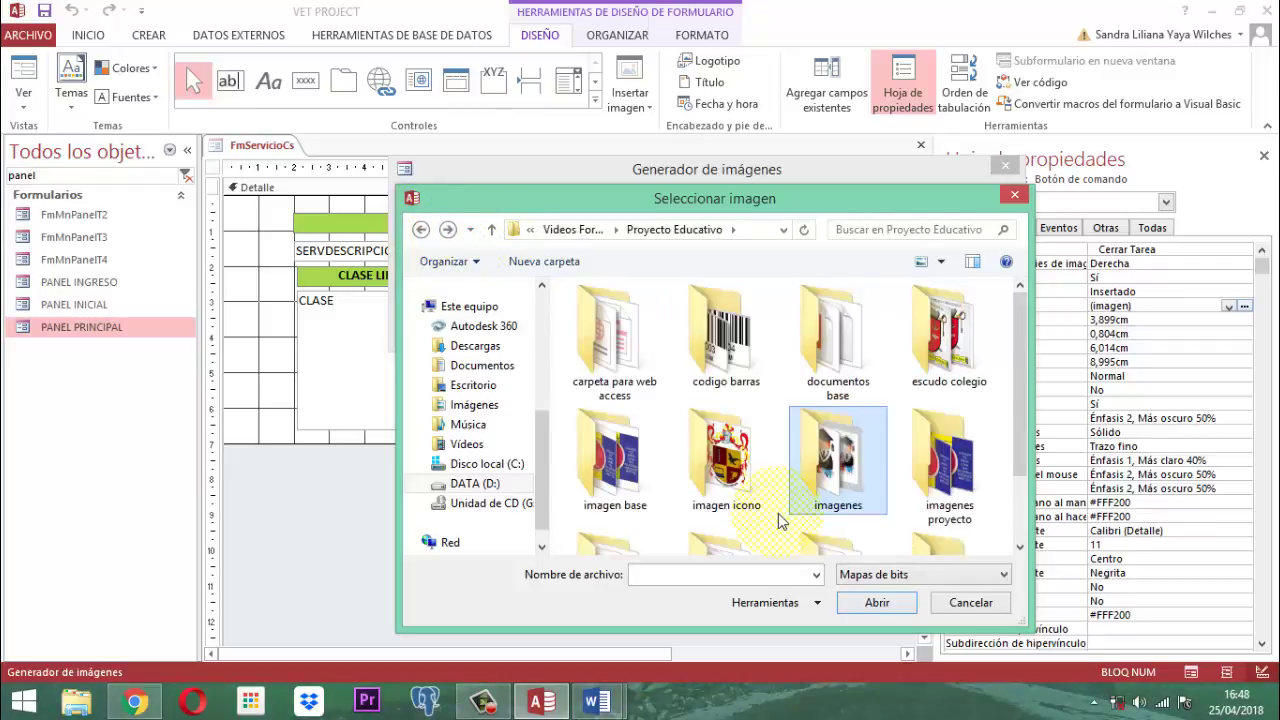
pyautogui.doubleClick(952, 462)
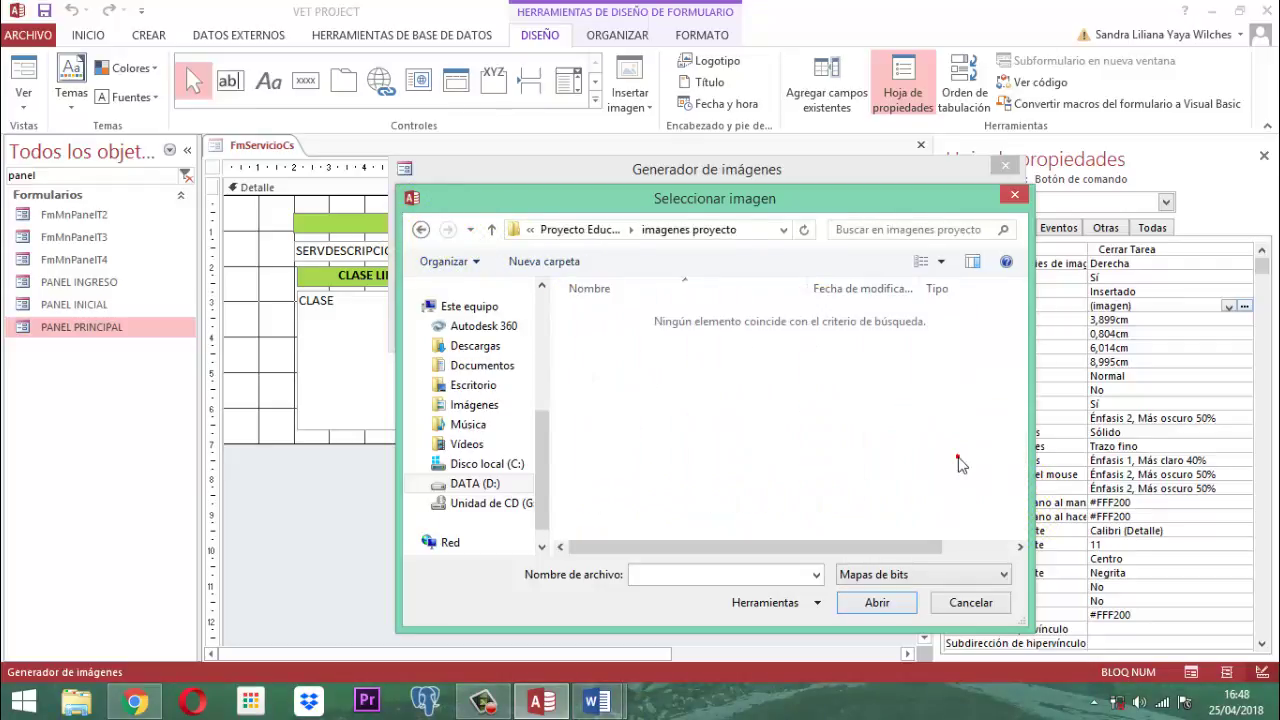
pyautogui.click(420, 229)
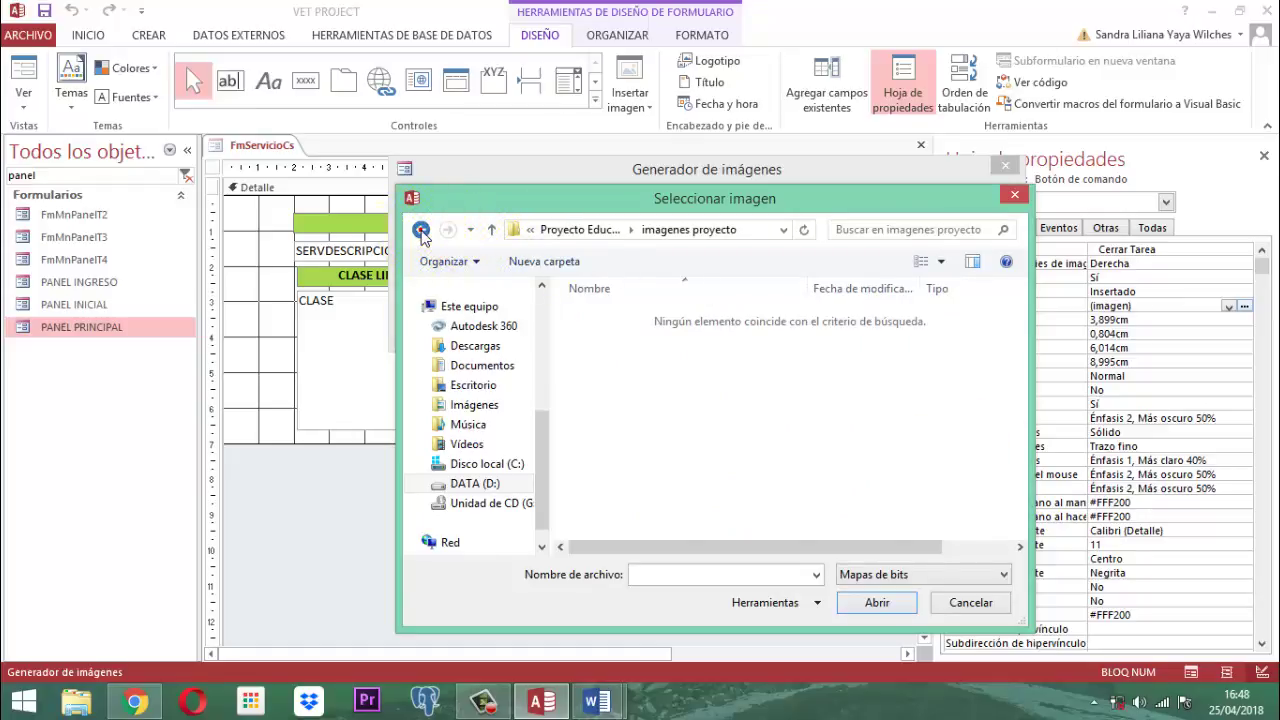
pyautogui.click(1020, 546)
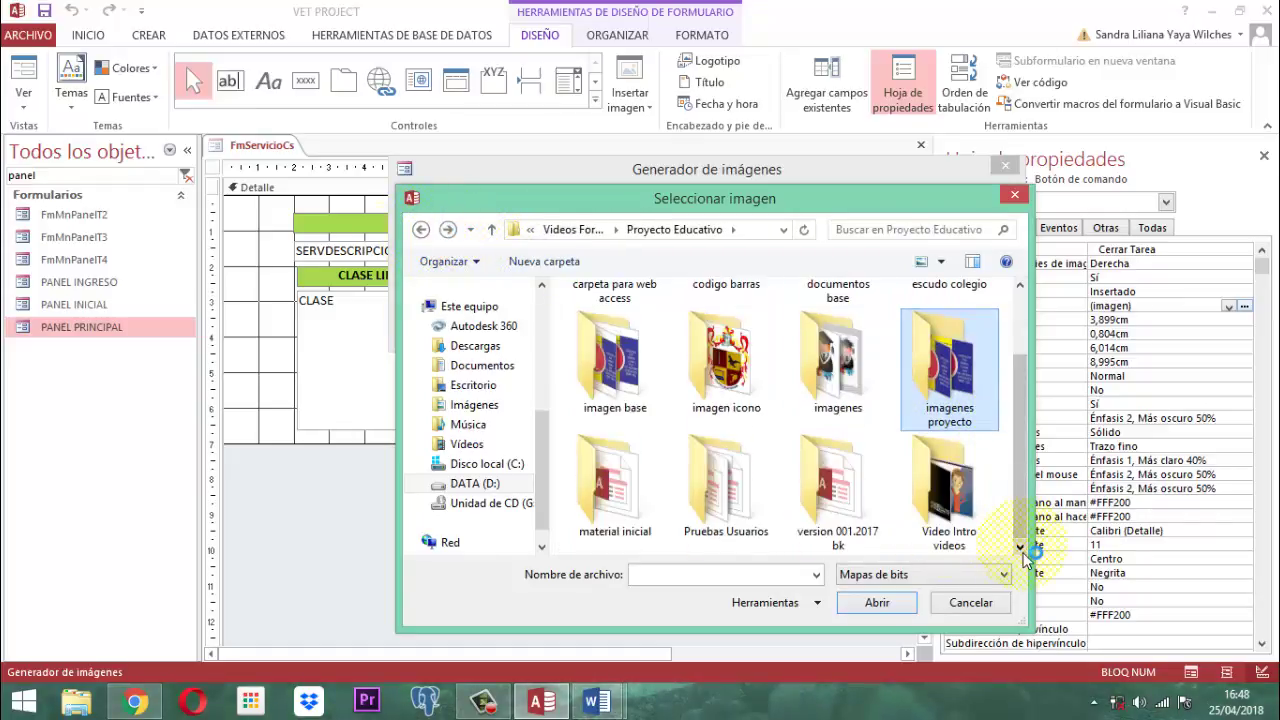
pyautogui.doubleClick(710, 378)
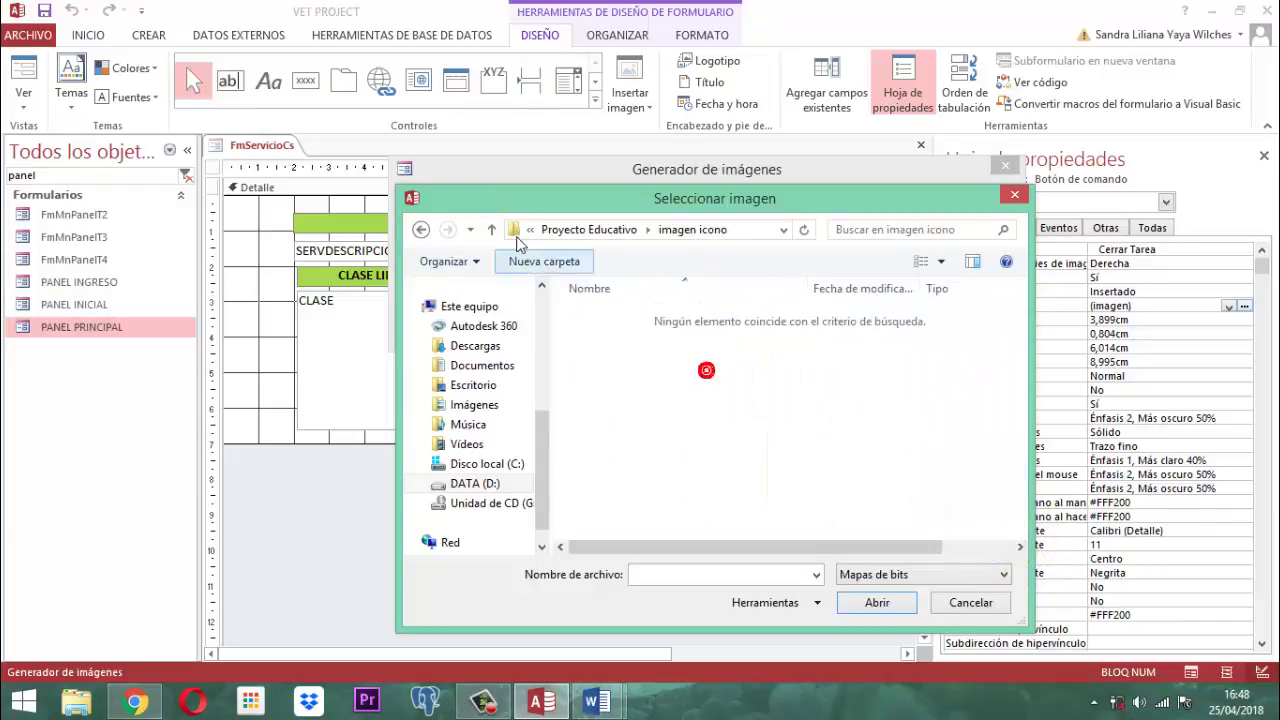
pyautogui.click(421, 230)
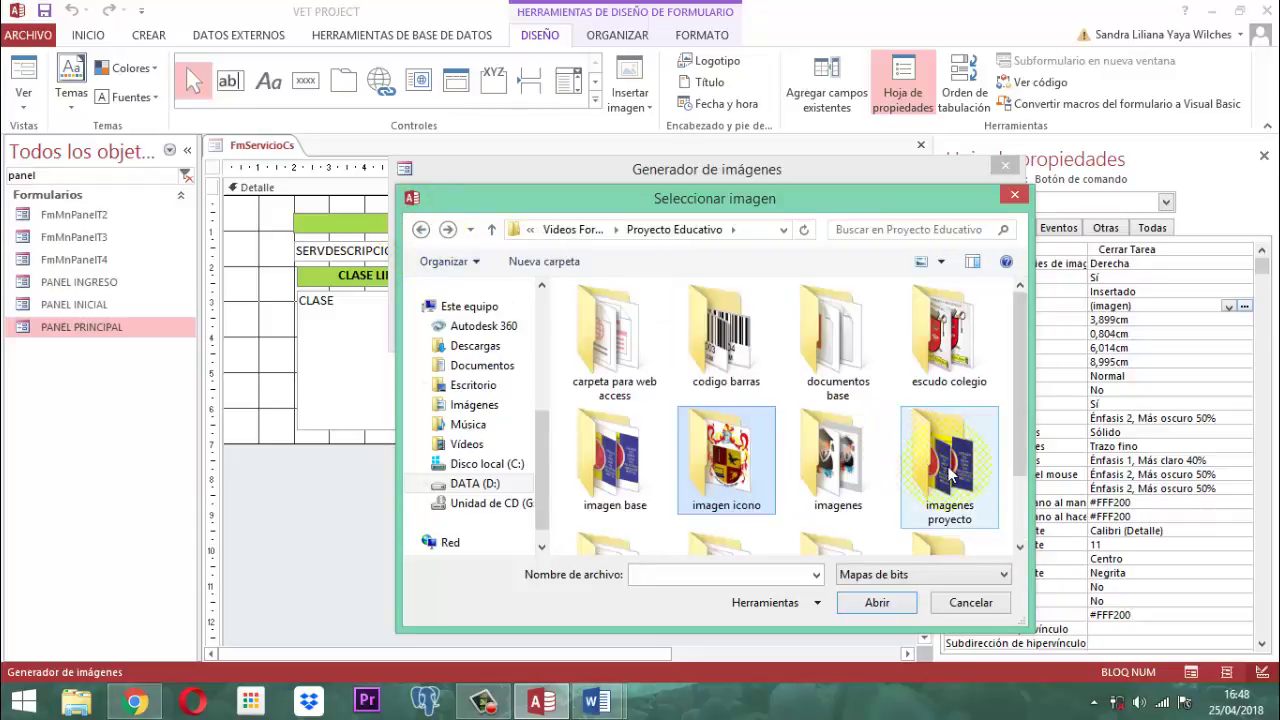
# Step: Show files of all types (Todos los archivos) in the imagenes proyecto folder and display them as large icons
pyautogui.doubleClick(949, 473)
pyautogui.click(1003, 574)
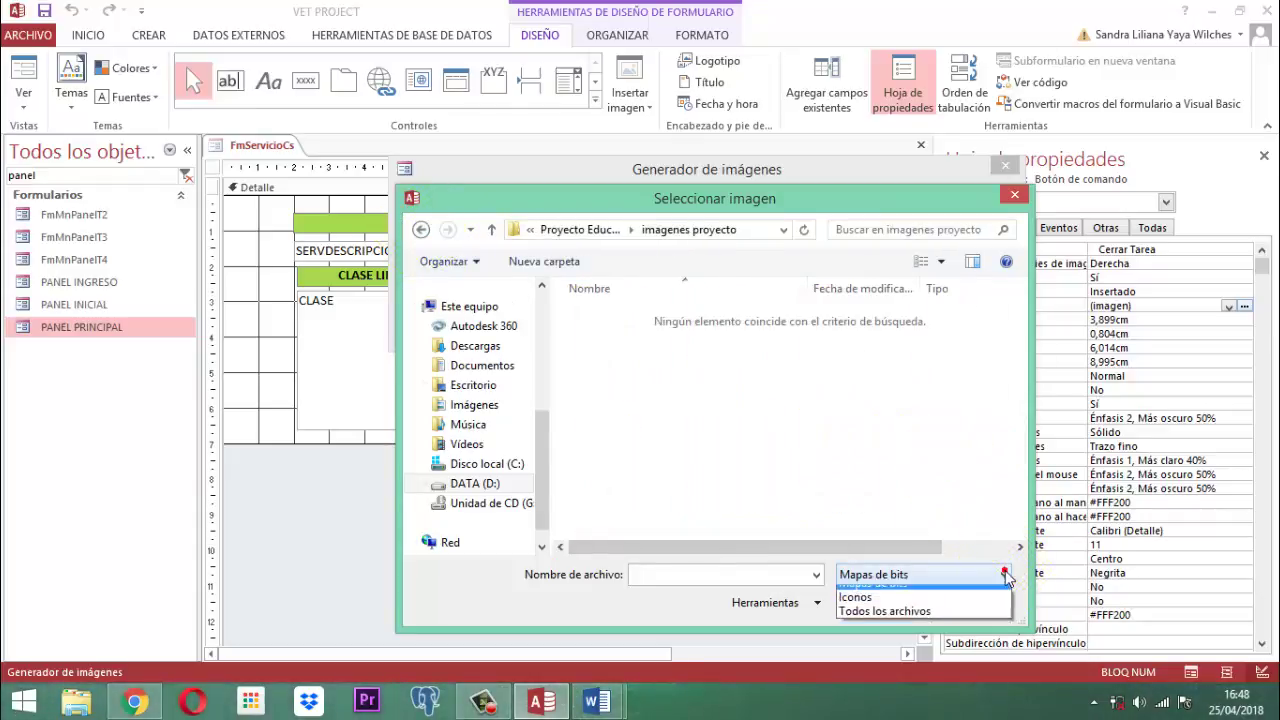
pyautogui.click(888, 621)
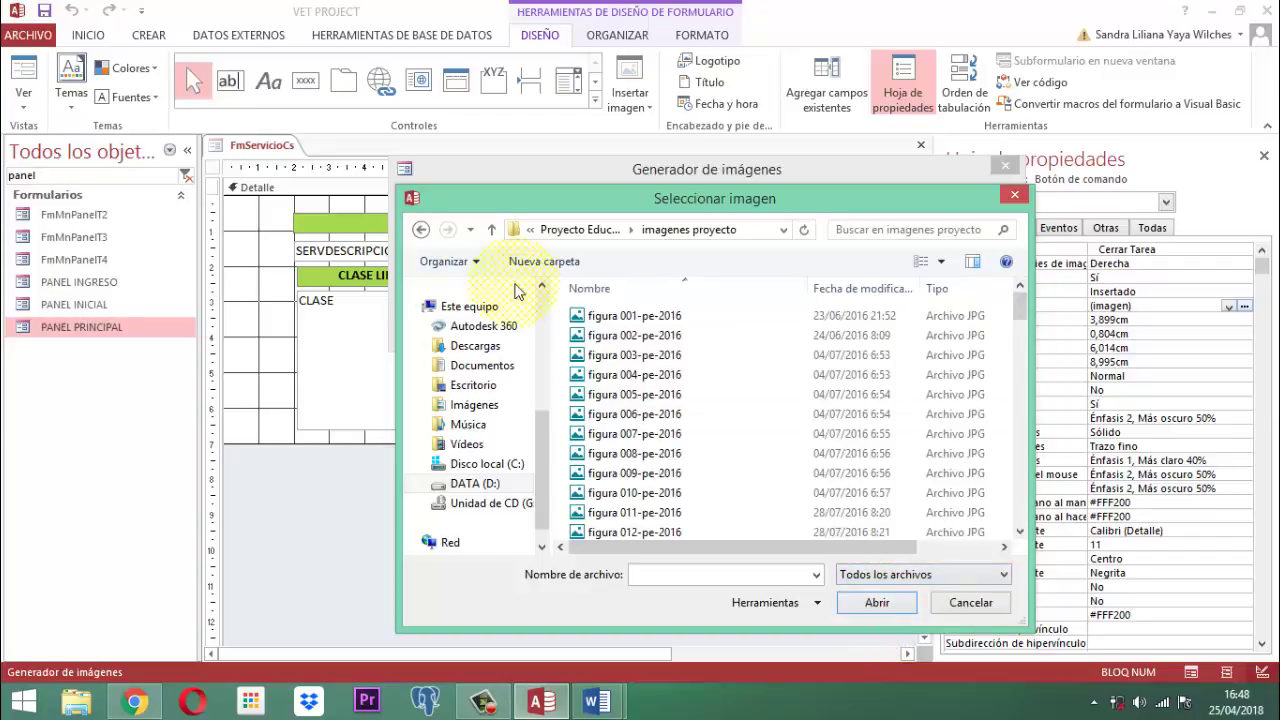
pyautogui.click(941, 262)
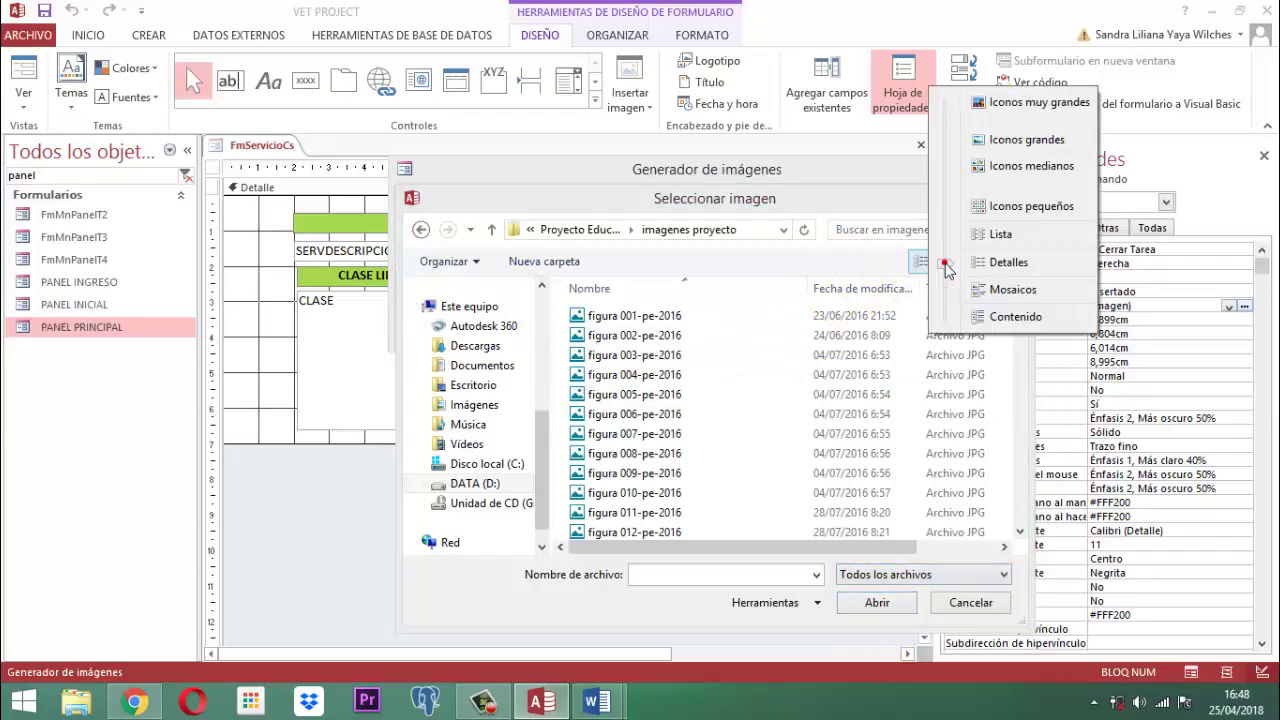
pyautogui.moveTo(945, 263); pyautogui.dragTo(945, 140)
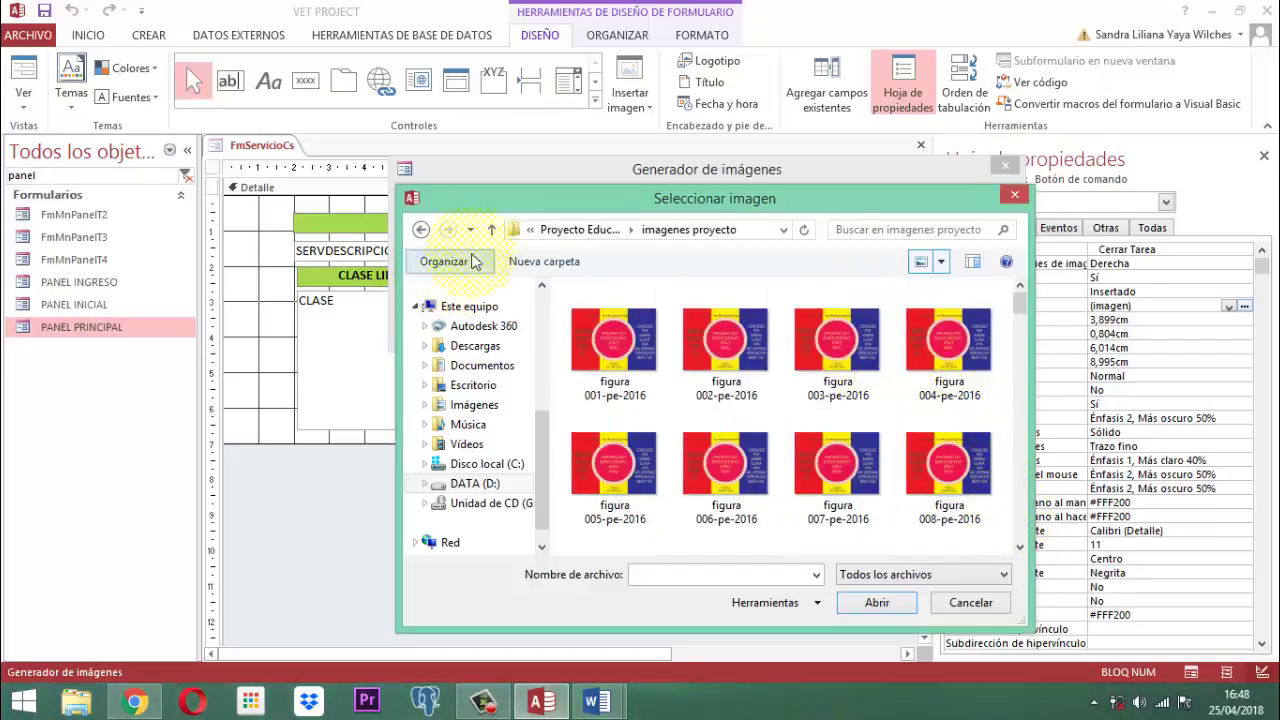
# Step: Load the cerrar formulario25x25 picture from the Proyecto Educativo imagenes folder into the image builder for the Cerrar Tarea button
pyautogui.click(491, 230)
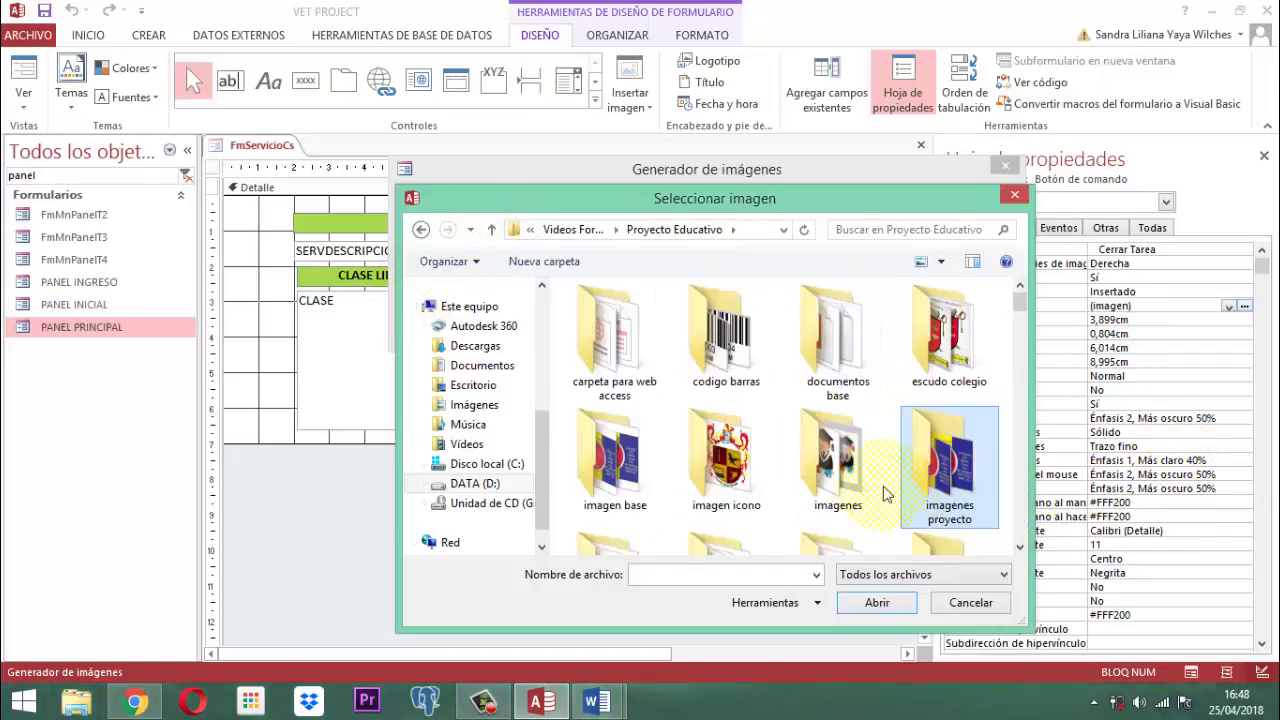
pyautogui.doubleClick(815, 483)
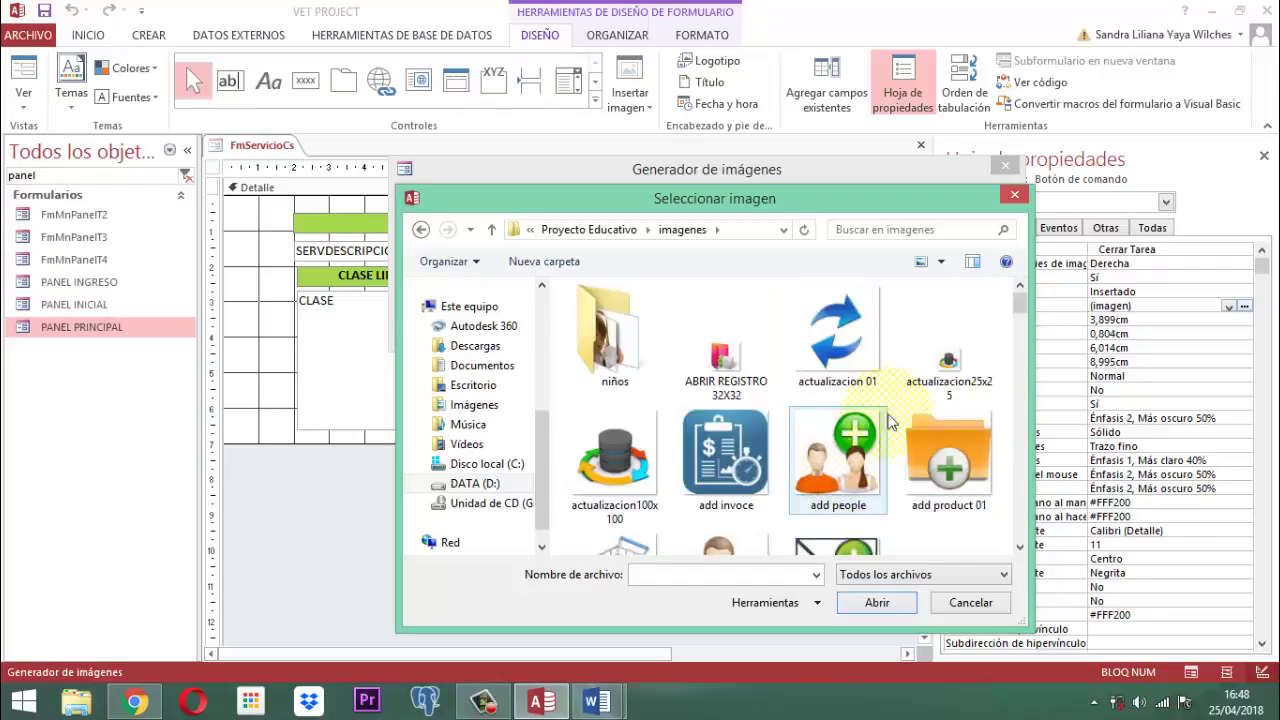
pyautogui.click(1020, 546)
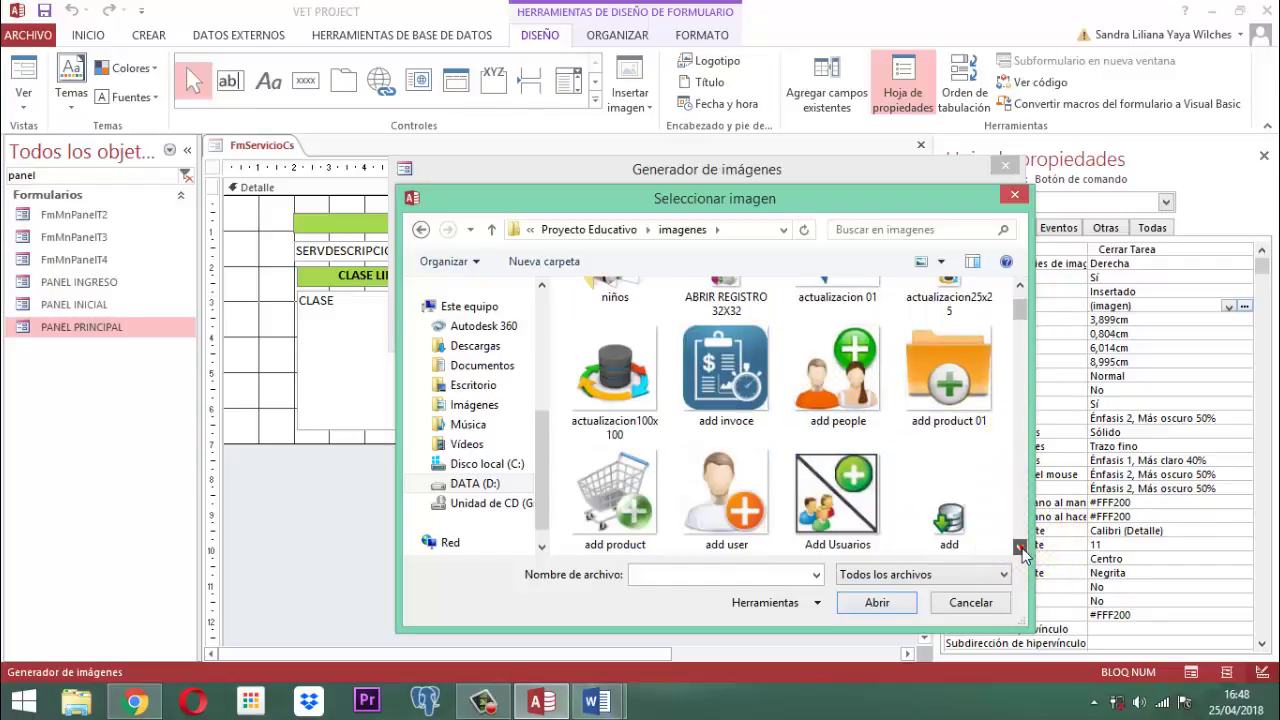
pyautogui.click(1020, 546)
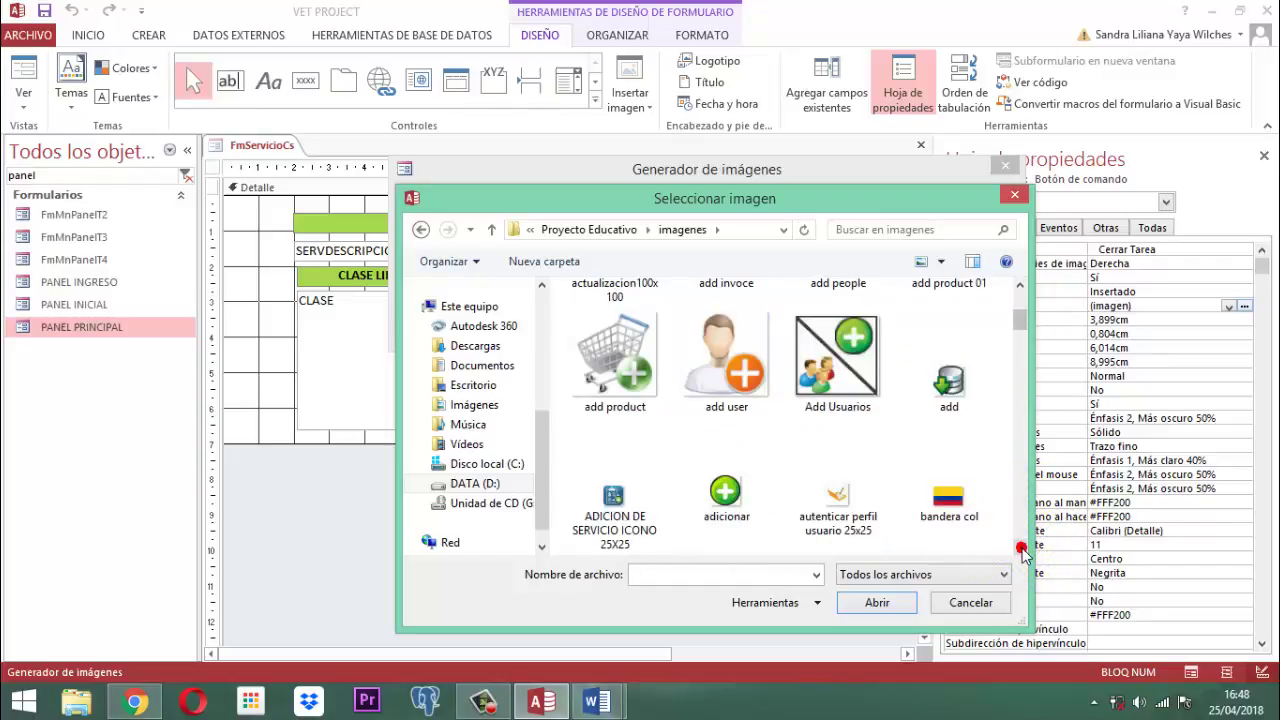
pyautogui.click(1020, 546)
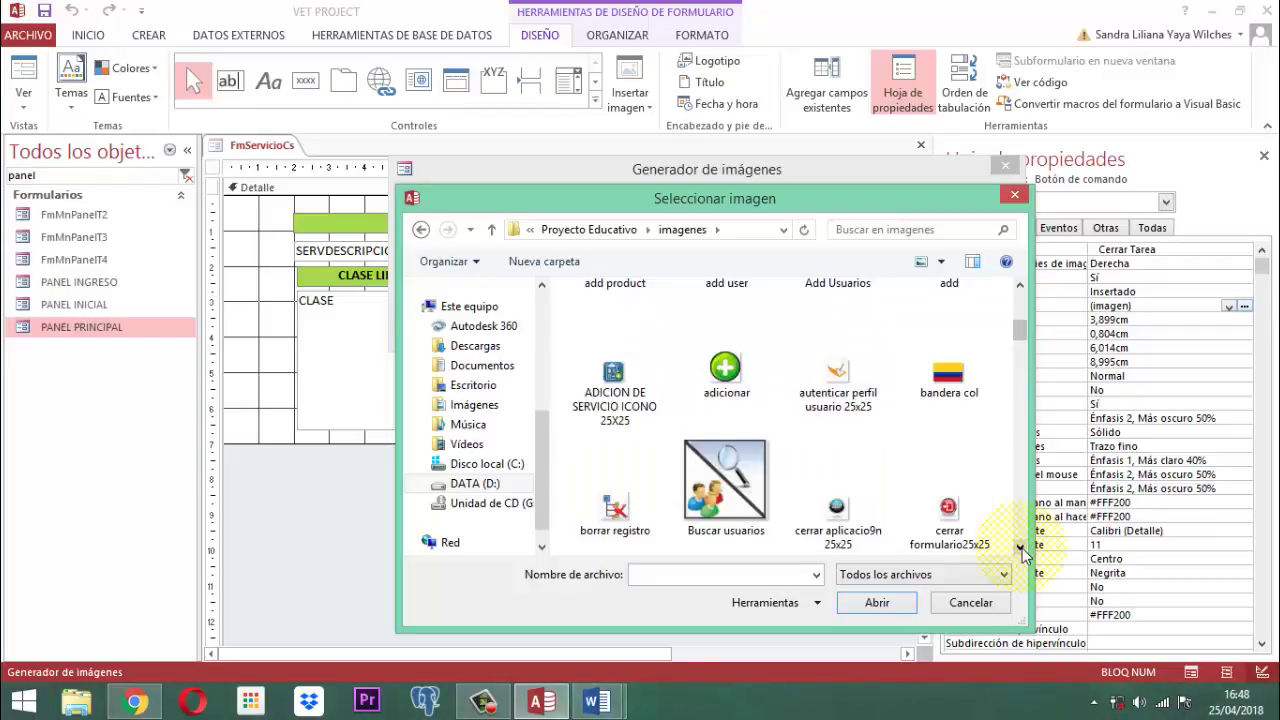
pyautogui.click(948, 510)
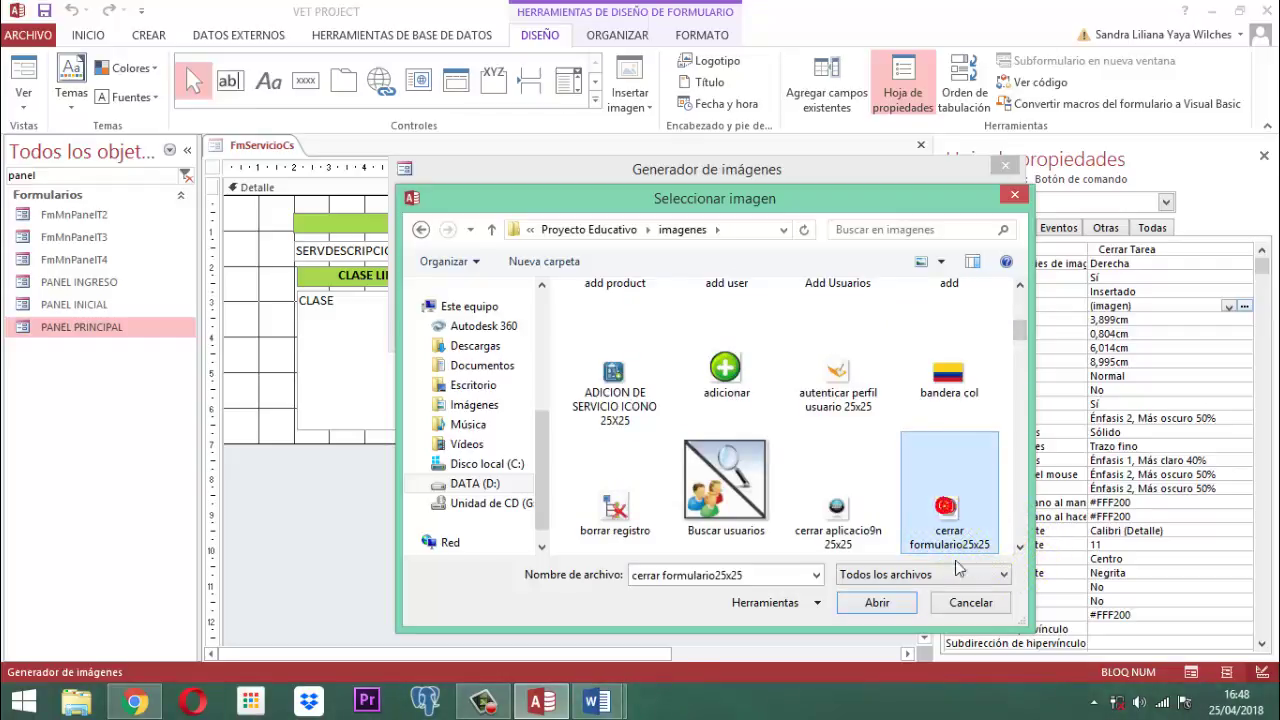
pyautogui.click(877, 602)
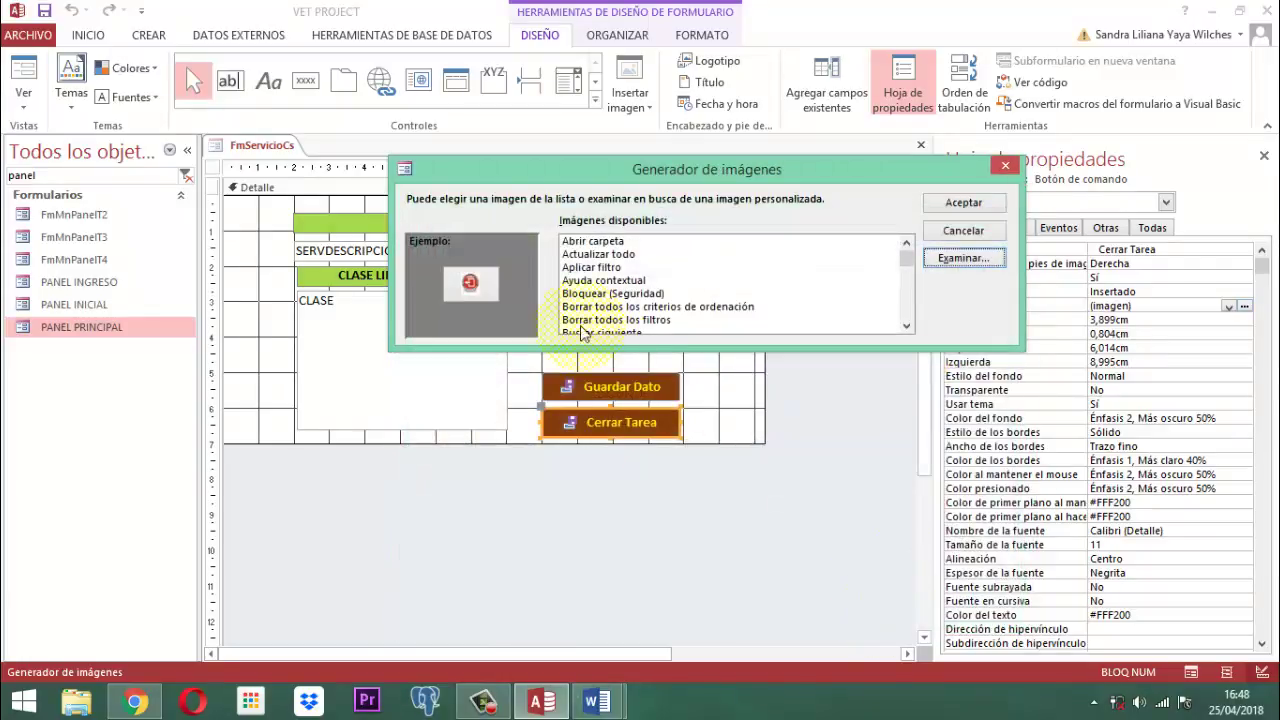
# Step: Apply the cerrar formulario25x25 picture to the Cerrar Tarea button and close the property sheet
pyautogui.click(963, 203)
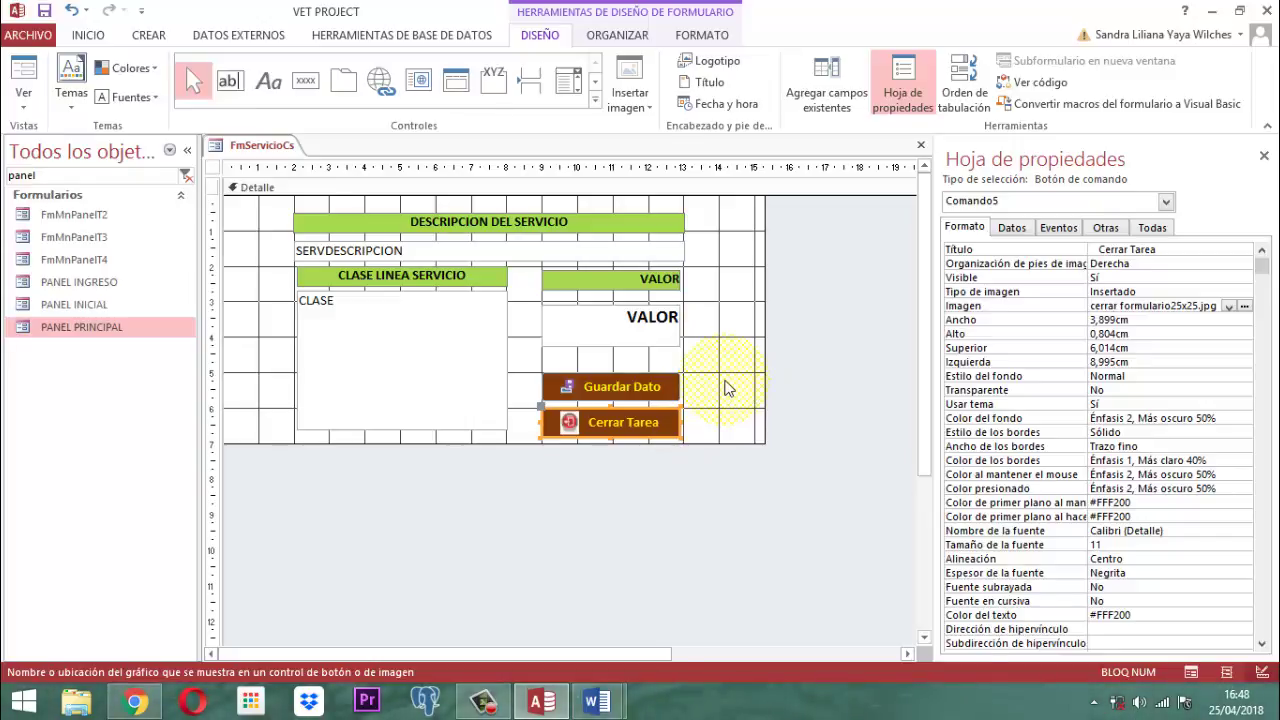
pyautogui.click(1264, 157)
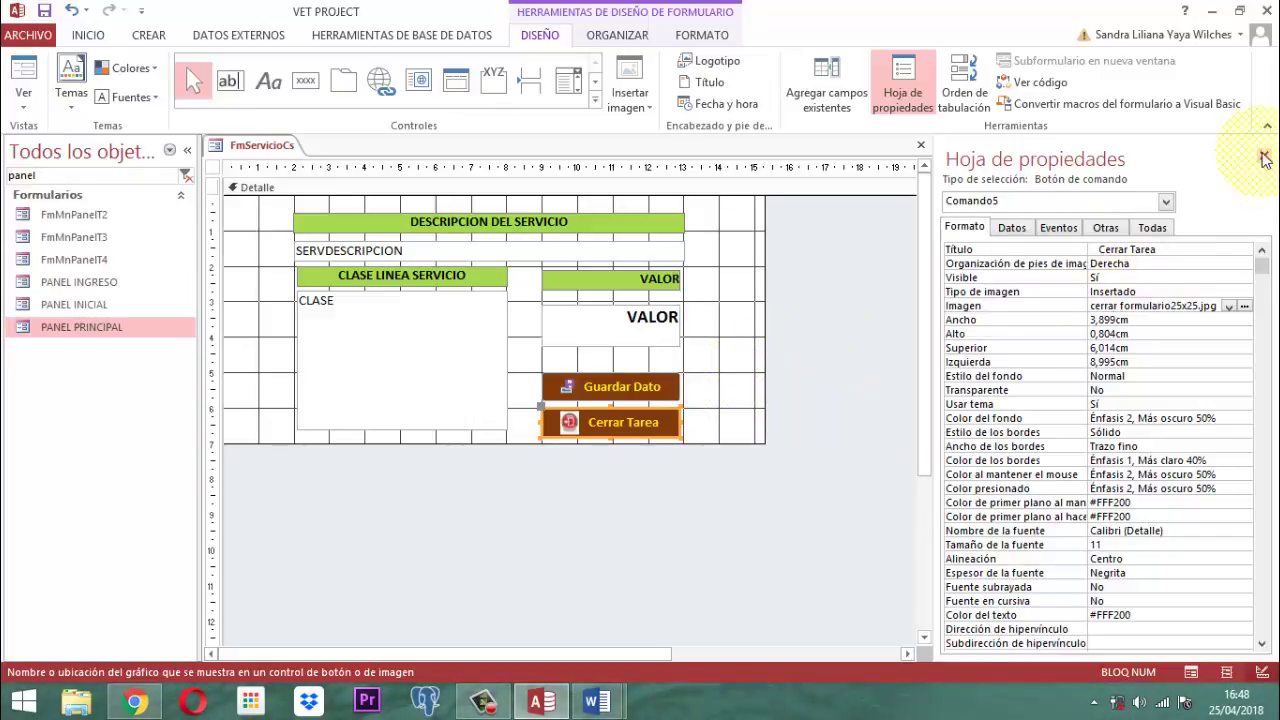
pyautogui.click(800, 376)
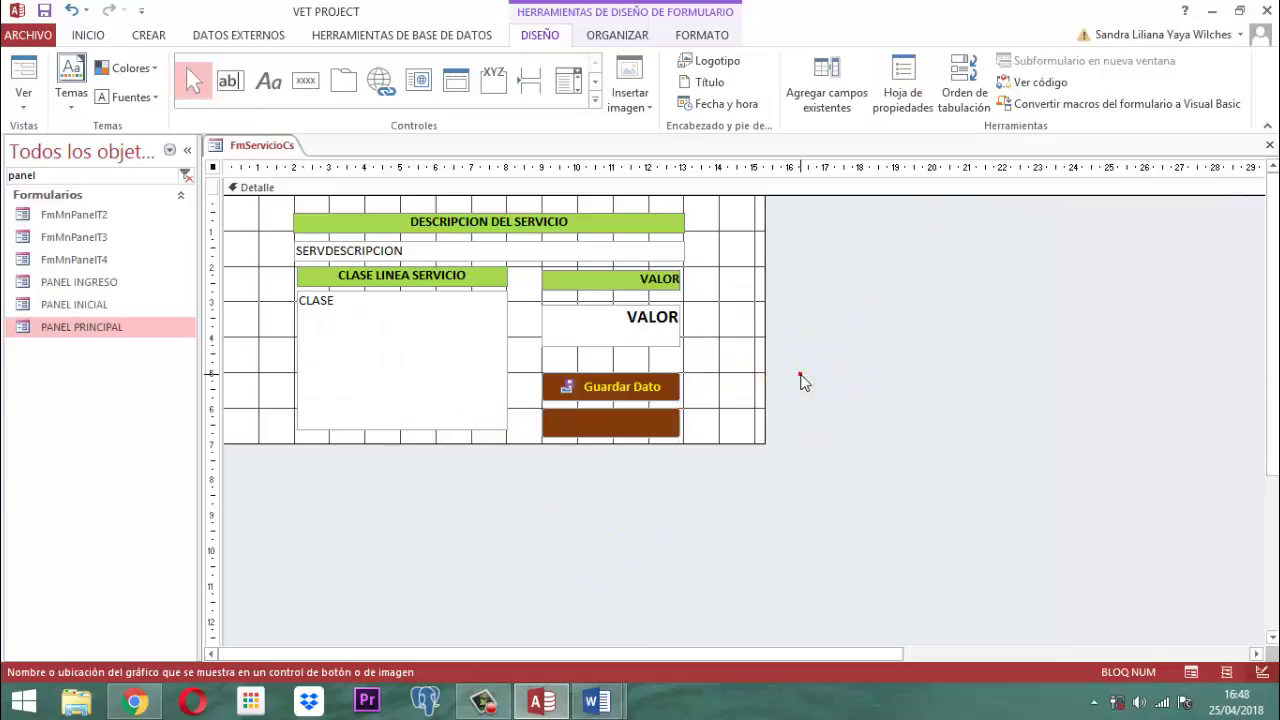
# Step: Apply a bevel (Bisel) shape effect to both the Guardar Dato and Cerrar Tarea buttons
pyautogui.moveTo(800, 378); pyautogui.dragTo(623, 443)
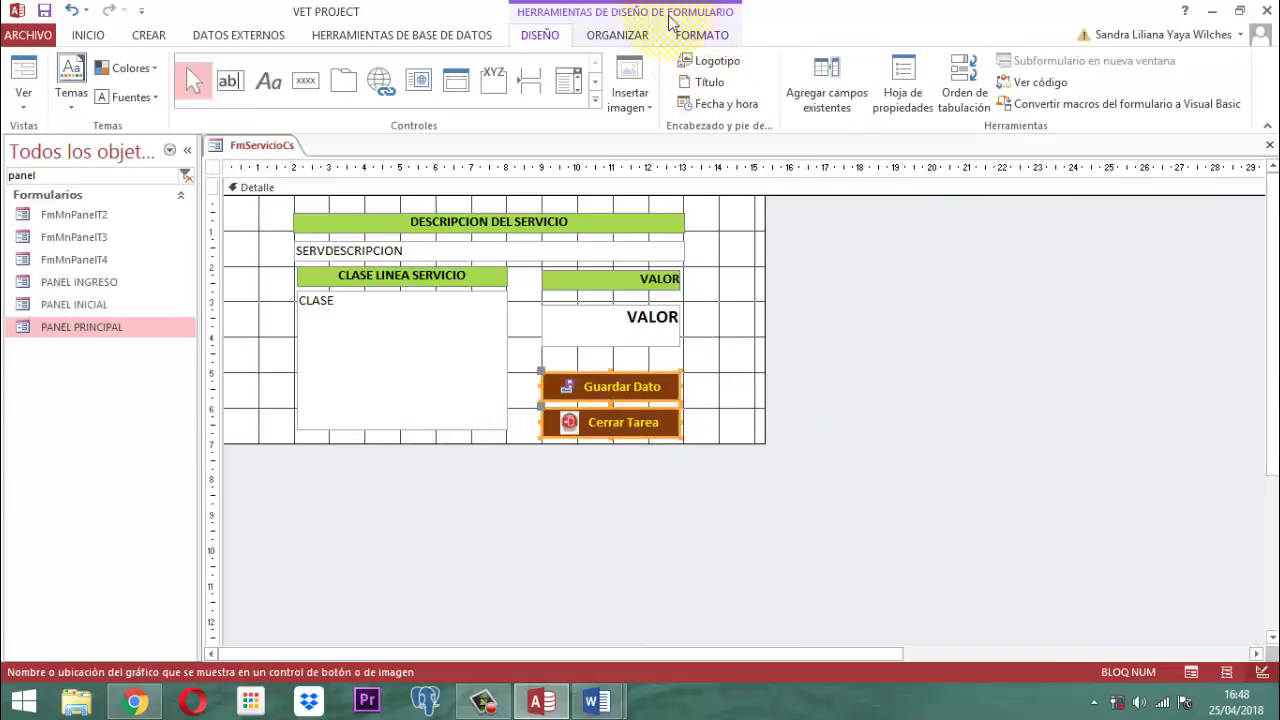
pyautogui.click(705, 37)
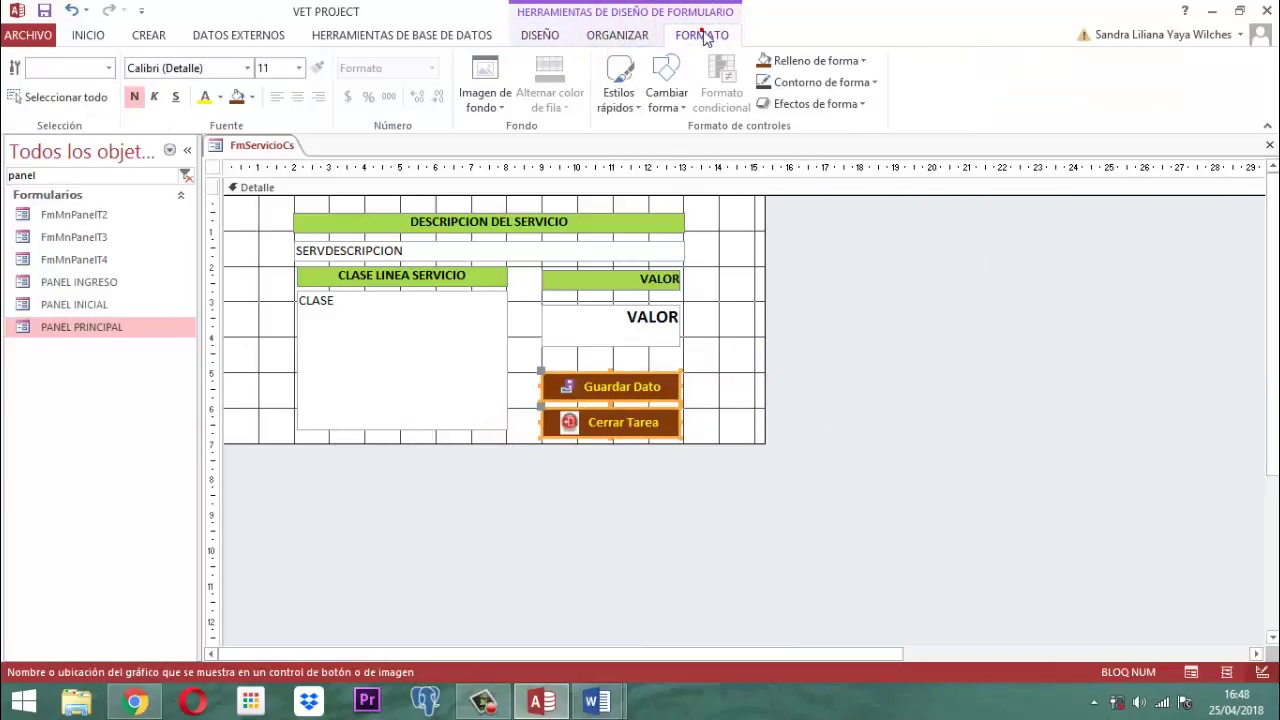
pyautogui.click(865, 105)
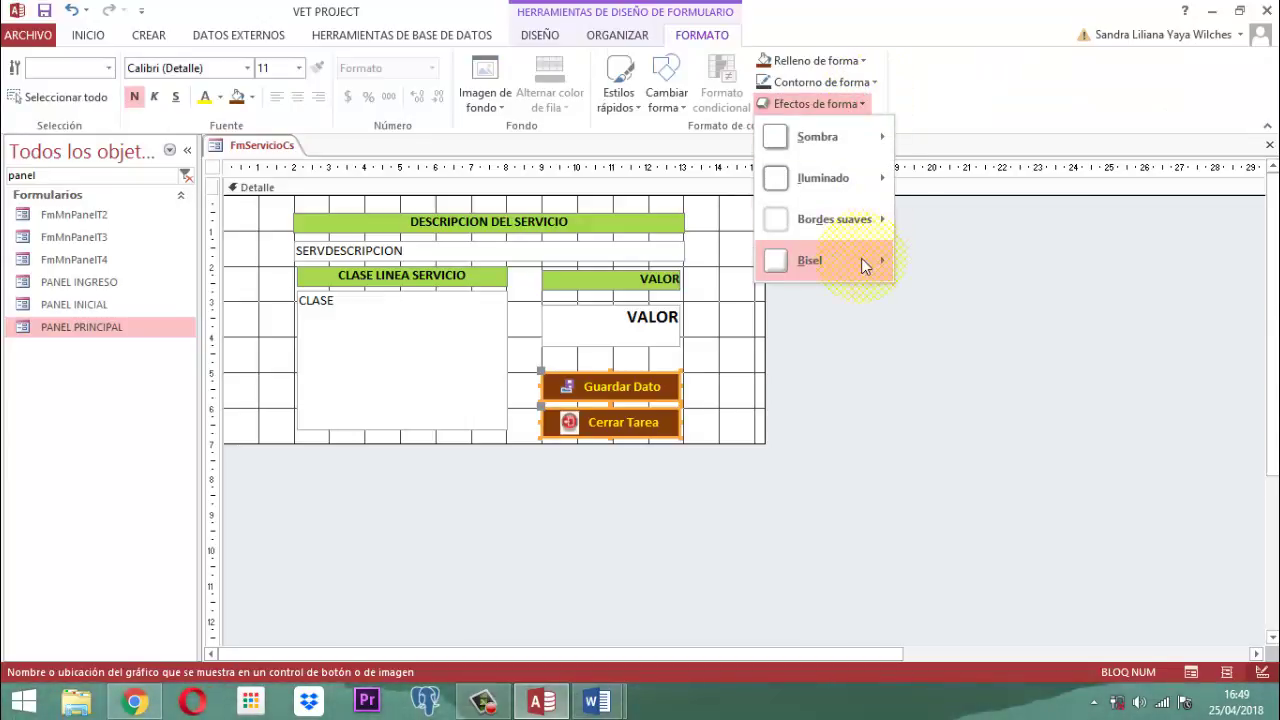
pyautogui.moveTo(861, 258)
pyautogui.click(1077, 362)
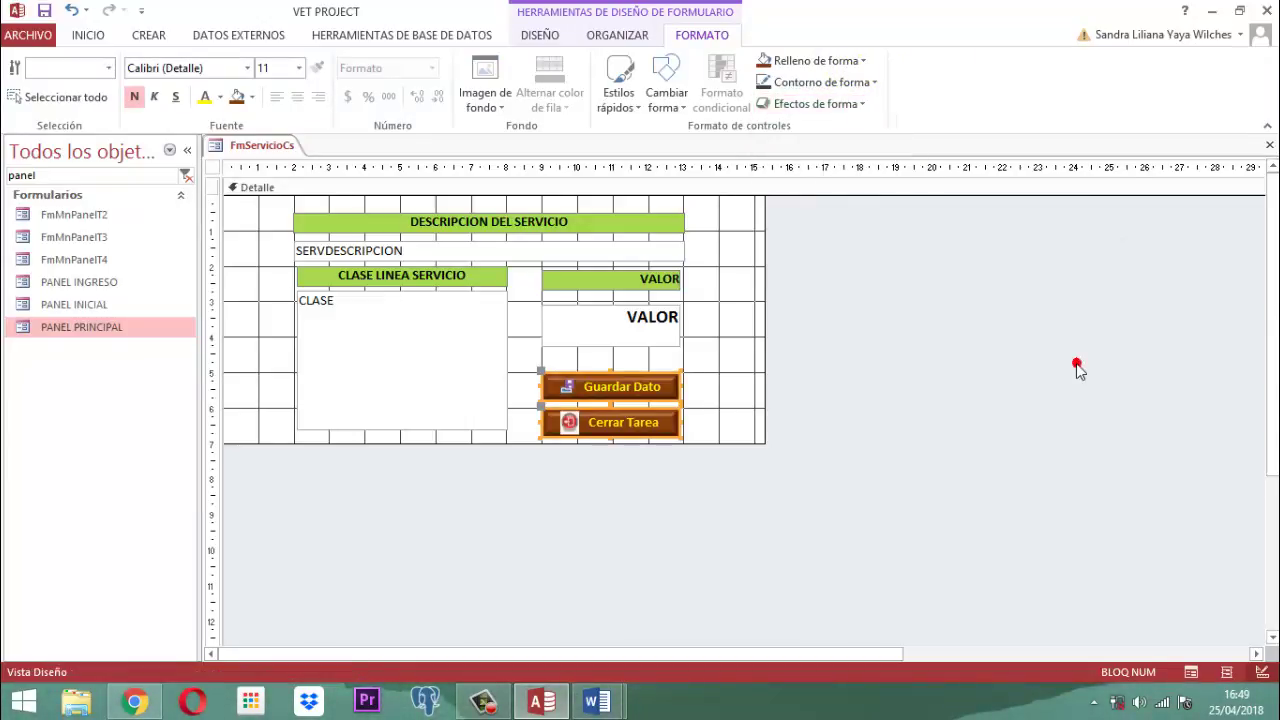
pyautogui.click(851, 387)
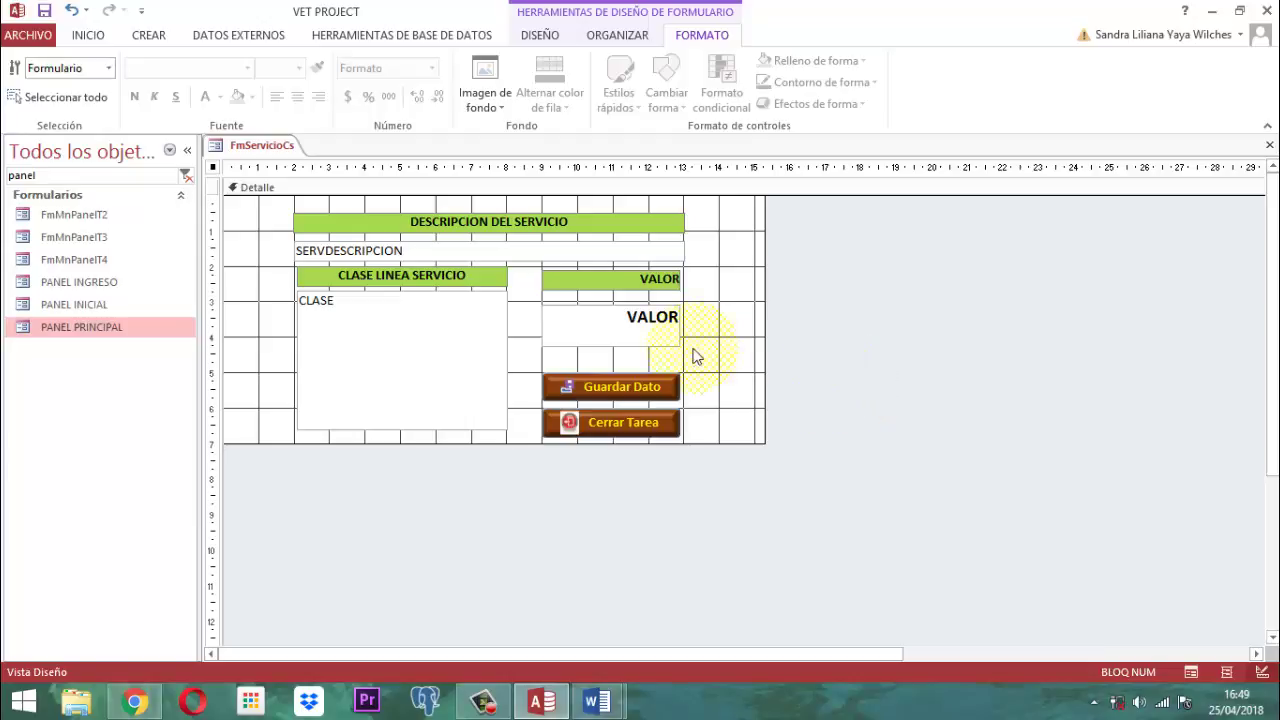
# Step: Select the Guardar Dato button on the form
pyautogui.click(622, 385)
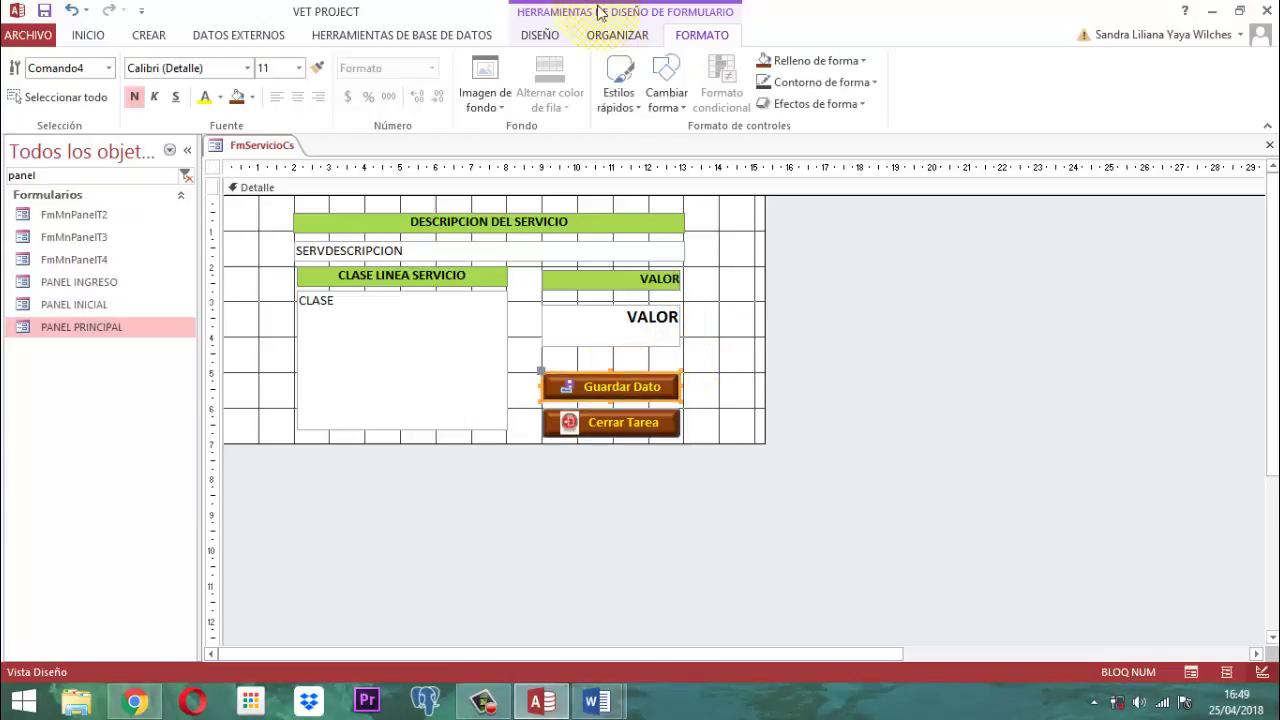
# Step: Open the Guardar Dato button's Al hacer clic macro and add a CuadroDeMensaje action after the Si block
pyautogui.click(540, 35)
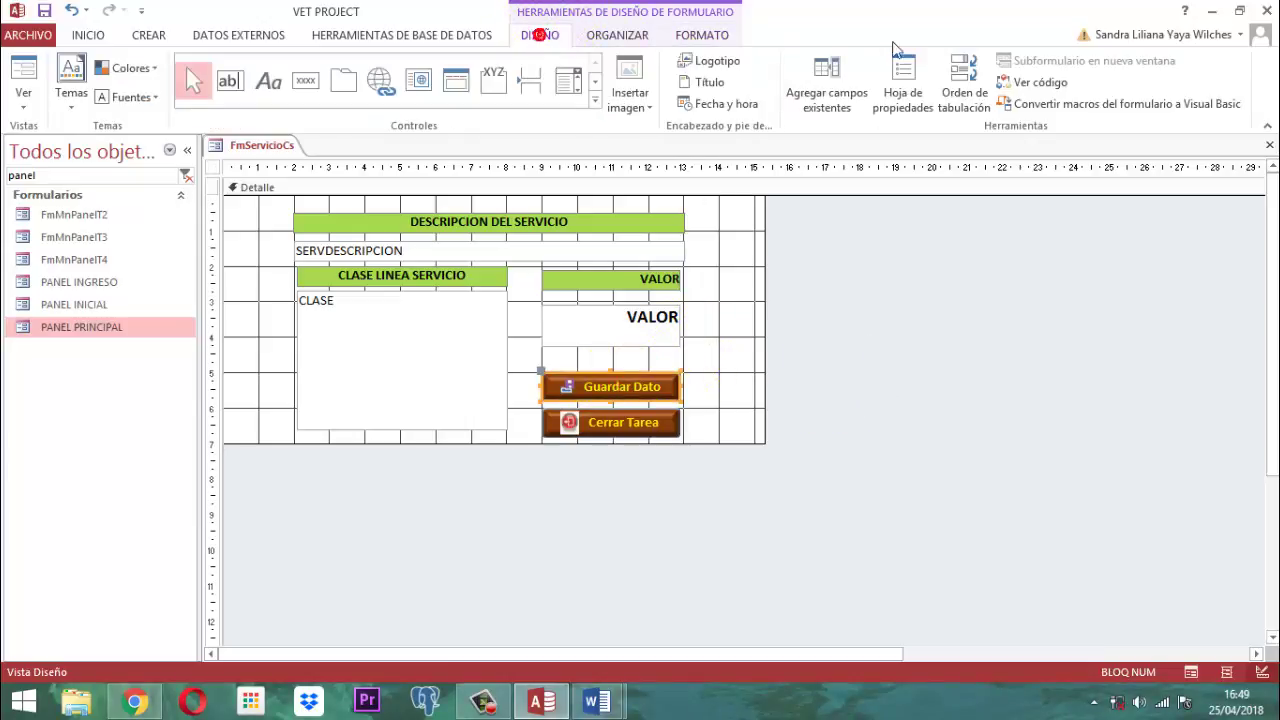
pyautogui.click(905, 93)
pyautogui.click(1060, 227)
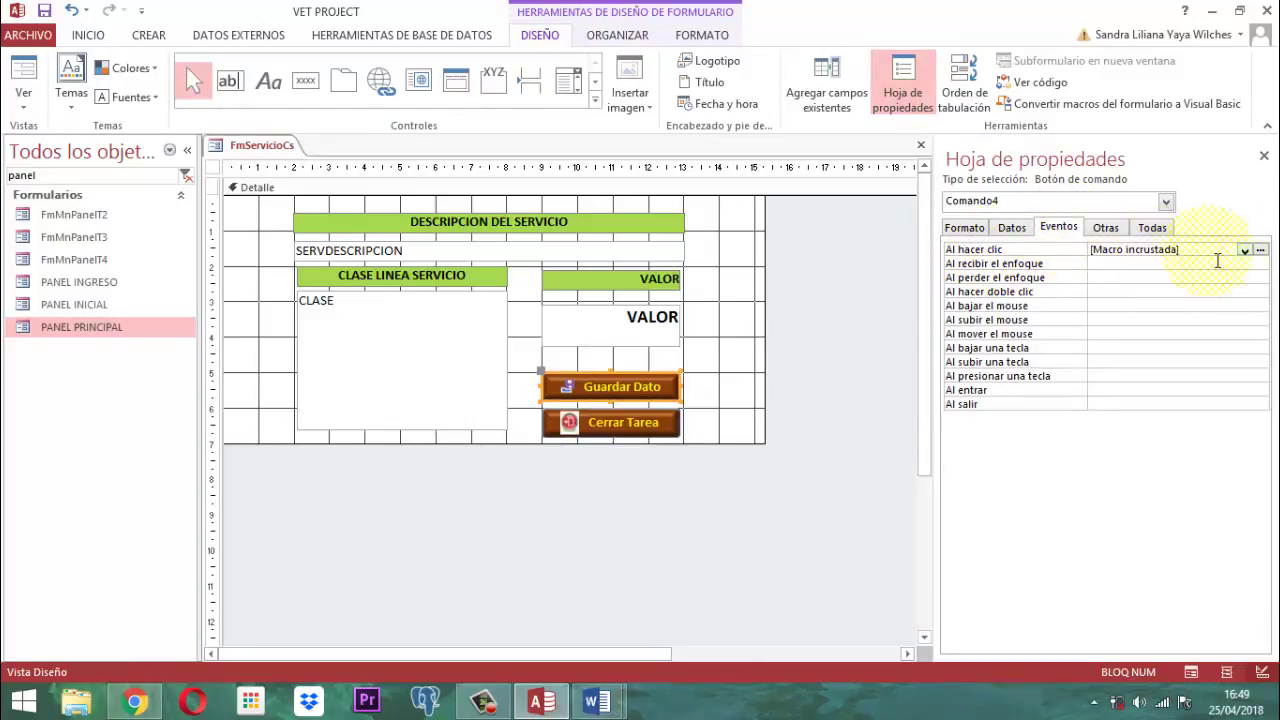
pyautogui.click(1261, 250)
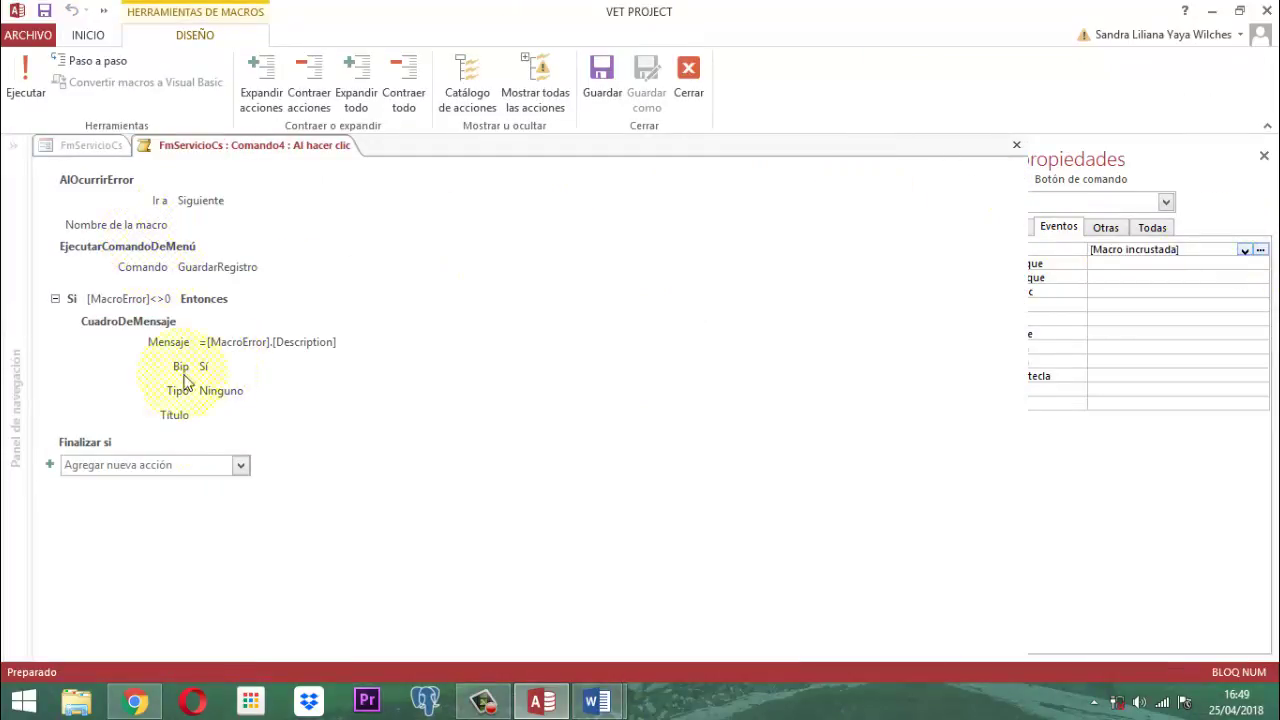
pyautogui.click(241, 466)
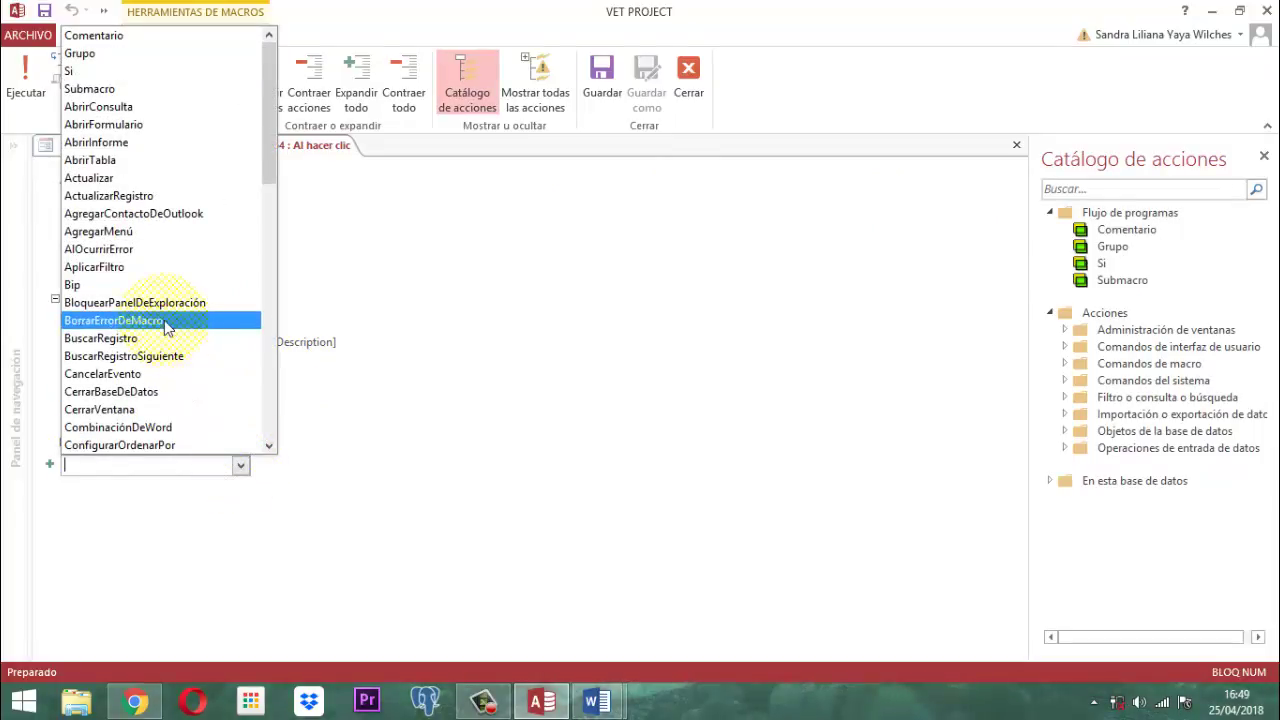
pyautogui.scroll(-2, 167, 328)
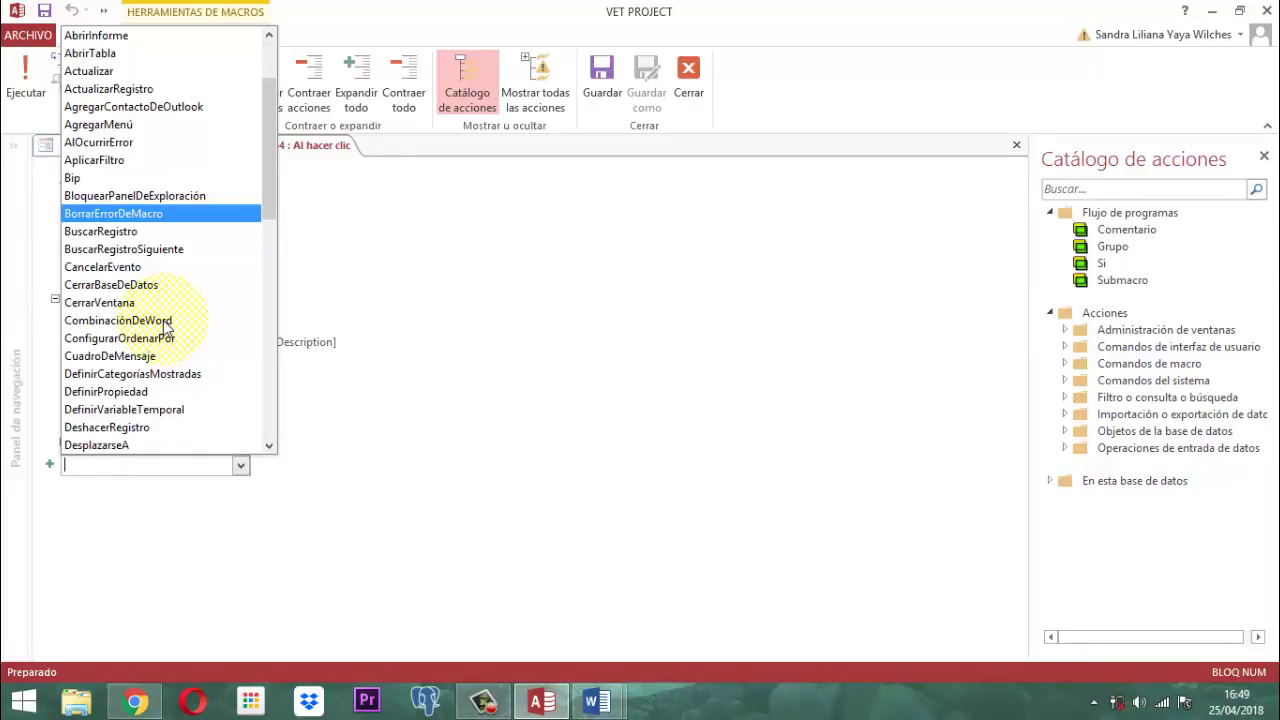
pyautogui.click(135, 357)
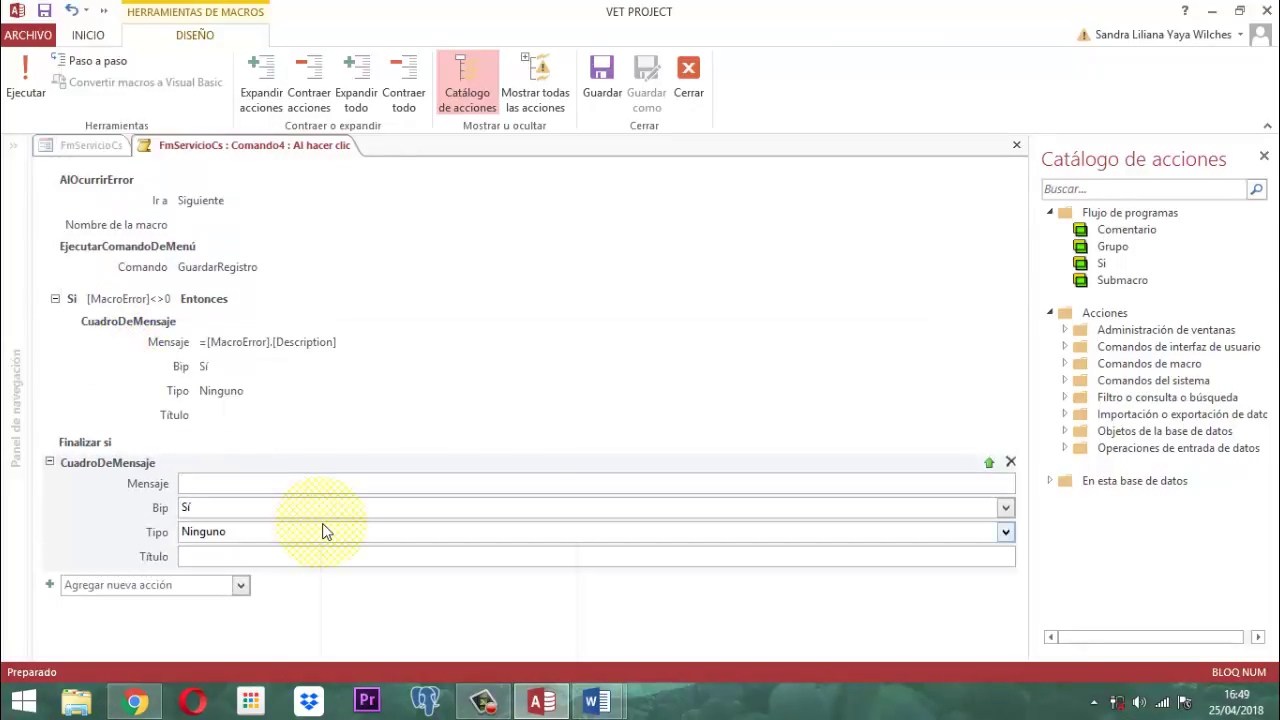
# Step: Set the new message box's Mensaje to "Su registro se guardó éxitosamente."
pyautogui.moveTo(323, 531)
pyautogui.write('S')
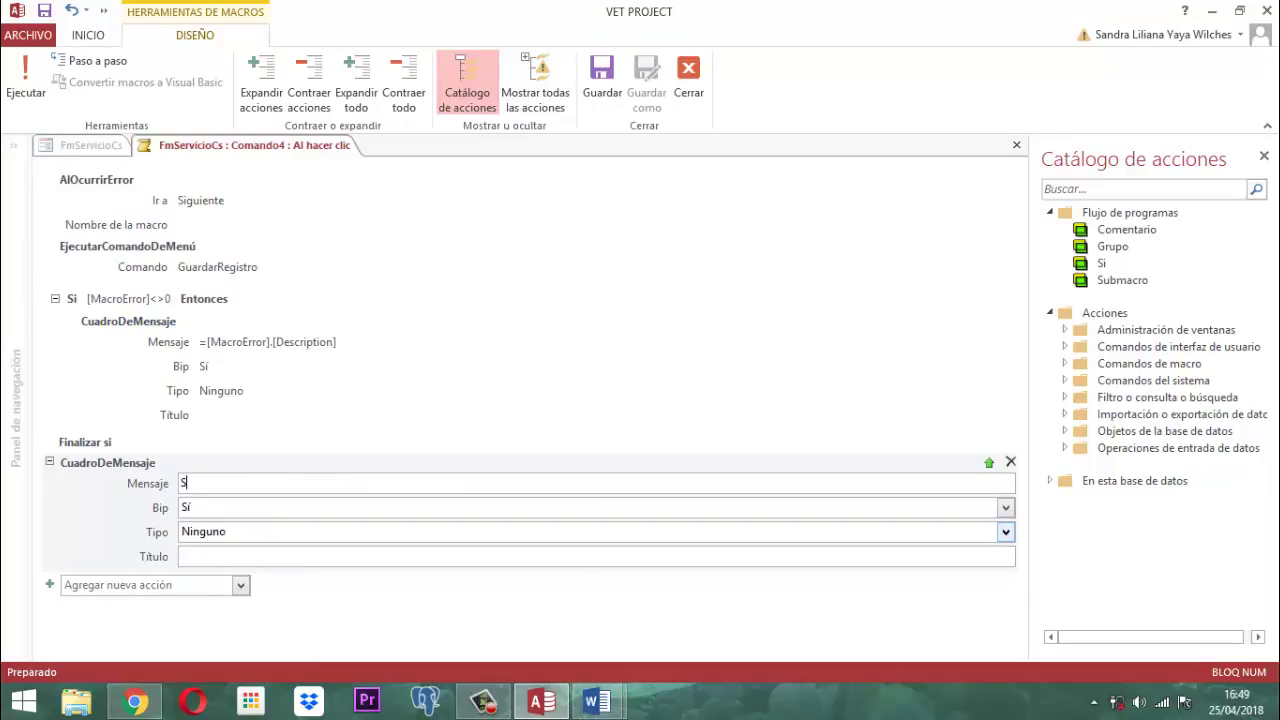
pyautogui.write('u registro se')
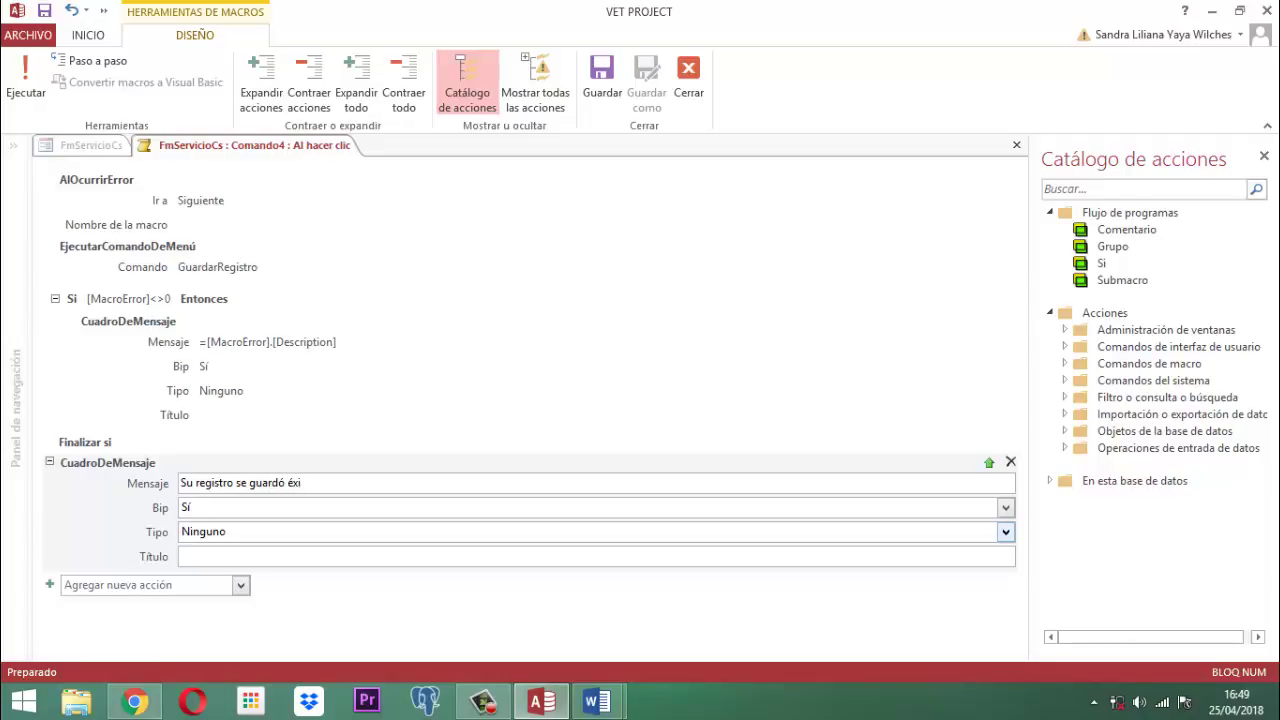
pyautogui.write('guardó éxitosamente')
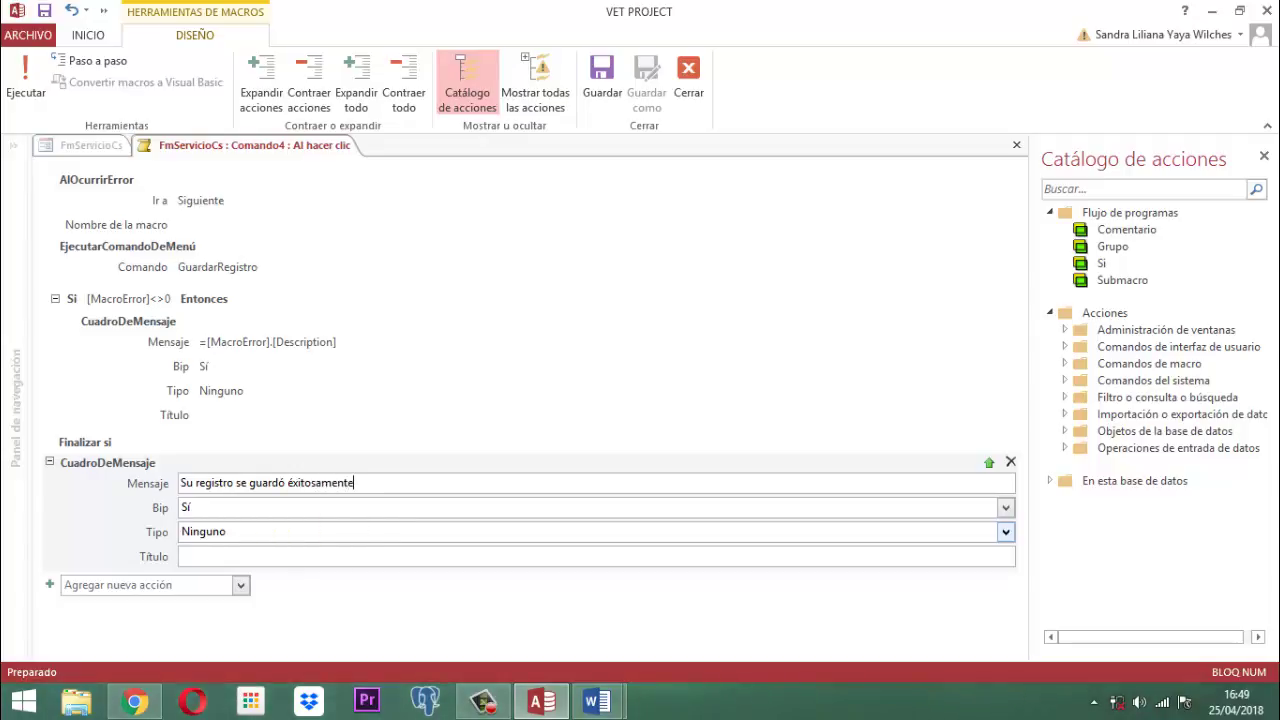
pyautogui.write('.')
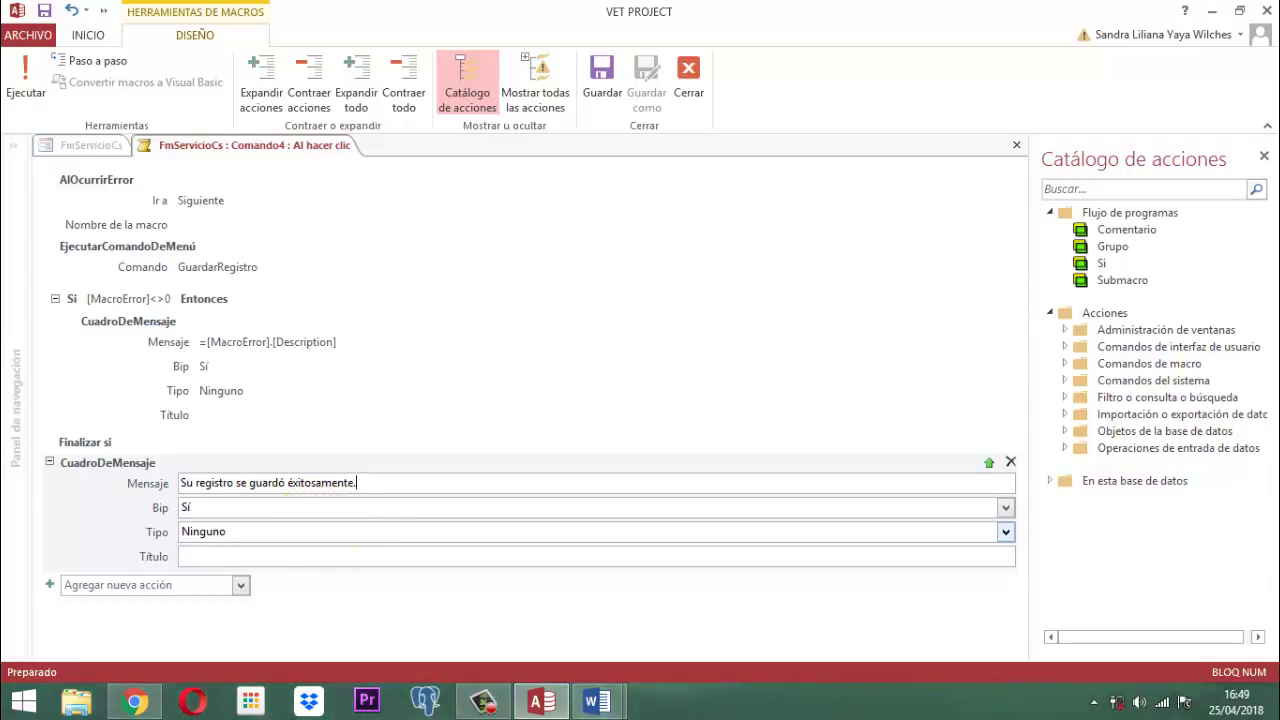
# Step: Set the message box's Título to "AVISO - VET PROJECT" and close the macro, saving its changes
pyautogui.click(222, 560)
pyautogui.press('capslock')
pyautogui.write('AVISO - VET PROJ')
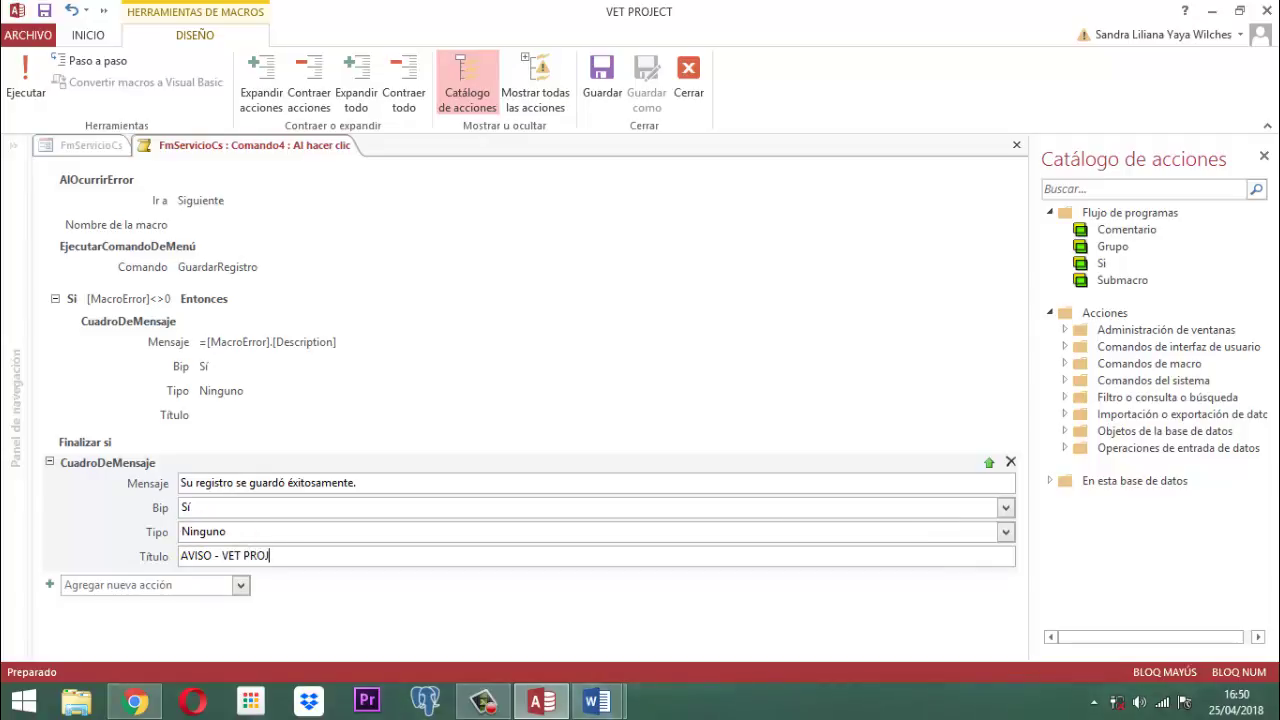
pyautogui.write('ECT')
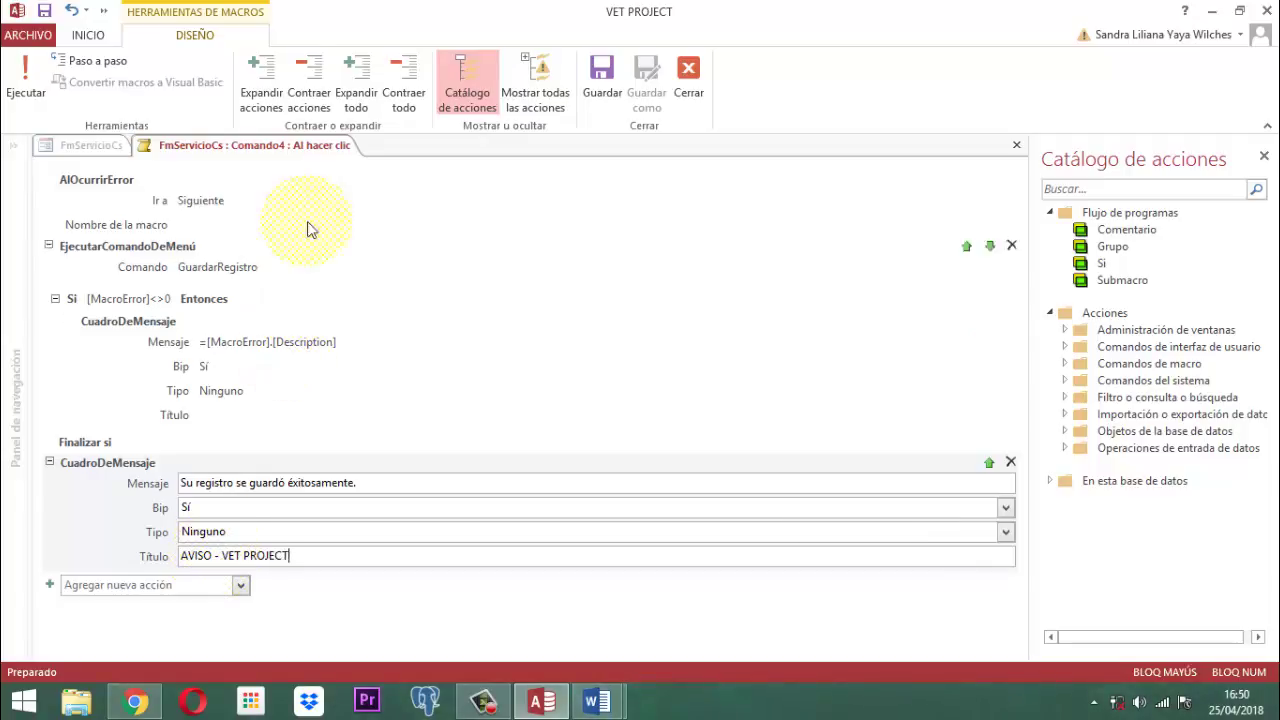
pyautogui.click(688, 90)
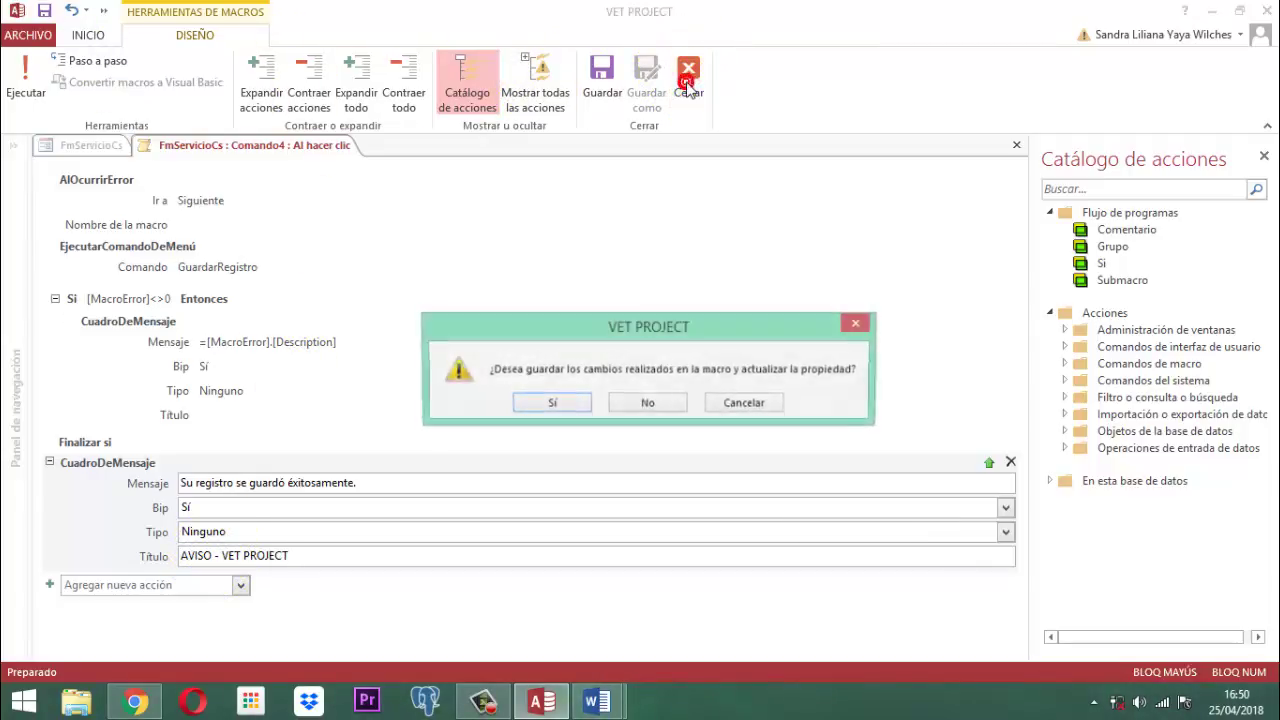
pyautogui.click(551, 403)
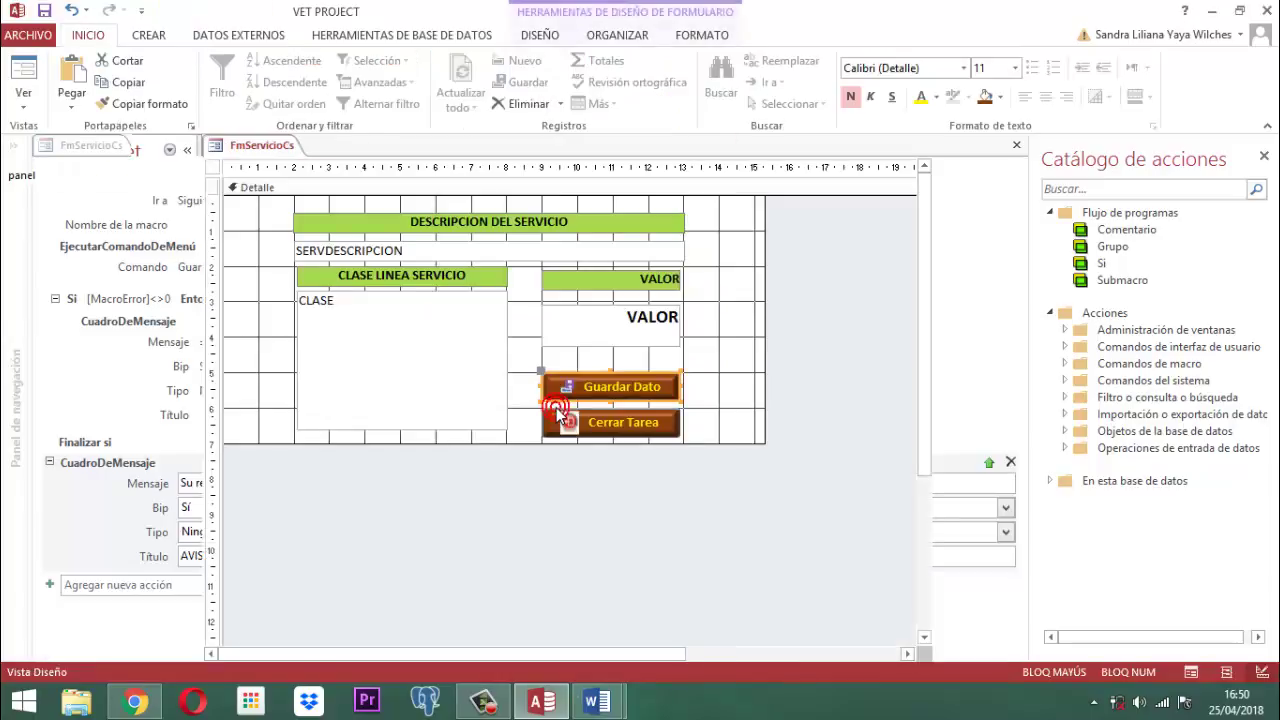
# Step: Remove the embedded macro from the Cerrar Tarea button's Al hacer clic event and create a code procedure for it with Generador de código
pyautogui.click(837, 370)
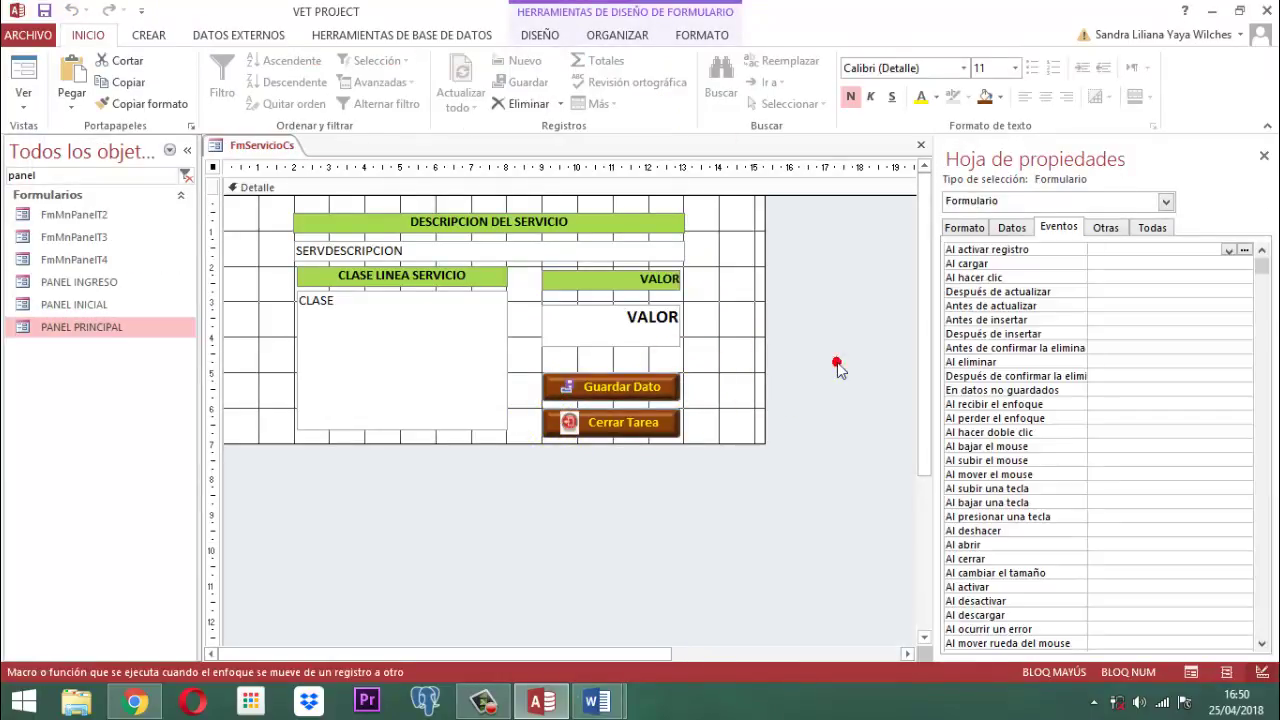
pyautogui.click(640, 447)
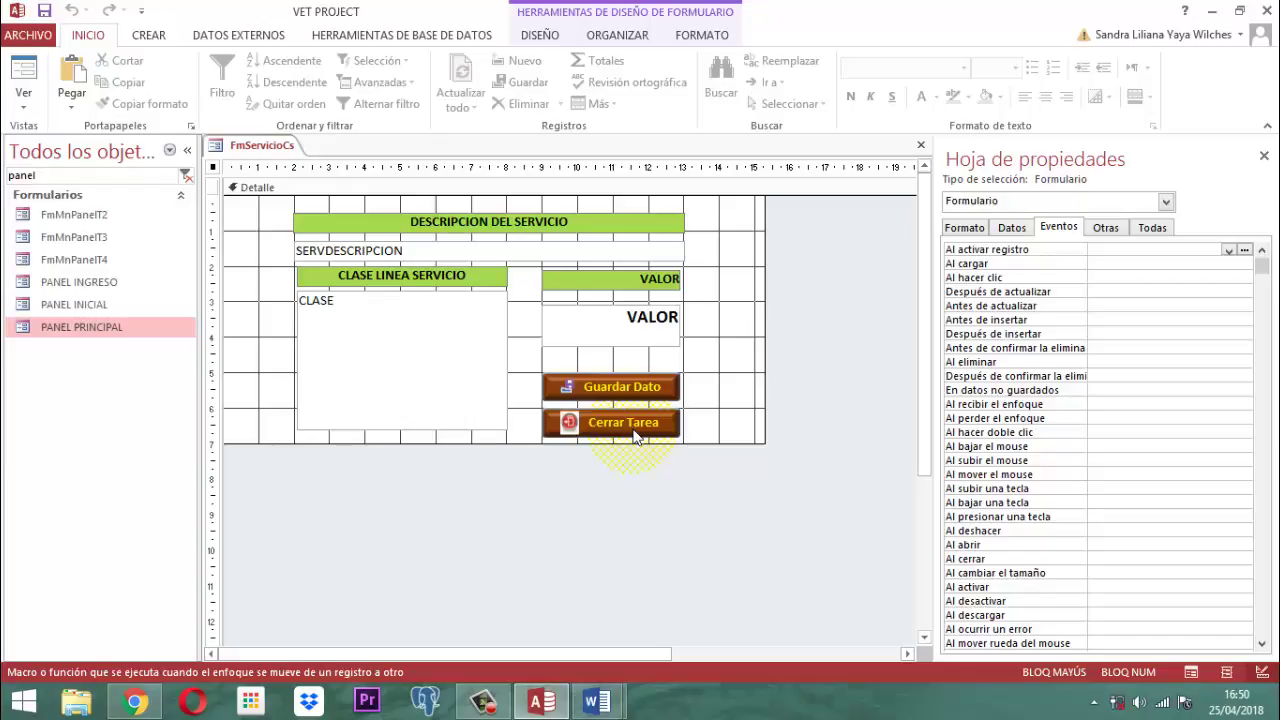
pyautogui.click(636, 432)
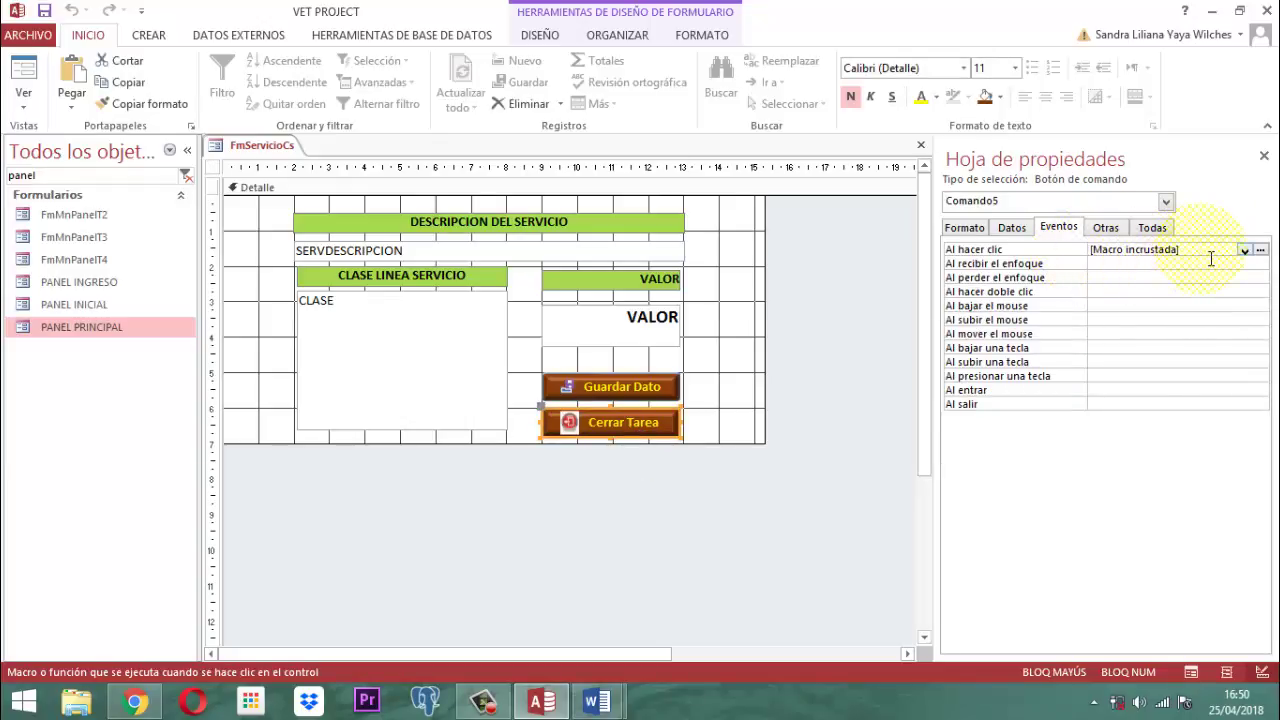
pyautogui.click(1080, 257)
pyautogui.press('Delete')
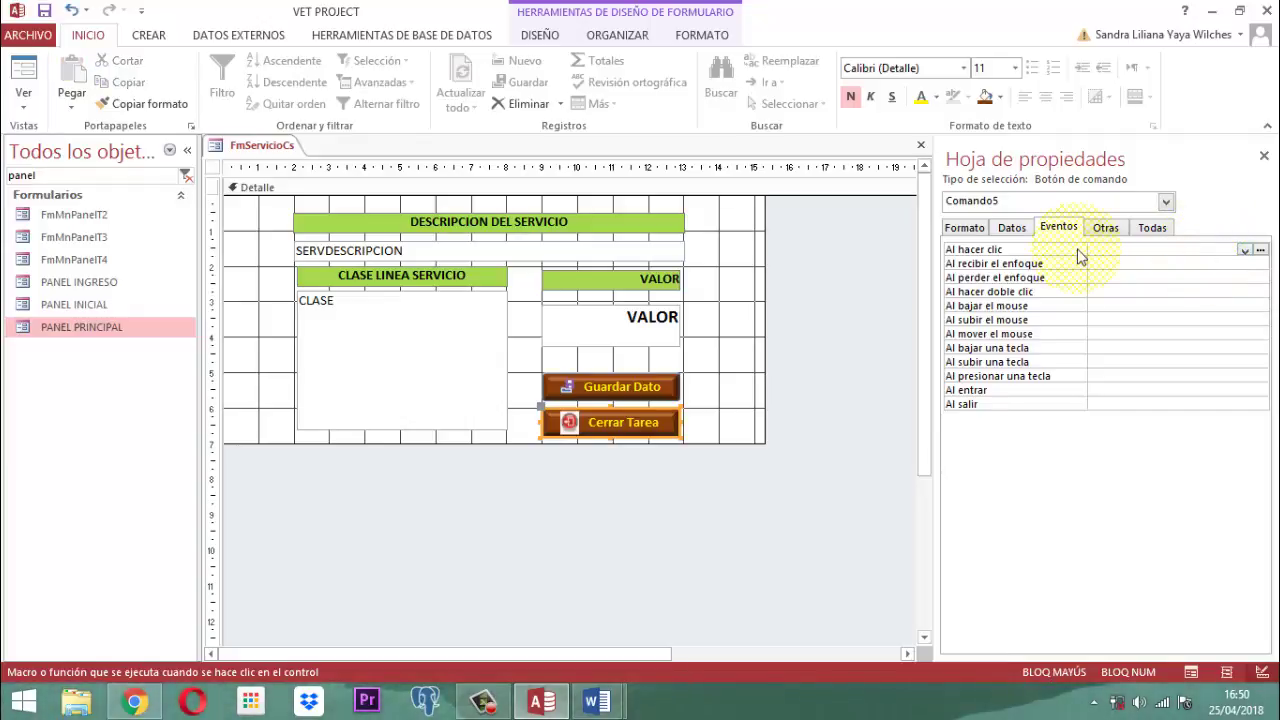
pyautogui.click(1259, 251)
pyautogui.click(634, 205)
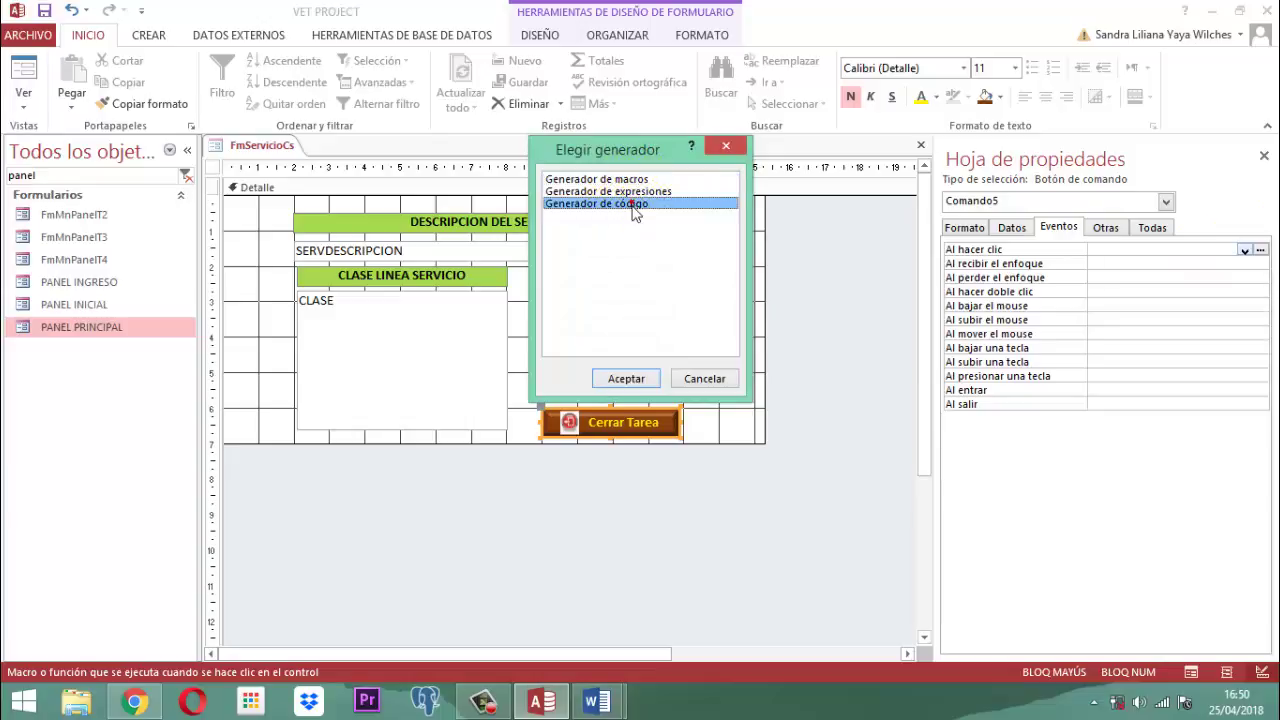
pyautogui.click(622, 380)
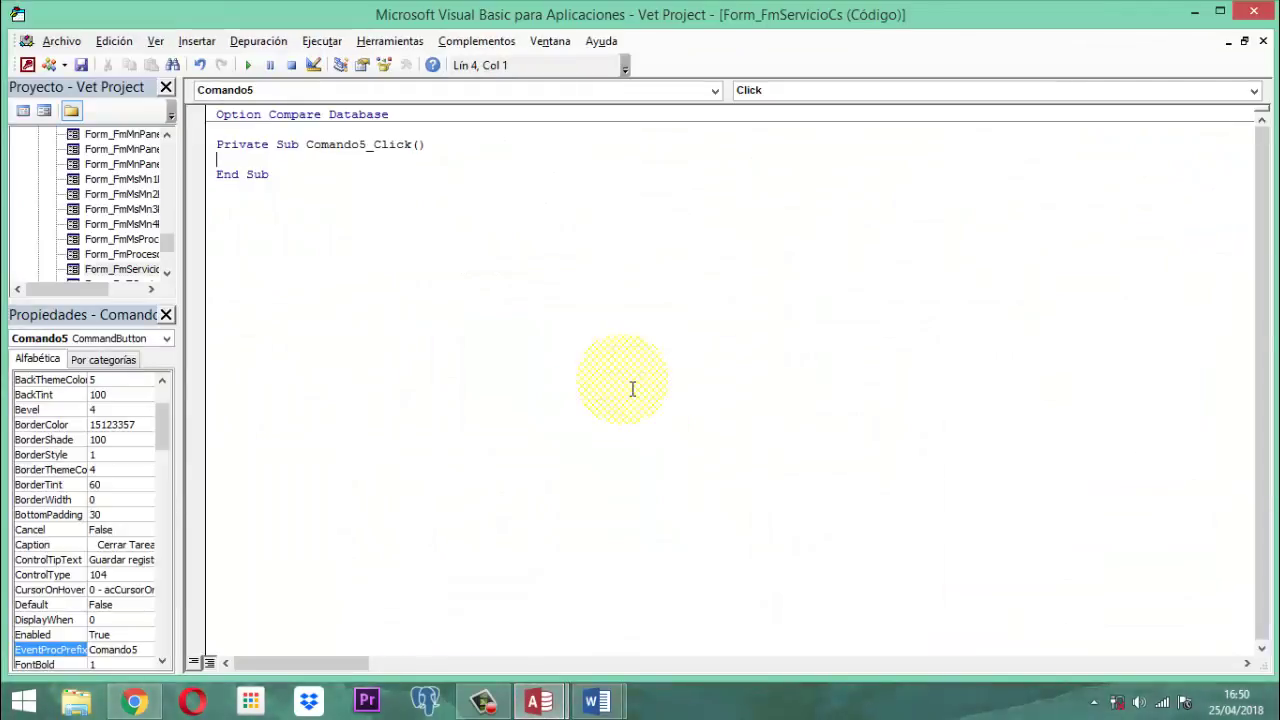
# Step: Write DoCmd.Close acForm, Me.Name in the Comando5_Click procedure, save the code and close the code editor
pyautogui.write('Do')
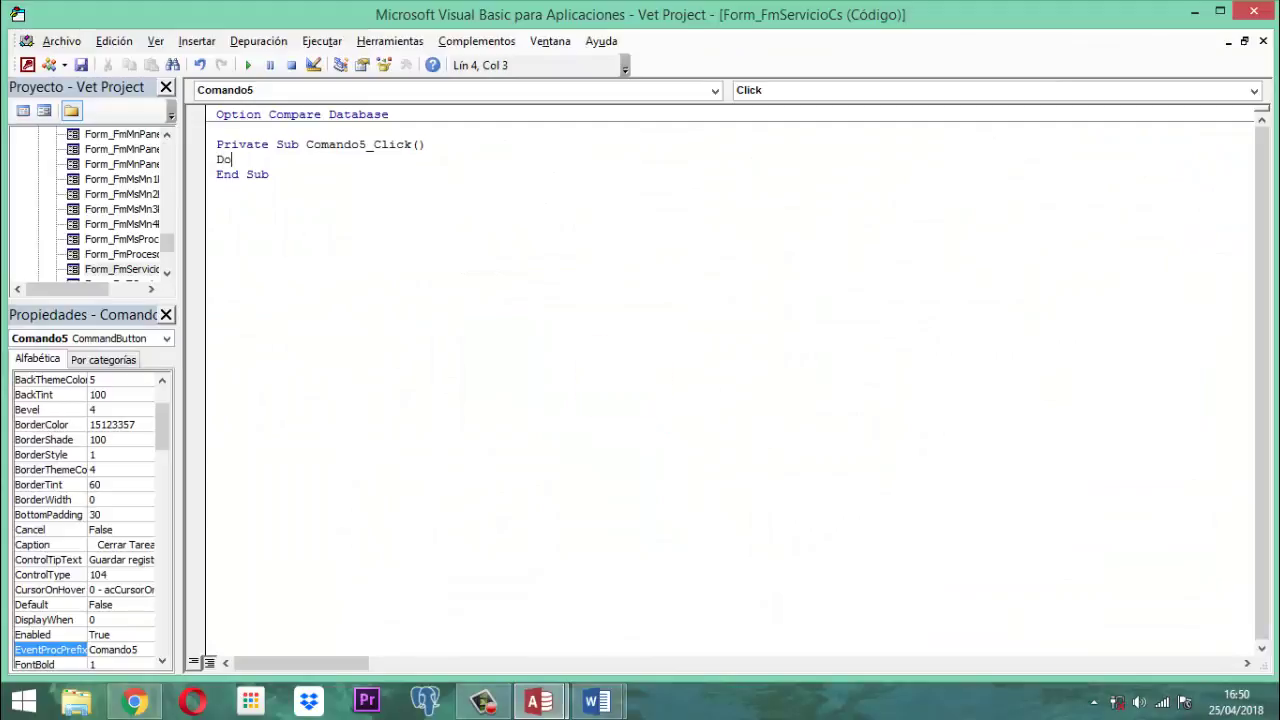
pyautogui.write('cmd.')
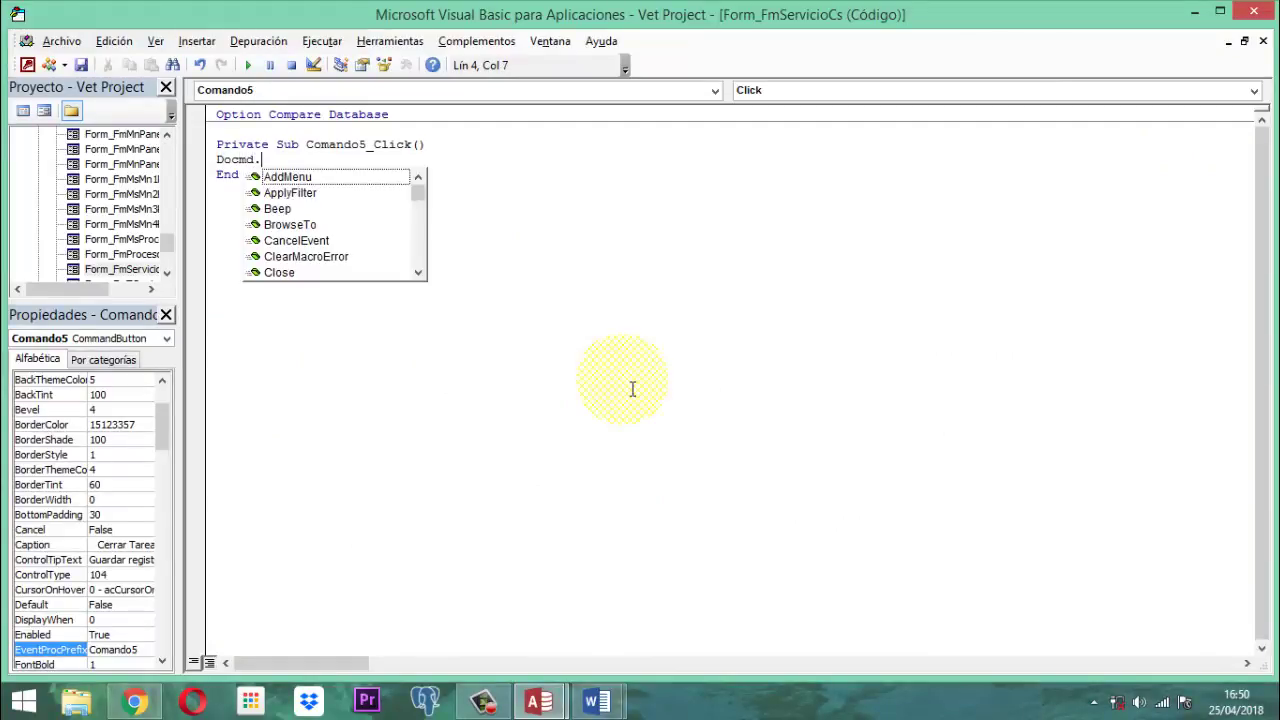
pyautogui.write('close')
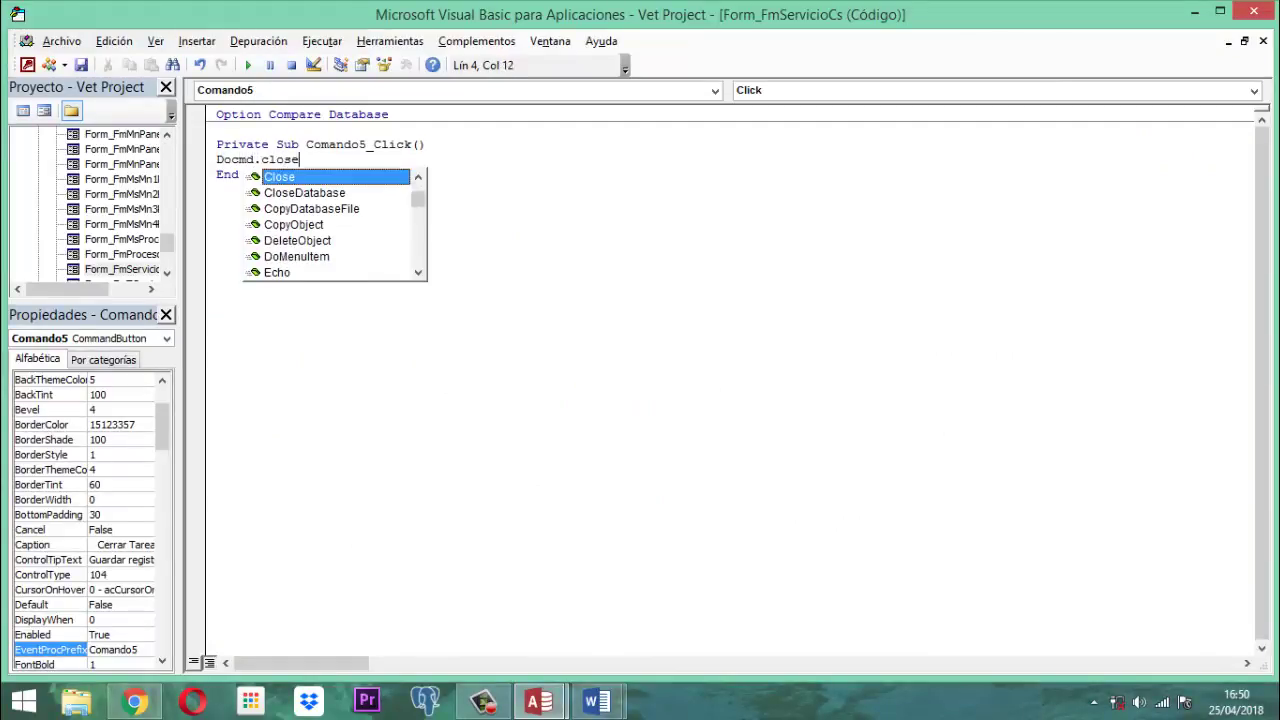
pyautogui.write(' acForm')
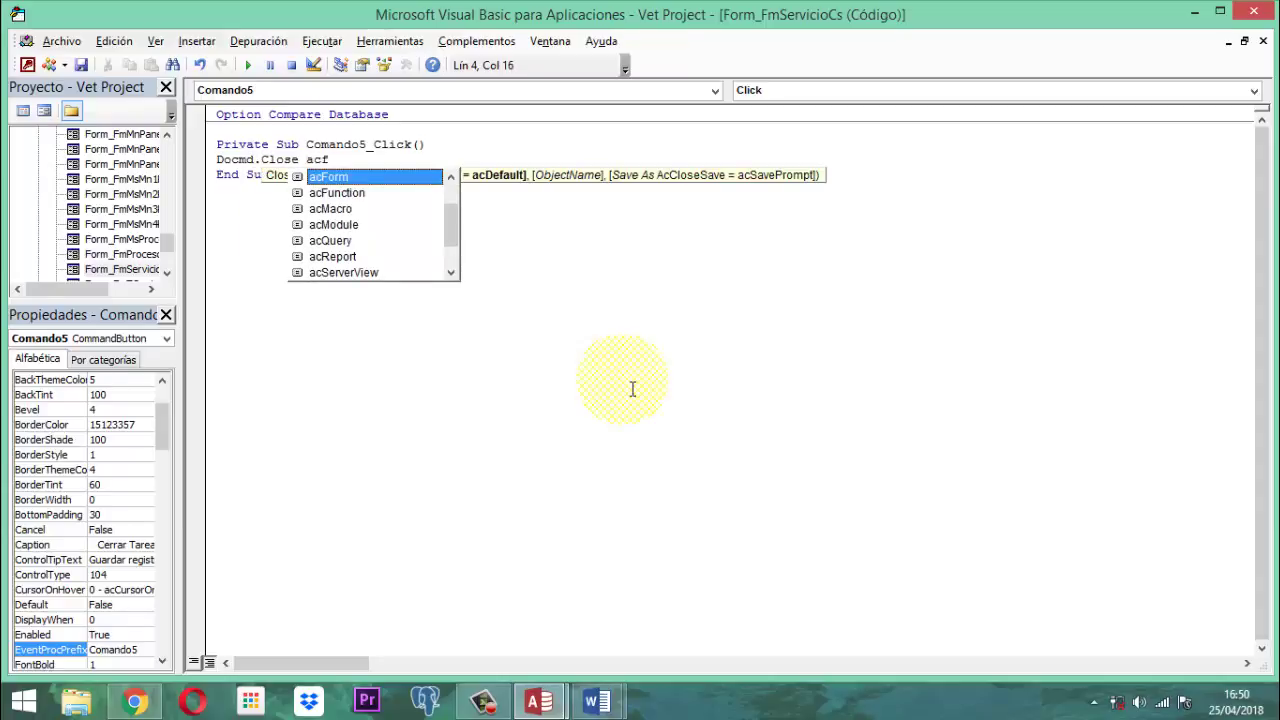
pyautogui.press('BackSpace')
pyautogui.write(', ')
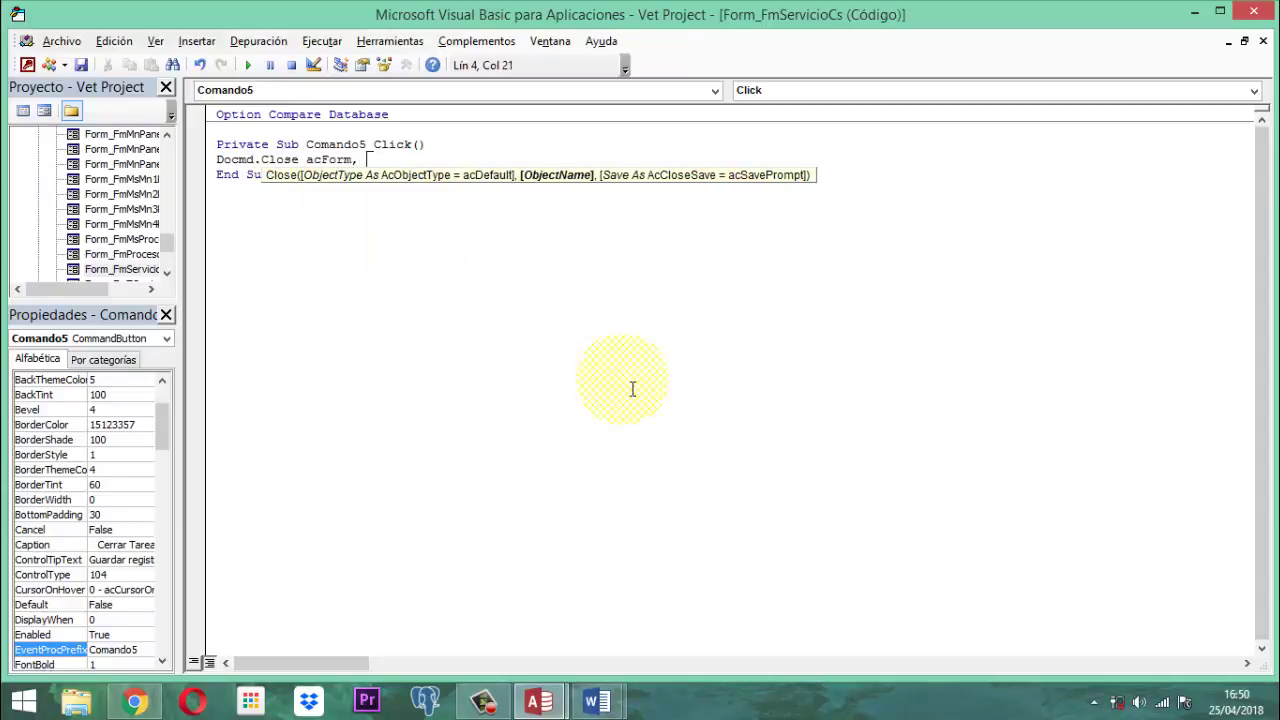
pyautogui.write('Me')
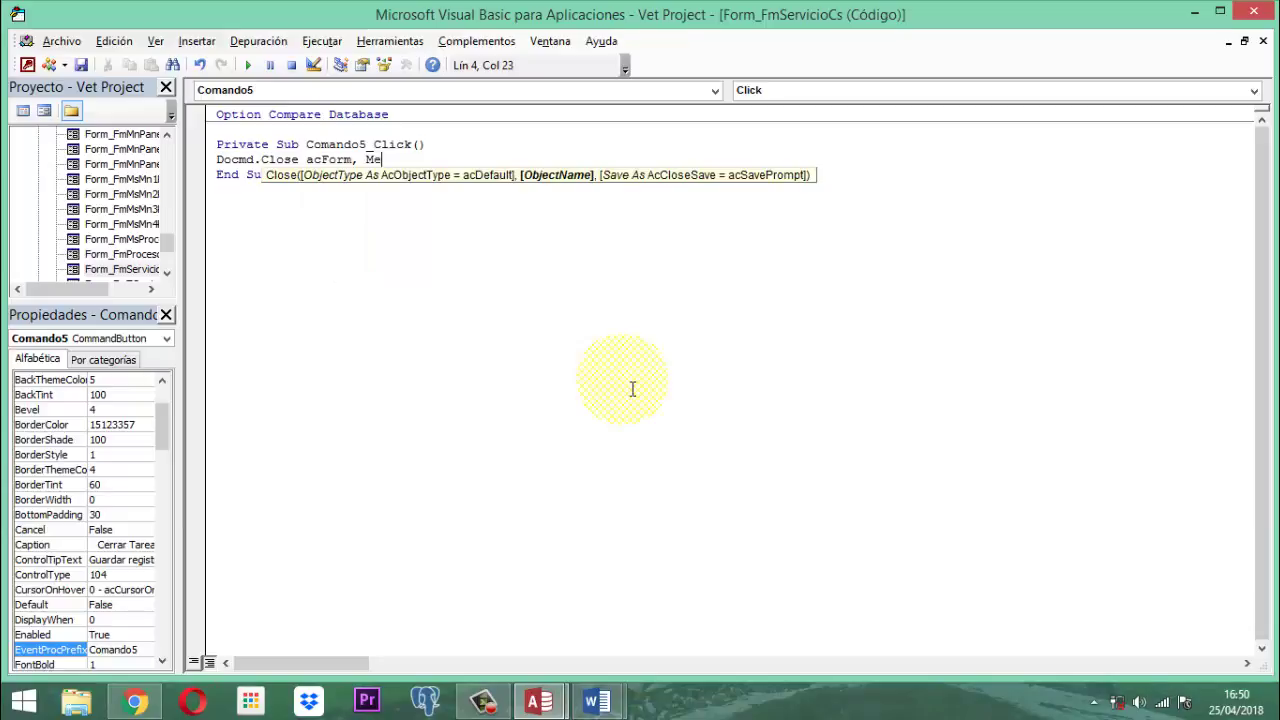
pyautogui.write('.Name')
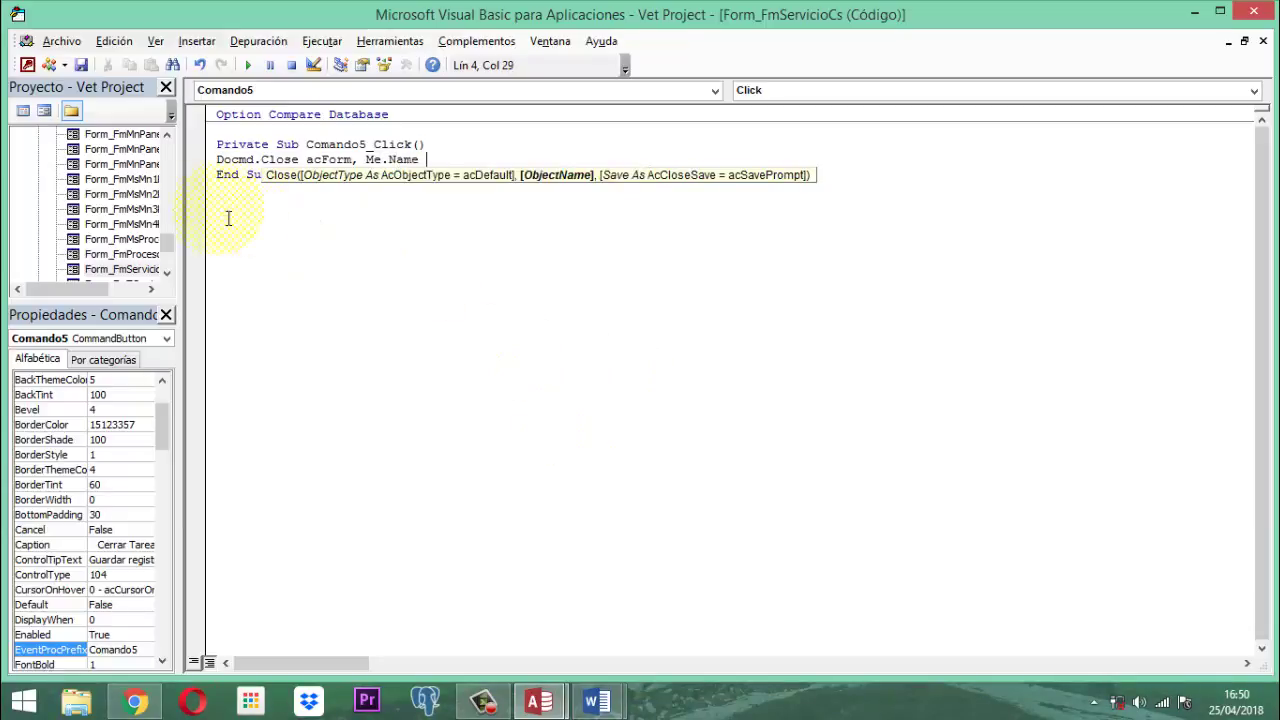
pyautogui.click(81, 65)
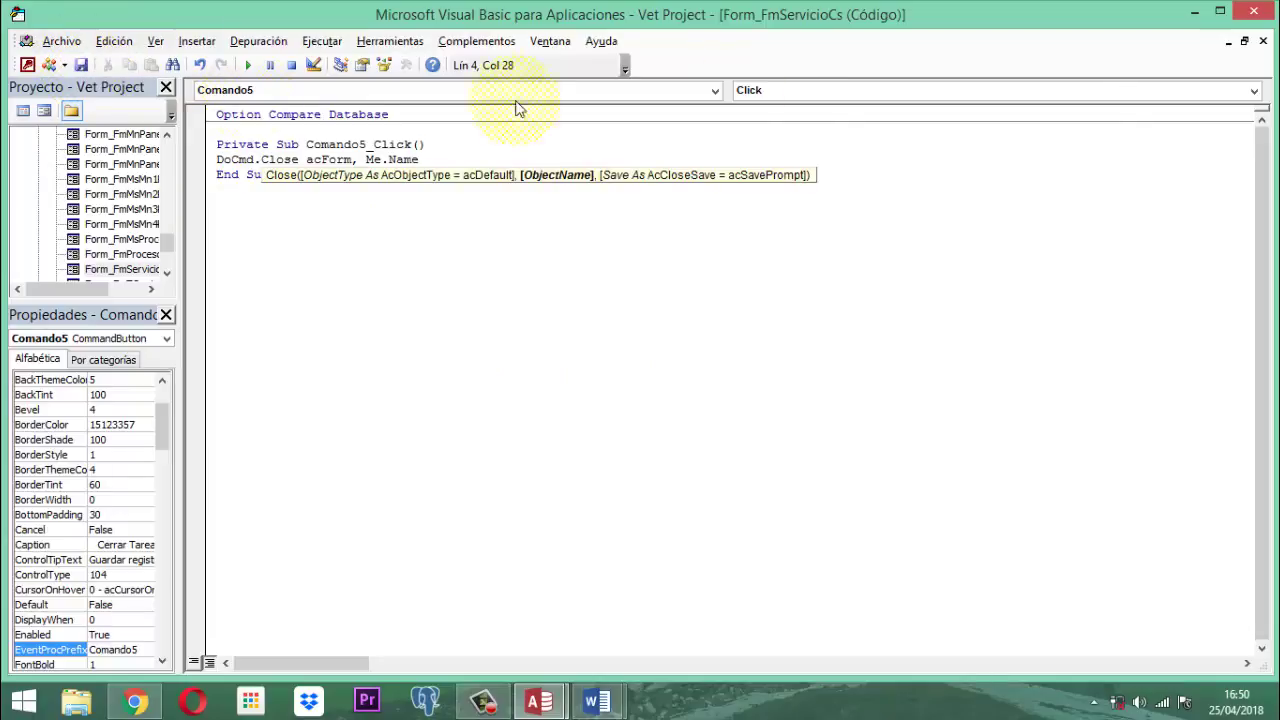
pyautogui.click(1253, 11)
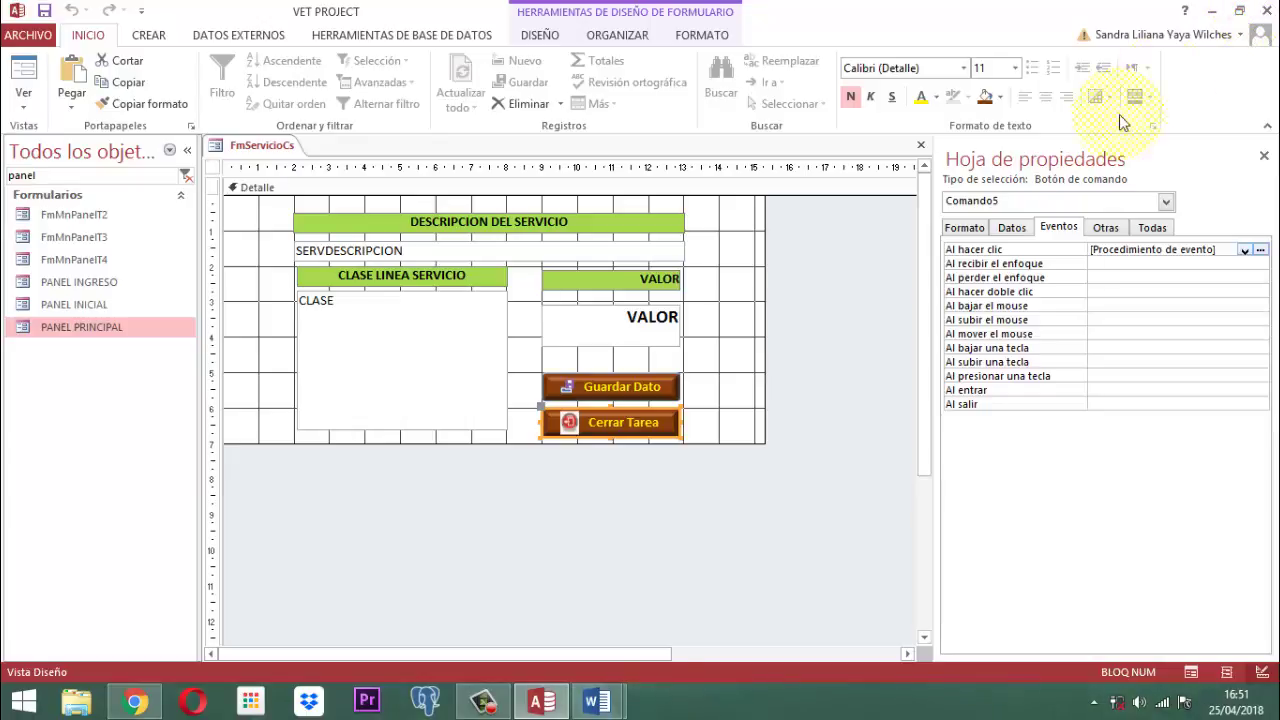
# Step: Filter the database object list by "servicios"
pyautogui.click(52, 177)
pyautogui.doubleClick(55, 178)
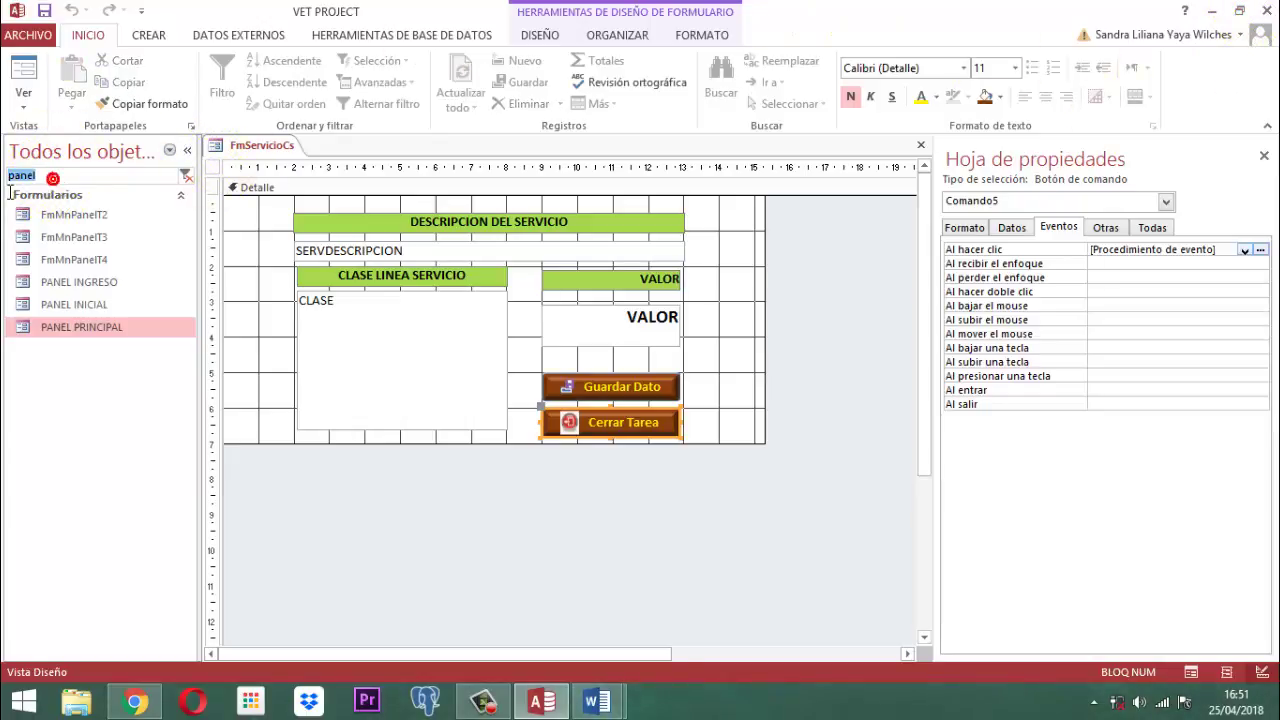
pyautogui.write('ser')
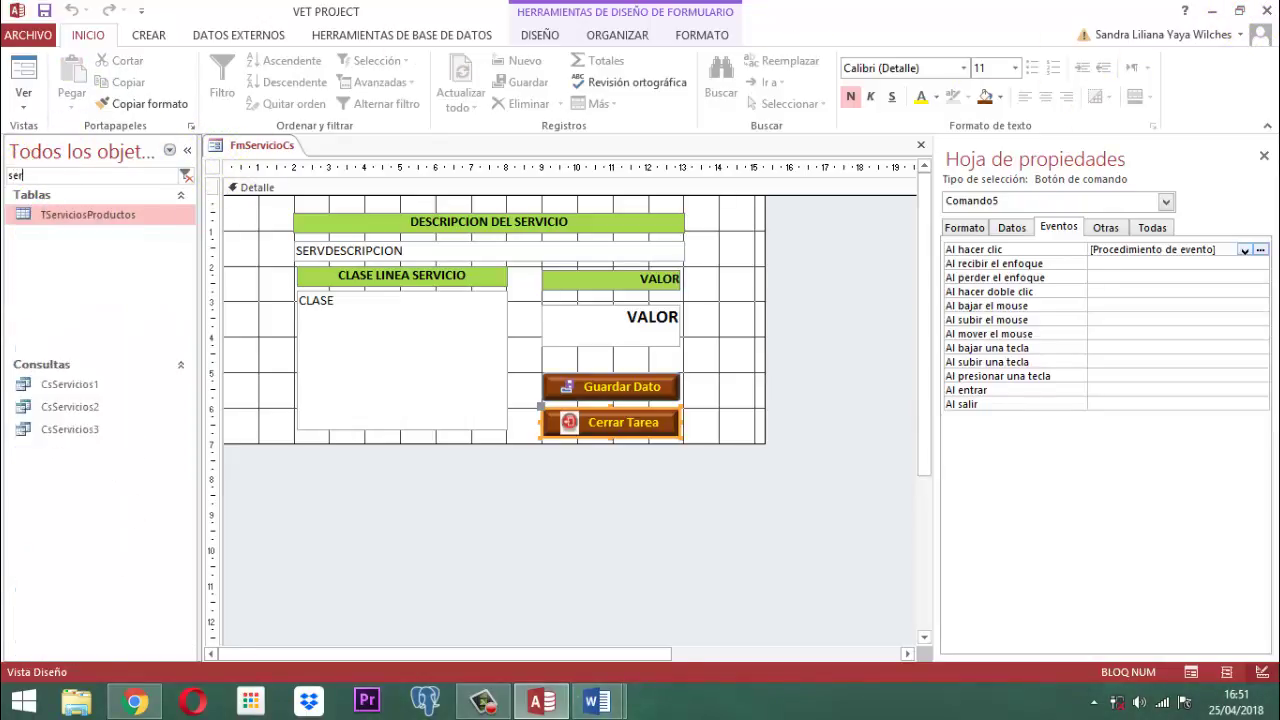
pyautogui.write('vicios')
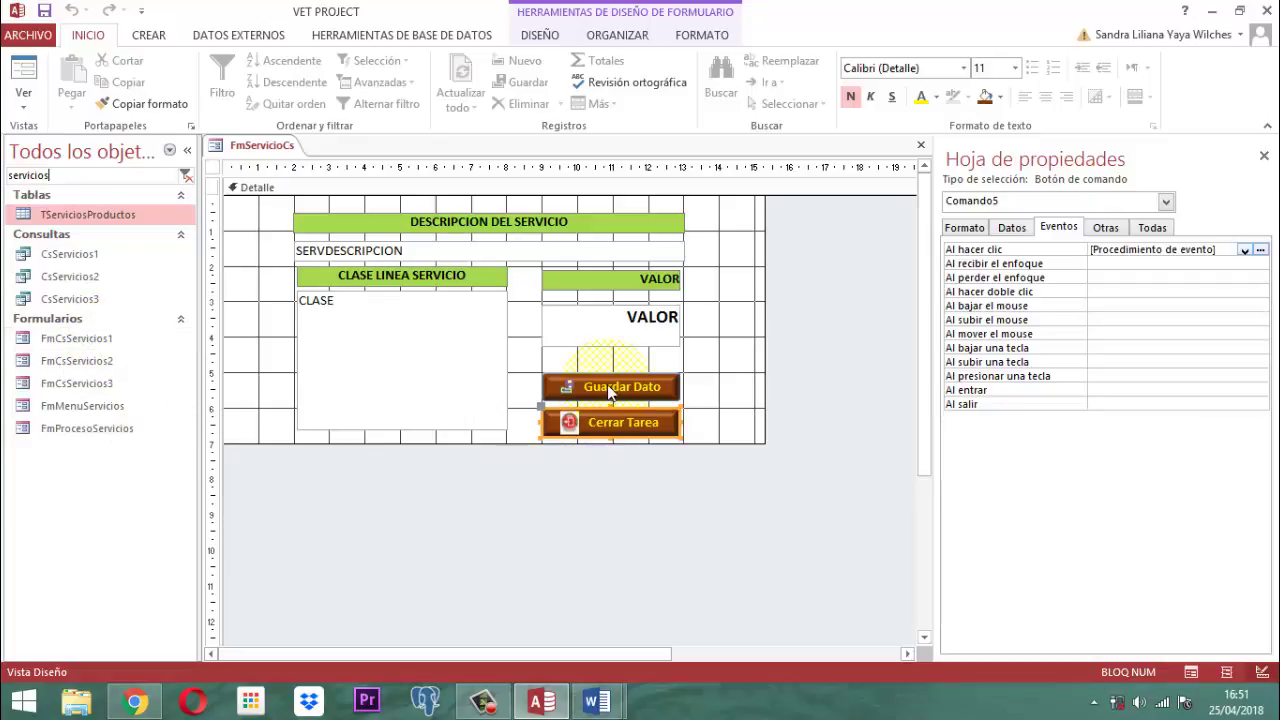
# Step: Create a code procedure for the FmServicioCs form's Al cargar event with Generador de código
pyautogui.click(213, 168)
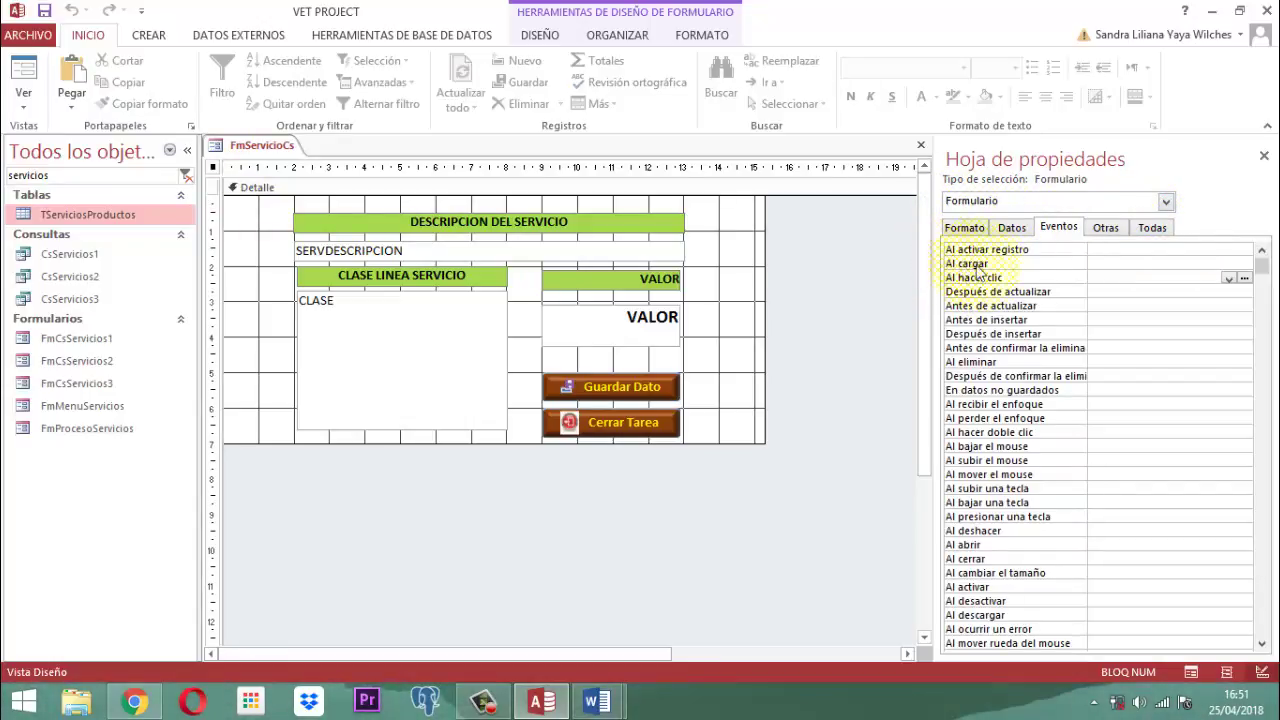
pyautogui.click(1170, 264)
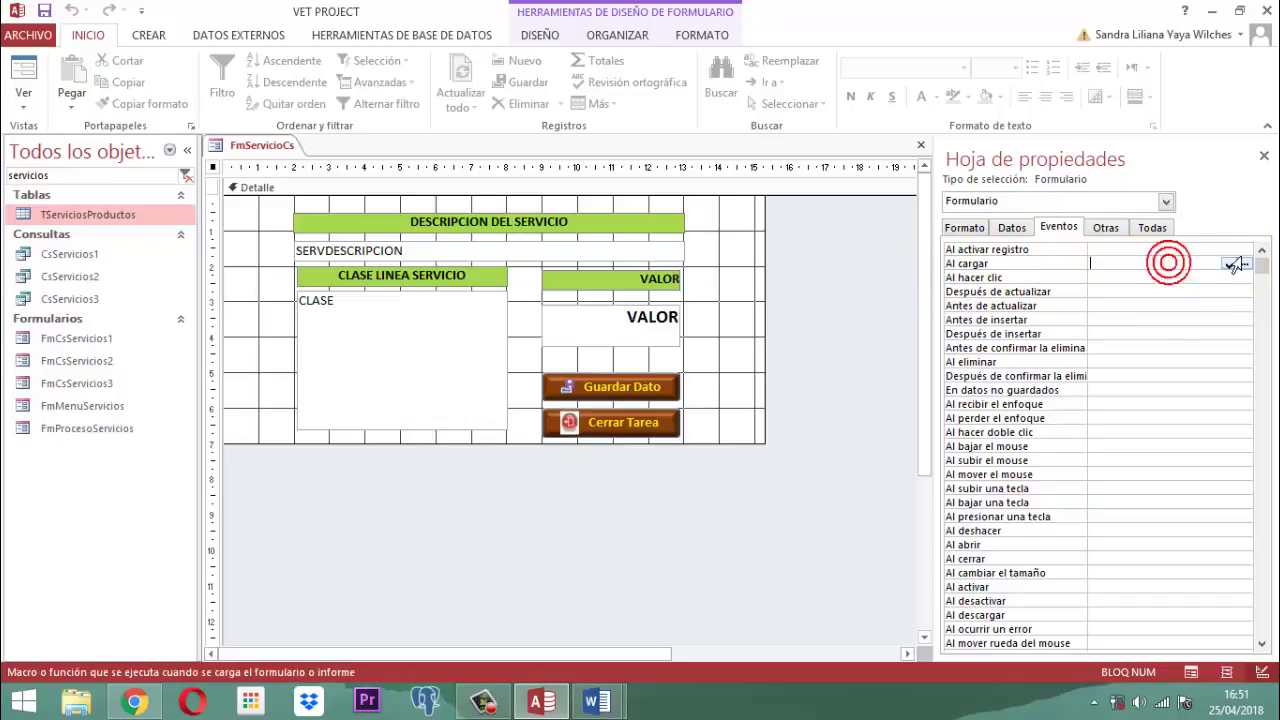
pyautogui.click(1245, 264)
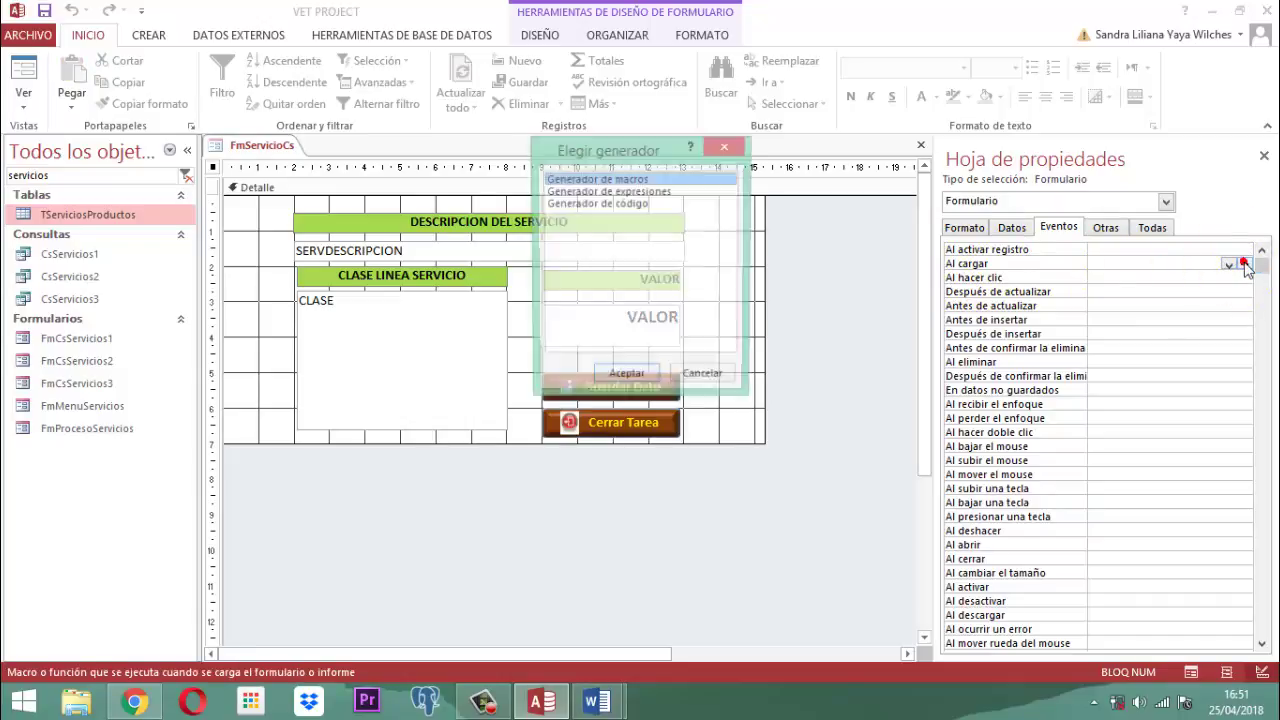
pyautogui.click(610, 205)
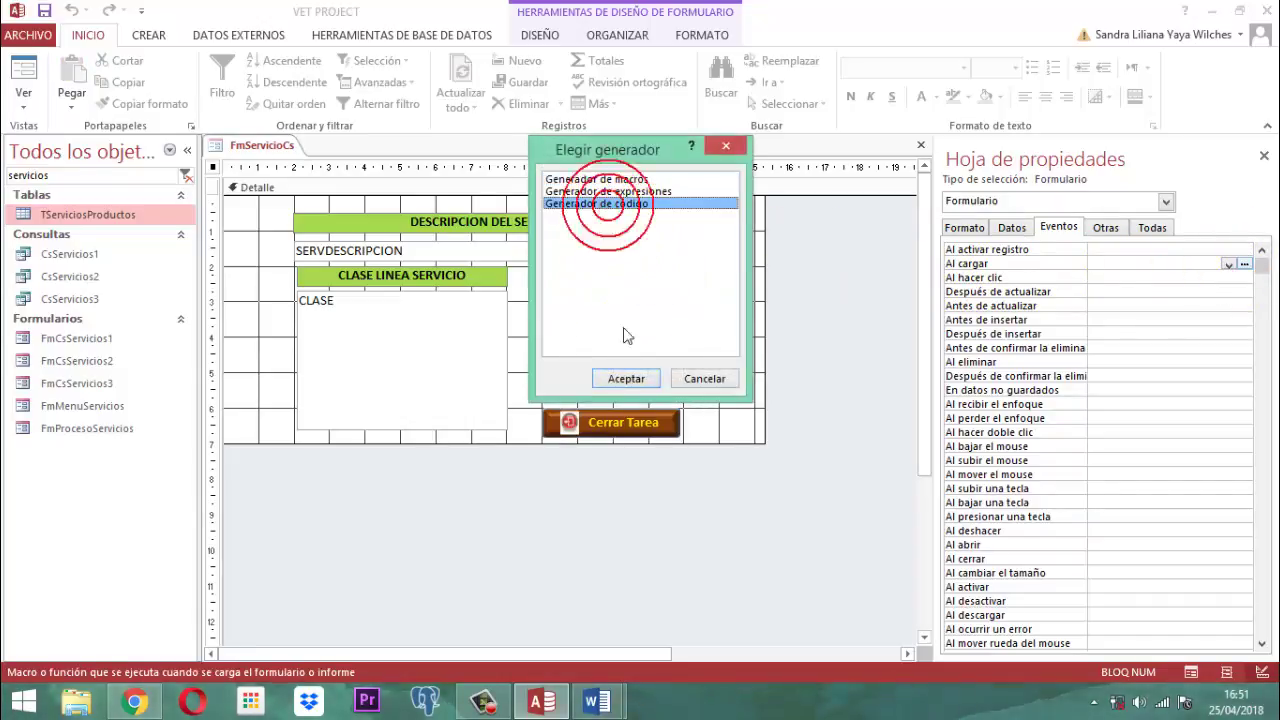
pyautogui.click(625, 379)
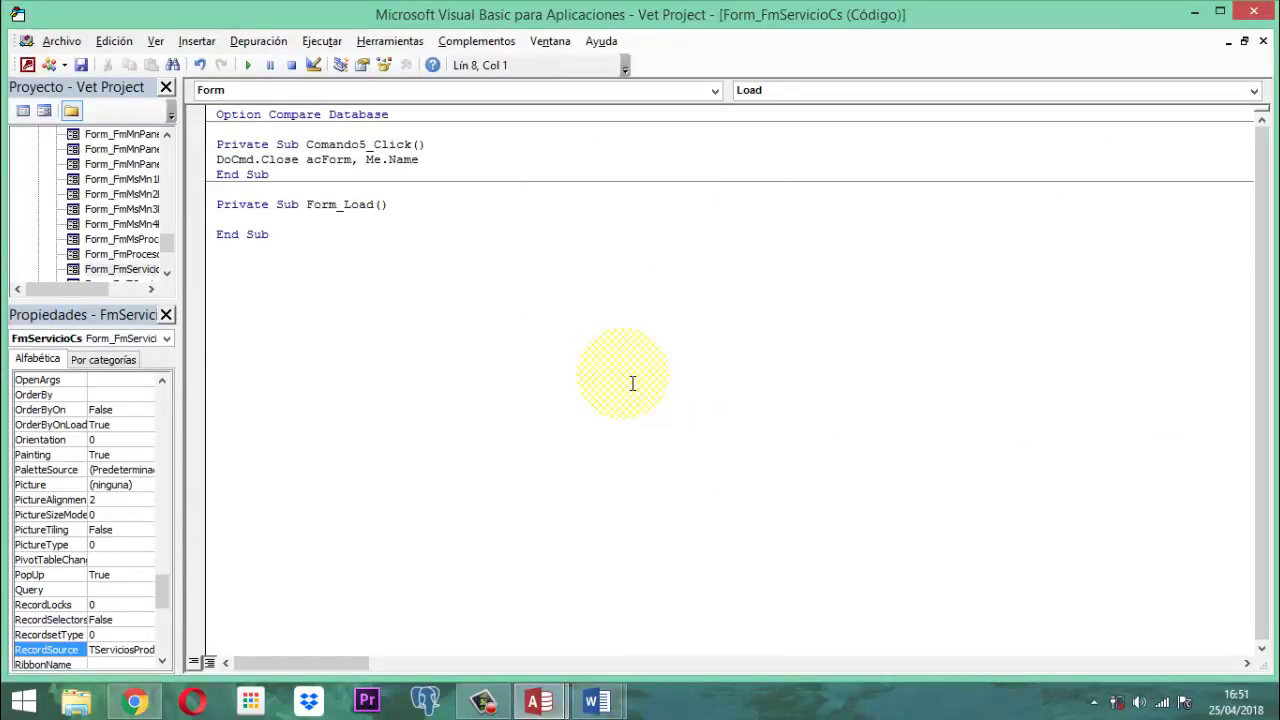
# Step: Write DoCmd.Close acForm, "fmCsServicios1" as the first line of the Form_Load procedure
pyautogui.write('Docmd.')
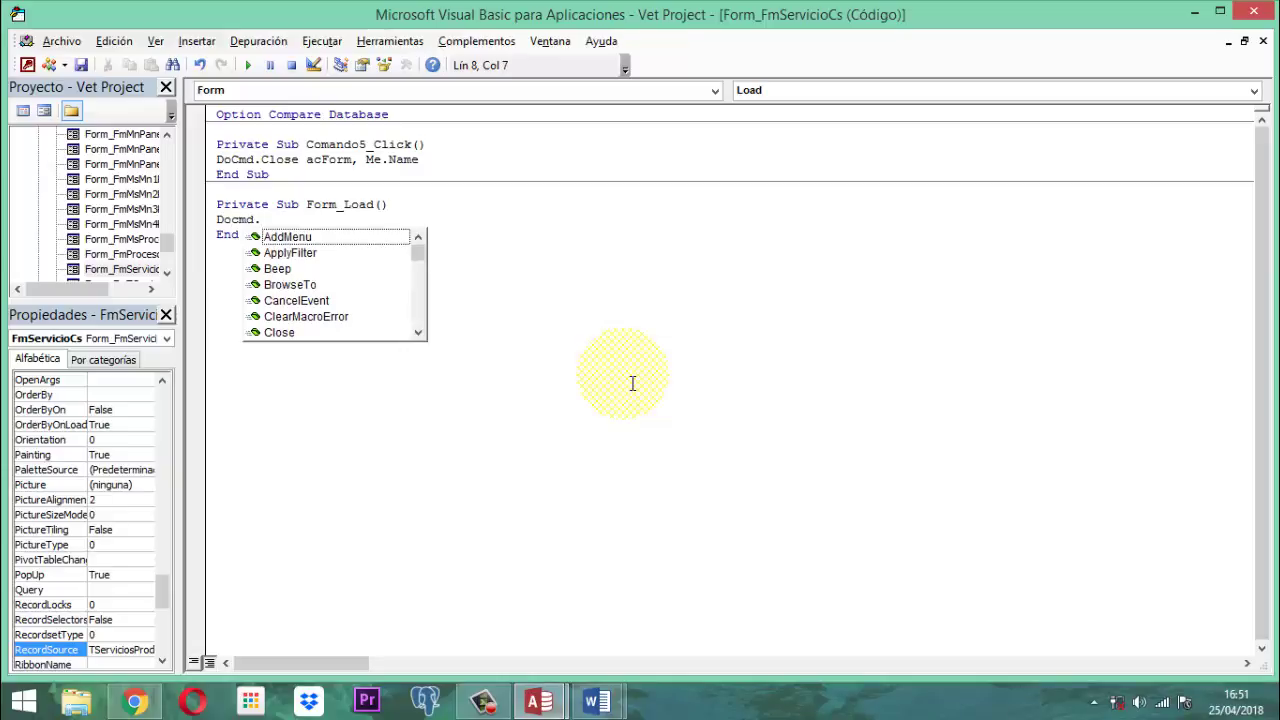
pyautogui.write('Close acf')
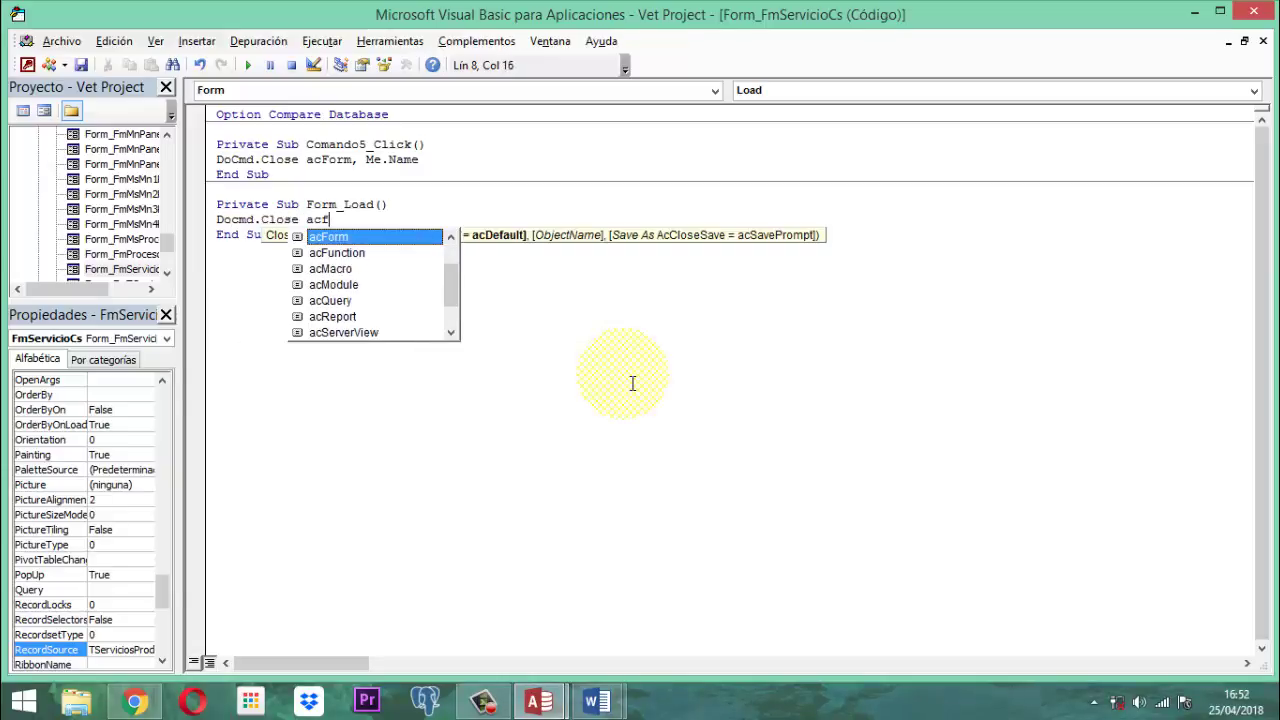
pyautogui.press('Tab')
pyautogui.write(', "')
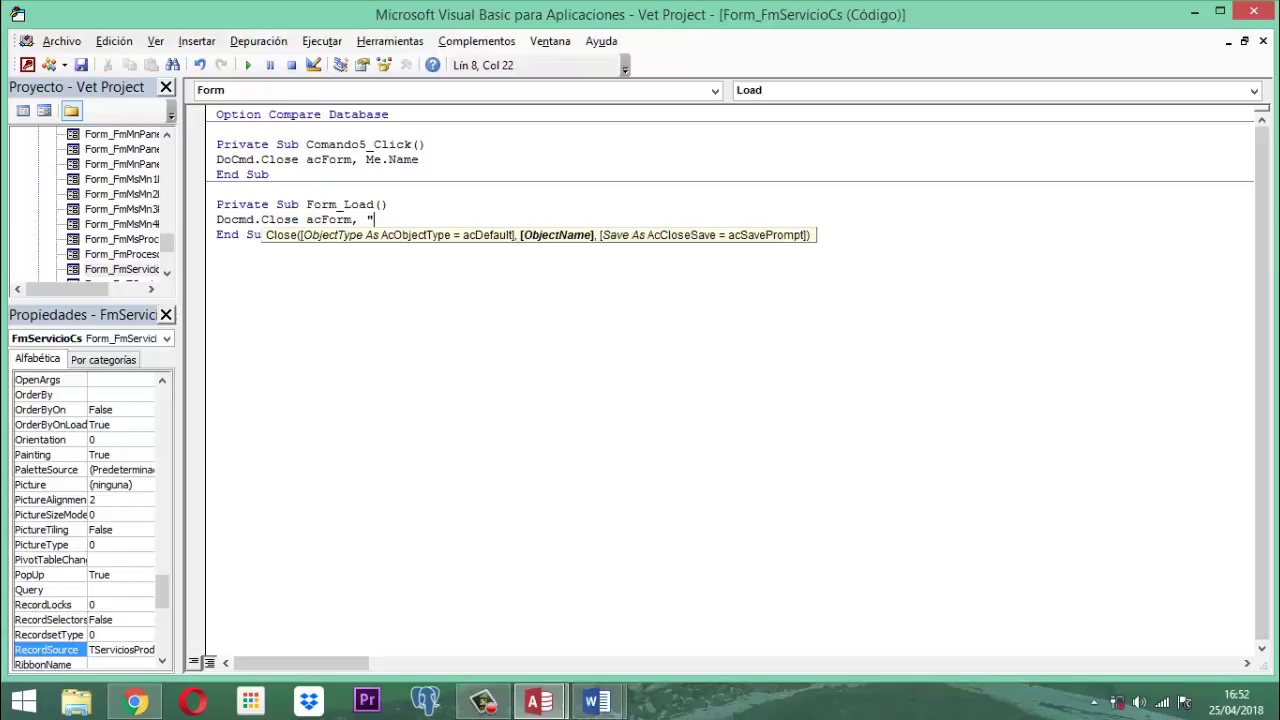
pyautogui.write('fm')
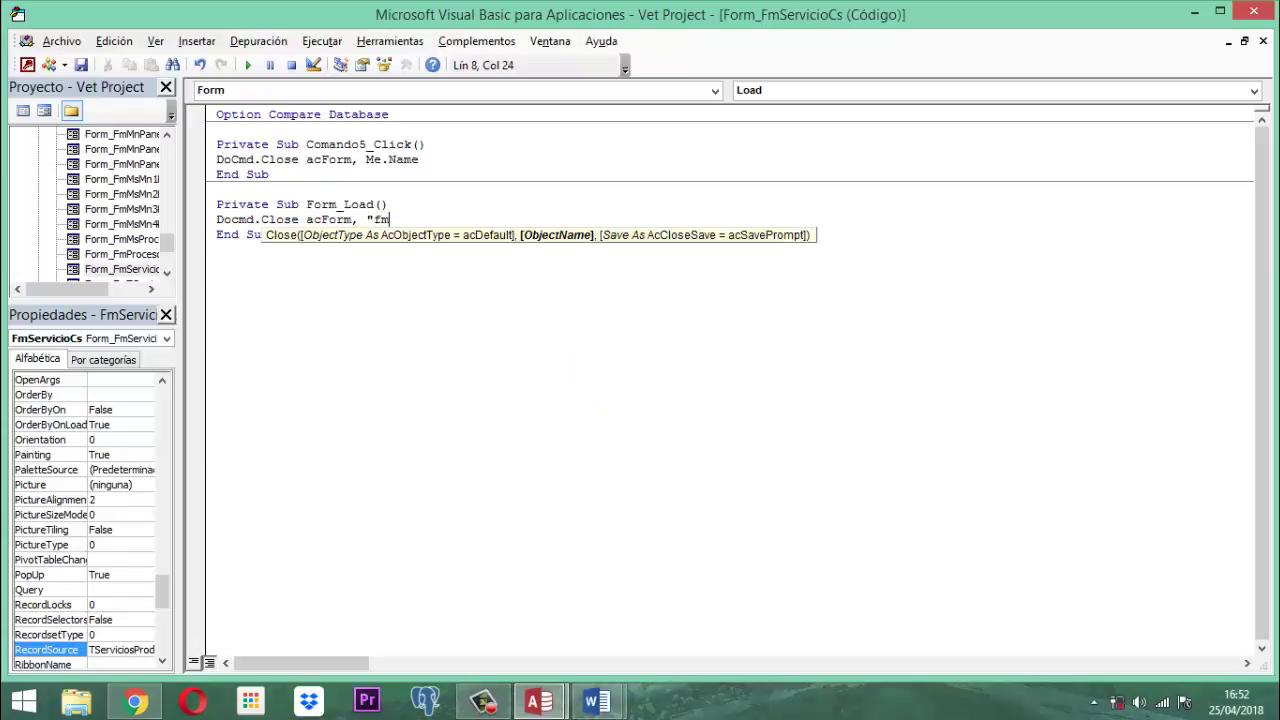
pyautogui.write('C')
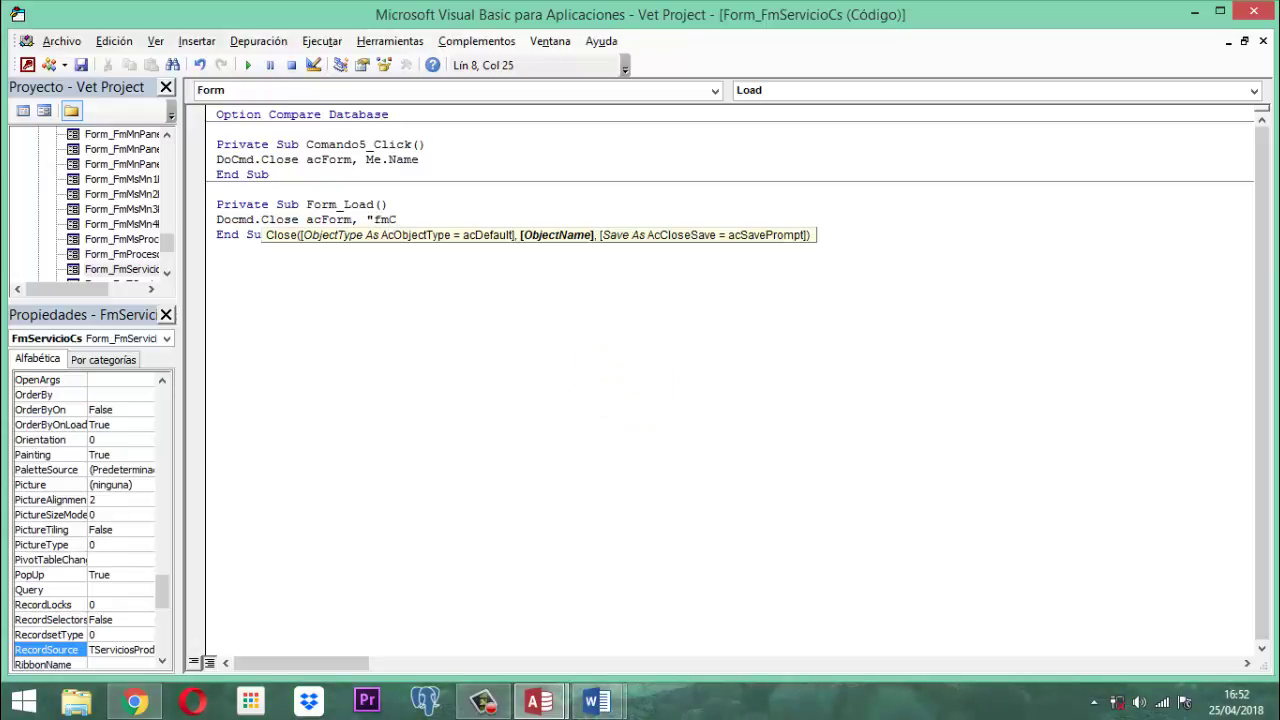
pyautogui.write('sServicios1"')
pyautogui.press('Return')
# Step: Add DoCmd.Close acForm, "FmMenuServicios" as the second line of Form_Load, save the code and close the code editor
pyautogui.write('Docm')
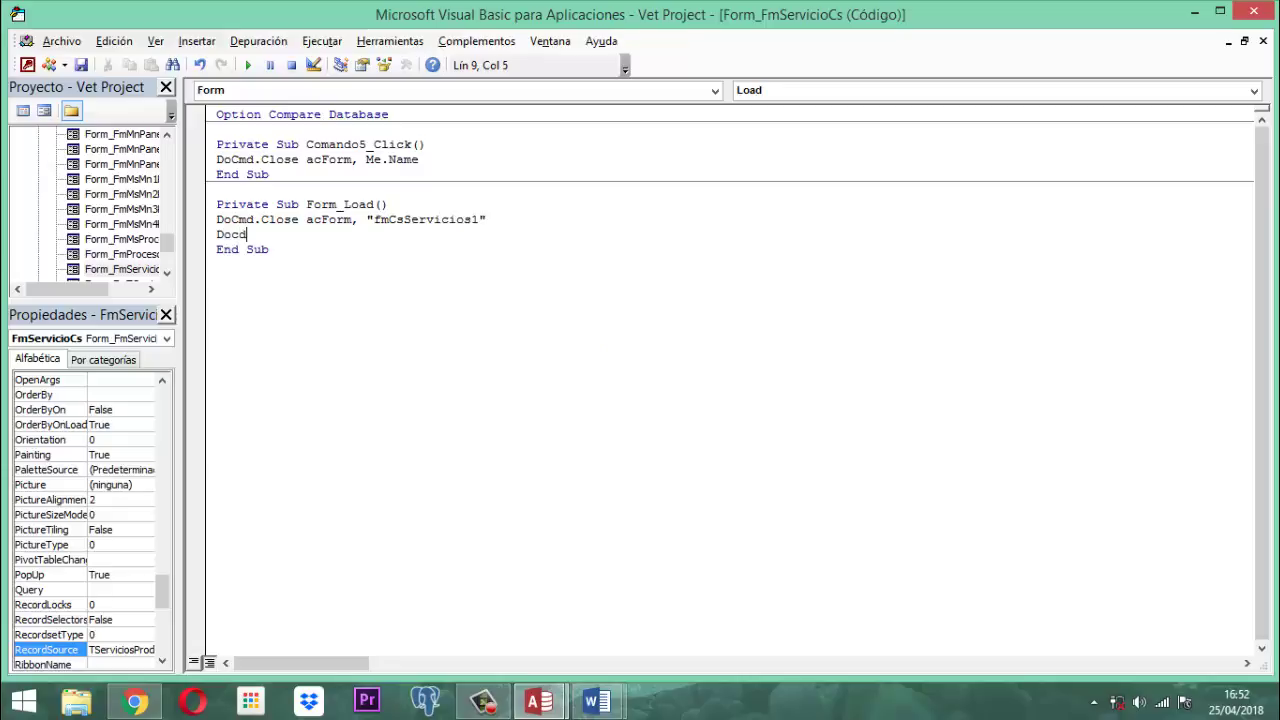
pyautogui.press('BackSpace')
pyautogui.write('md.Close ')
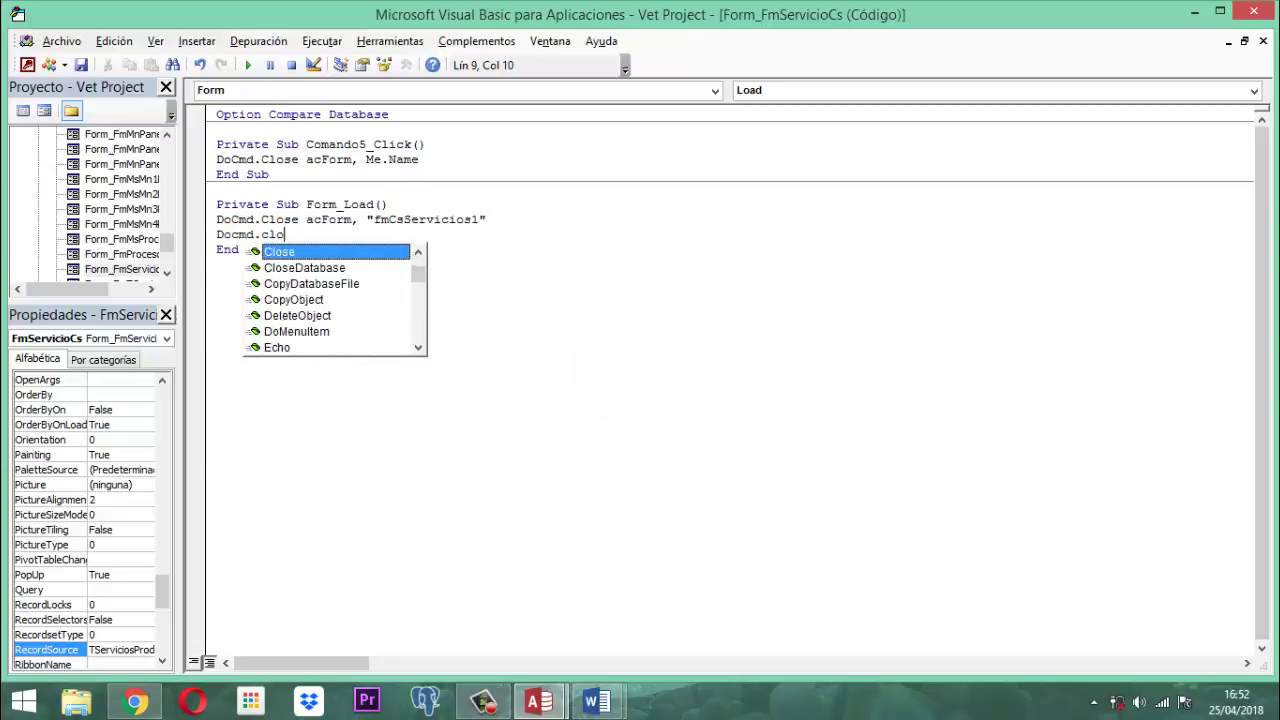
pyautogui.write('acdf')
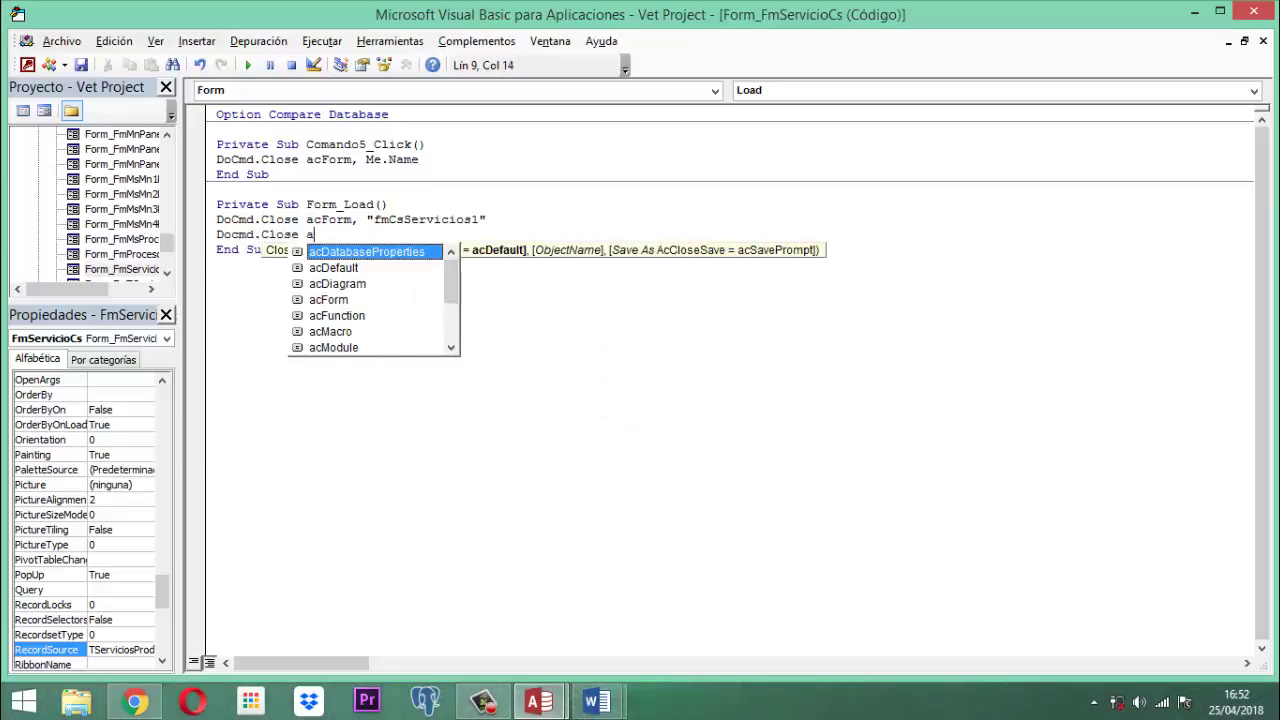
pyautogui.press('BackSpace')
pyautogui.press('BackSpace')
pyautogui.press('BackSpace')
pyautogui.write('cf')
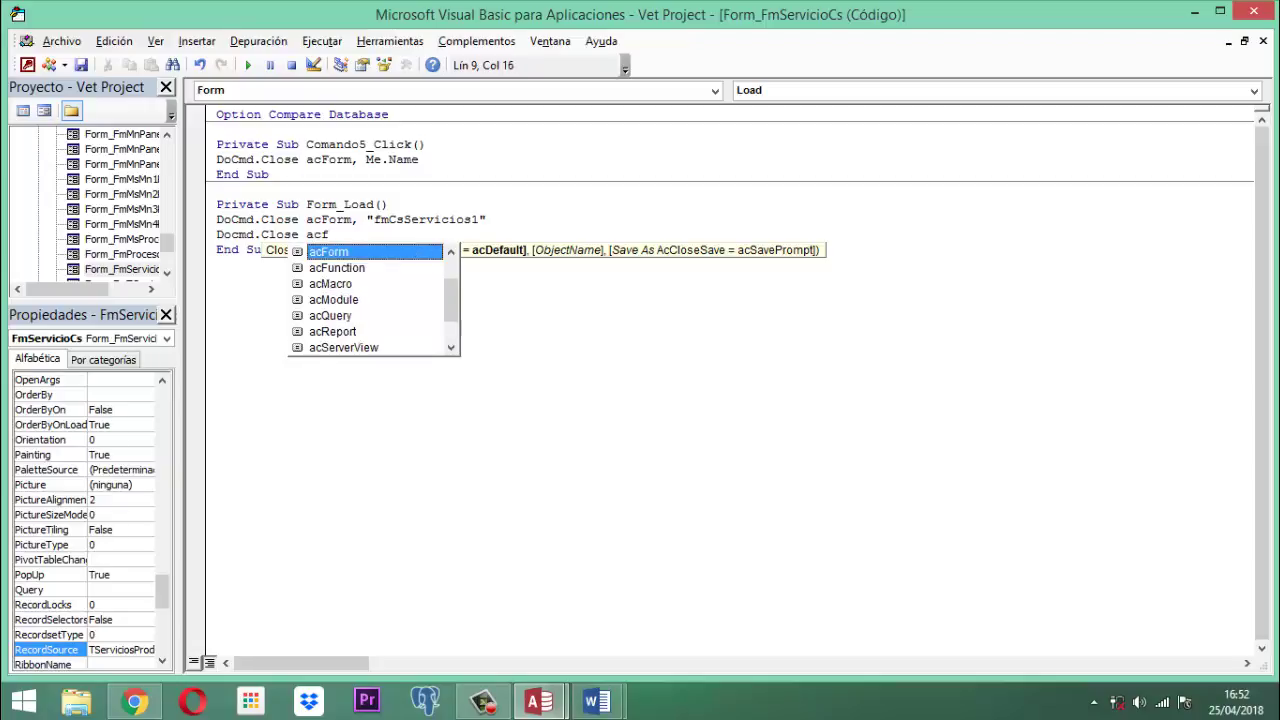
pyautogui.press('Tab')
pyautogui.write(', "')
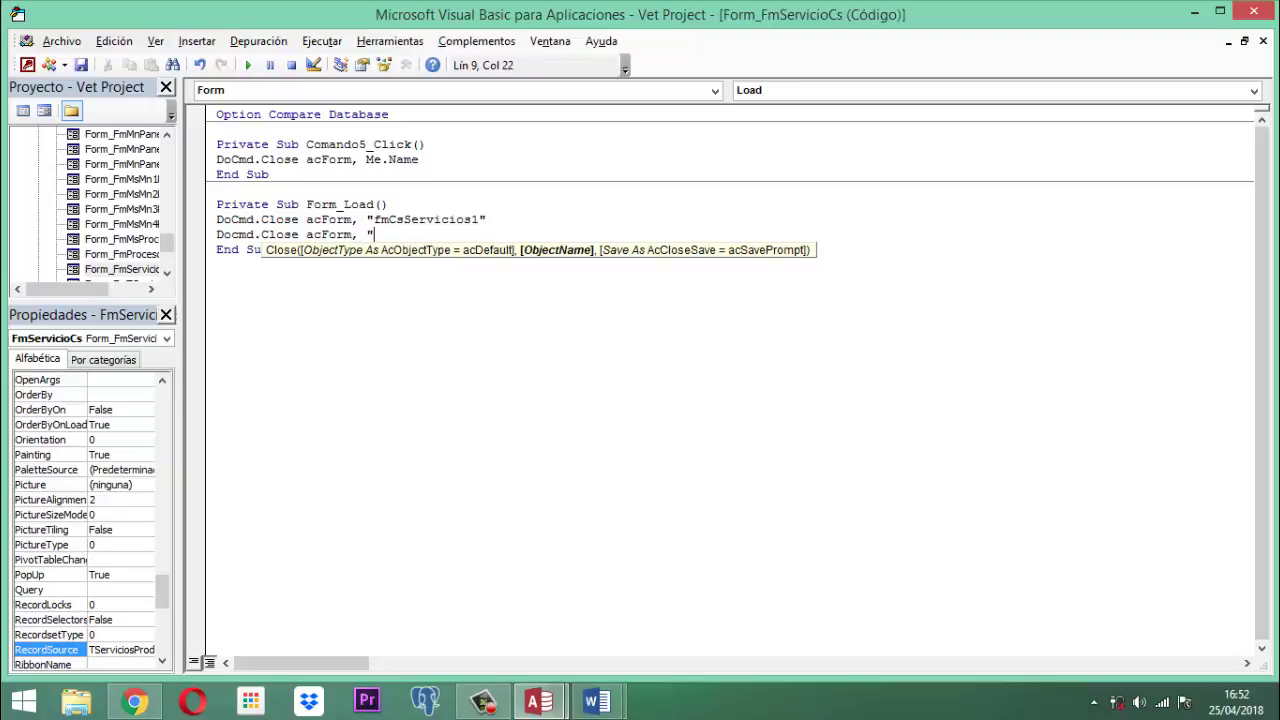
pyautogui.write('Fm')
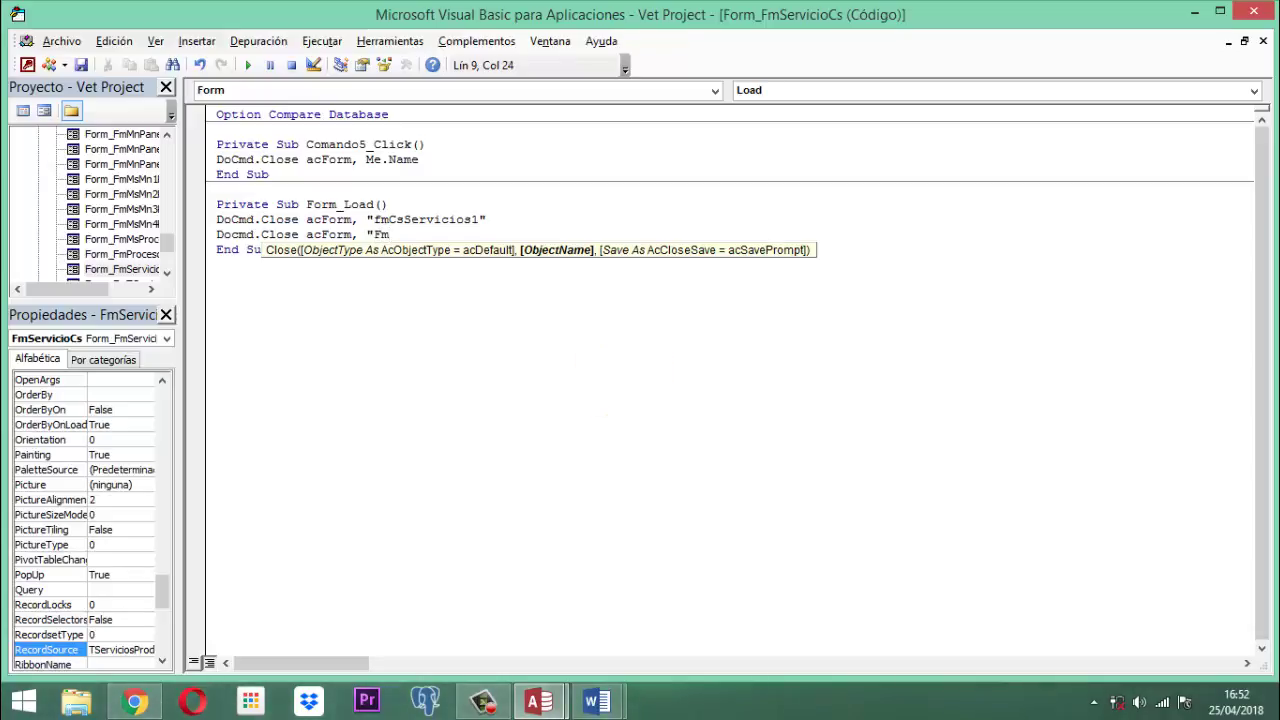
pyautogui.write('MenuServ')
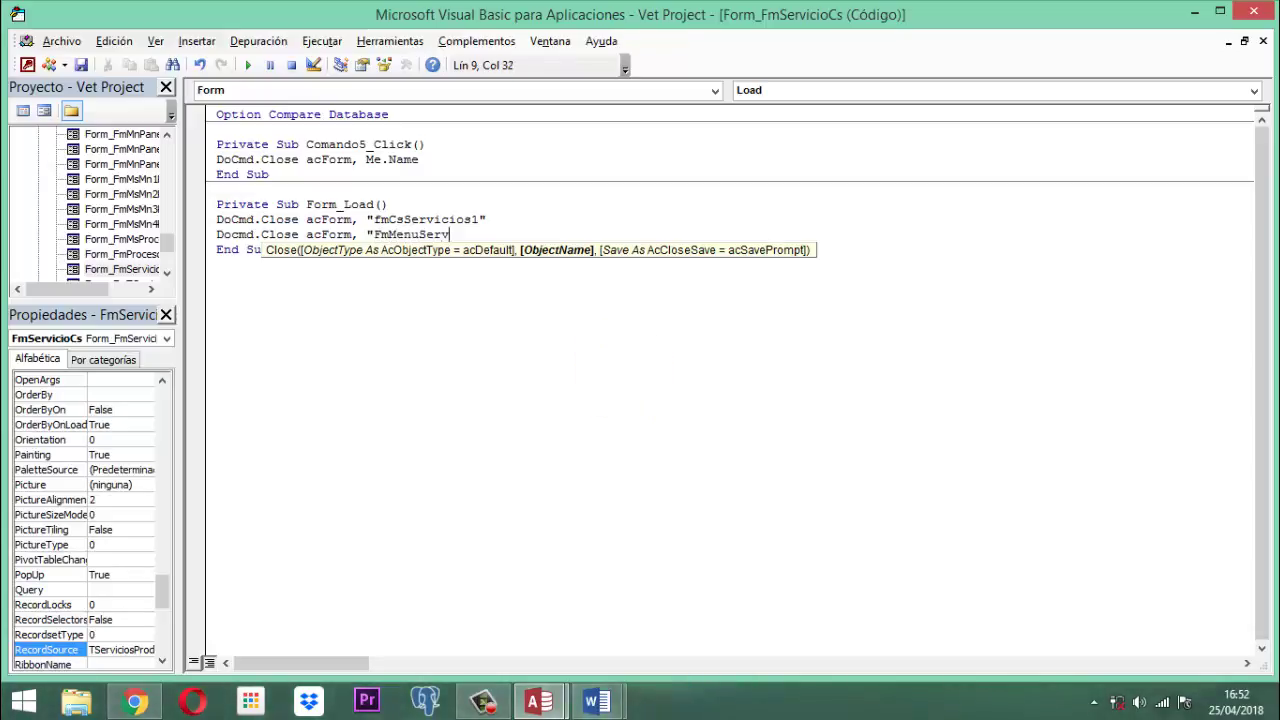
pyautogui.write('icios"')
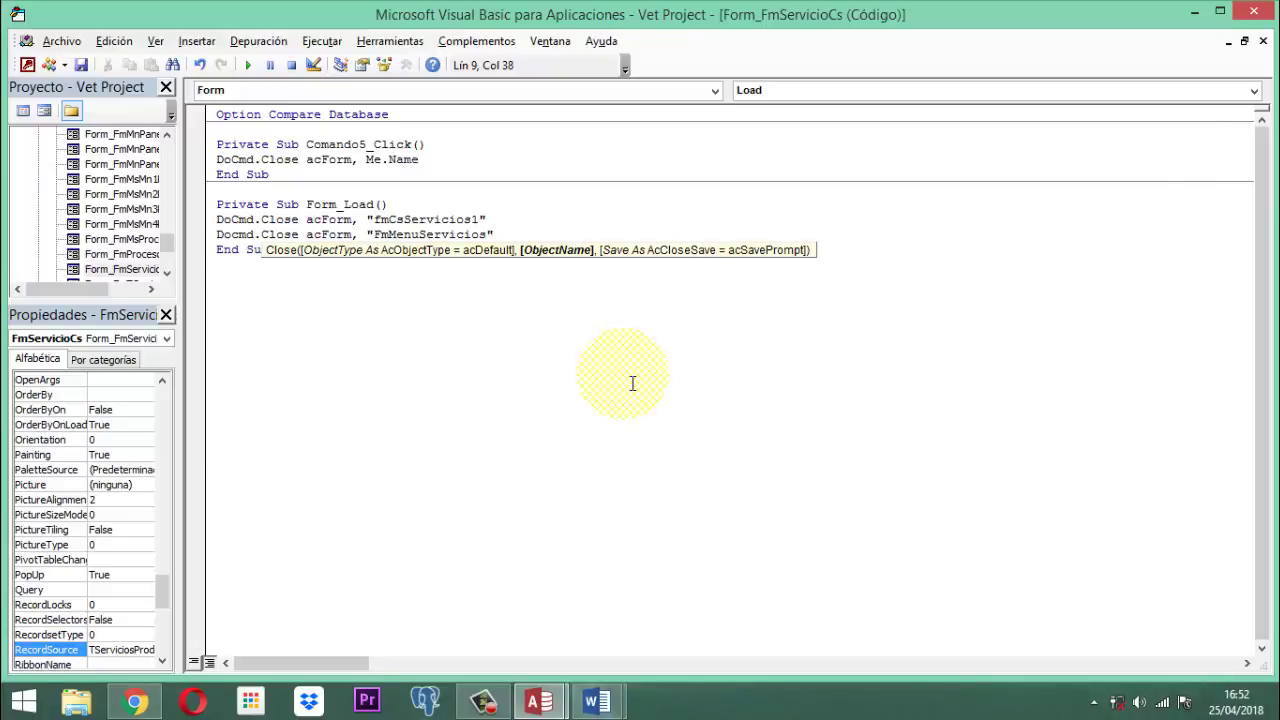
pyautogui.click(81, 65)
pyautogui.click(1254, 11)
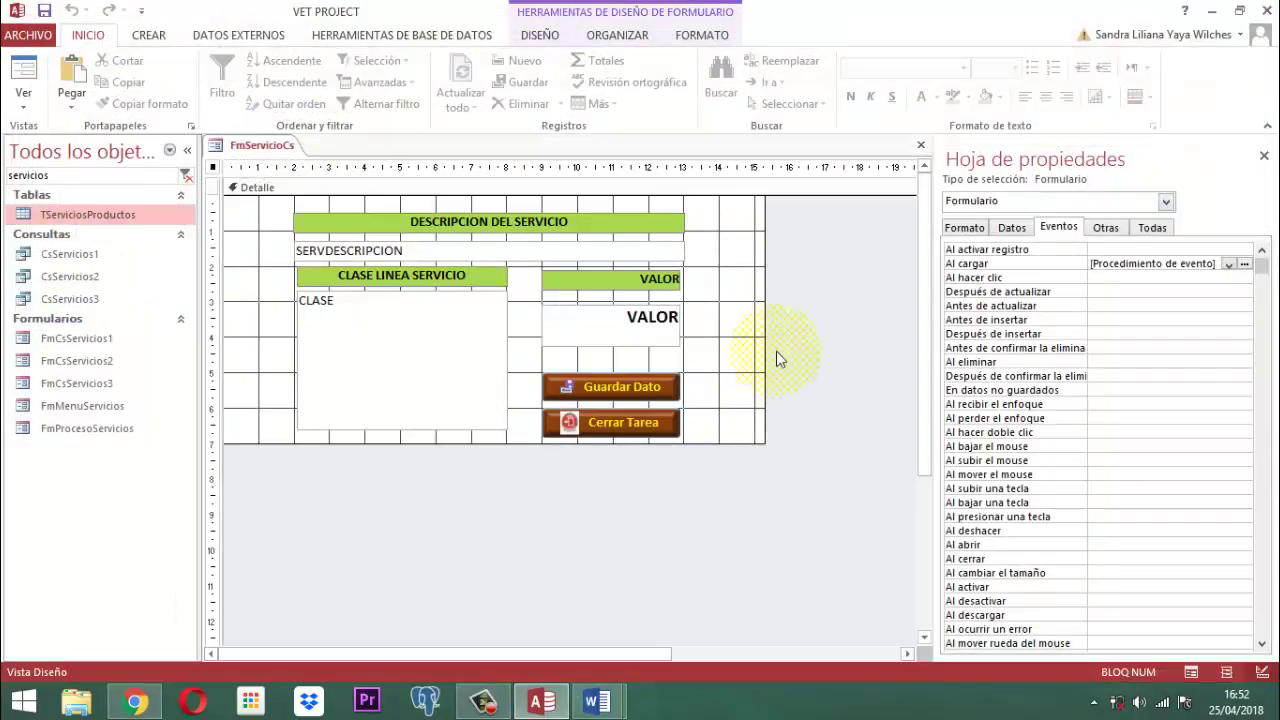
# Step: Create a code procedure for the FmServicioCs form's Al cerrar event with Generador de código
pyautogui.click(830, 333)
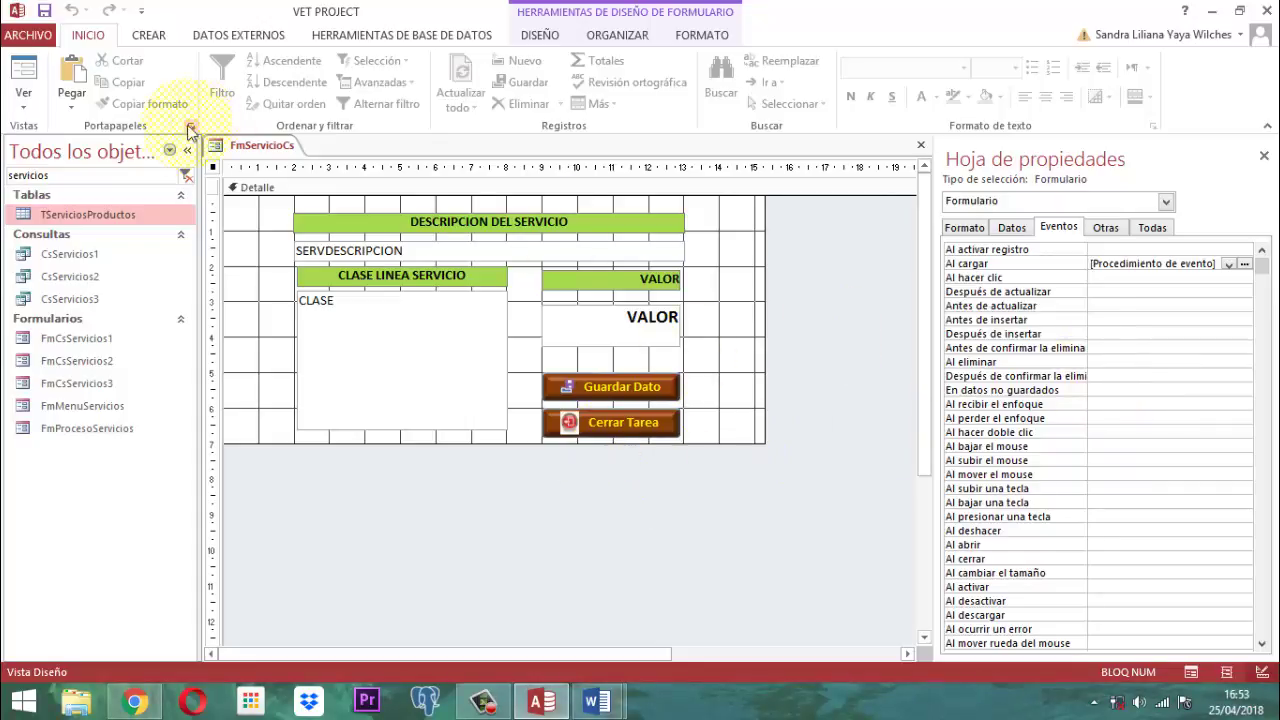
pyautogui.scroll(-2, 1257, 370)
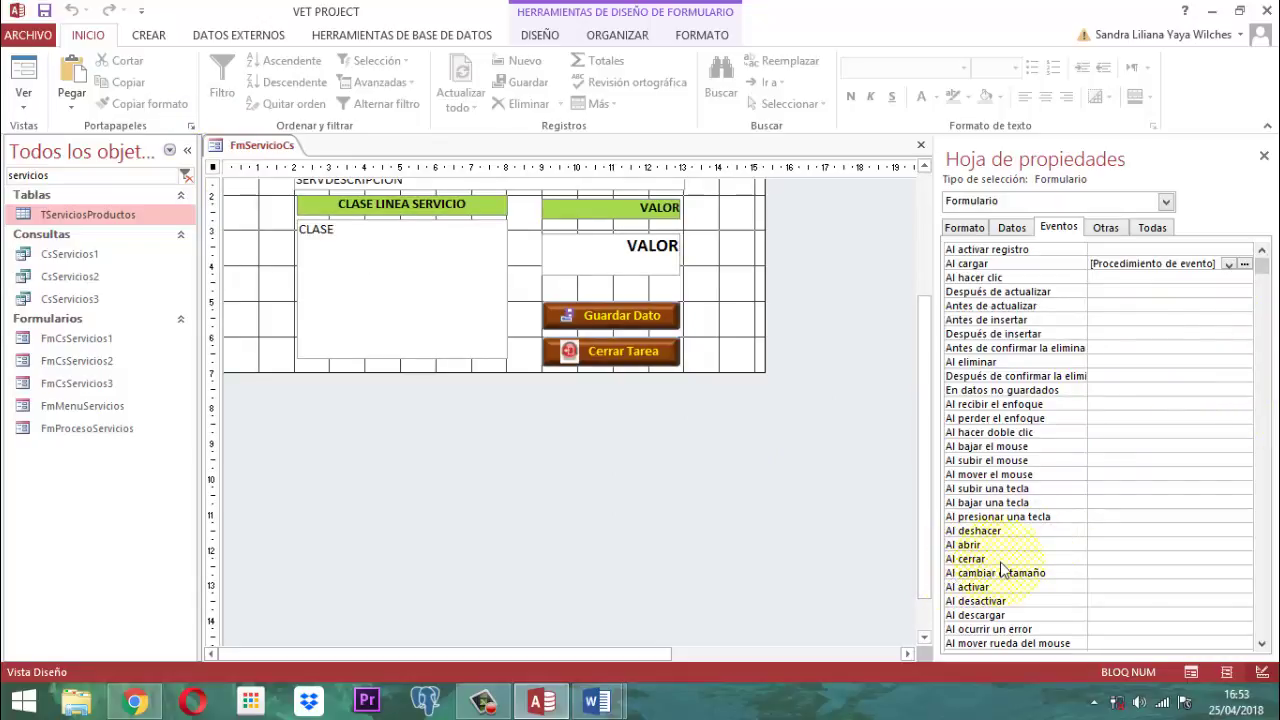
pyautogui.click(1152, 560)
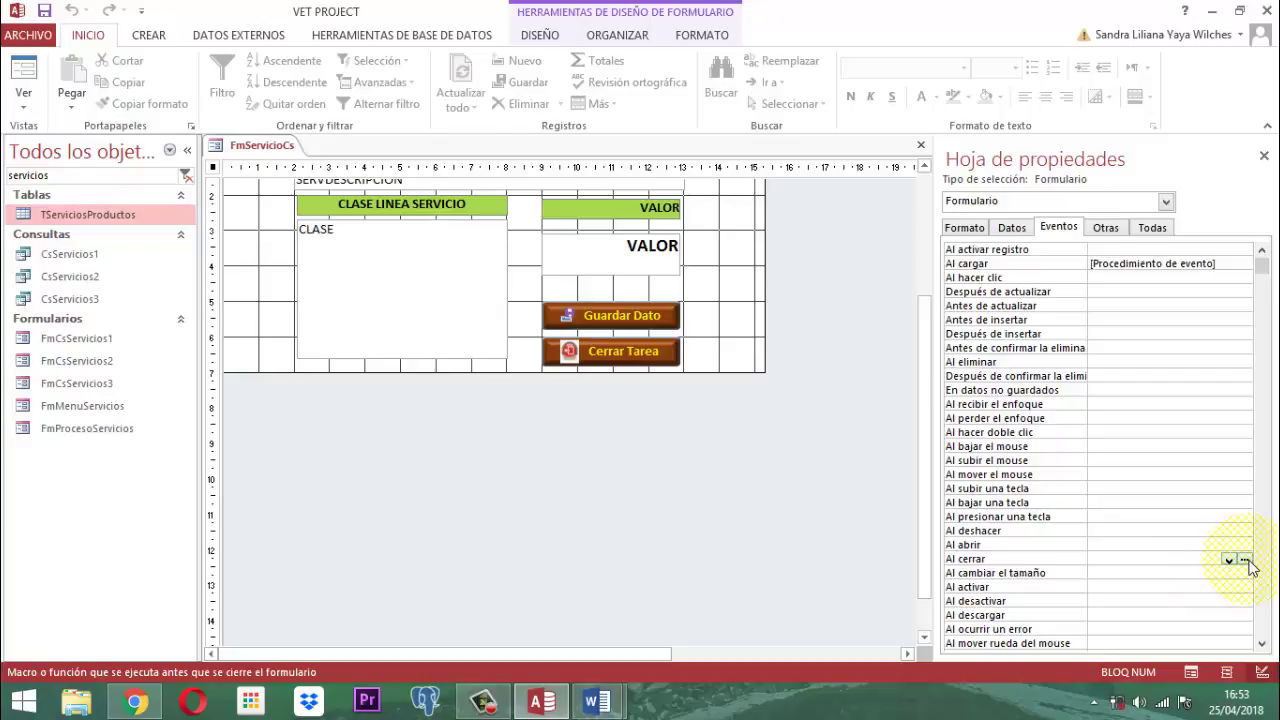
pyautogui.click(1245, 560)
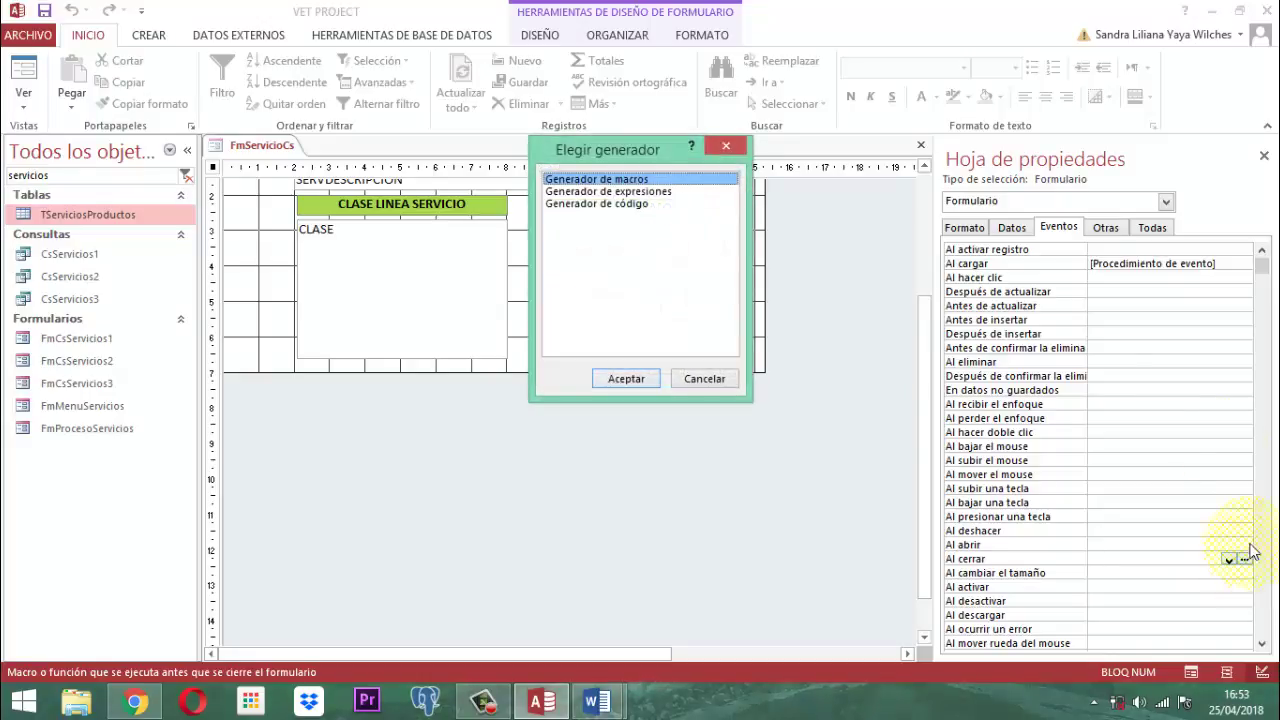
pyautogui.click(620, 204)
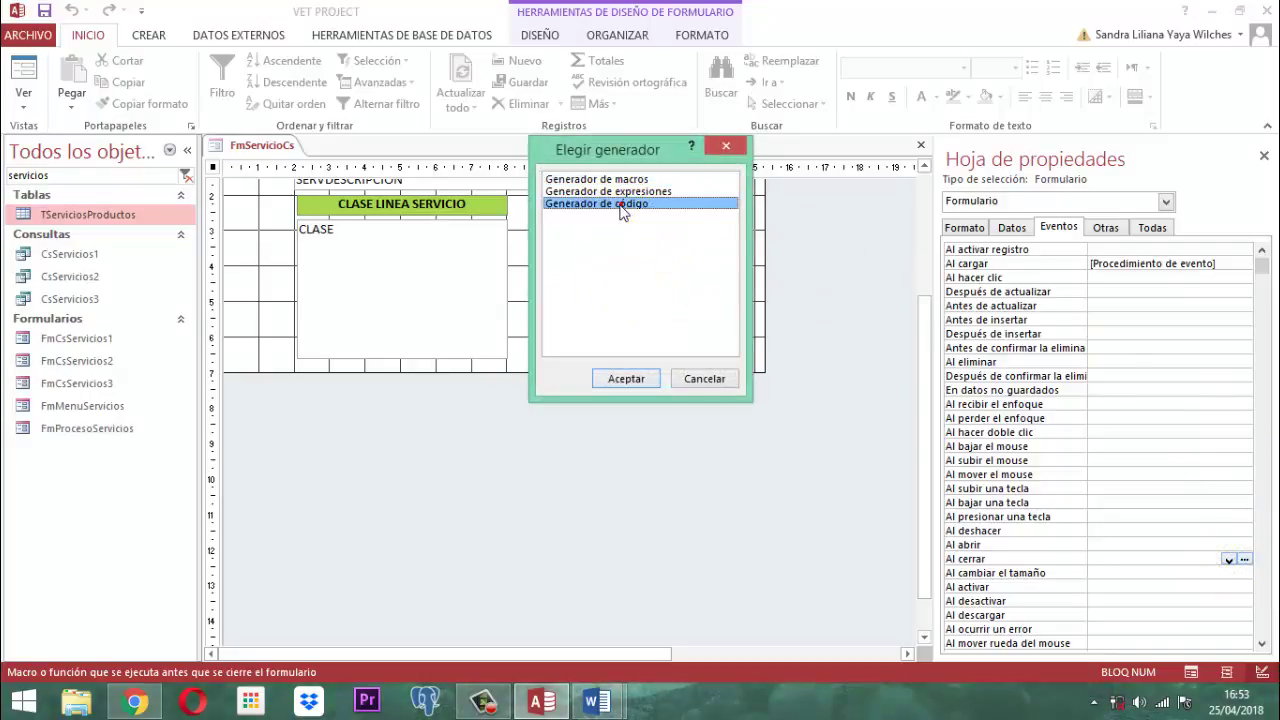
pyautogui.click(627, 379)
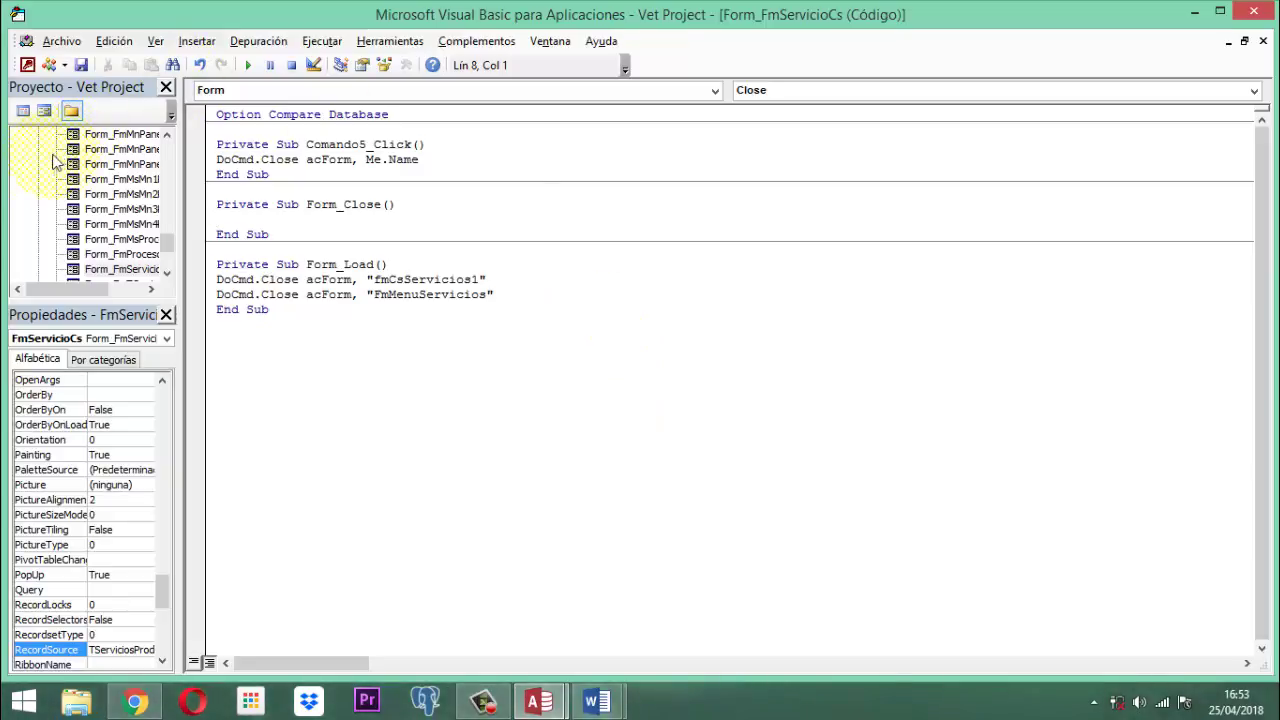
# Step: Open the FmProcesoServicios form in design view and display the Al hacer clic code of its Actualizar códigos Servicios button
pyautogui.moveTo(14, 166); pyautogui.dragTo(312, 168)
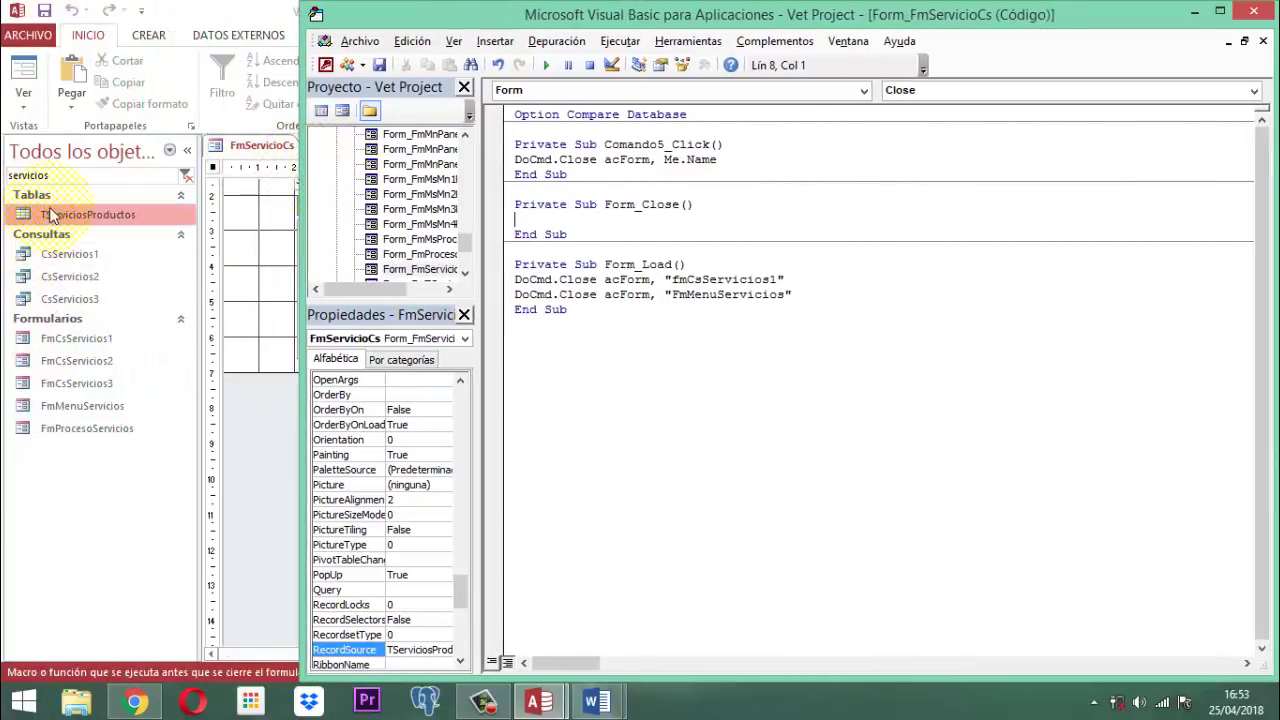
pyautogui.click(90, 430)
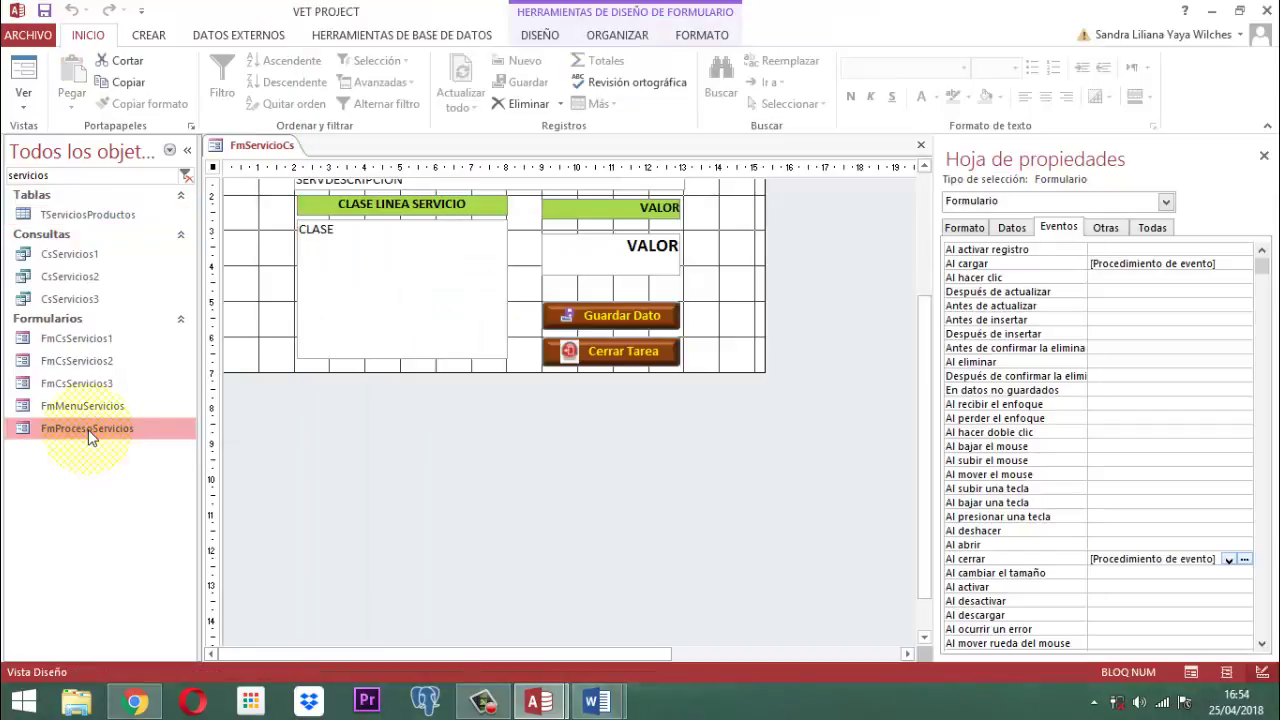
pyautogui.rightClick(89, 431)
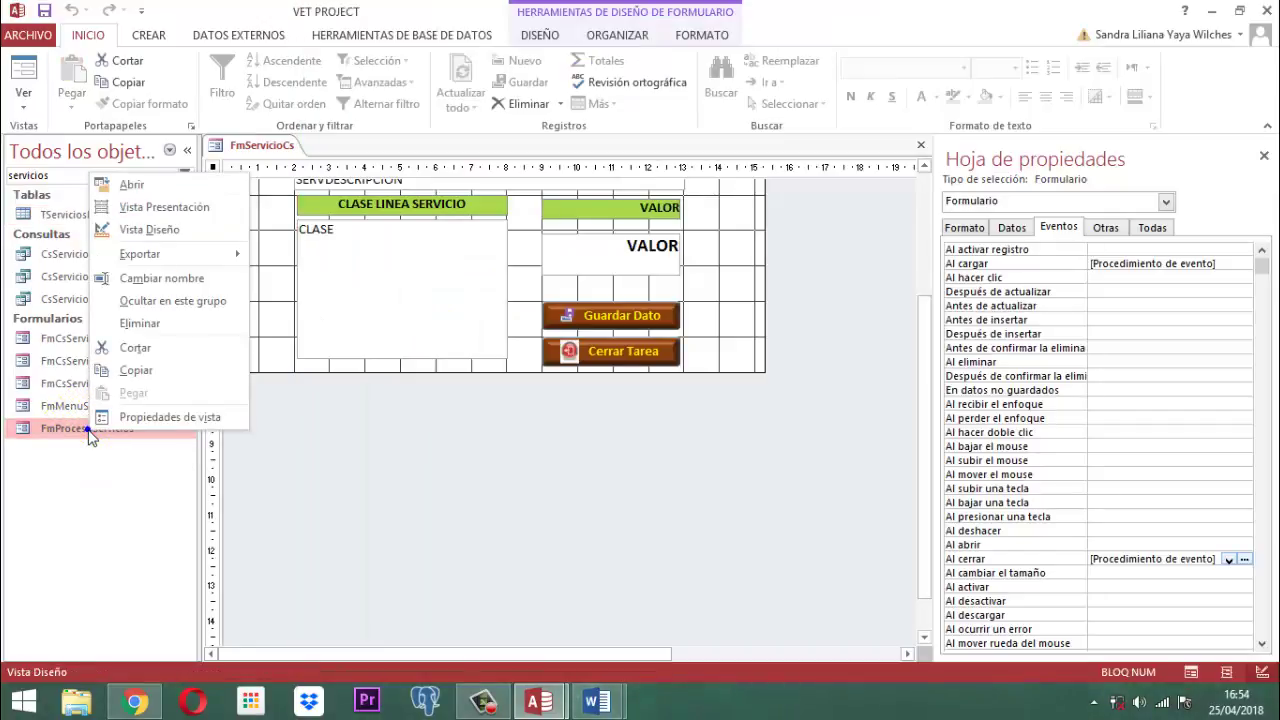
pyautogui.click(148, 229)
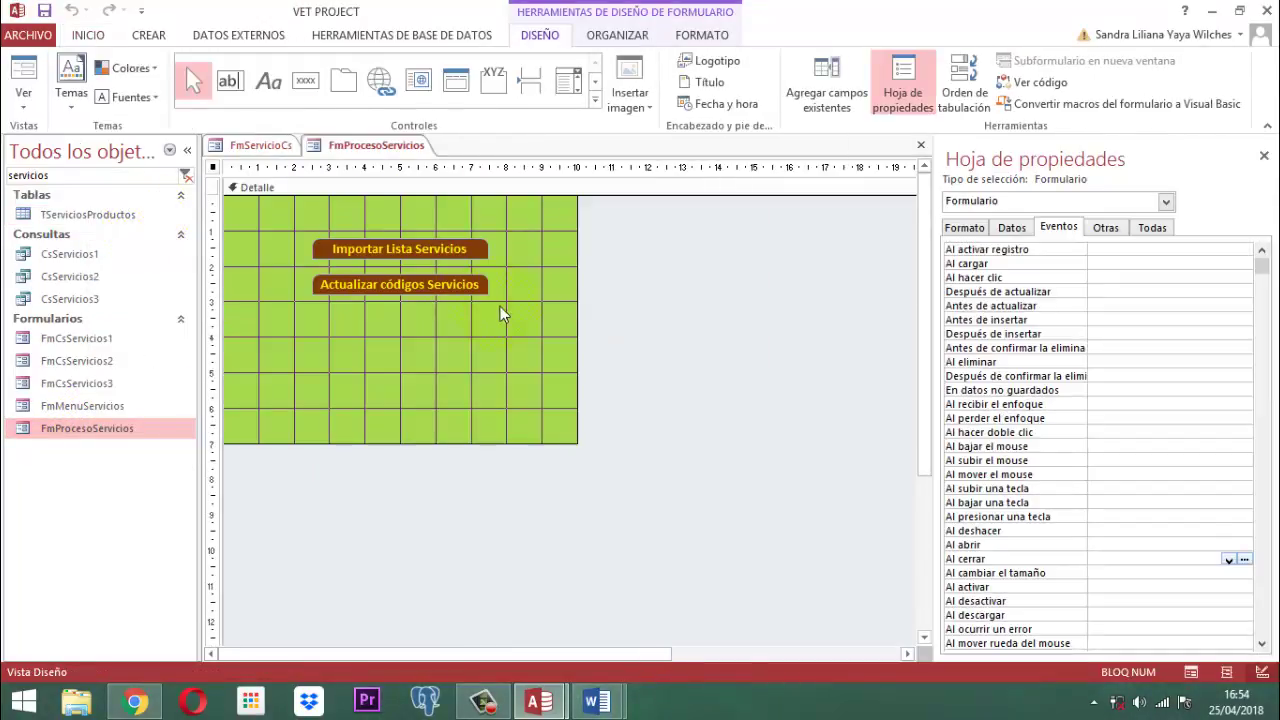
pyautogui.click(376, 284)
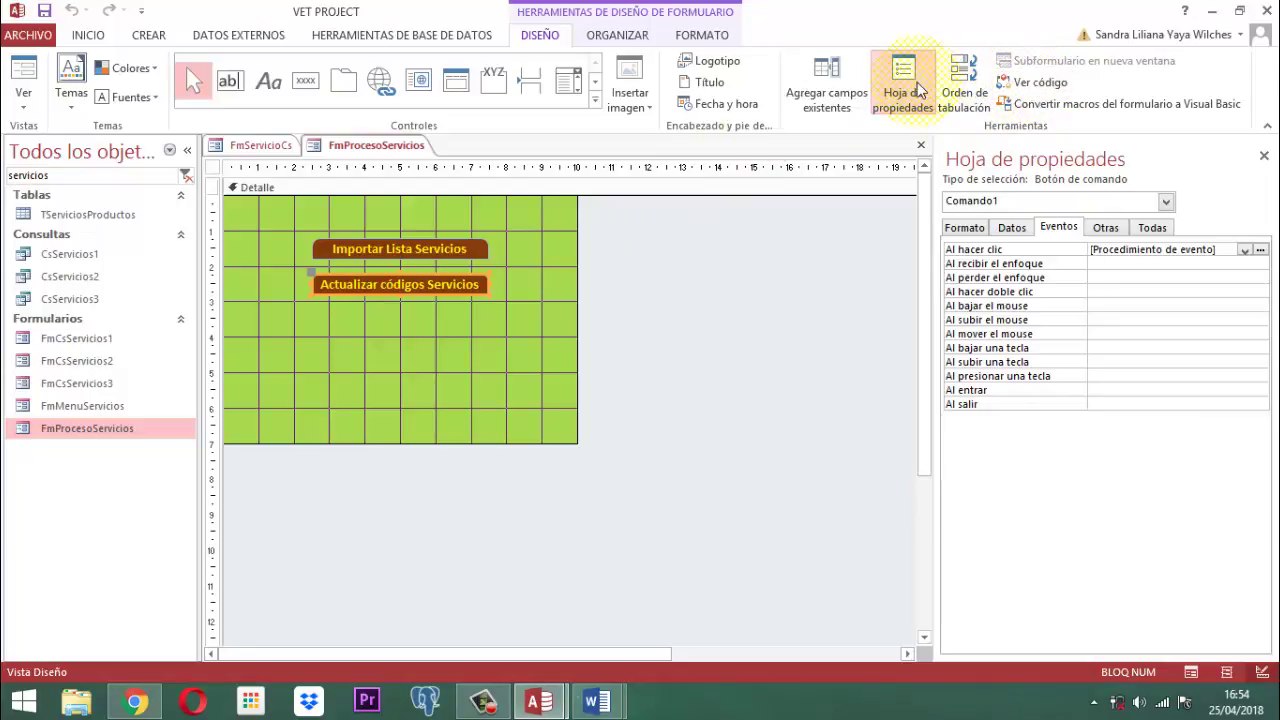
pyautogui.click(1262, 250)
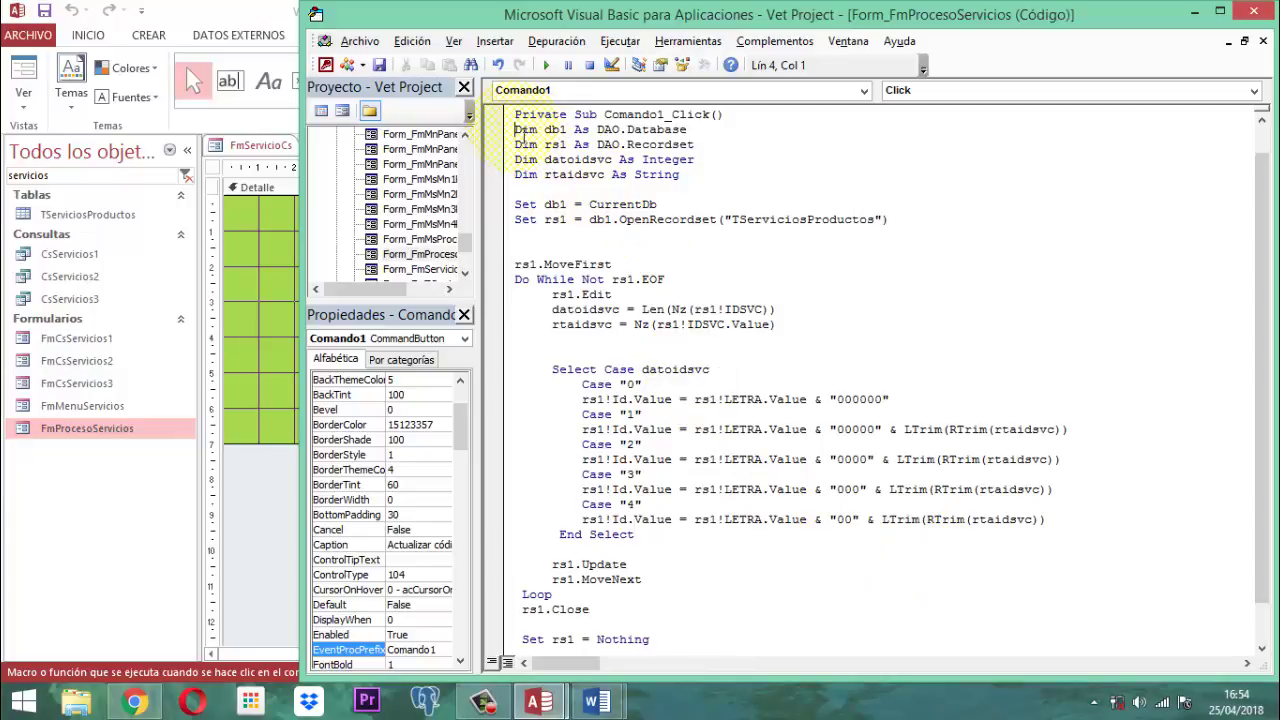
# Step: Copy the Comando1_Click code from the Dim db1 As DAO.Database line through End Sub
pyautogui.moveTo(516, 130); pyautogui.dragTo(762, 625)
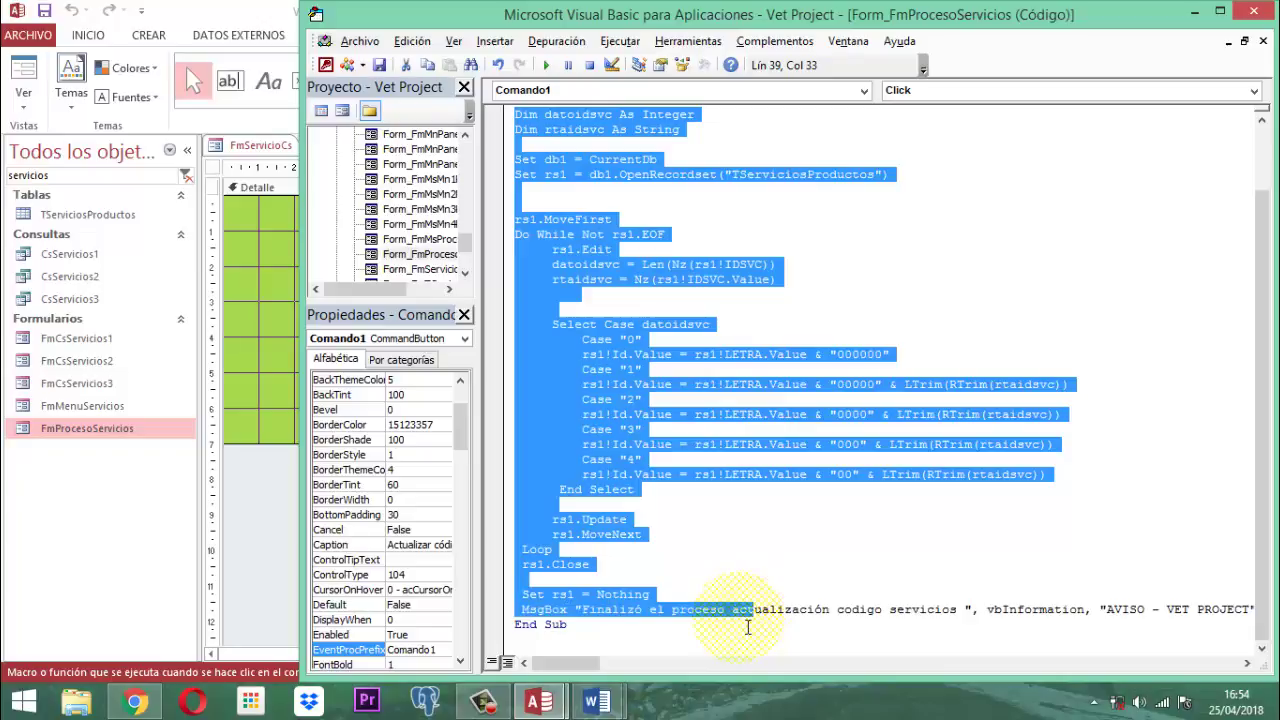
pyautogui.keyDown('shift'); pyautogui.click(747, 627); pyautogui.keyUp('shift')
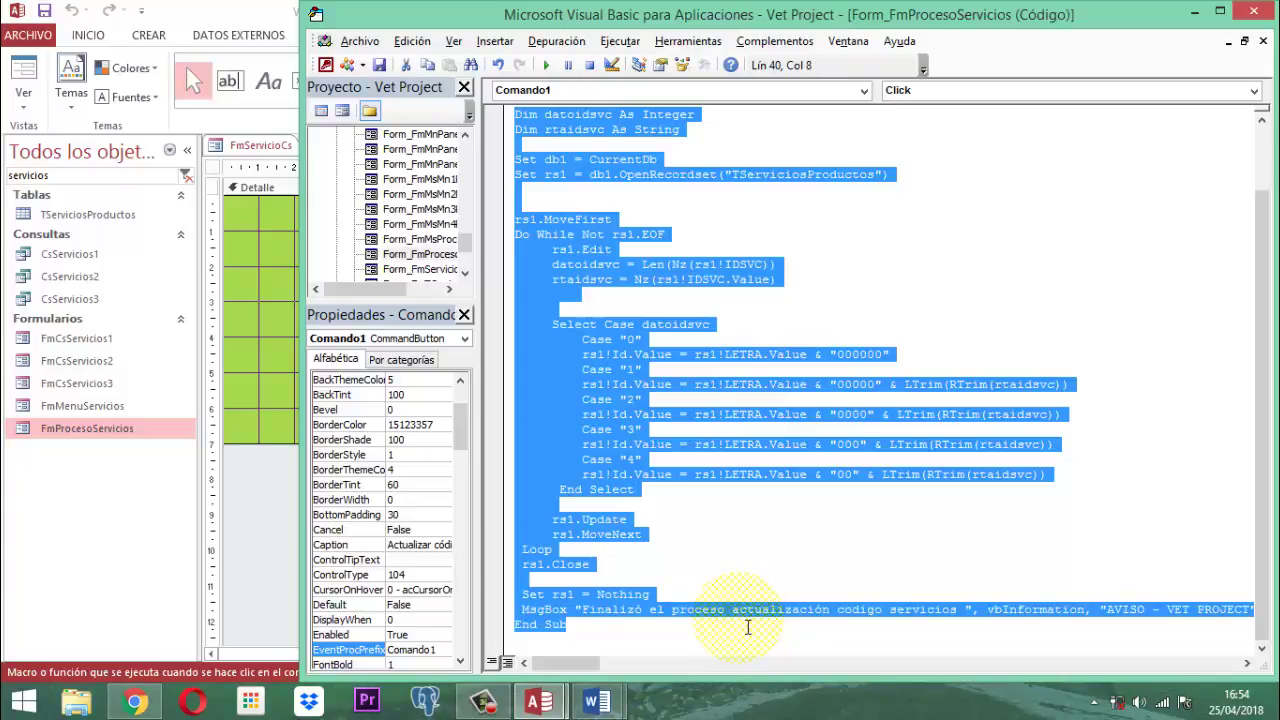
pyautogui.hotkey('ctrl', 'c')
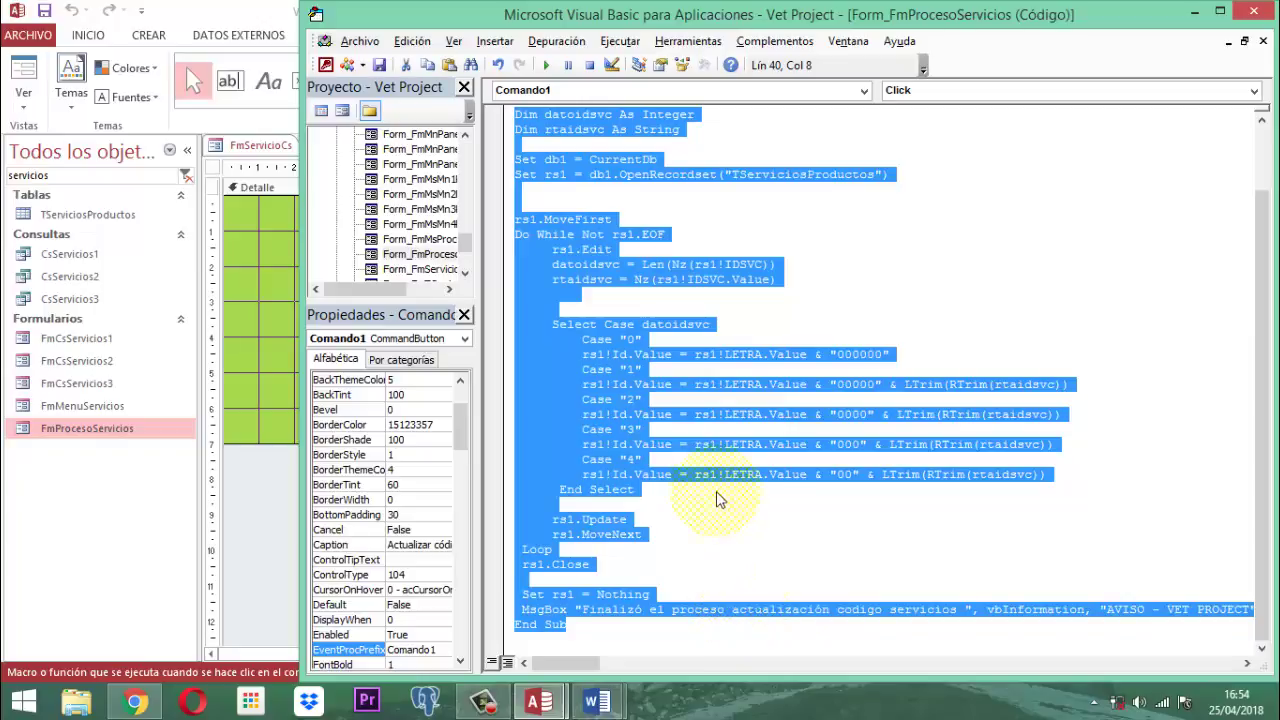
pyautogui.click(1041, 222)
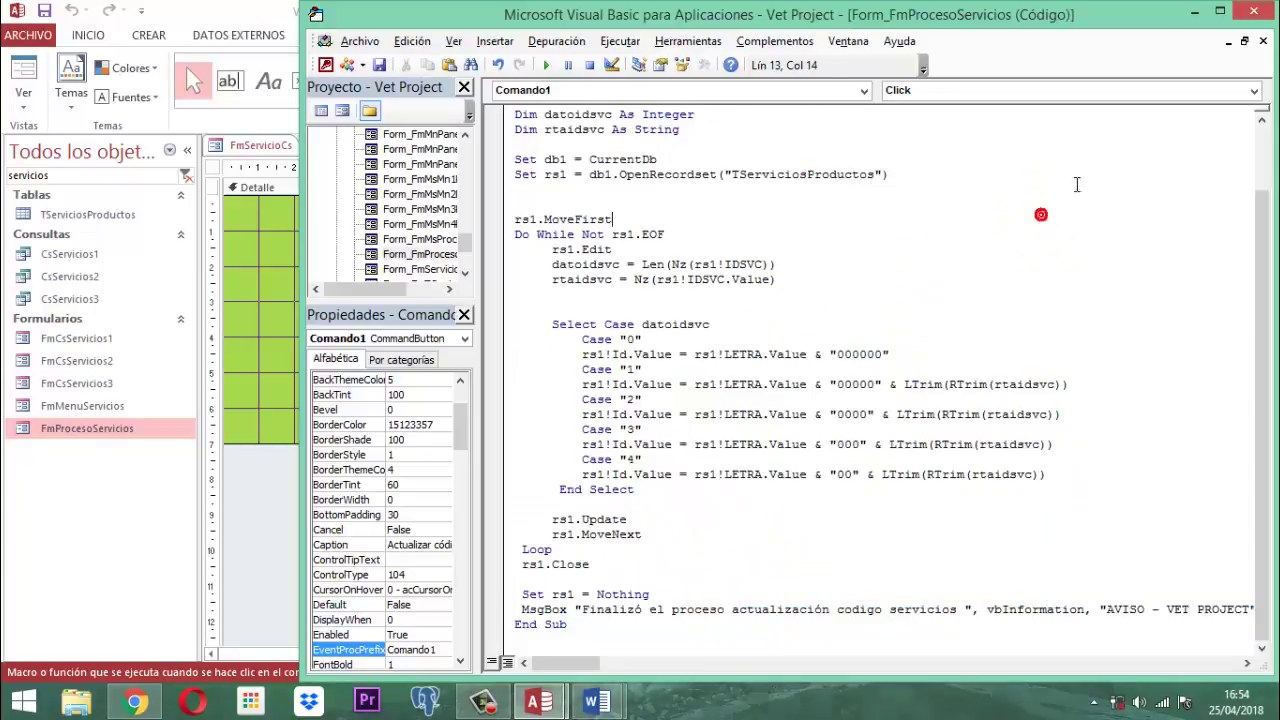
# Step: Close the code editor and close the FmProcesoServicios form without saving its design changes
pyautogui.click(1255, 13)
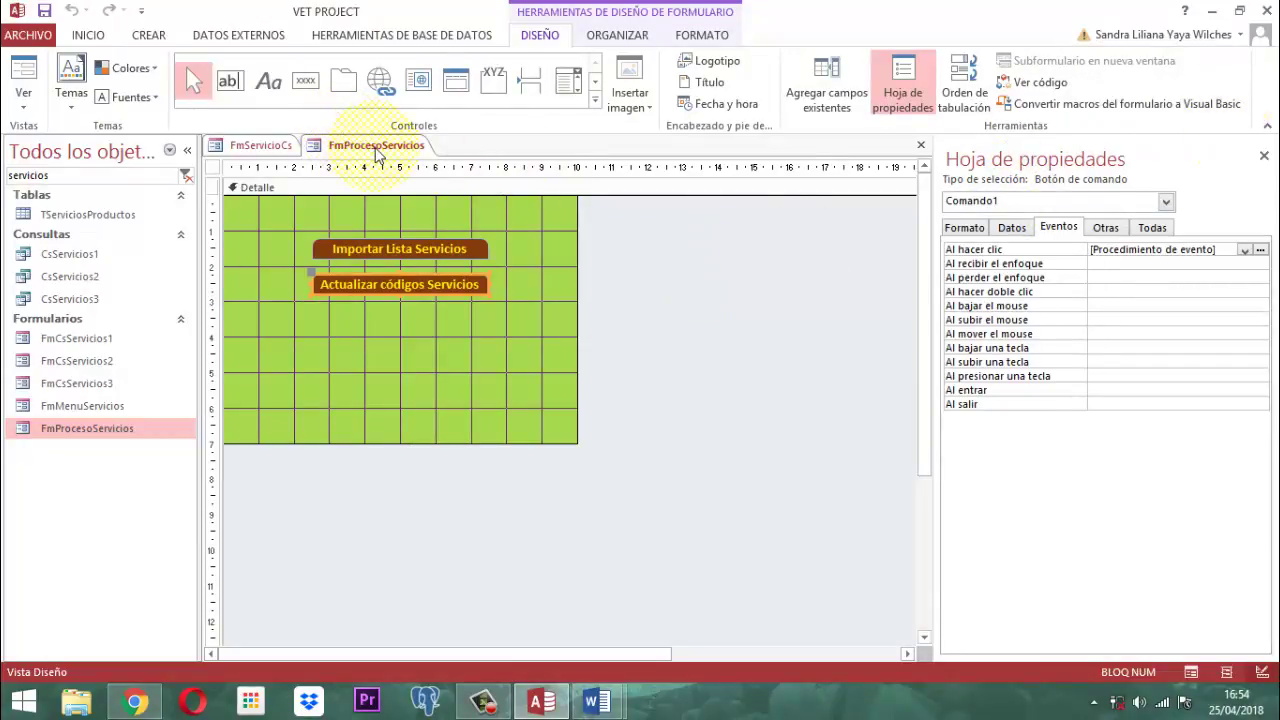
pyautogui.rightClick(372, 147)
pyautogui.click(437, 180)
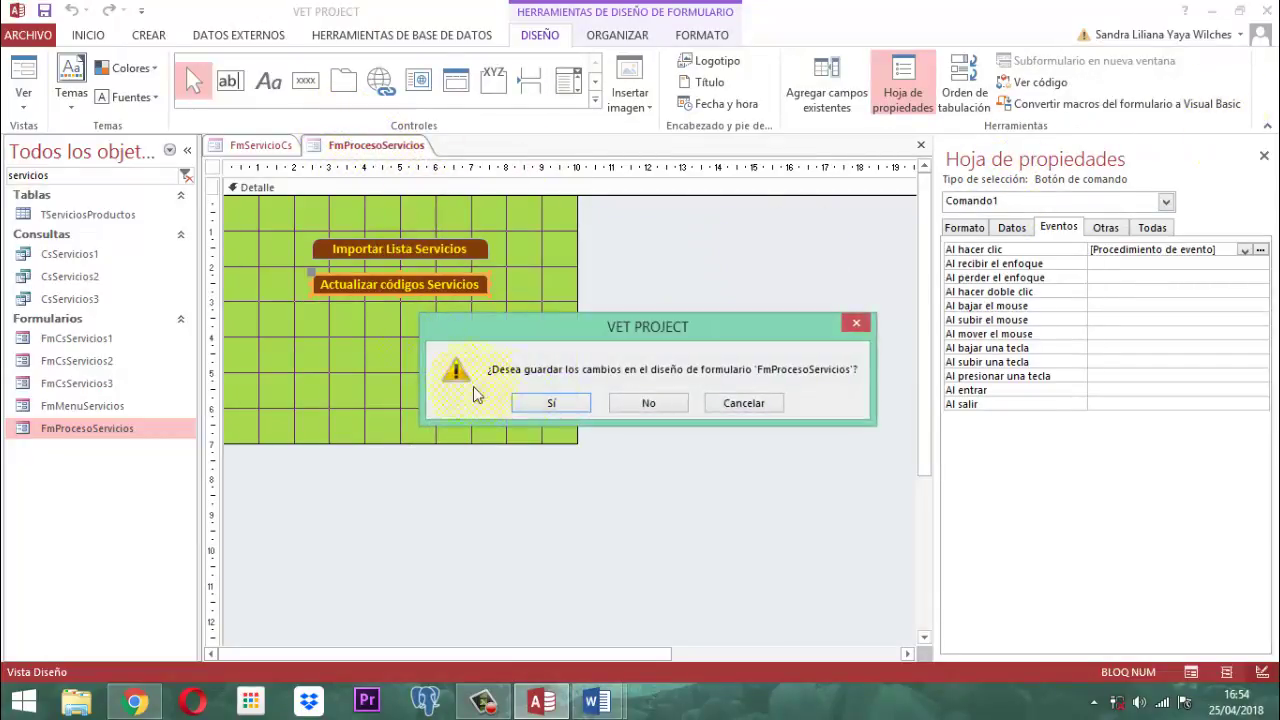
pyautogui.click(630, 410)
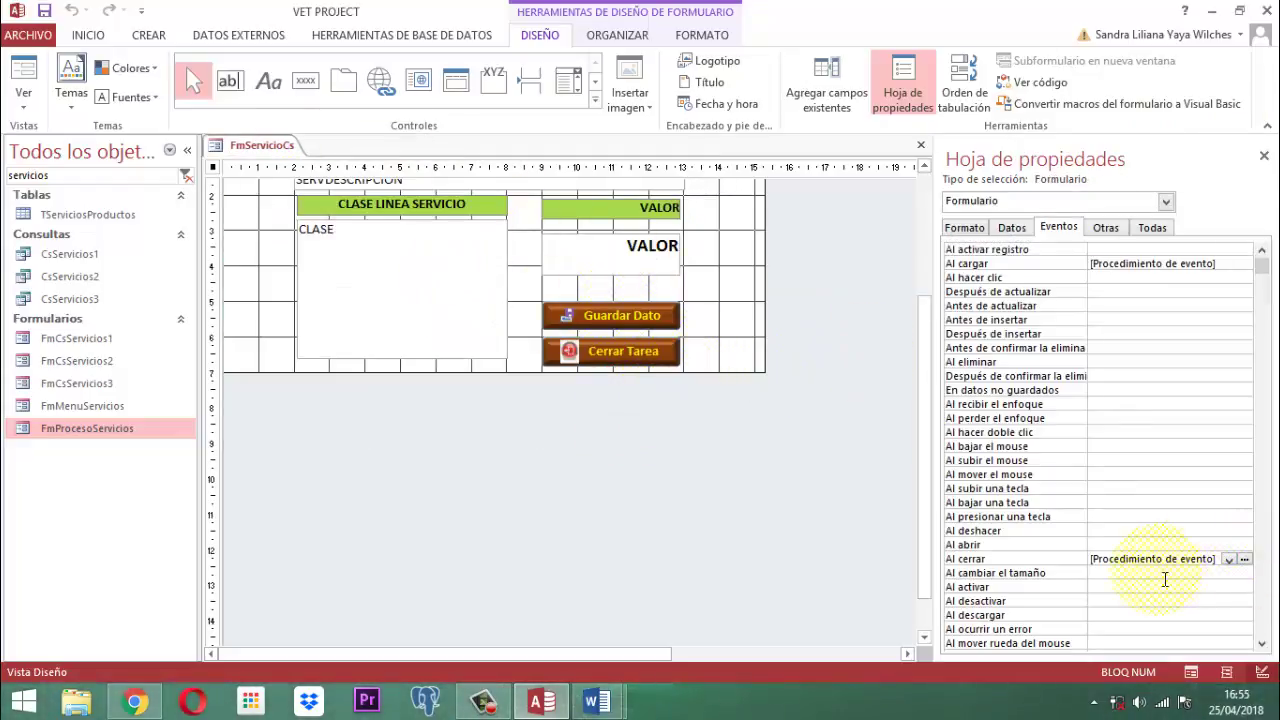
# Step: Paste the copied service code update code into the FmServicioCs form's Form_Close procedure, keeping a single End Sub preceded by a blank line
pyautogui.click(1245, 560)
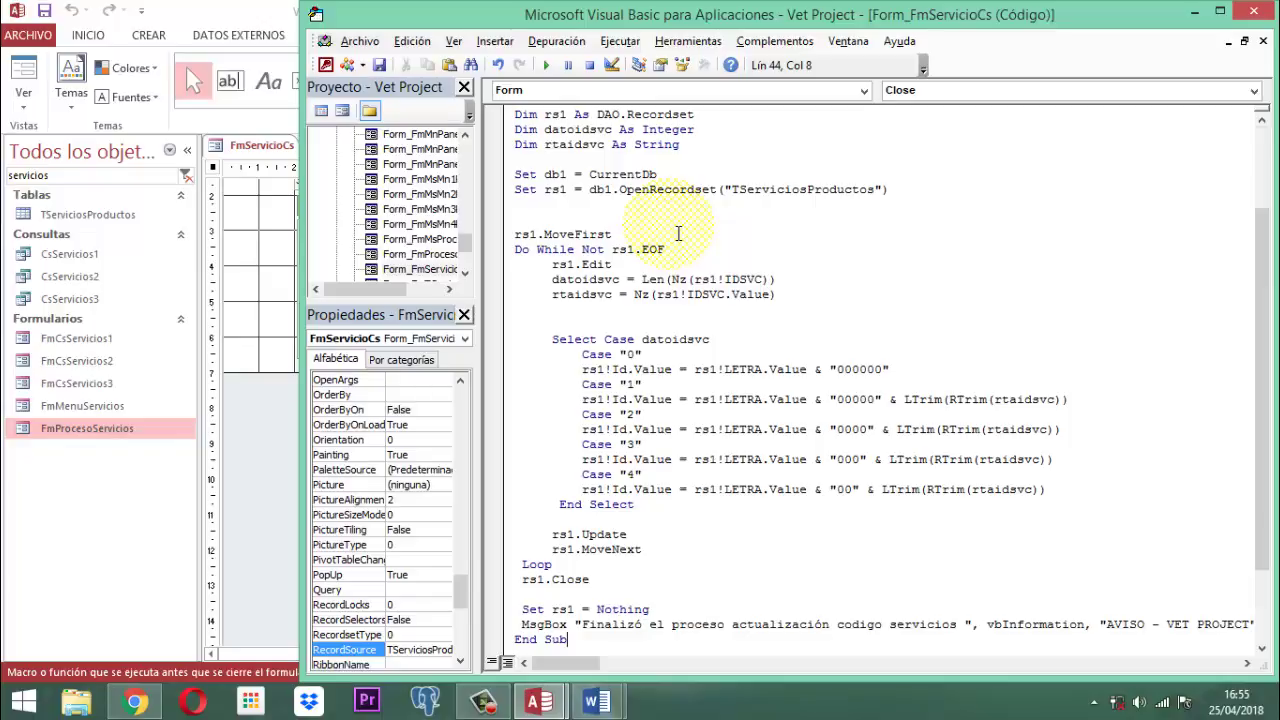
pyautogui.press('BackSpace')
pyautogui.press('BackSpace')
pyautogui.press('BackSpace')
pyautogui.press('BackSpace')
pyautogui.press('BackSpace')
pyautogui.press('BackSpace')
pyautogui.press('BackSpace')
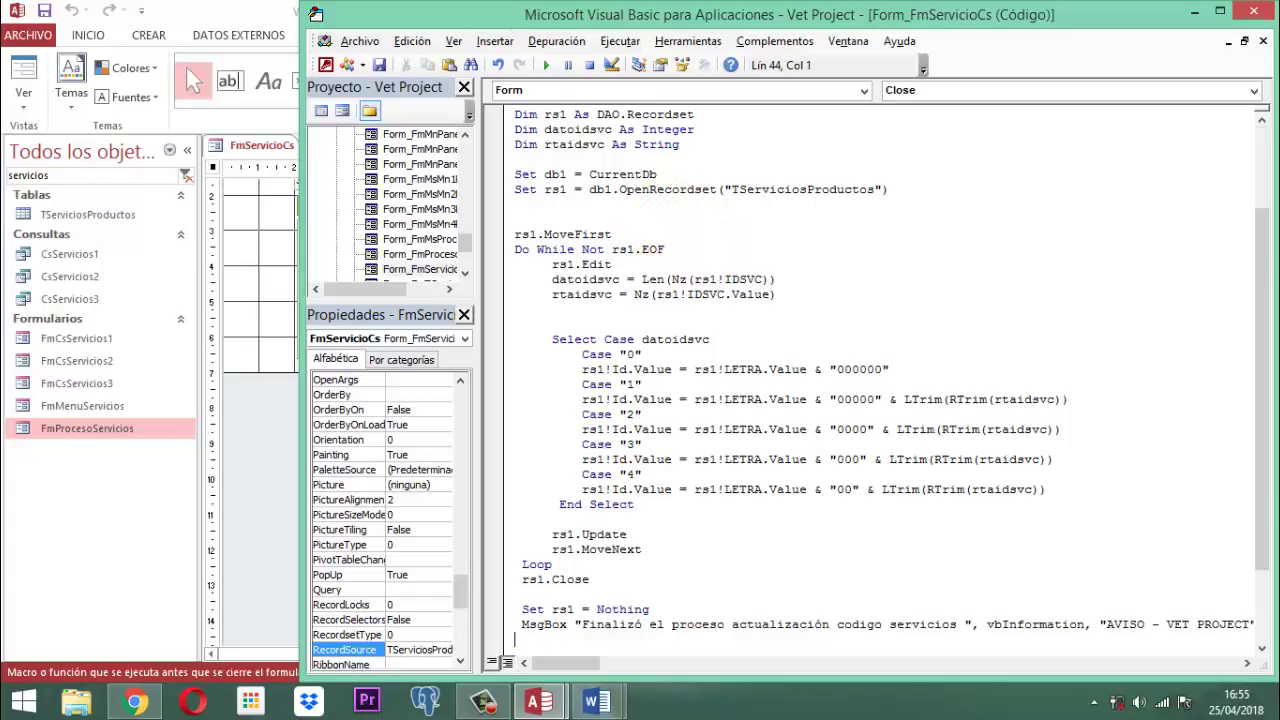
pyautogui.hotkey('ctrl', 'z')
pyautogui.press('Return')
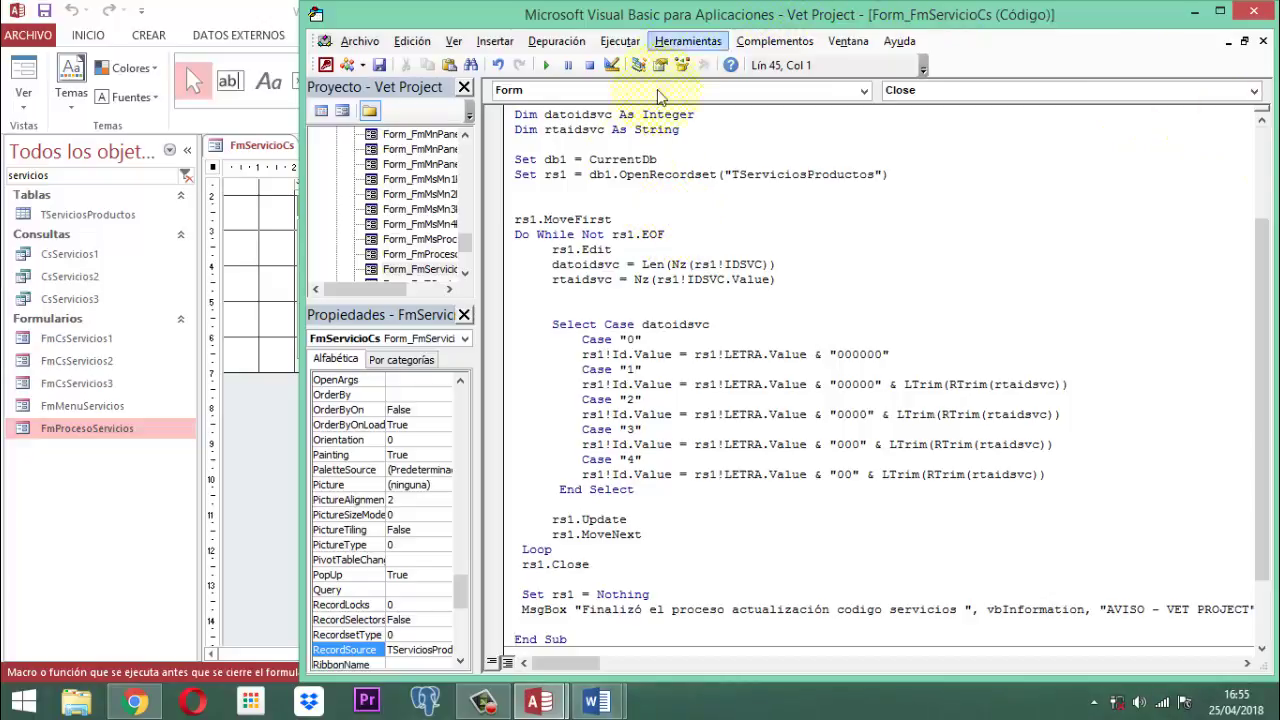
# Step: Check the Form_Close code, save it and close the code editor and property sheet
pyautogui.scroll(2, 672, 226)
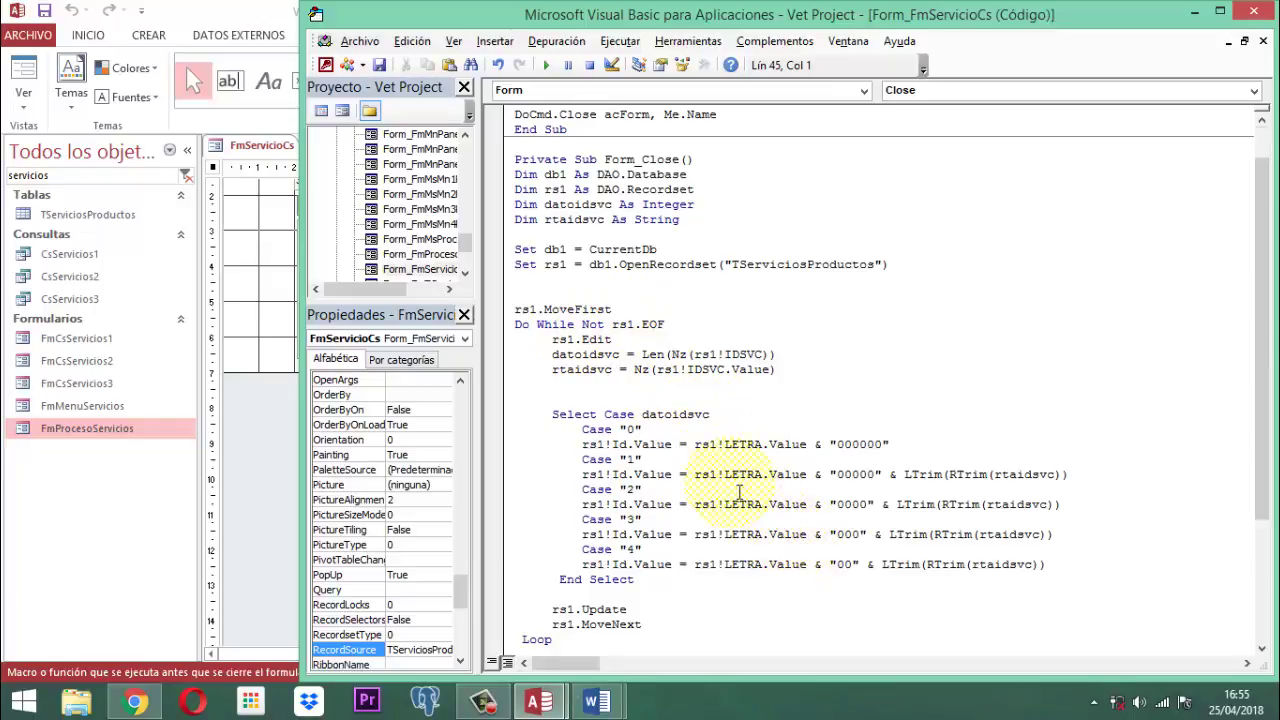
pyautogui.scroll(-2, 775, 510)
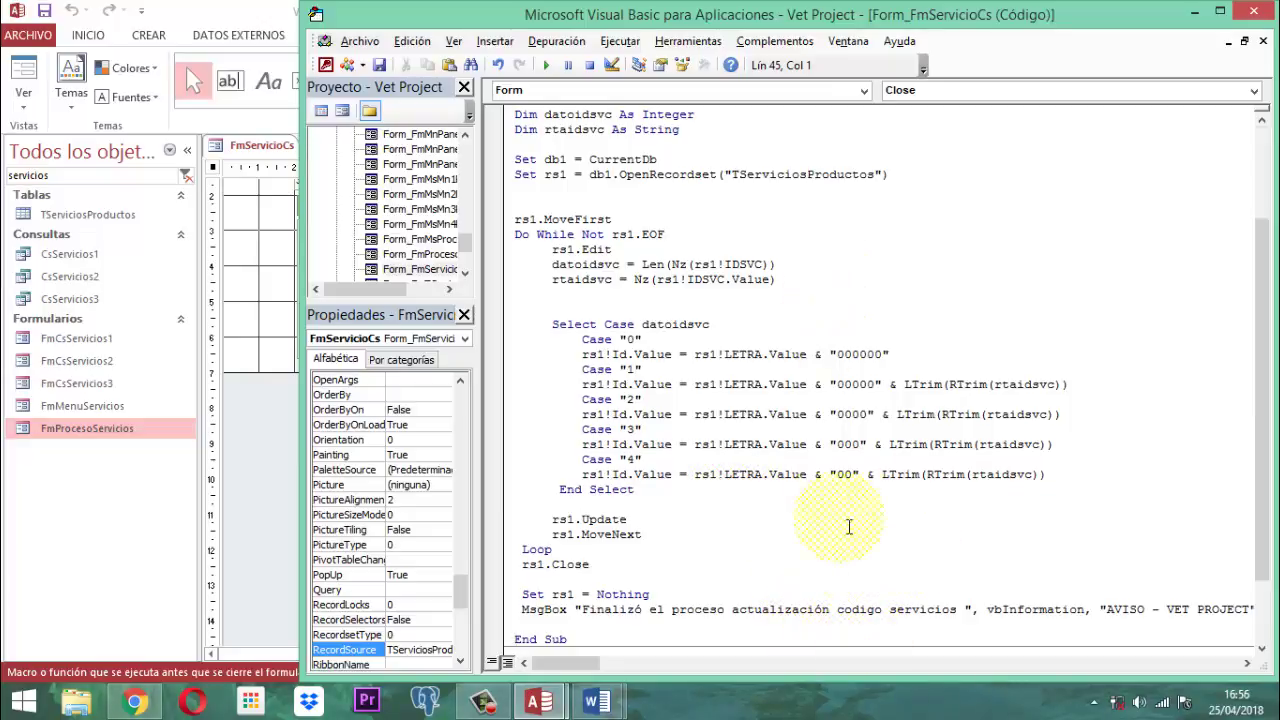
pyautogui.scroll(1, 854, 553)
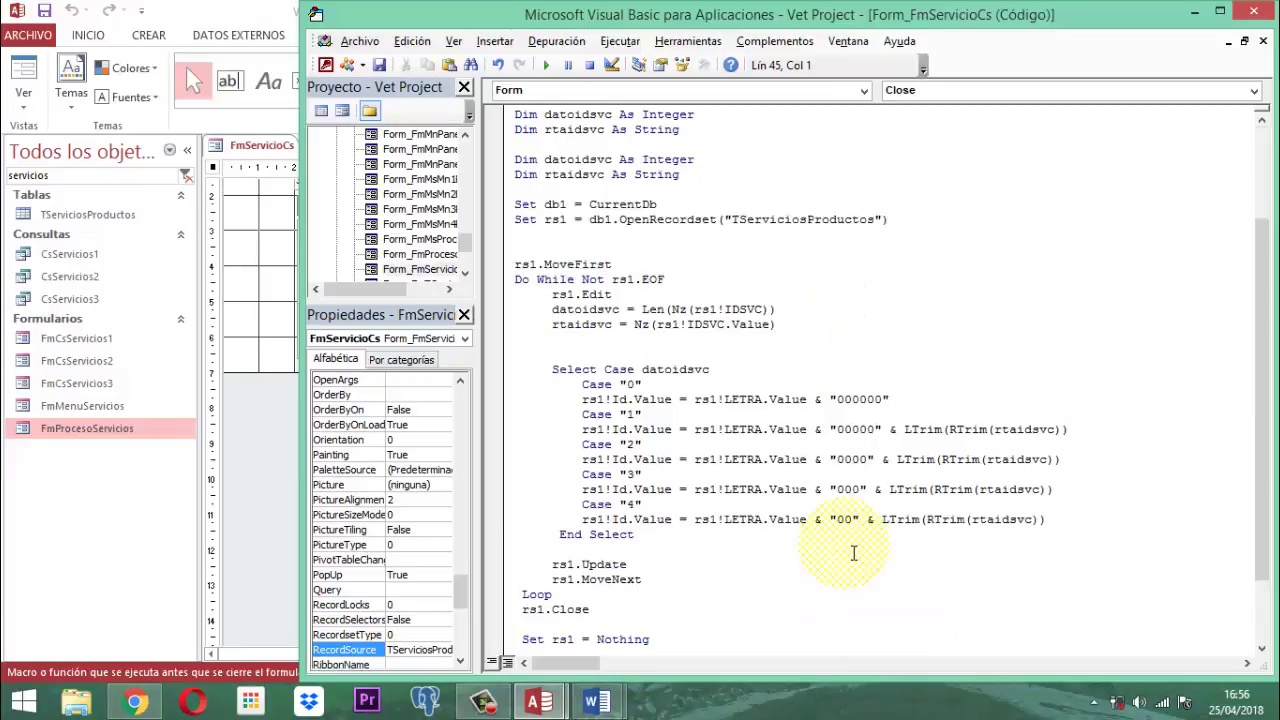
pyautogui.scroll(2, 854, 553)
pyautogui.scroll(-3, 757, 460)
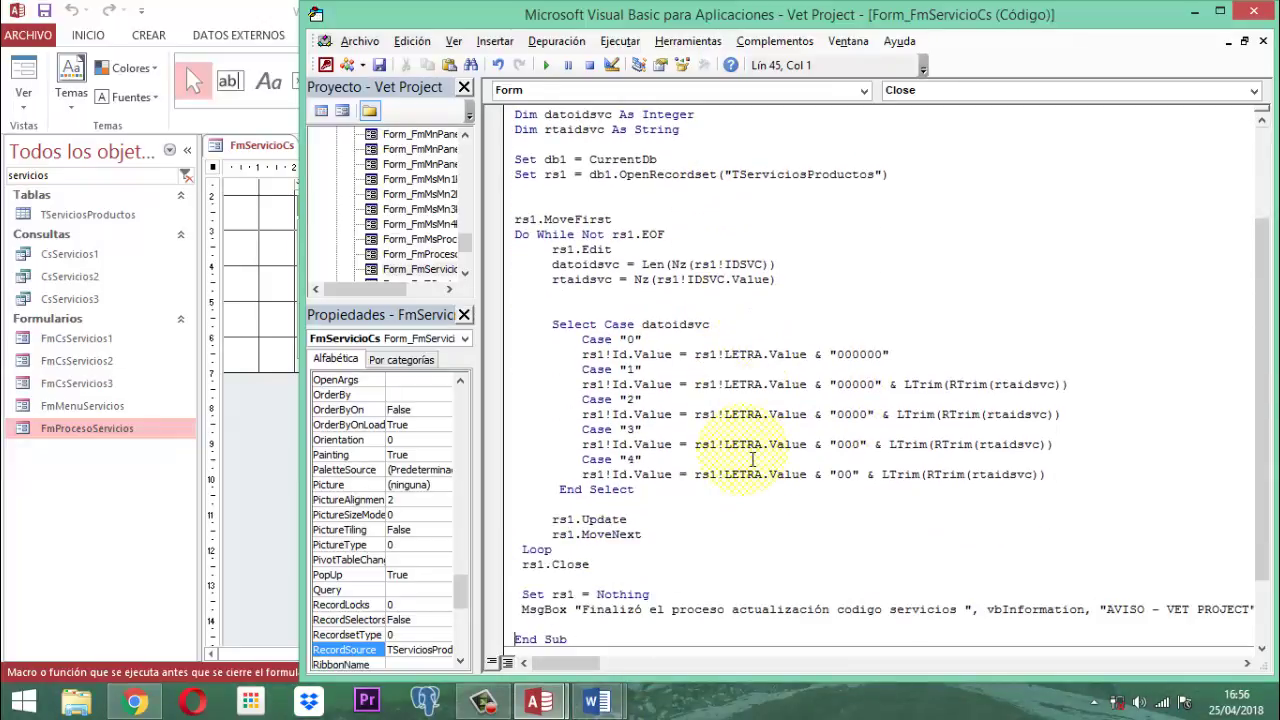
pyautogui.scroll(3, 757, 466)
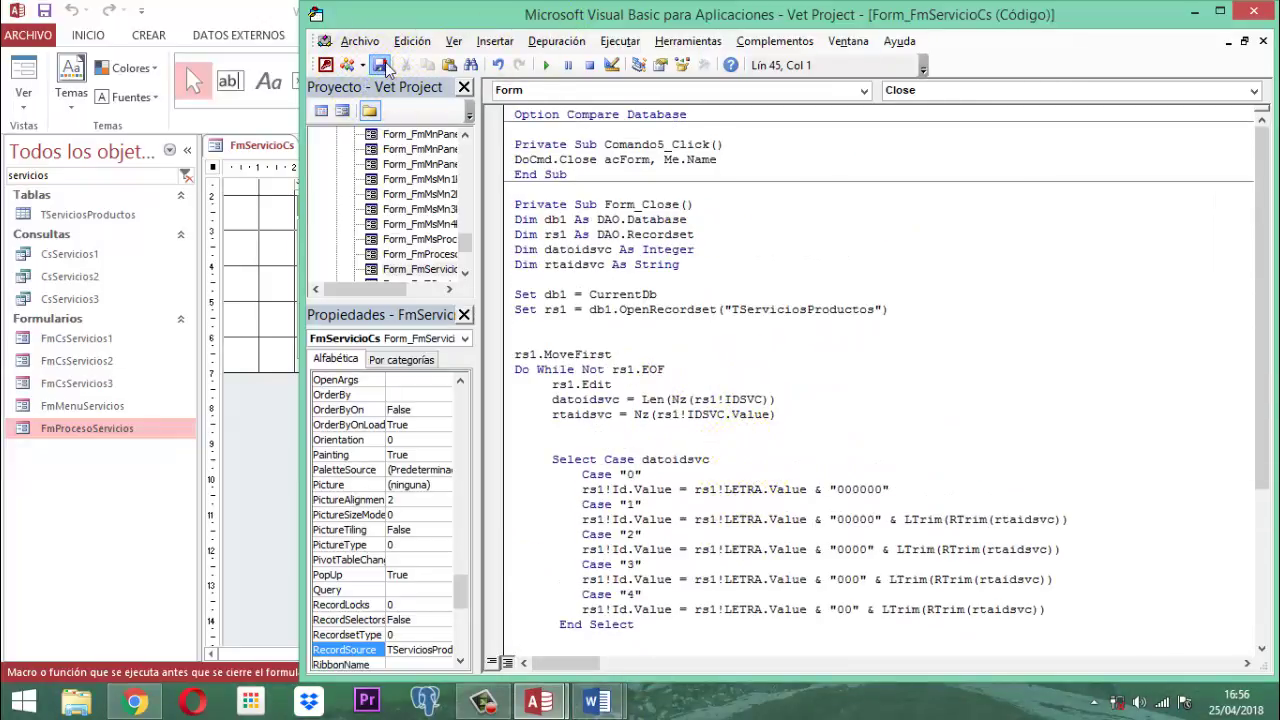
pyautogui.click(1263, 11)
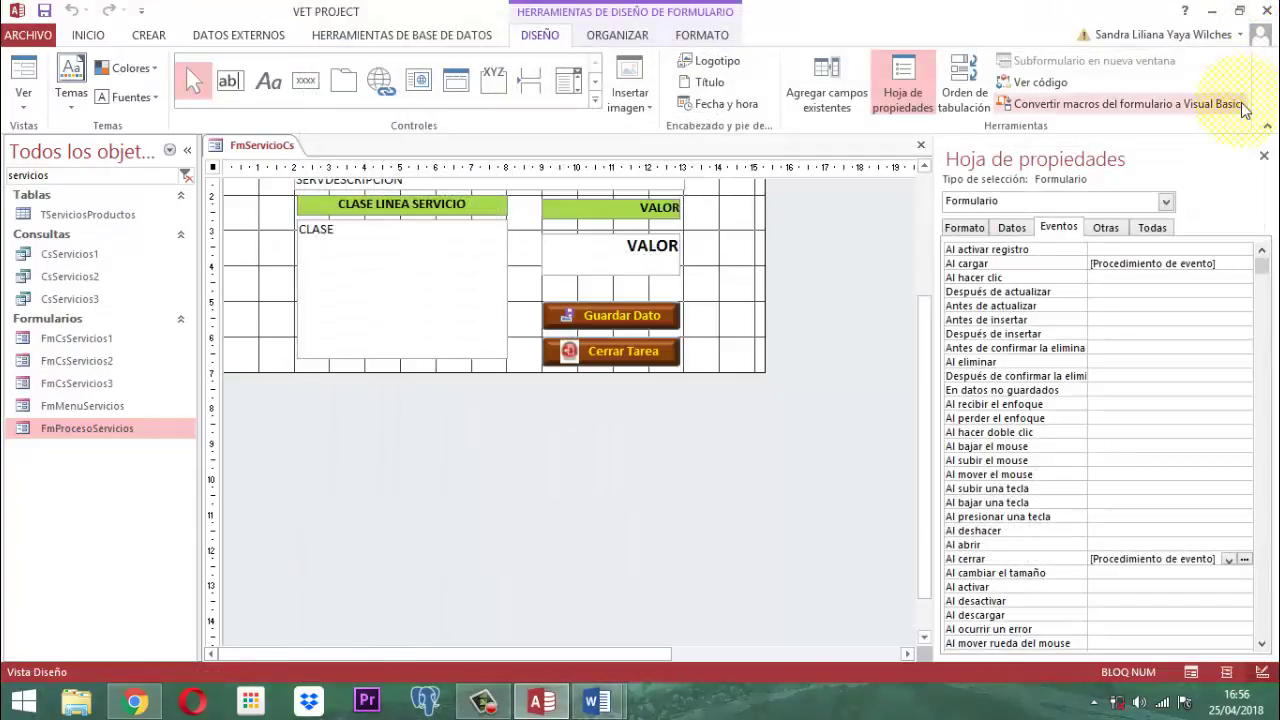
pyautogui.click(1263, 159)
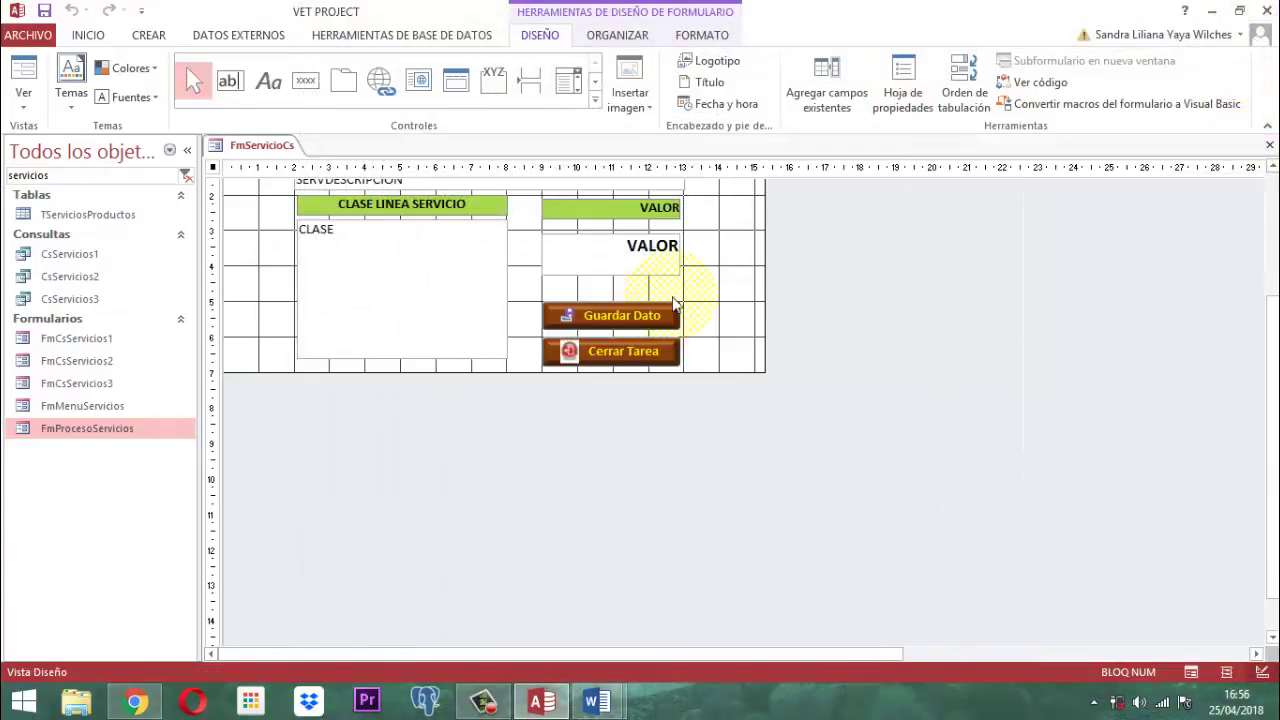
# Step: Set the background of the FmServicioCs form's Detalle section to the base orange theme colour
pyautogui.scroll(3, 818, 320)
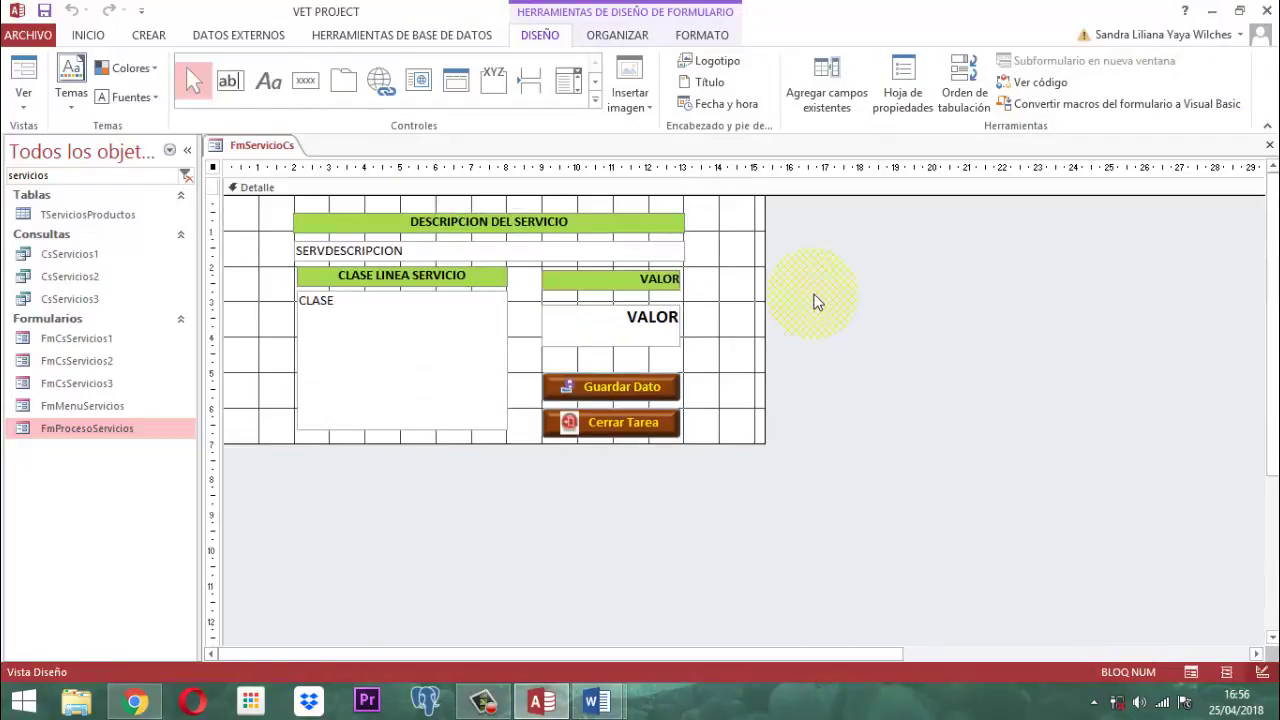
pyautogui.click(255, 206)
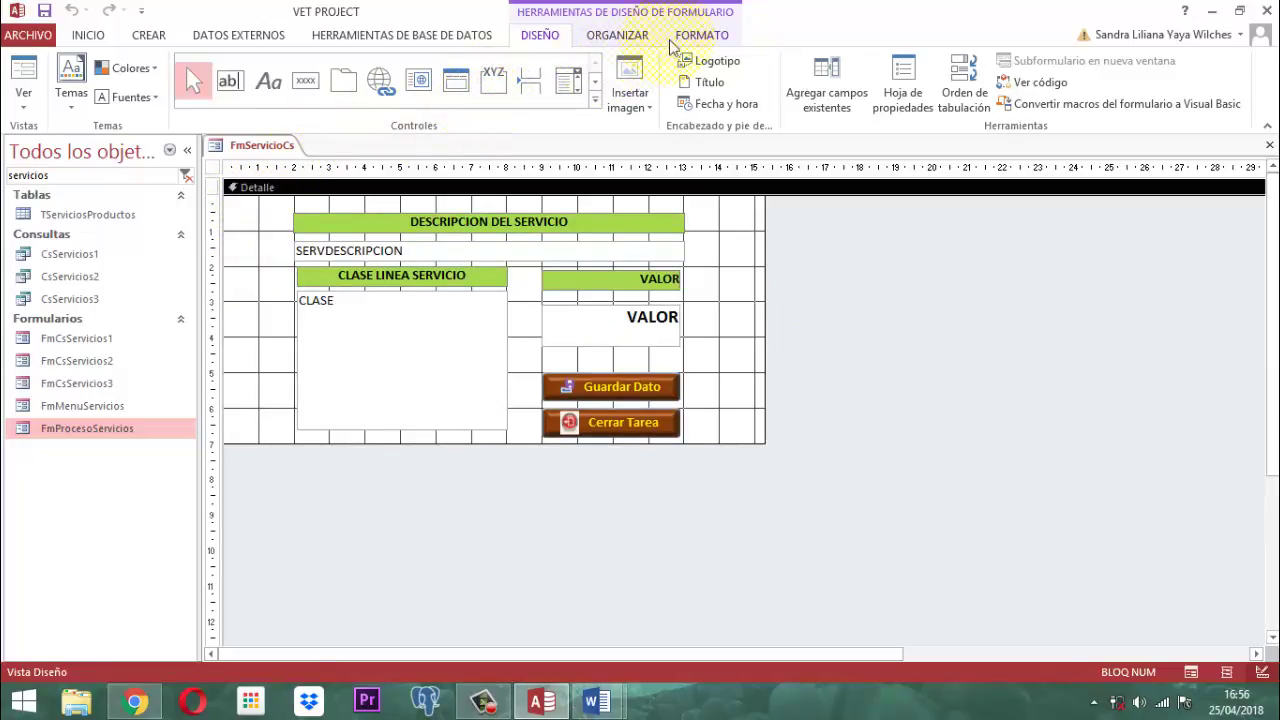
pyautogui.click(700, 35)
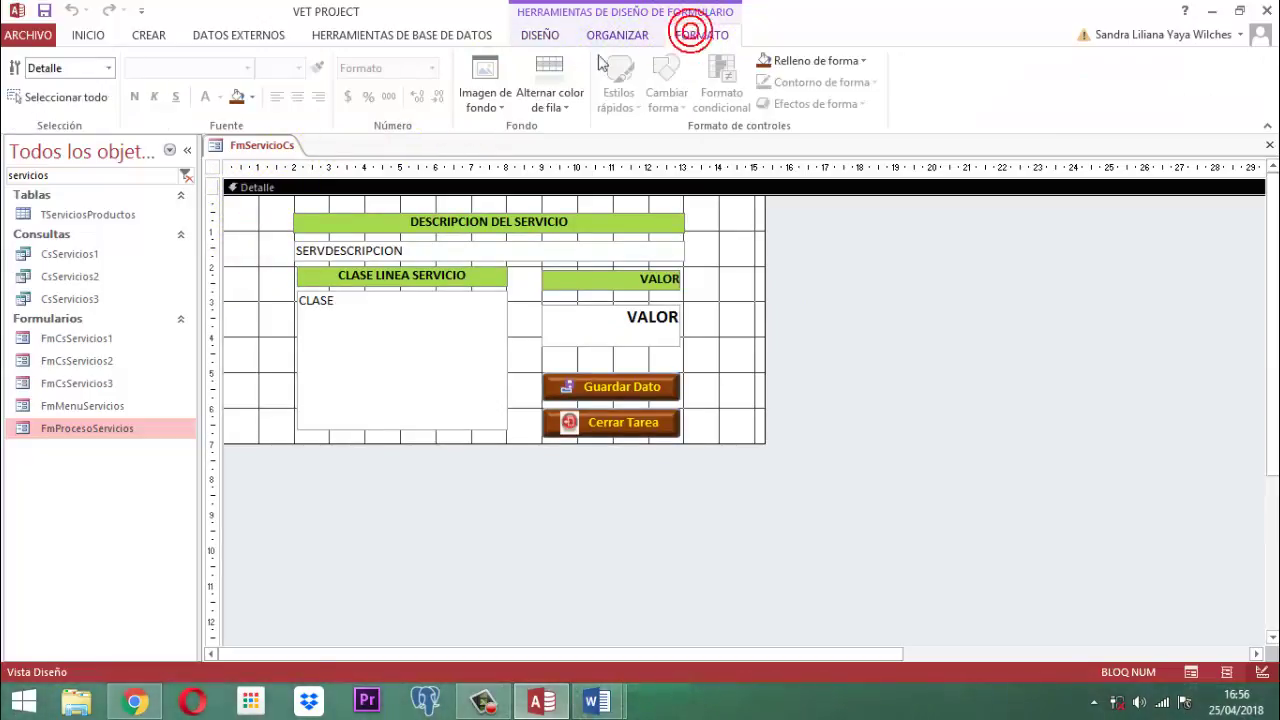
pyautogui.click(252, 97)
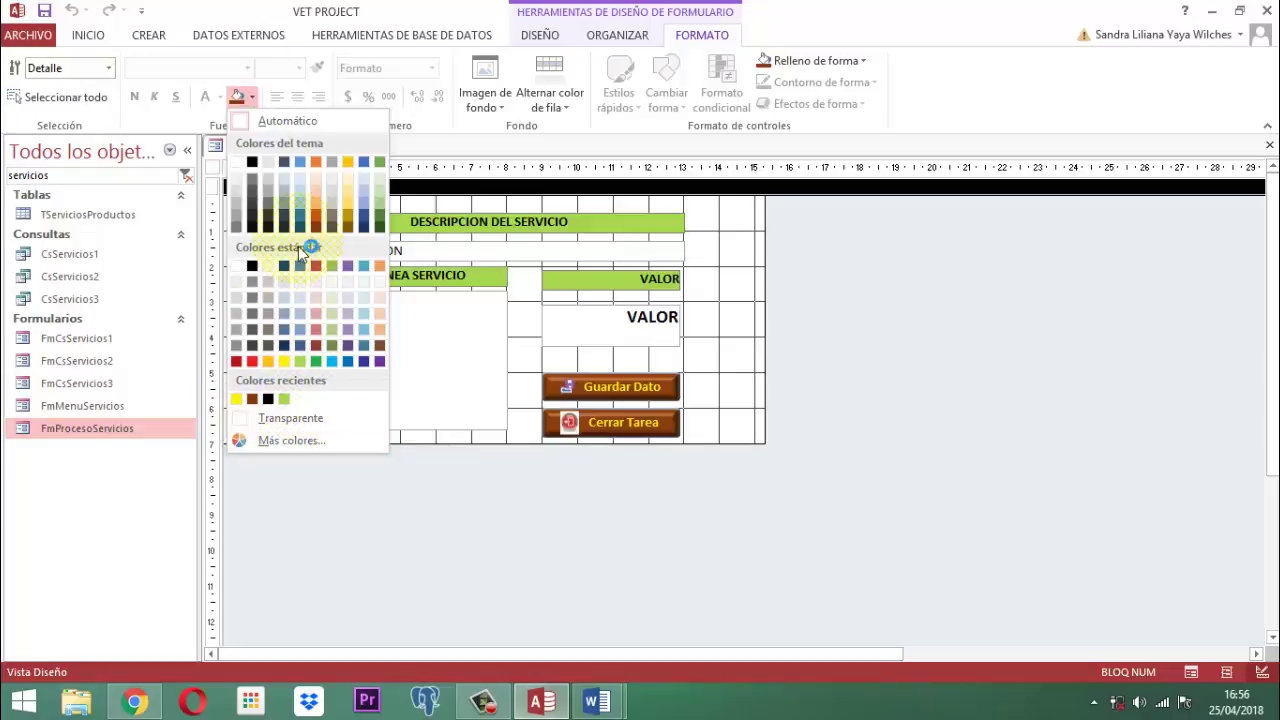
pyautogui.click(318, 202)
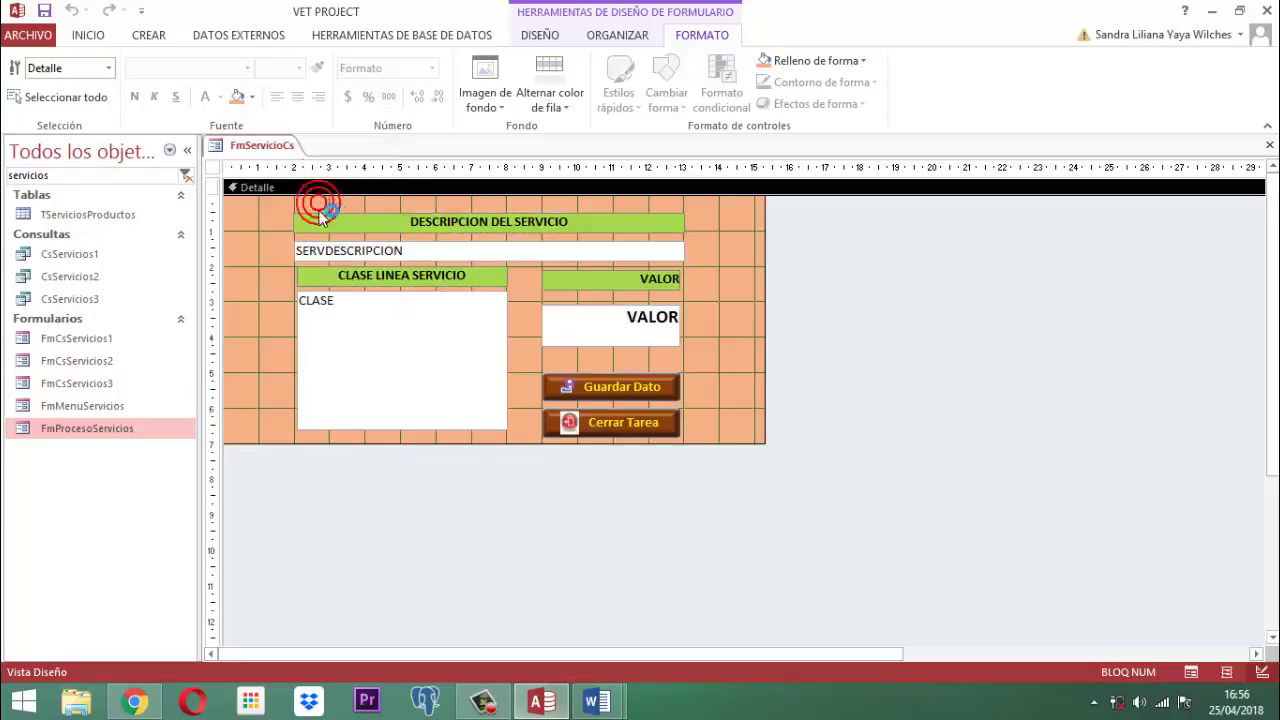
pyautogui.click(252, 97)
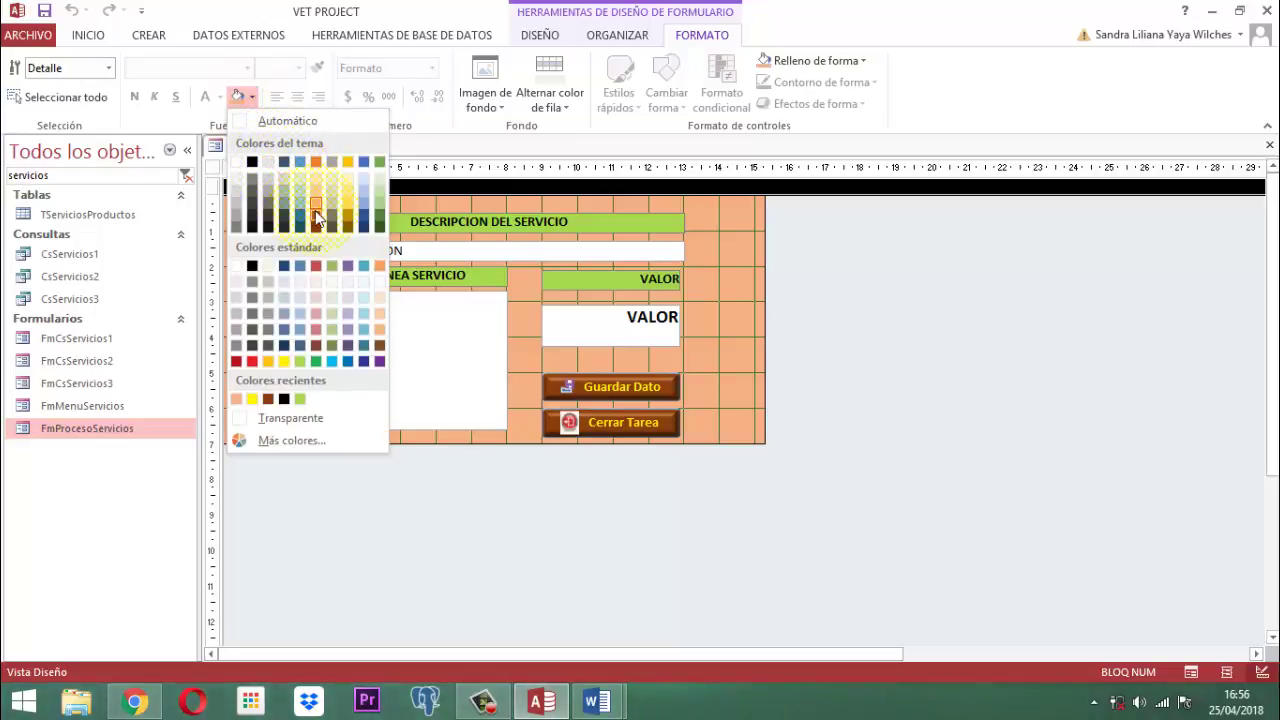
pyautogui.click(316, 162)
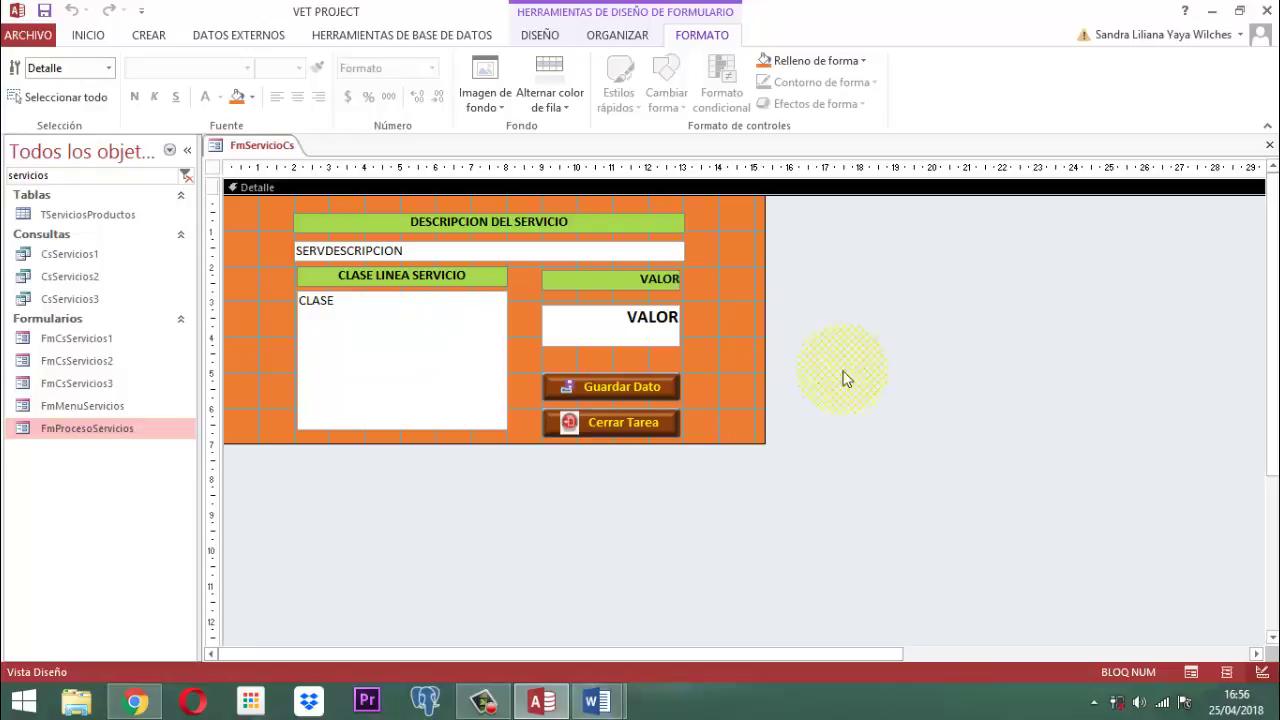
# Step: Set Color al mantener el mouse of the Guardar Dato and Cerrar Tarea buttons to Énfasis 6, Más oscuro 50%, and close the property sheet
pyautogui.click(778, 389)
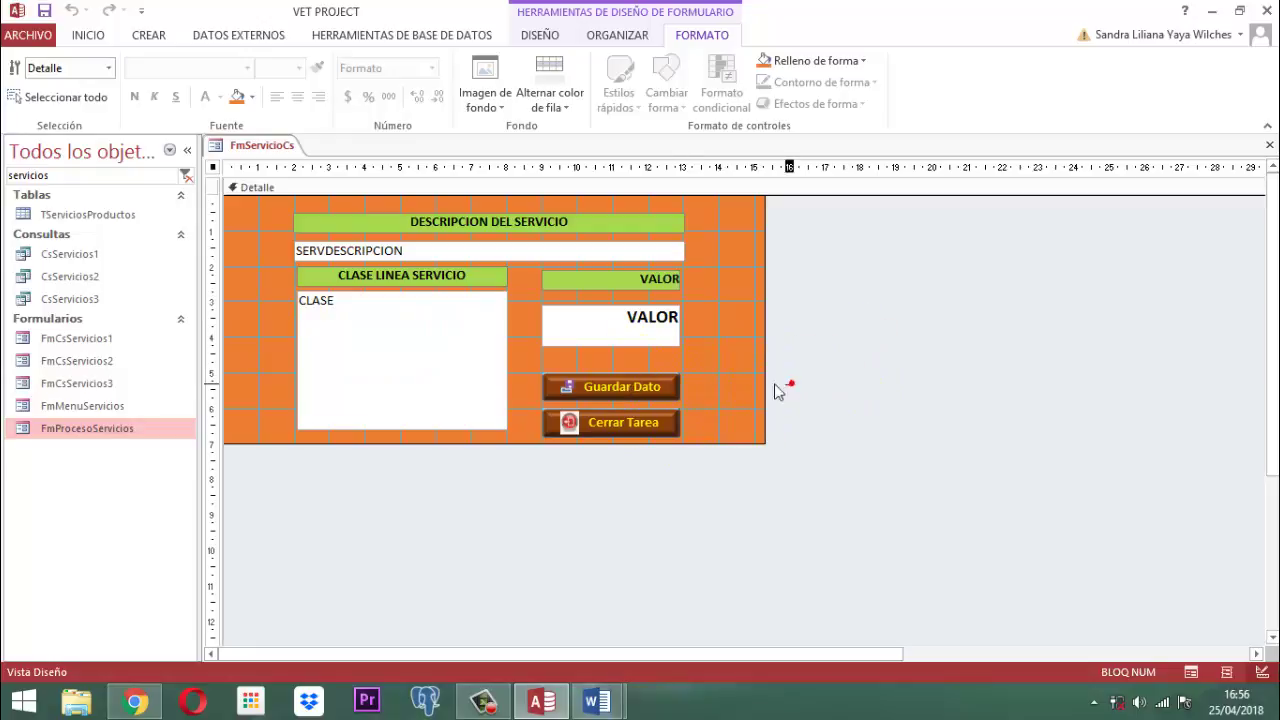
pyautogui.moveTo(790, 372); pyautogui.dragTo(543, 422)
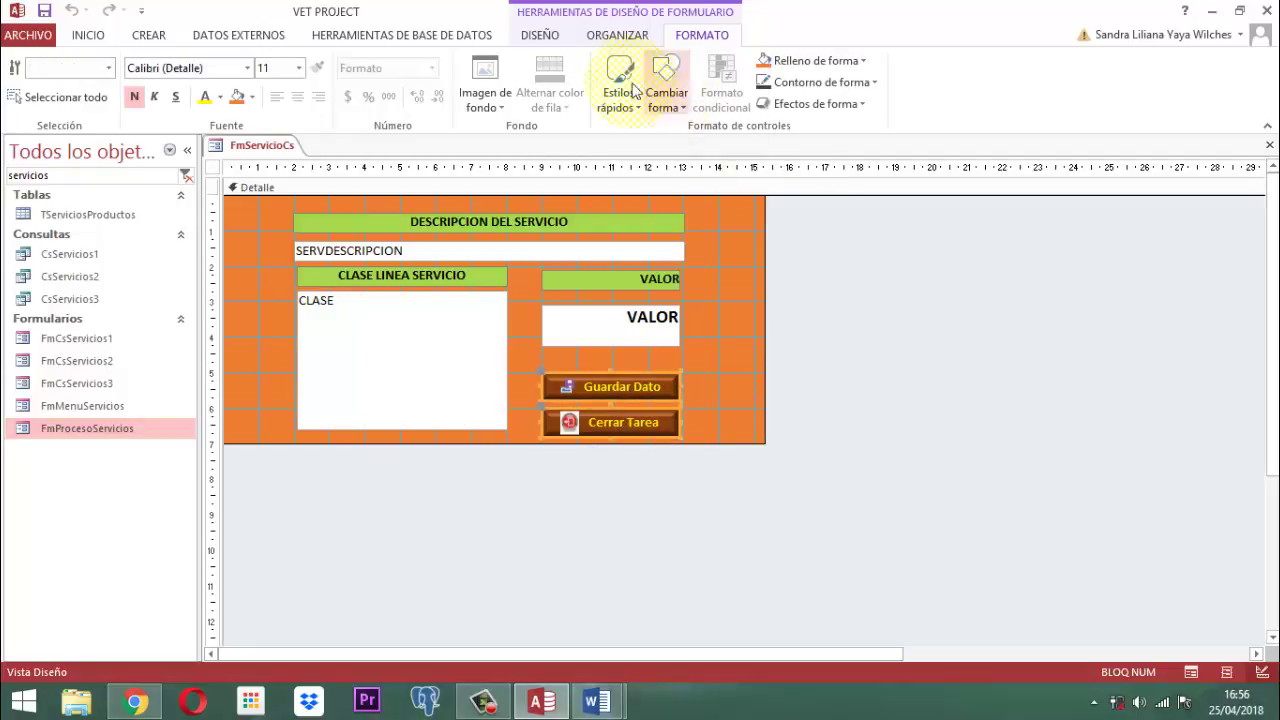
pyautogui.click(540, 35)
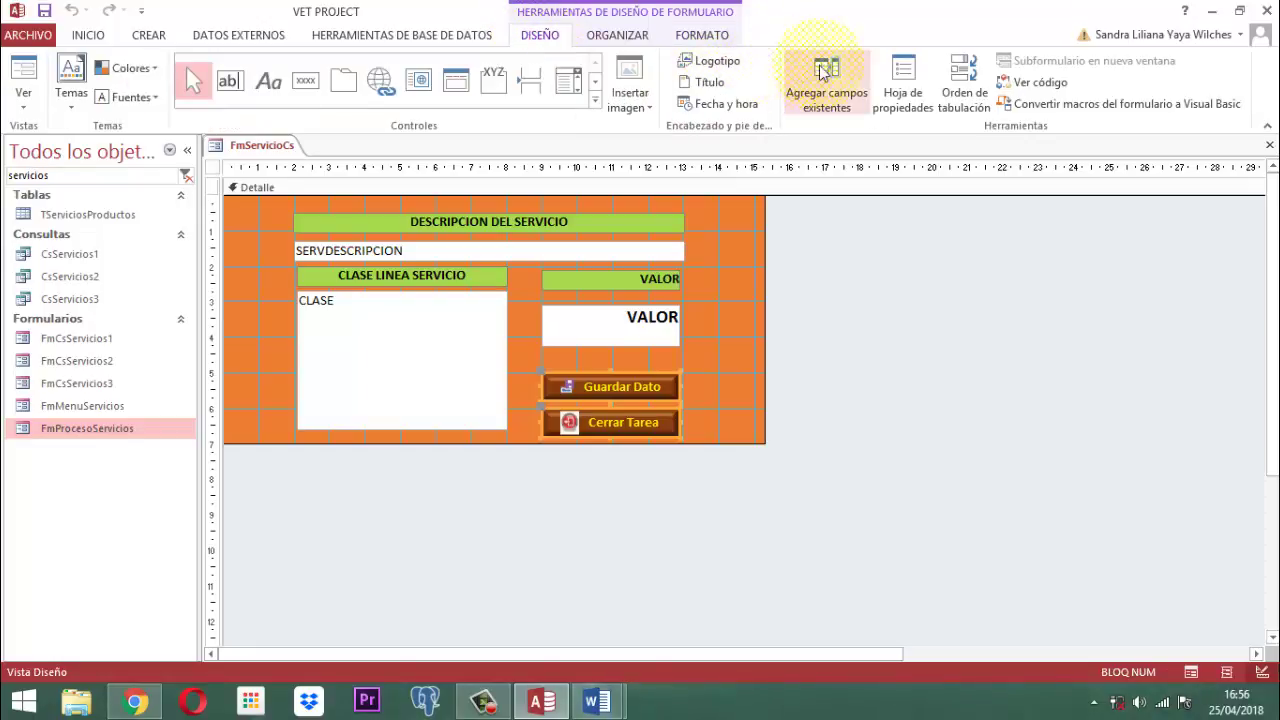
pyautogui.click(903, 85)
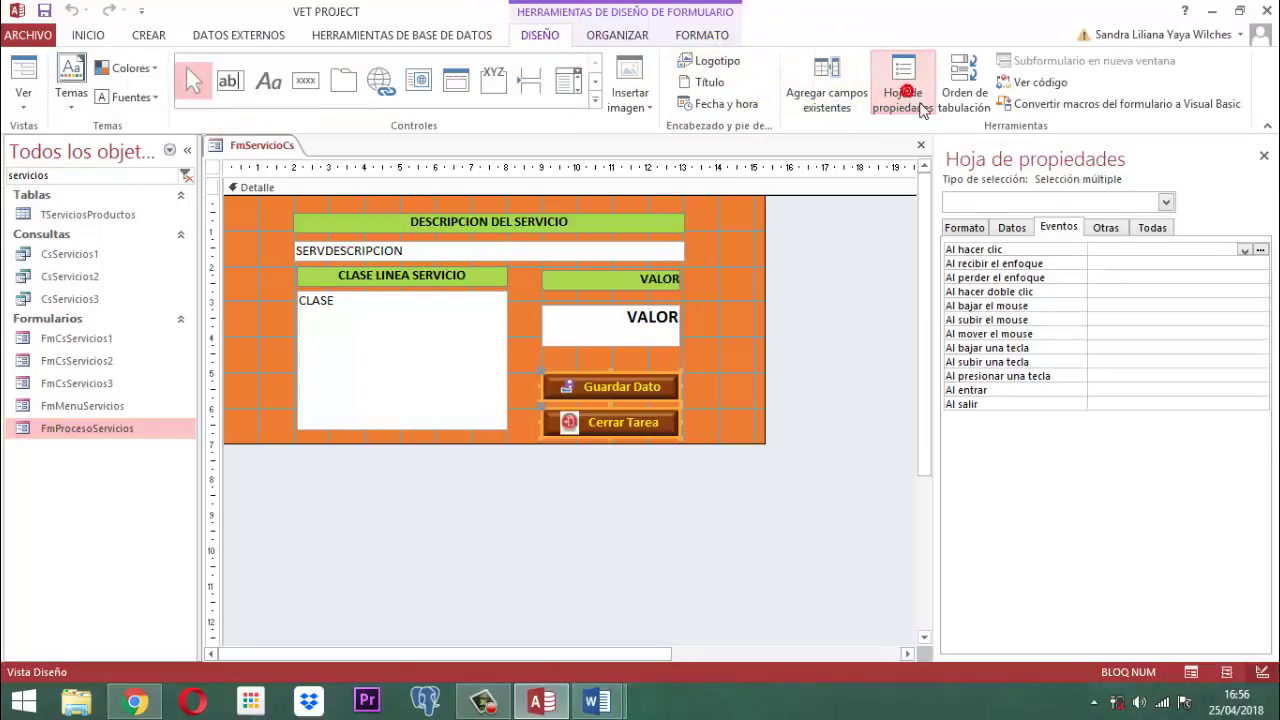
pyautogui.click(964, 227)
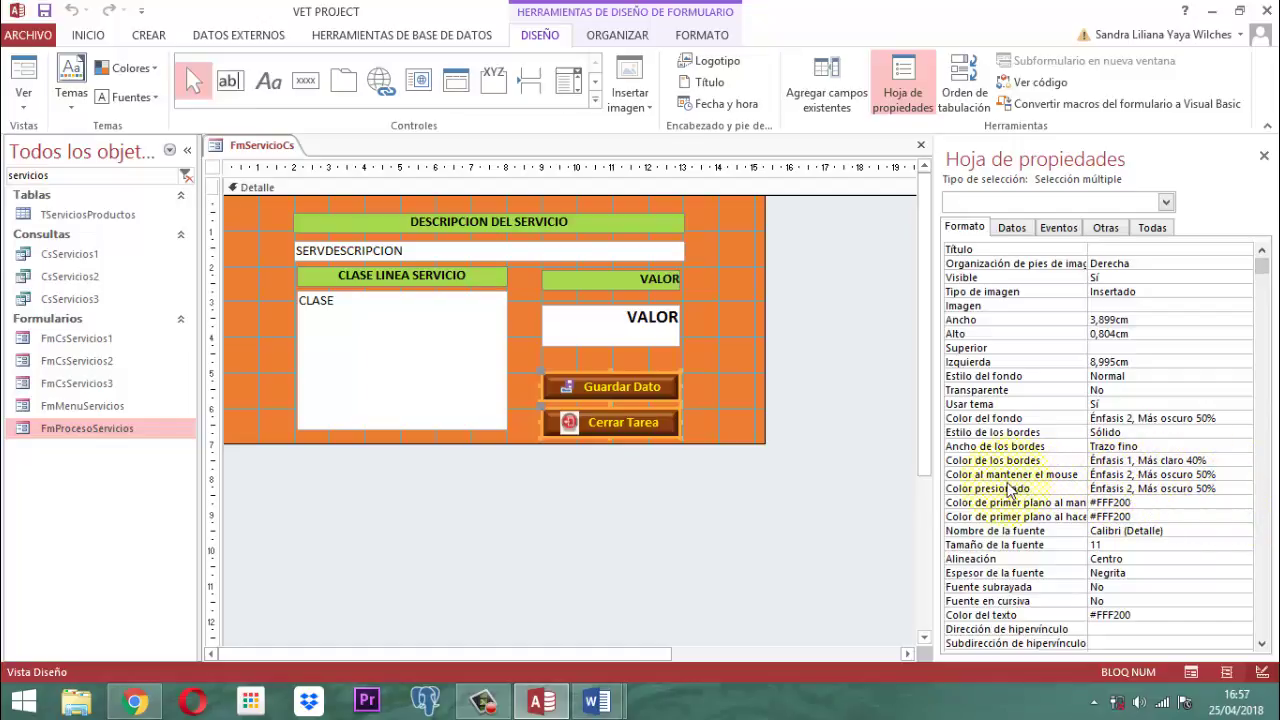
pyautogui.click(1232, 478)
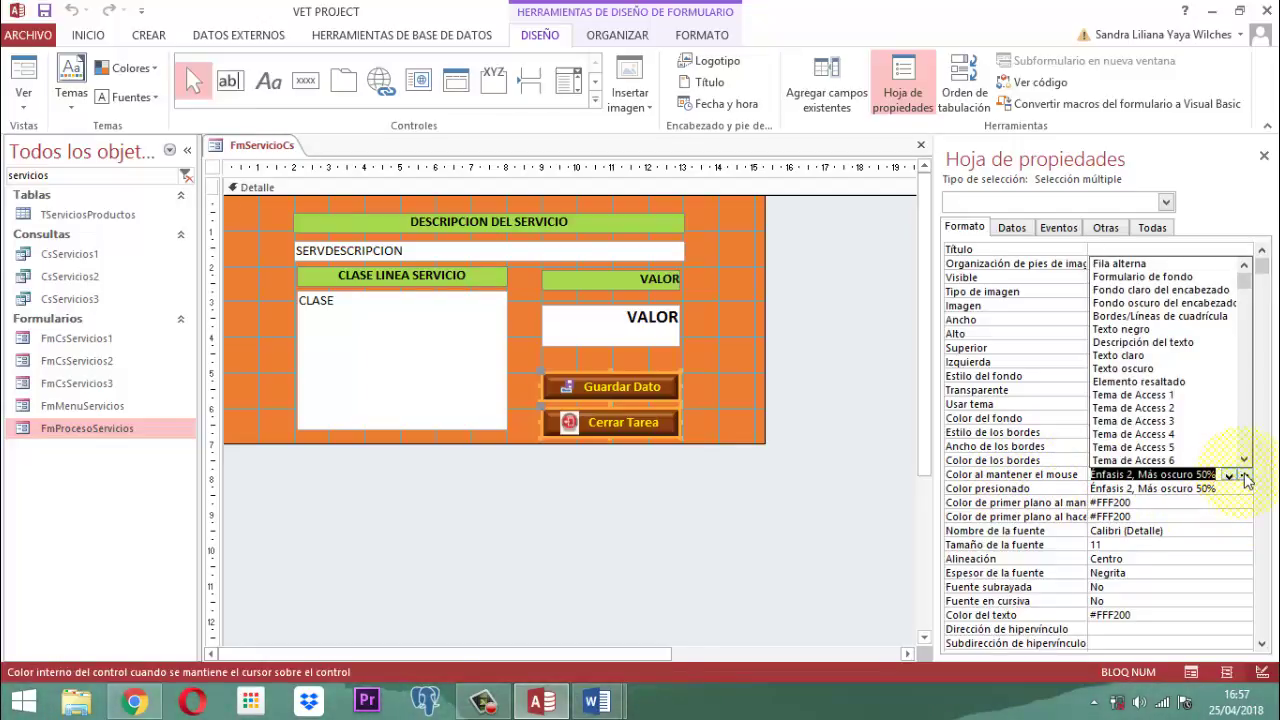
pyautogui.click(1245, 476)
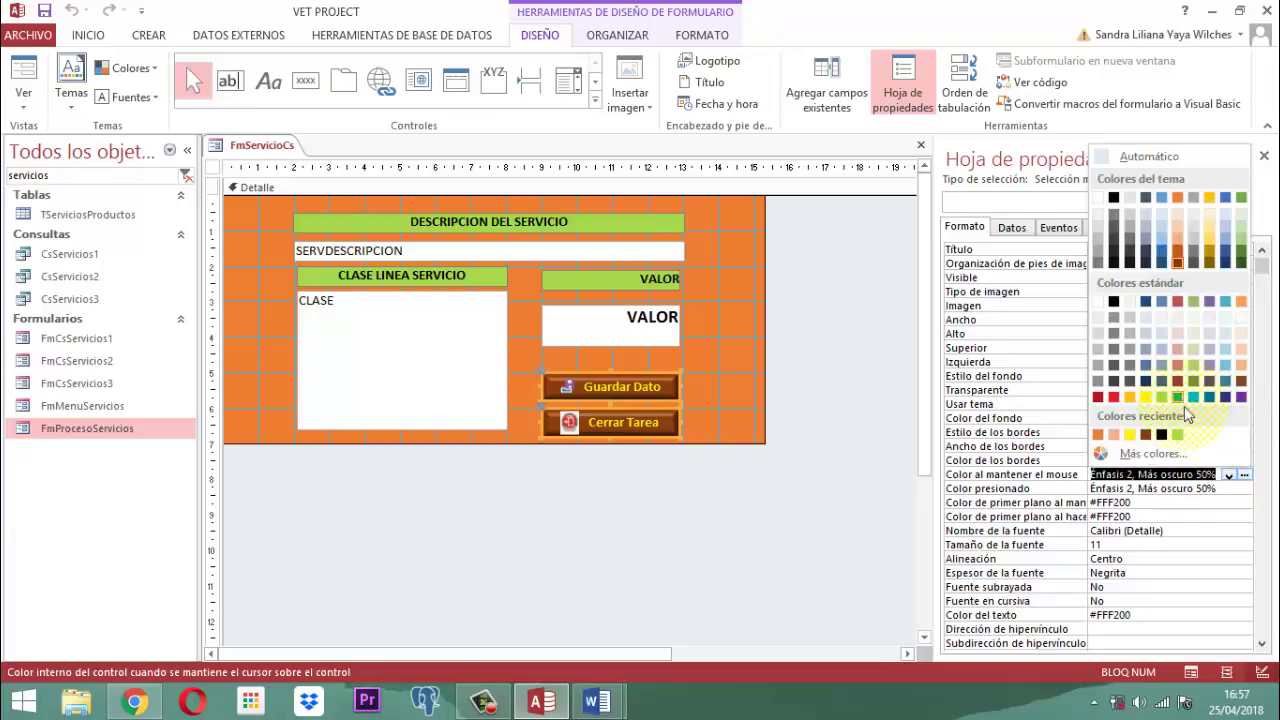
pyautogui.click(1241, 262)
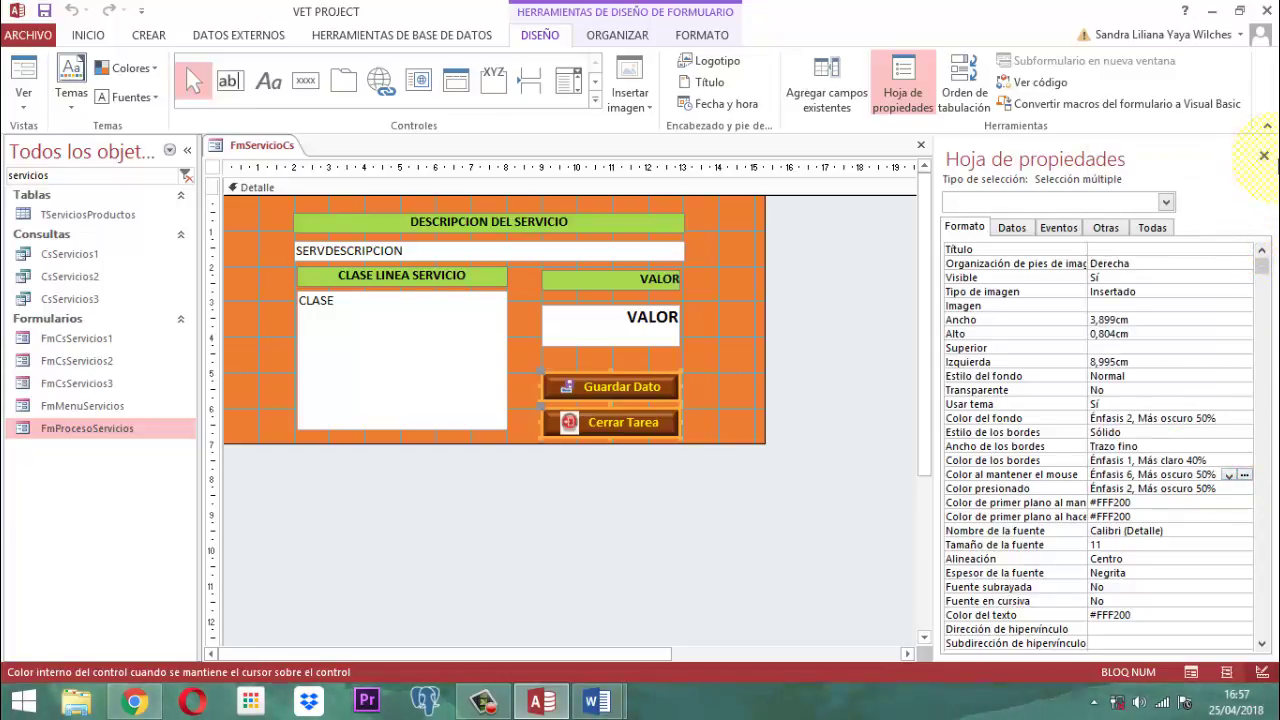
pyautogui.click(1264, 156)
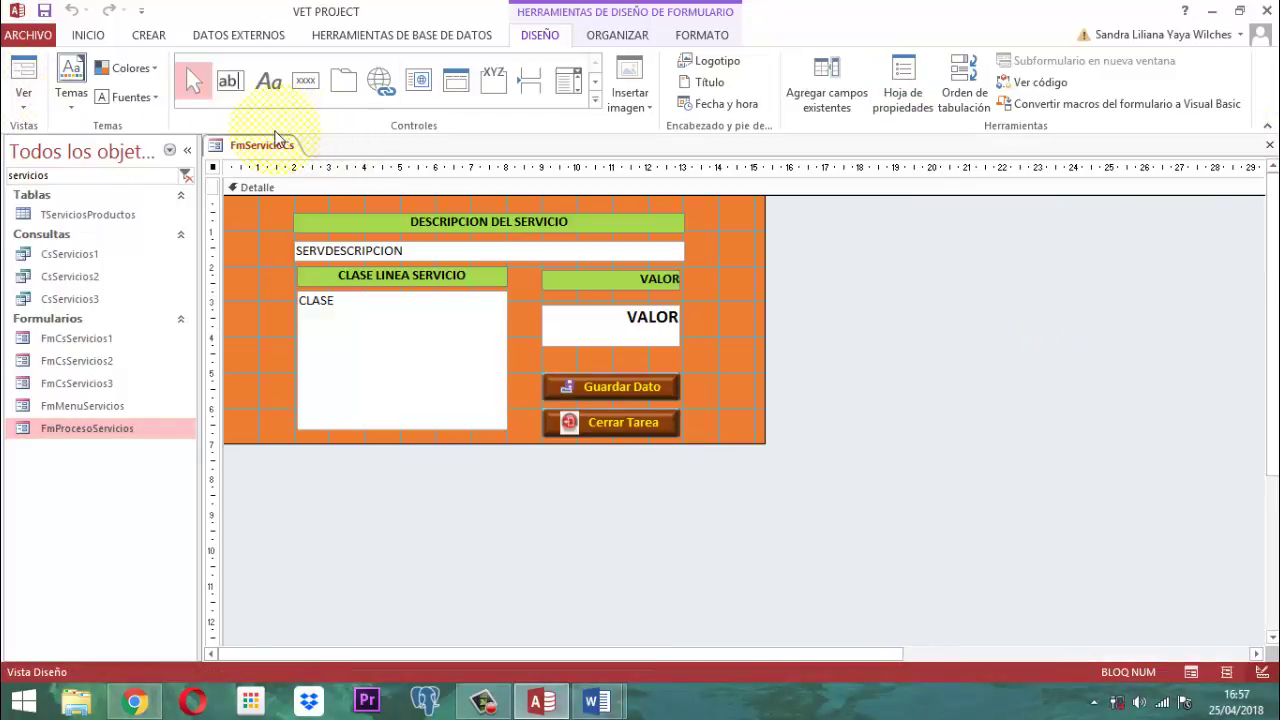
# Step: Close the FmServicioCs form, and open the FmCsServicios1 form to view its service list before closing it
pyautogui.rightClick(246, 150)
pyautogui.click(249, 148)
pyautogui.rightClick(250, 148)
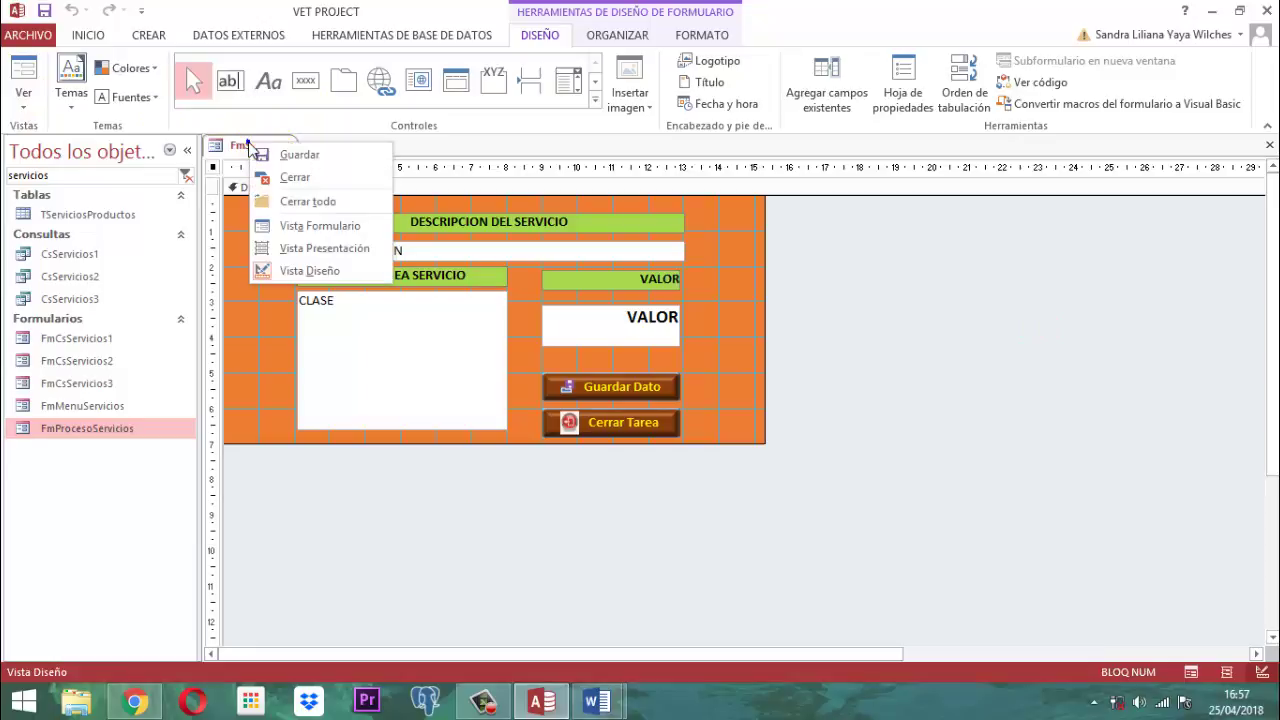
pyautogui.click(295, 181)
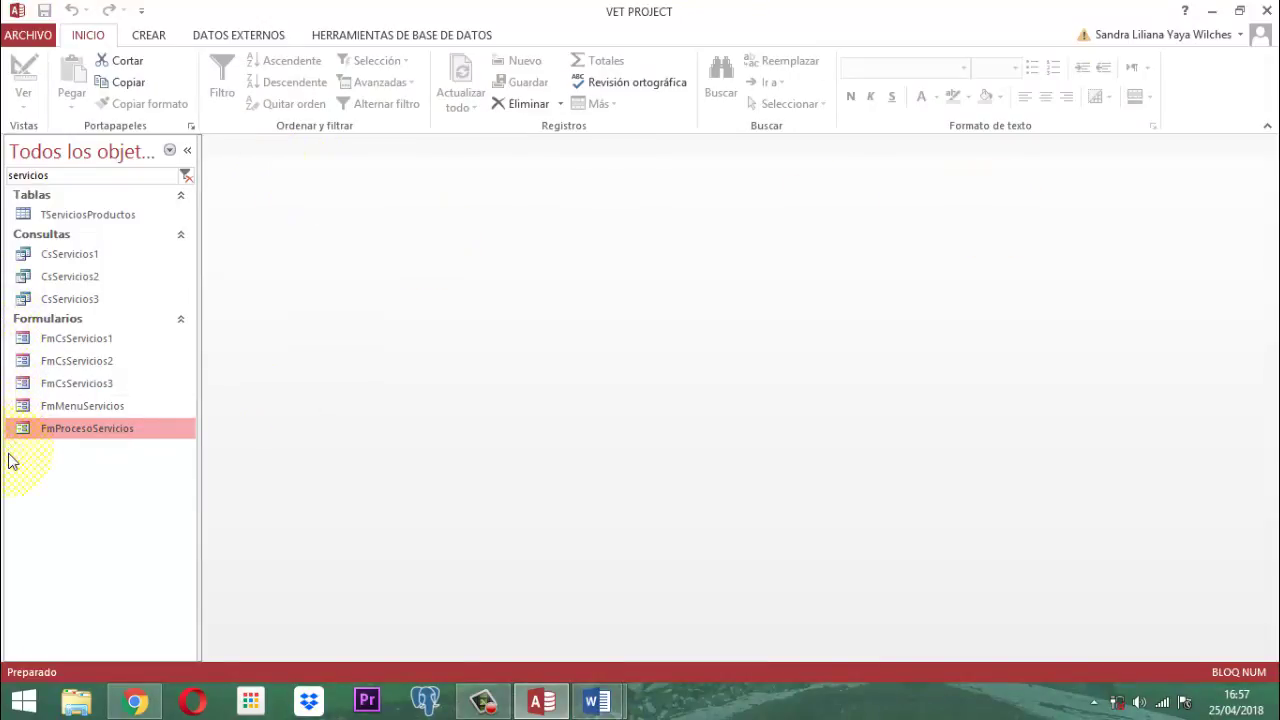
pyautogui.doubleClick(71, 341)
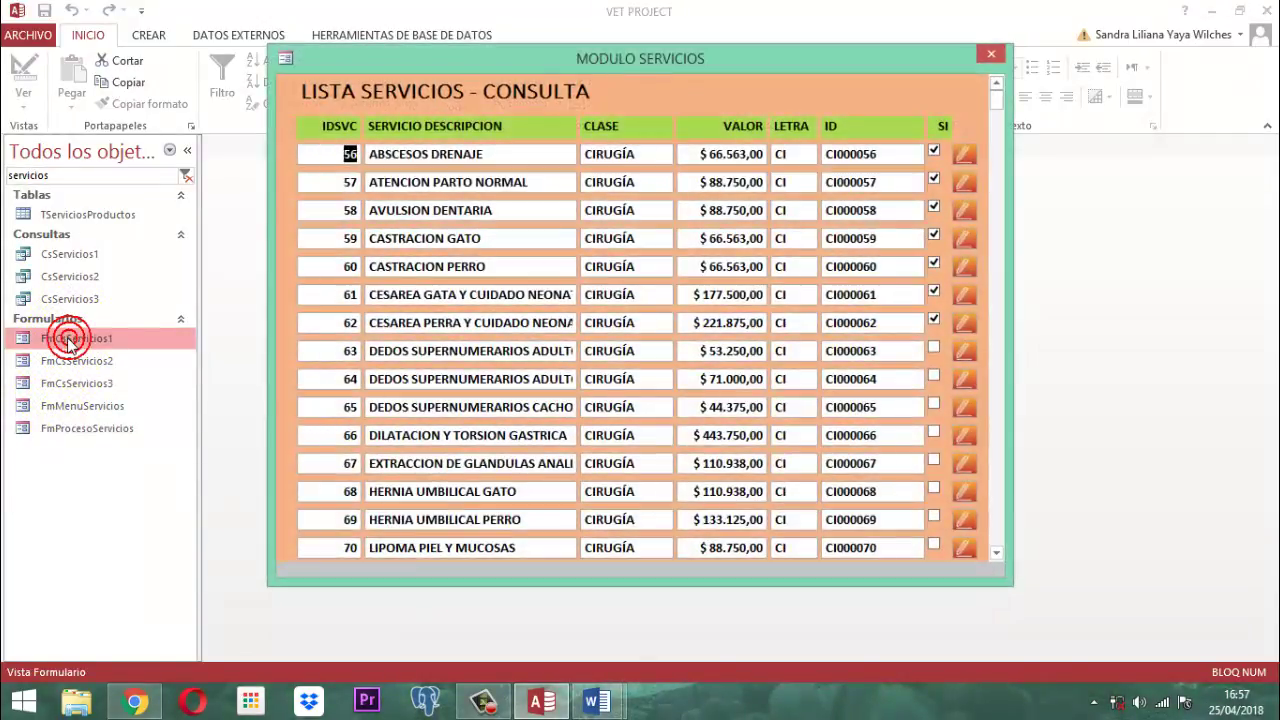
pyautogui.click(993, 58)
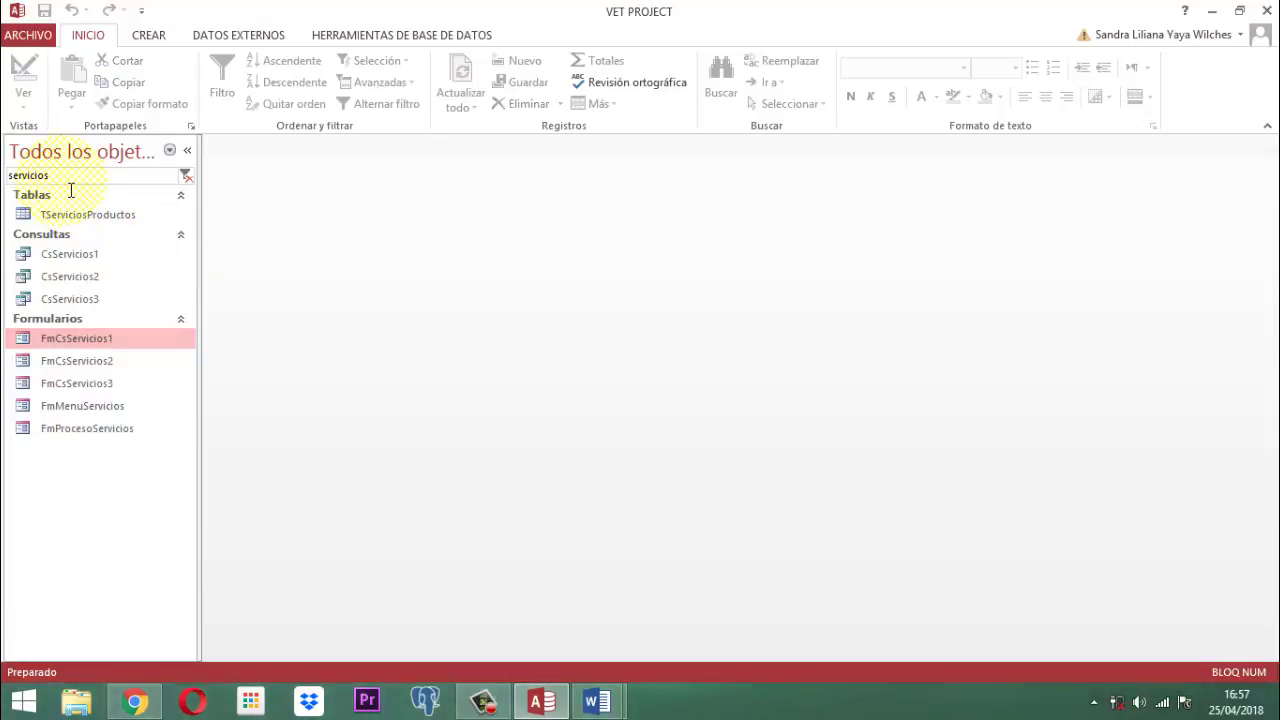
# Step: Filter the object list by "servicio" and open the TServiciosProductos table to view its records before closing it
pyautogui.press('BackSpace')
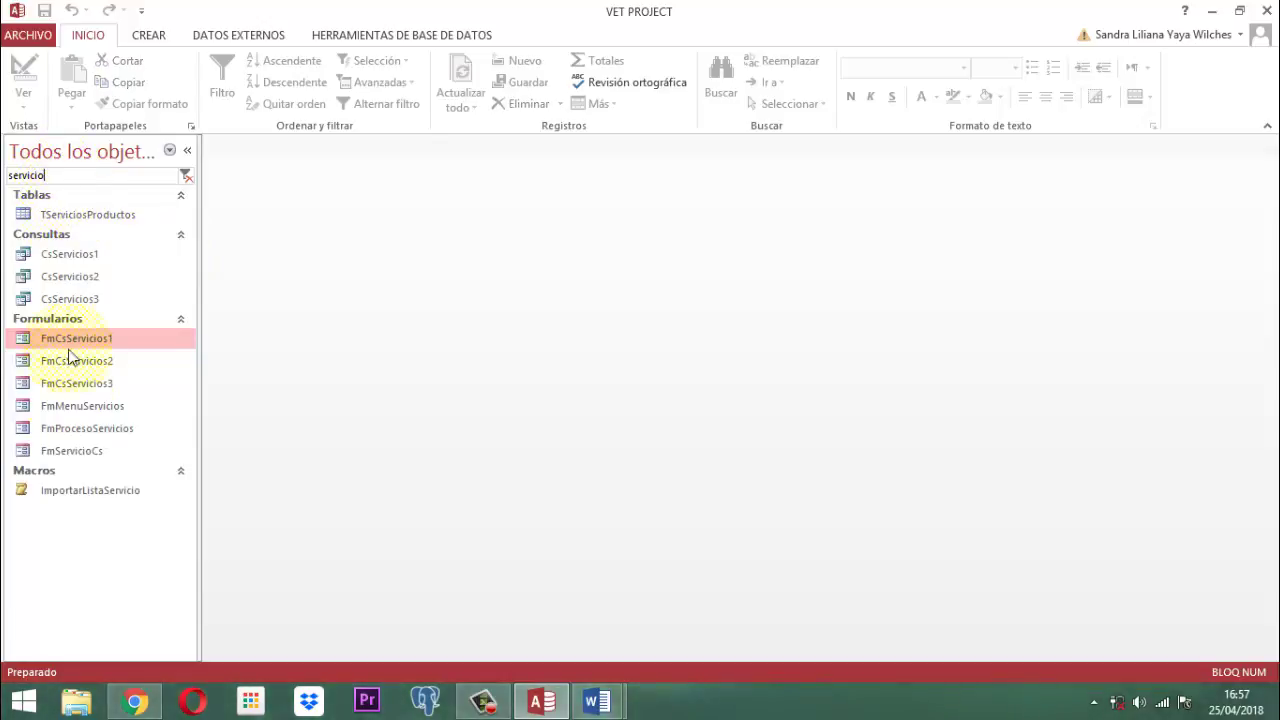
pyautogui.click(97, 455)
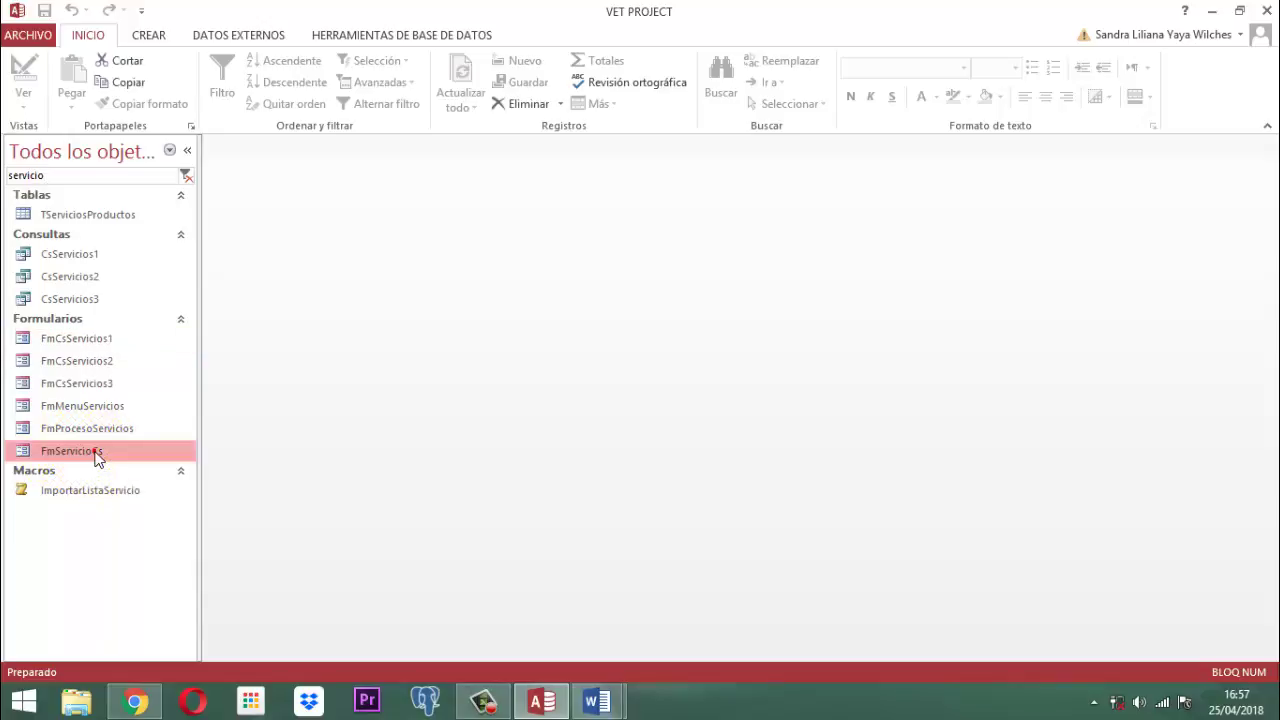
pyautogui.click(108, 220)
pyautogui.doubleClick(108, 220)
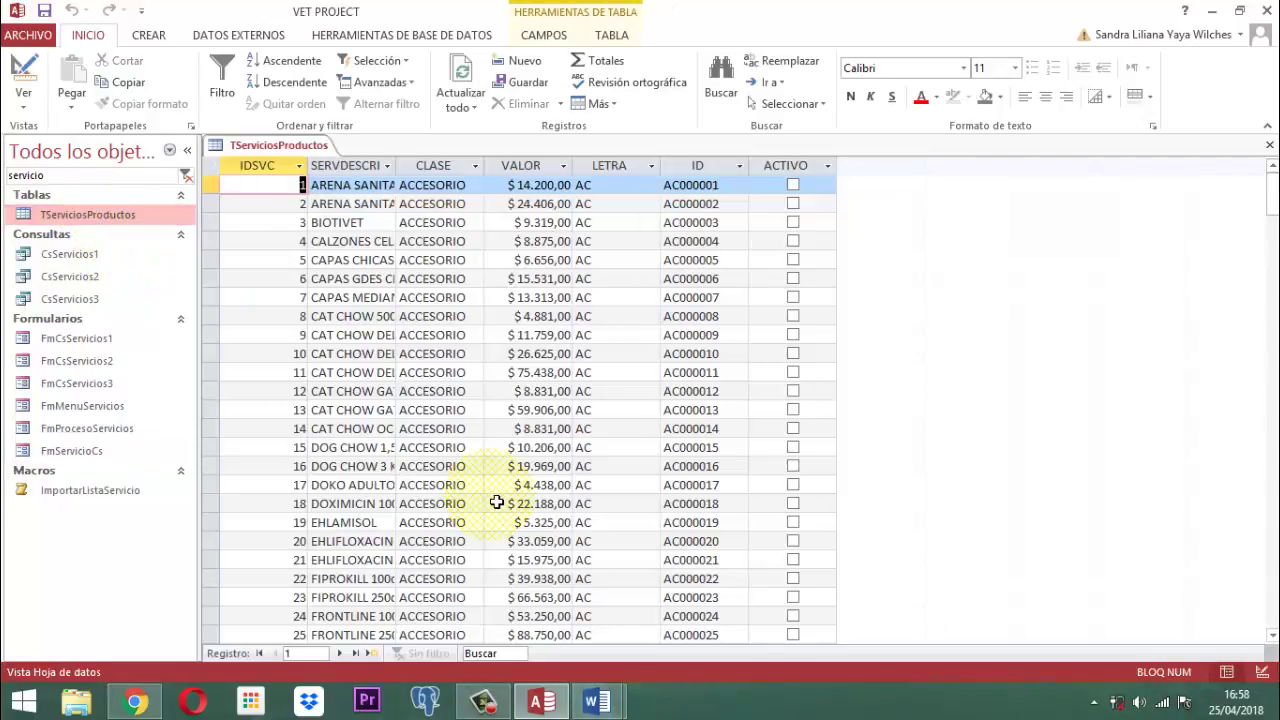
pyautogui.rightClick(274, 146)
pyautogui.click(320, 181)
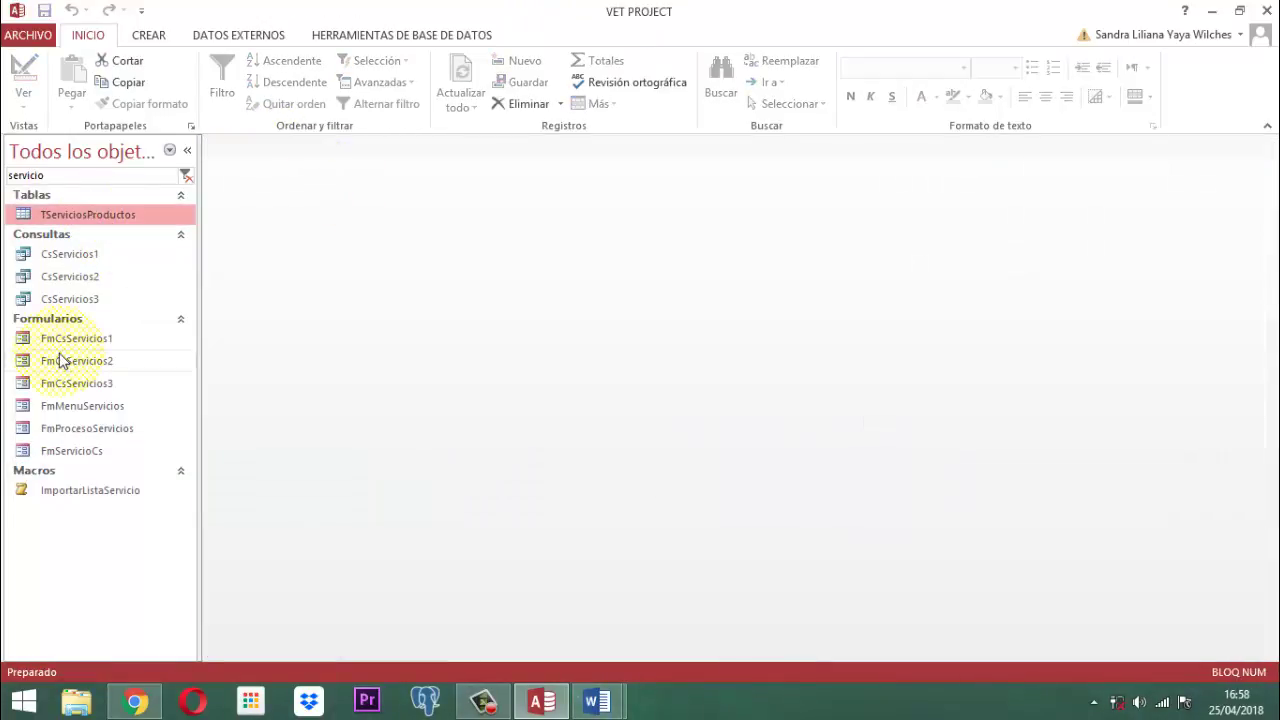
# Step: Open the FmServicioCs form ready for entry in the DESCRIPCION DEL SERVICIO field
pyautogui.click(75, 459)
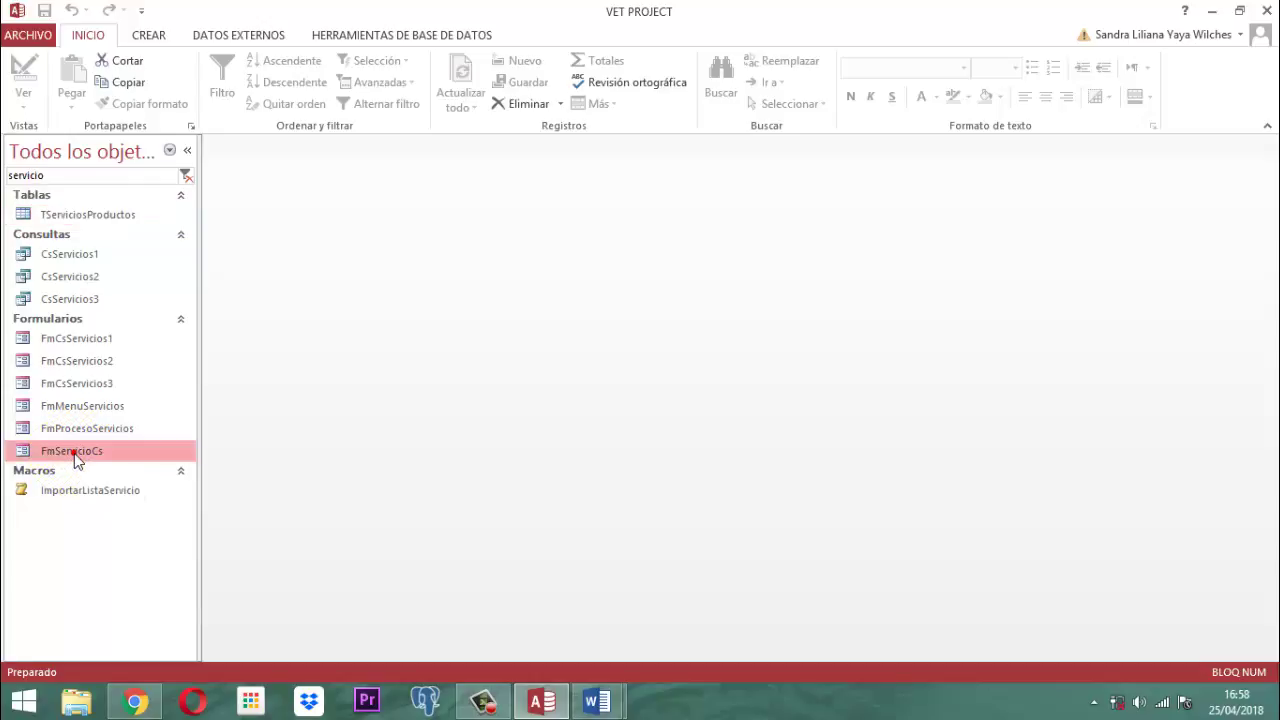
pyautogui.doubleClick(75, 455)
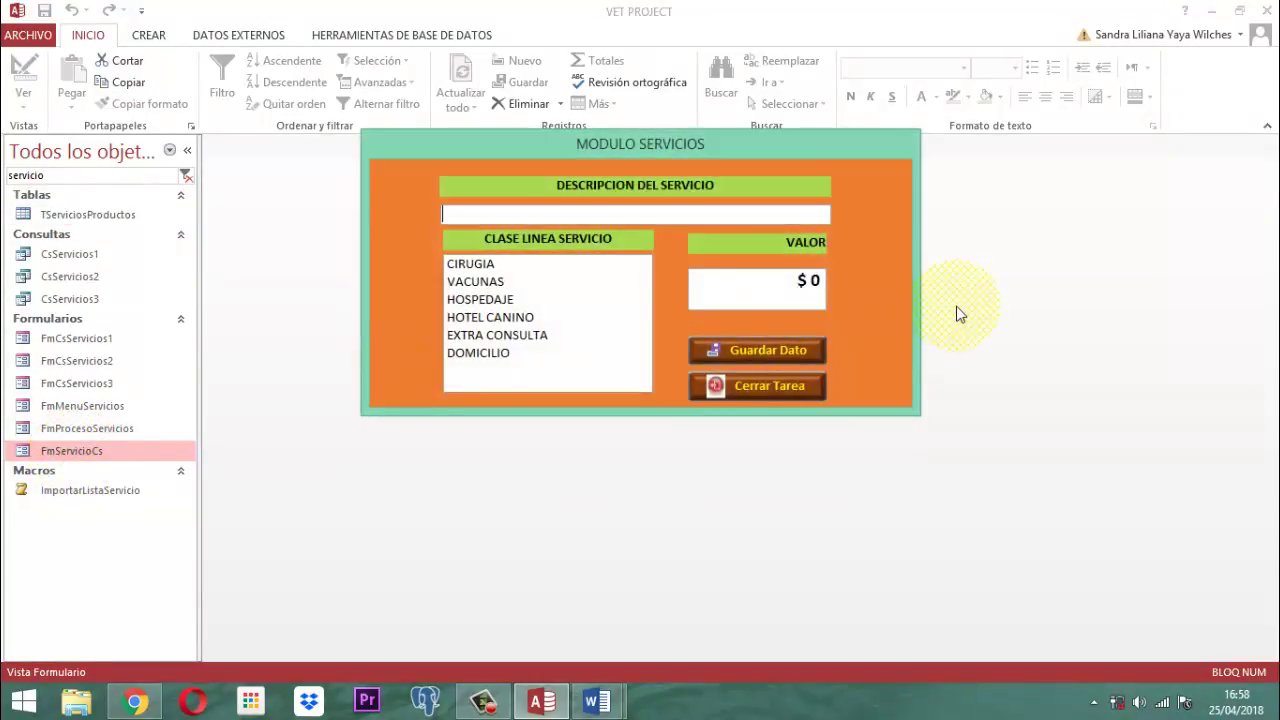
pyautogui.click(496, 216)
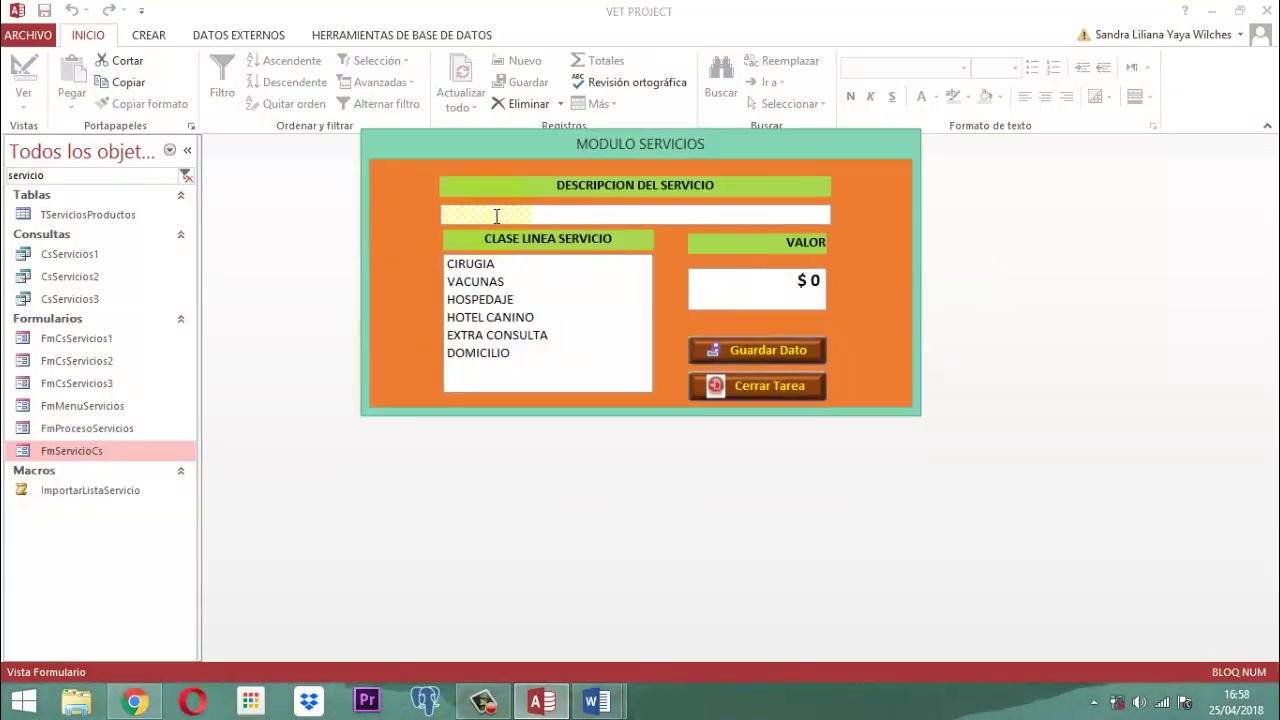
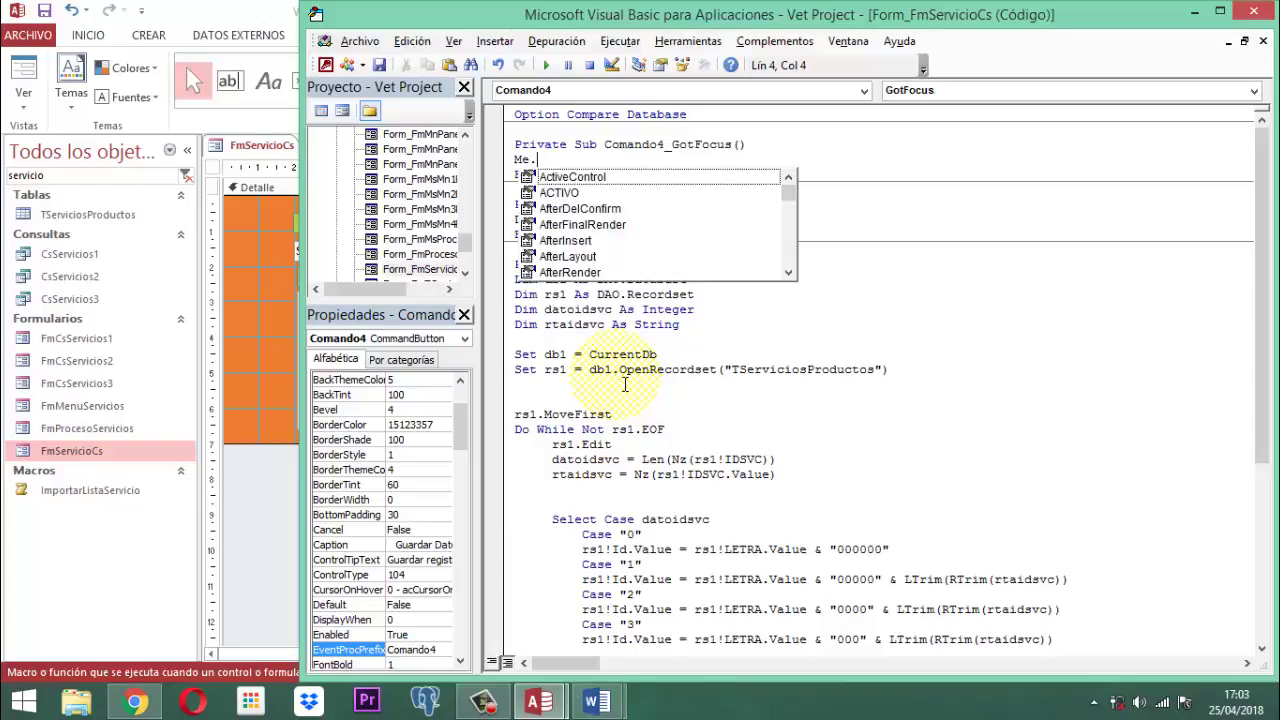
# Step: In the Comando4_GotFocus procedure, write the assignment Me.LETRA = Mid([CLASE], 1, 2)
pyautogui.write('LETRA')
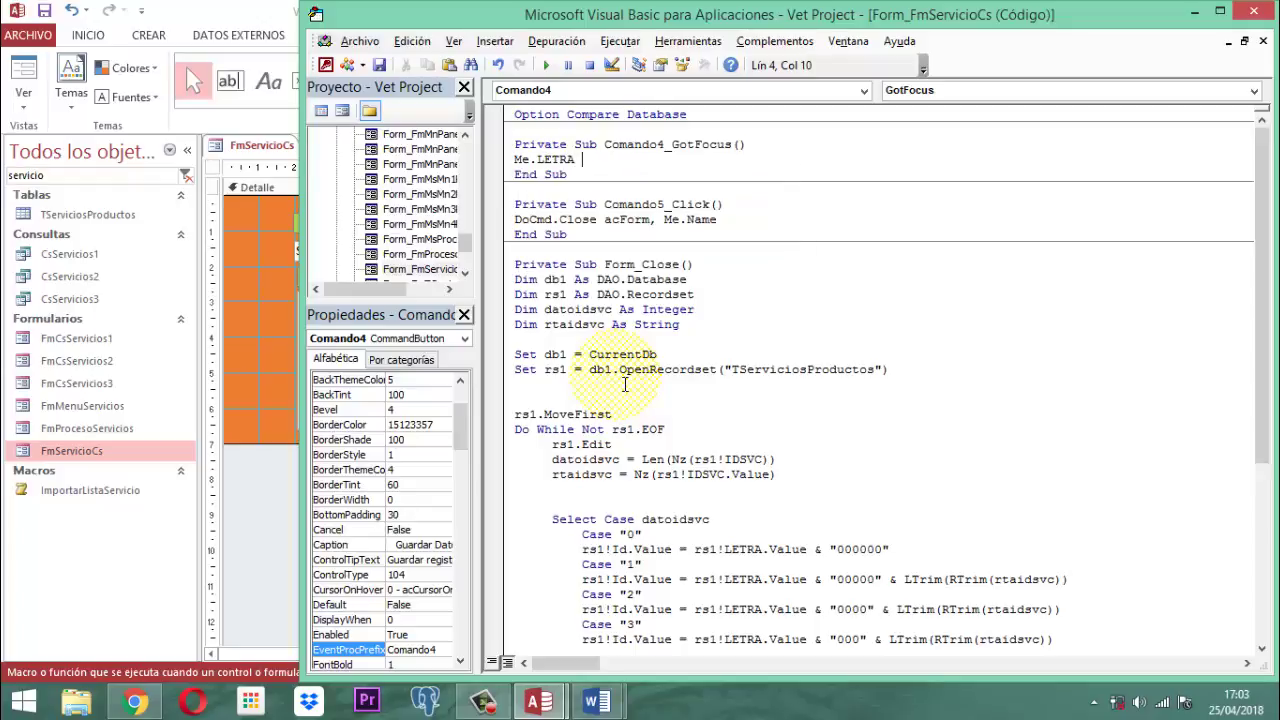
pyautogui.write('=')
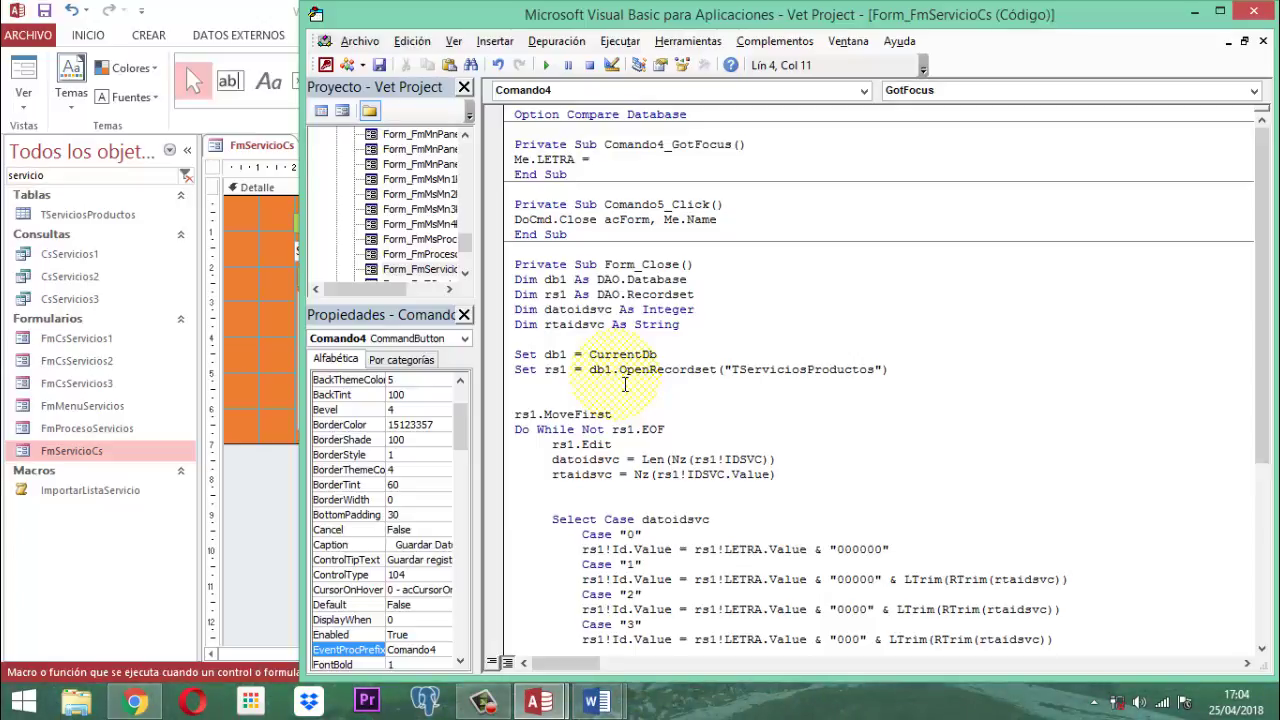
pyautogui.write('M')
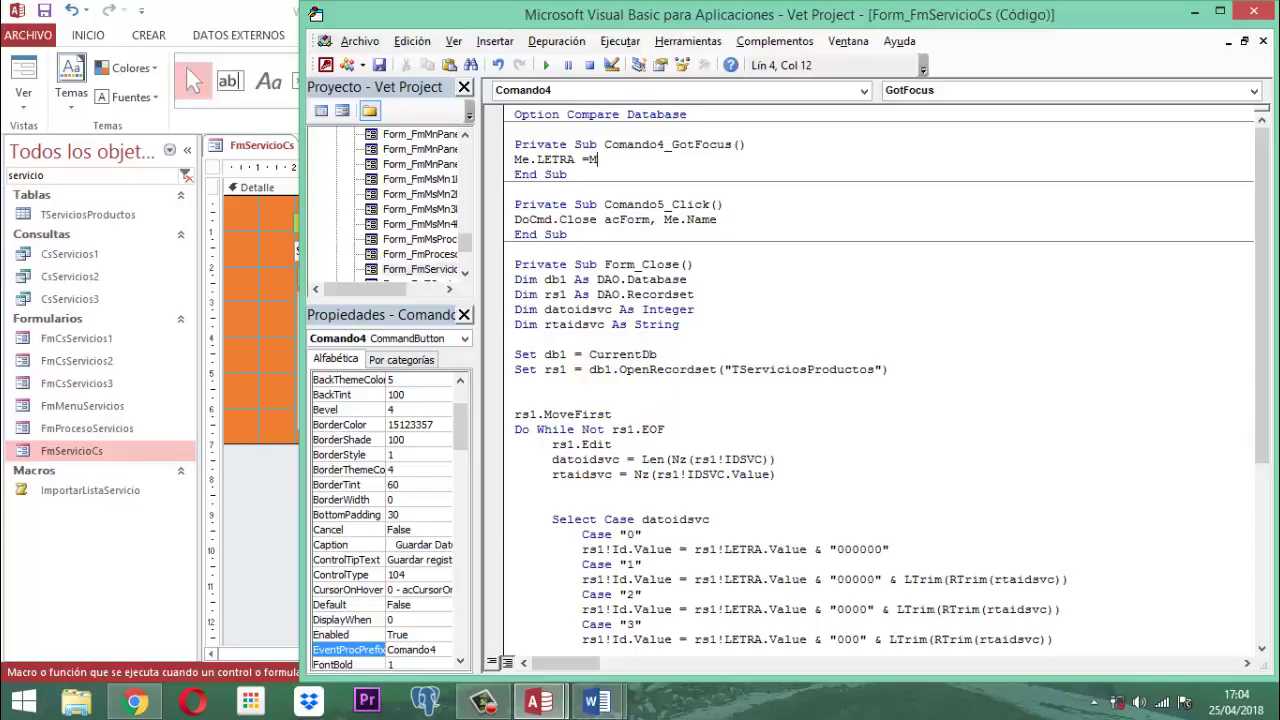
pyautogui.write('id')
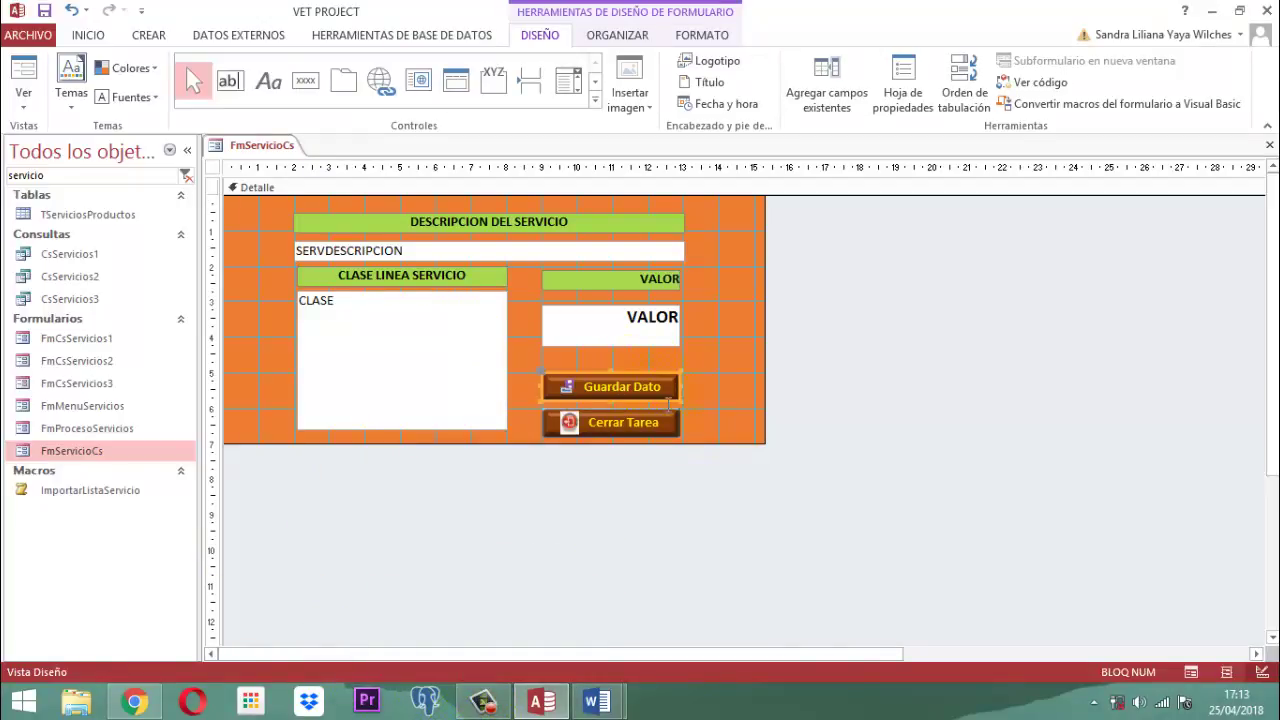
# Step: Review the Guardar Dato button's Al recibir el enfoque code, and close the code editor and property sheet
pyautogui.click(903, 68)
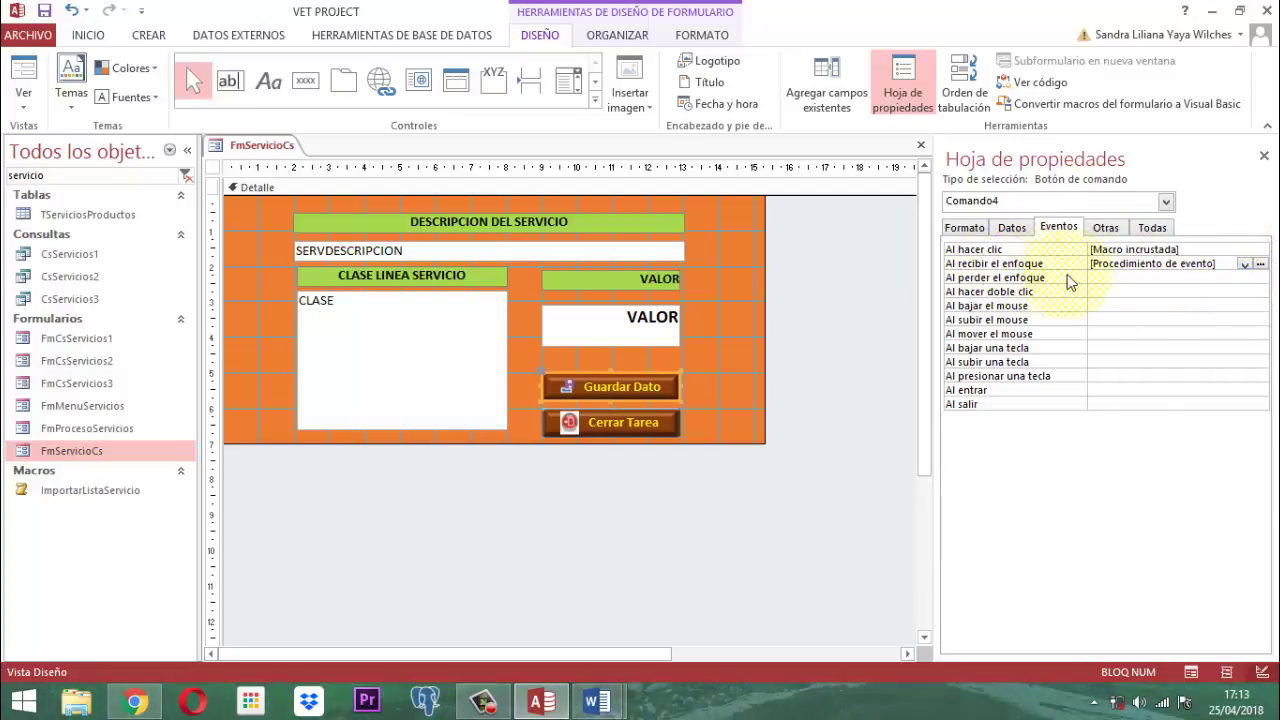
pyautogui.click(1260, 264)
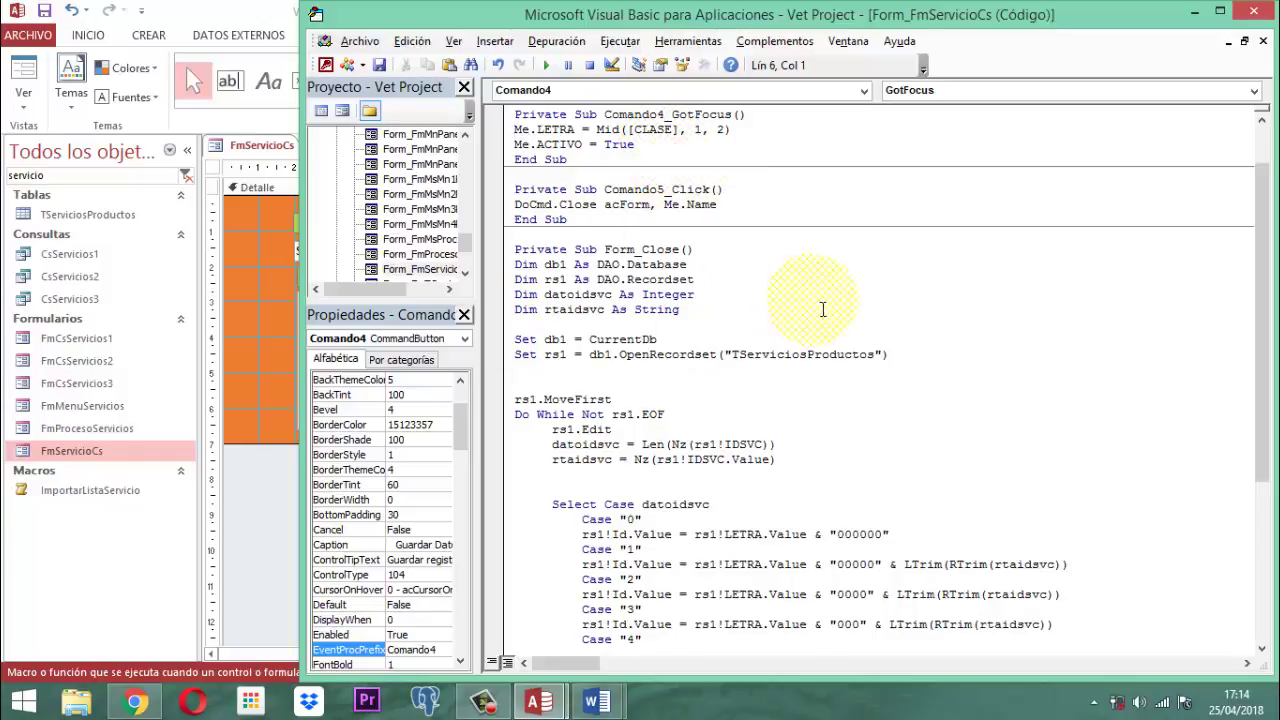
pyautogui.click(1257, 14)
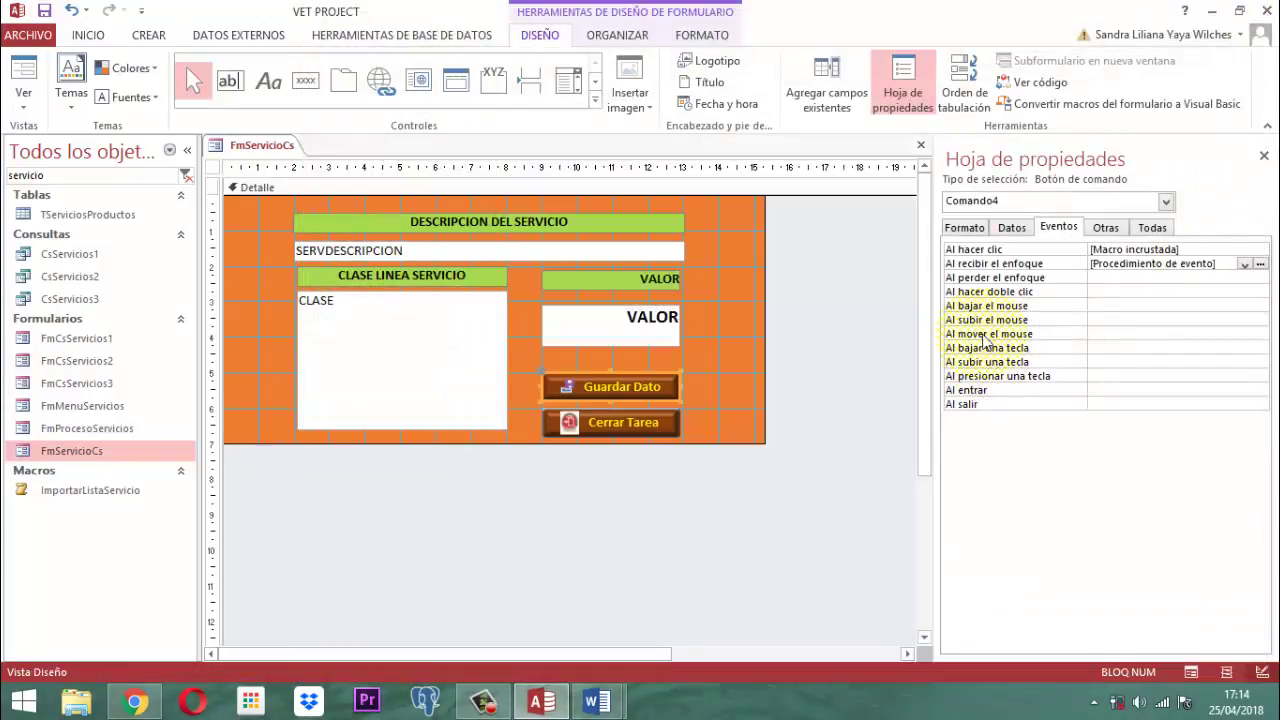
pyautogui.click(1264, 156)
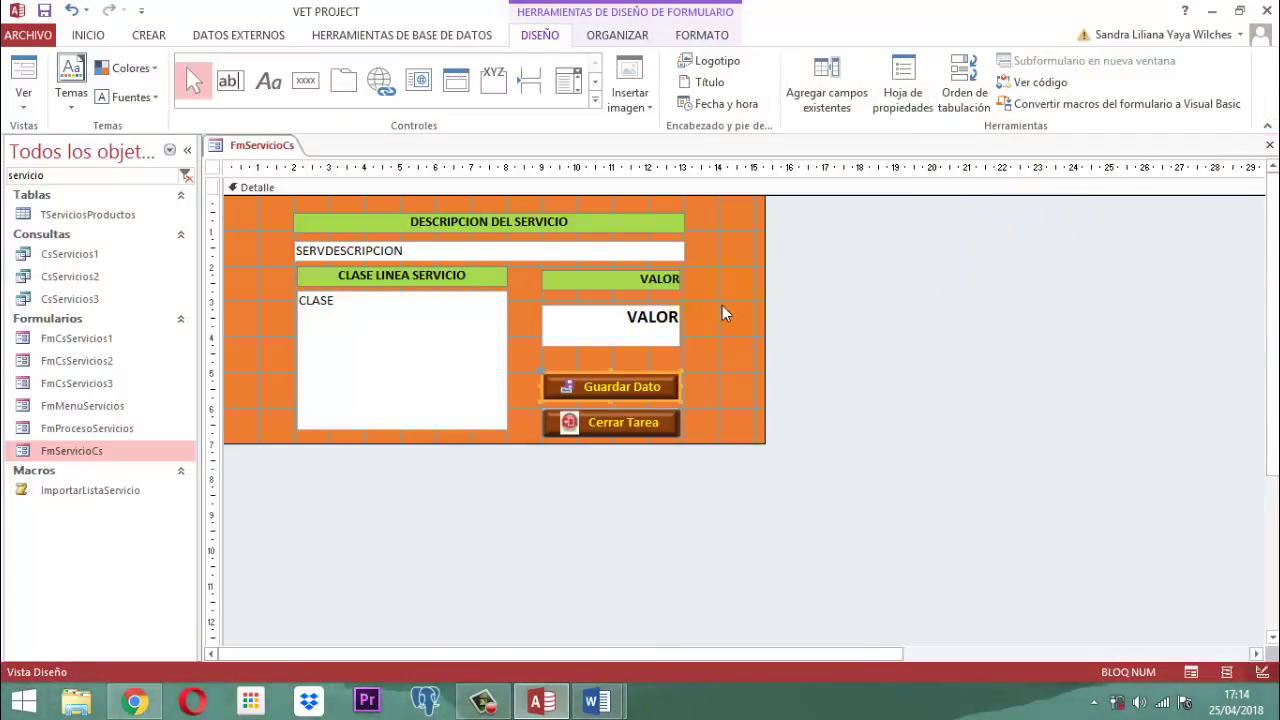
# Step: Save the FmServicioCs form design and close the form
pyautogui.click(248, 148)
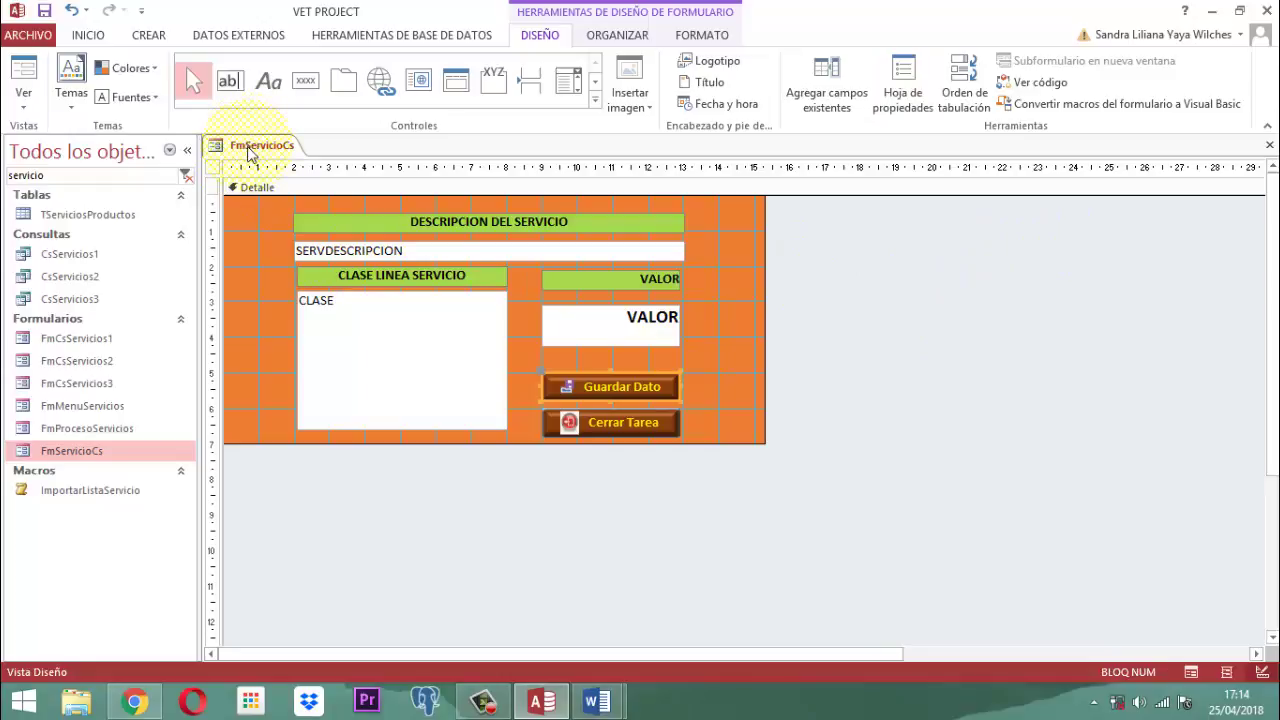
pyautogui.rightClick(248, 150)
pyautogui.click(285, 158)
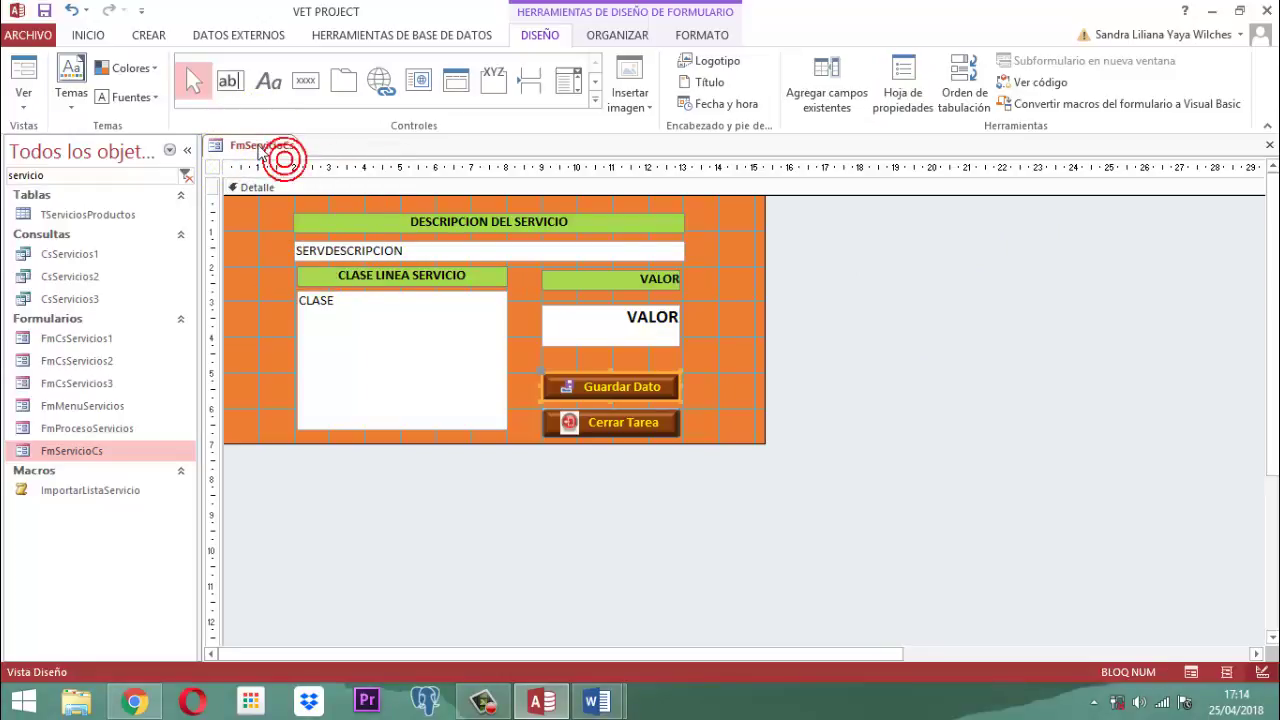
pyautogui.rightClick(260, 150)
pyautogui.click(312, 178)
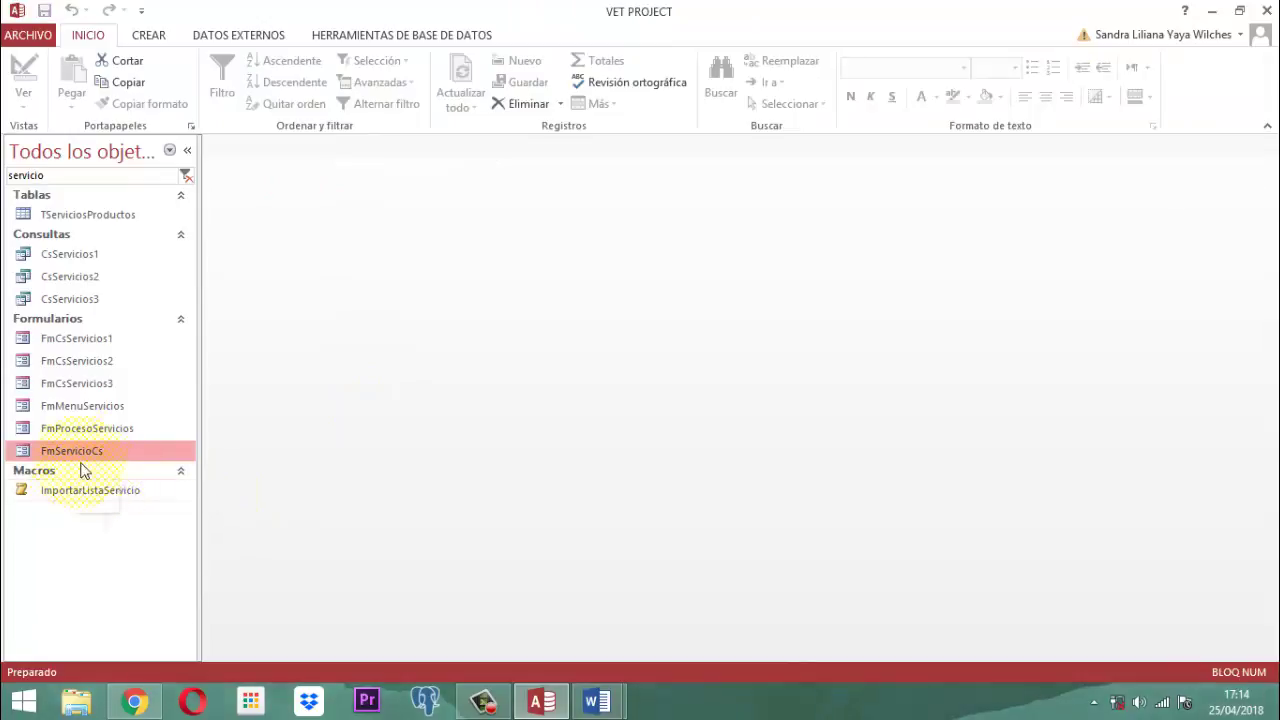
# Step: Open the FmProcesoServicios form, run Actualizar códigos Servicios, and close the form
pyautogui.click(85, 430)
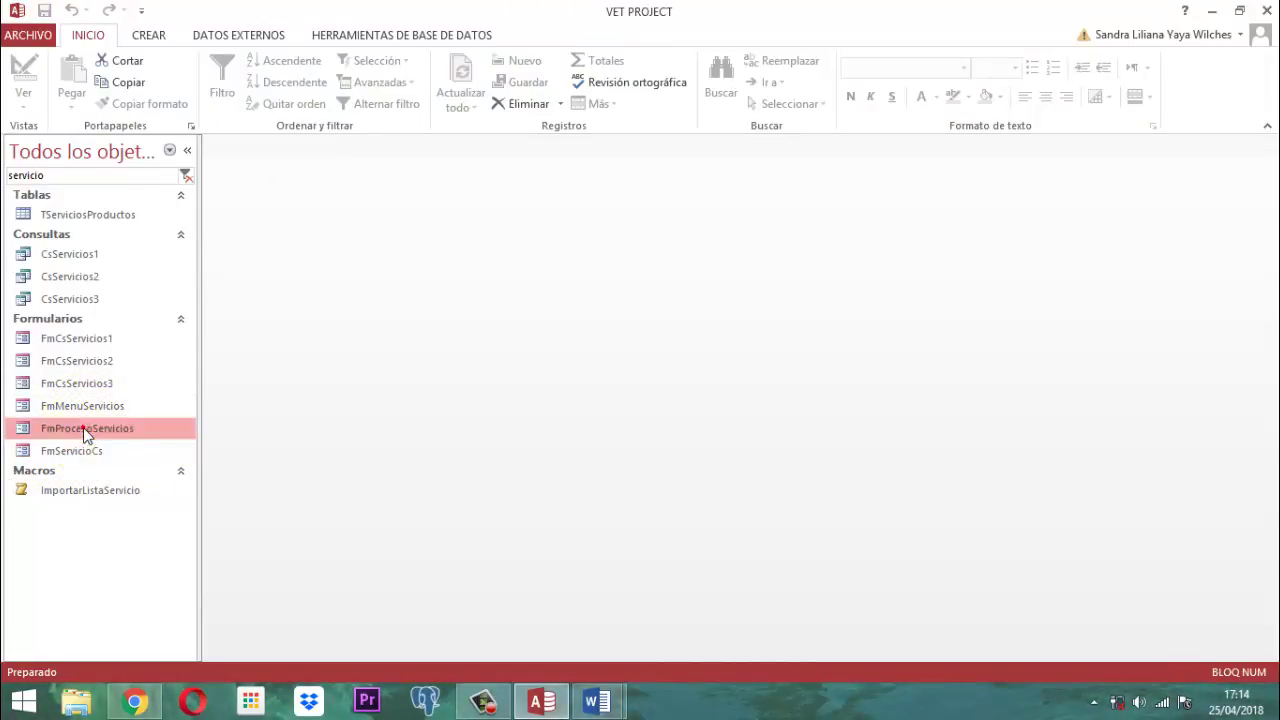
pyautogui.doubleClick(85, 430)
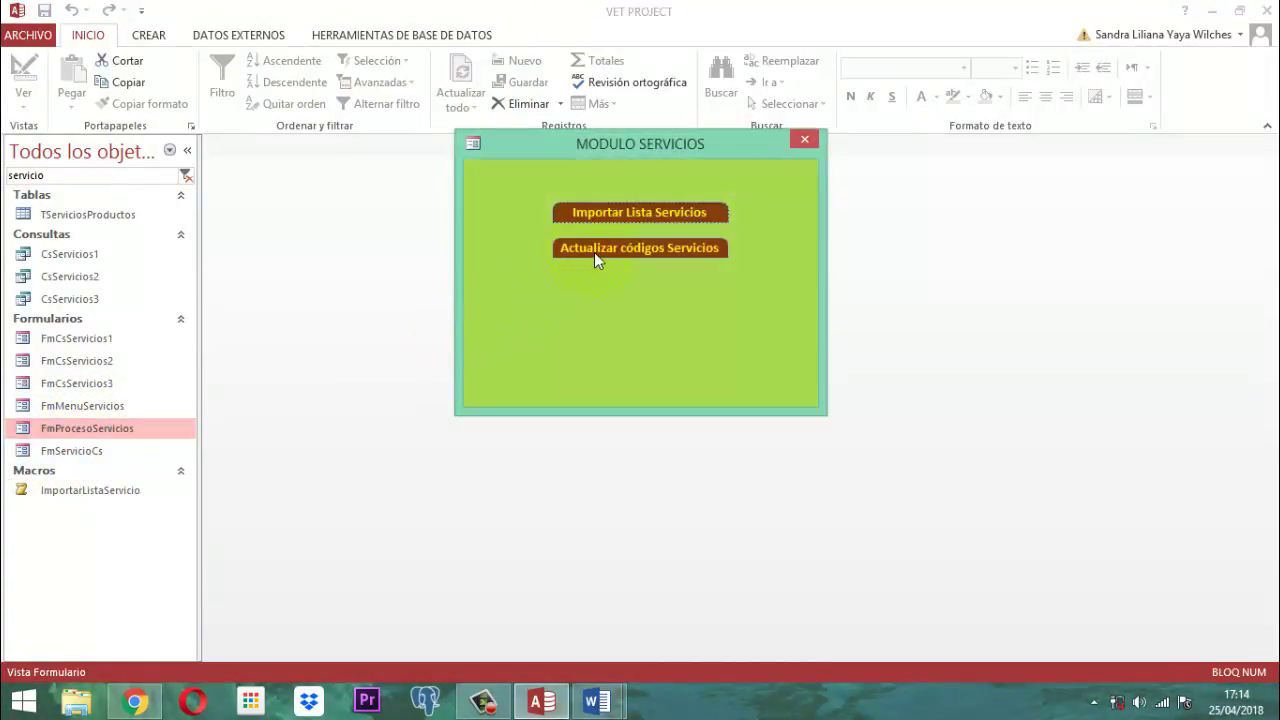
pyautogui.click(600, 250)
pyautogui.click(760, 418)
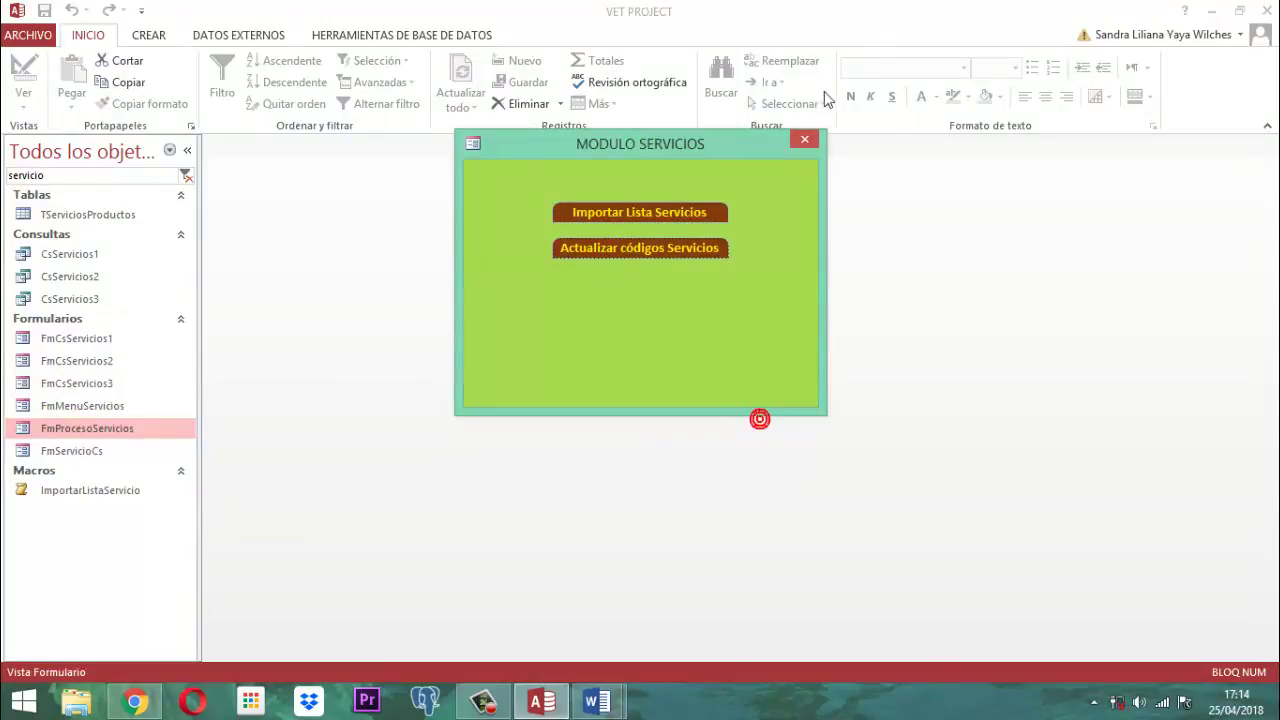
pyautogui.click(806, 139)
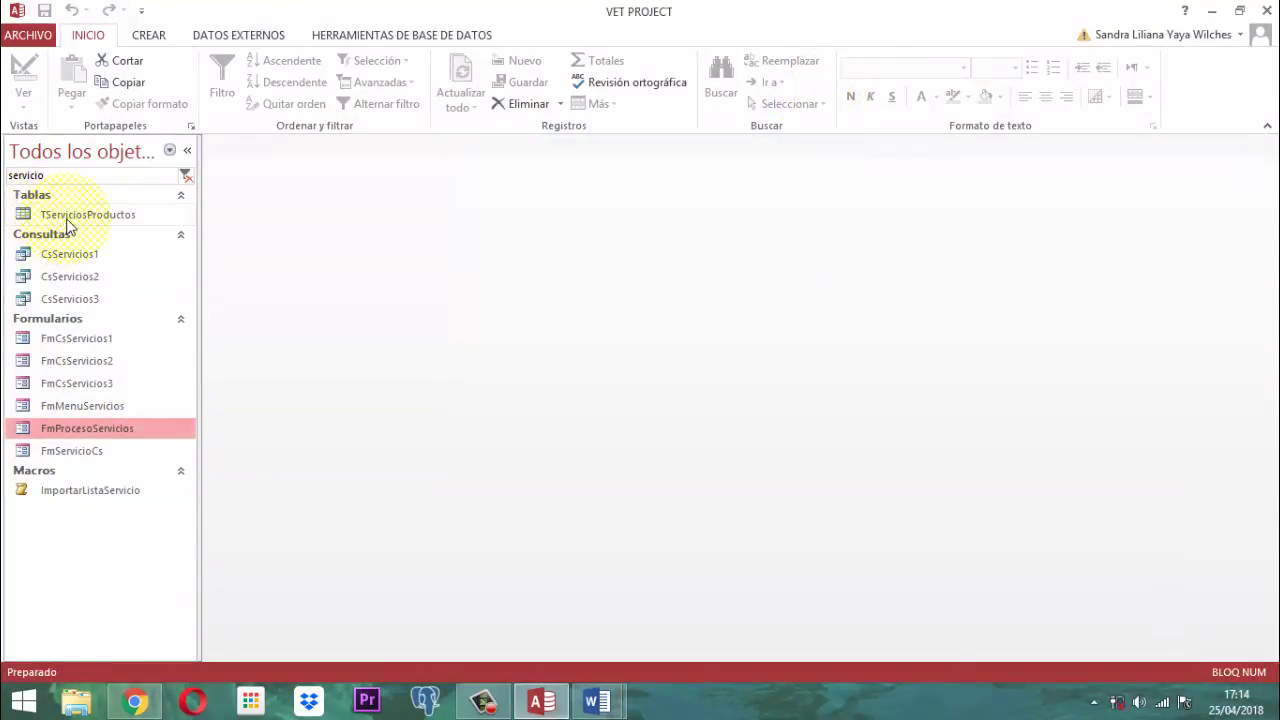
# Step: Delete the last record, IDSVC 188, from the TServiciosProductos table and close the table
pyautogui.doubleClick(70, 216)
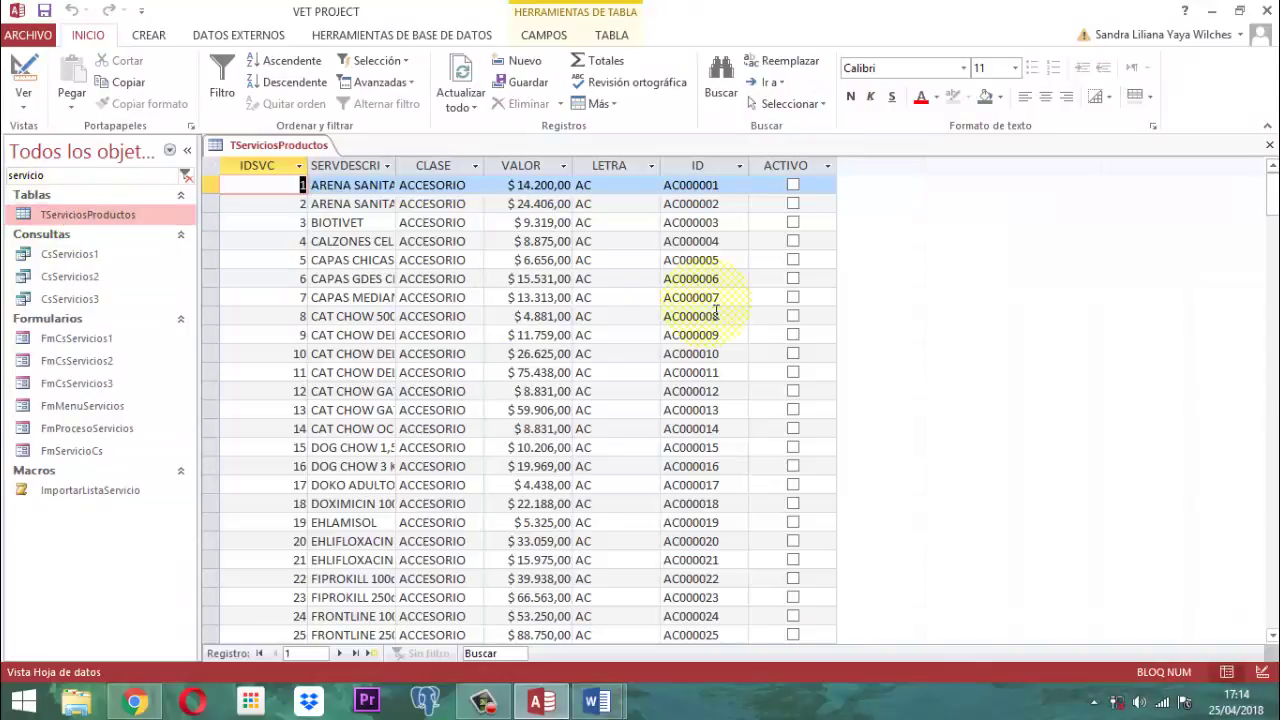
pyautogui.scroll(-1, 744, 274)
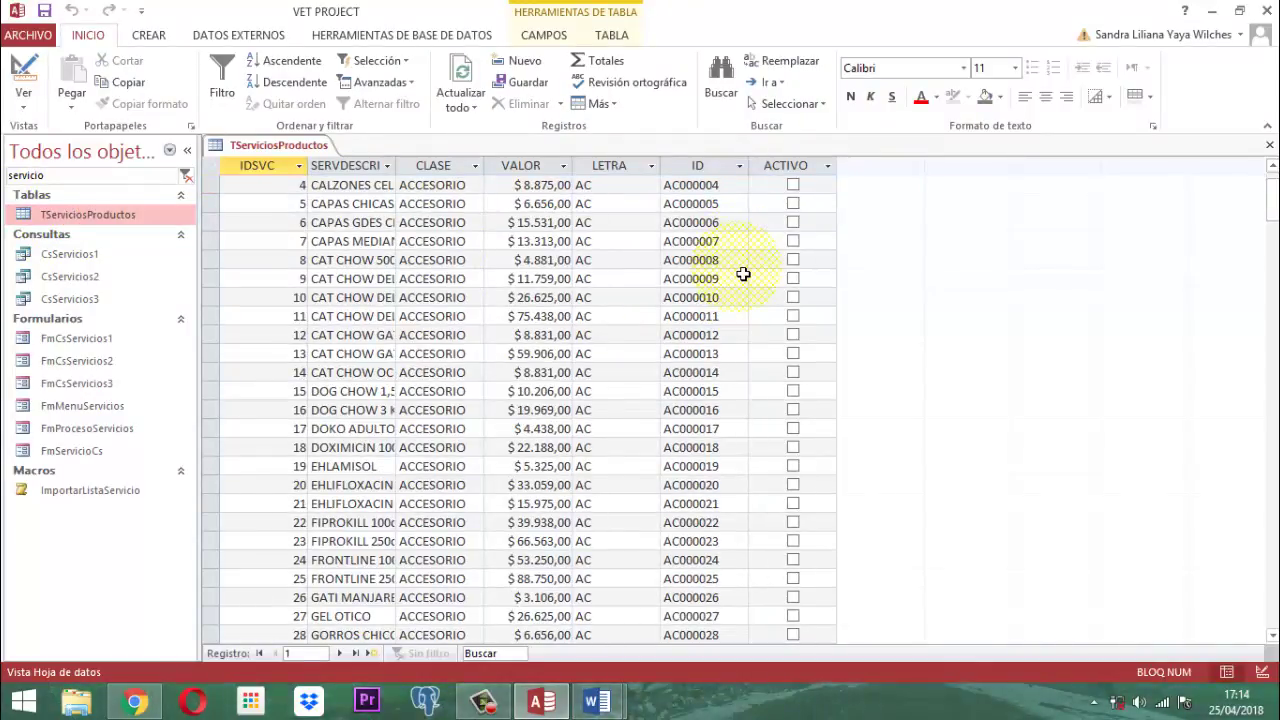
pyautogui.hotkey('ctrl', 'End')
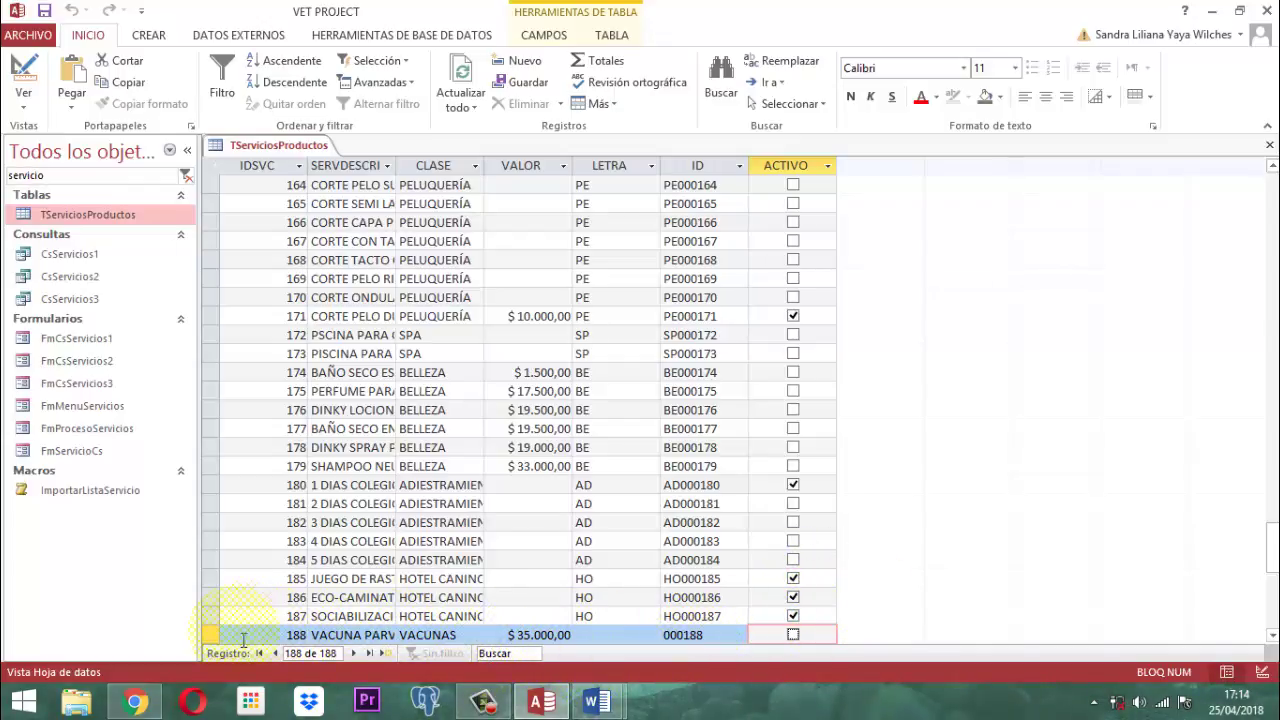
pyautogui.click(210, 635)
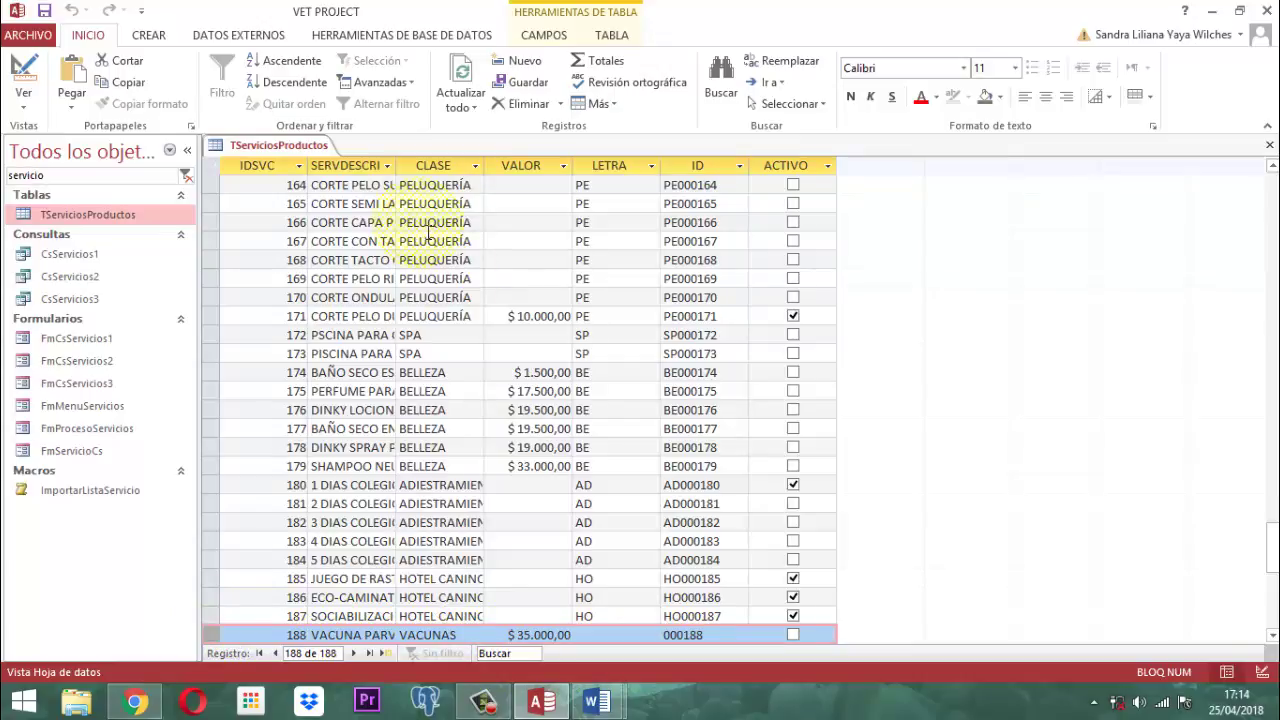
pyautogui.click(522, 103)
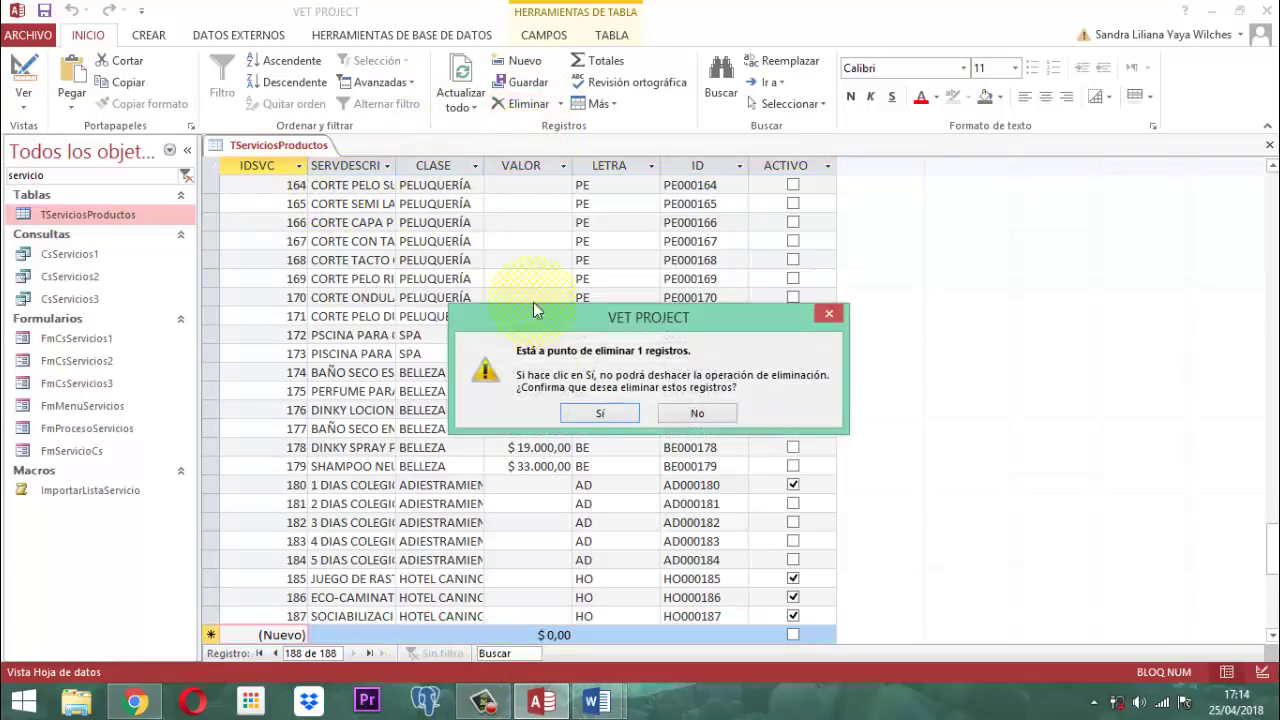
pyautogui.click(600, 413)
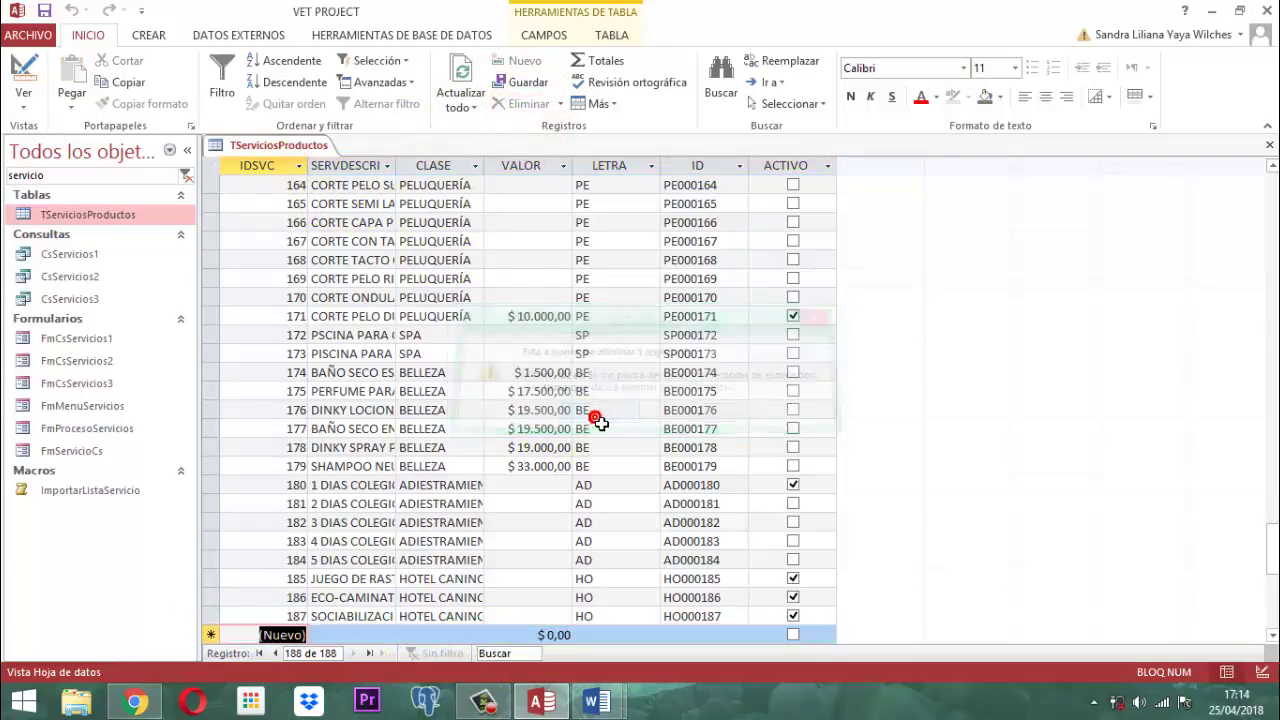
pyautogui.rightClick(258, 146)
pyautogui.click(308, 184)
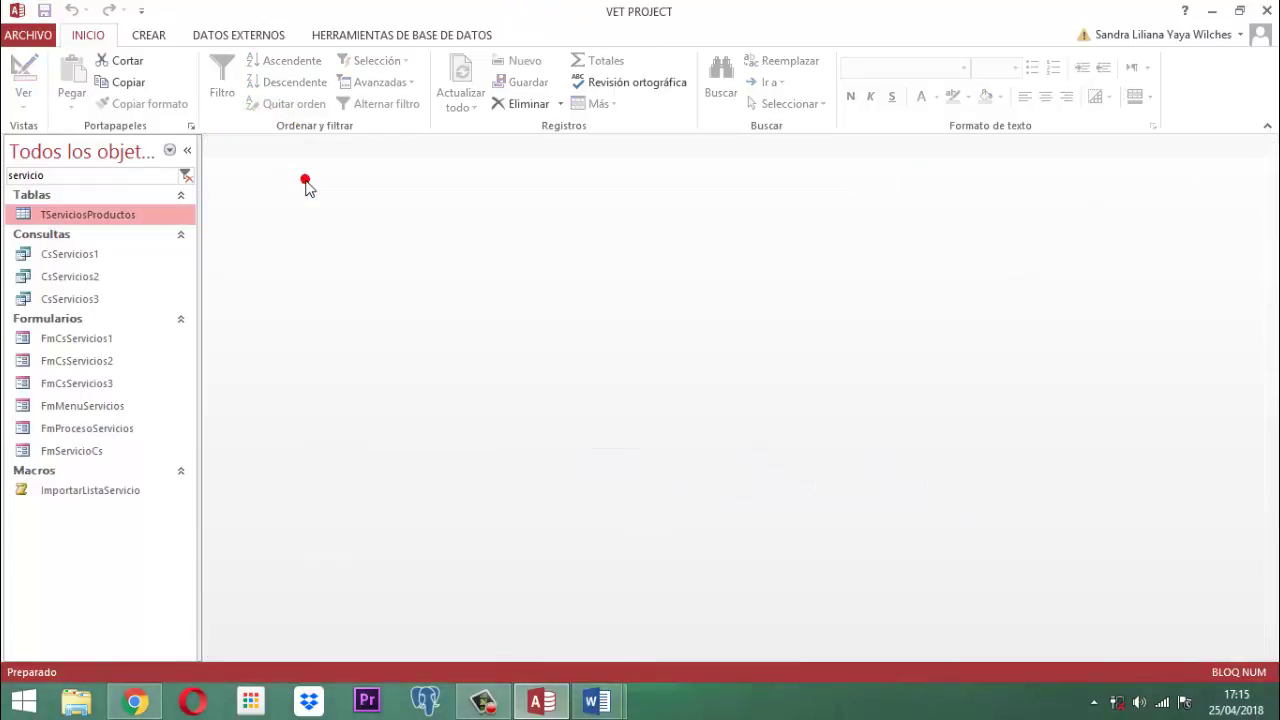
# Step: In the FmServicioCs form, enter the service description VACUNA PARVOVIROSIS 1 DOSIS and select the class VACUNAS
pyautogui.doubleClick(68, 452)
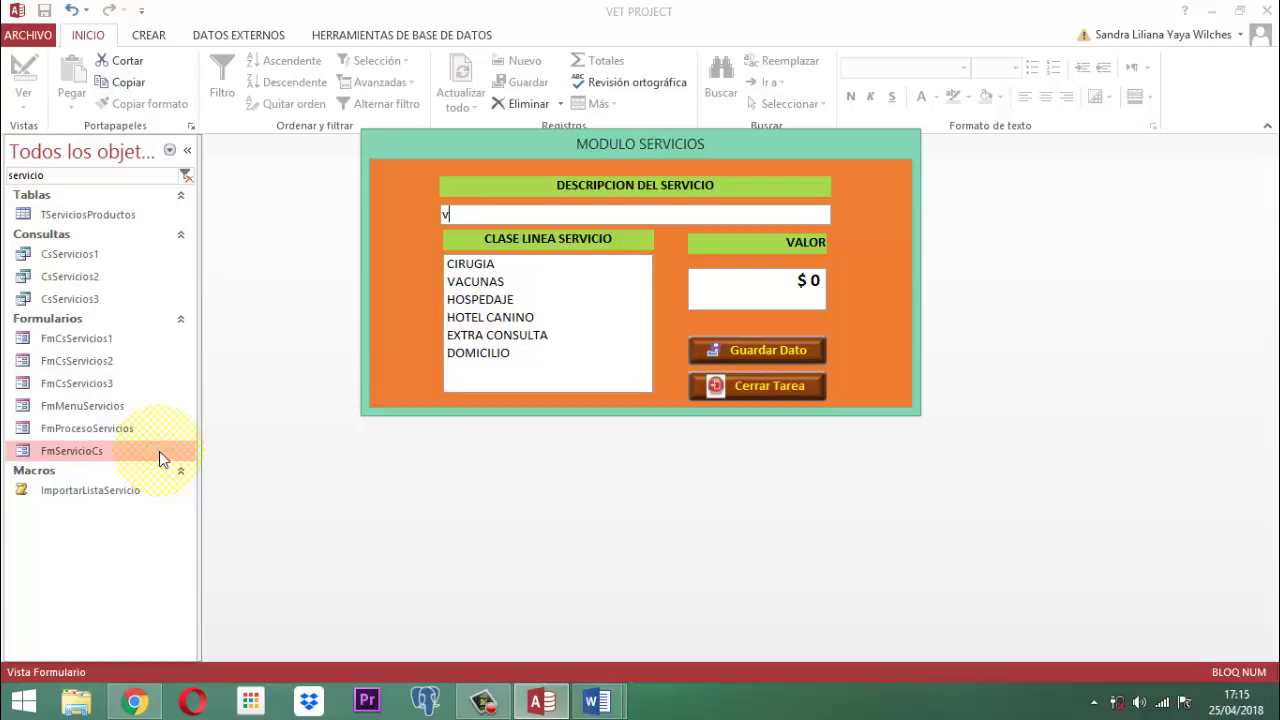
pyautogui.press('capslock')
pyautogui.write('VACUNA ')
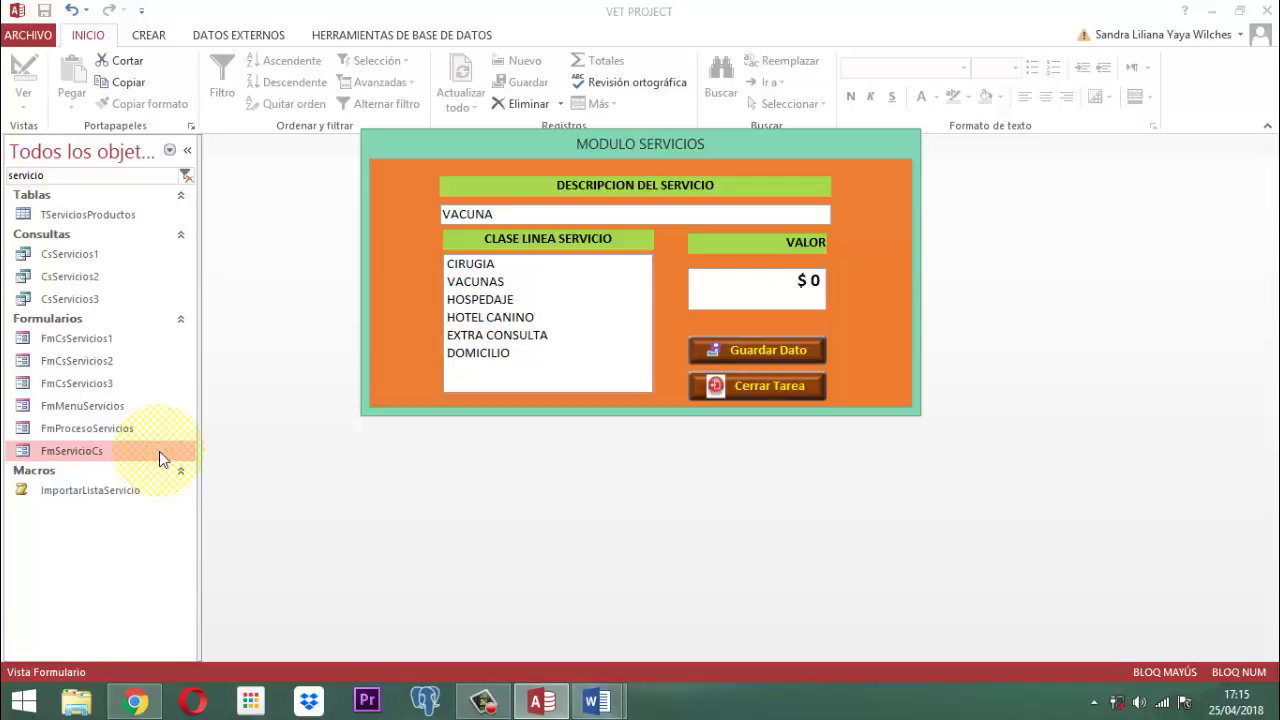
pyautogui.write('PARVOVIROSIS 1 DOSIS')
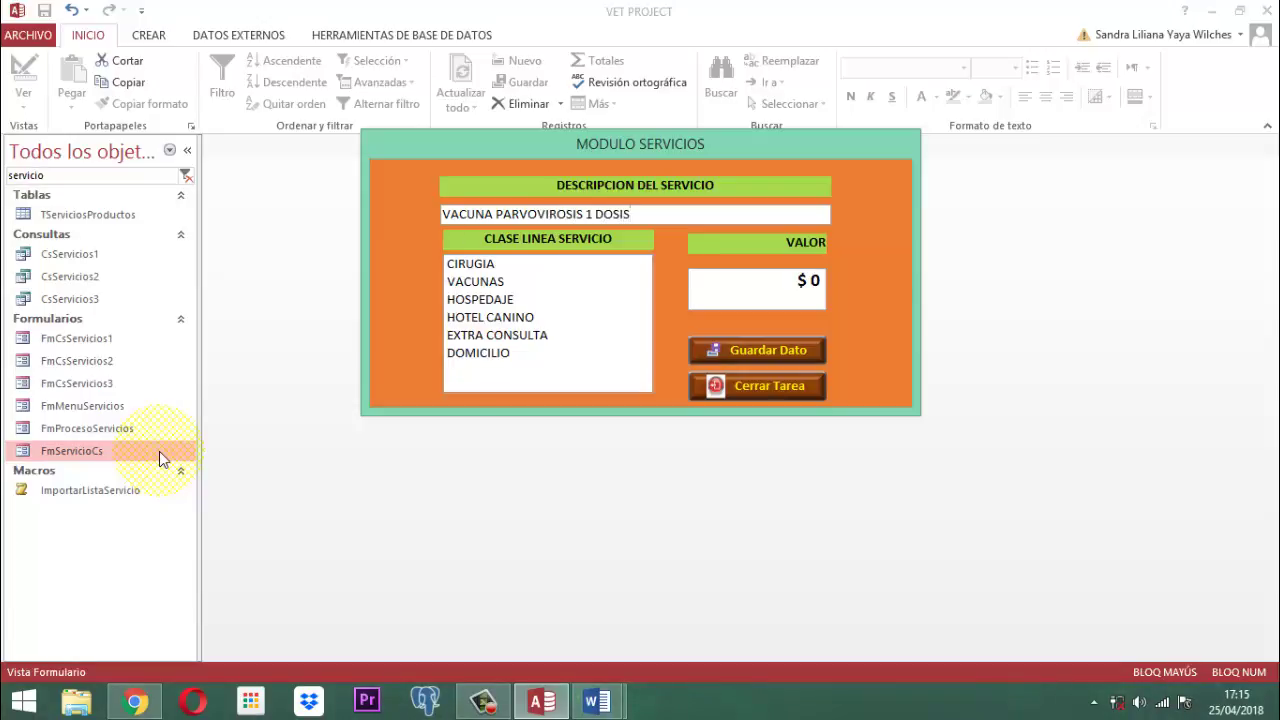
pyautogui.press('Tab')
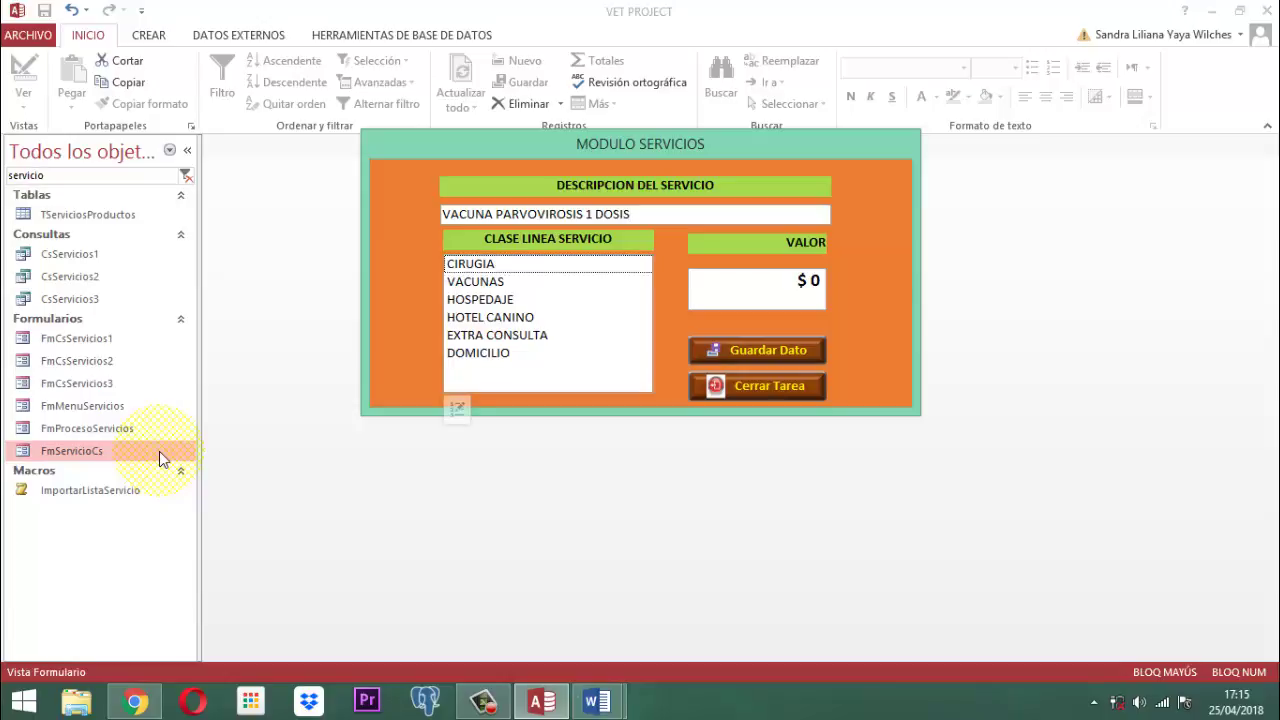
pyautogui.press('Down')
pyautogui.press('Down')
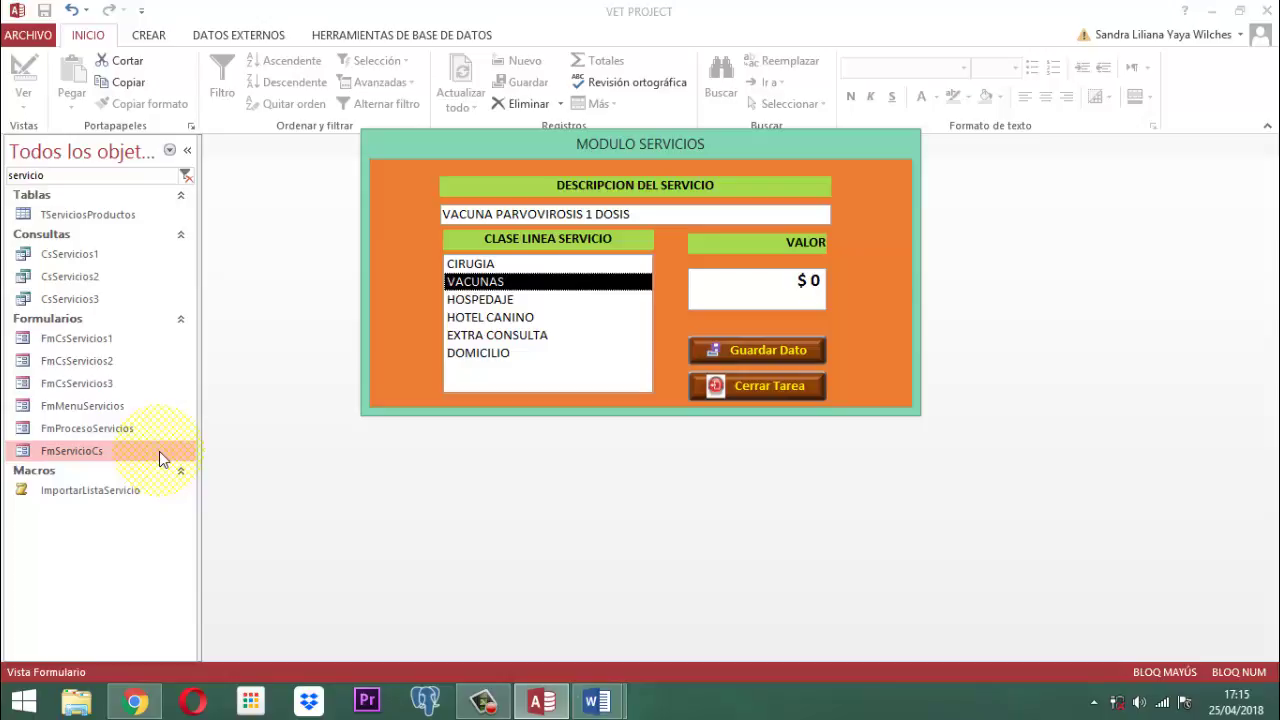
# Step: Set the vaccine service's VALOR to 30000, save the record, and close the form
pyautogui.press('Tab')
pyautogui.write('300')
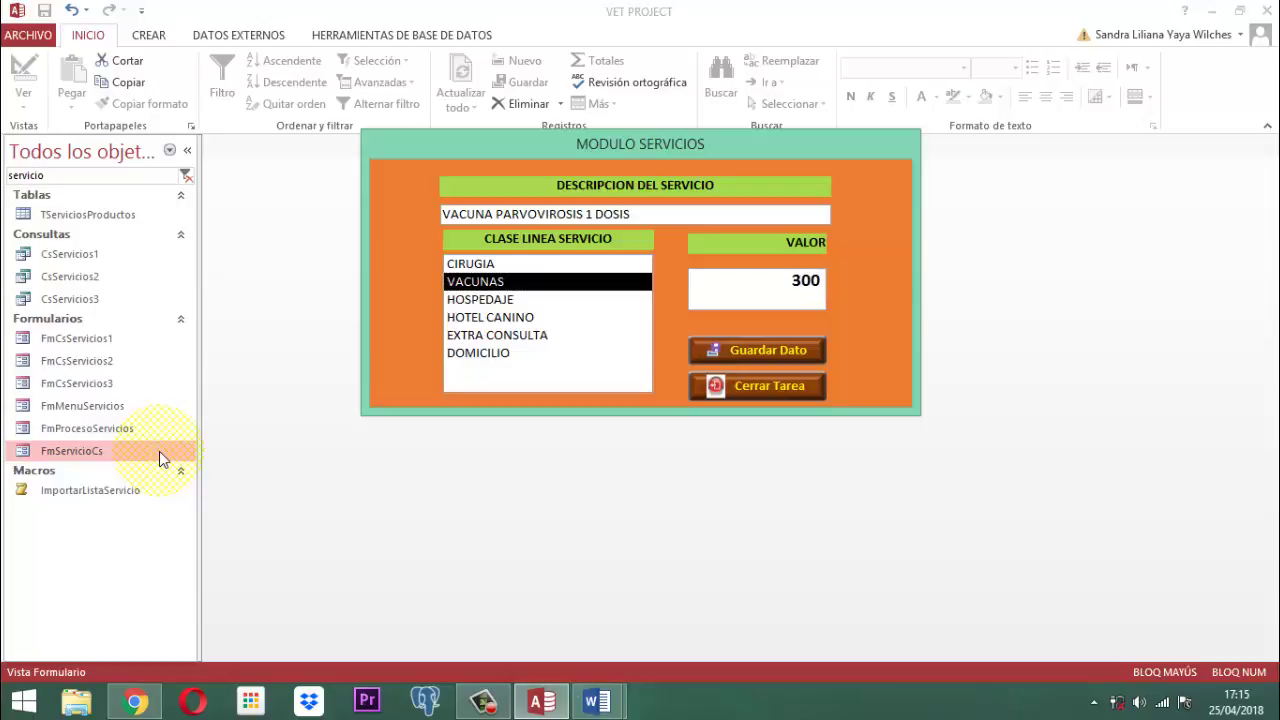
pyautogui.write('00')
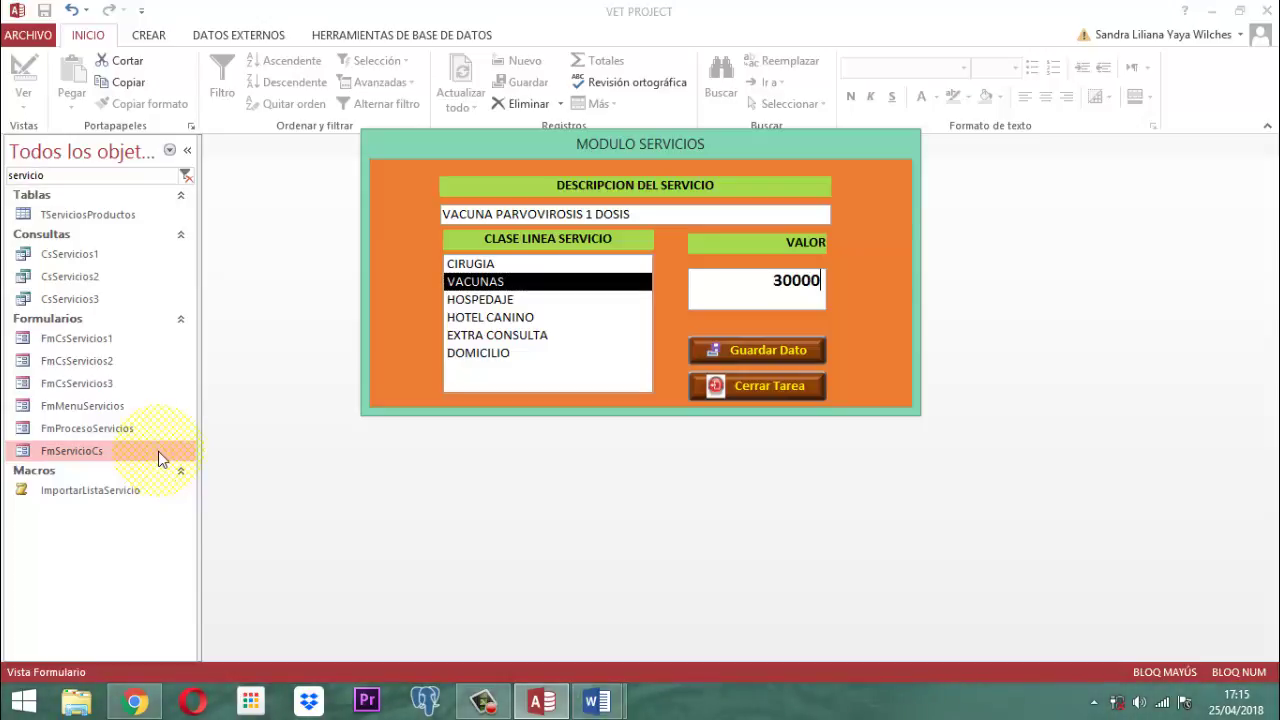
pyautogui.click(752, 346)
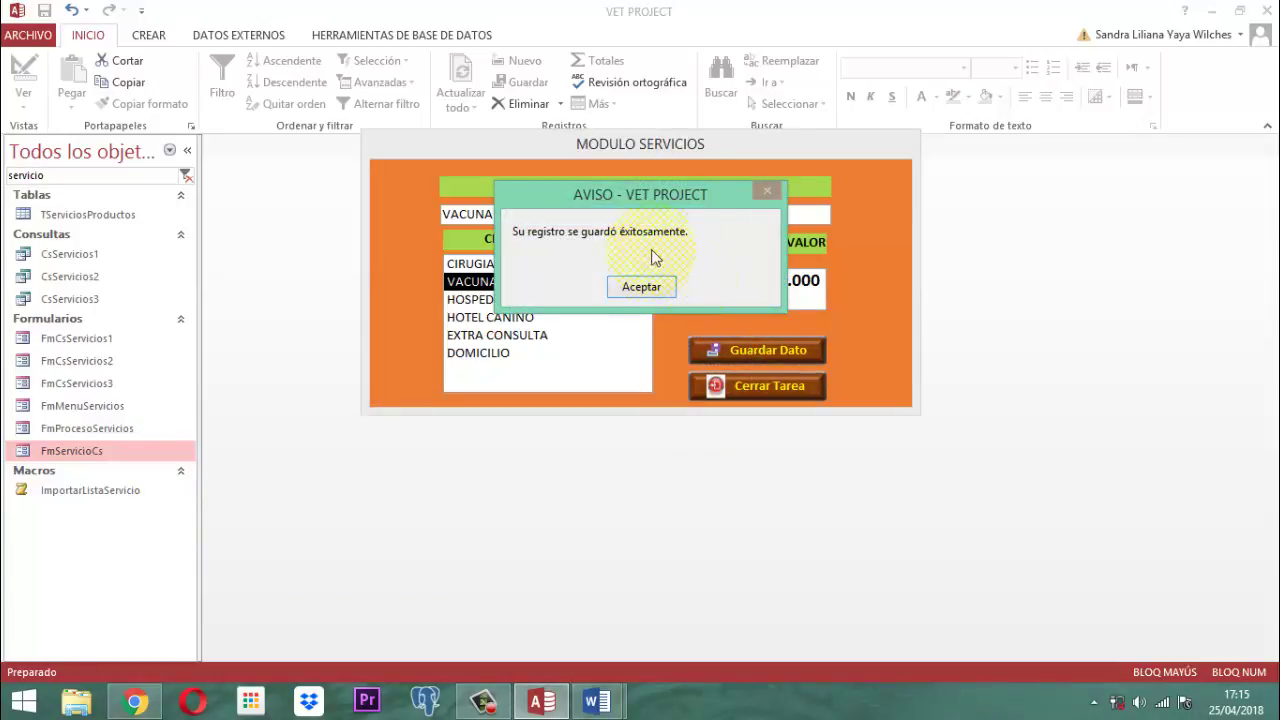
pyautogui.click(638, 285)
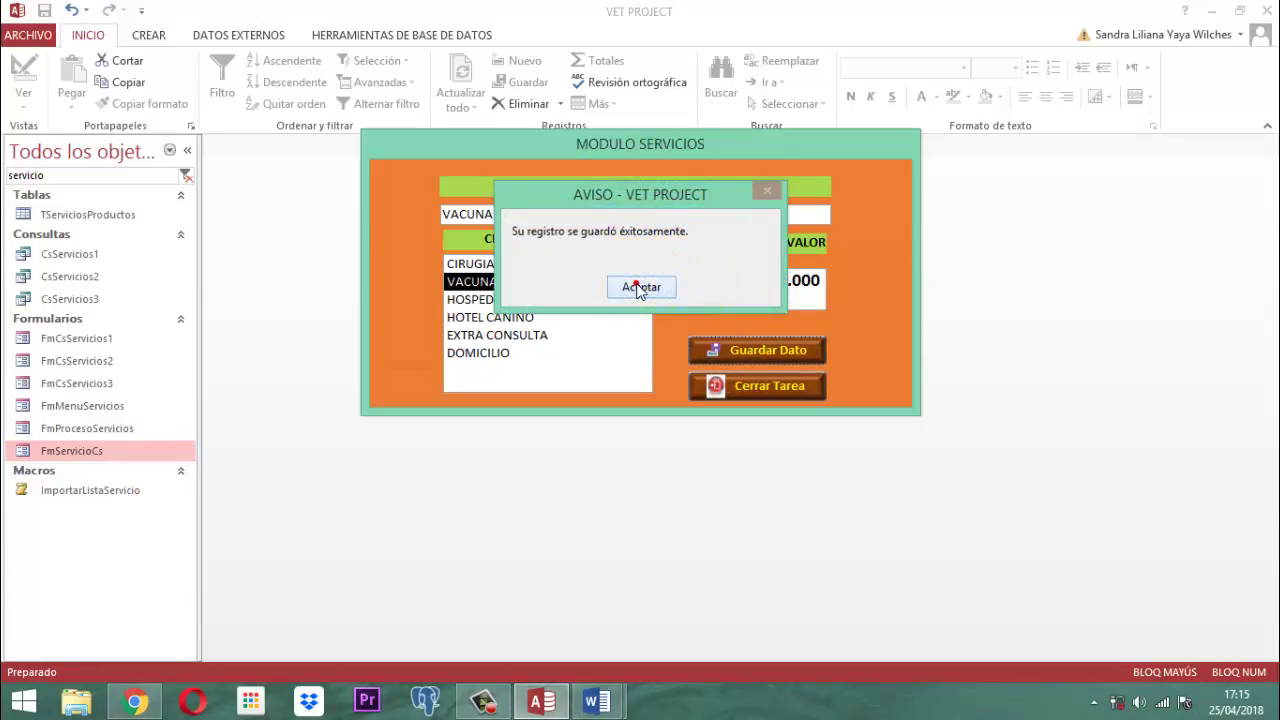
pyautogui.click(774, 390)
pyautogui.click(758, 416)
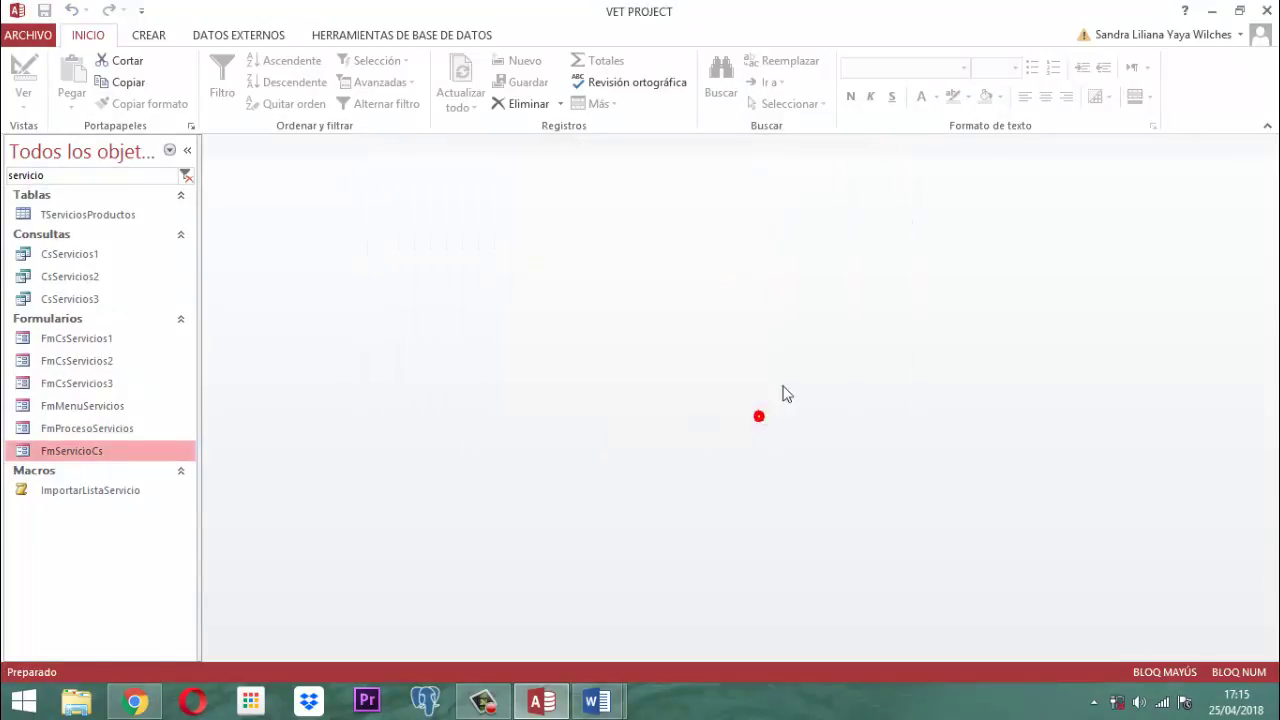
# Step: Check the last record in the TServiciosProductos table, then close the table
pyautogui.doubleClick(100, 214)
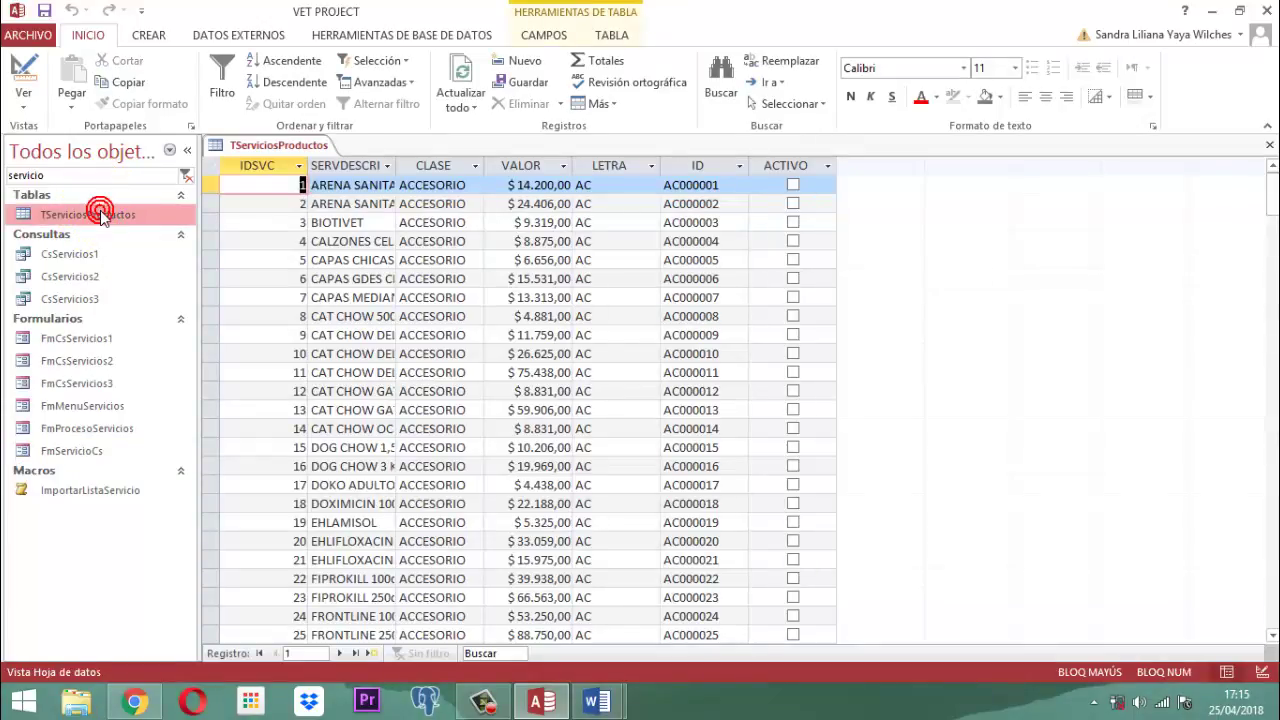
pyautogui.hotkey('ctrl', 'End')
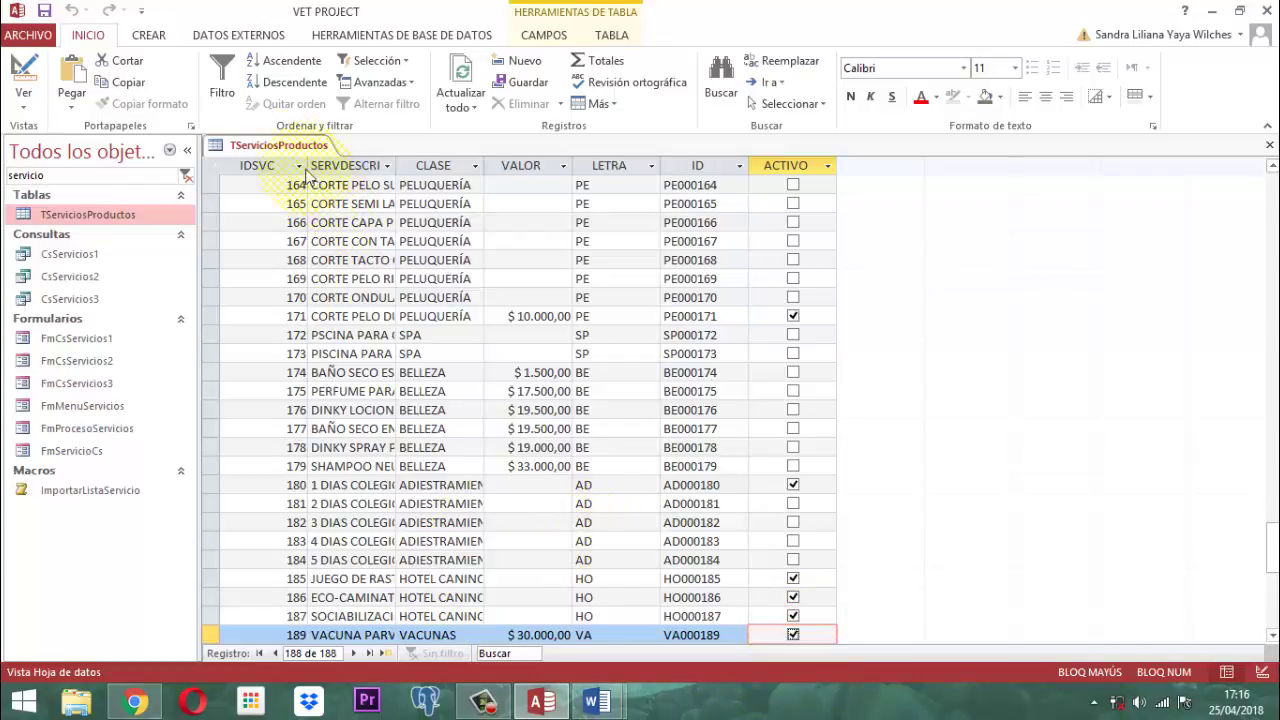
pyautogui.rightClick(279, 141)
pyautogui.click(305, 196)
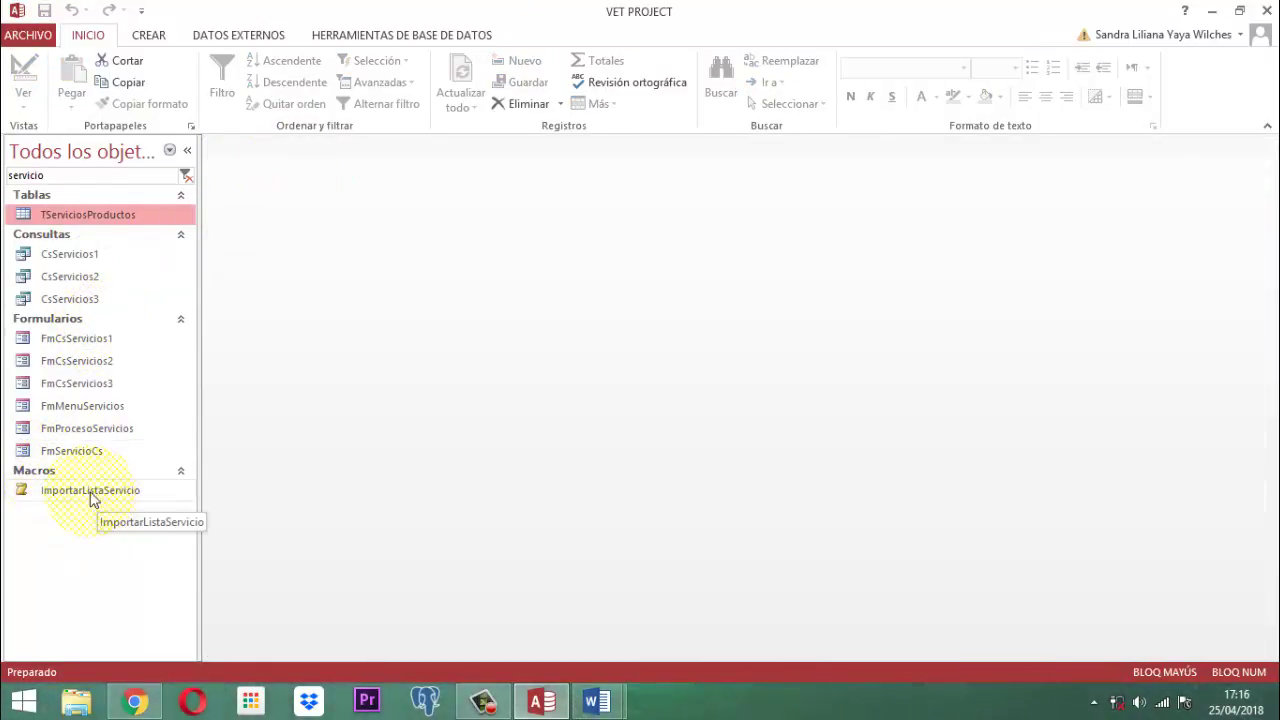
# Step: Open the CONSULTA service list from the FmMenuServicios form and look through it for the VACUNA PARVOVIROSIS 1 DOSIS record
pyautogui.doubleClick(67, 410)
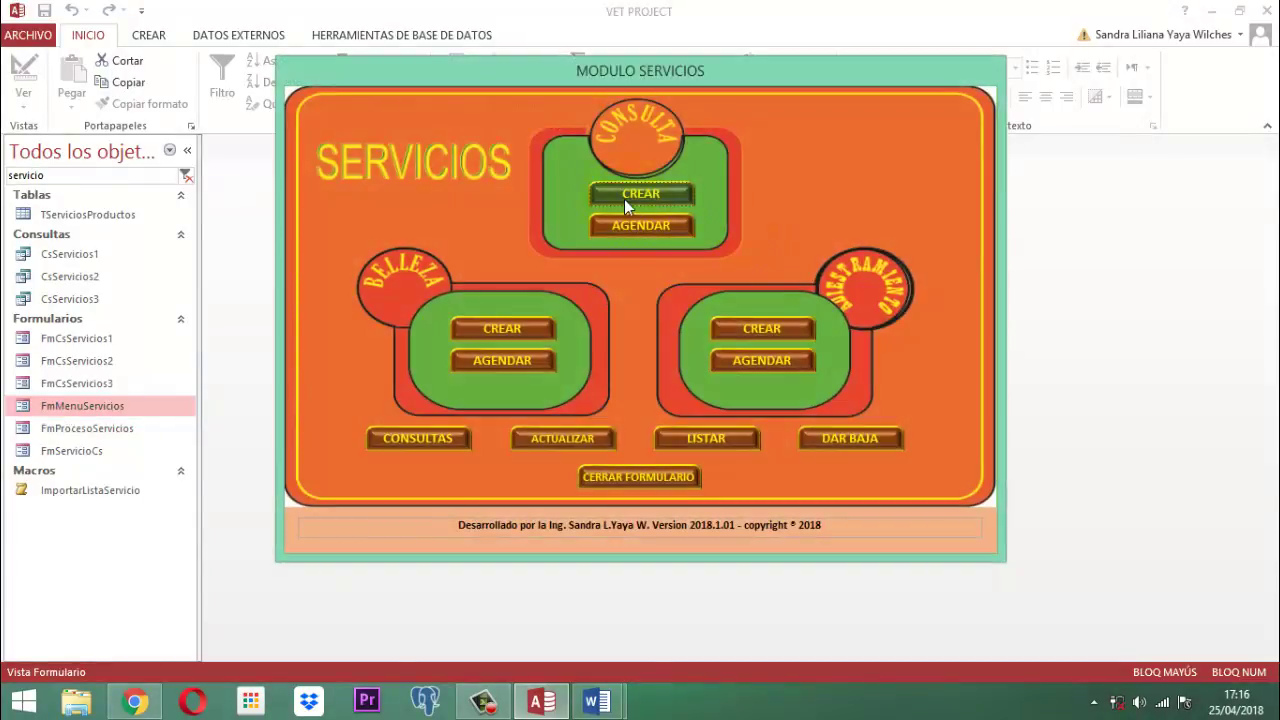
pyautogui.click(624, 199)
pyautogui.scroll(-4, 711, 298)
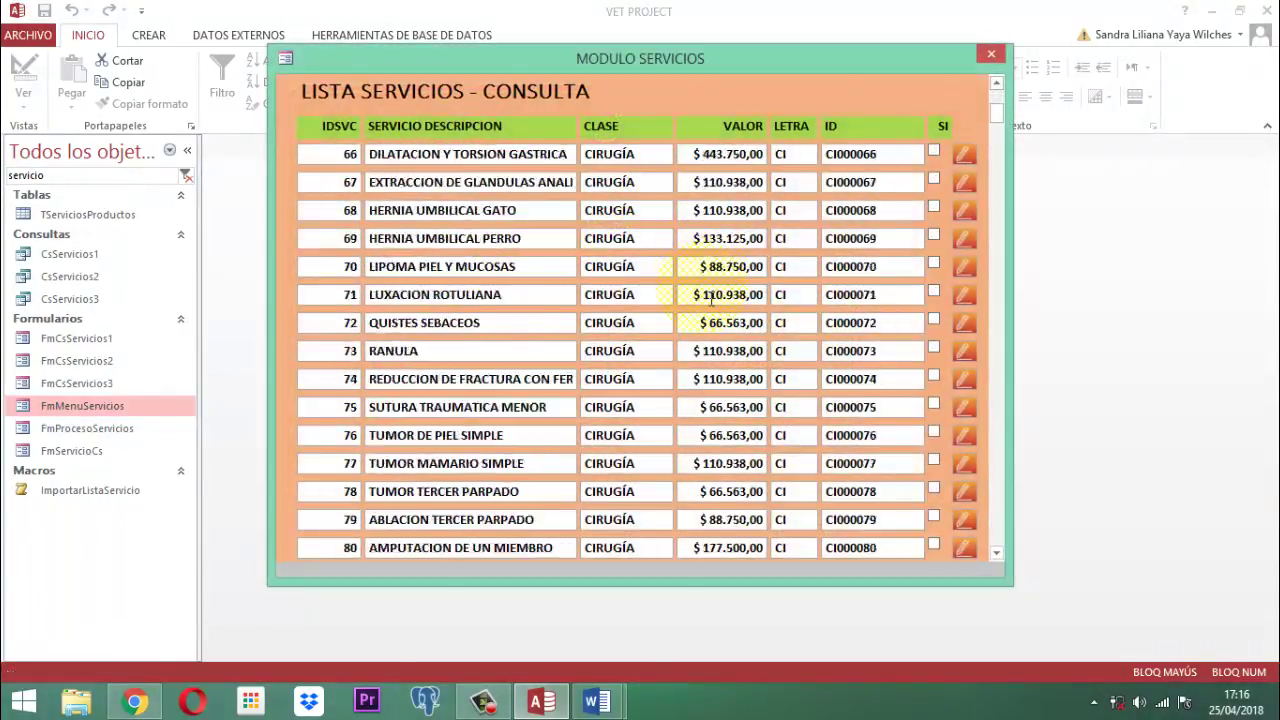
pyautogui.scroll(-11, 711, 298)
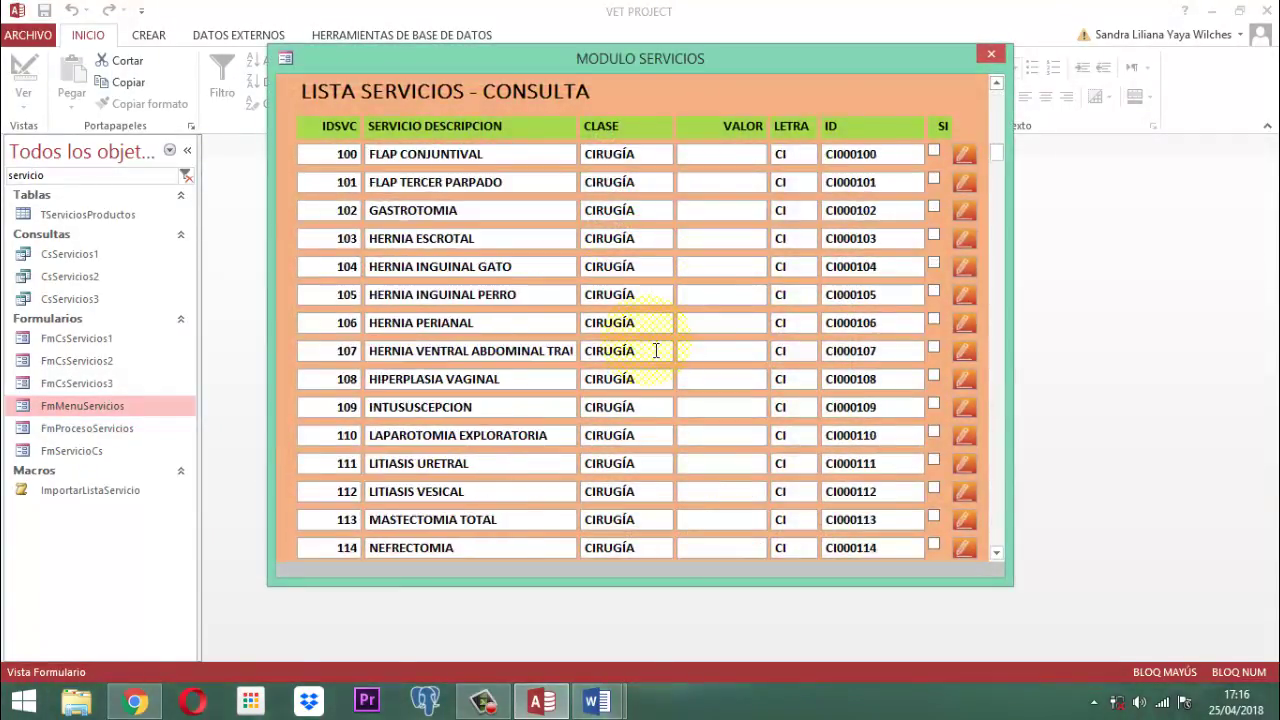
pyautogui.scroll(-10, 656, 350)
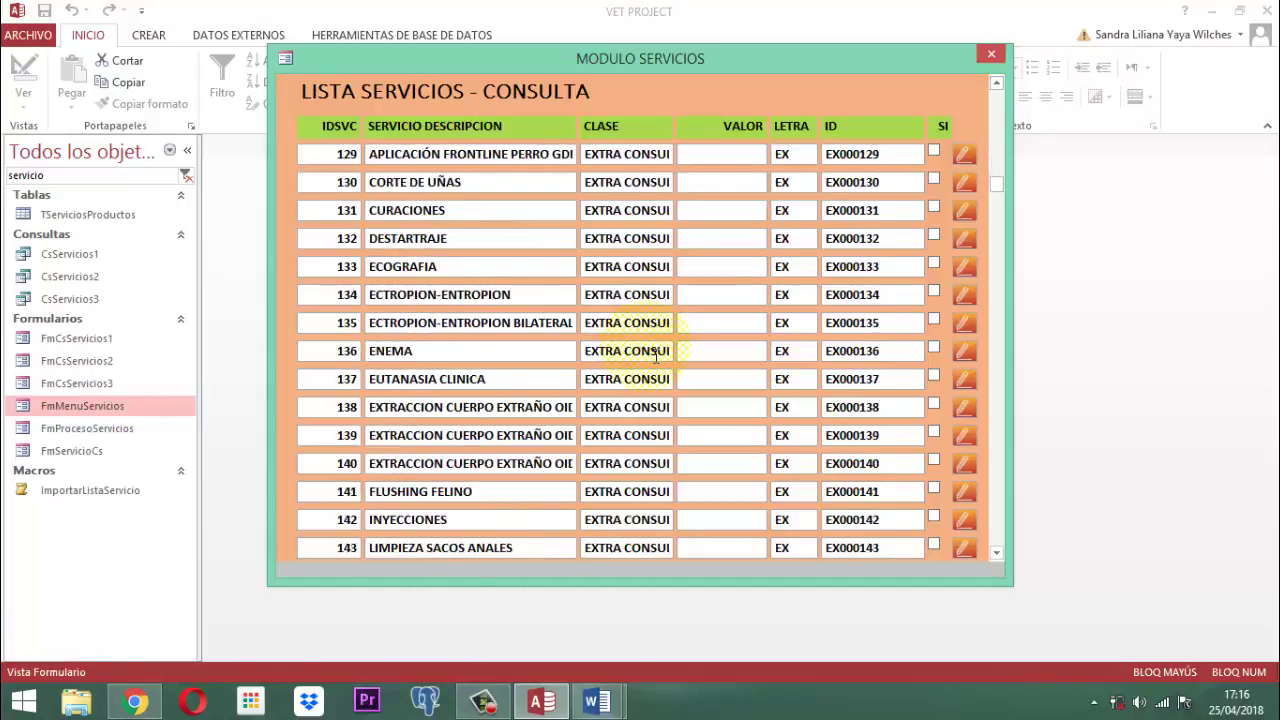
pyautogui.scroll(-8, 656, 355)
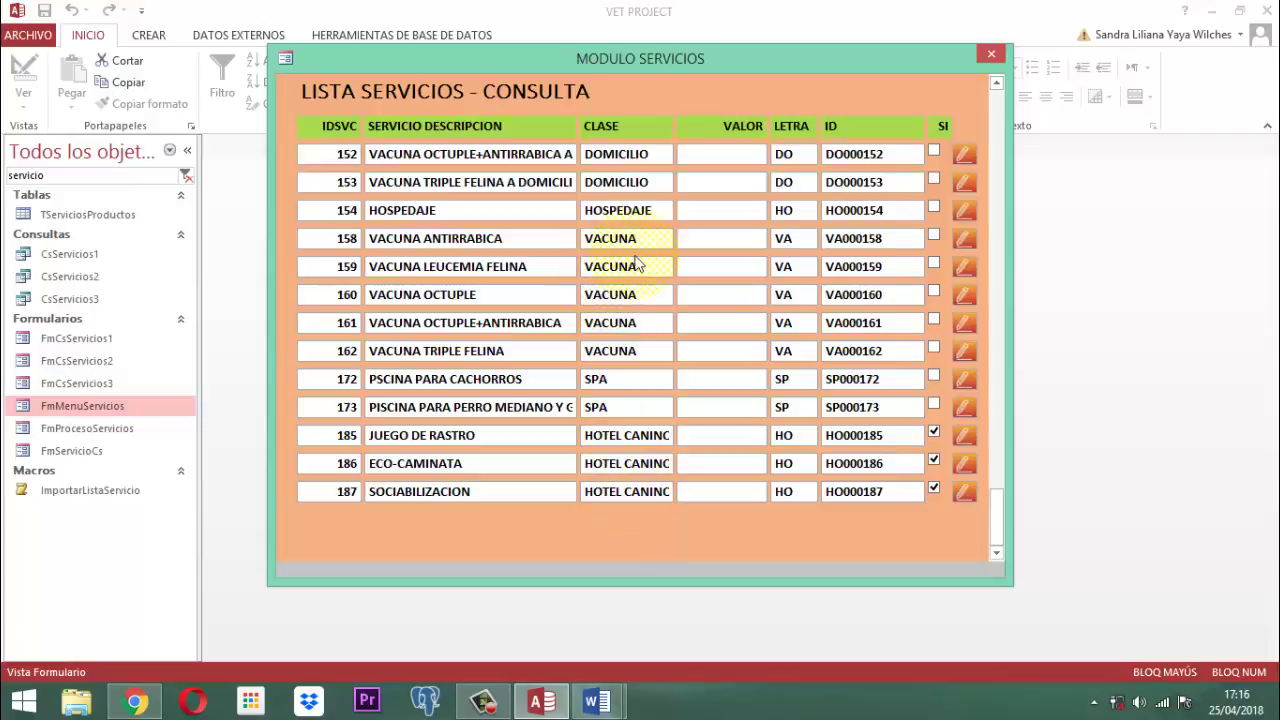
pyautogui.scroll(1, 645, 305)
pyautogui.scroll(-1, 635, 280)
pyautogui.scroll(5, 600, 455)
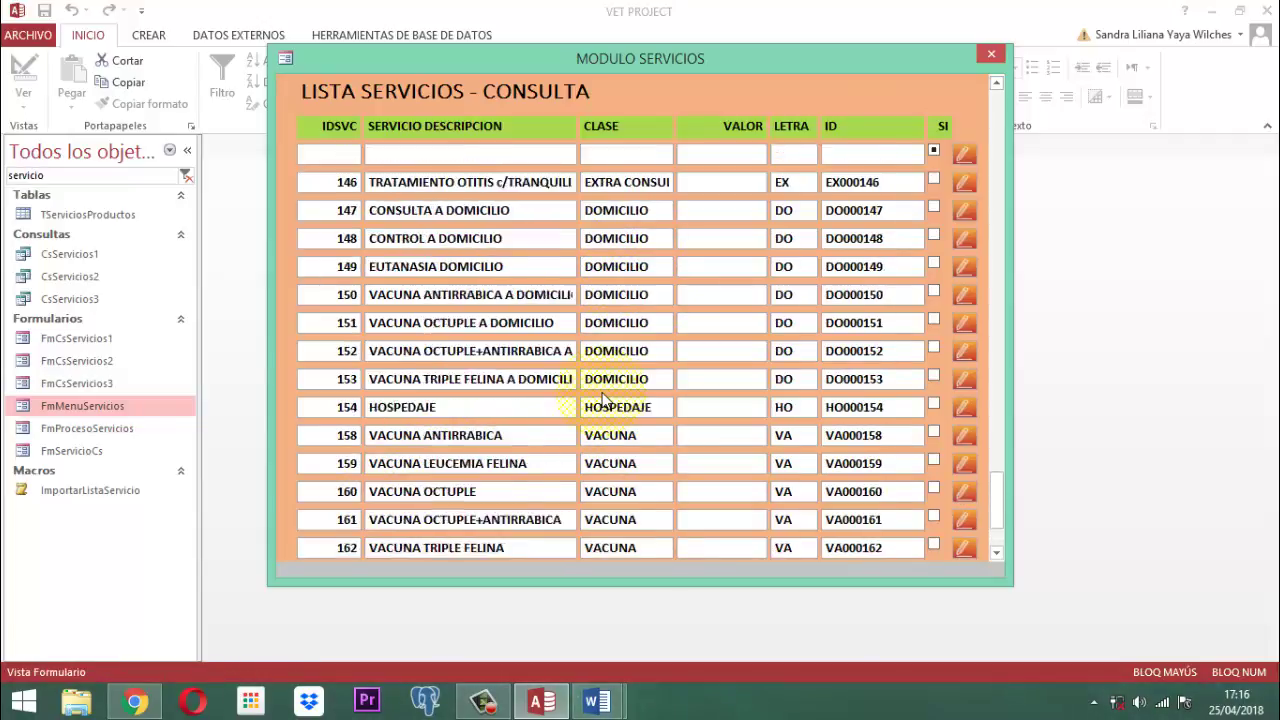
pyautogui.scroll(-2, 603, 398)
pyautogui.scroll(-1, 603, 398)
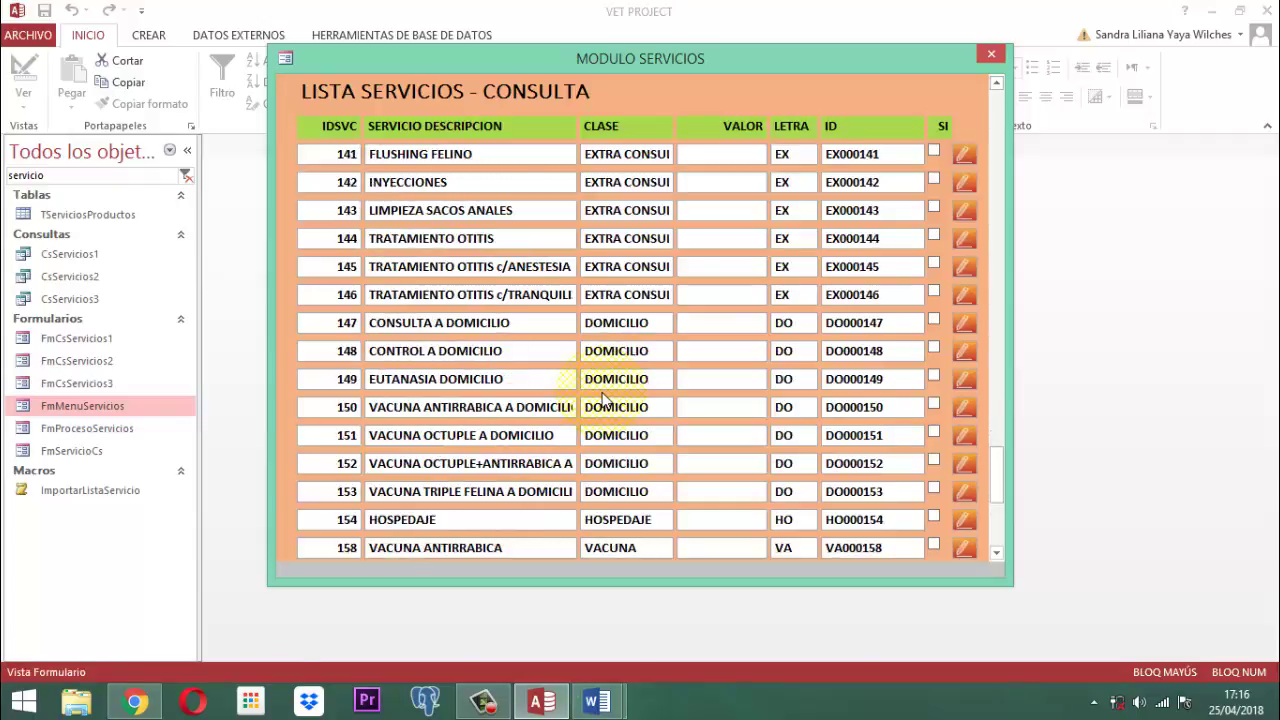
pyautogui.scroll(5, 603, 398)
pyautogui.scroll(13, 603, 398)
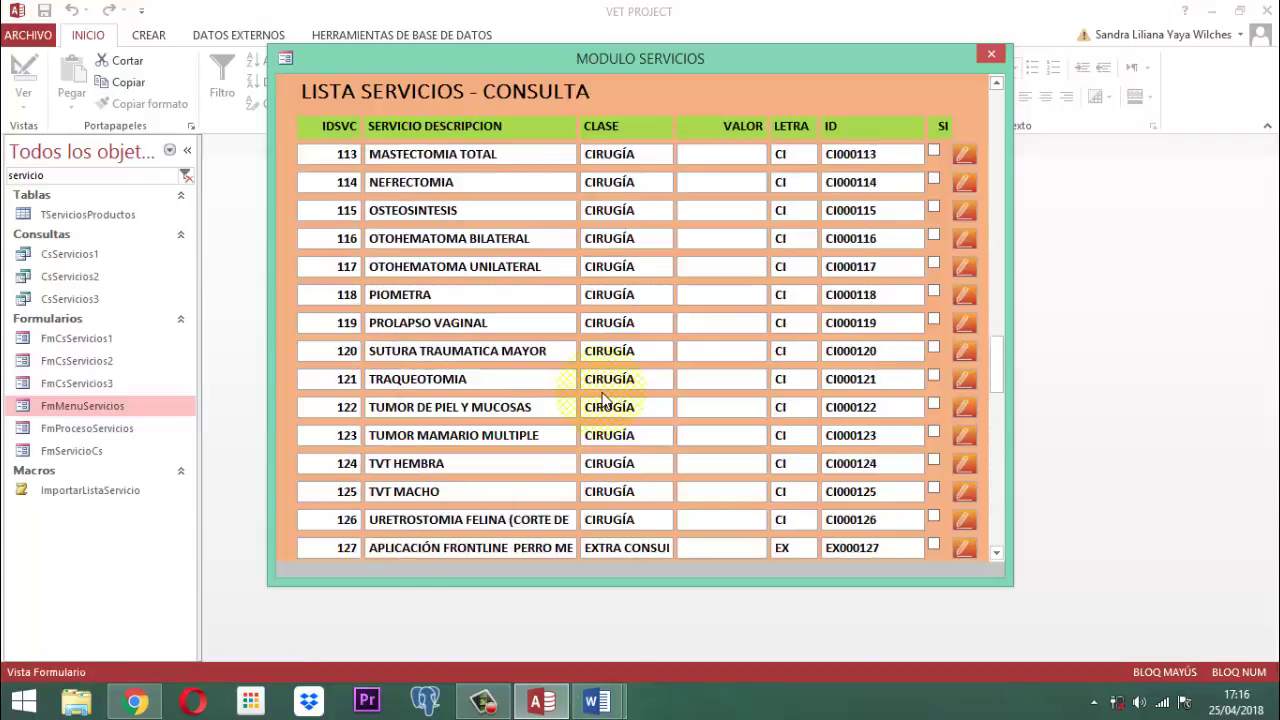
pyautogui.scroll(10, 603, 398)
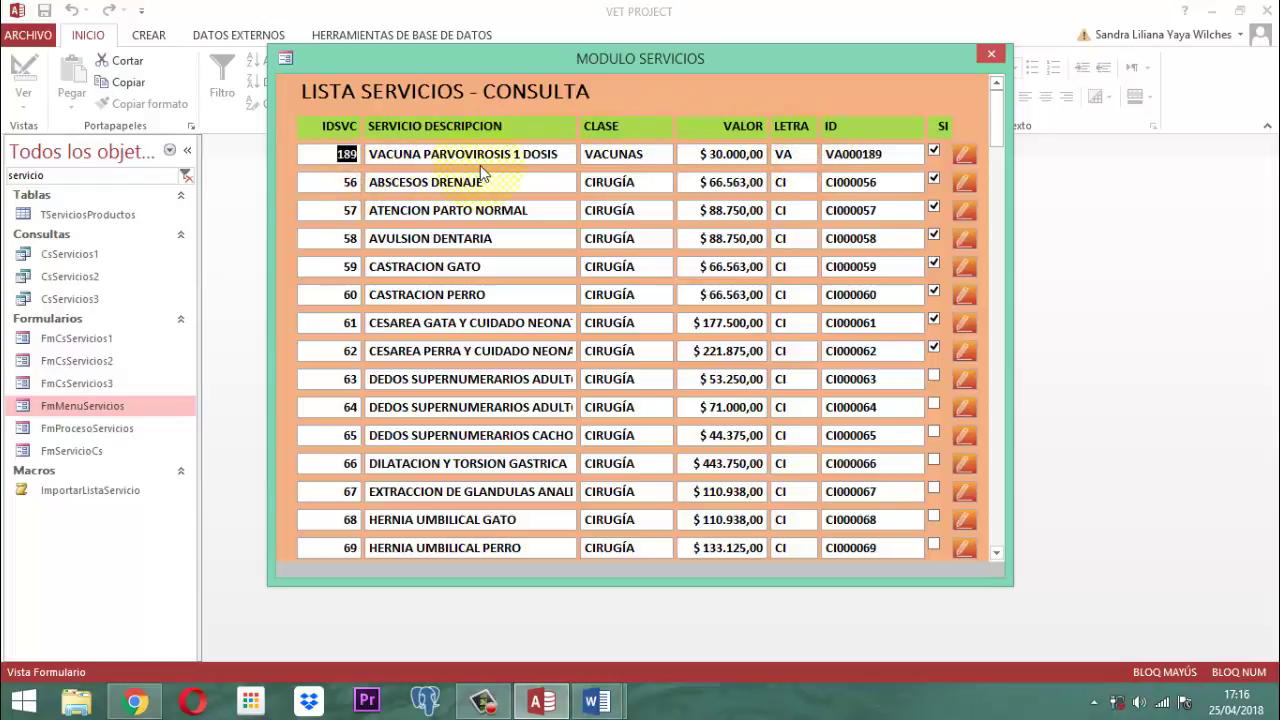
# Step: Sort the service list by CLASE from A to Z and look through the resulting order
pyautogui.rightClick(652, 158)
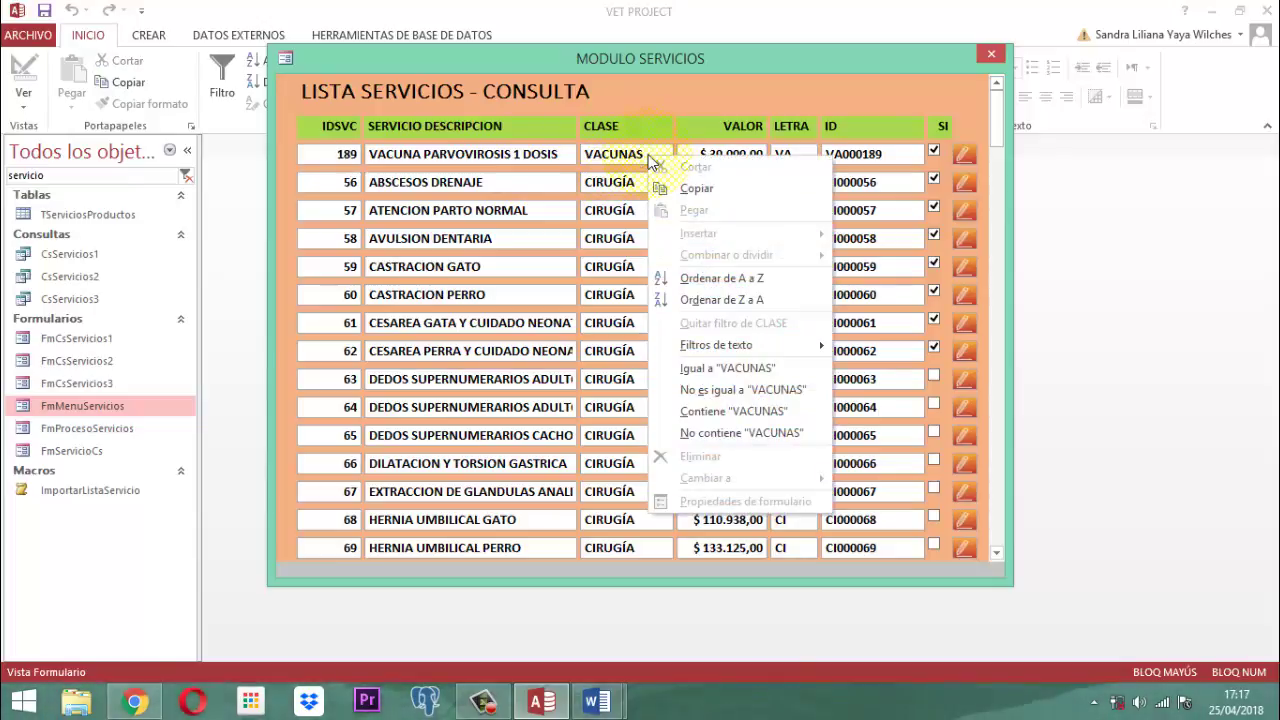
pyautogui.click(745, 282)
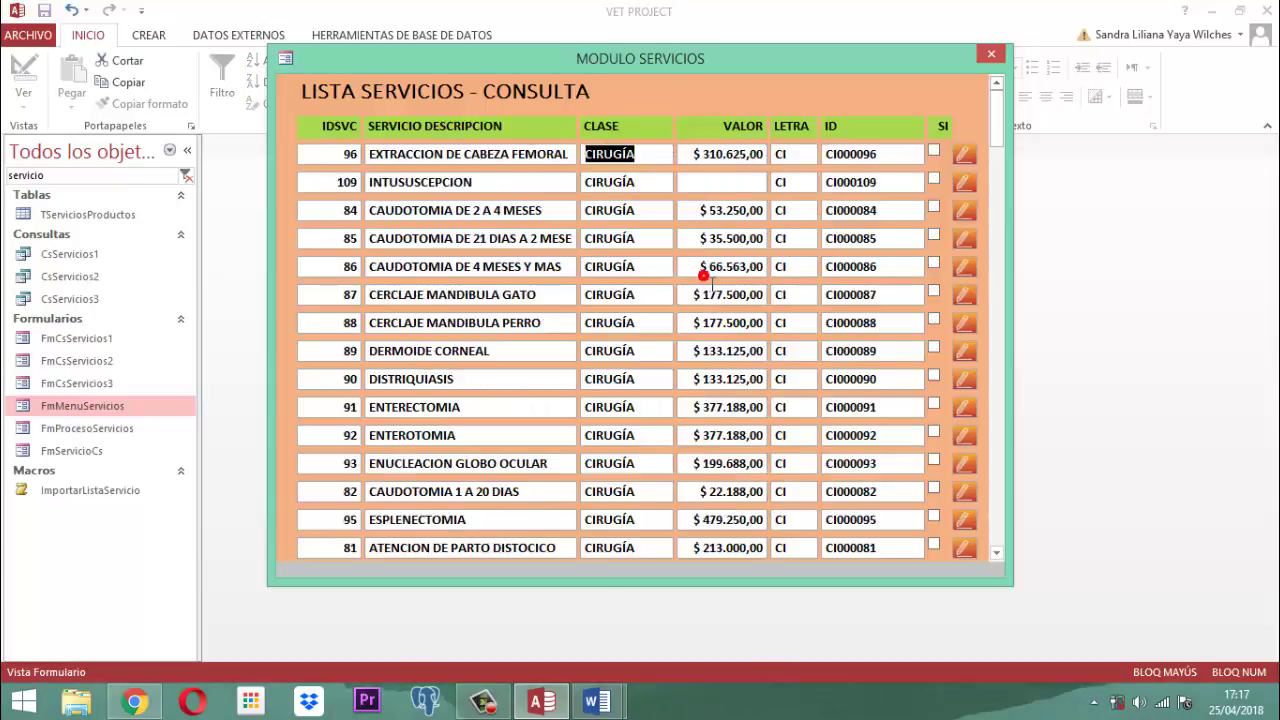
pyautogui.scroll(-4, 622, 212)
pyautogui.scroll(5, 622, 215)
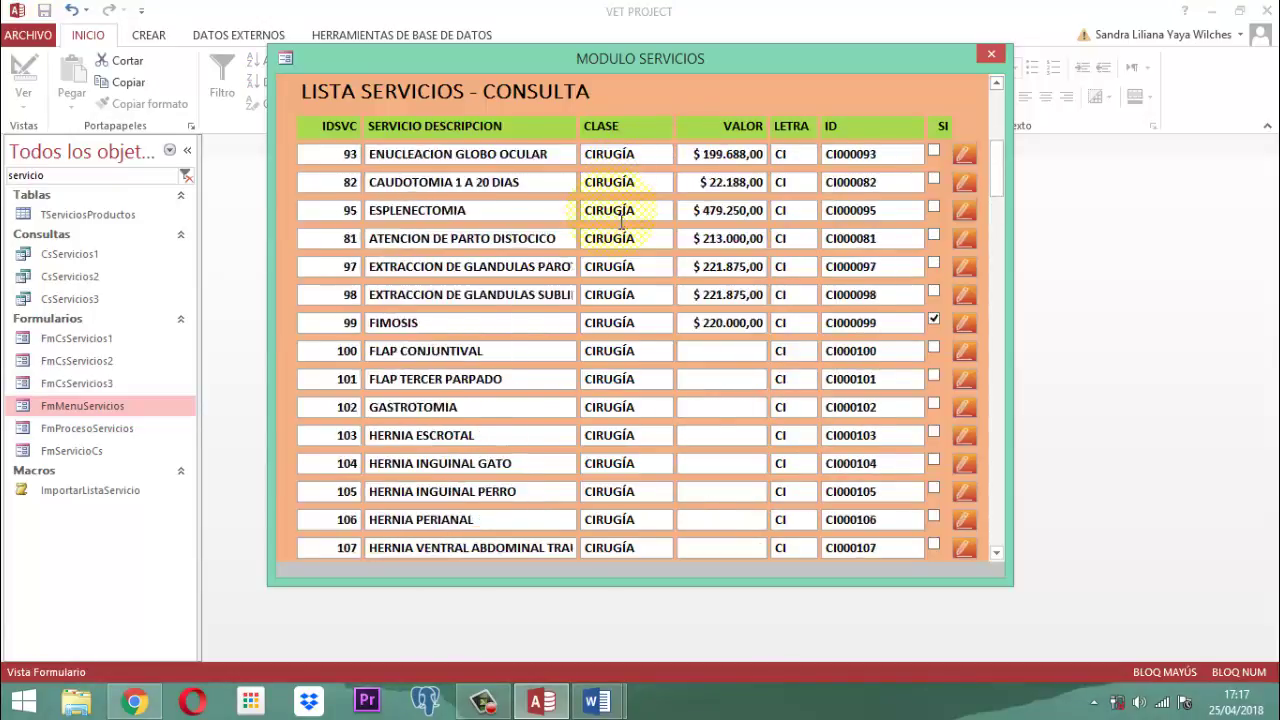
pyautogui.scroll(-7, 621, 225)
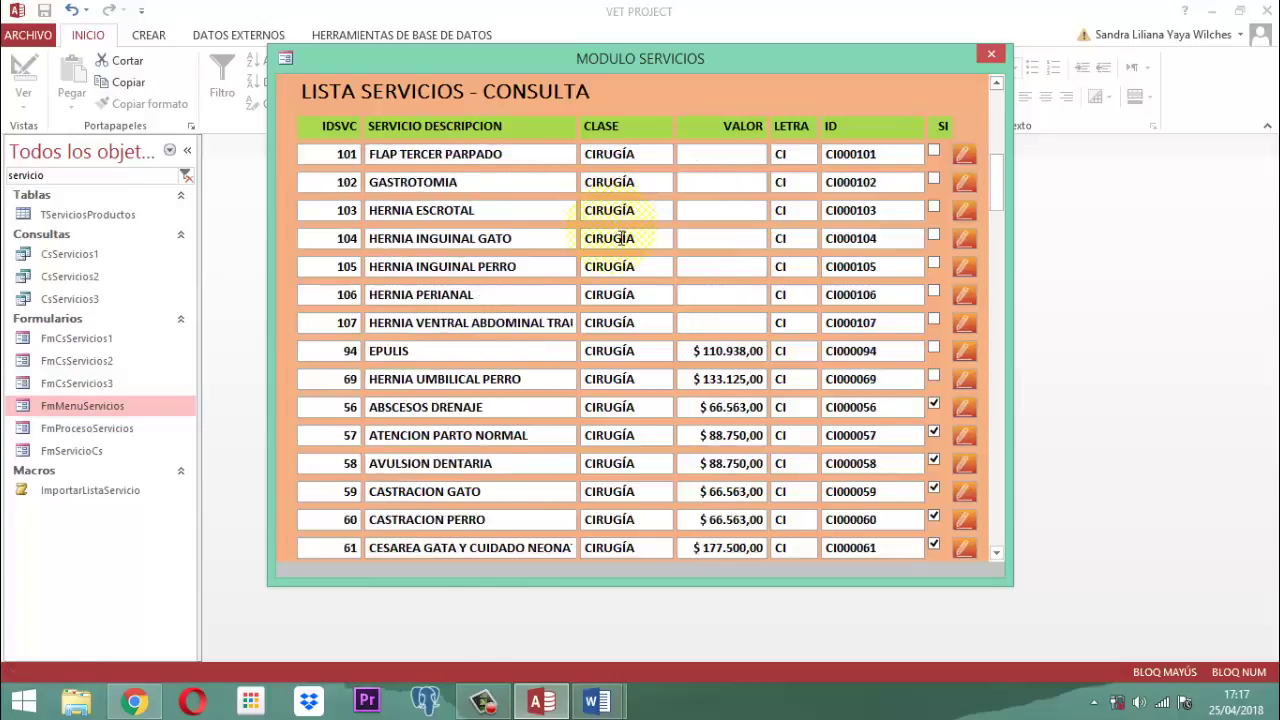
pyautogui.scroll(6, 618, 240)
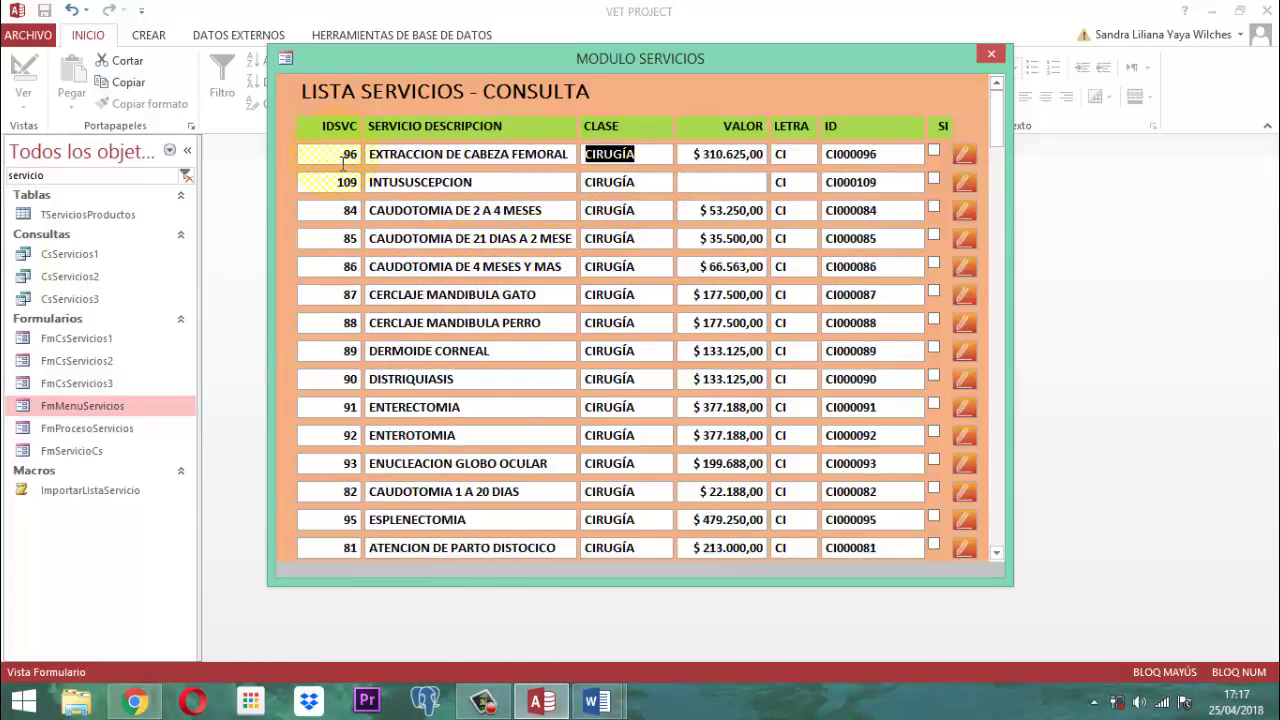
# Step: Sort the service list by IDSVC from smallest to largest and go to its last records
pyautogui.rightClick(340, 160)
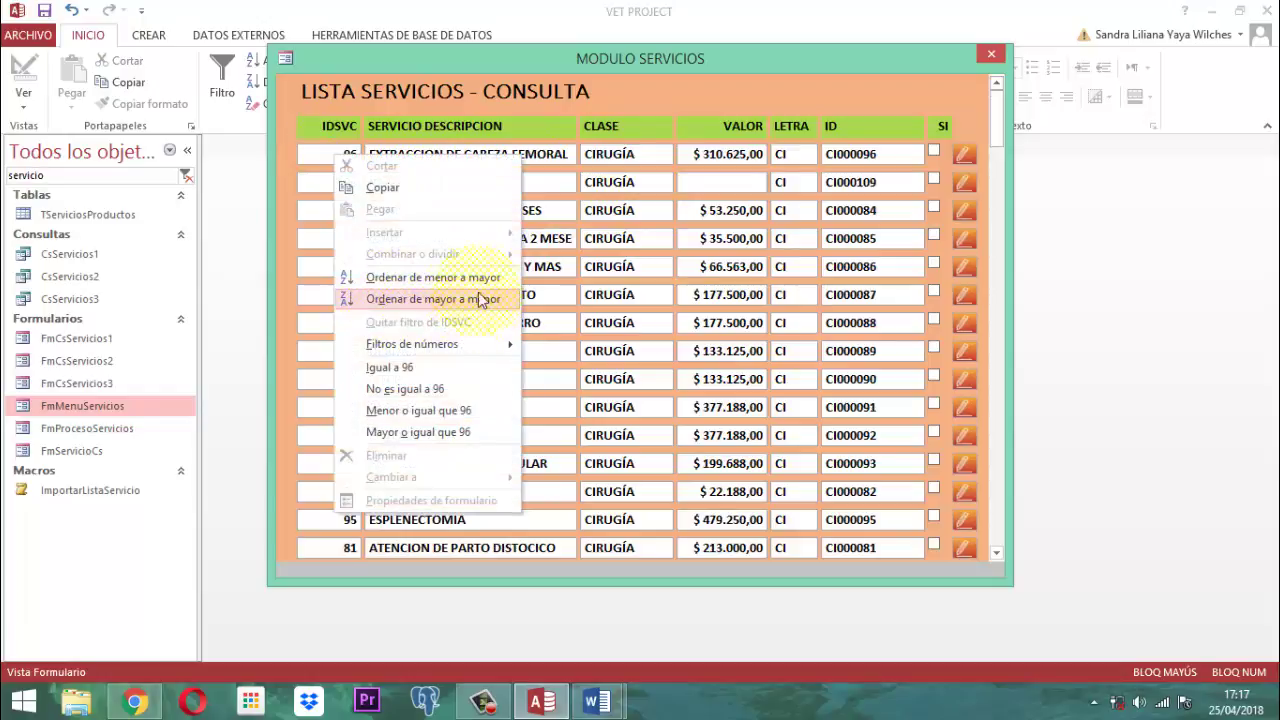
pyautogui.click(443, 278)
pyautogui.scroll(-8, 729, 257)
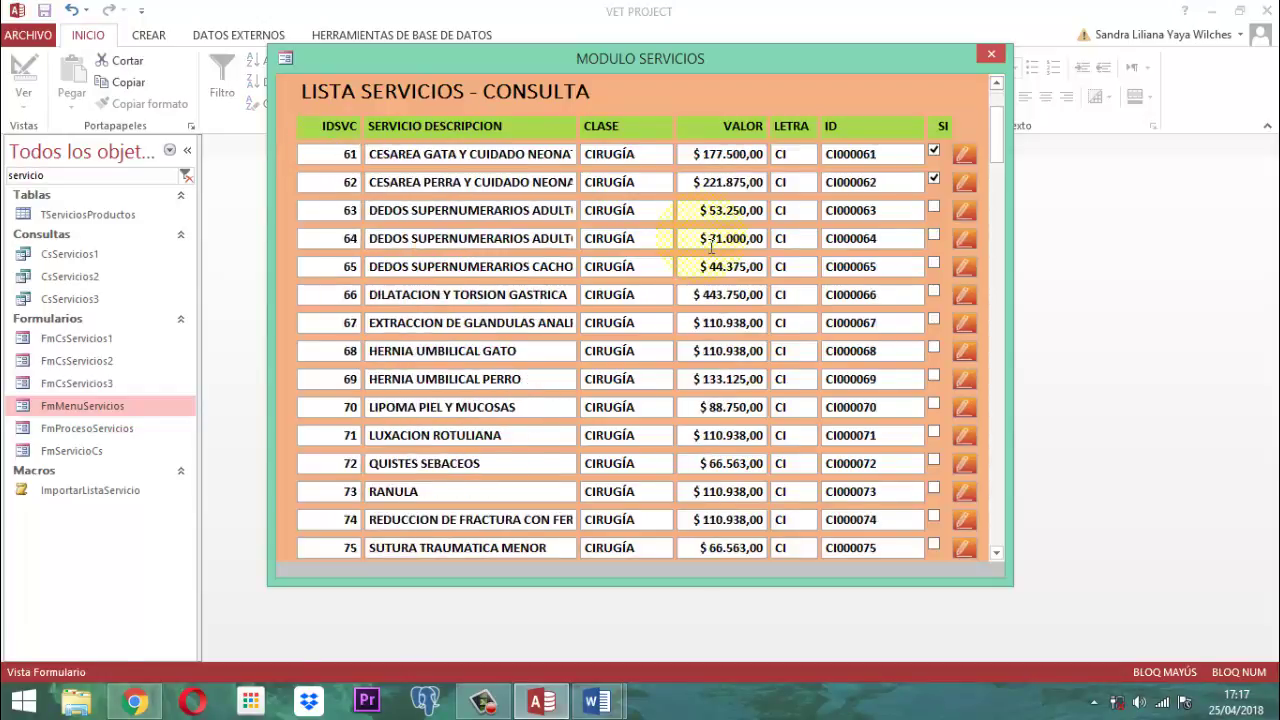
pyautogui.scroll(-14, 729, 257)
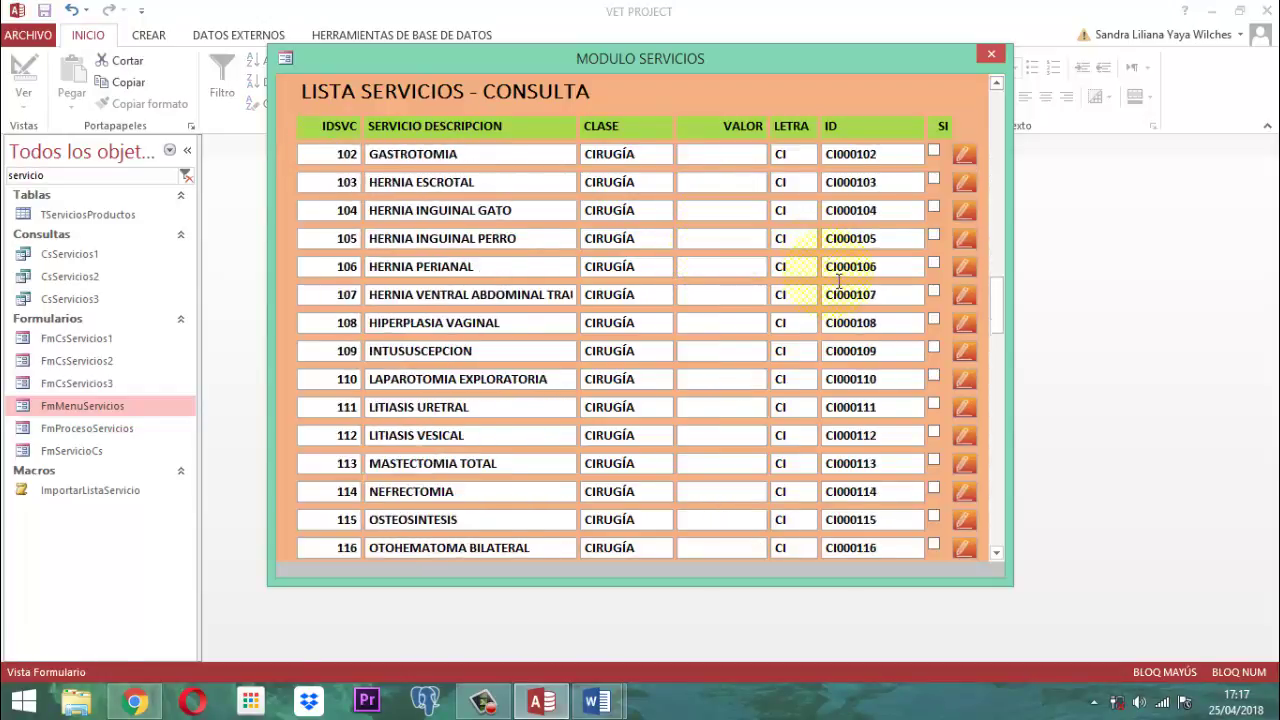
pyautogui.scroll(-9, 841, 281)
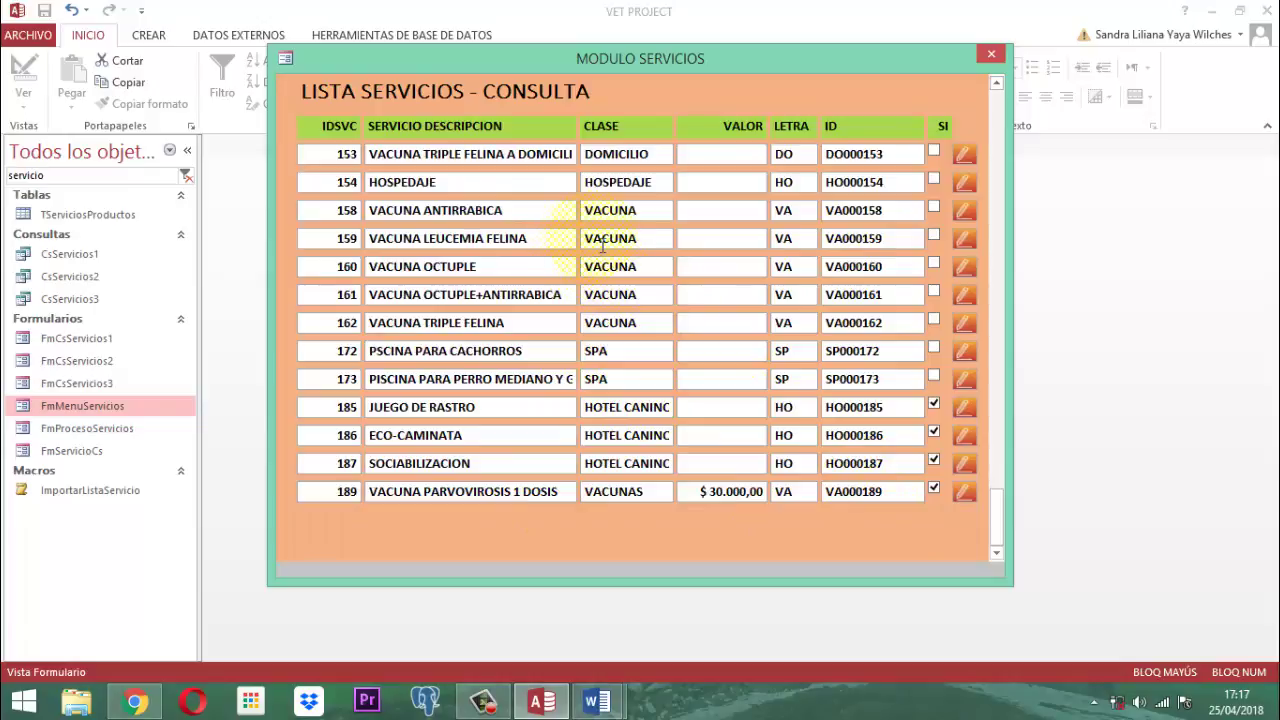
# Step: Change the CLASE of the VACUNA PARVOVIROSIS 1 DOSIS record to VACUNA and close the service list
pyautogui.click(659, 491)
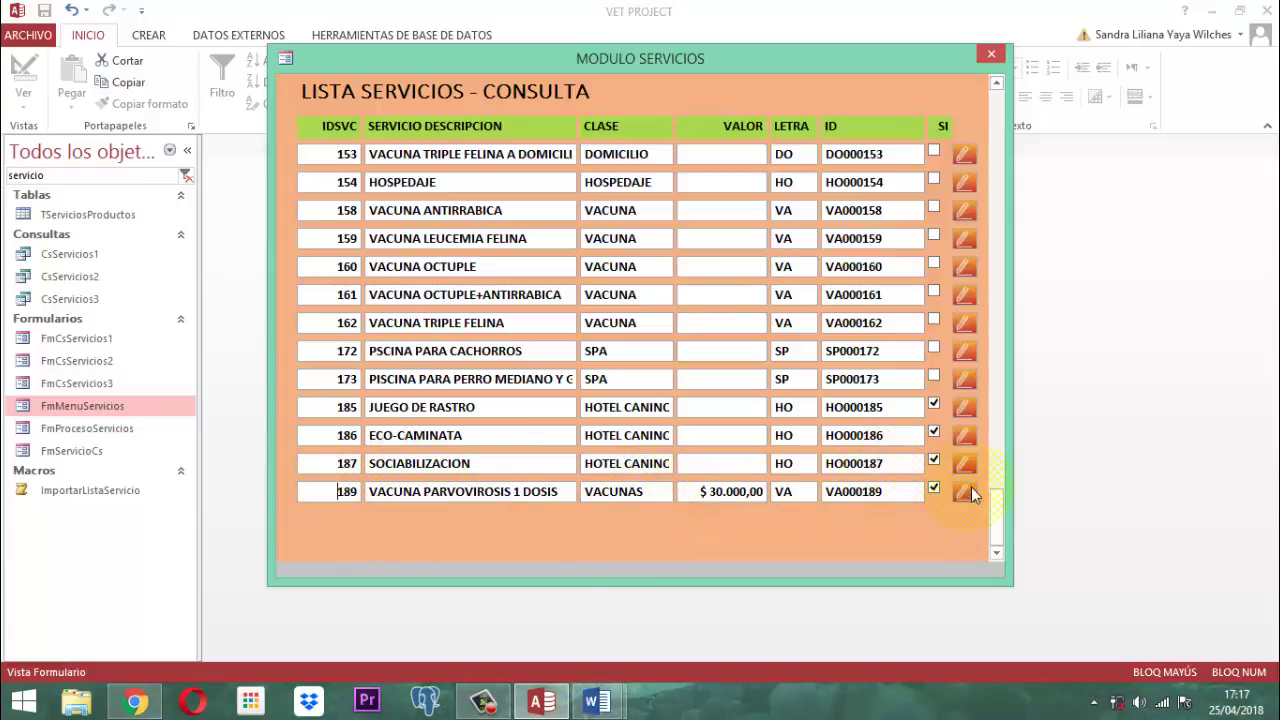
pyautogui.click(651, 498)
pyautogui.press('BackSpace')
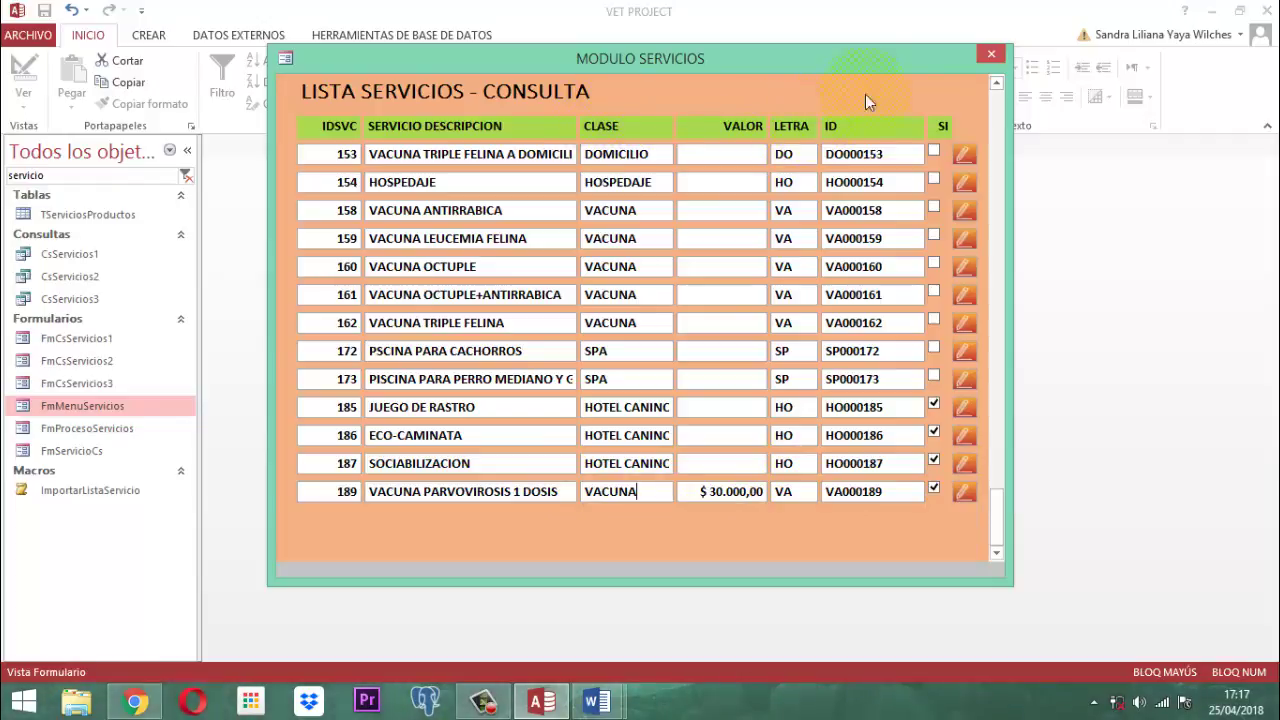
pyautogui.click(990, 56)
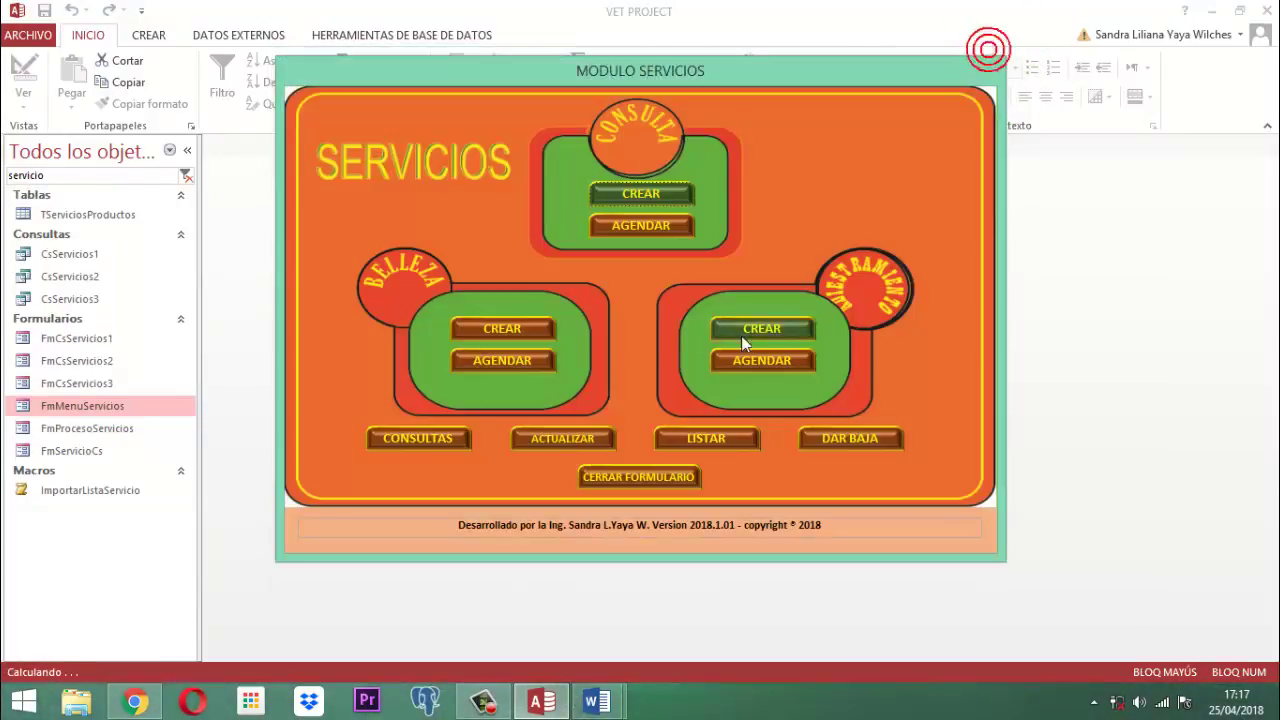
# Step: Reopen the CONSULTA service list from the menu and check the class of the VACUNA PARVOVIROSIS 1 DOSIS record
pyautogui.click(642, 187)
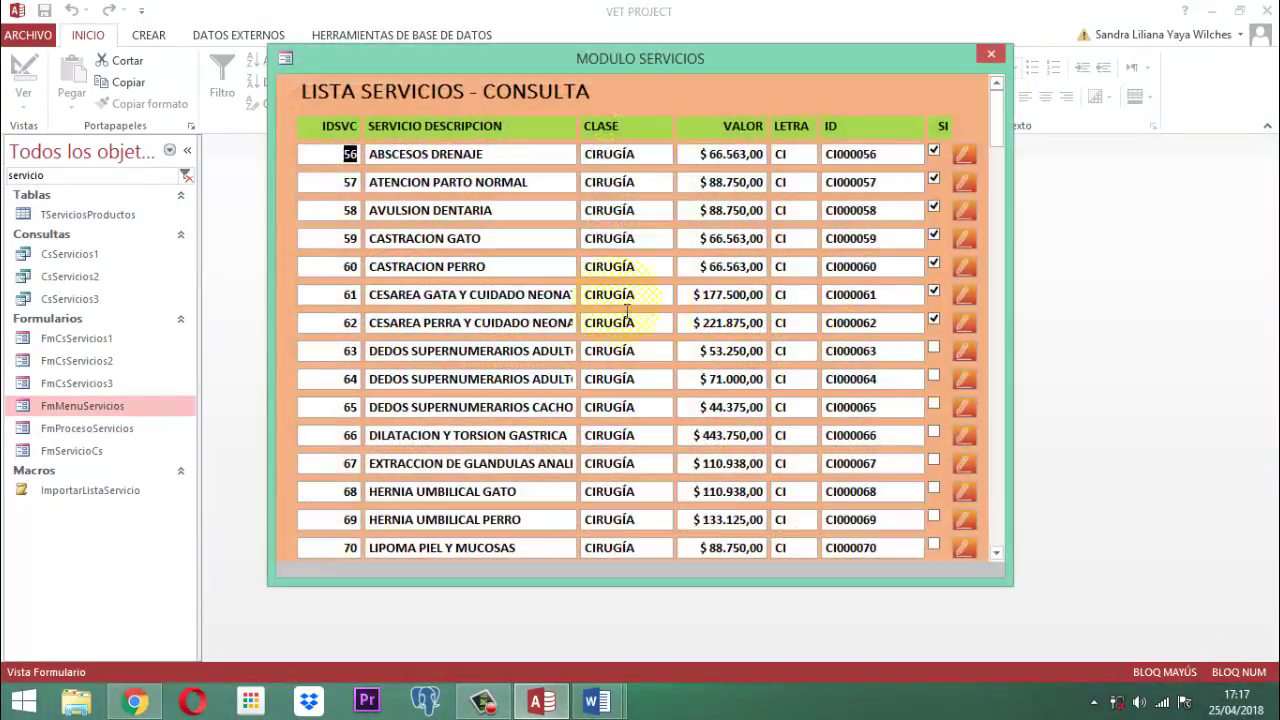
pyautogui.scroll(-13, 650, 300)
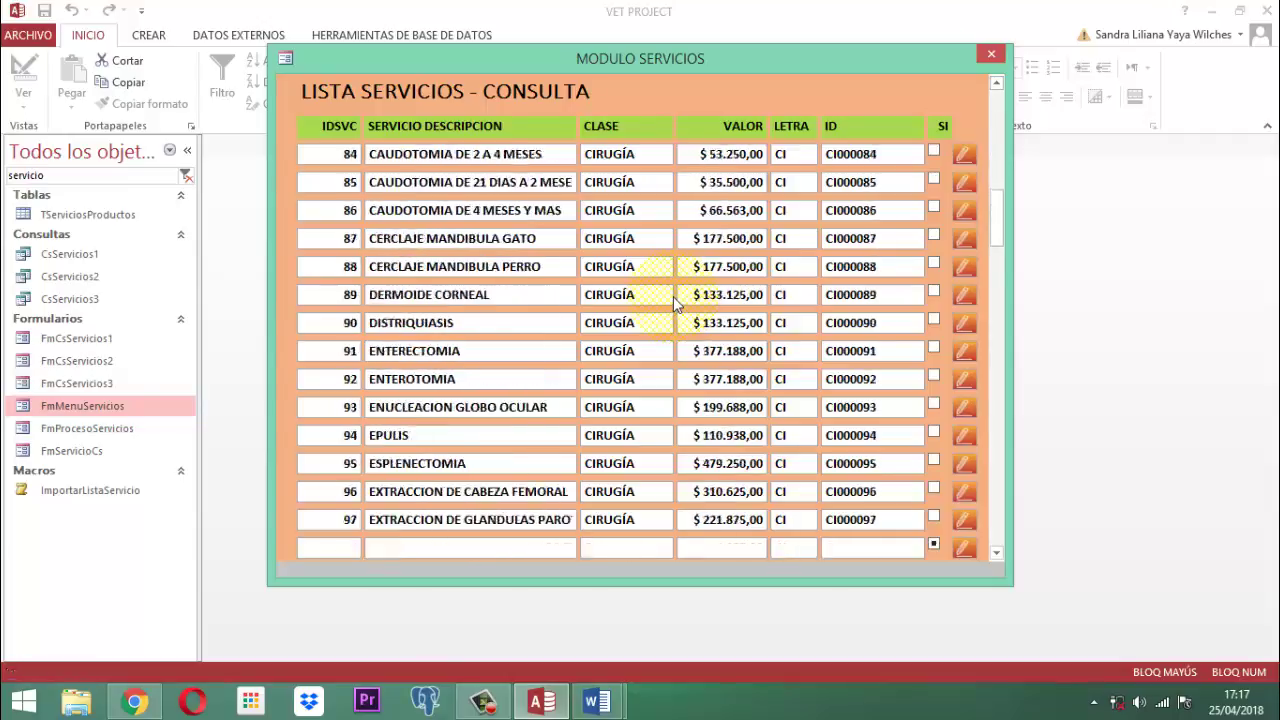
pyautogui.scroll(-15, 675, 303)
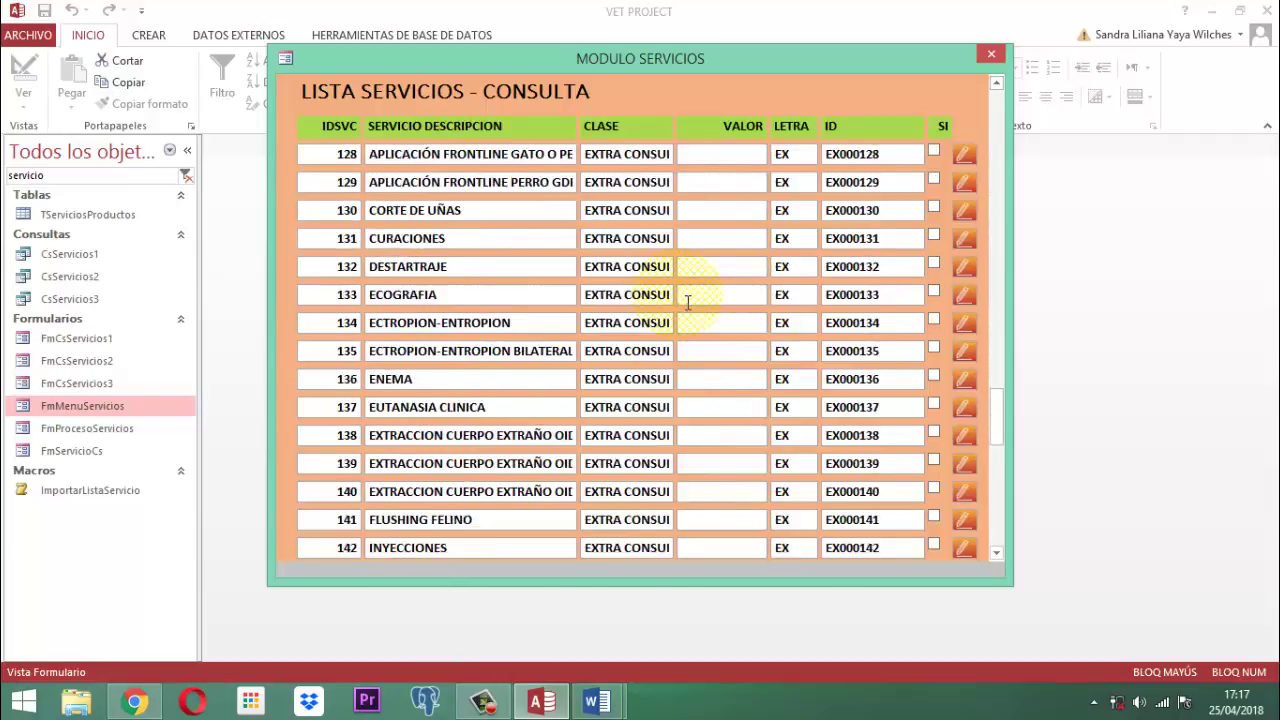
pyautogui.scroll(-5, 690, 305)
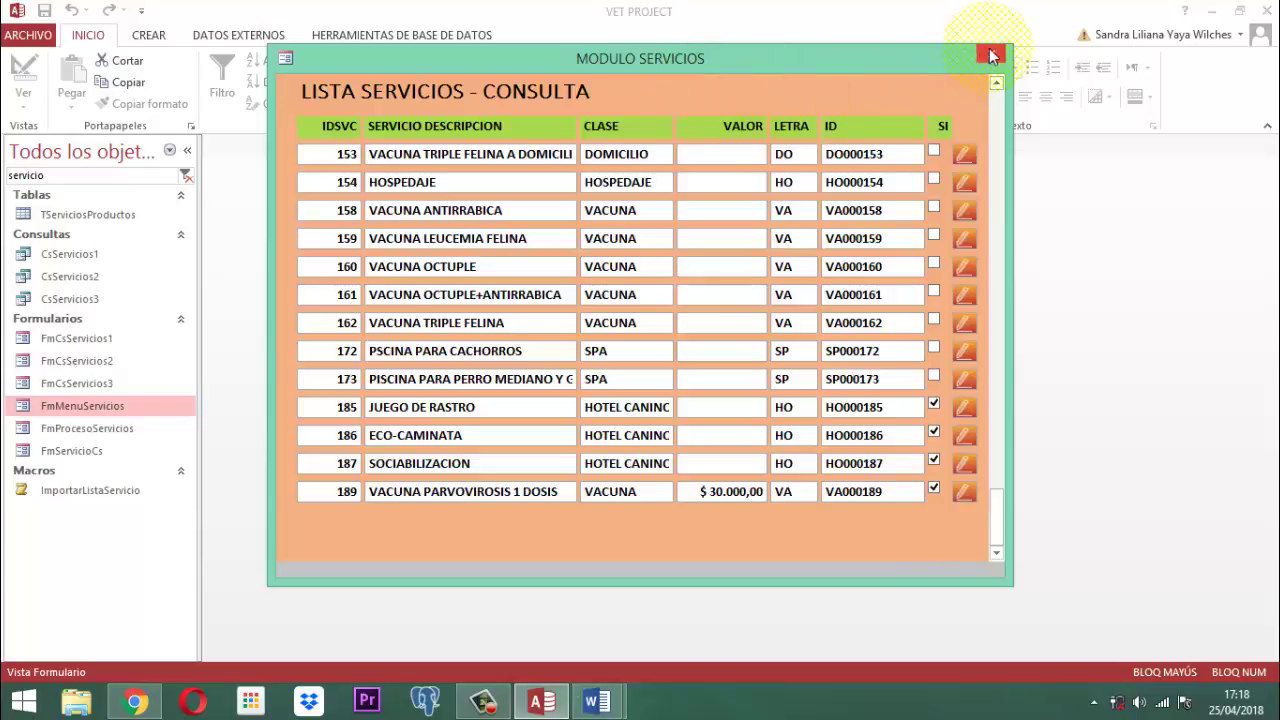
# Step: Switch the CONSULTA service list form to design view and close the SERVICIOS menu form
pyautogui.rightClick(665, 62)
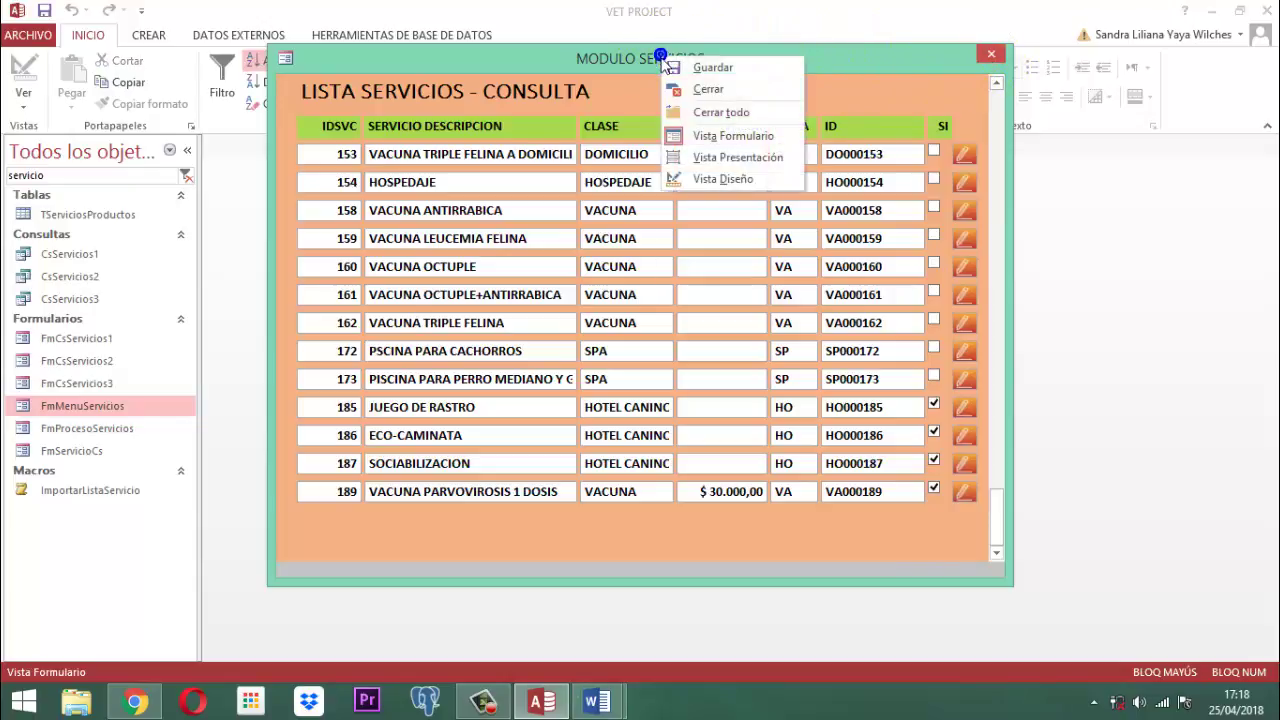
pyautogui.click(714, 178)
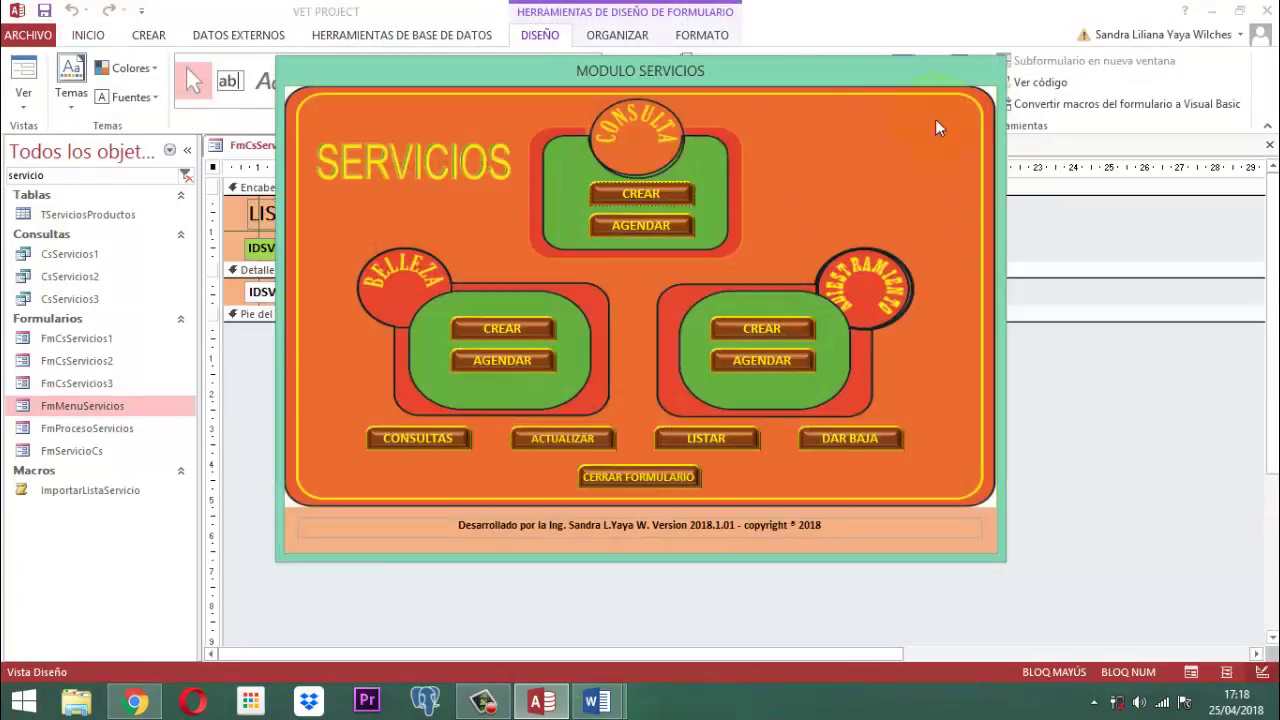
pyautogui.rightClick(746, 77)
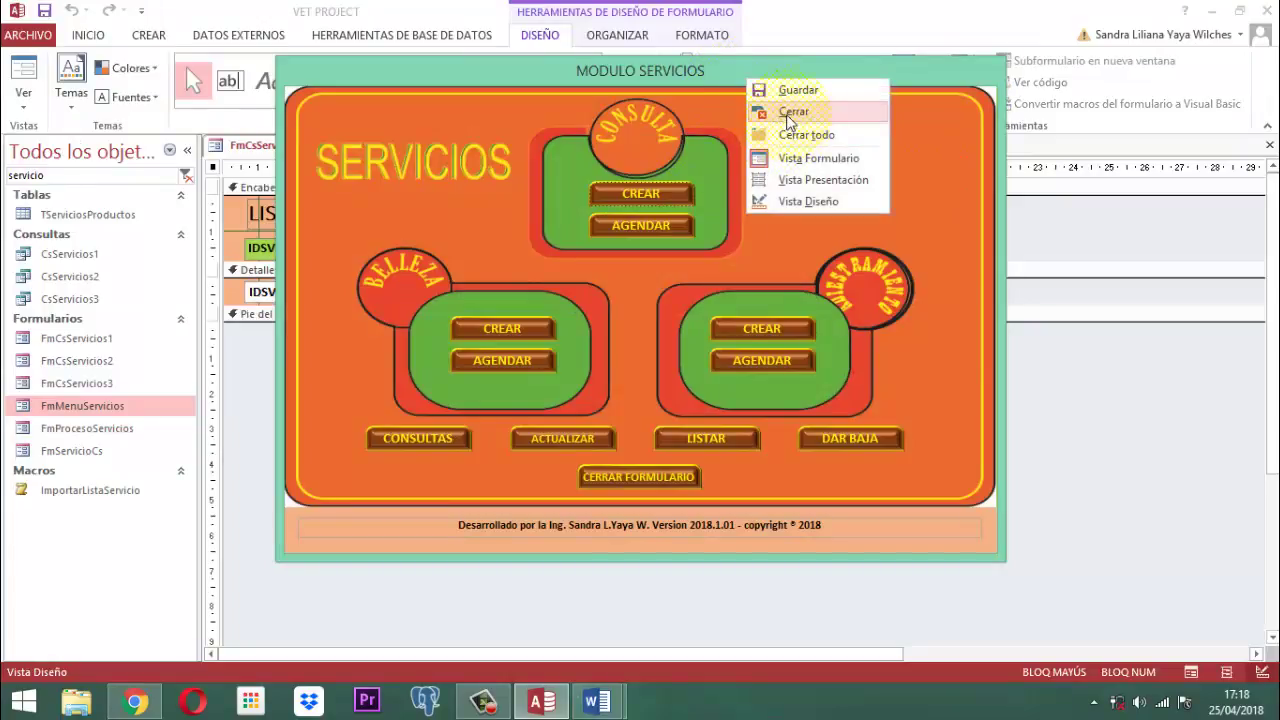
pyautogui.click(786, 111)
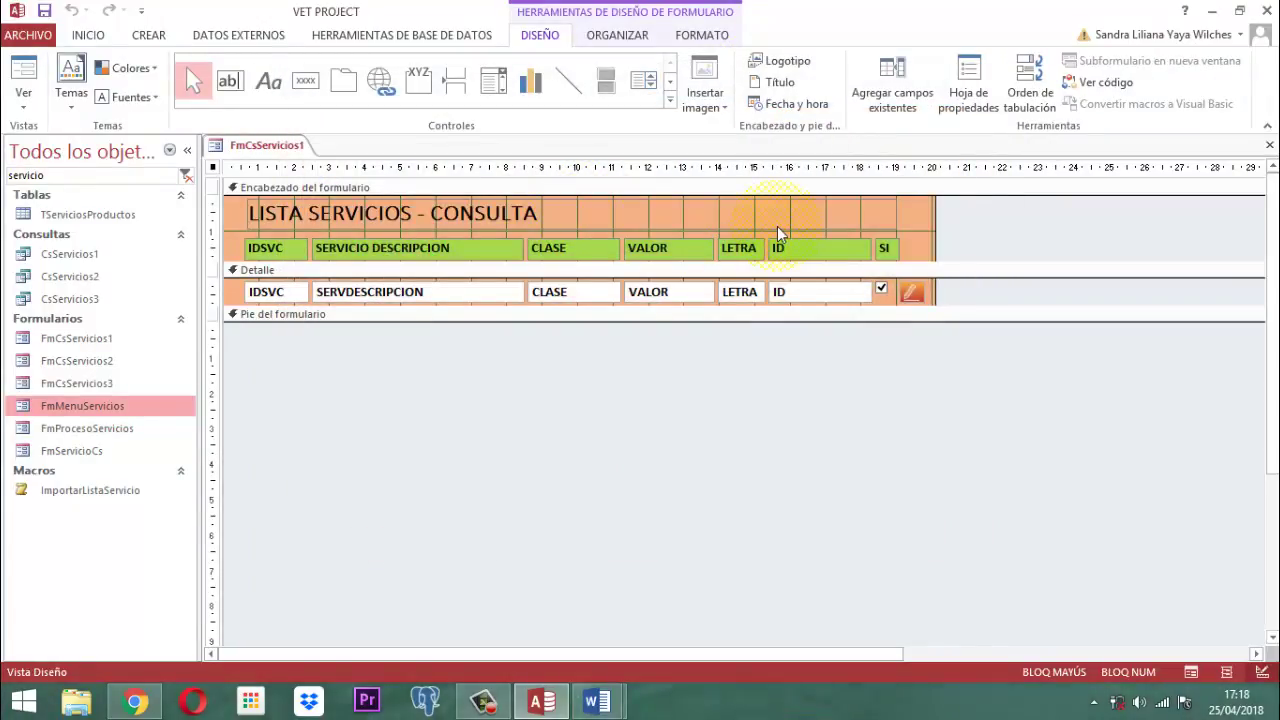
# Step: Narrow the LISTA SERVICIOS - CONSULTA title label so it ends at about 11 cm on the ruler
pyautogui.click(614, 222)
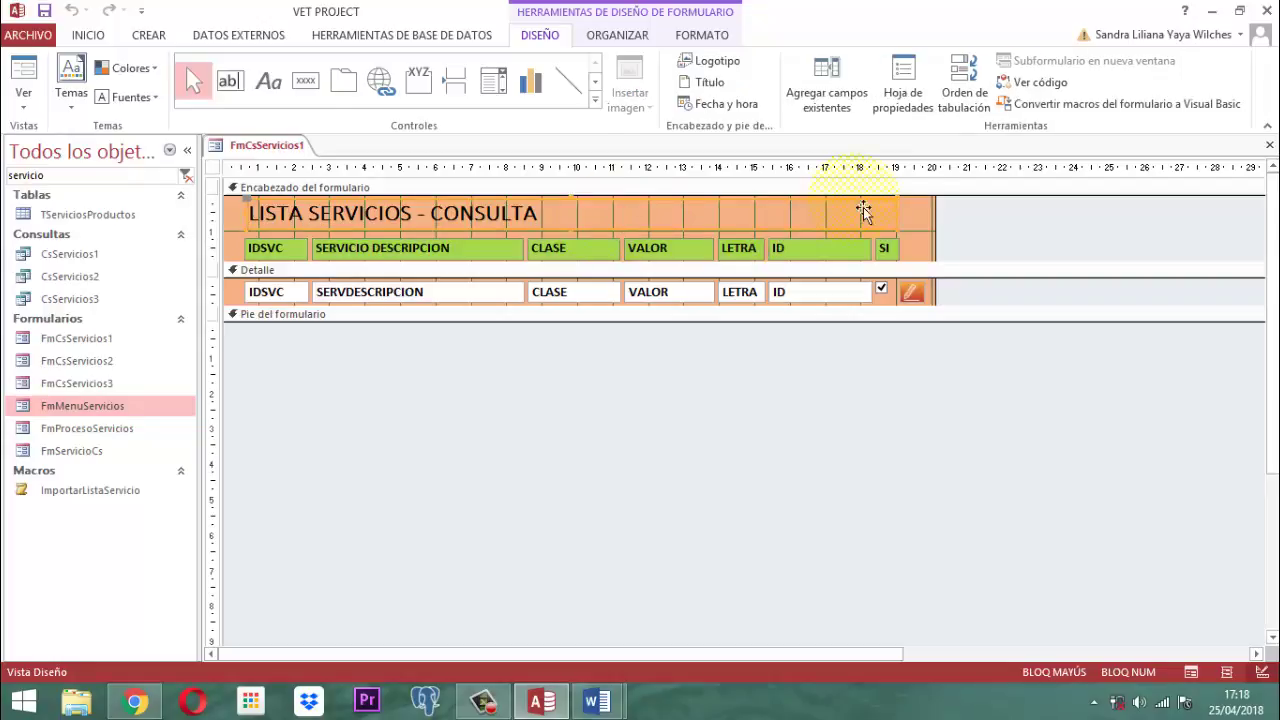
pyautogui.moveTo(911, 226); pyautogui.dragTo(626, 228)
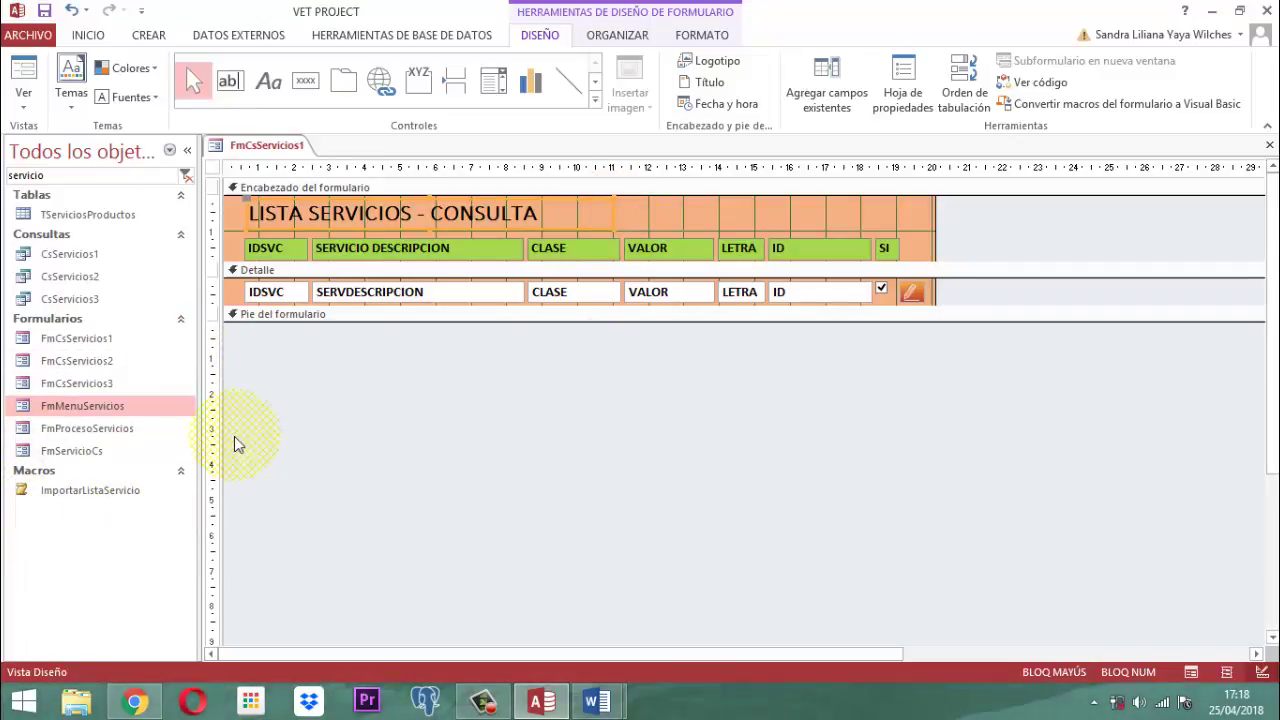
# Step: Copy the Cerrar Tarea button from the FmServicioCs form's design into the header of FmCsServicios1
pyautogui.rightClick(50, 455)
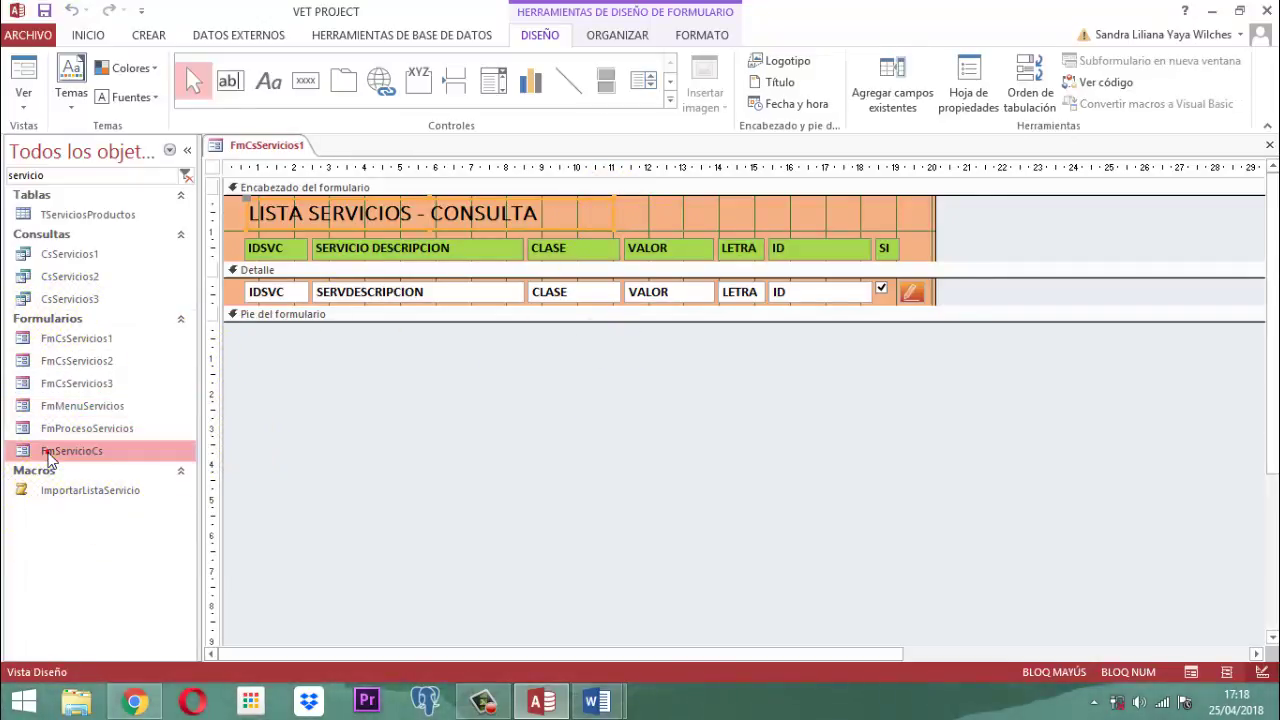
pyautogui.click(97, 256)
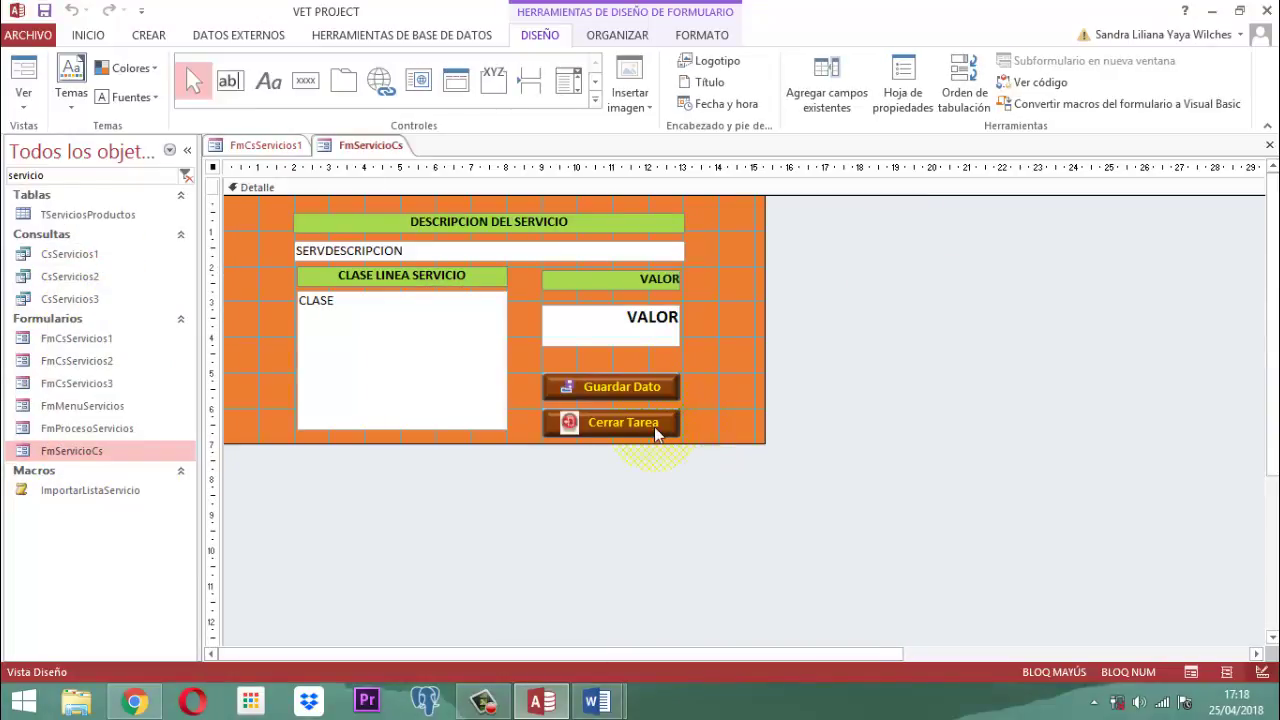
pyautogui.click(654, 426)
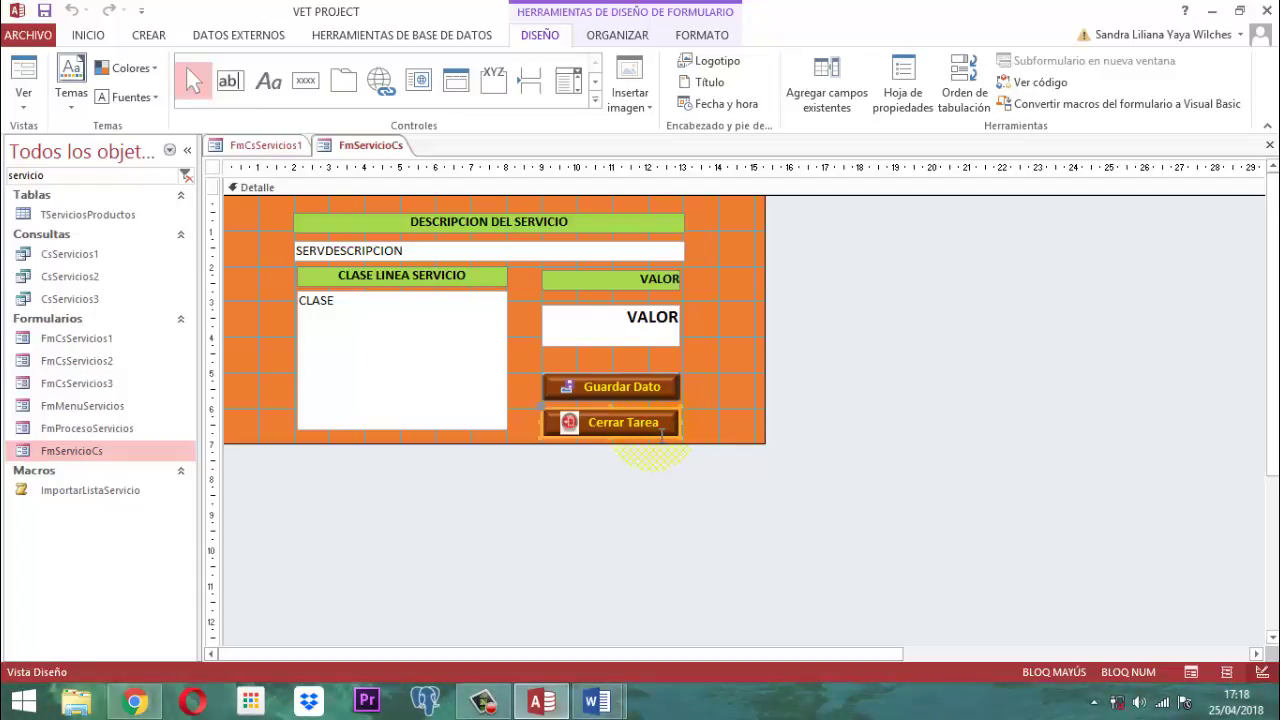
pyautogui.click(261, 145)
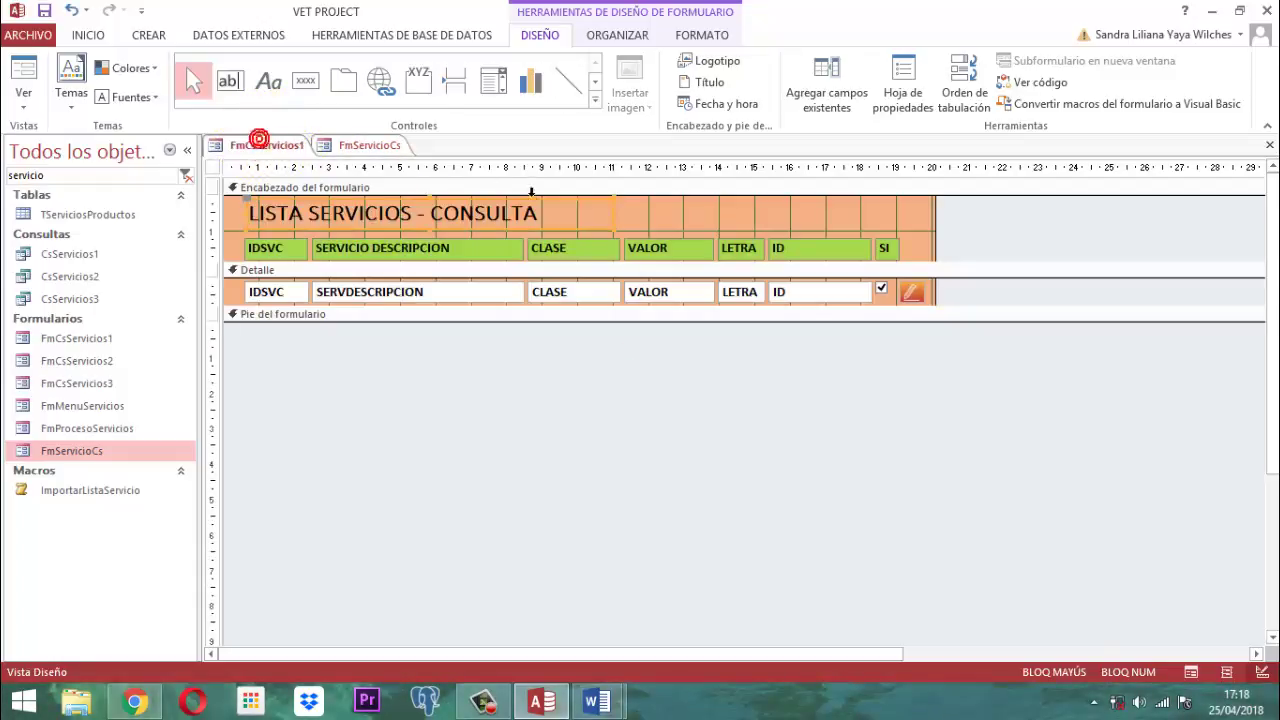
pyautogui.click(633, 188)
pyautogui.hotkey('ctrl', 'v')
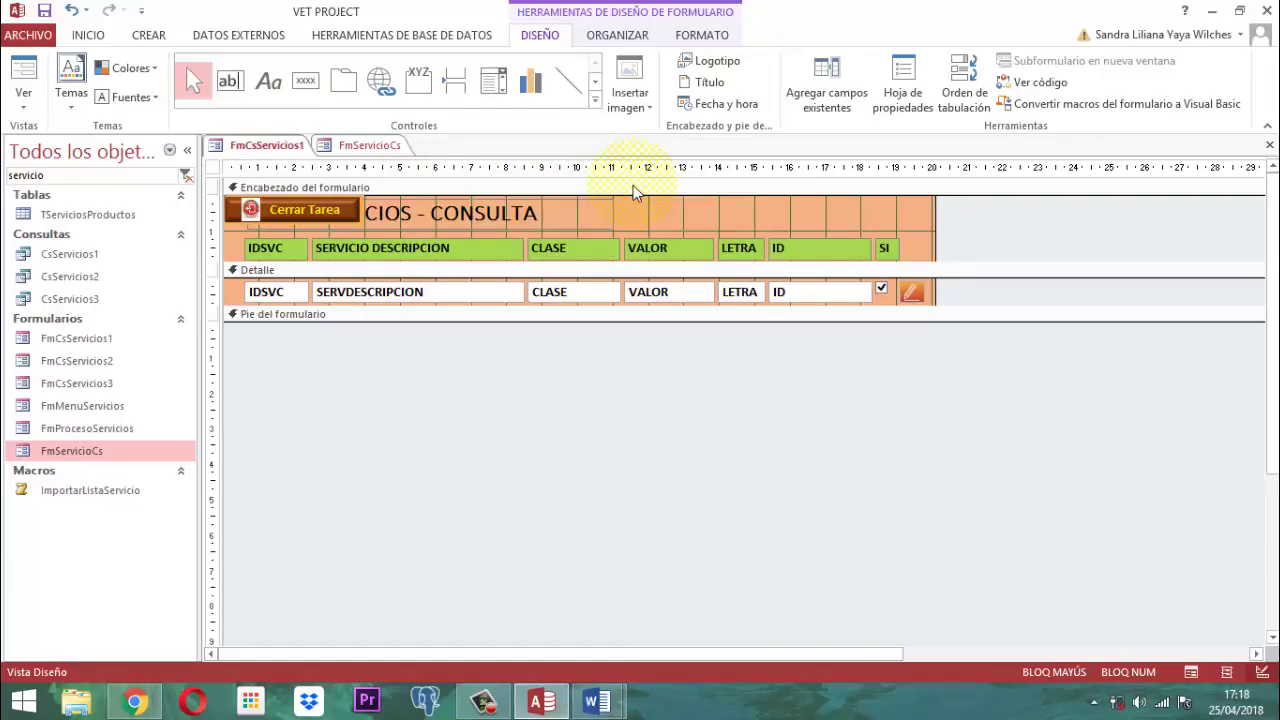
# Step: Move the pasted button to the free space after the header title, about 15.1 cm across and 0.1 cm down
pyautogui.press('Right')
pyautogui.press('Right')
pyautogui.press('Right')
pyautogui.press('Right')
pyautogui.press('Right')
pyautogui.press('Right')
pyautogui.press('Right')
pyautogui.press('Right')
pyautogui.press('Right')
pyautogui.press('Right')
pyautogui.press('Right')
pyautogui.press('Right')
pyautogui.press('Right')
pyautogui.press('Right')
pyautogui.press('Right')
pyautogui.press('Right')
pyautogui.press('Right')
pyautogui.press('Right')
pyautogui.press('Right')
pyautogui.press('Right')
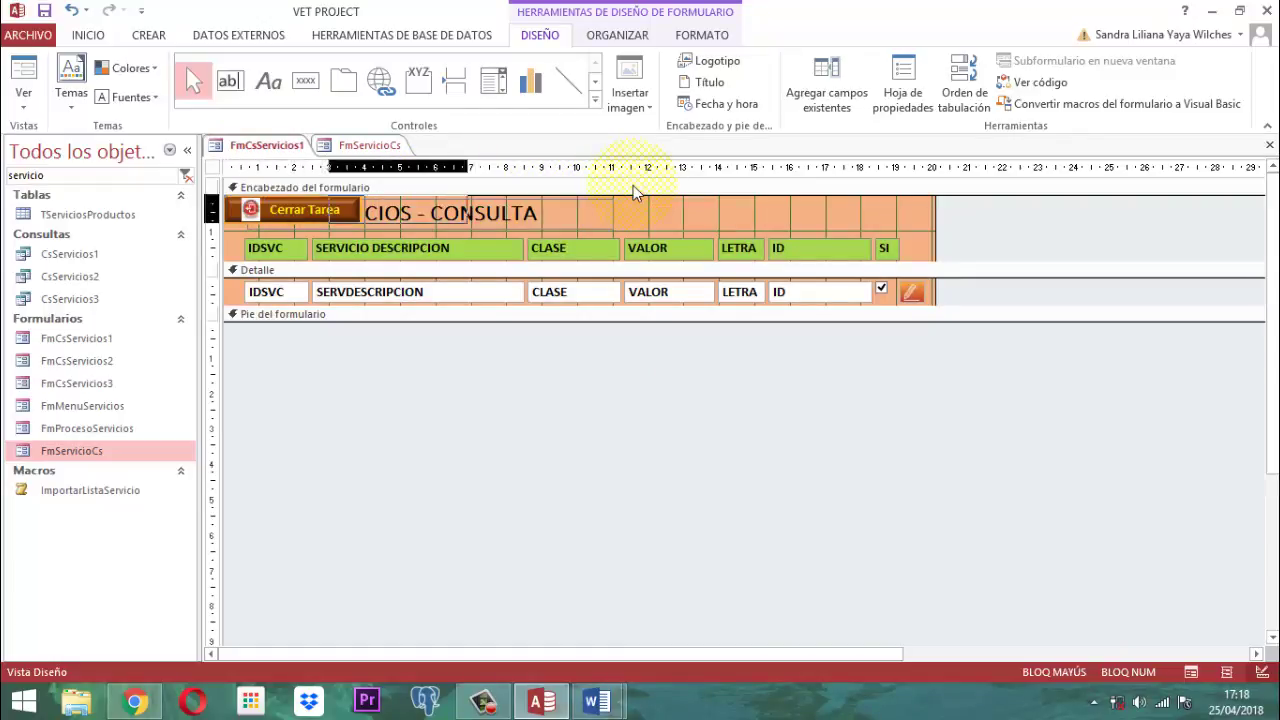
pyautogui.hotkey('ctrl', 'Down')
pyautogui.hotkey('ctrl', 'Down')
pyautogui.hotkey('ctrl', 'Down')
pyautogui.hotkey('ctrl', 'Down')
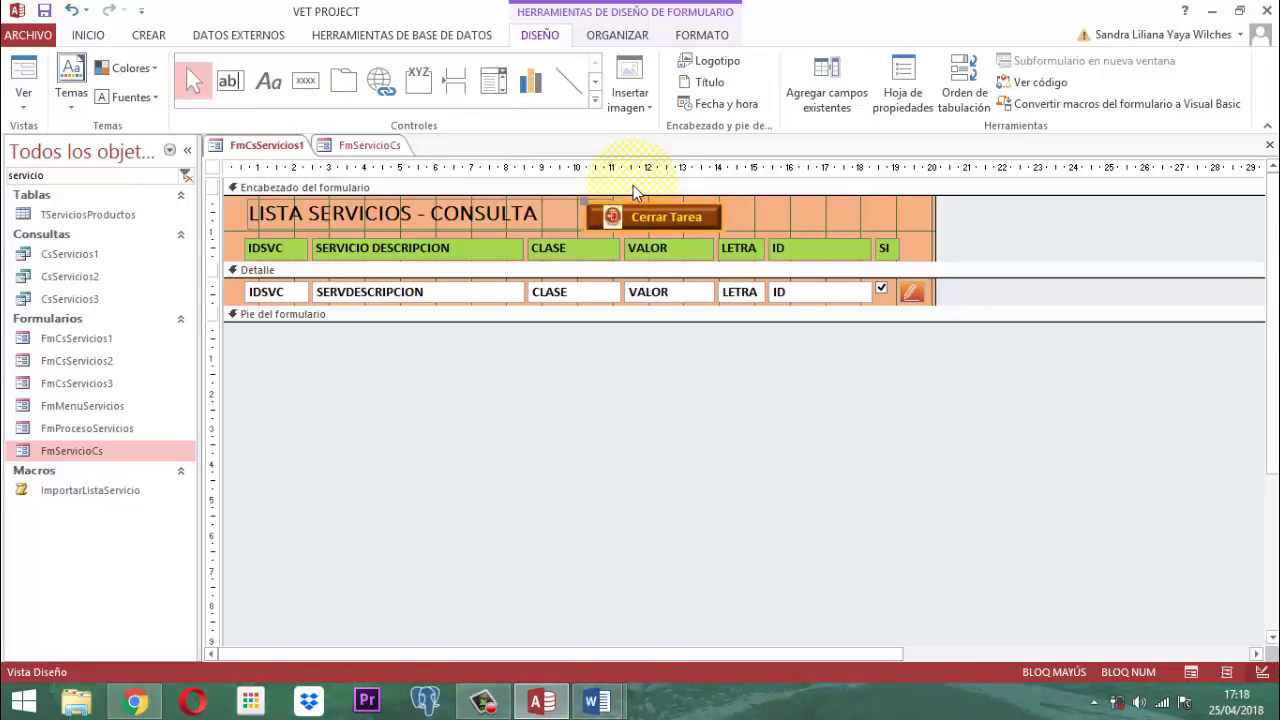
pyautogui.hotkey('ctrl', 'Right')
pyautogui.hotkey('ctrl', 'Right')
pyautogui.hotkey('ctrl', 'Right')
pyautogui.press('Right')
pyautogui.press('Right')
pyautogui.press('Right')
pyautogui.press('Right')
pyautogui.press('Right')
pyautogui.press('Right')
pyautogui.press('Right')
pyautogui.press('Right')
pyautogui.press('Right')
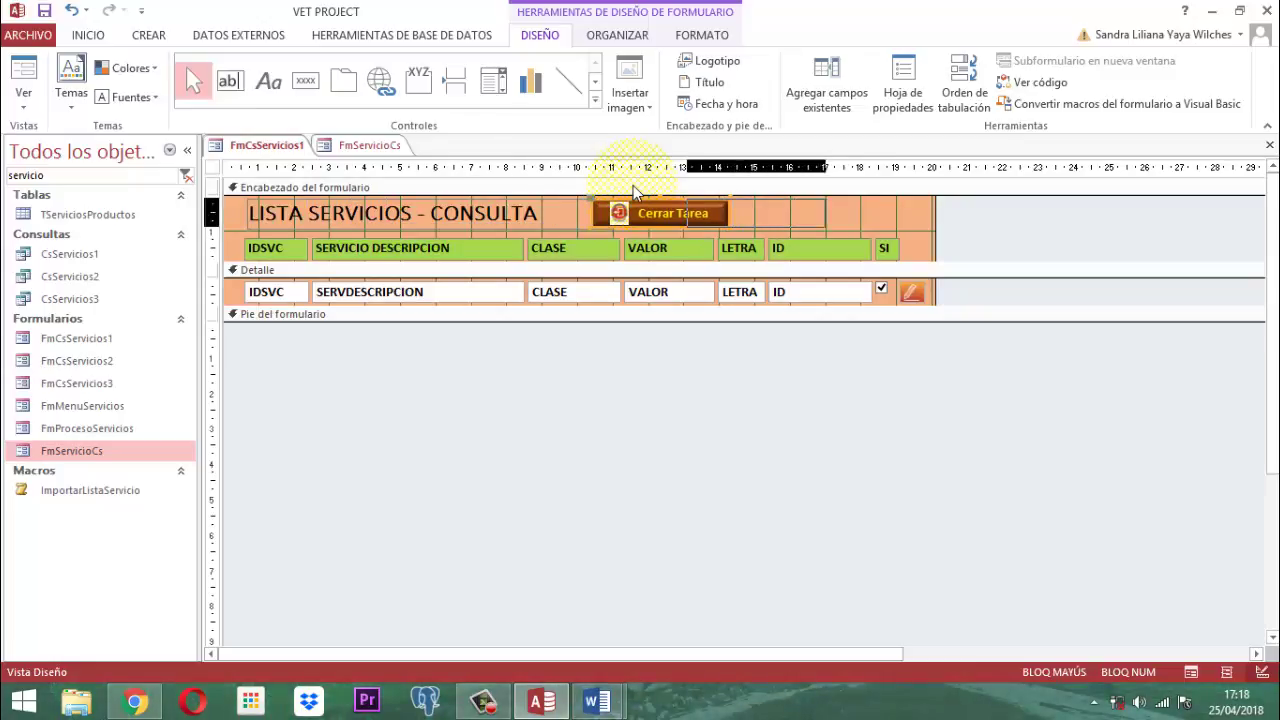
pyautogui.hotkey('ctrl', 'Right')
pyautogui.hotkey('ctrl', 'Right')
pyautogui.hotkey('ctrl', 'Right')
pyautogui.hotkey('ctrl', 'Right')
pyautogui.hotkey('ctrl', 'Right')
pyautogui.hotkey('ctrl', 'Right')
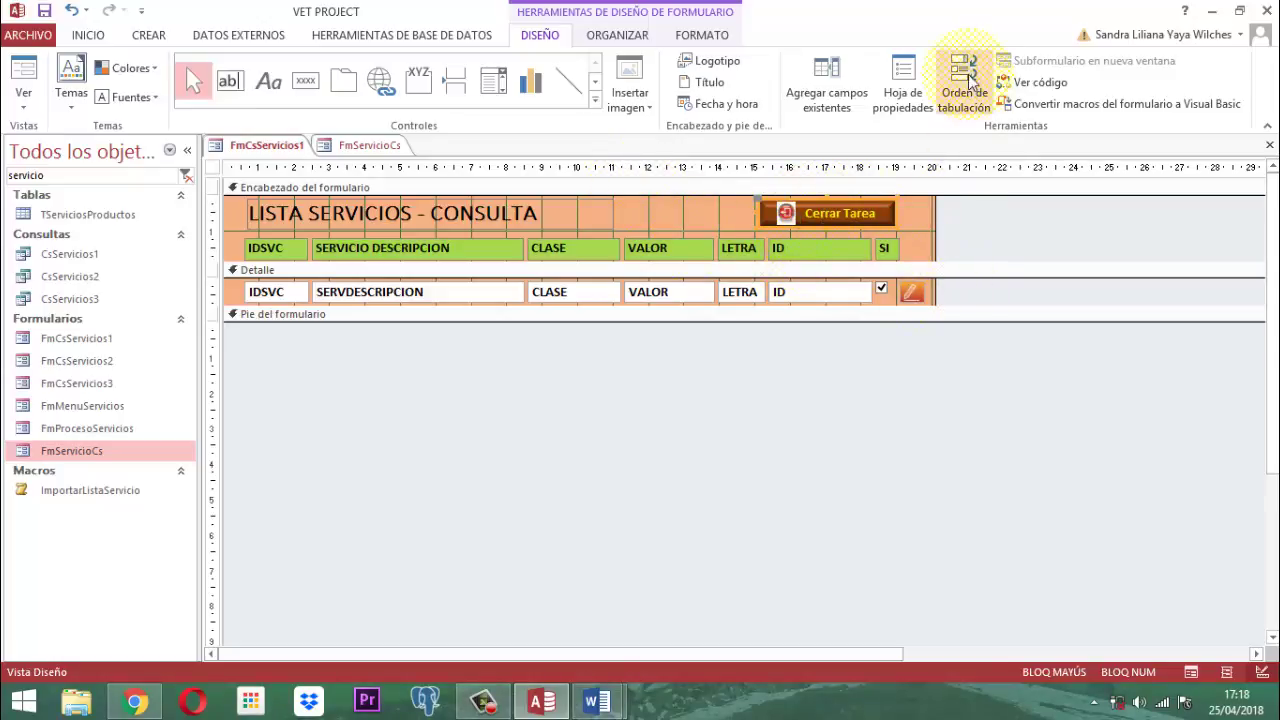
# Step: Remove the image from the pasted Cerrar Tarea button in the list form's header
pyautogui.click(903, 90)
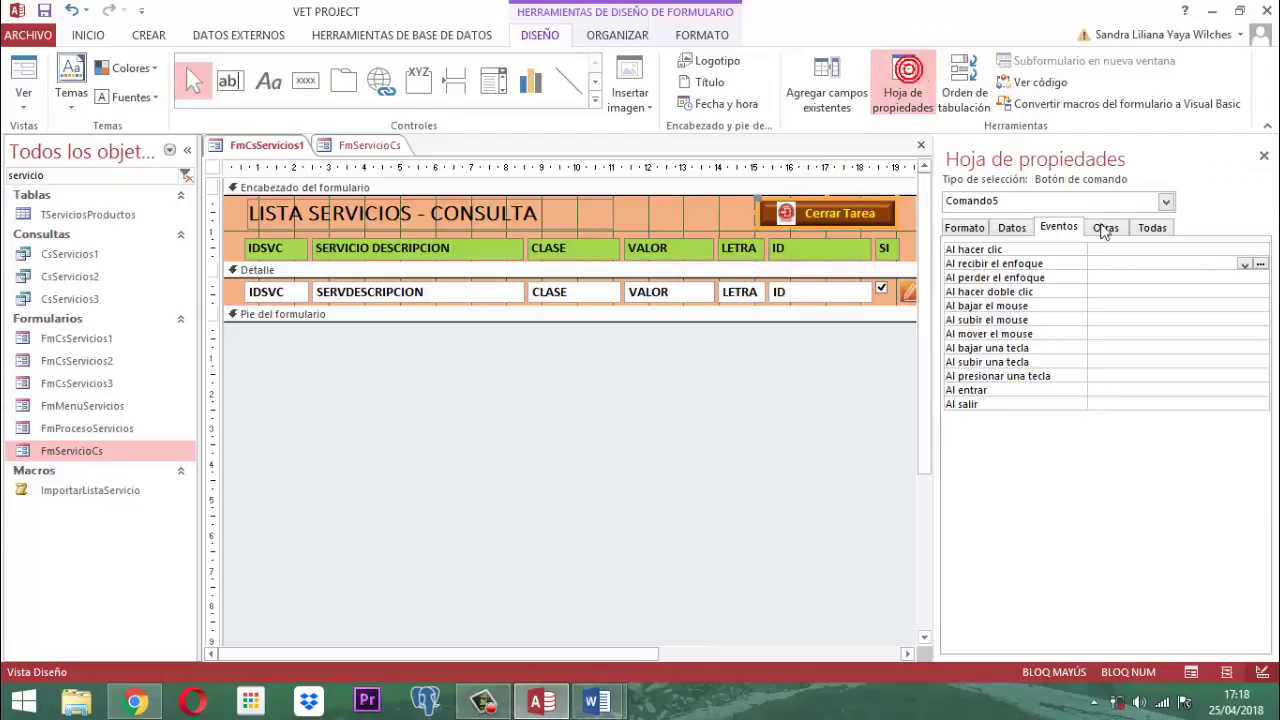
pyautogui.click(965, 228)
pyautogui.click(1224, 307)
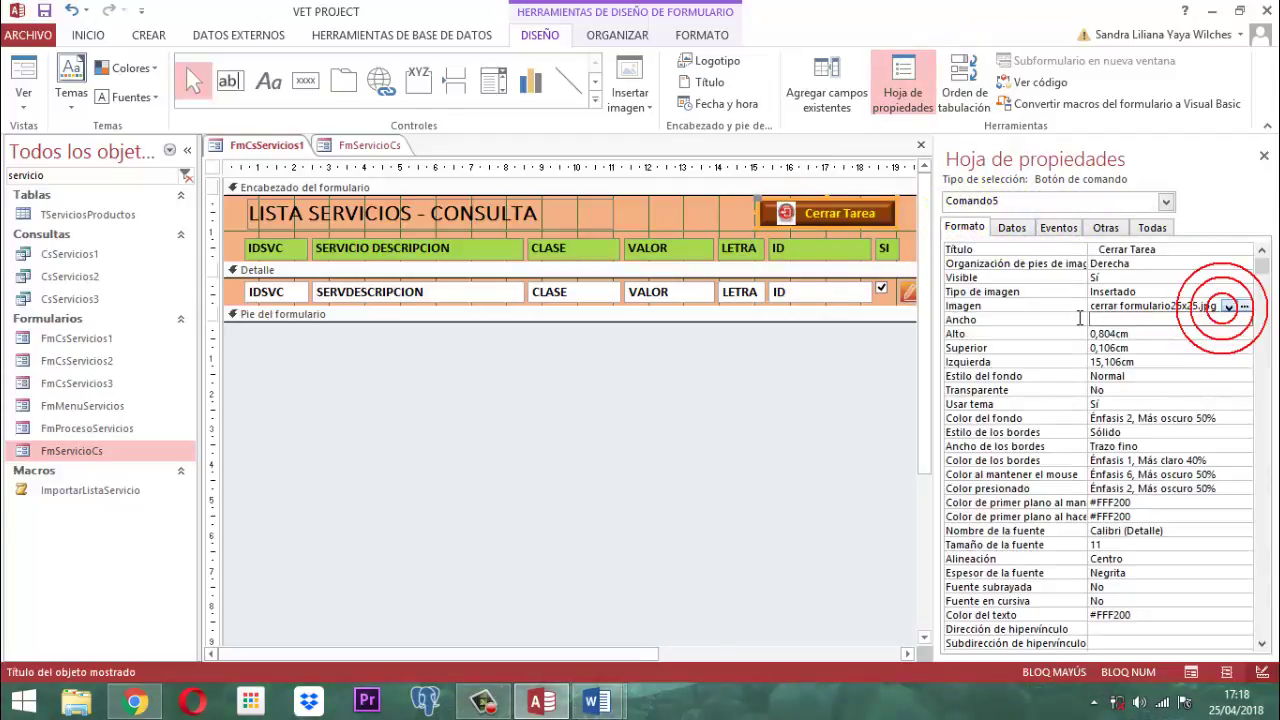
pyautogui.press('Delete')
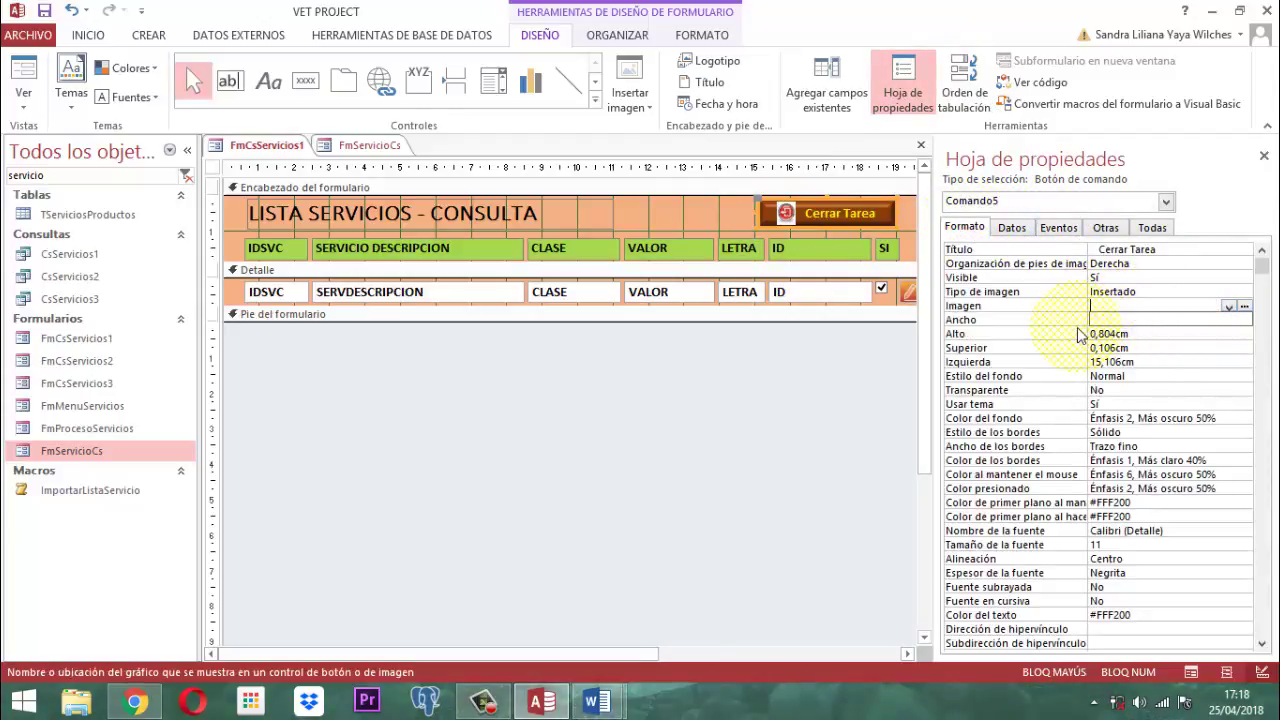
pyautogui.click(1172, 317)
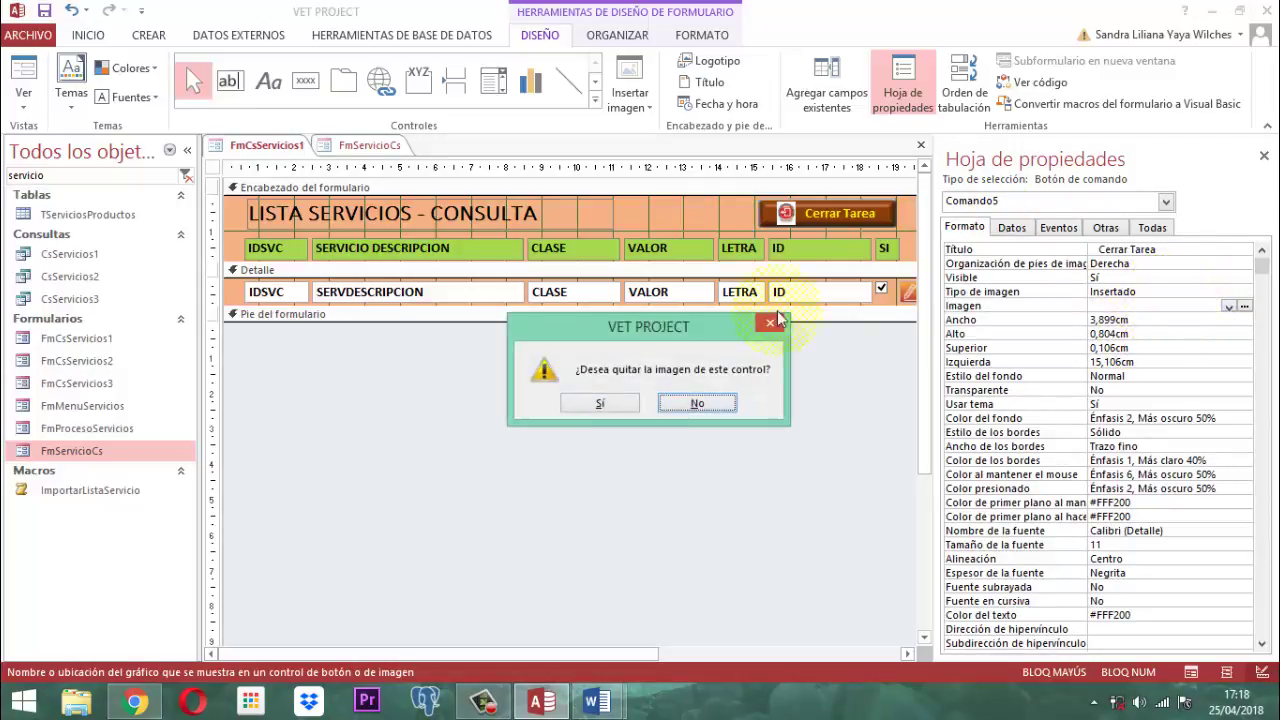
pyautogui.click(600, 404)
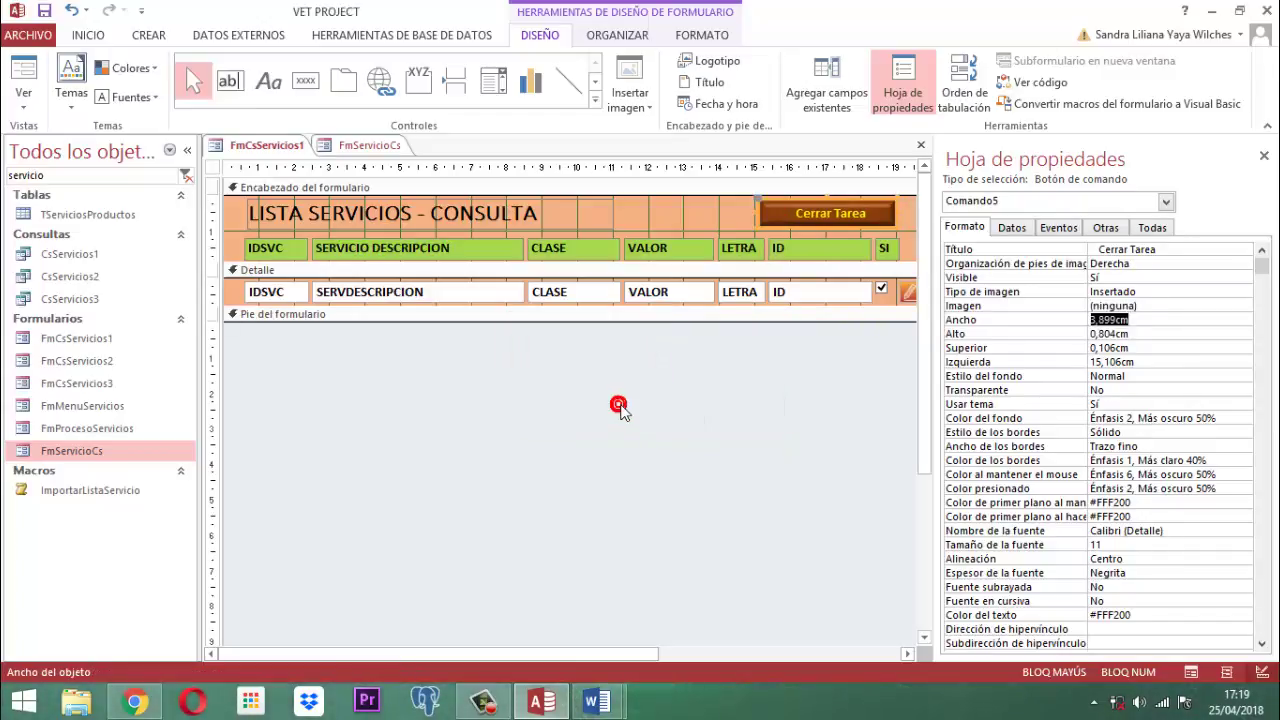
# Step: Change the header button's caption to "Crear nuevo Item" and close its property sheet
pyautogui.click(1177, 251)
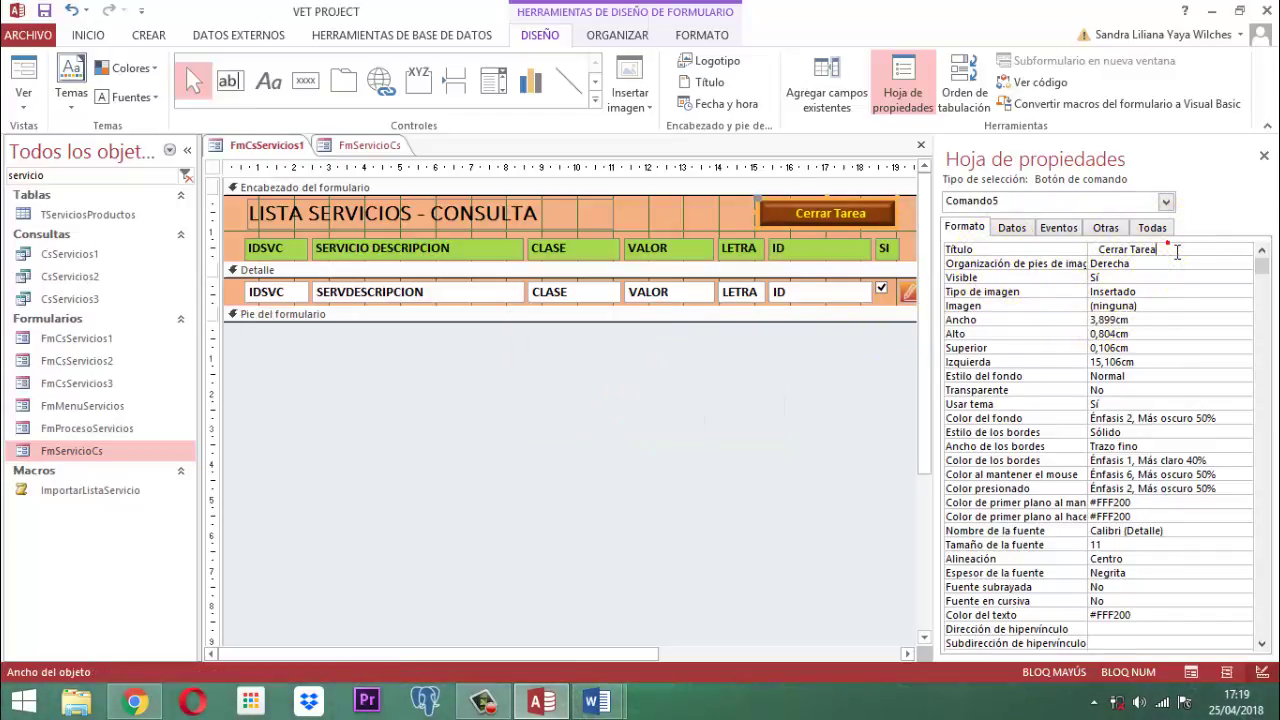
pyautogui.moveTo(1138, 258); pyautogui.dragTo(1096, 258)
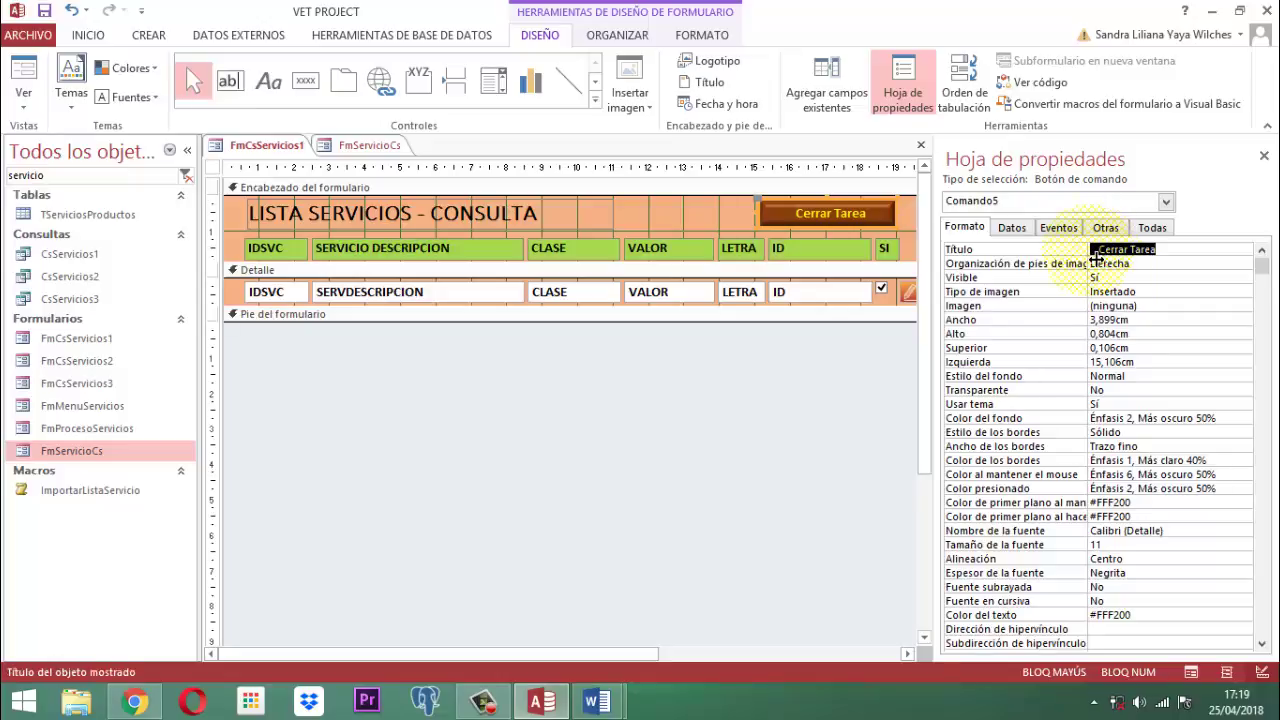
pyautogui.write('C')
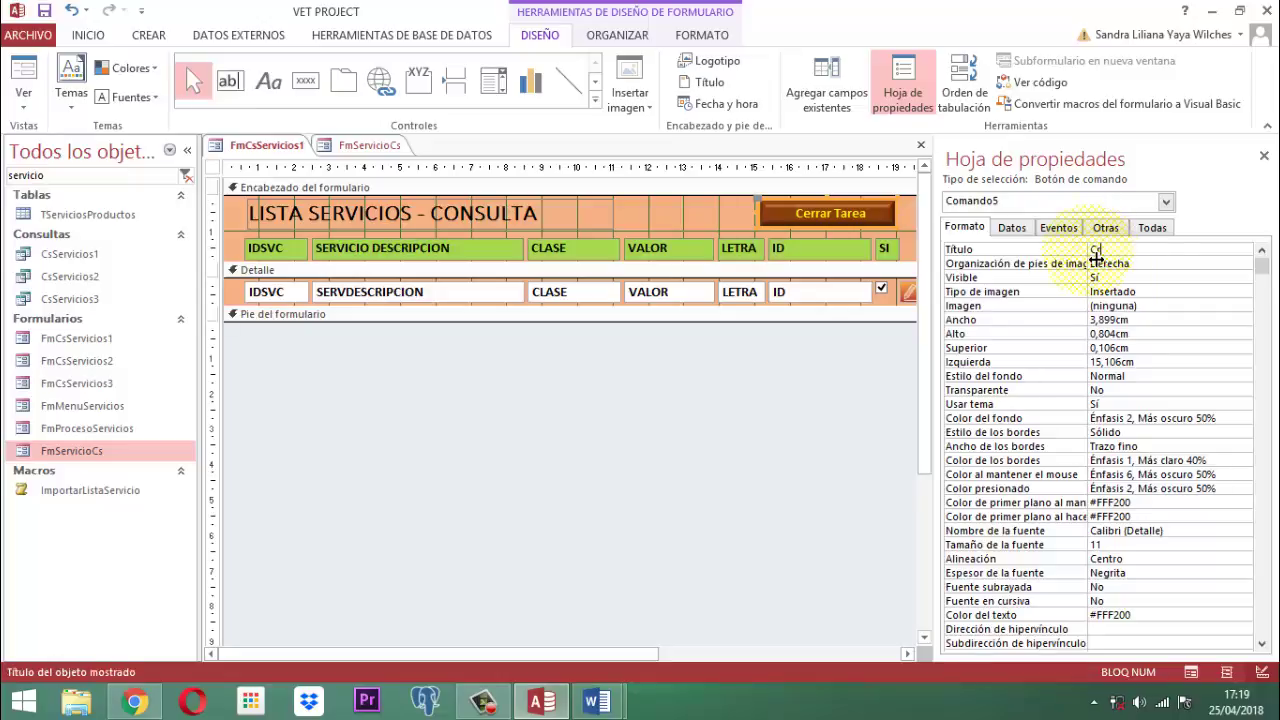
pyautogui.write('rear nuevo Item')
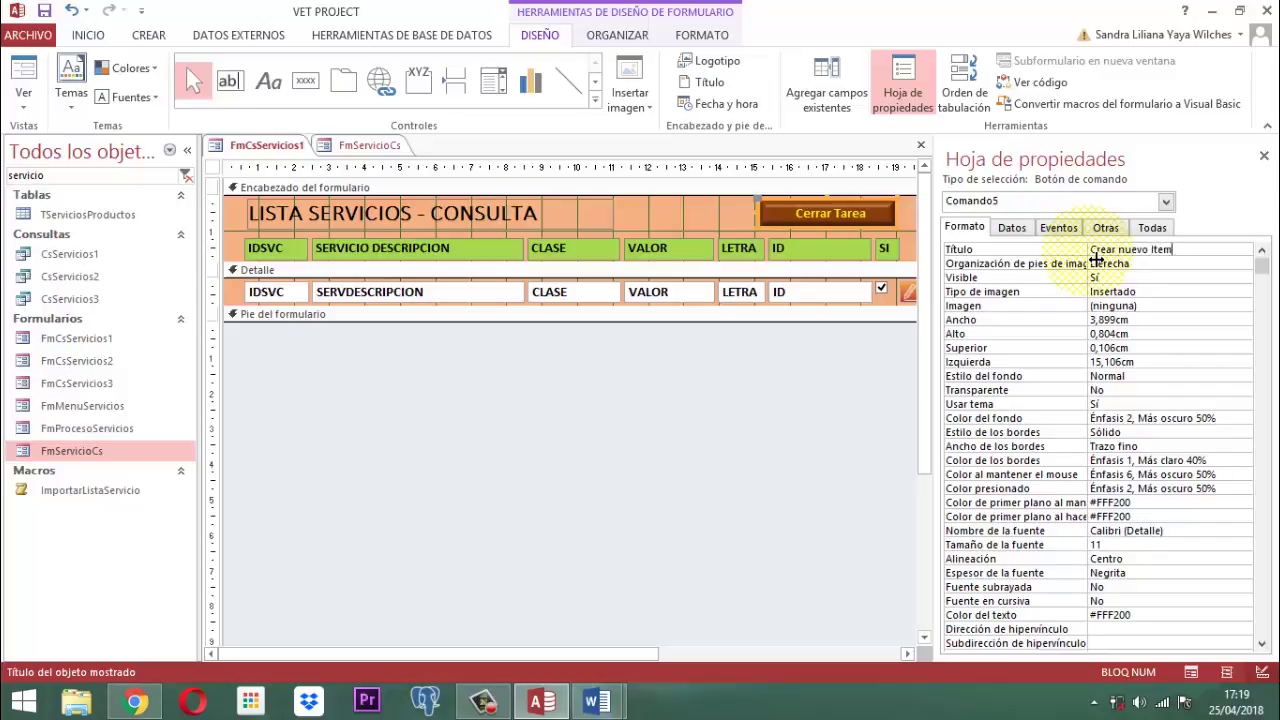
pyautogui.click(1264, 156)
pyautogui.click(997, 236)
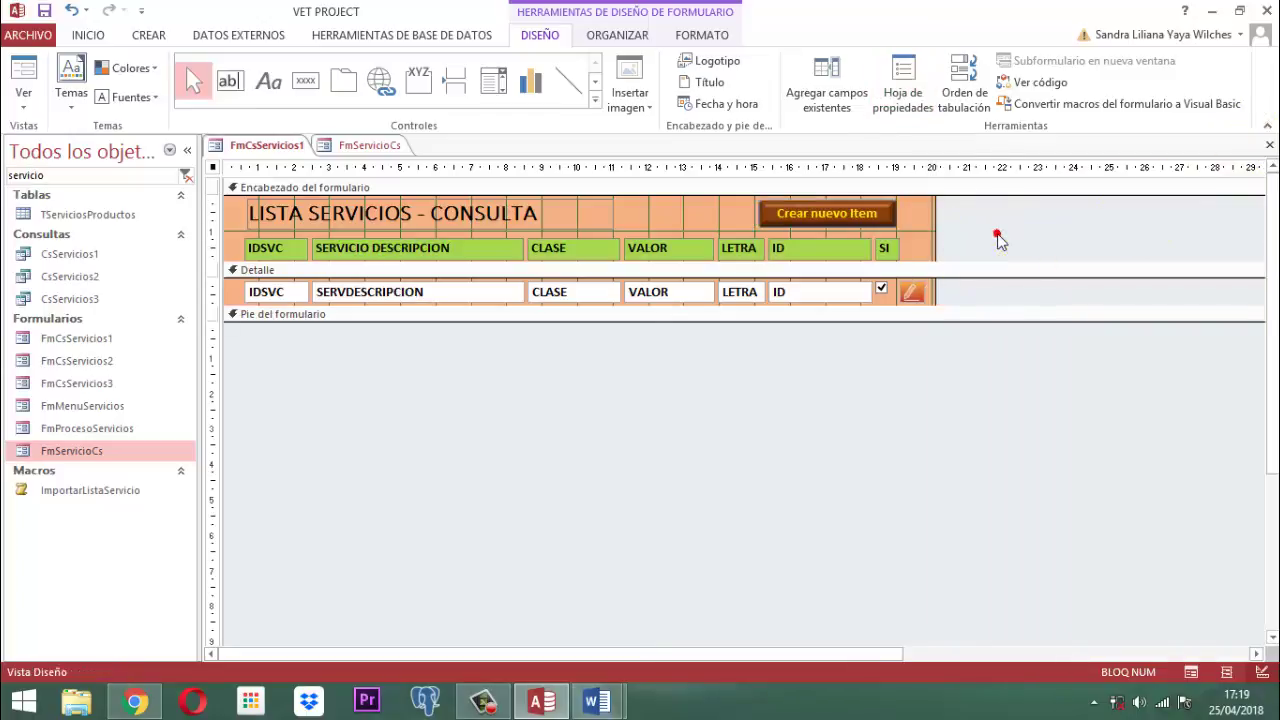
# Step: Create a code event procedure for the on-click event of the Crear nuevo Item button
pyautogui.click(843, 226)
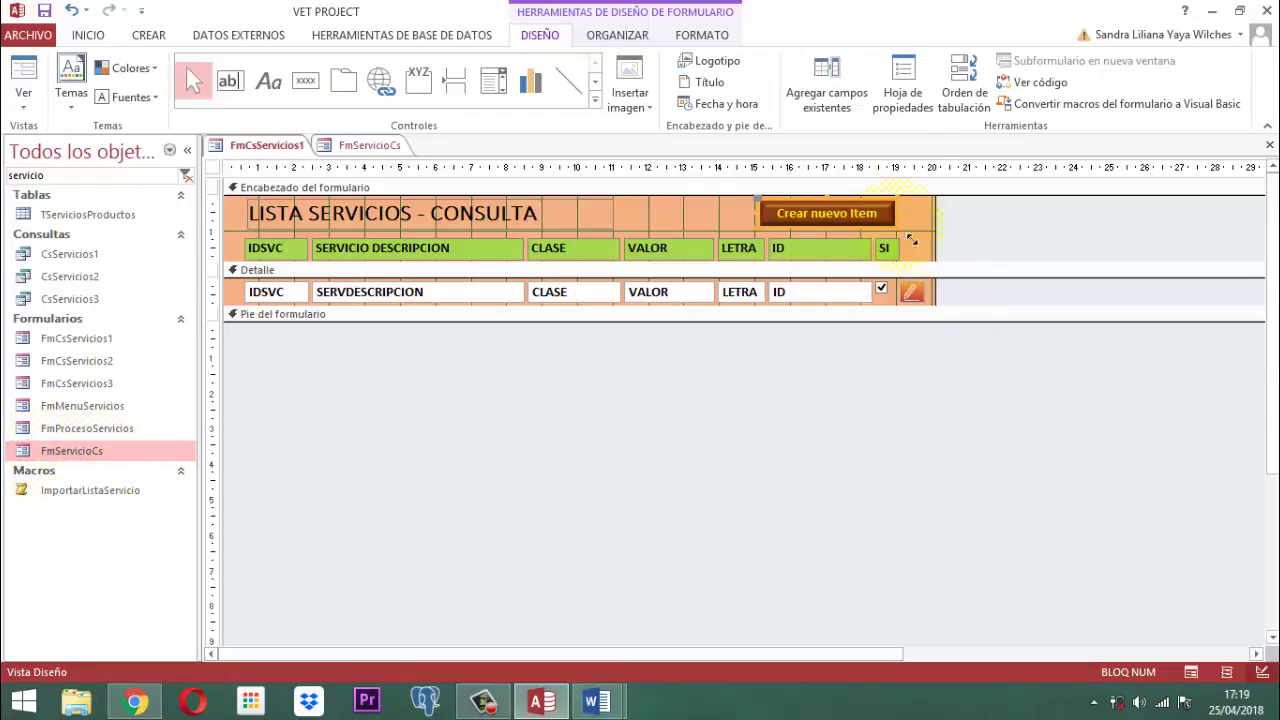
pyautogui.click(899, 88)
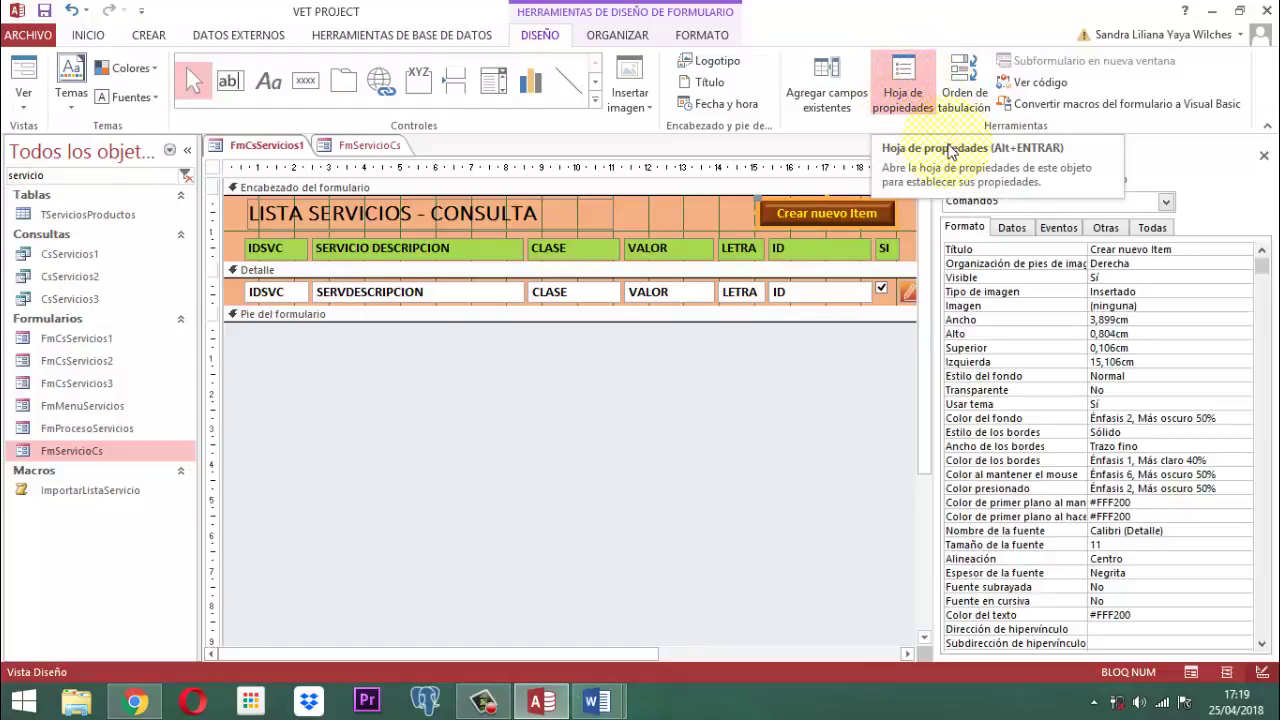
pyautogui.click(1058, 226)
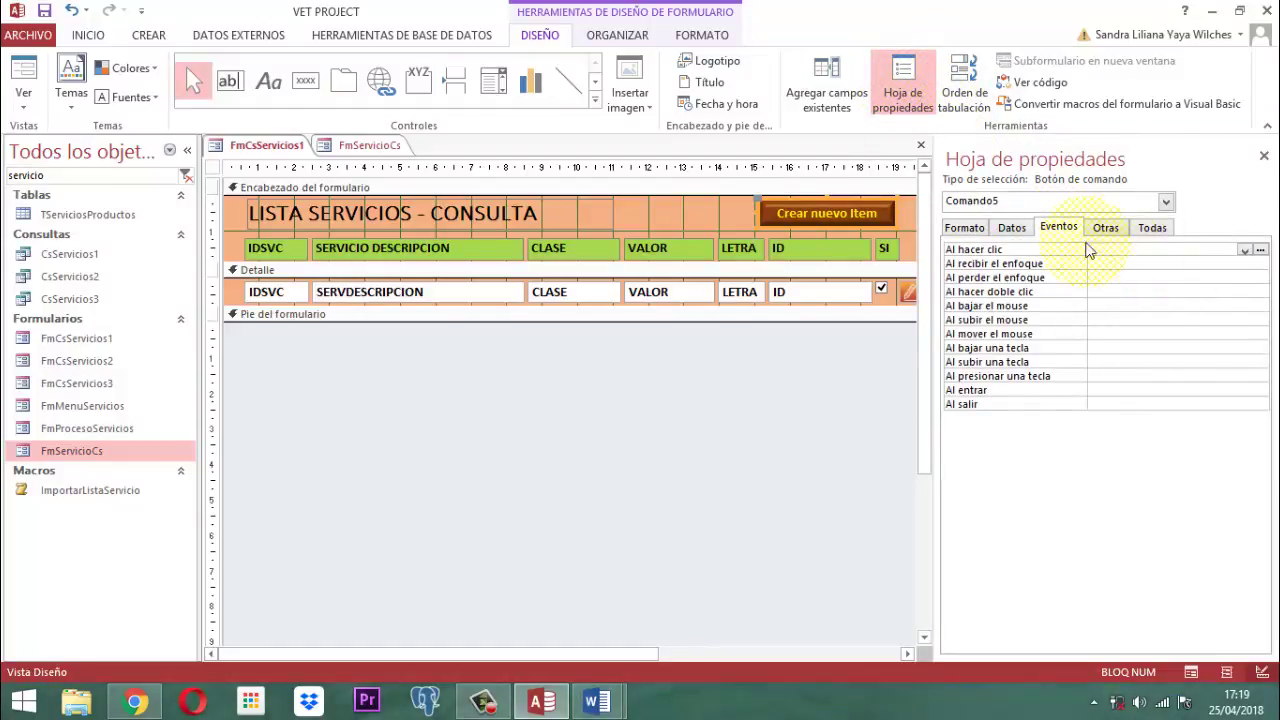
pyautogui.click(1261, 250)
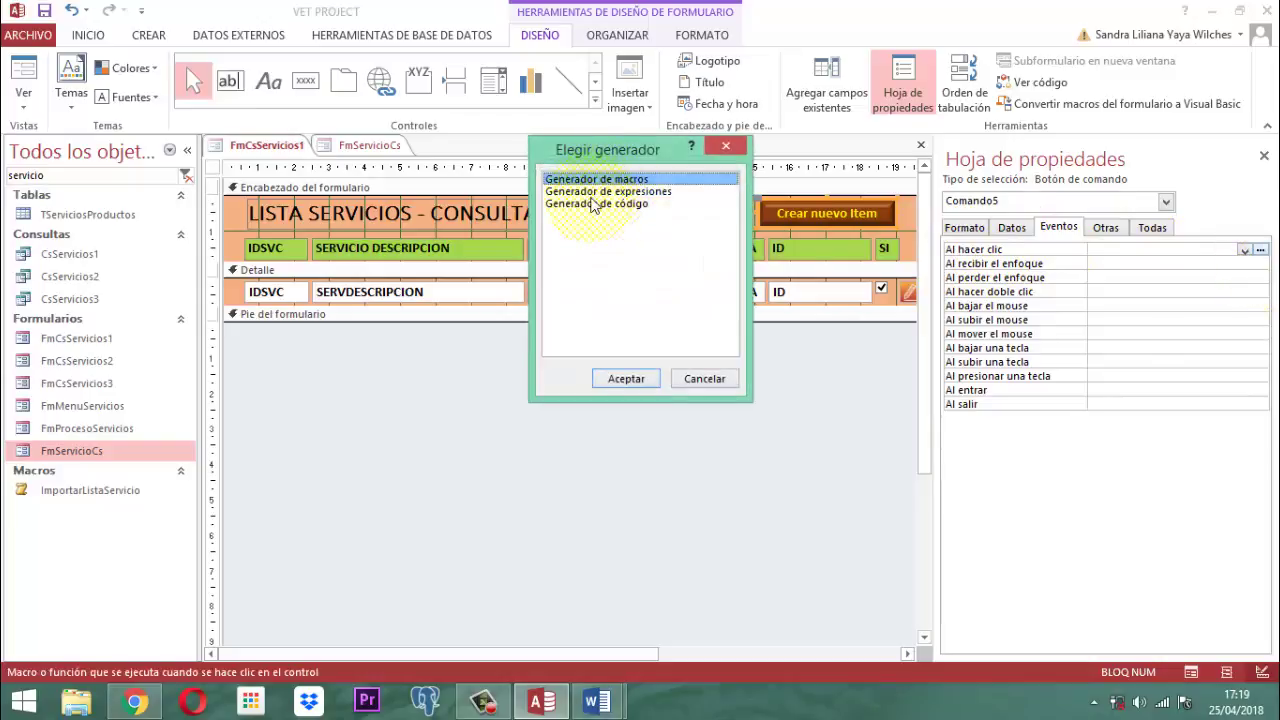
pyautogui.click(592, 194)
pyautogui.click(622, 204)
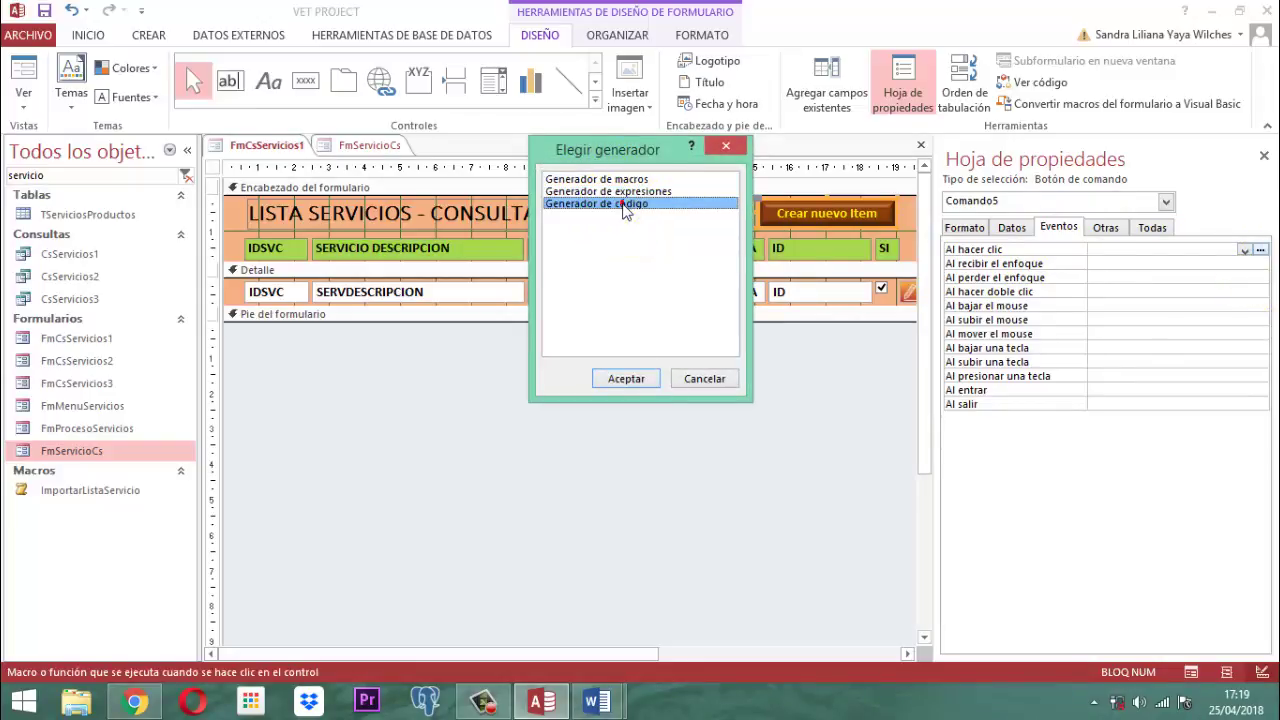
pyautogui.click(626, 378)
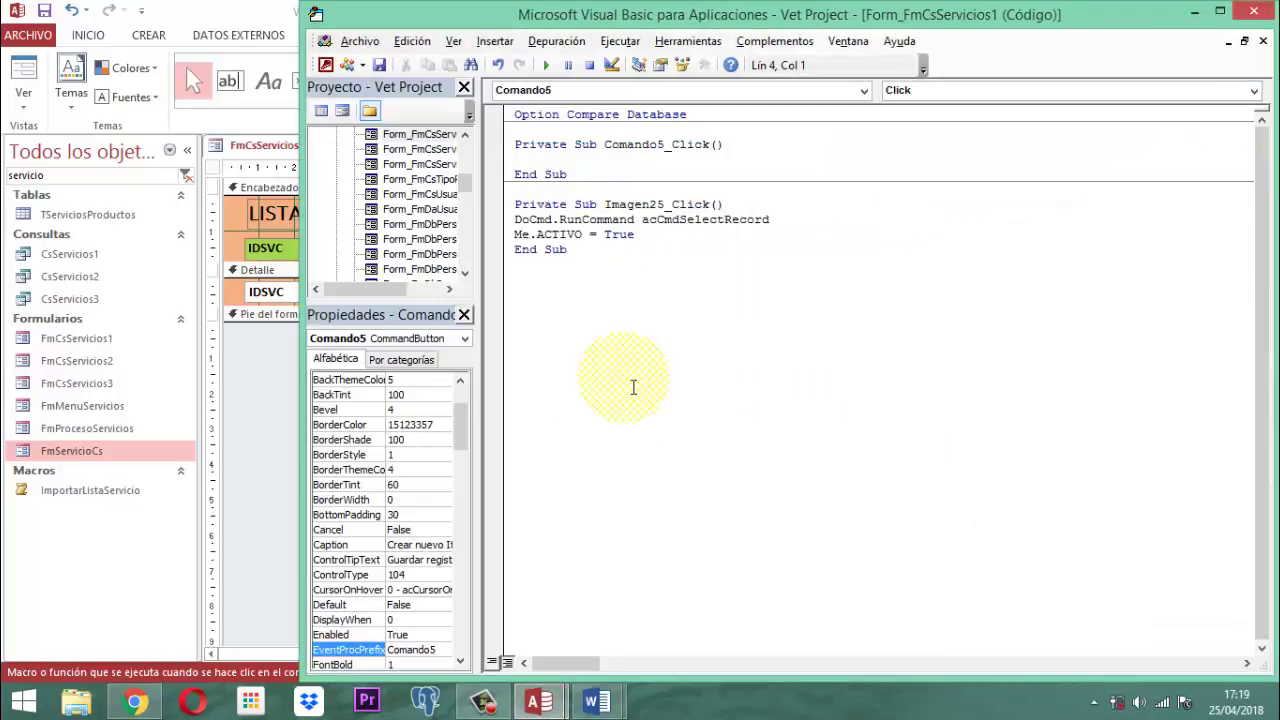
# Step: Write DoCmd.OpenForm "FmServicioCs" in the Crear nuevo Item button's click procedure, then save the code and close the code editor
pyautogui.write('Do')
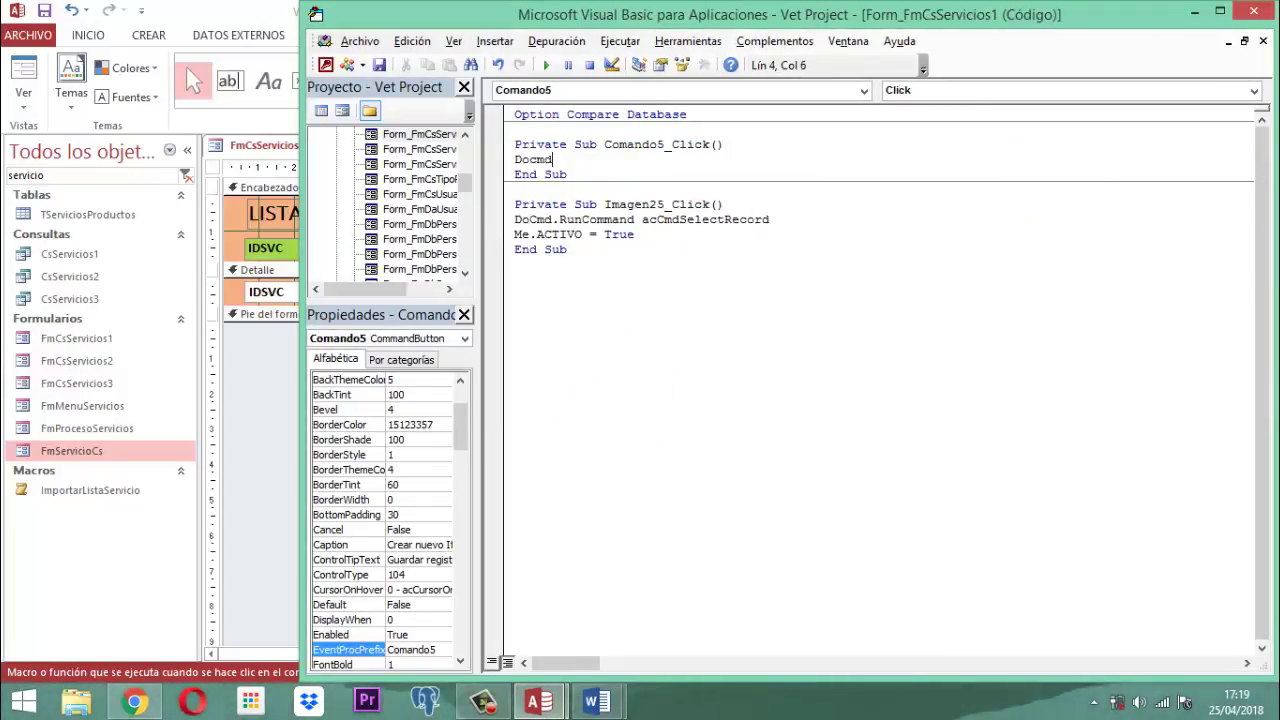
pyautogui.write('cmd.')
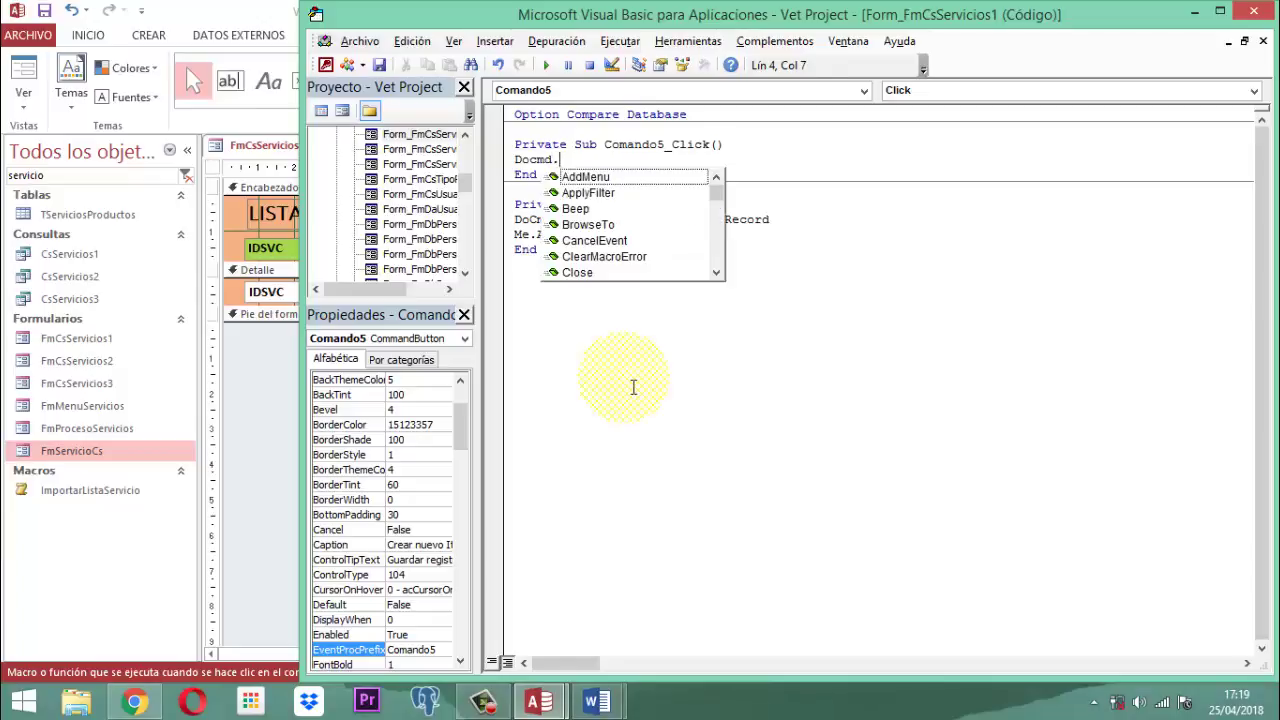
pyautogui.write('i')
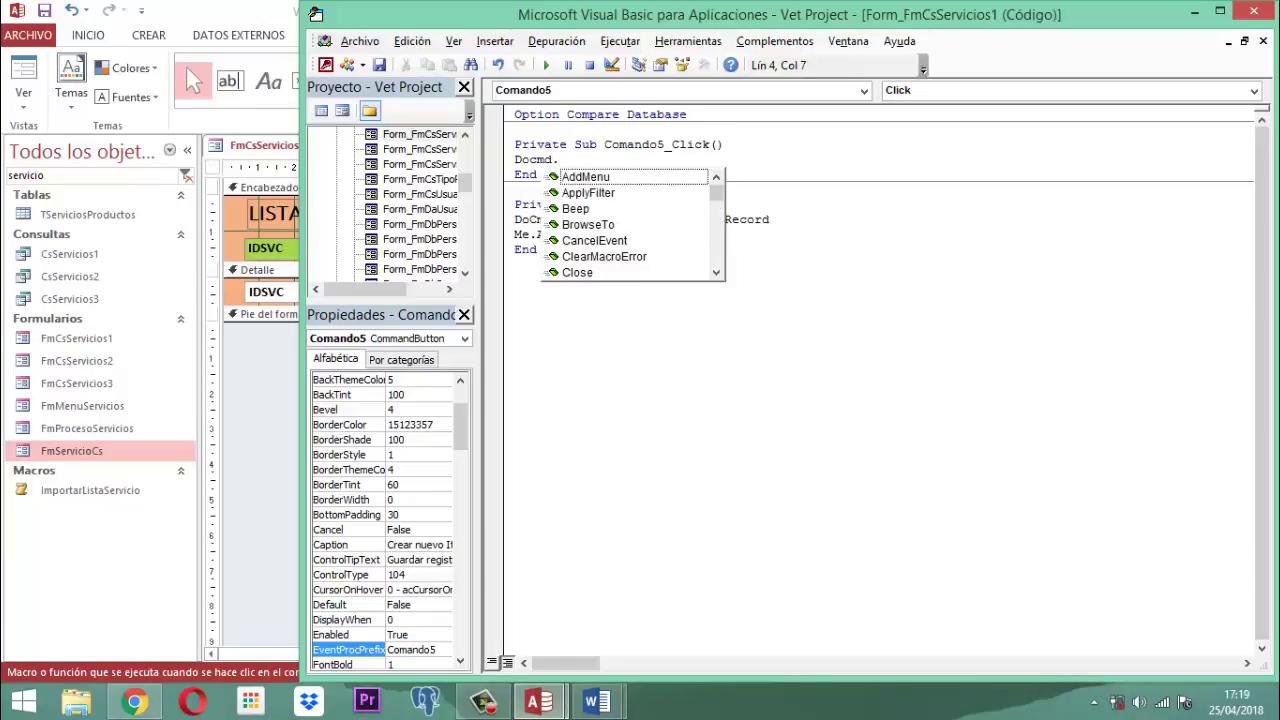
pyautogui.write('ope')
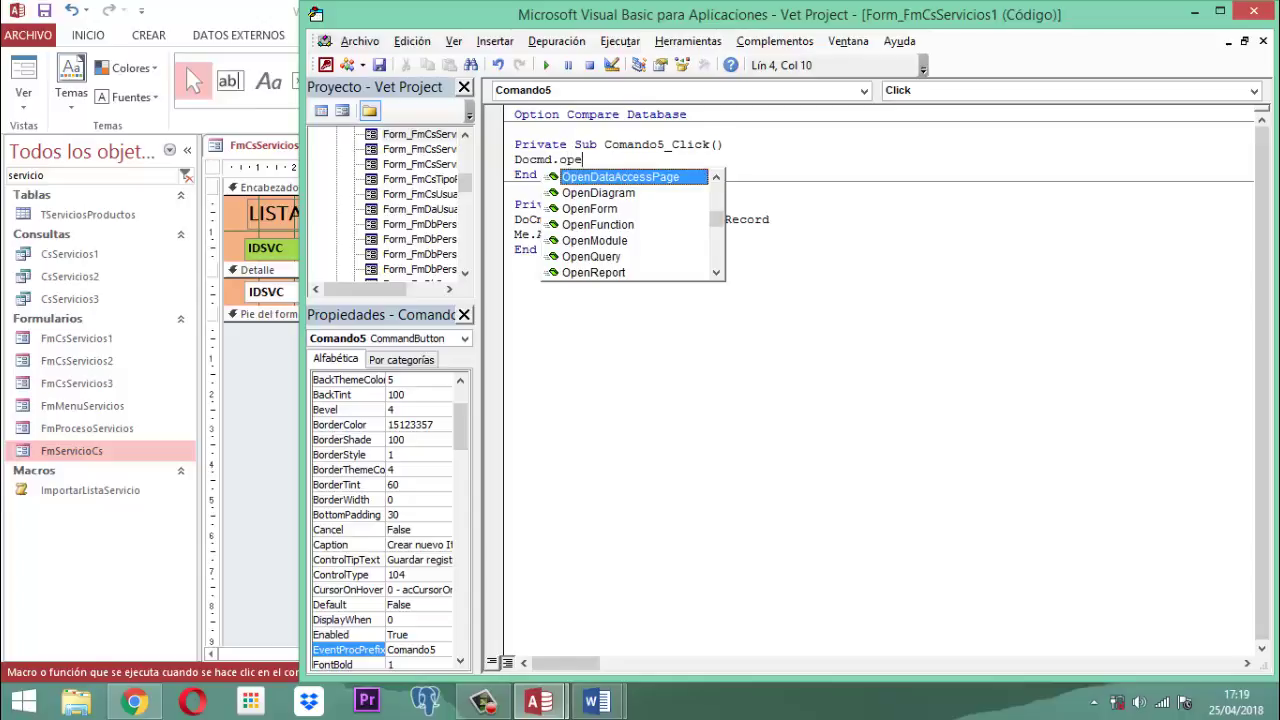
pyautogui.write('nForm "FmServicioCs')
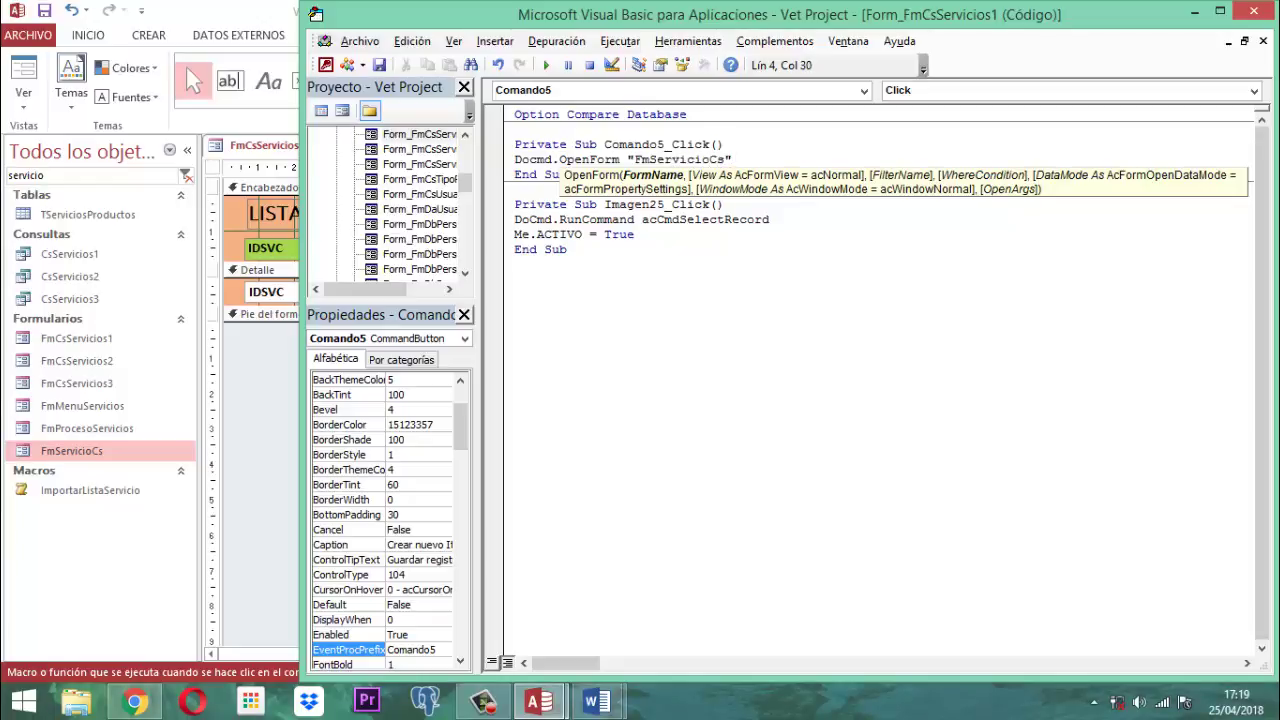
pyautogui.click(378, 64)
pyautogui.click(1253, 11)
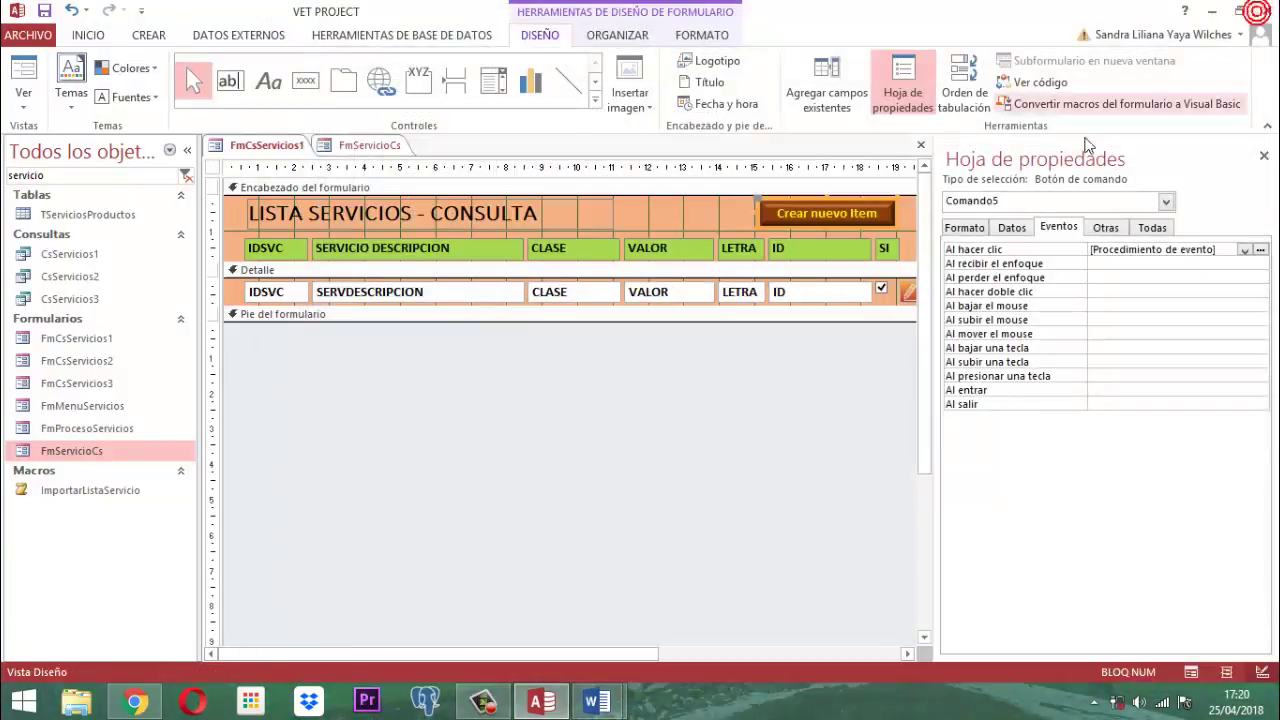
# Step: Close the property sheet, then save and close both the FmServicioCs and FmCsServicios1 forms
pyautogui.click(1264, 155)
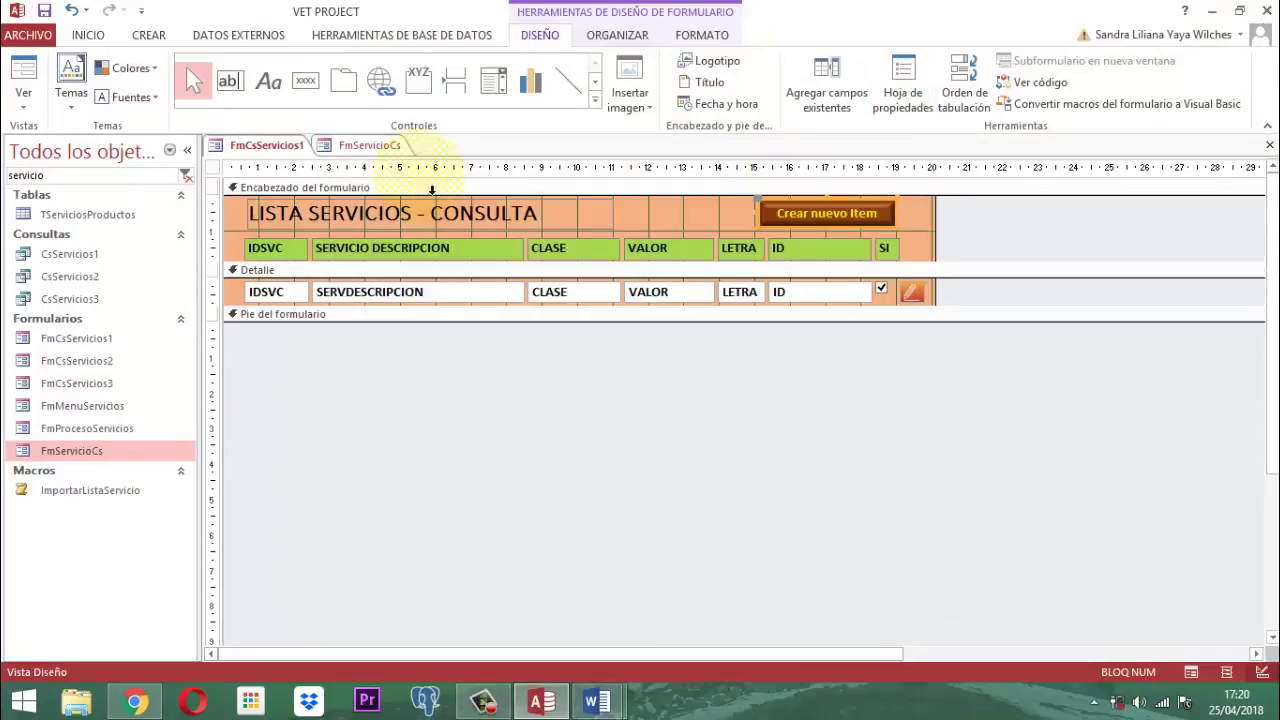
pyautogui.rightClick(360, 148)
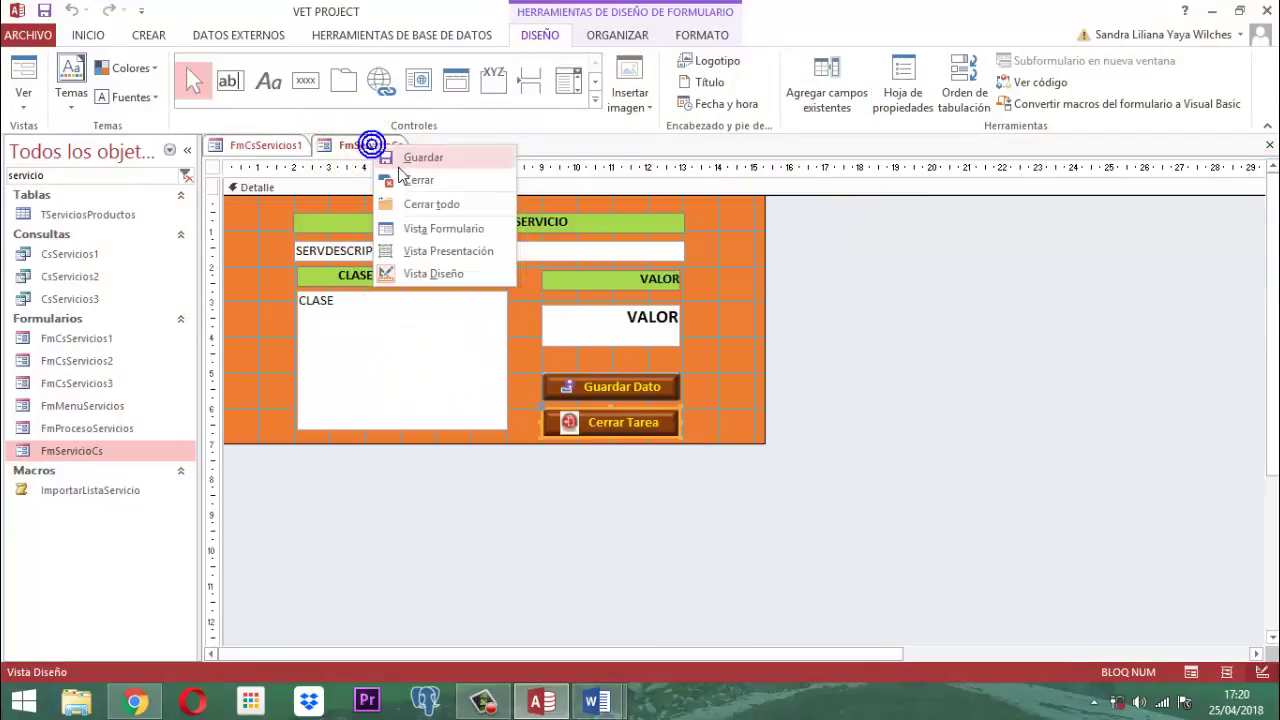
pyautogui.click(422, 168)
pyautogui.rightClick(366, 148)
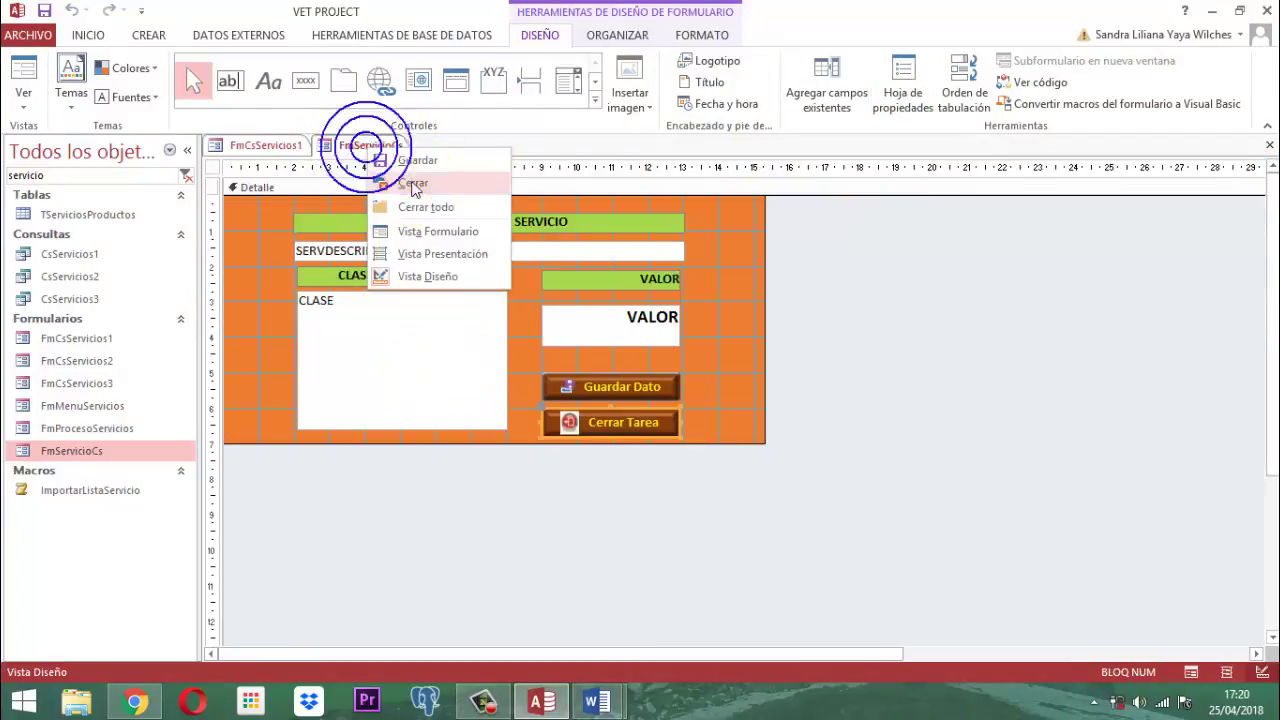
pyautogui.click(380, 160)
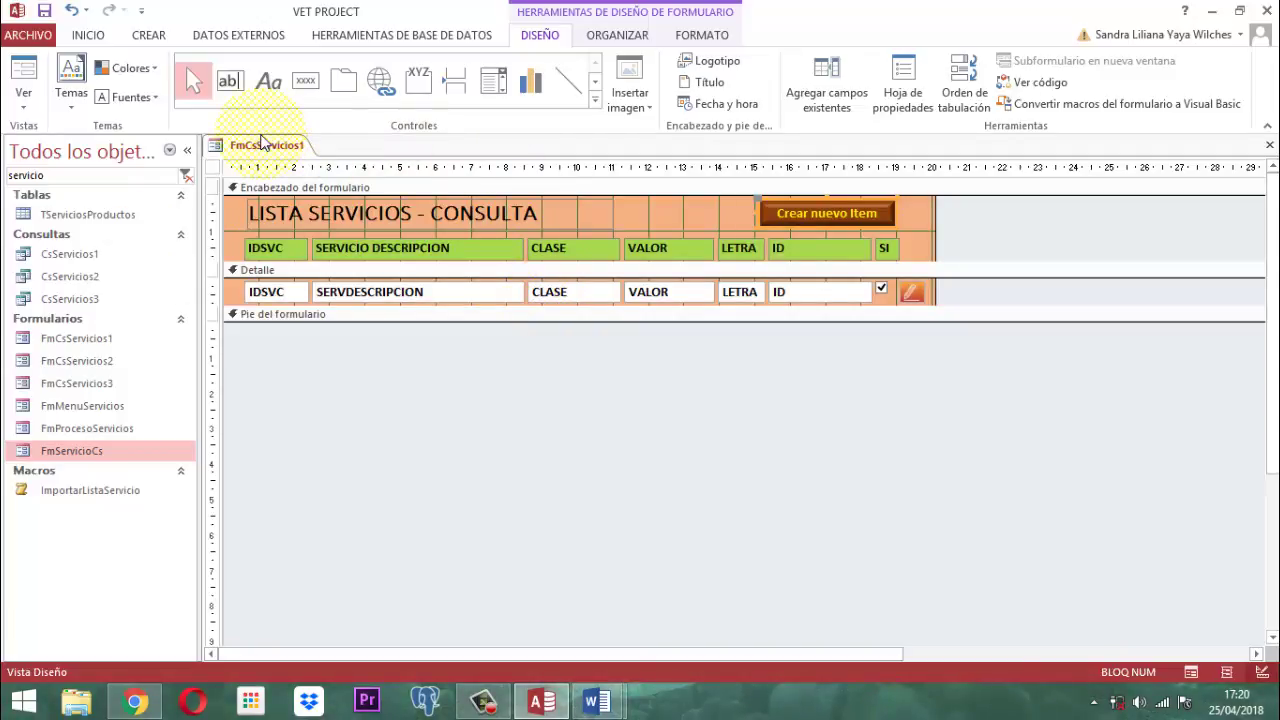
pyautogui.rightClick(260, 145)
pyautogui.click(306, 152)
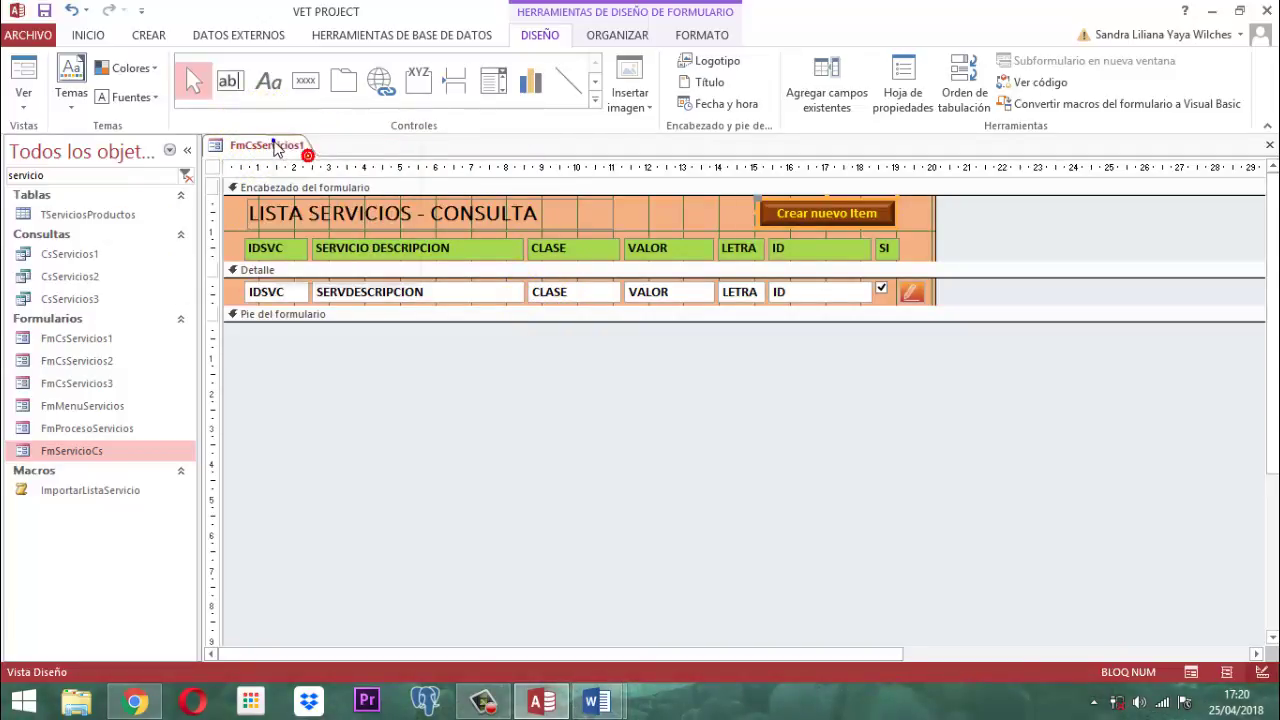
pyautogui.rightClick(275, 142)
pyautogui.click(338, 184)
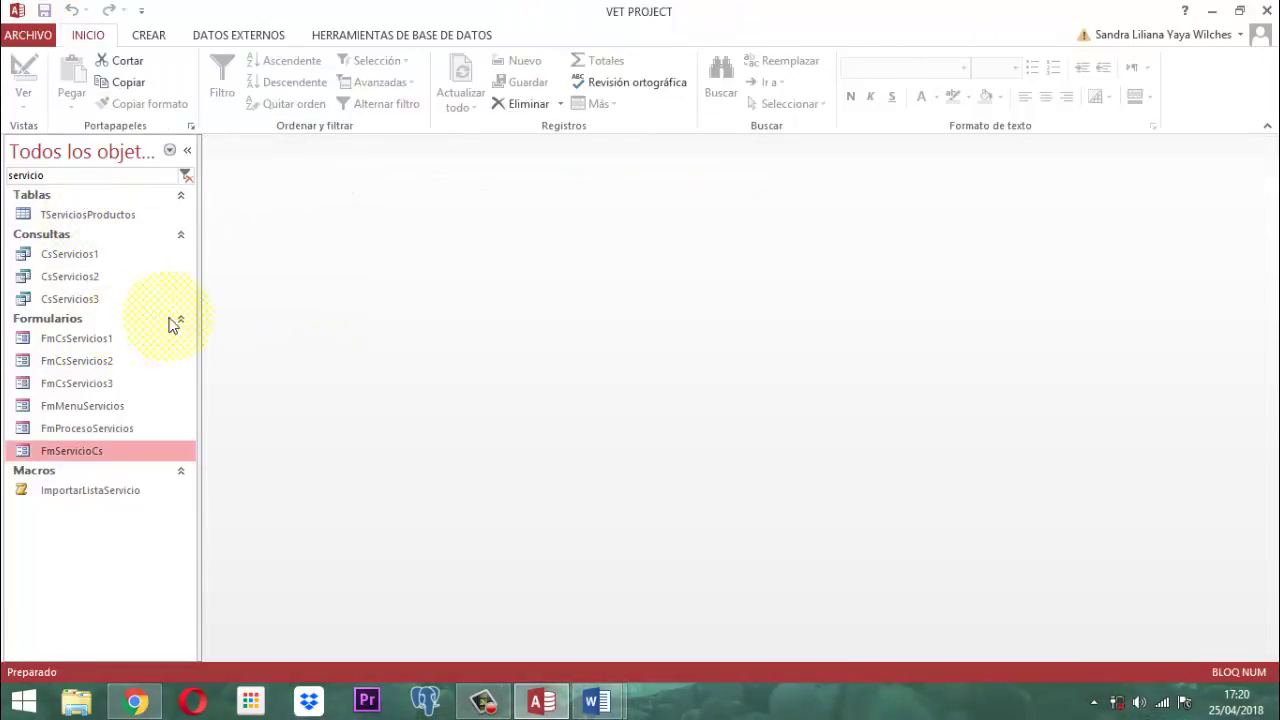
# Step: Check the last records of the TServiciosProductos table and close it
pyautogui.click(89, 218)
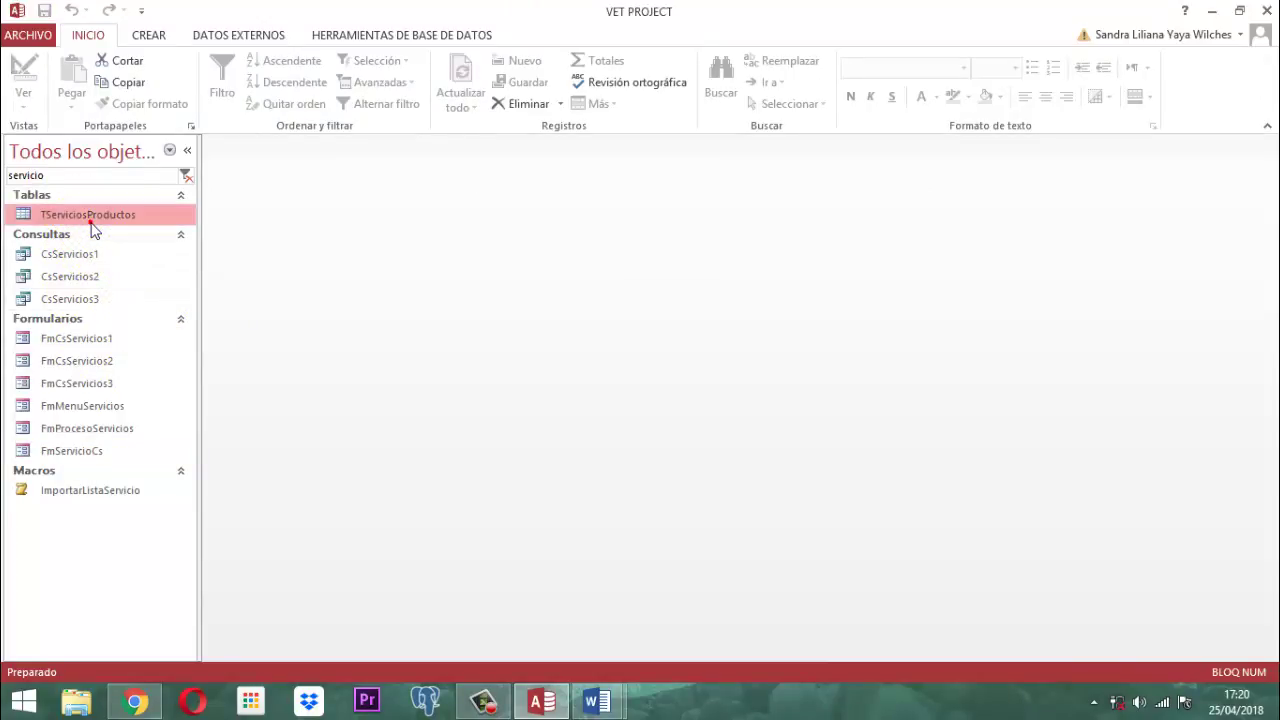
pyautogui.doubleClick(89, 218)
pyautogui.hotkey('ctrl', 'End')
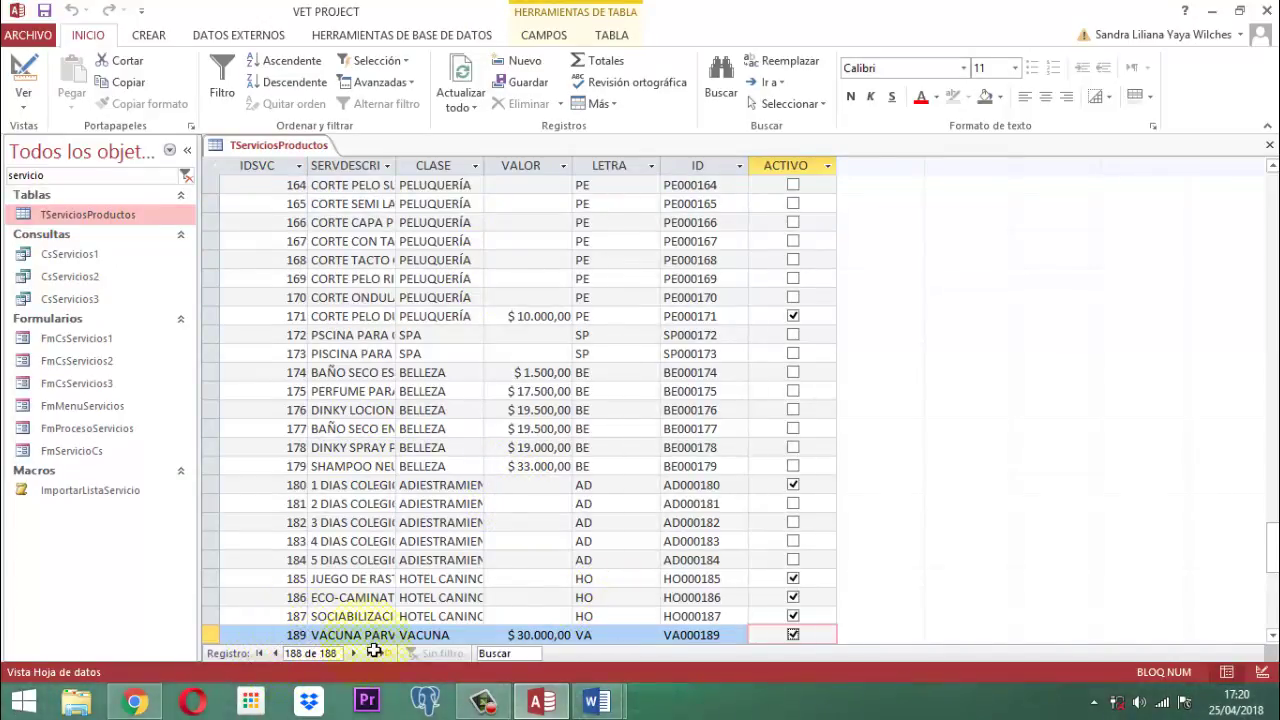
pyautogui.rightClick(273, 145)
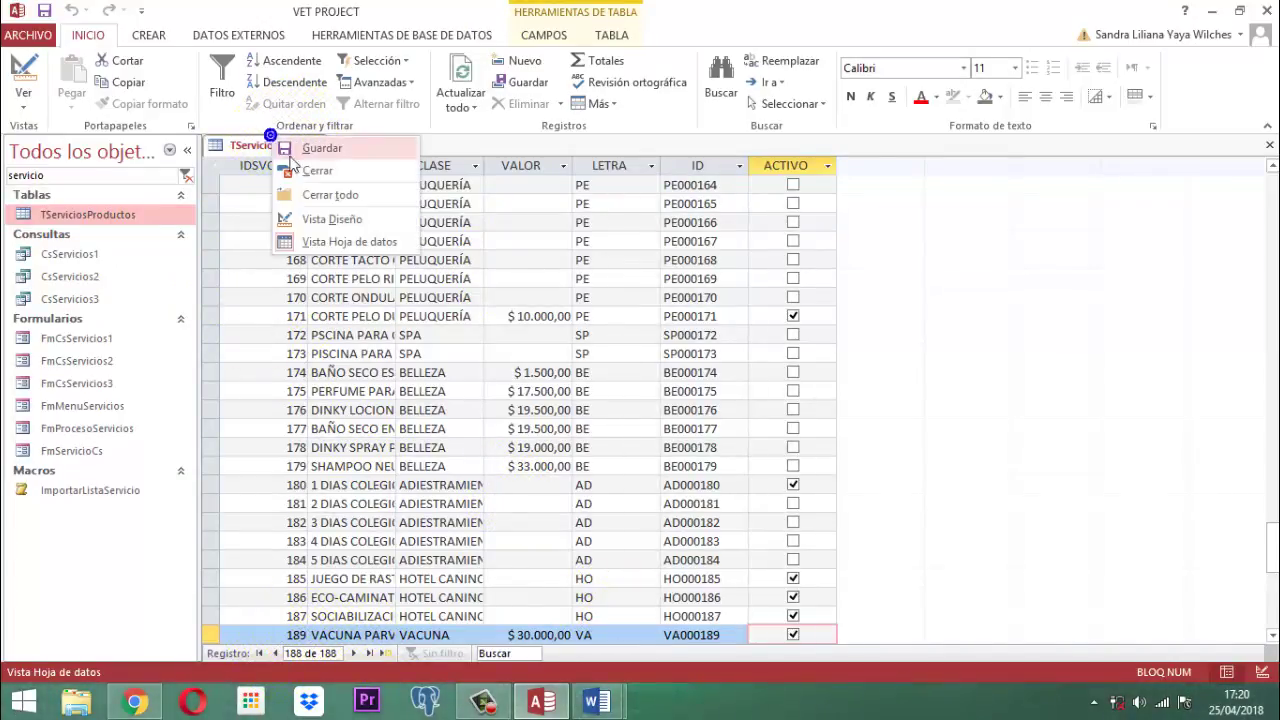
pyautogui.click(292, 170)
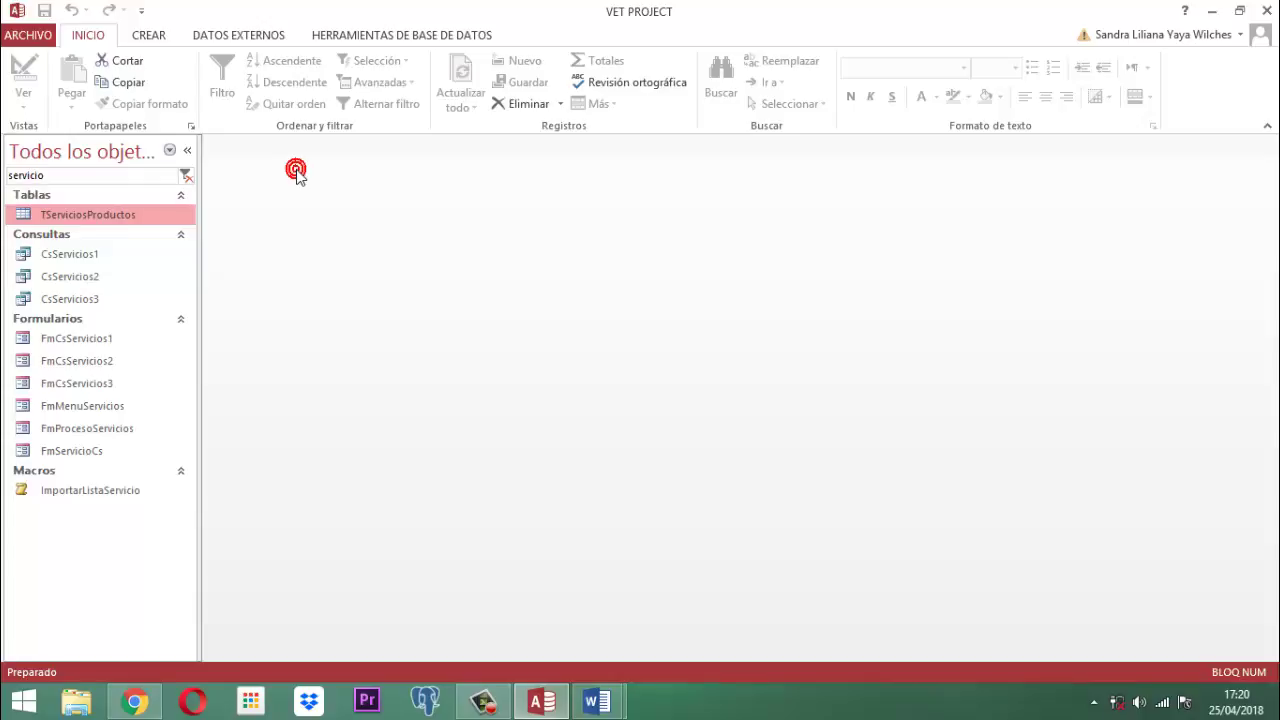
# Step: Filter the database objects by "panel prin" and open the PANEL PRINCIPAL form
pyautogui.click(79, 176)
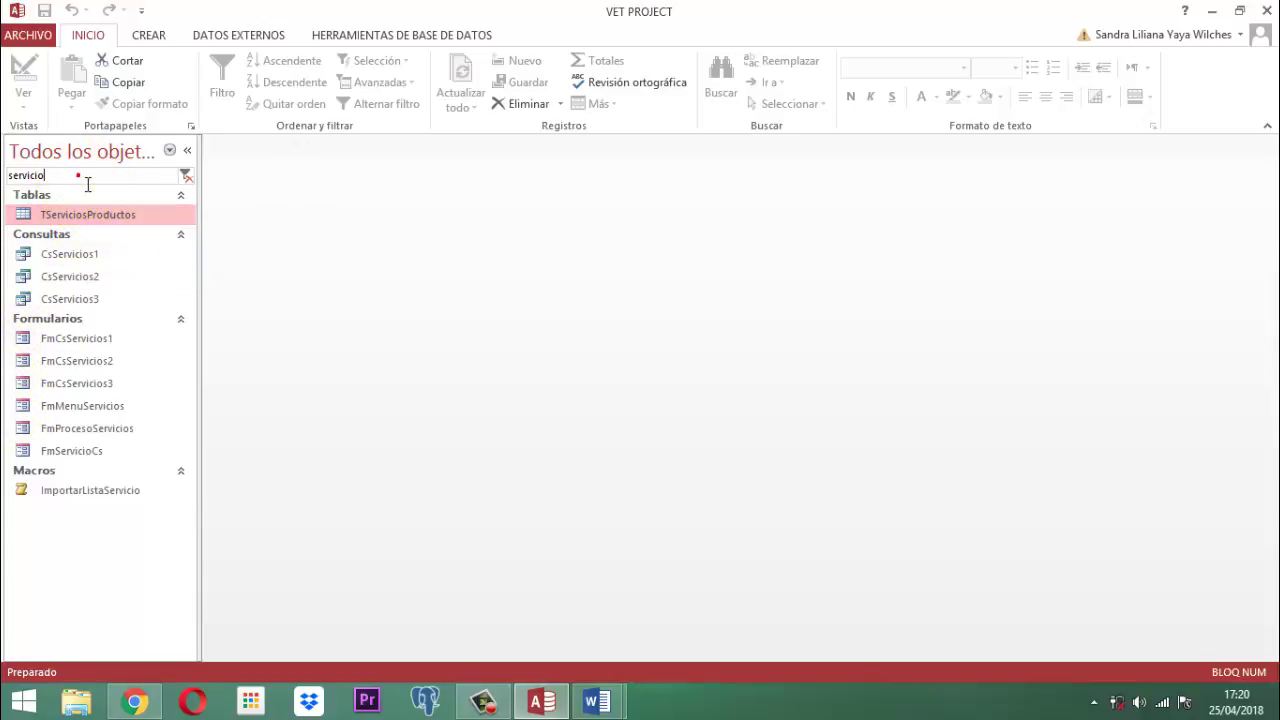
pyautogui.doubleClick(84, 178)
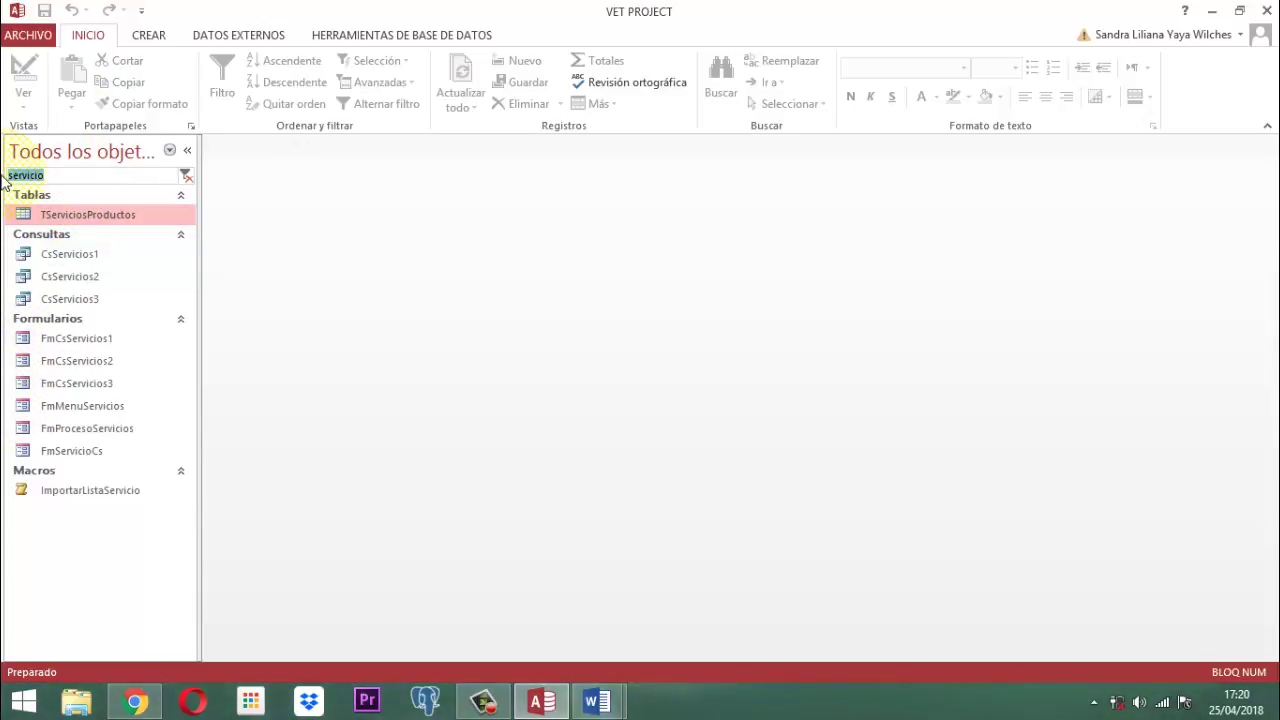
pyautogui.press('BackSpace')
pyautogui.write('pa')
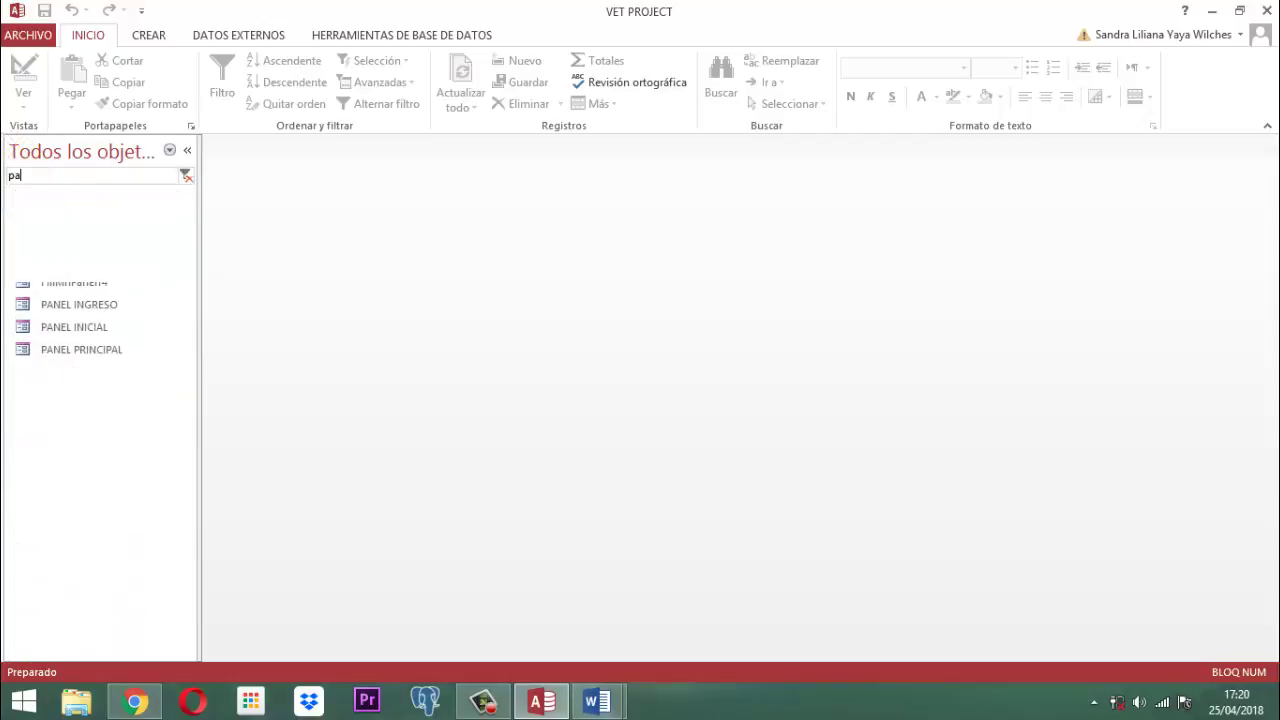
pyautogui.press('BackSpace')
pyautogui.press('BackSpace')
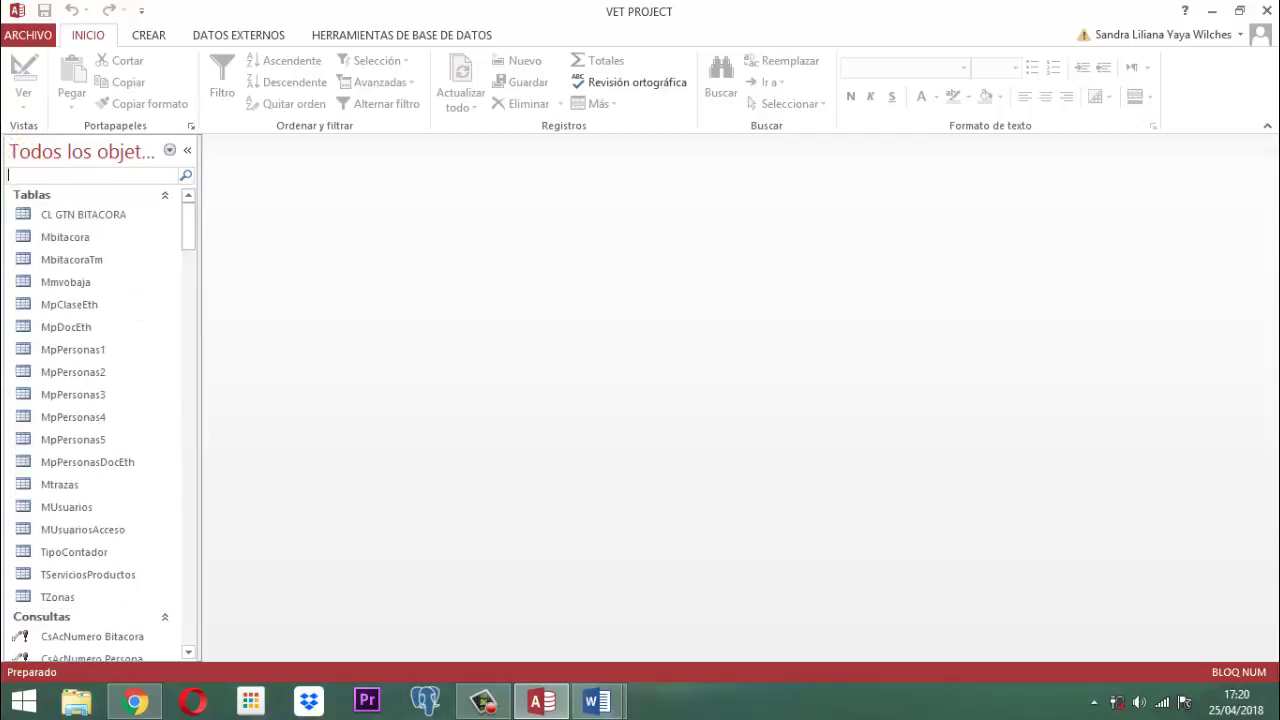
pyautogui.write('panel')
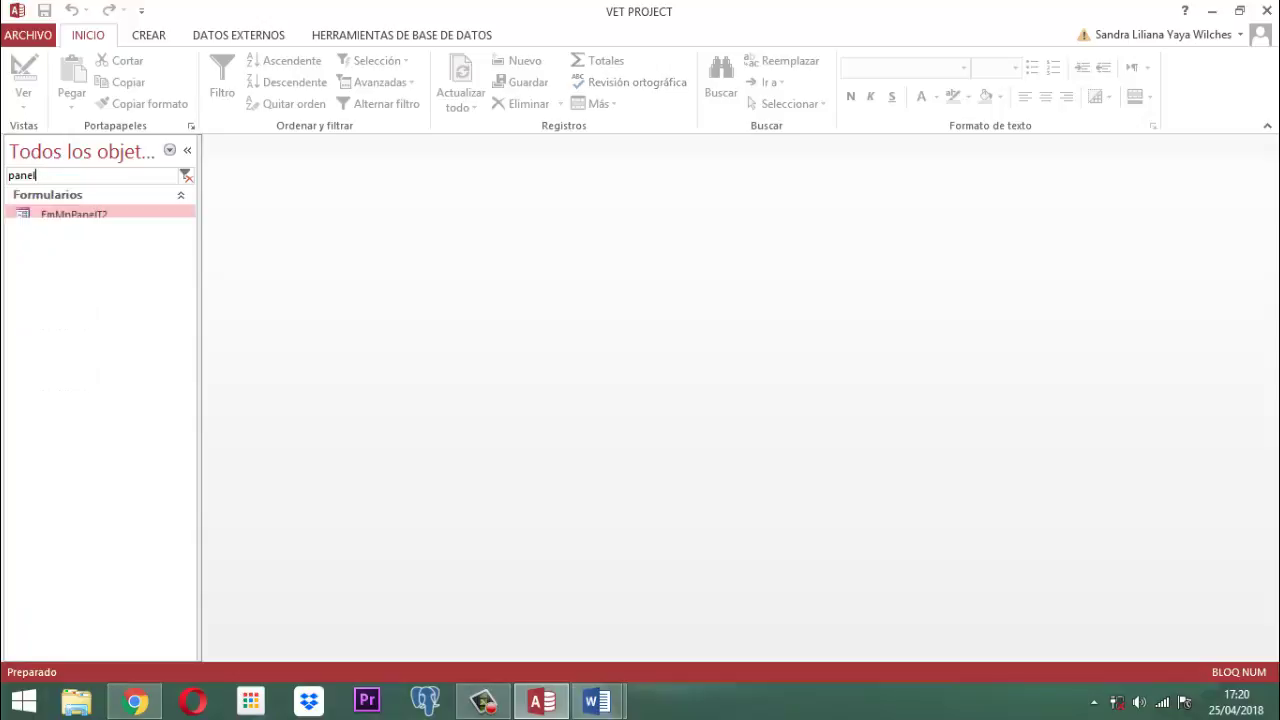
pyautogui.write(' p')
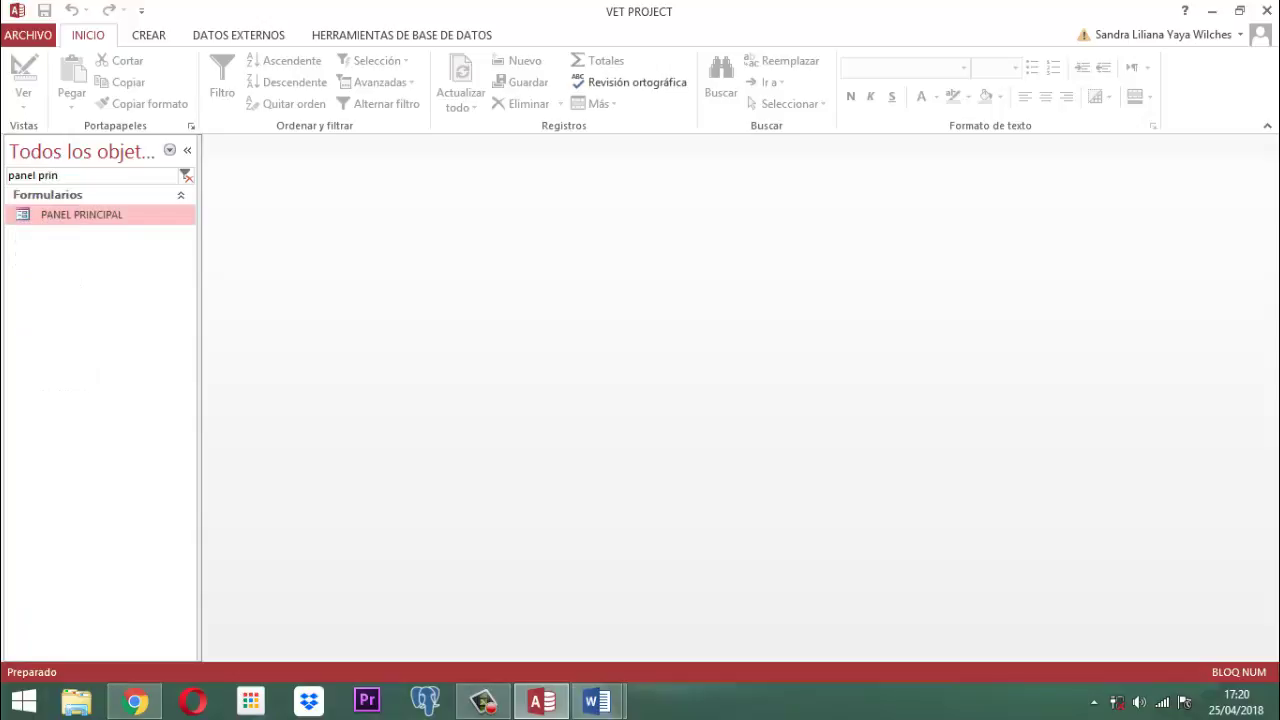
pyautogui.write('rin')
pyautogui.press('Return')
pyautogui.press('Return')
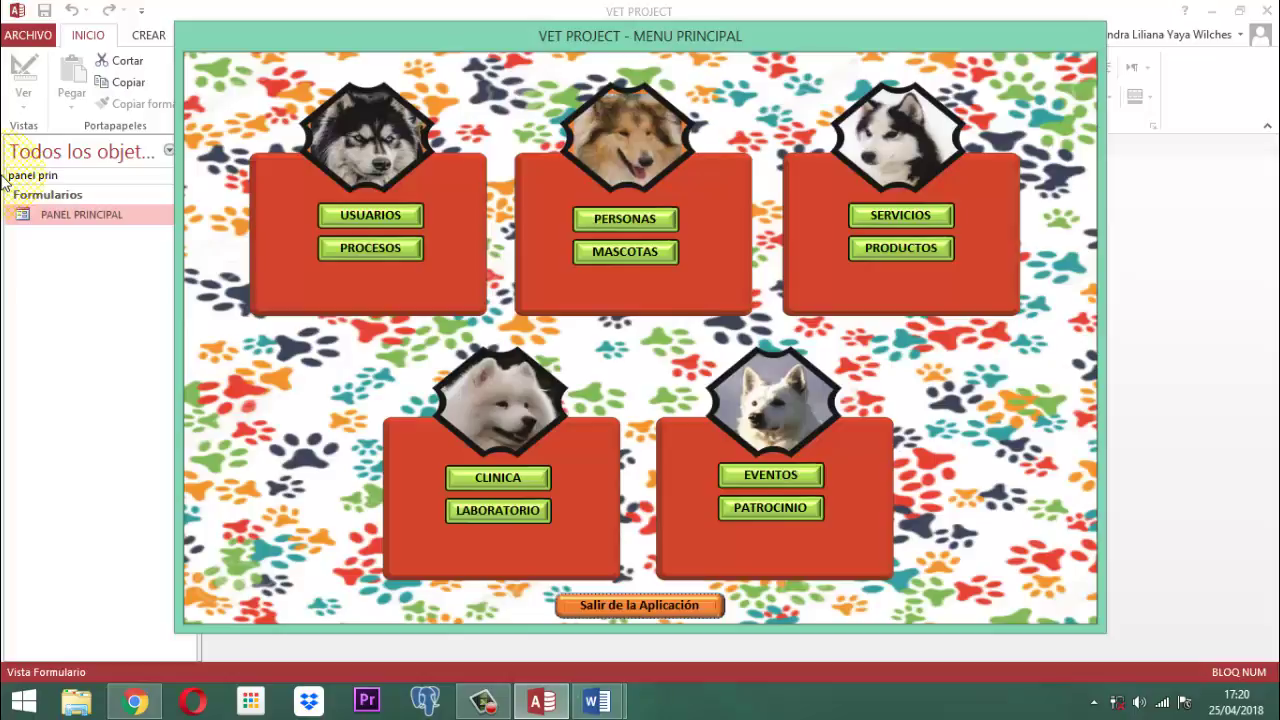
# Step: Open the service list for creating CONSULTA items from the SERVICIOS module and review it down to its last records
pyautogui.click(875, 214)
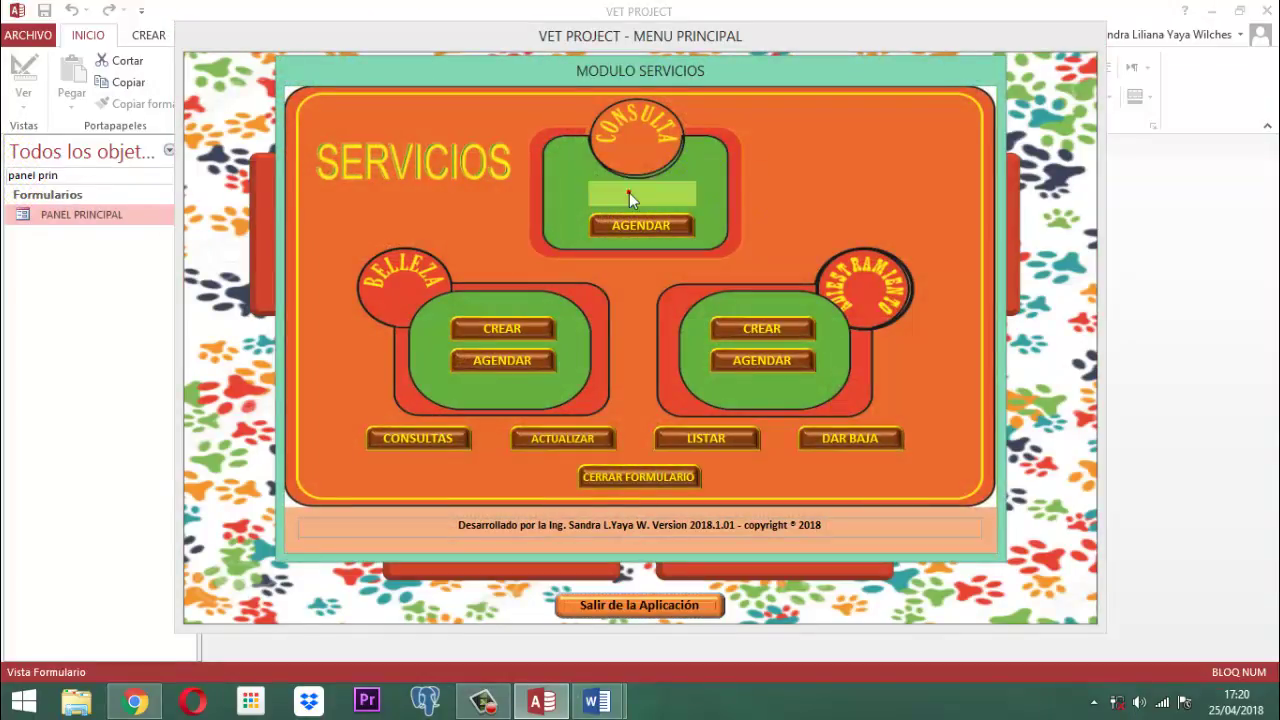
pyautogui.click(629, 196)
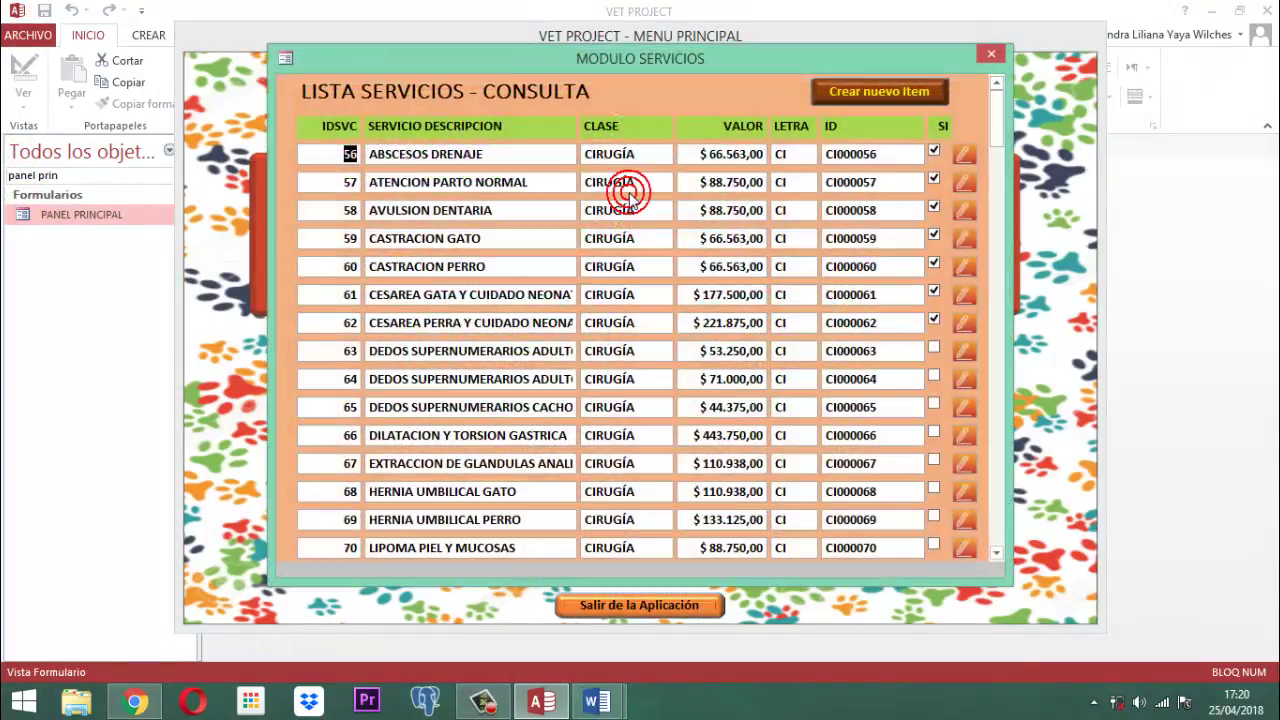
pyautogui.scroll(-9, 920, 370)
pyautogui.scroll(-14, 920, 370)
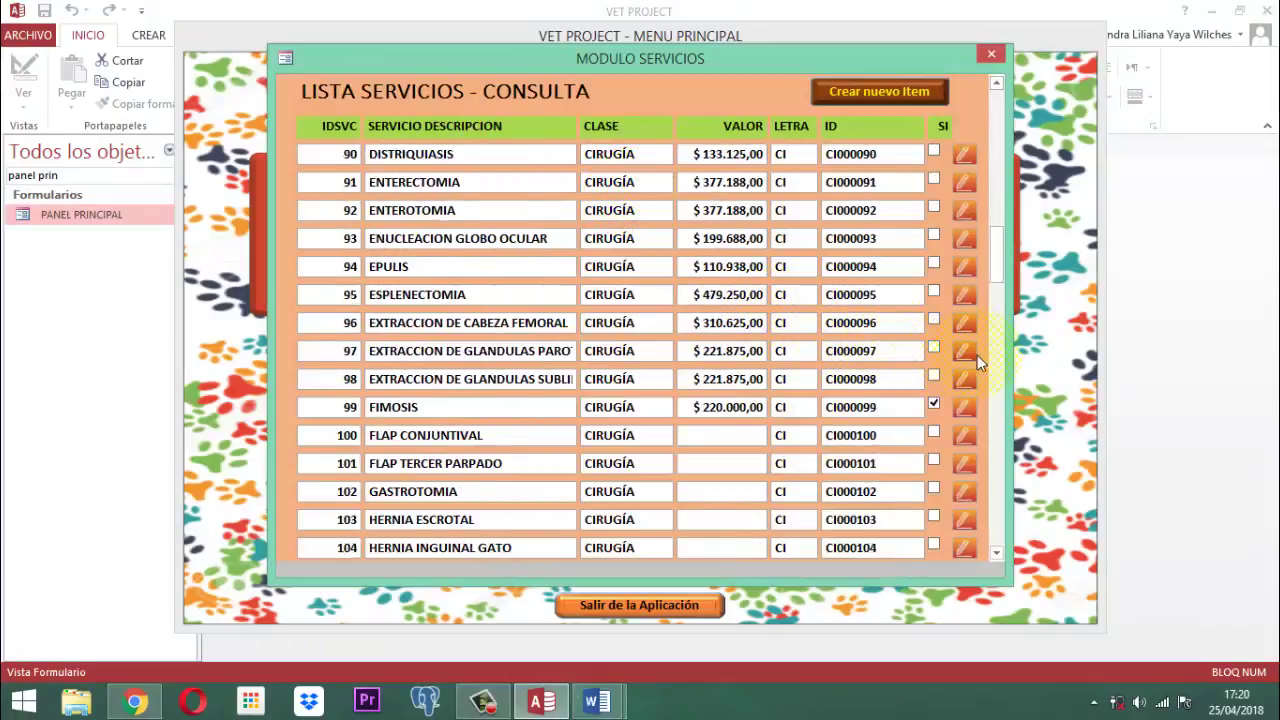
pyautogui.scroll(-10, 711, 350)
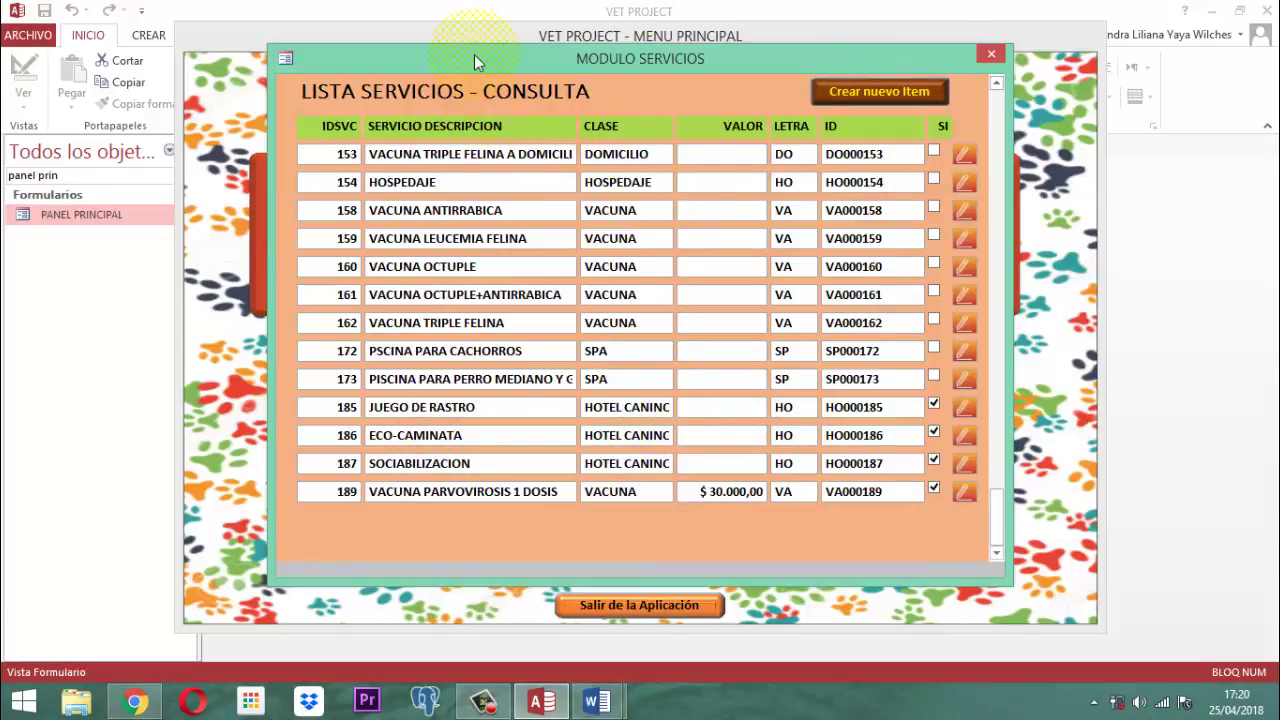
pyautogui.moveTo(474, 54); pyautogui.dragTo(494, 78)
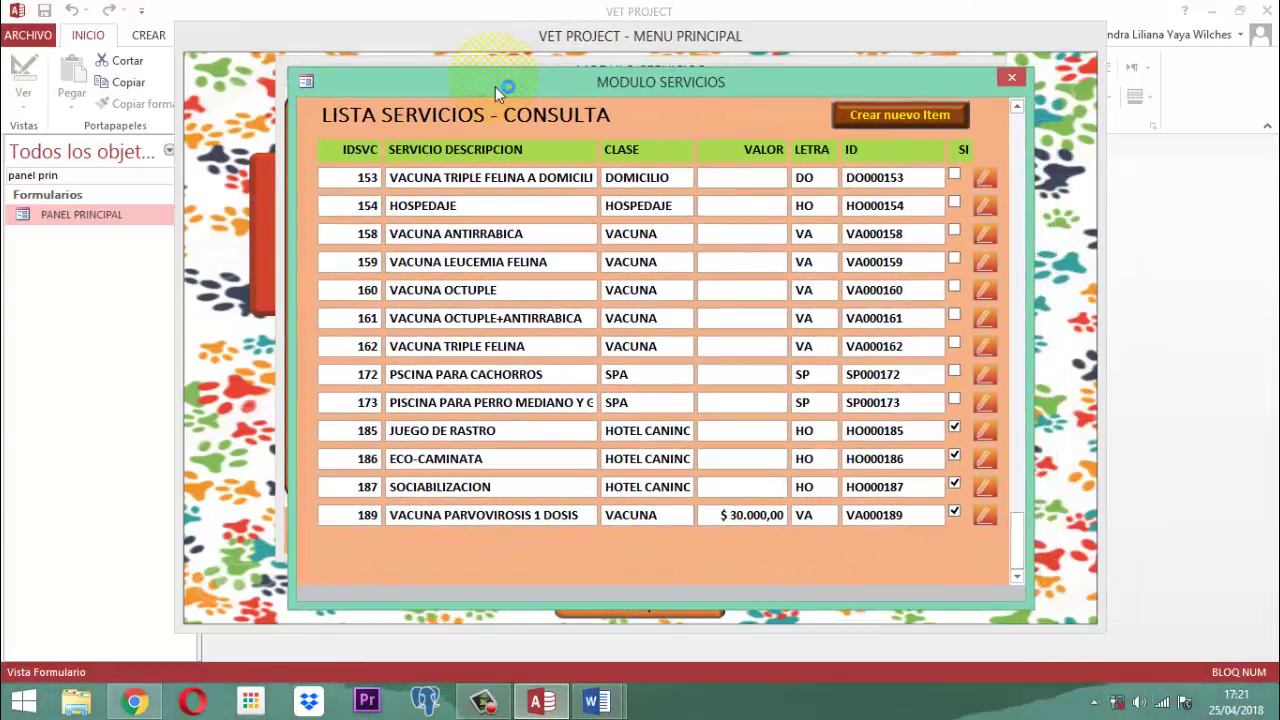
# Step: Launch the new service entry form with Crear nuevo Item and shift its window slightly
pyautogui.click(903, 128)
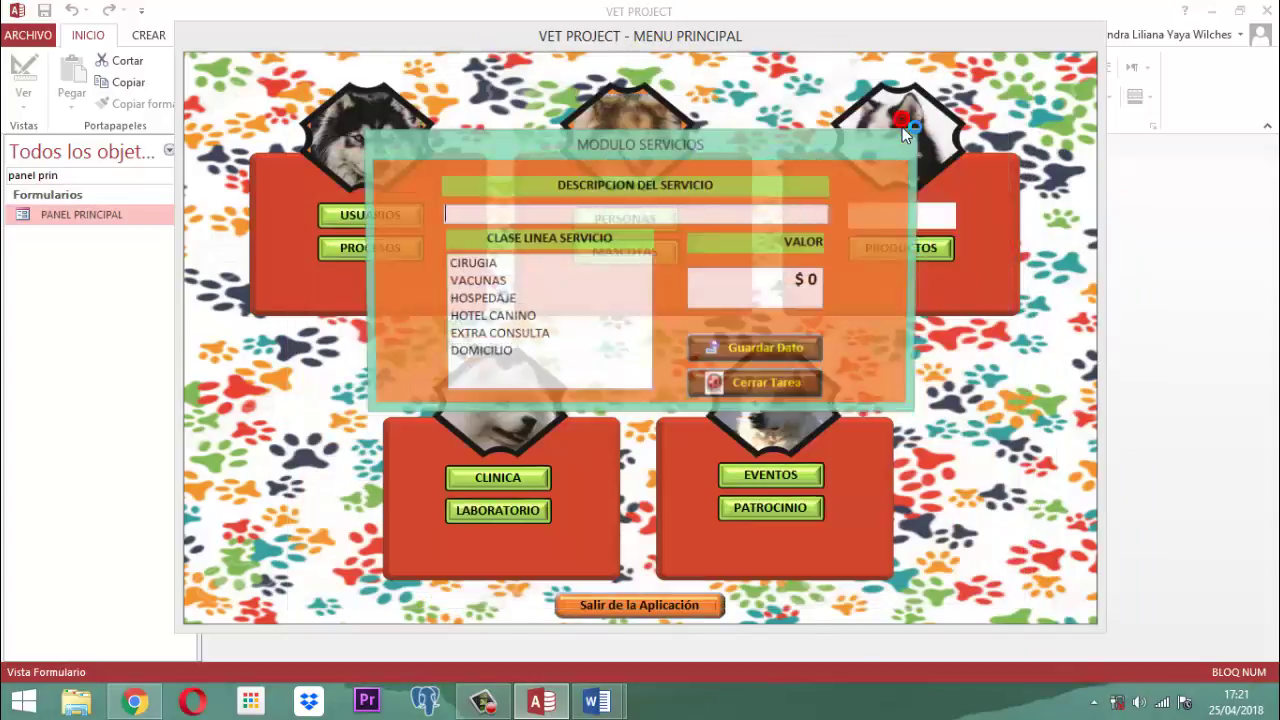
pyautogui.moveTo(543, 144)
pyautogui.mouseDown()
pyautogui.moveTo(769, 310)
pyautogui.moveTo(477, 138)
pyautogui.moveTo(558, 154)
pyautogui.mouseUp()
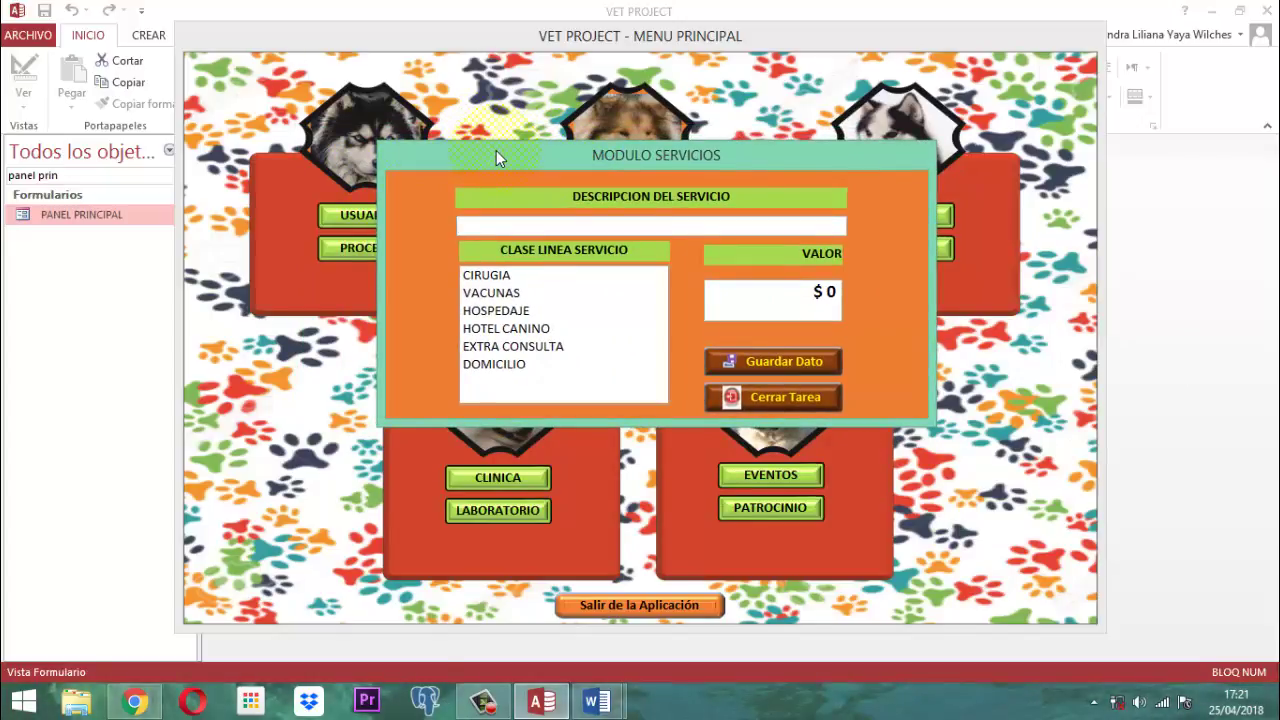
pyautogui.click(84, 307)
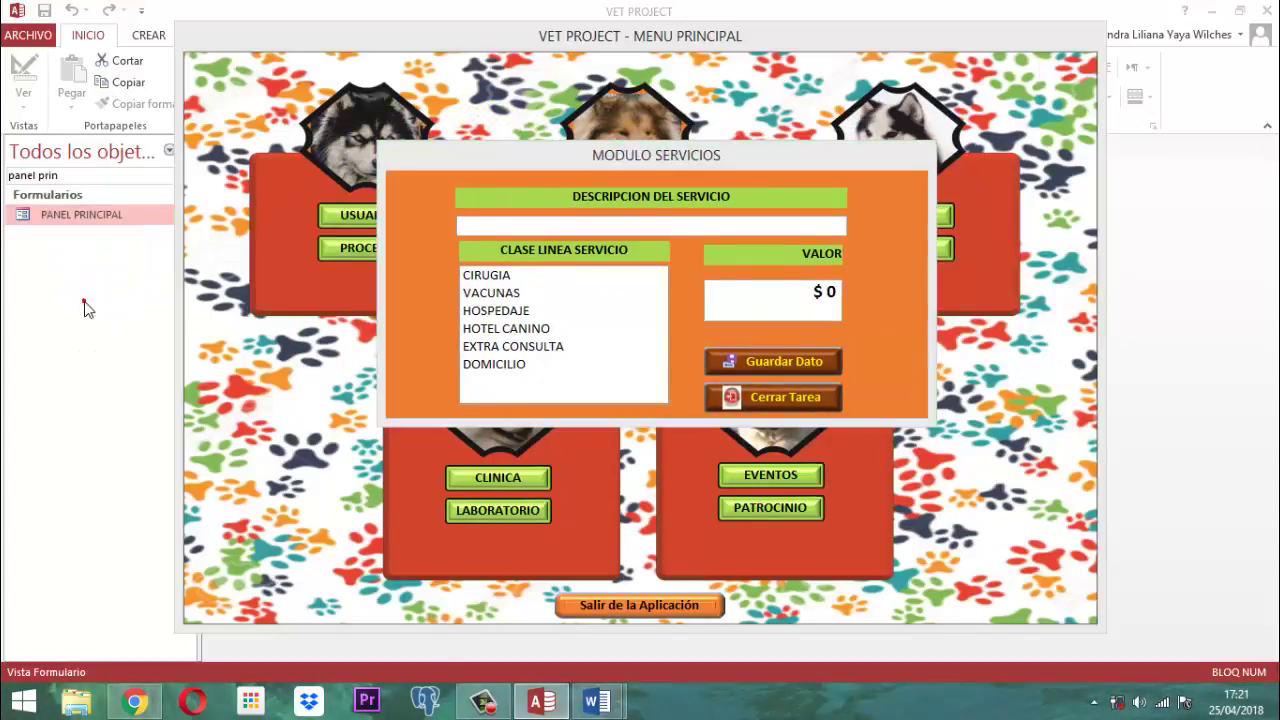
pyautogui.click(414, 42)
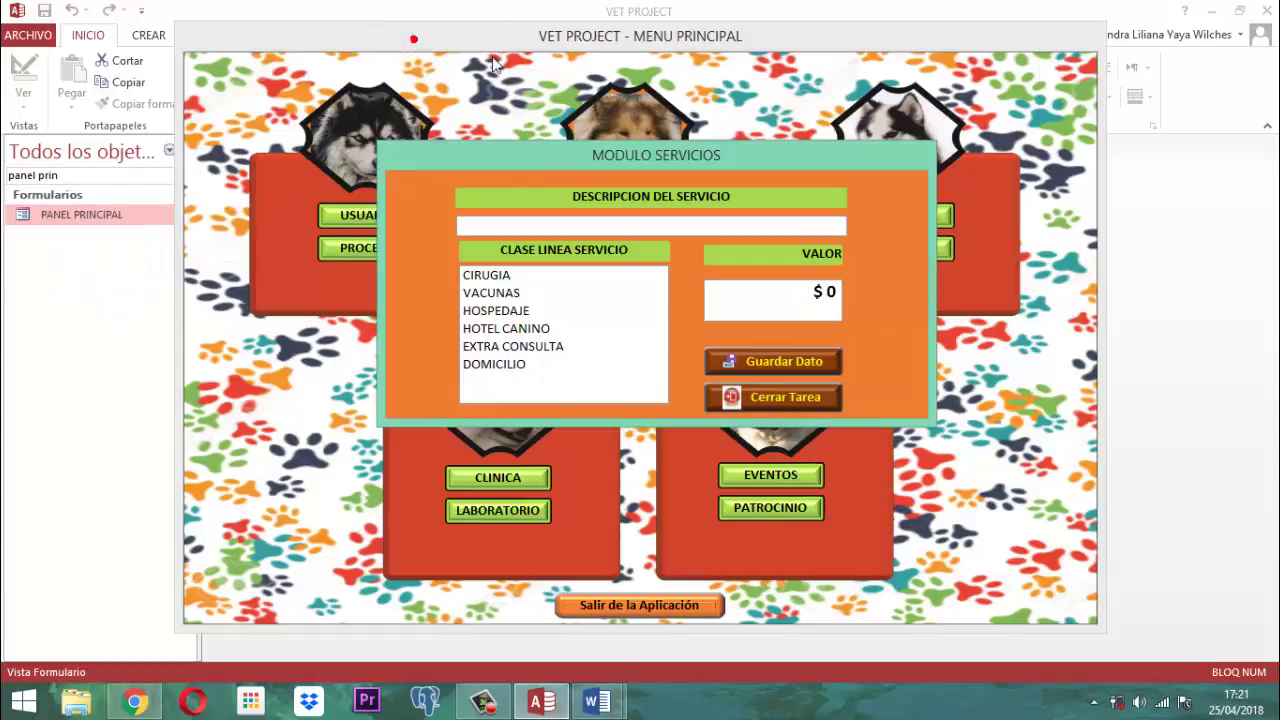
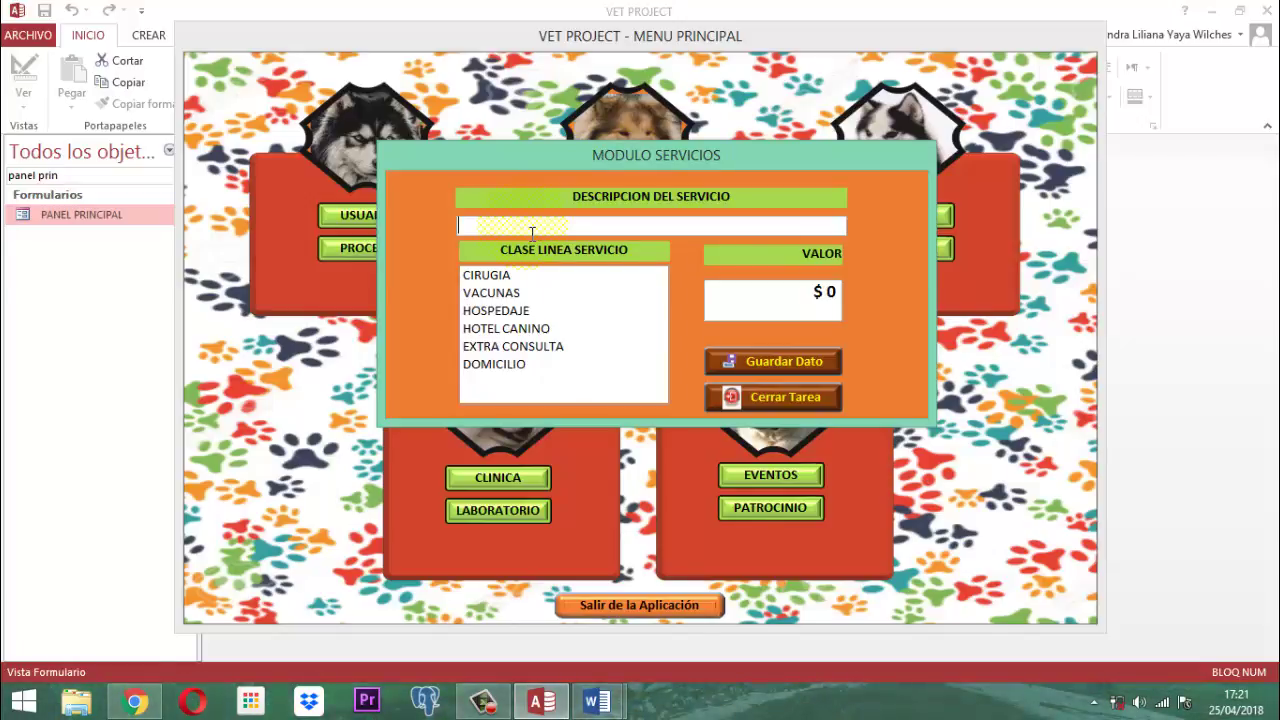
# Step: Enter "VACUNA MOQUILLO 1 DOSIS" as the new service's description and move on to its service class
pyautogui.write('v')
pyautogui.press('capslock')
pyautogui.write('VACUNA MOQUILLO ')
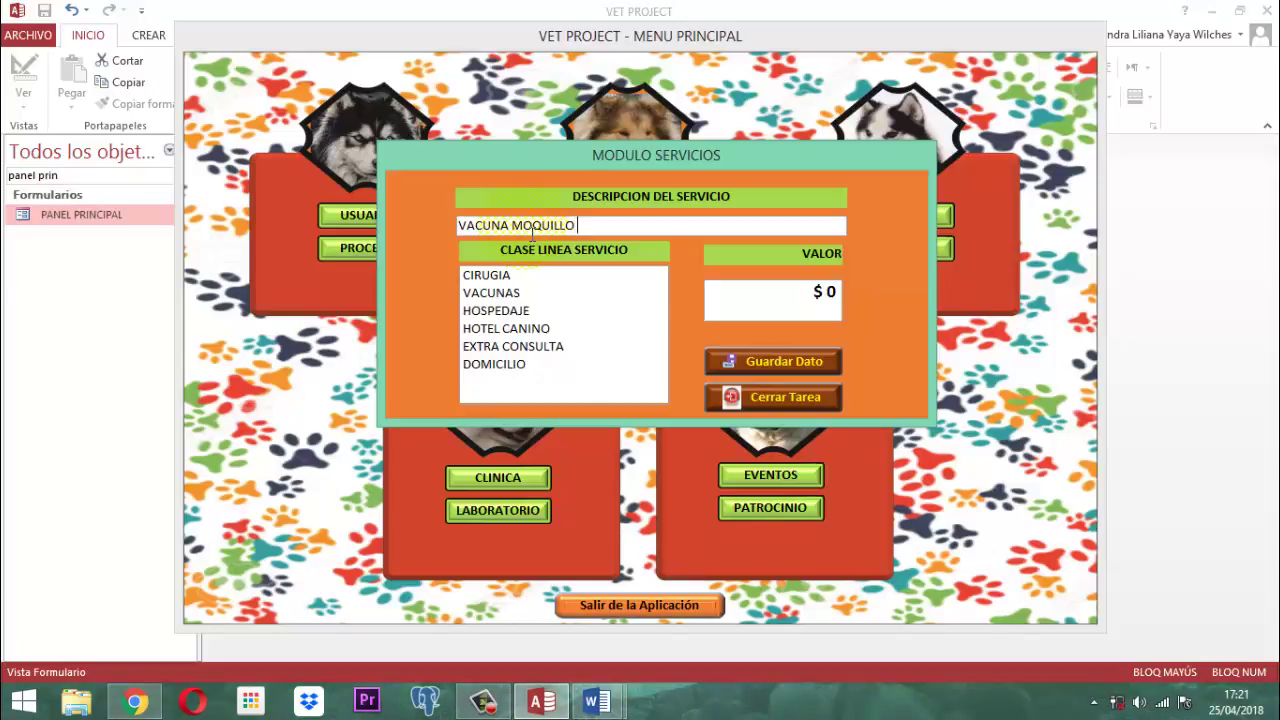
pyautogui.write('1 DOSIS')
pyautogui.press('Tab')
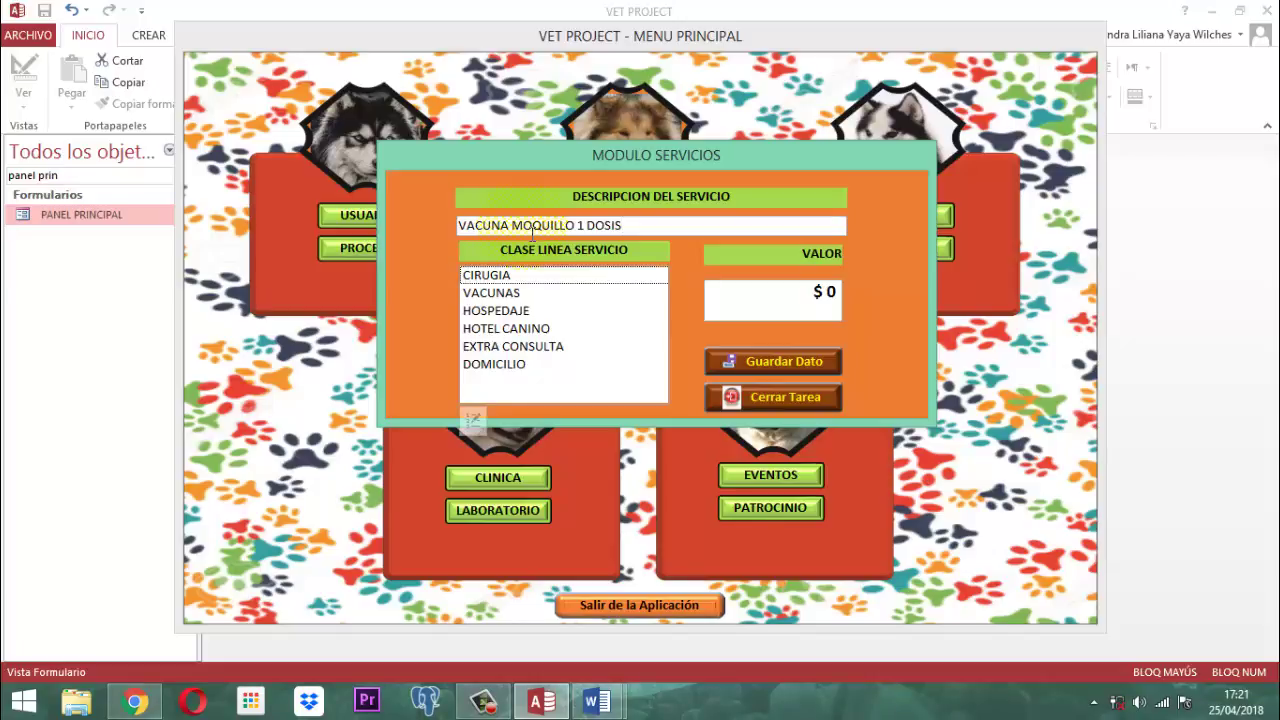
# Step: Assign the VACUNAS class and a value of 30000 to the new service, save the record and close the entry form
pyautogui.press('Down')
pyautogui.press('Tab')
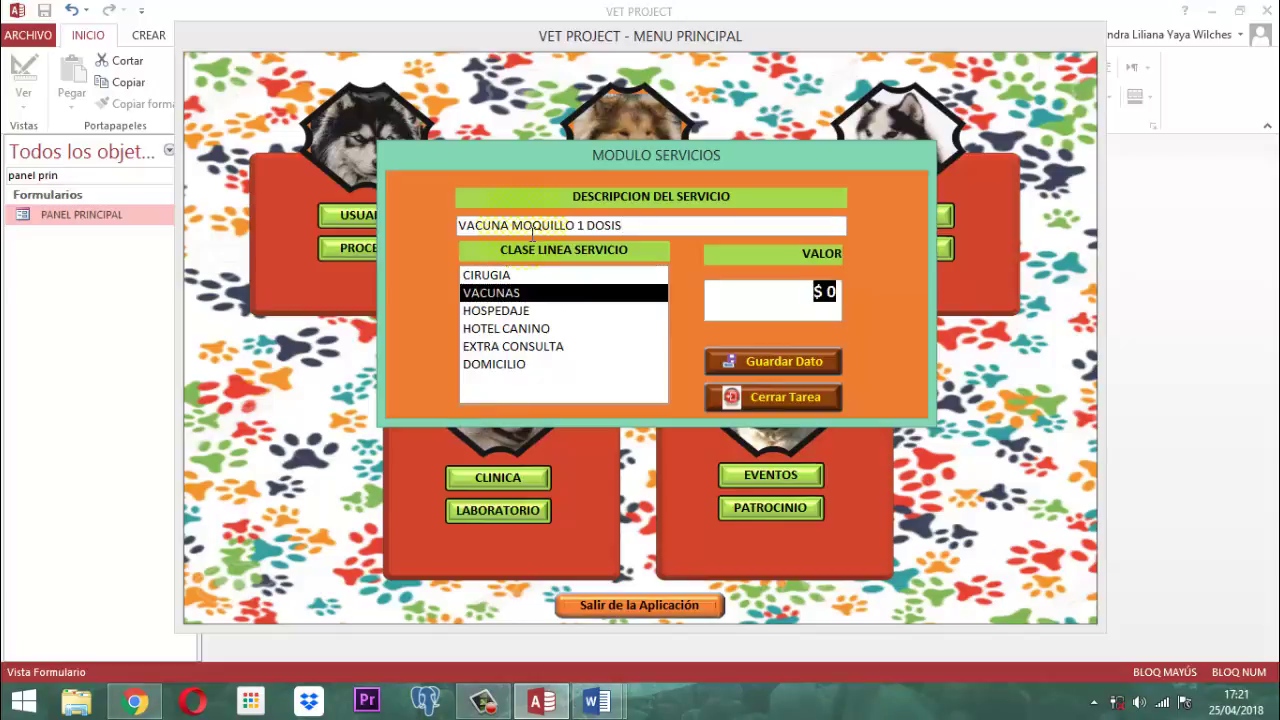
pyautogui.write('30000')
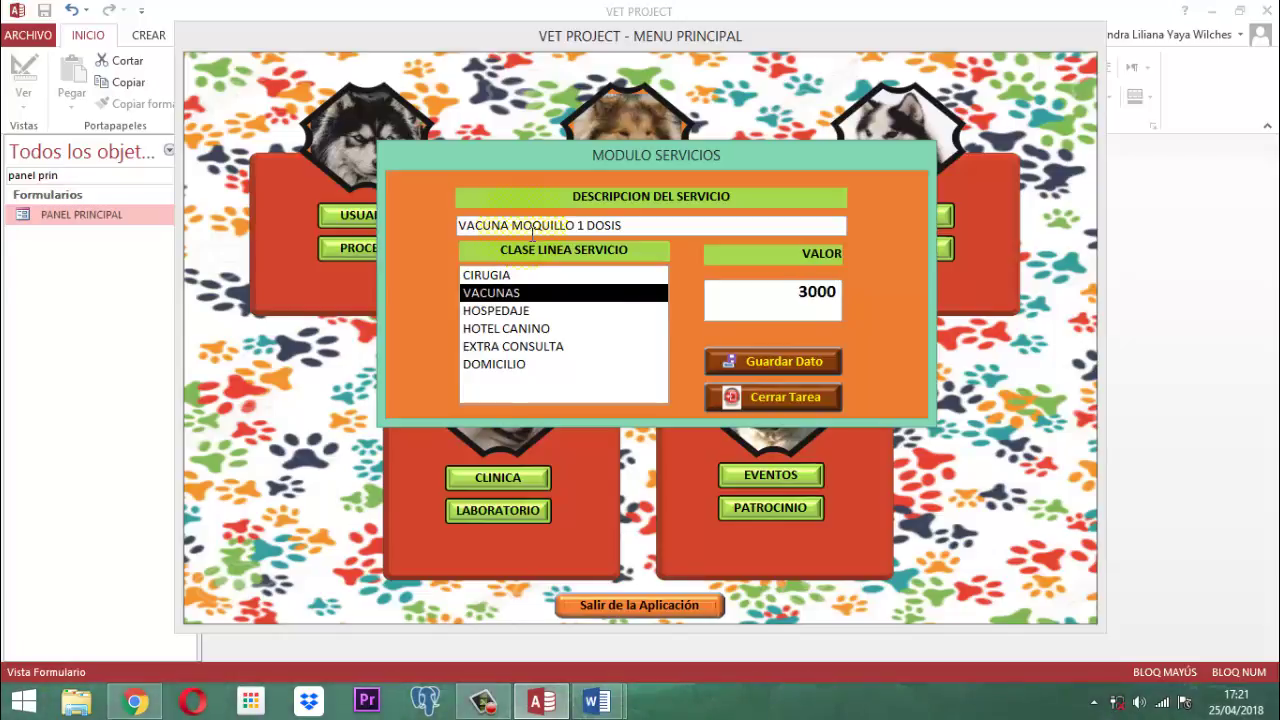
pyautogui.click(752, 362)
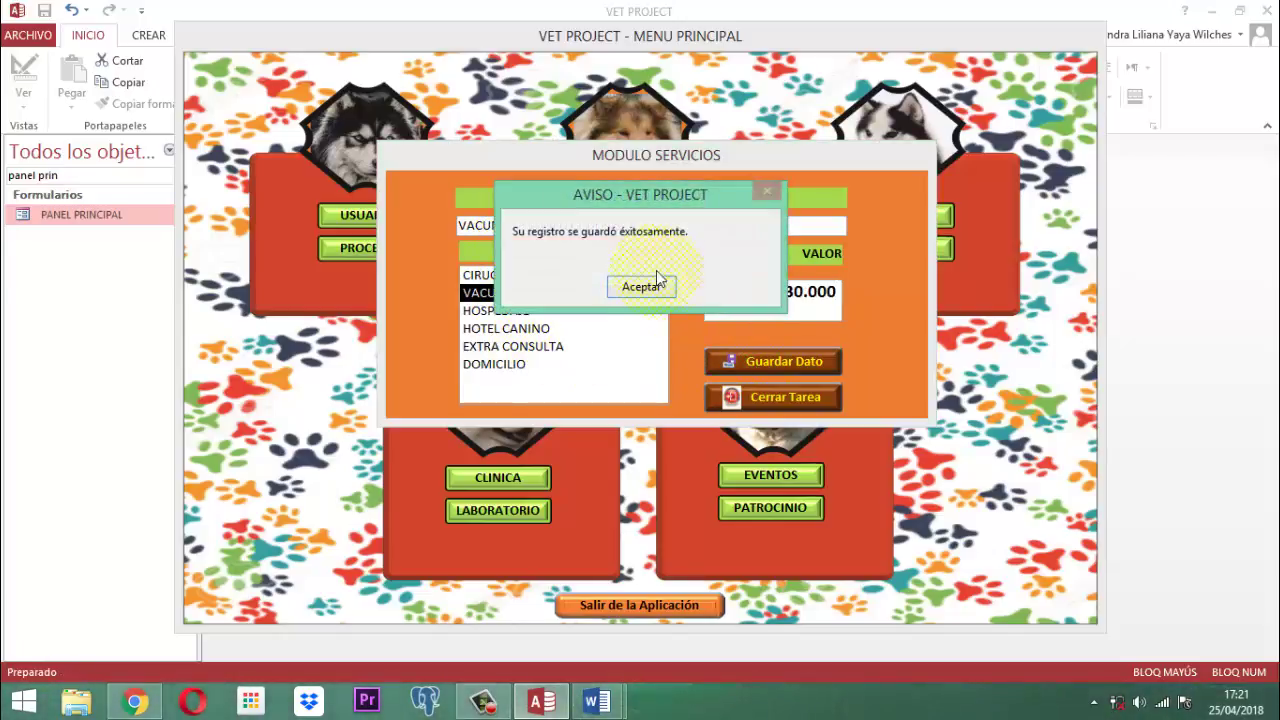
pyautogui.click(636, 288)
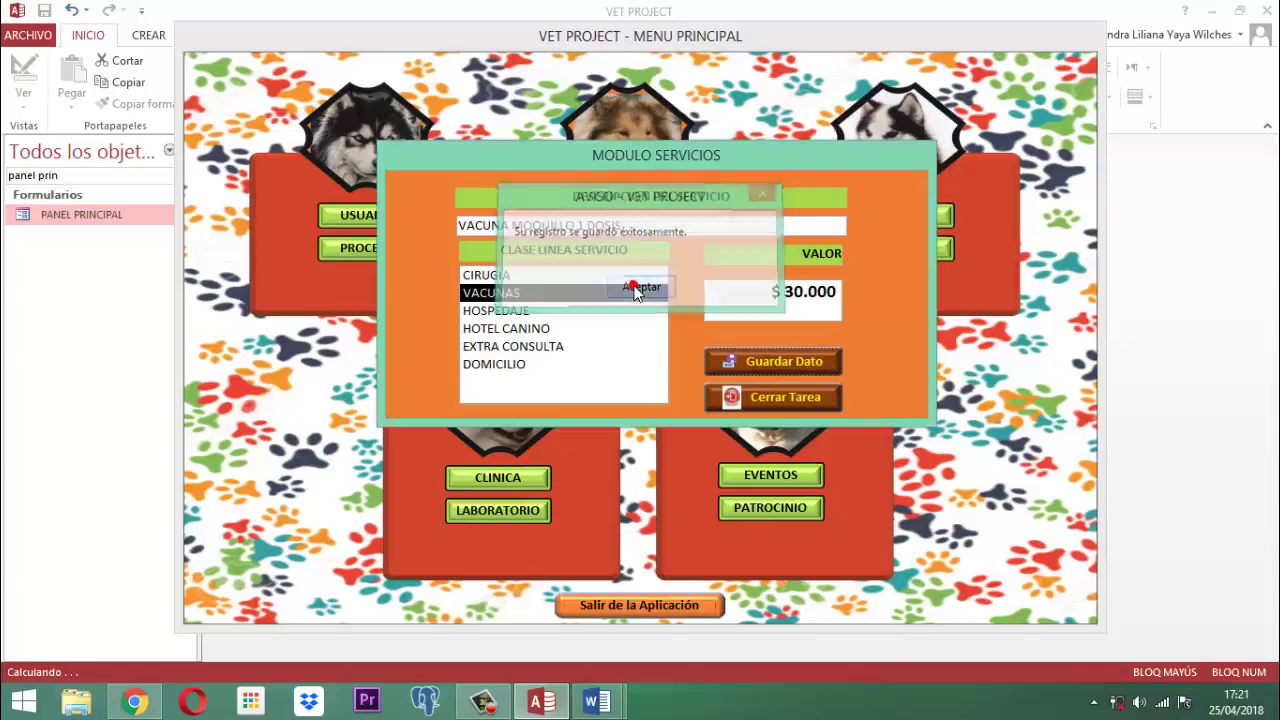
pyautogui.click(799, 402)
pyautogui.click(760, 425)
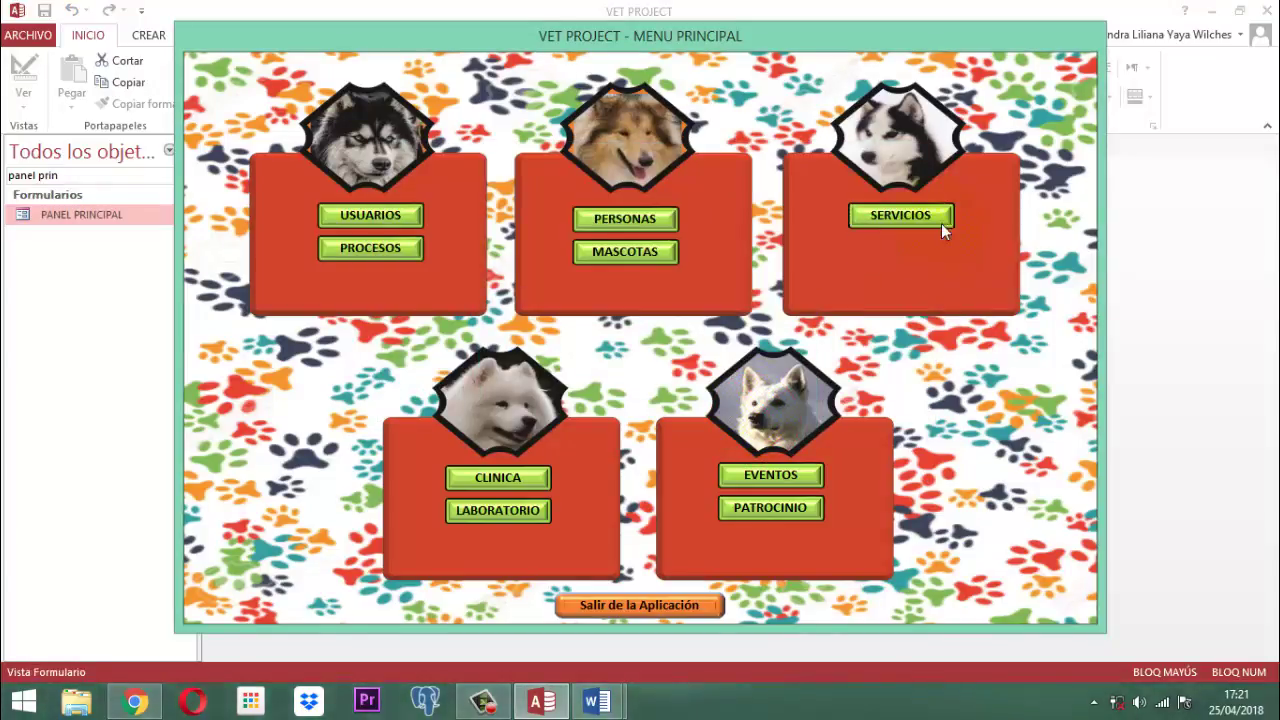
# Step: Open the CONSULTA service list from the SERVICIOS module and go to its last records
pyautogui.click(900, 217)
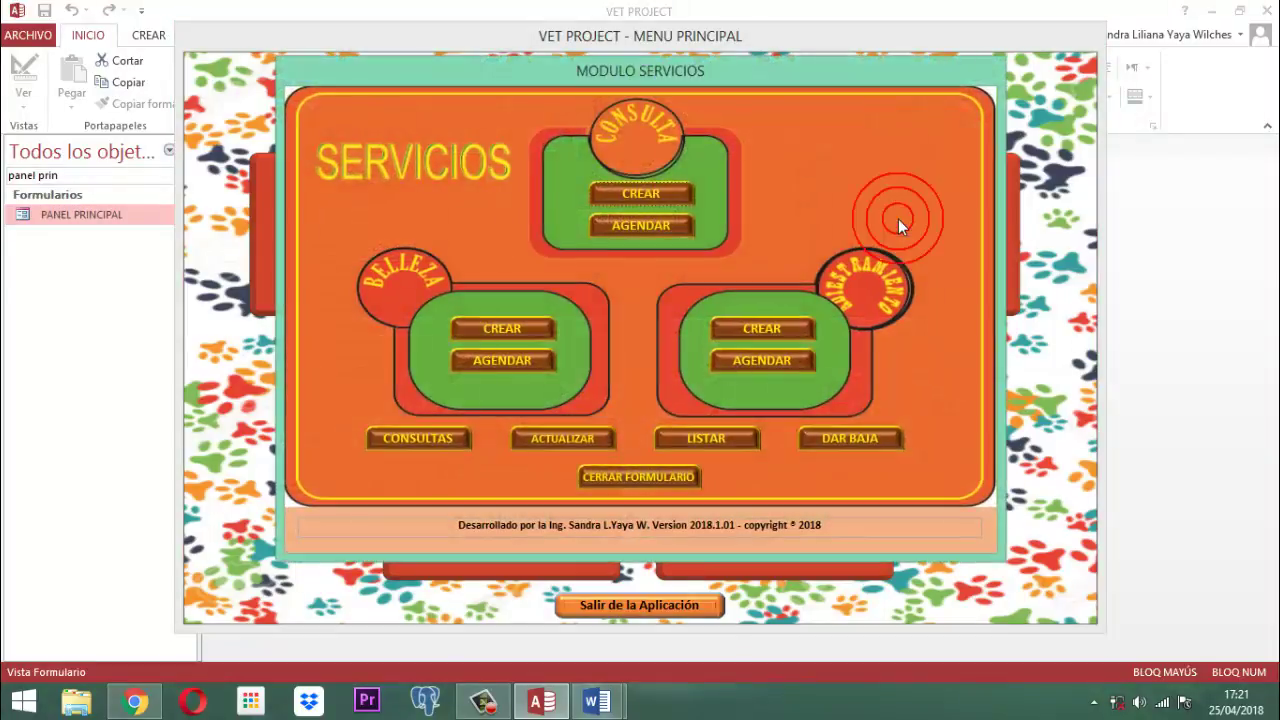
pyautogui.click(663, 194)
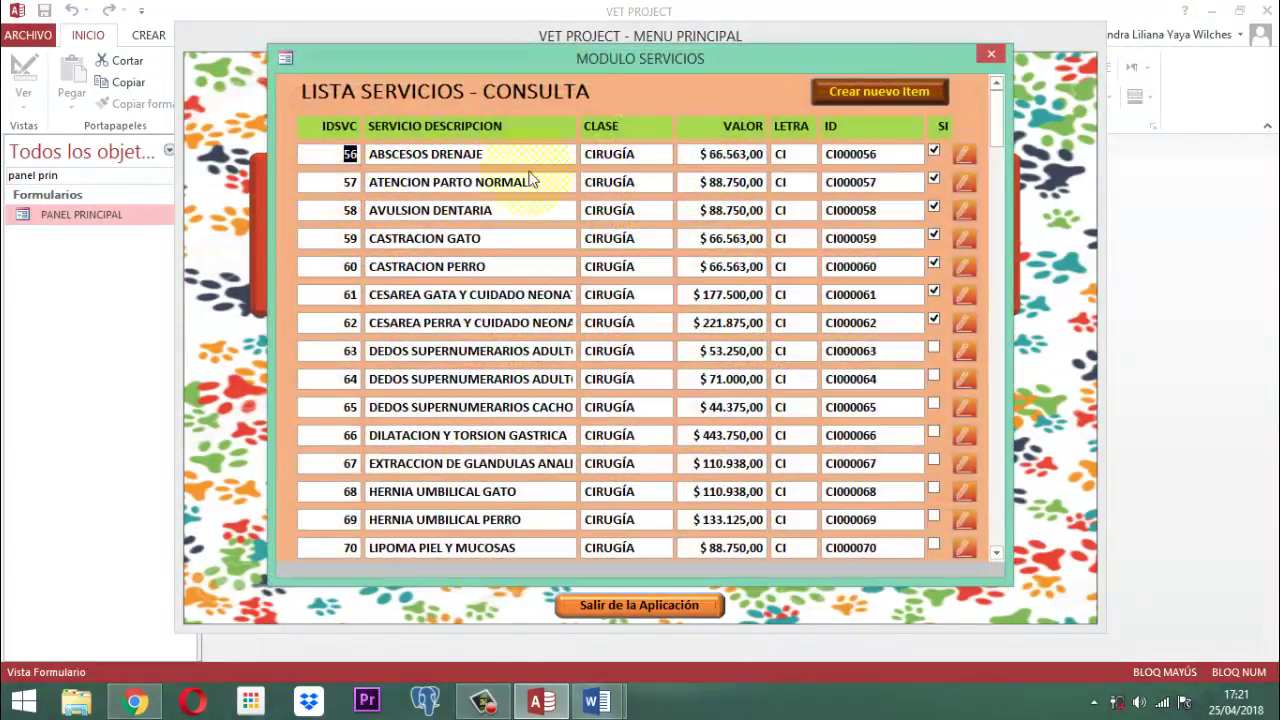
pyautogui.scroll(-15, 463, 176)
pyautogui.scroll(-15, 736, 188)
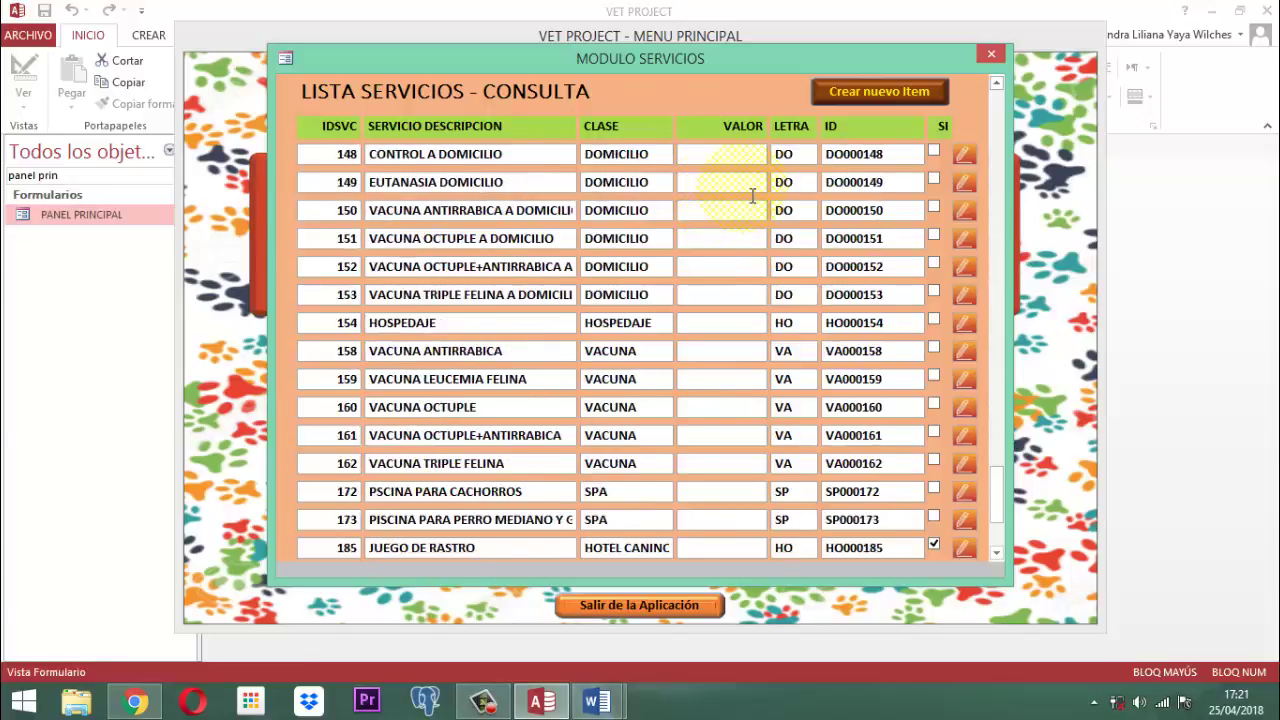
pyautogui.scroll(-3, 752, 195)
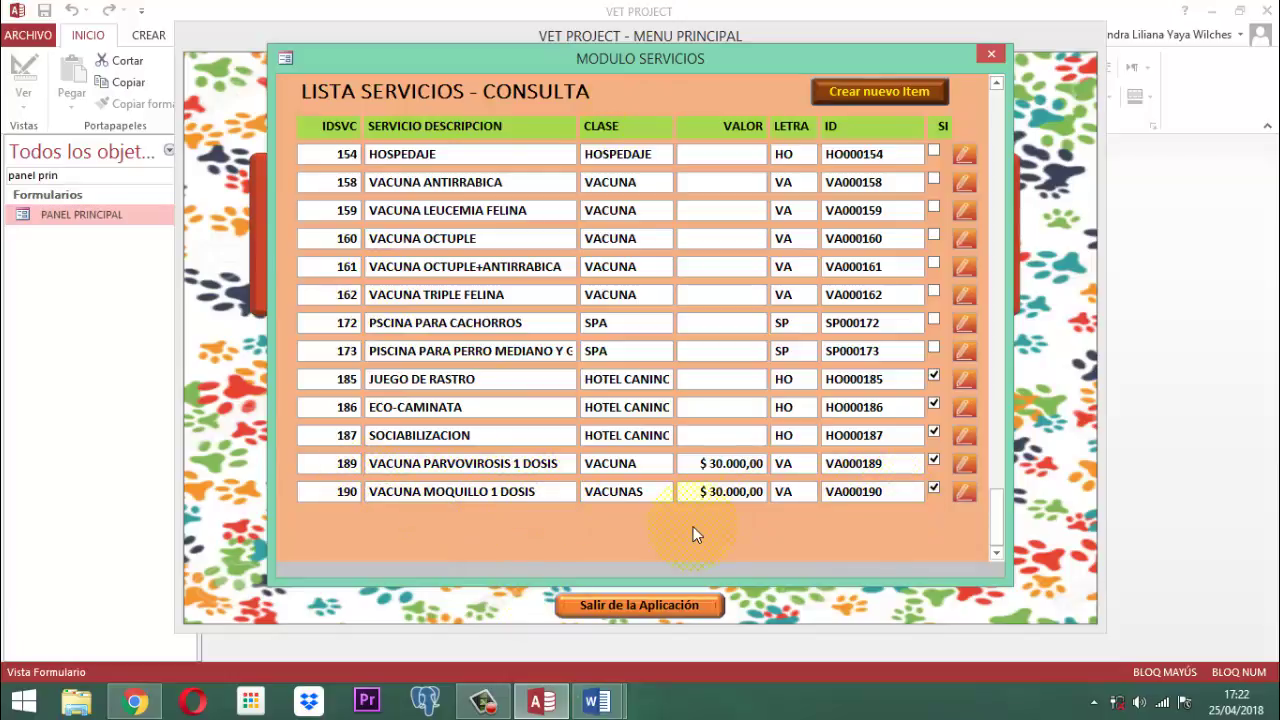
# Step: Correct the class of the VACUNA MOQUILLO 1 DOSIS record to VACUNA
pyautogui.click(655, 463)
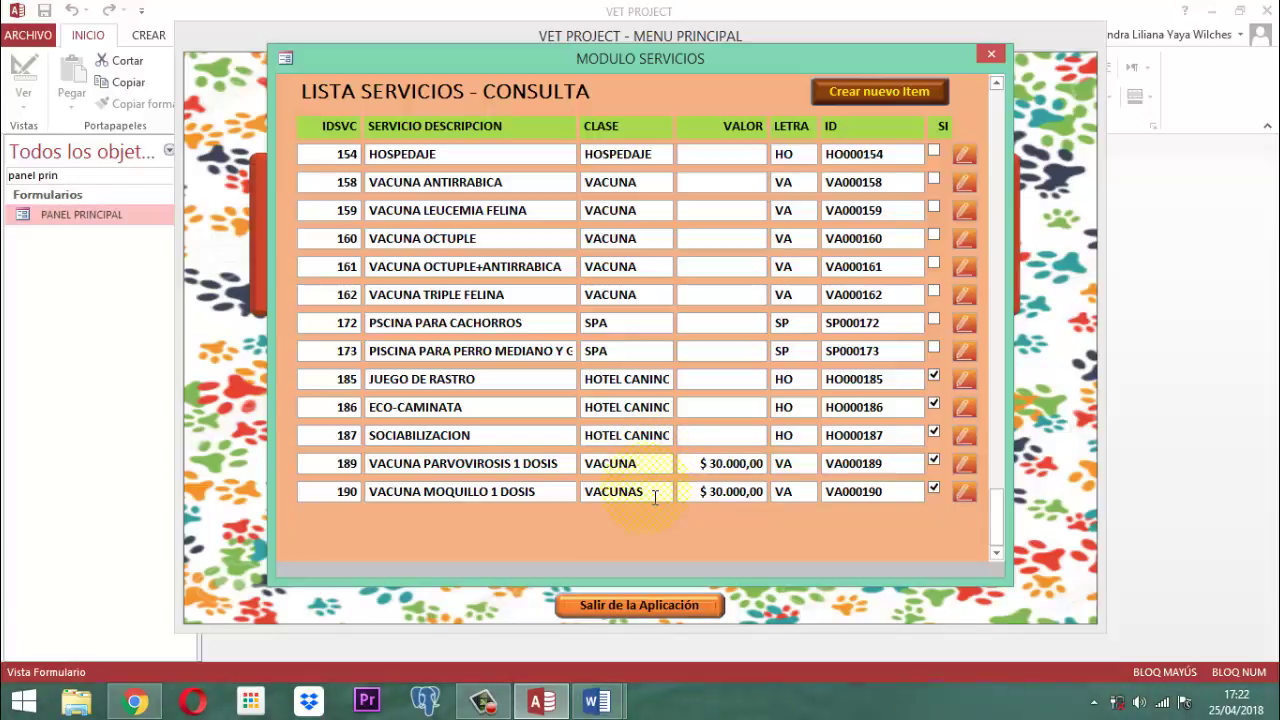
pyautogui.click(646, 490)
pyautogui.click(337, 491)
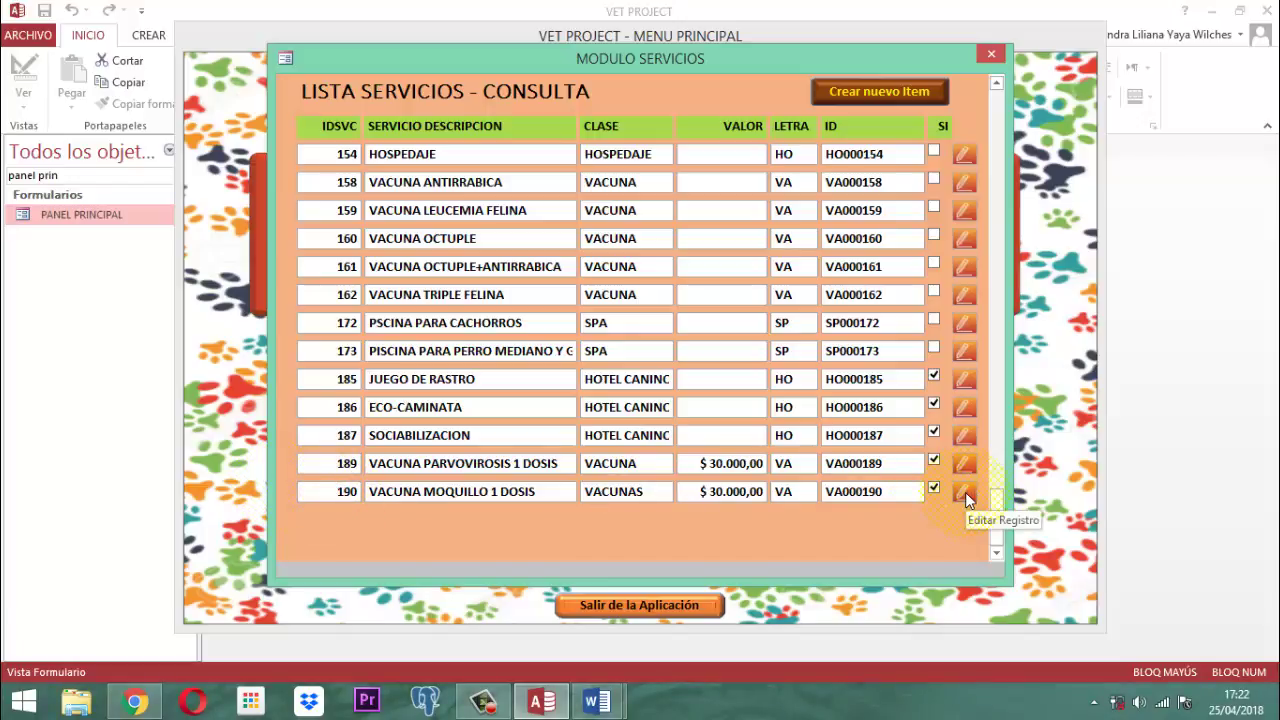
pyautogui.click(660, 498)
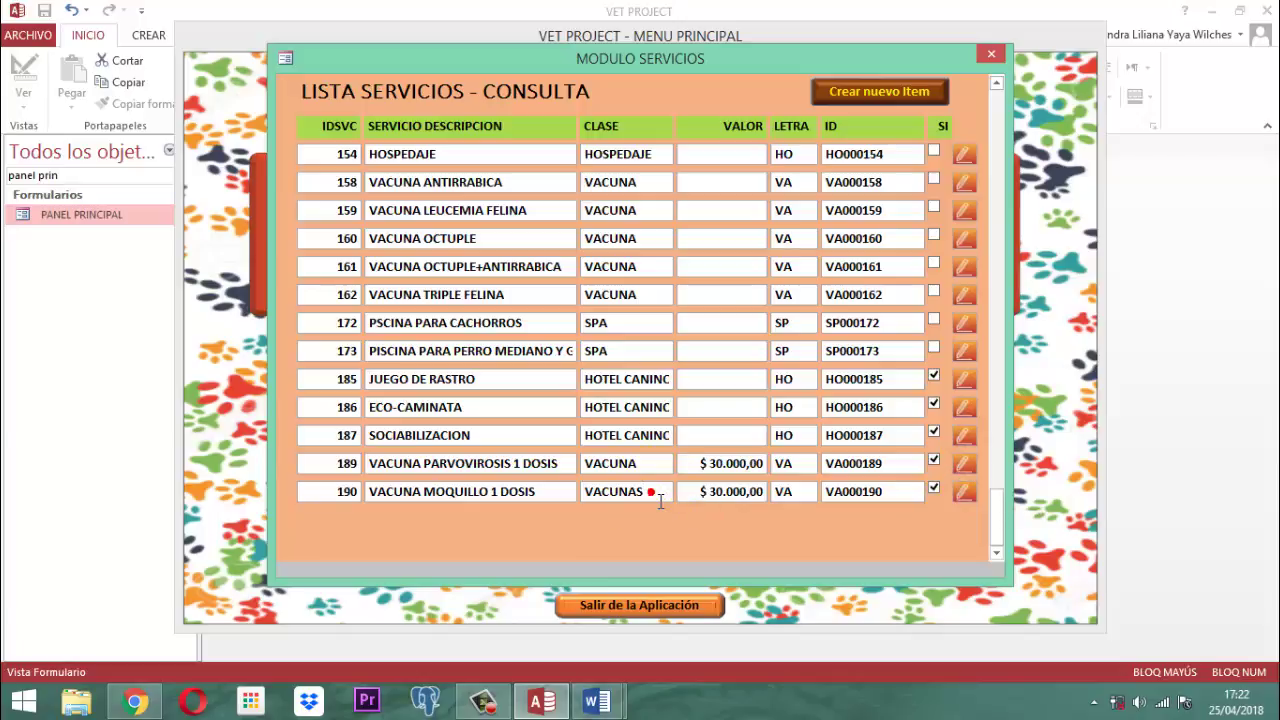
pyautogui.press('BackSpace')
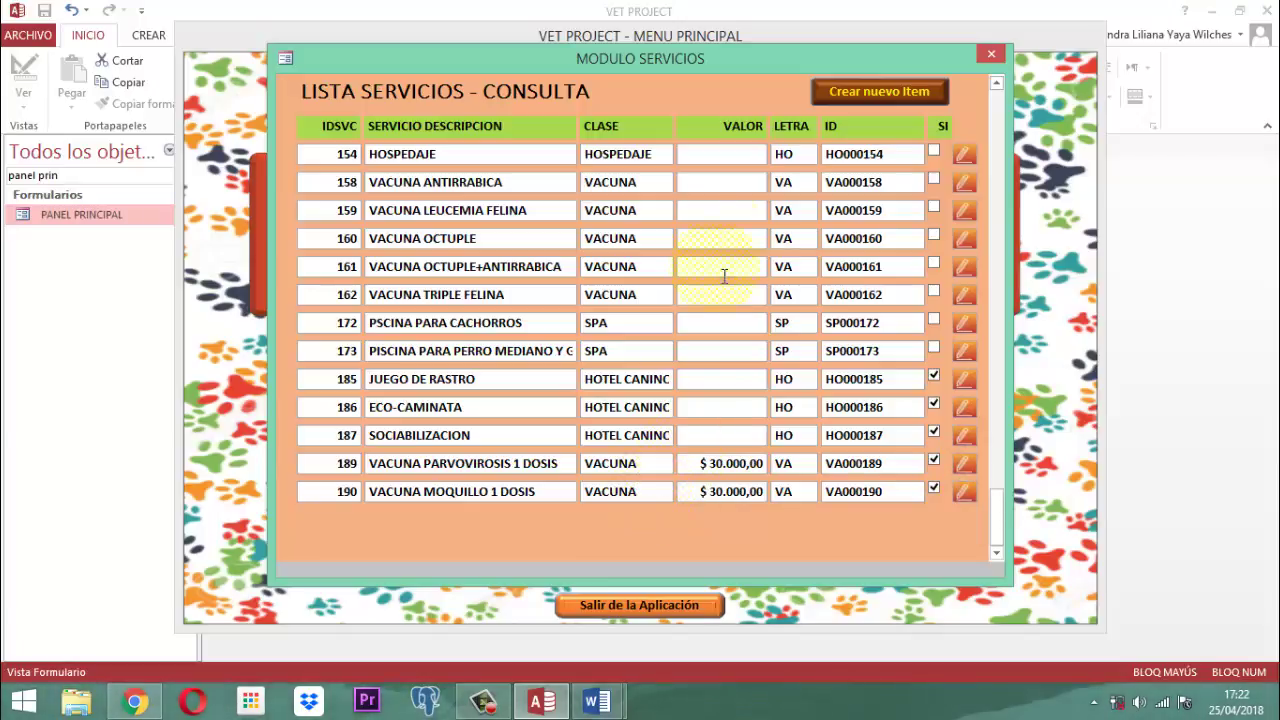
# Step: Close the CONSULTA service list, the SERVICIOS module and the main menu form
pyautogui.click(991, 55)
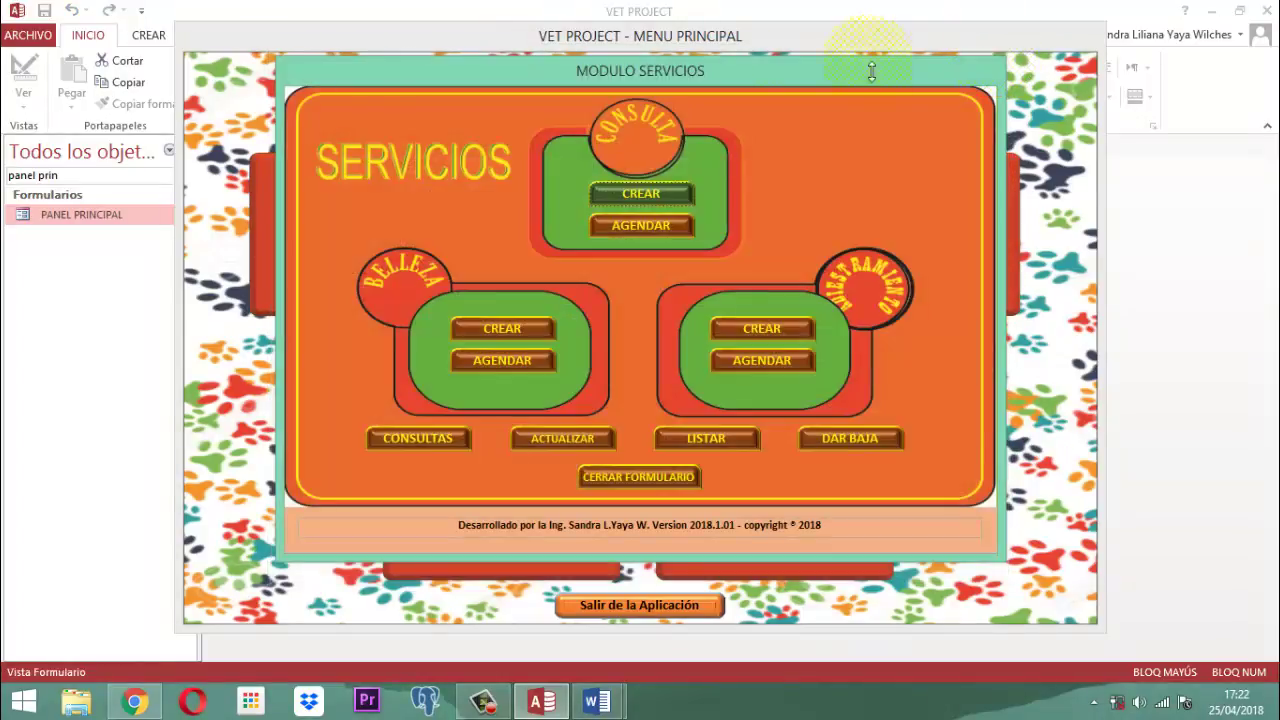
pyautogui.rightClick(689, 75)
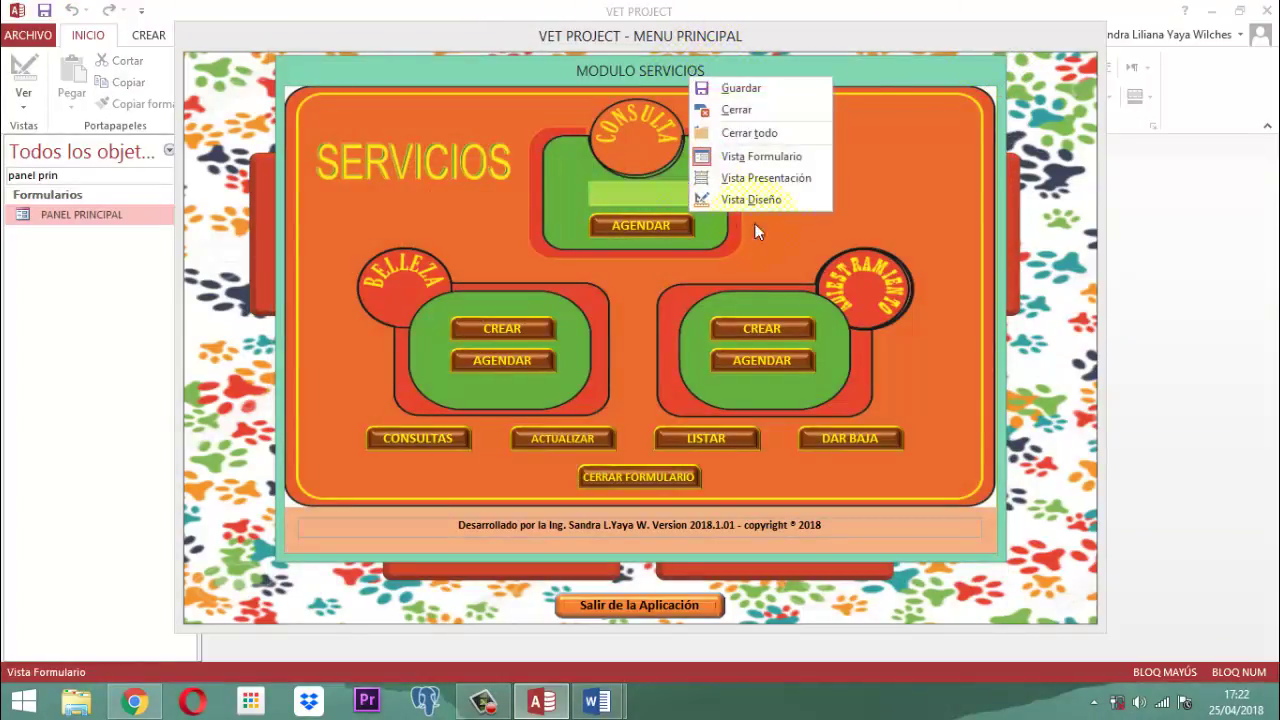
pyautogui.click(730, 110)
pyautogui.rightClick(728, 34)
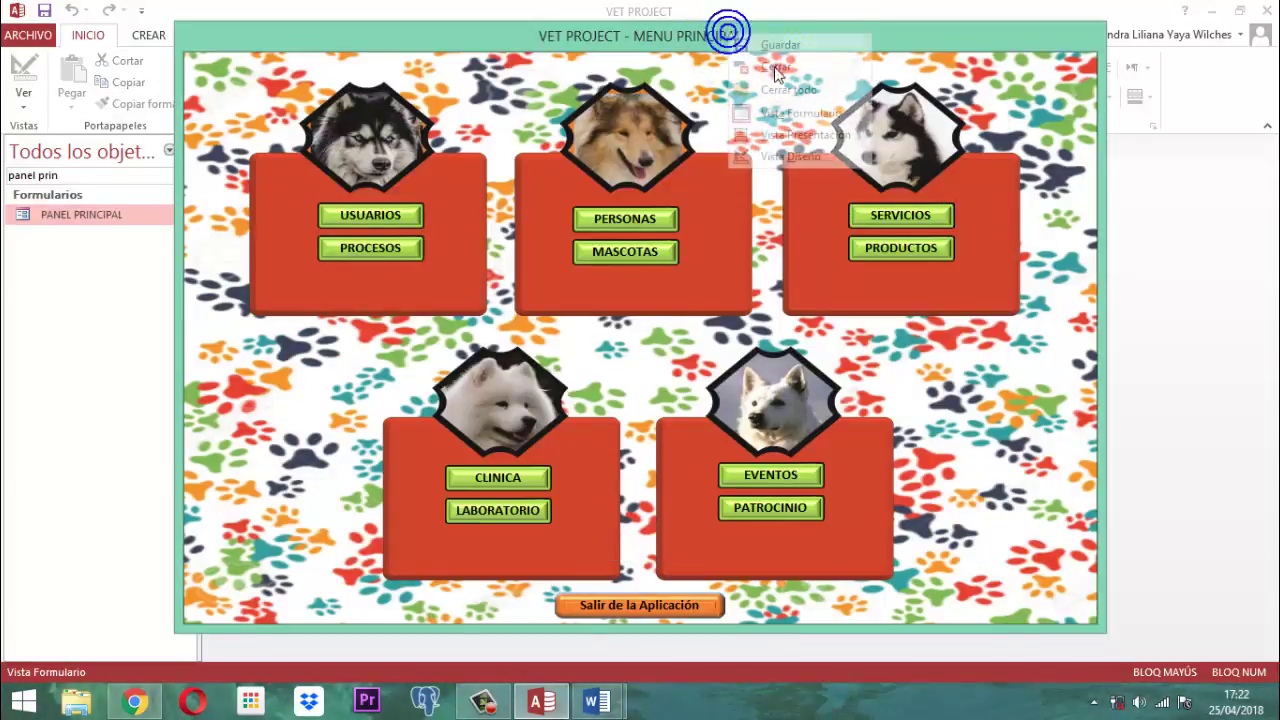
pyautogui.click(777, 61)
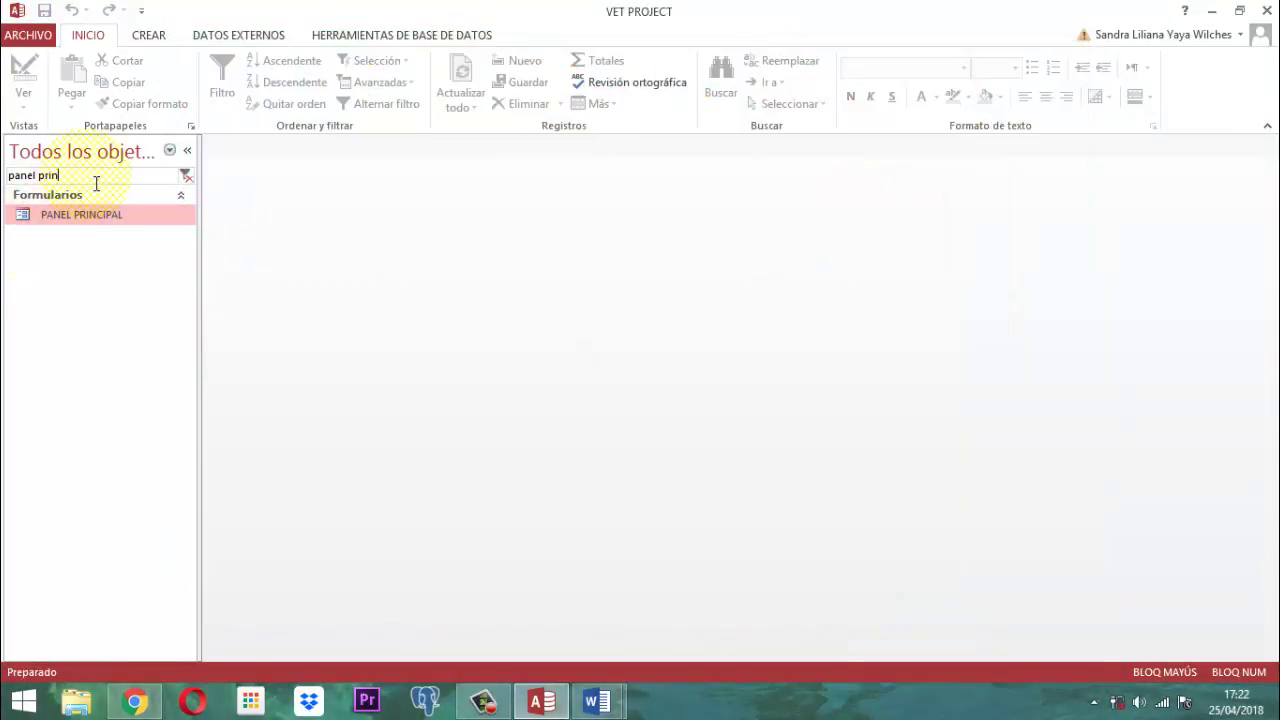
# Step: Filter the database objects by "FmS" and open the FmServicioCs form in design view
pyautogui.moveTo(86, 175); pyautogui.dragTo(5, 170)
pyautogui.write('F')
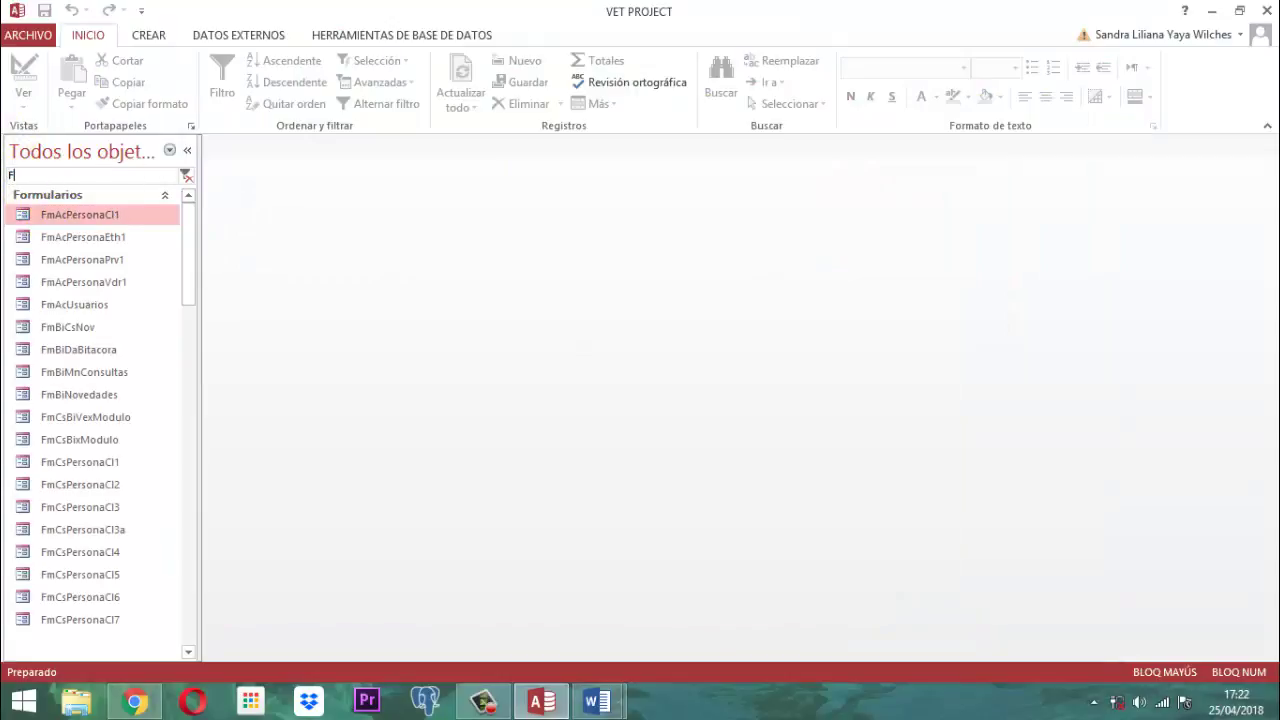
pyautogui.write('mS')
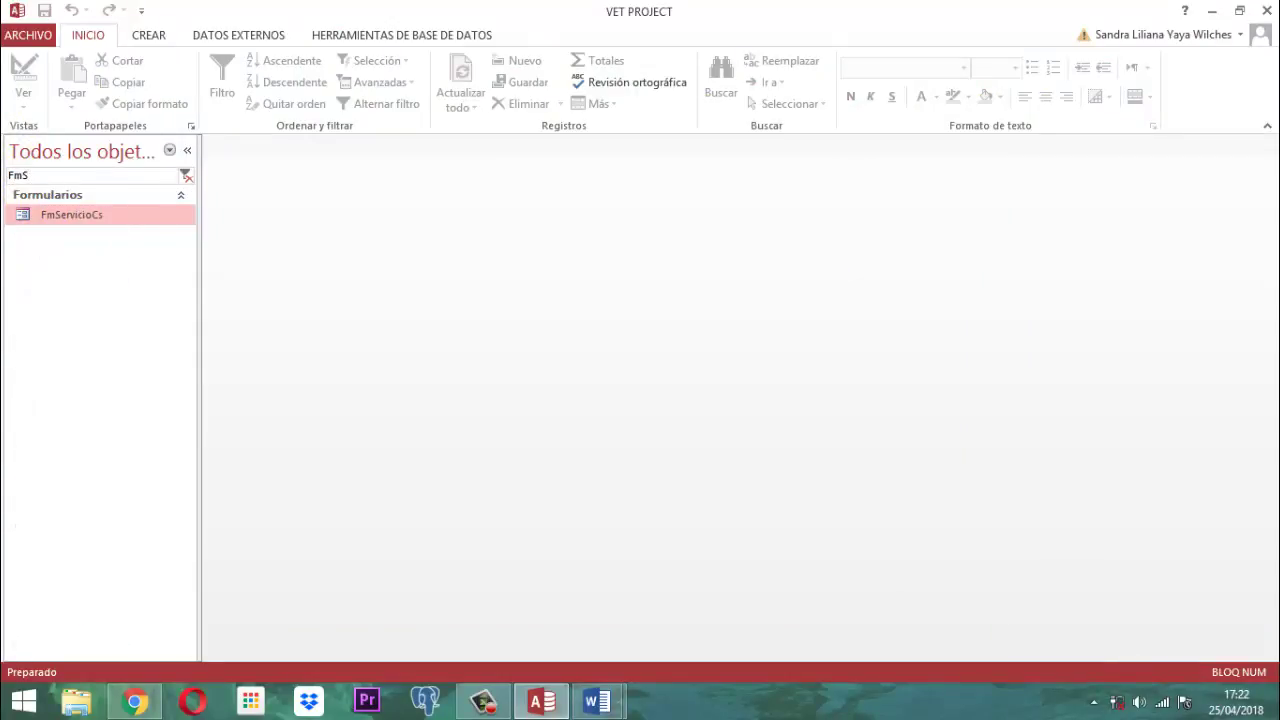
pyautogui.rightClick(80, 212)
pyautogui.click(120, 270)
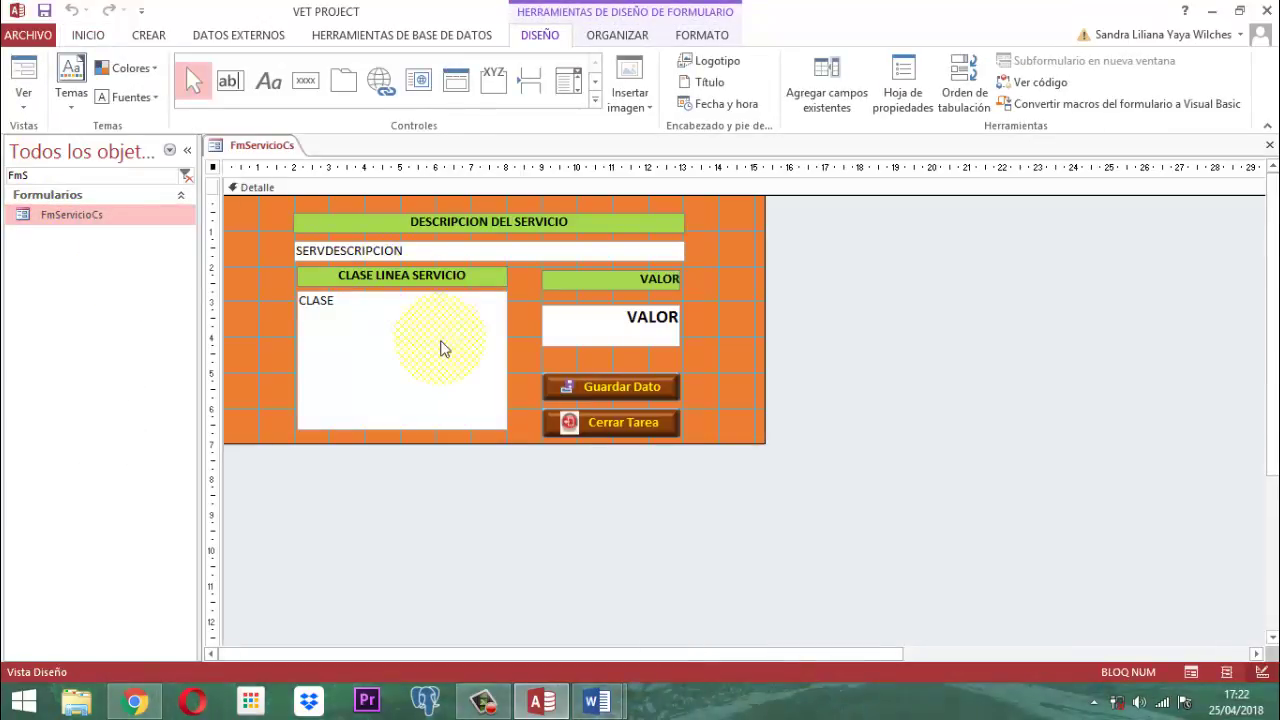
# Step: Change the VACUNAS item to VACUNA in the CLASE list box's row source values and close the property sheet
pyautogui.click(903, 90)
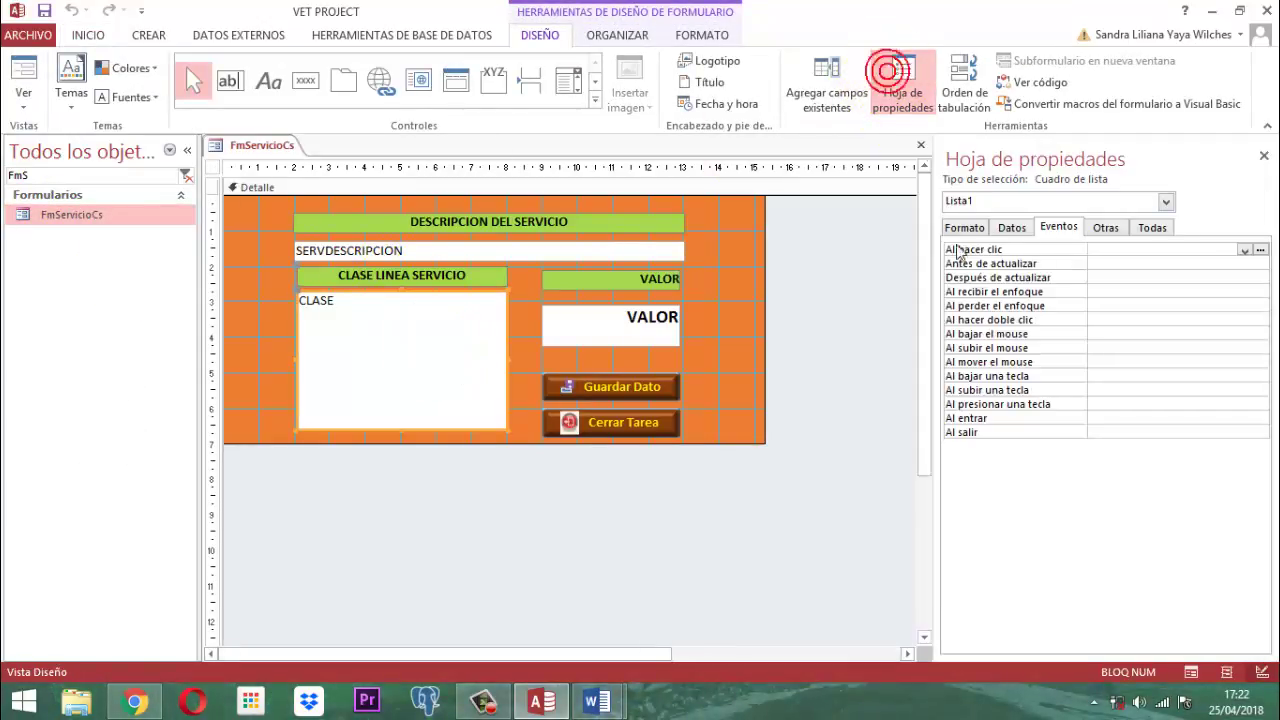
pyautogui.click(1010, 227)
pyautogui.click(1153, 263)
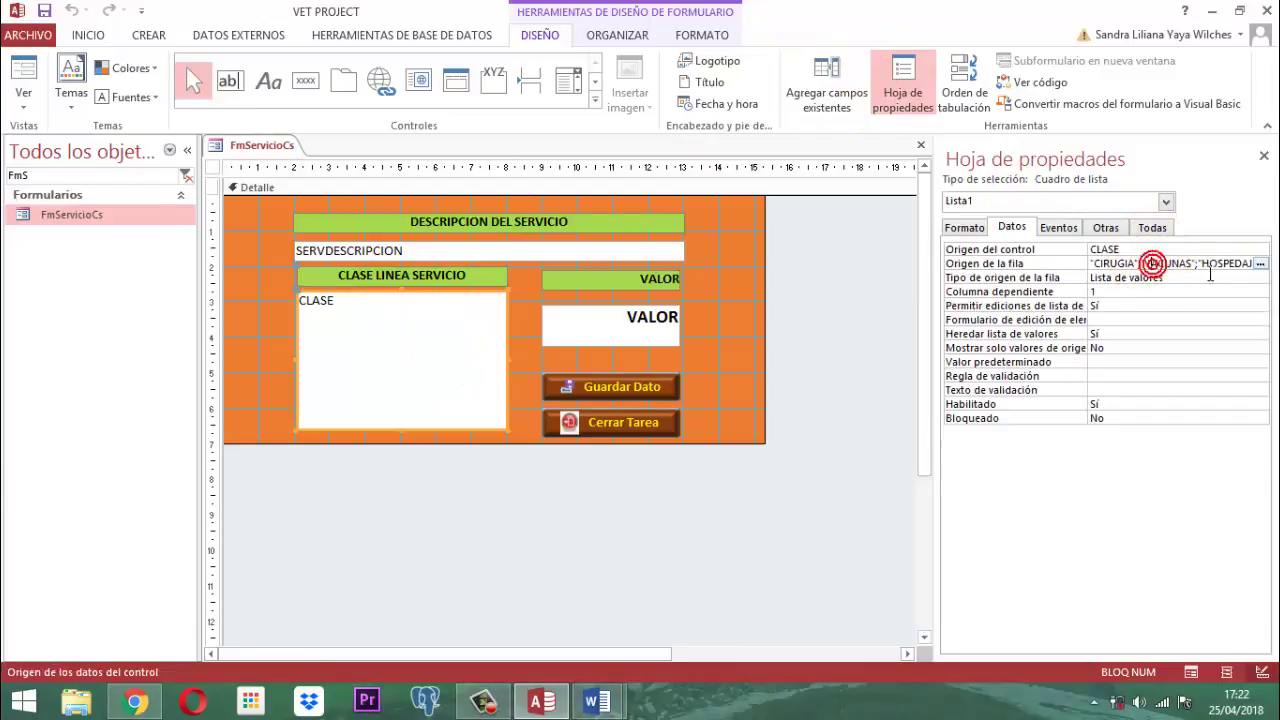
pyautogui.click(1260, 264)
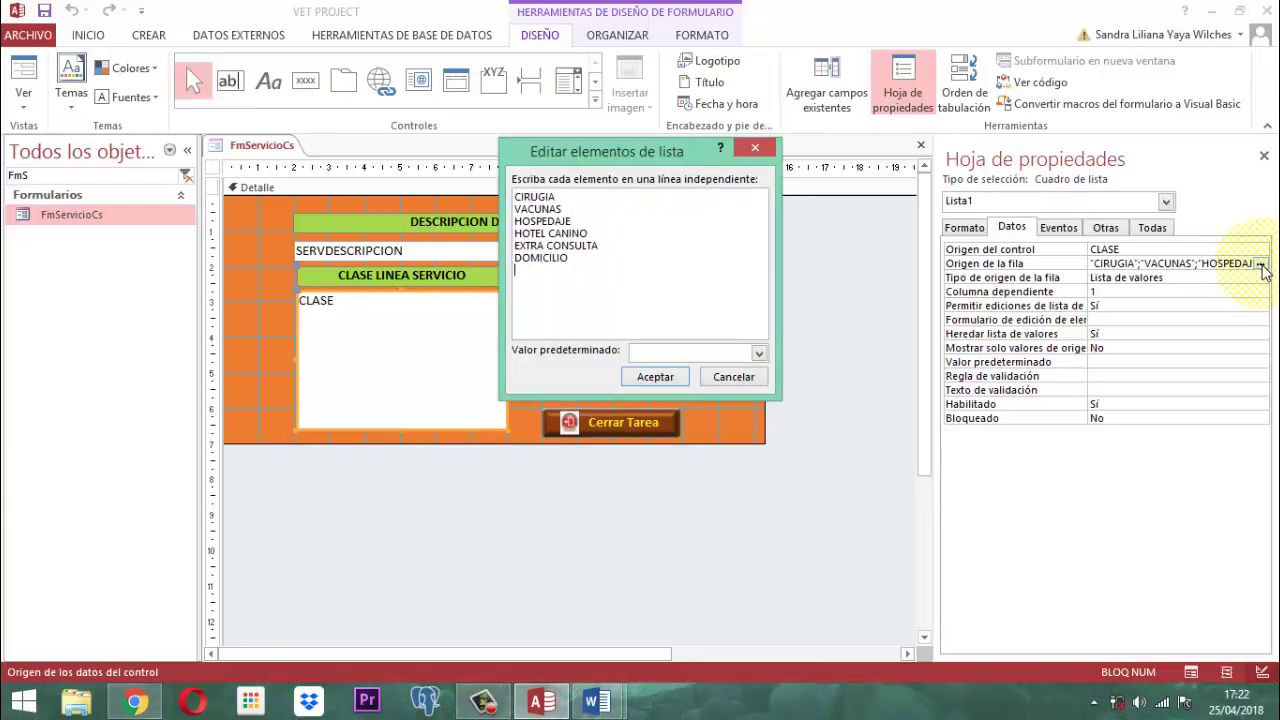
pyautogui.click(583, 213)
pyautogui.press('BackSpace')
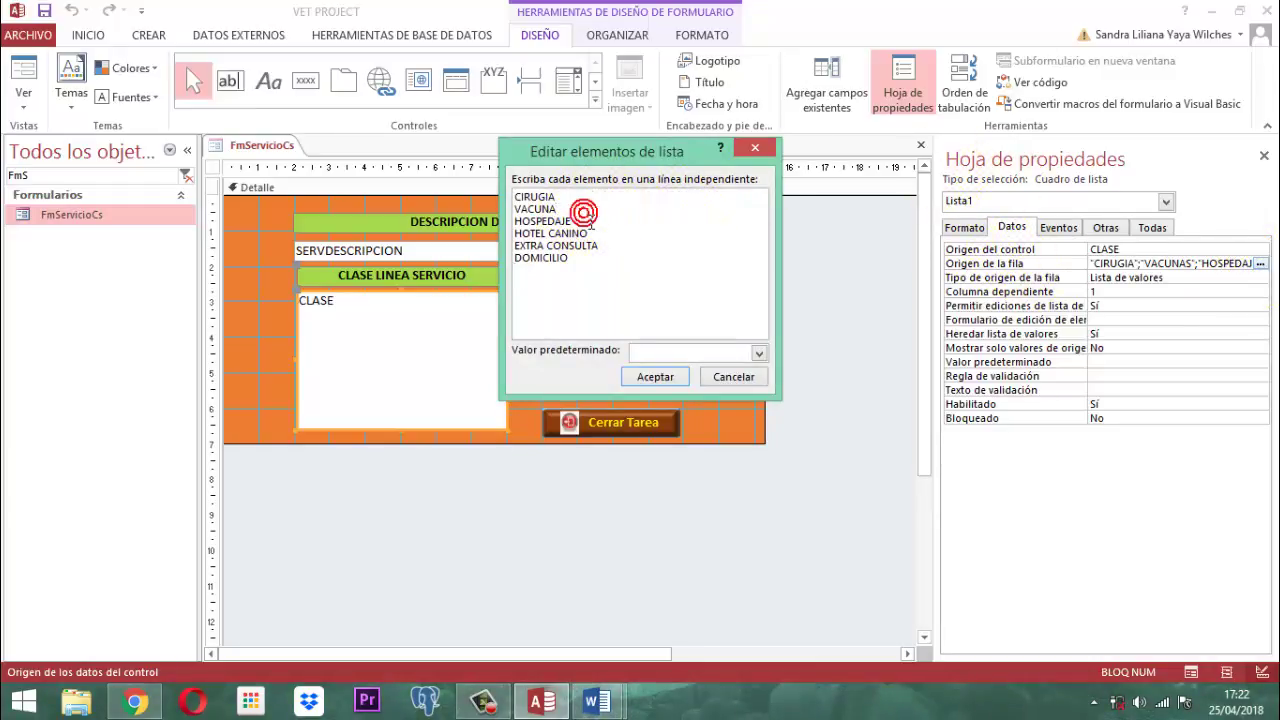
pyautogui.click(653, 376)
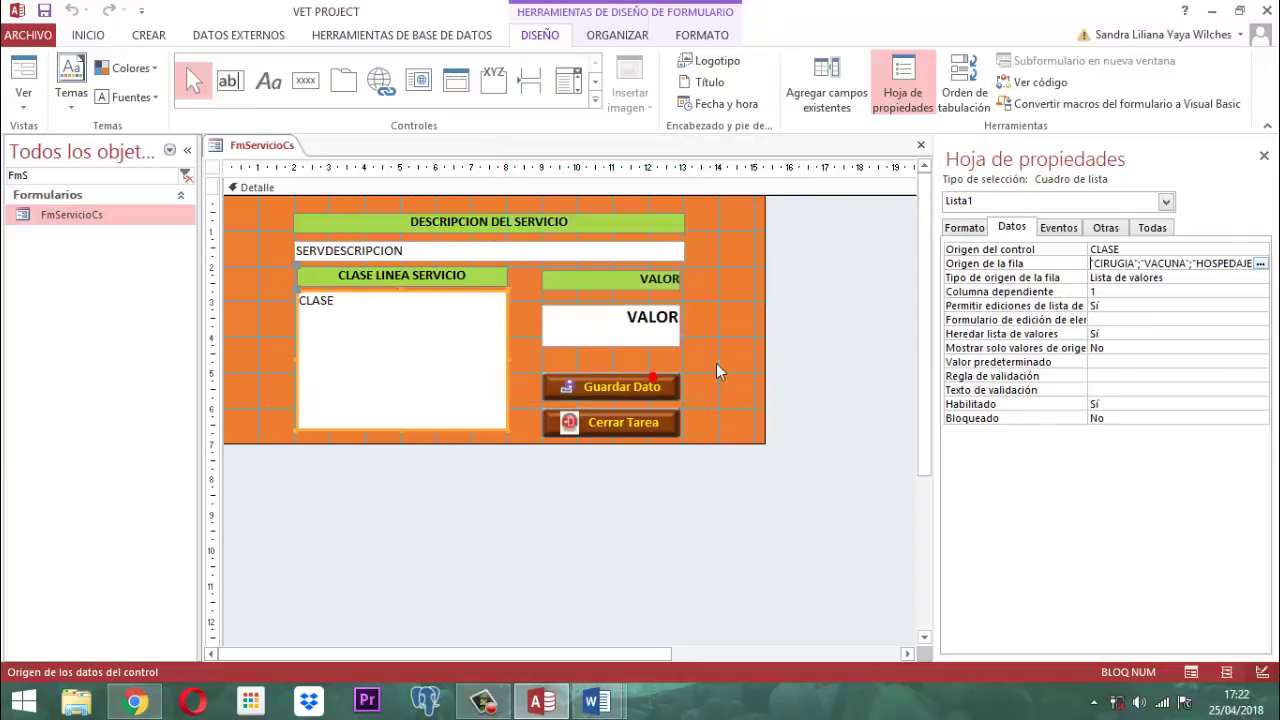
pyautogui.click(1264, 156)
# Step: Save the FmServicioCs form's design and close it
pyautogui.rightClick(240, 150)
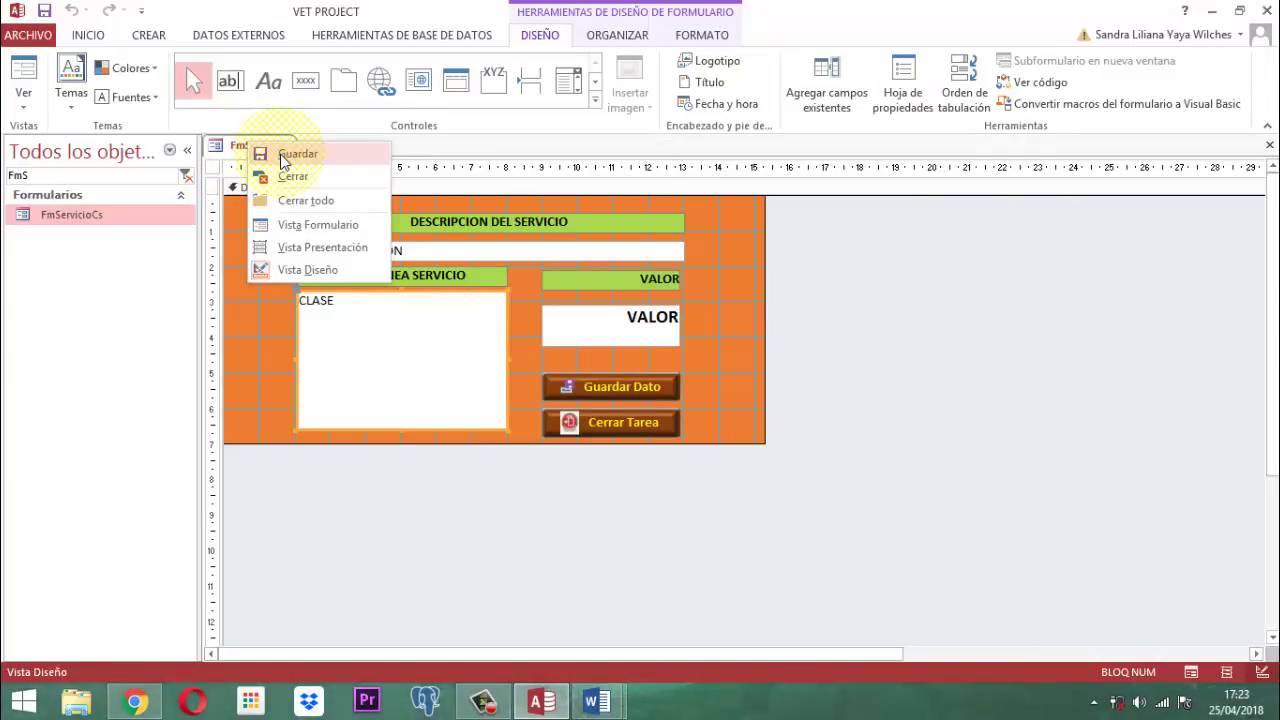
pyautogui.click(280, 152)
pyautogui.rightClick(283, 152)
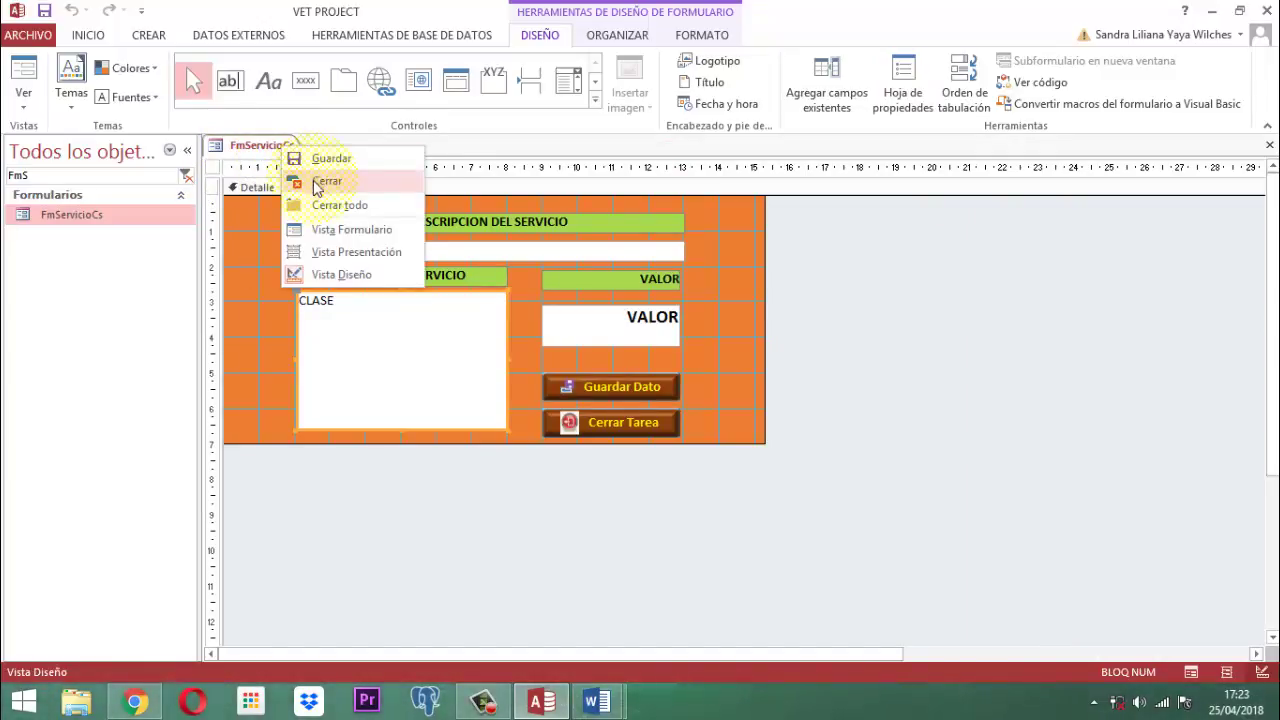
pyautogui.click(313, 182)
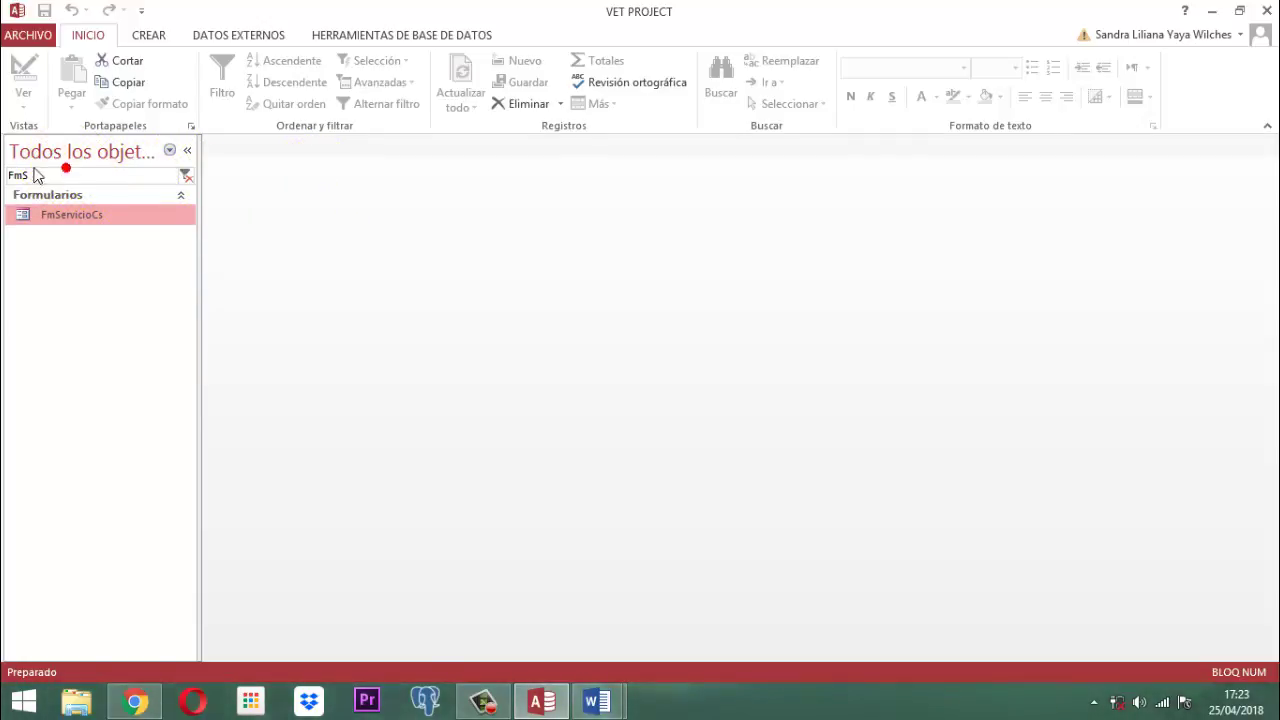
# Step: Filter the database objects by "panel prin" and open the PANEL PRINCIPAL form, accepting the credential notice
pyautogui.moveTo(38, 177); pyautogui.dragTo(10, 185)
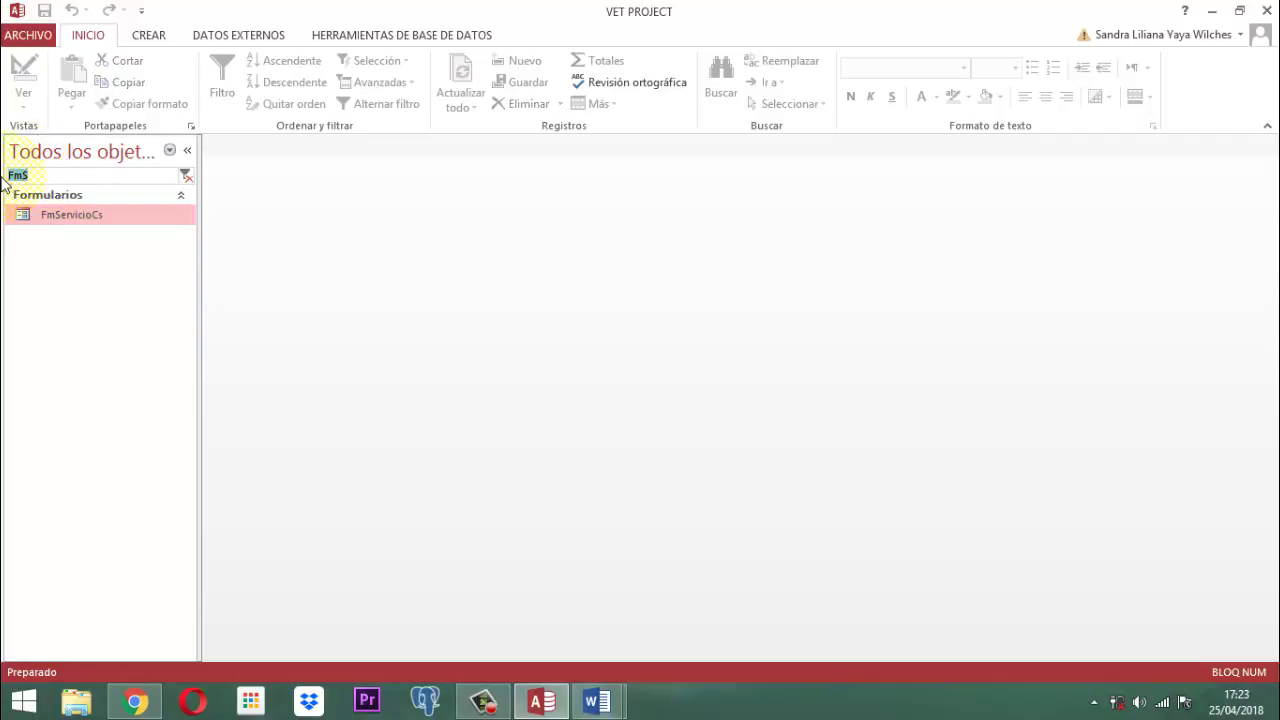
pyautogui.write('panel prin')
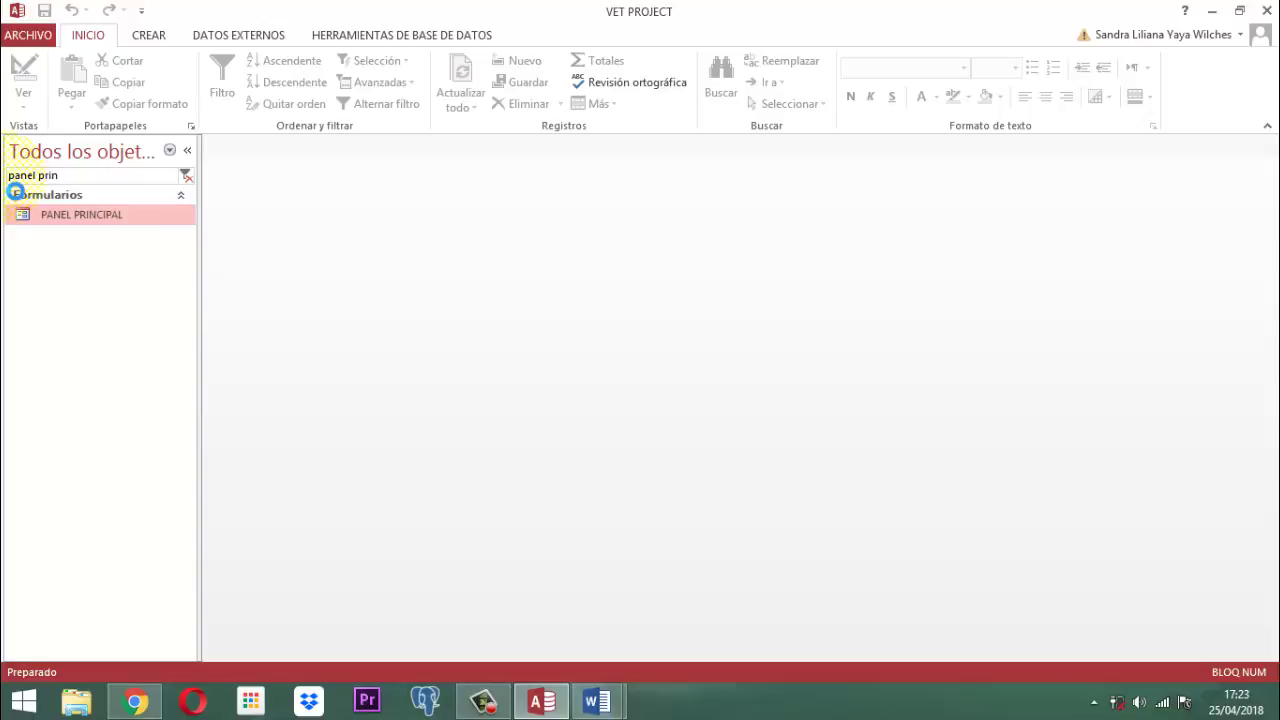
pyautogui.press('Return')
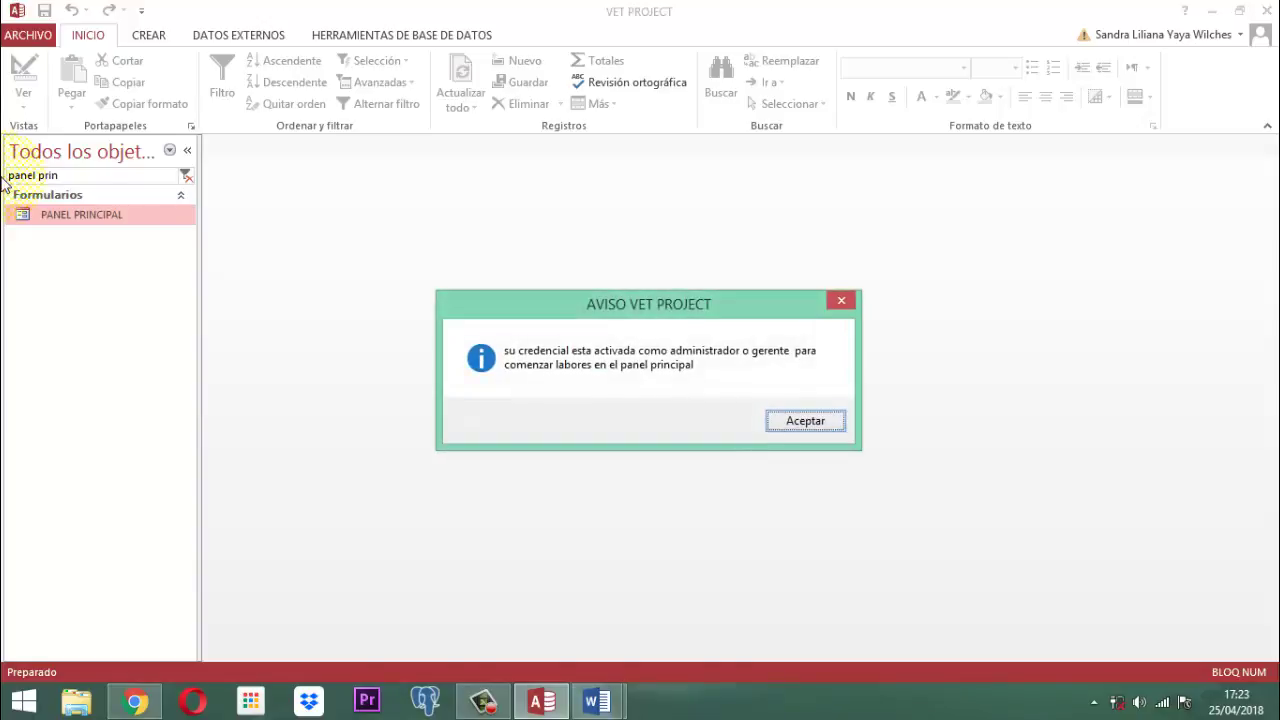
pyautogui.press('Return')
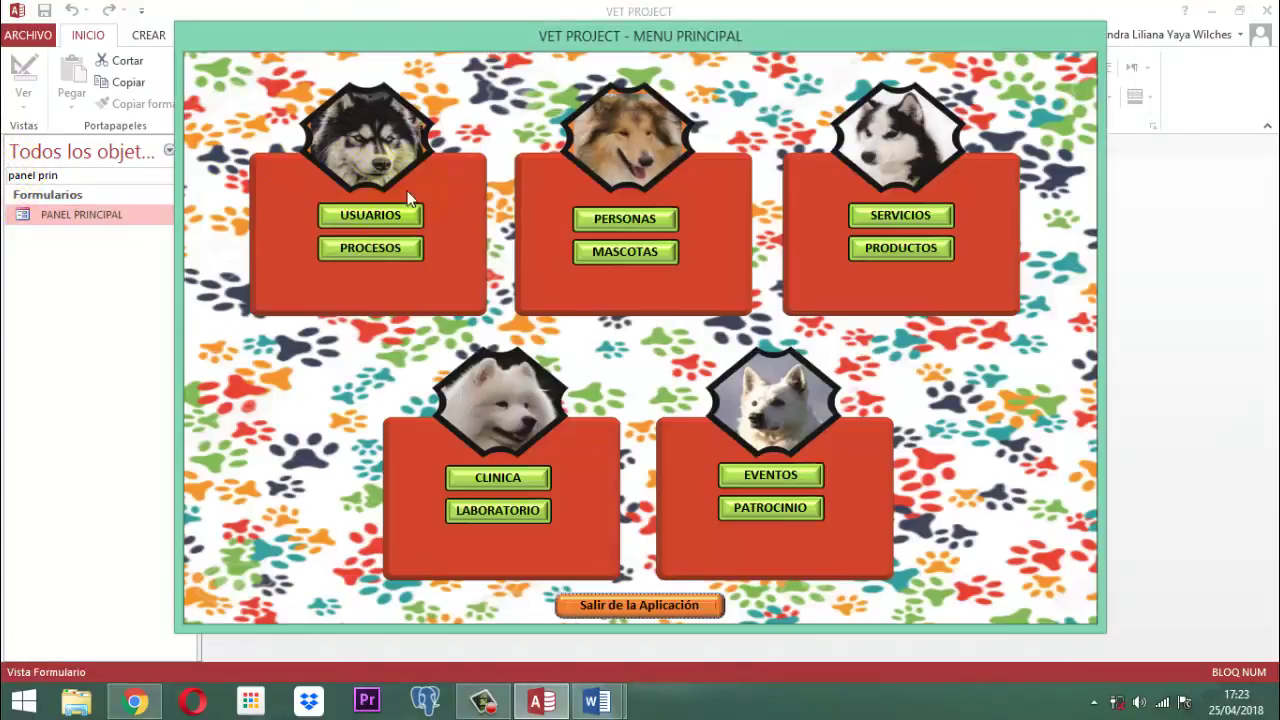
# Step: Open the CONSULTA service list from the SERVICIOS module and start a new item in the service entry form
pyautogui.click(899, 215)
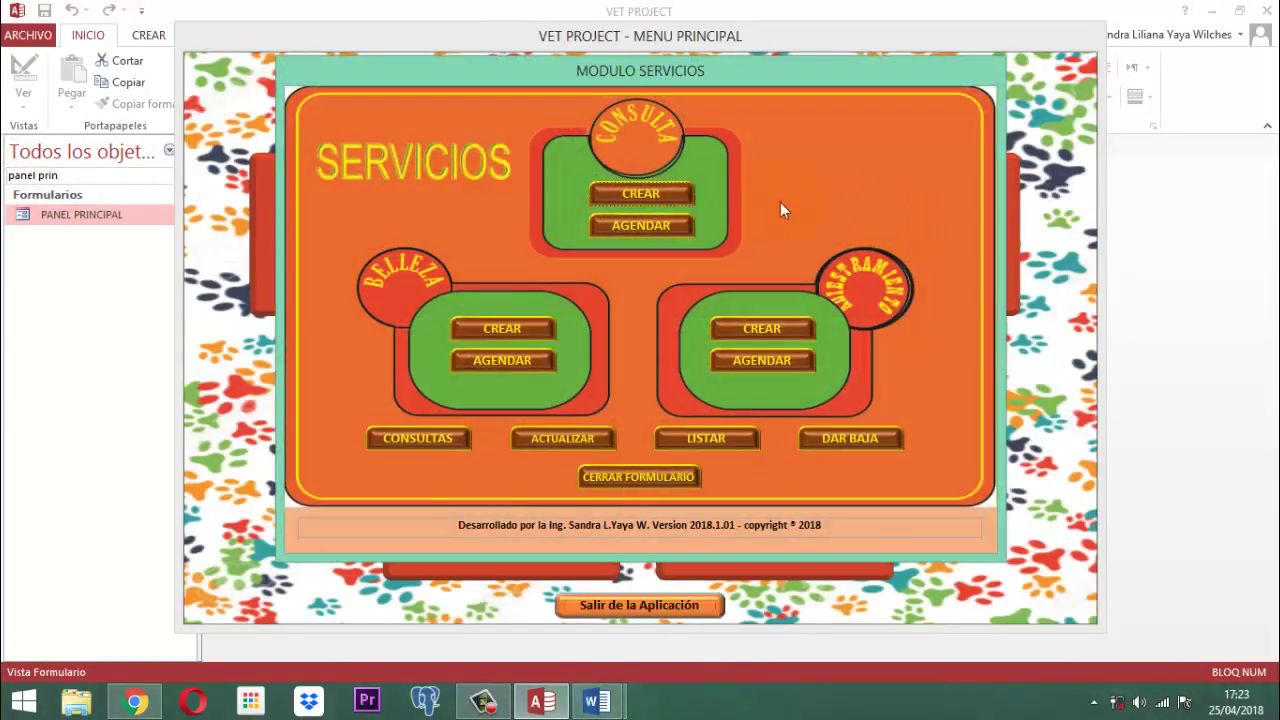
pyautogui.click(655, 193)
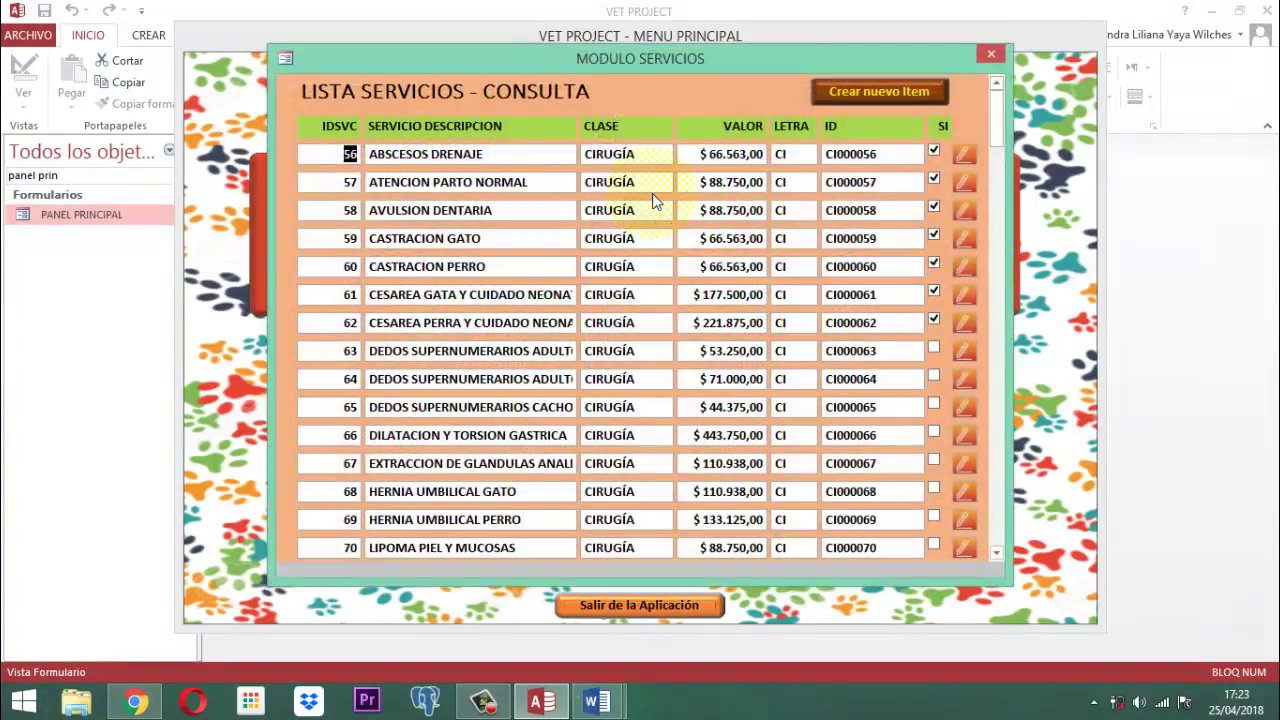
pyautogui.click(899, 91)
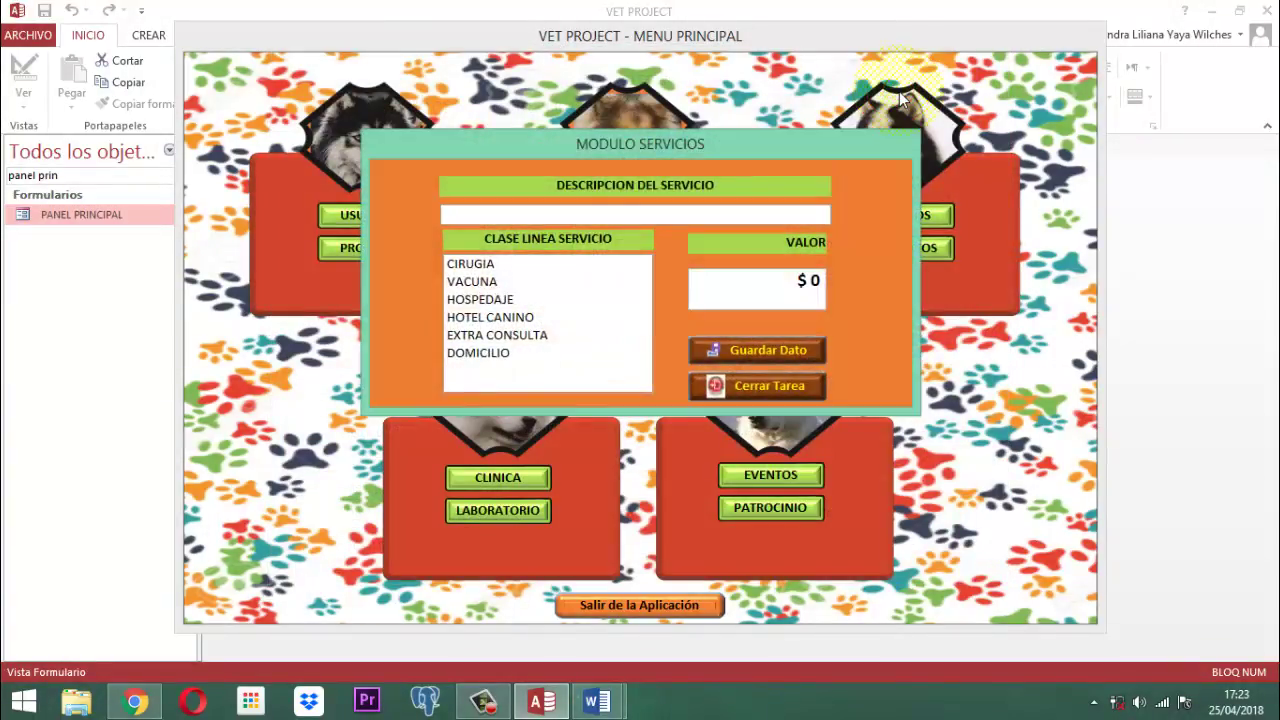
# Step: Enter "VACUNA PARVOVIROSIS 2 DOSIS" as the new service's description
pyautogui.write('va')
pyautogui.press('BackSpace')
pyautogui.press('capslock')
pyautogui.write('VACUNA')
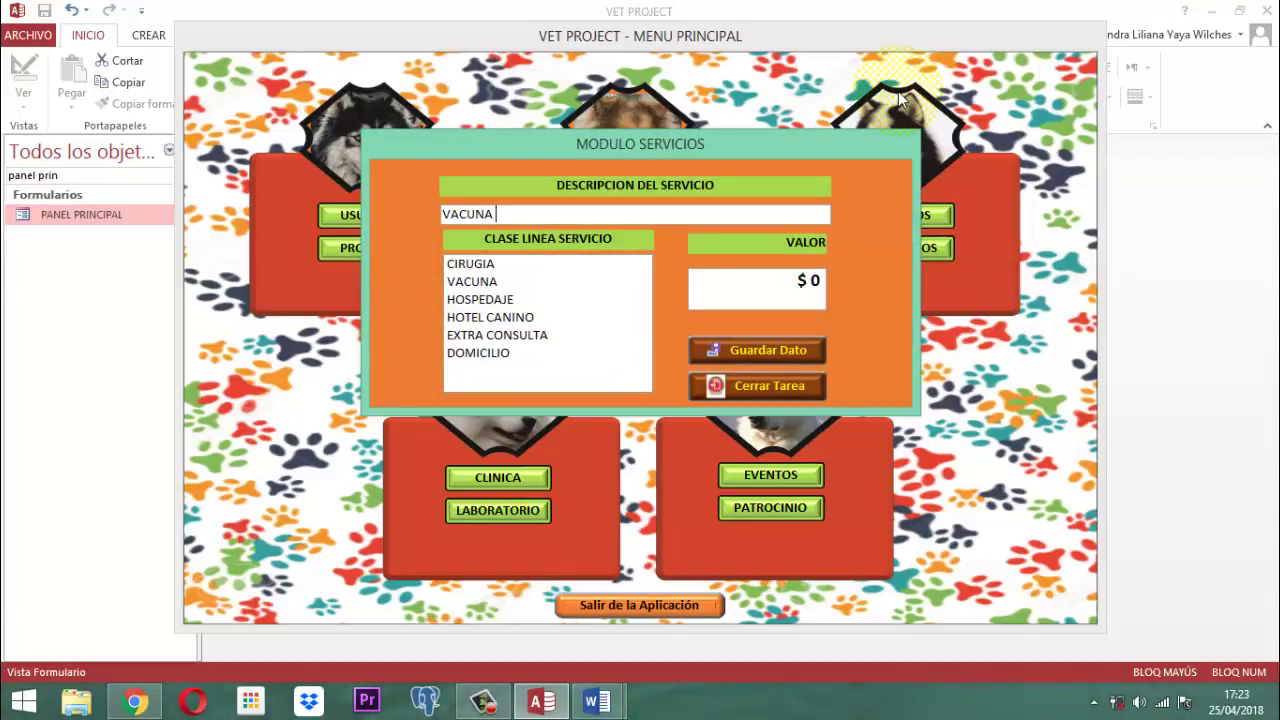
pyautogui.write(' PAR')
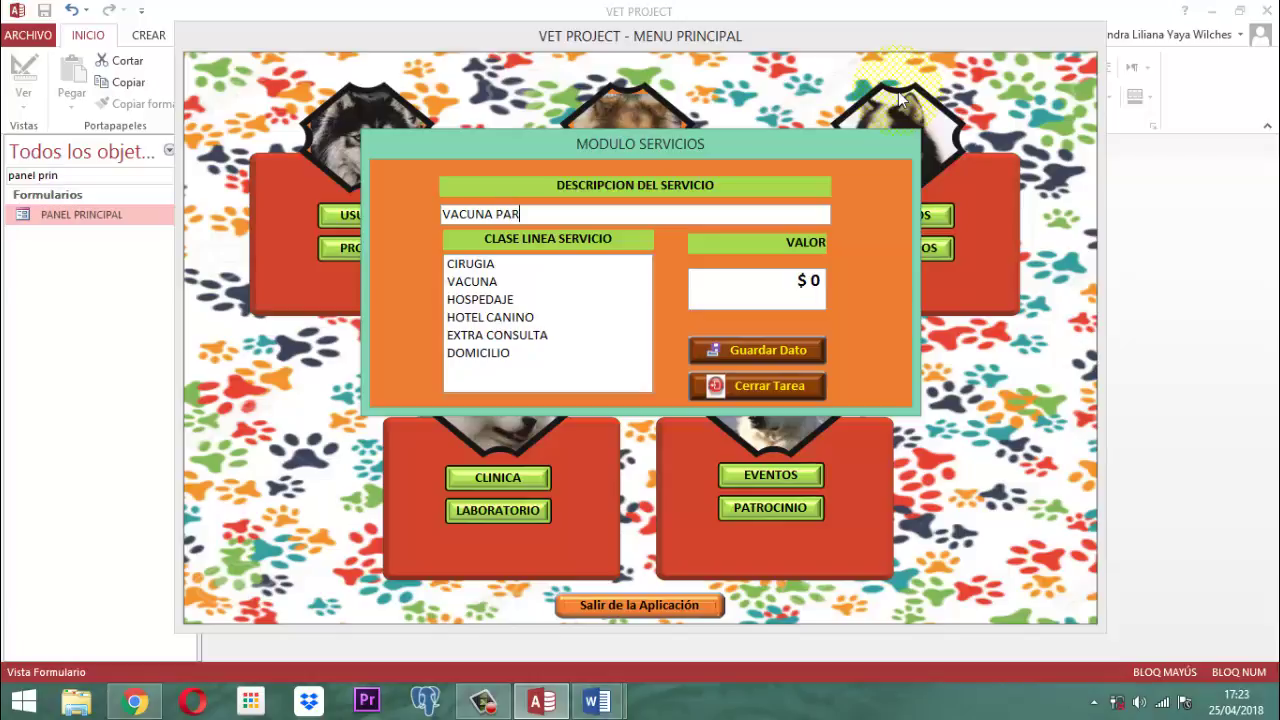
pyautogui.write('NBVOVIROSIS 2 DOSIS')
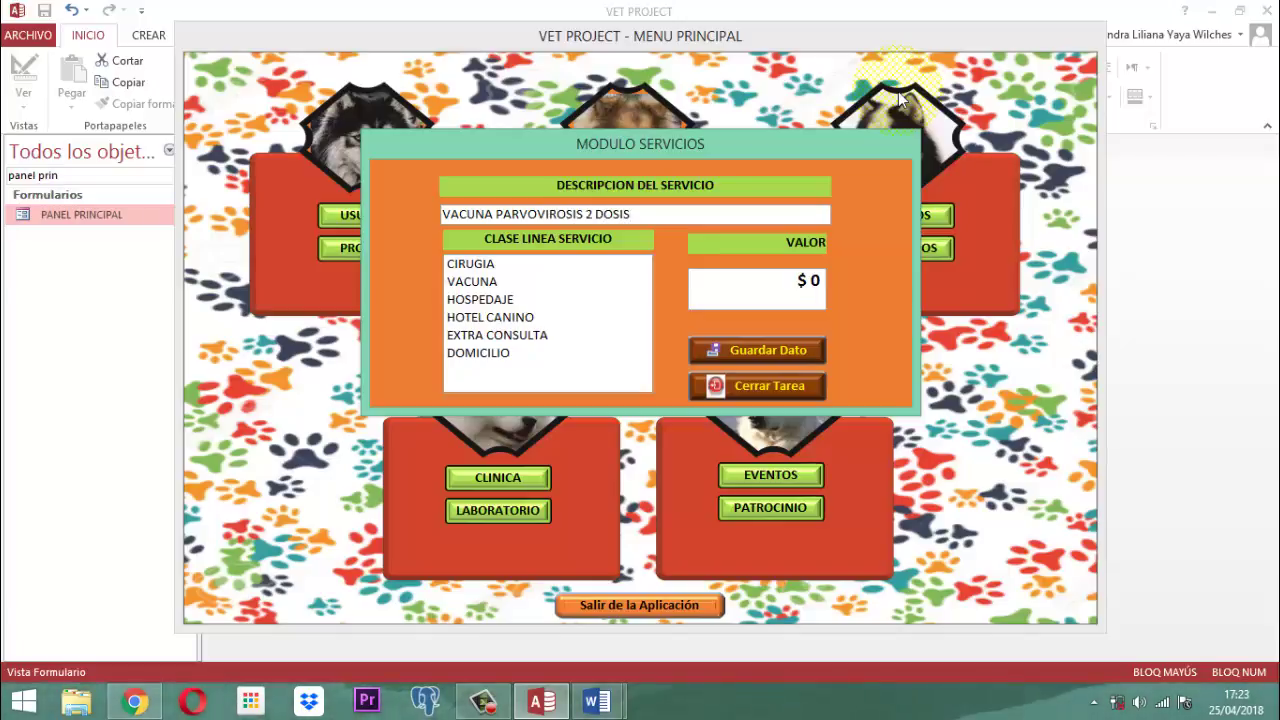
# Step: Assign the VACUNA class and a value of 30000 to the service, then save the record and close the entry form
pyautogui.press('Tab')
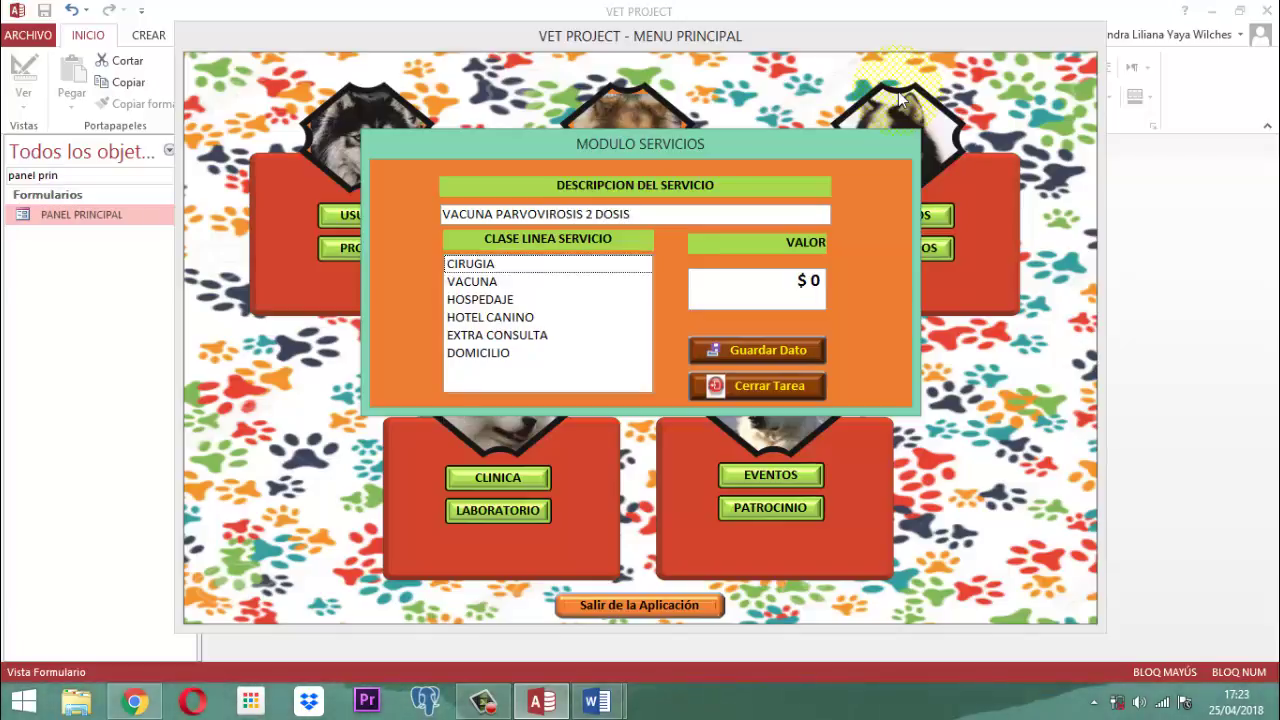
pyautogui.press('Down')
pyautogui.press('Tab')
pyautogui.write('30000')
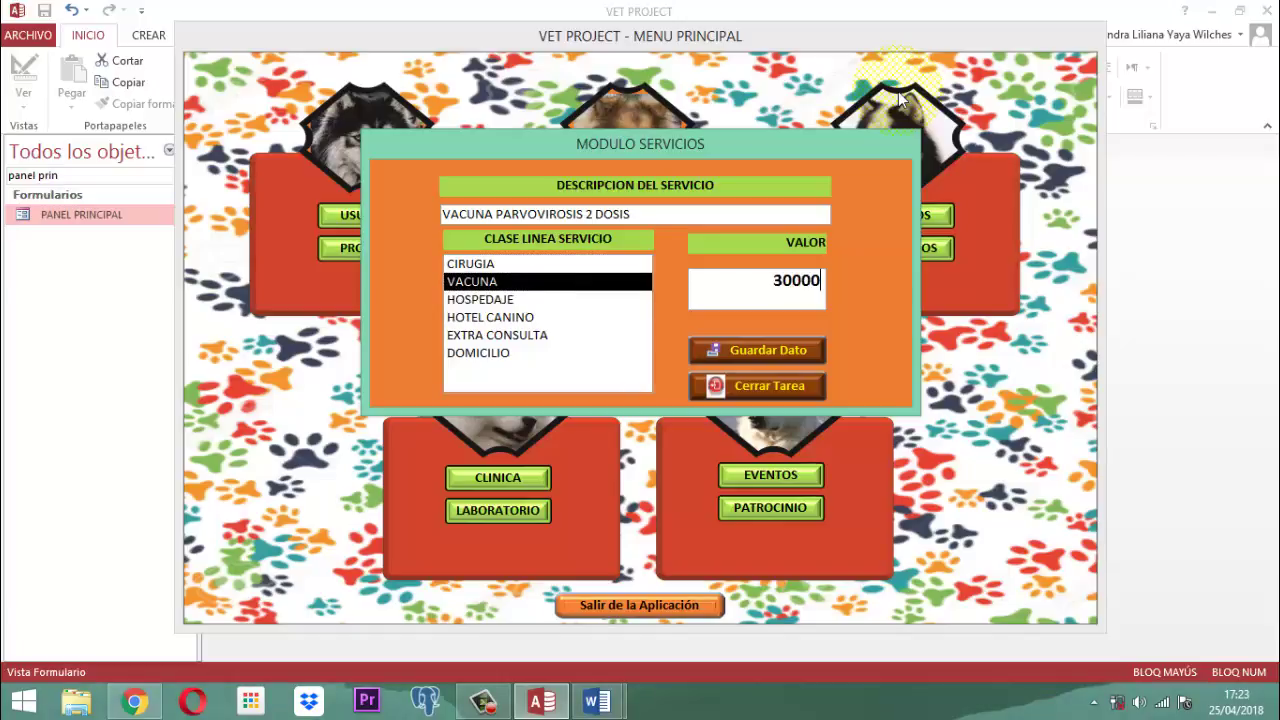
pyautogui.click(767, 350)
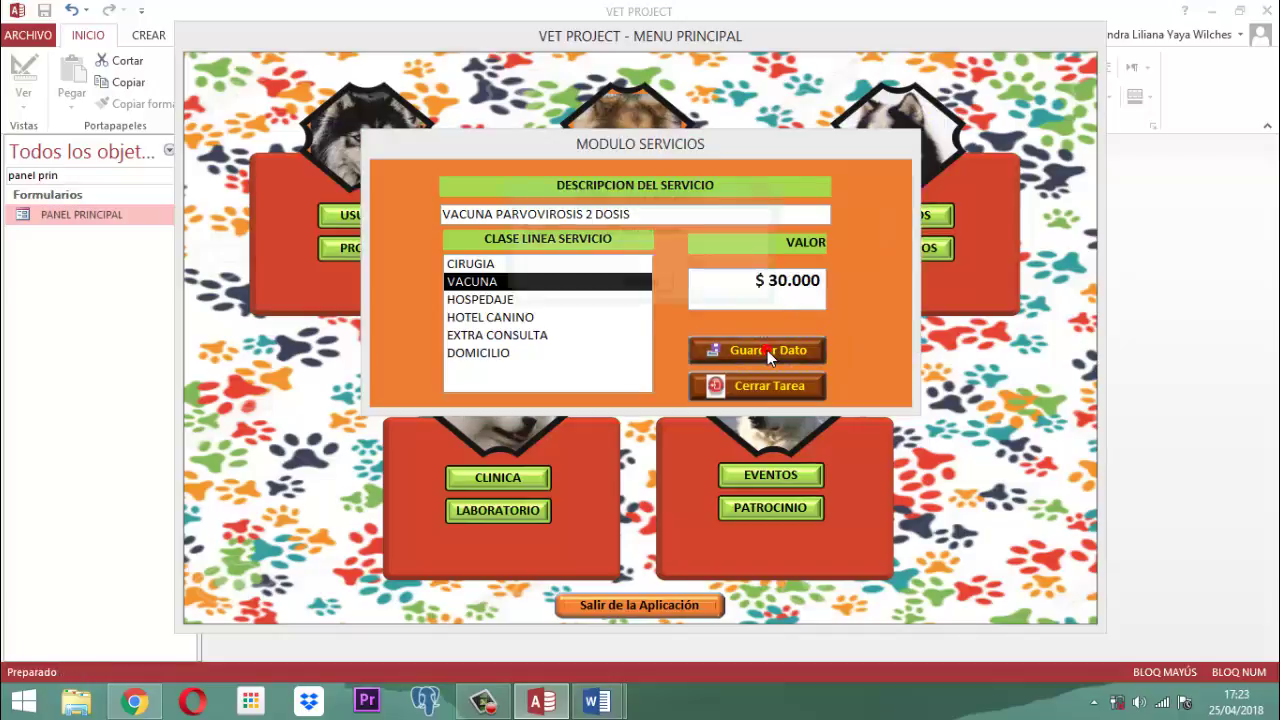
pyautogui.click(641, 287)
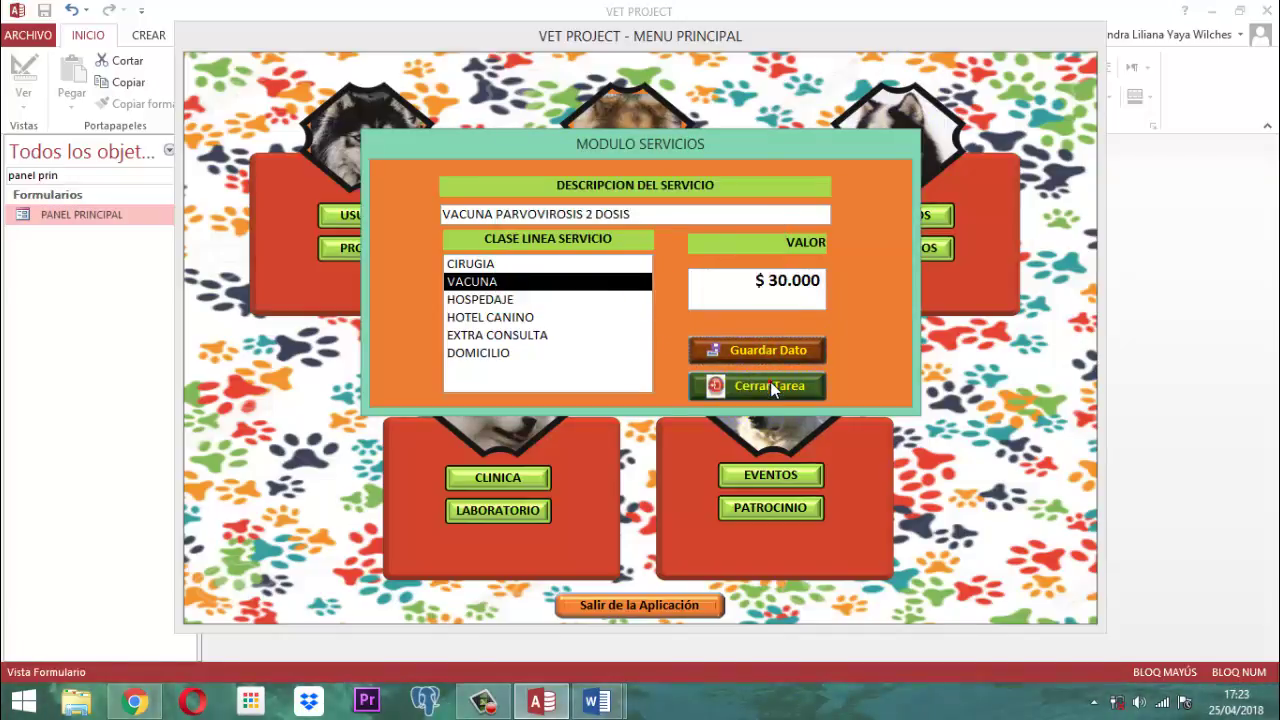
pyautogui.click(768, 383)
pyautogui.click(768, 421)
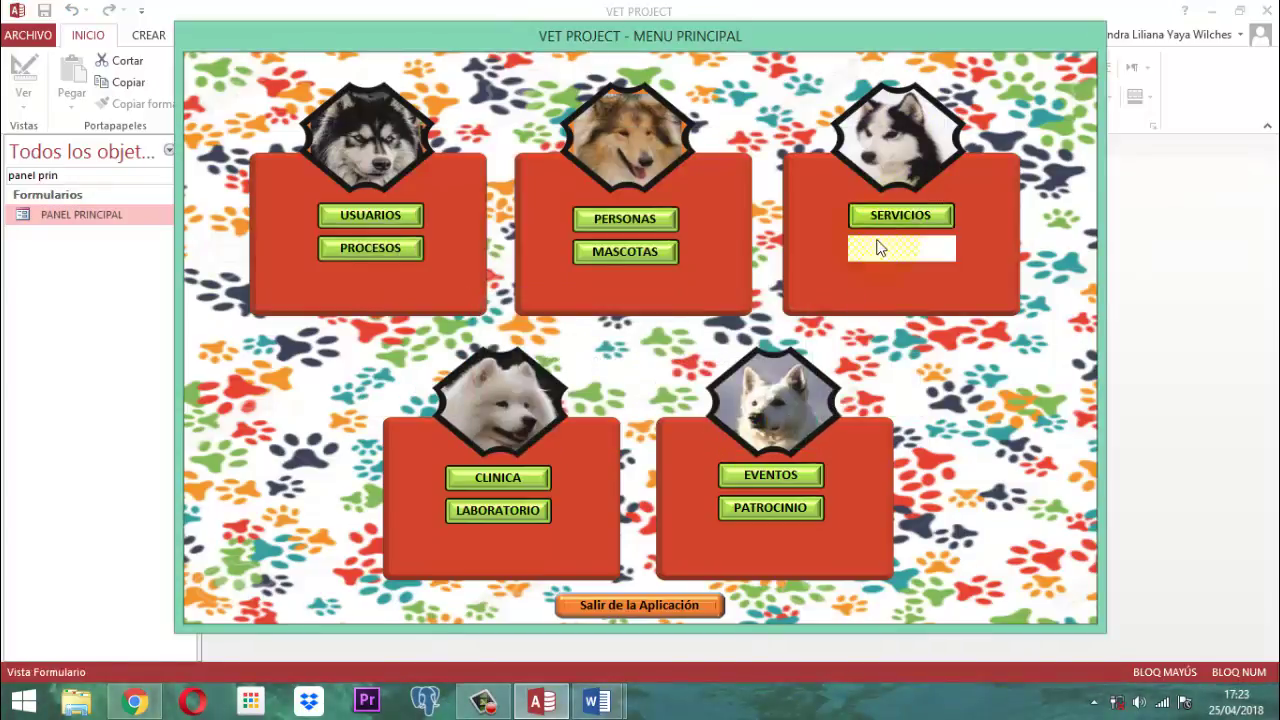
# Step: Open the CONSULTA service list from the SERVICIOS module and check the vaccine entries at its end
pyautogui.click(900, 217)
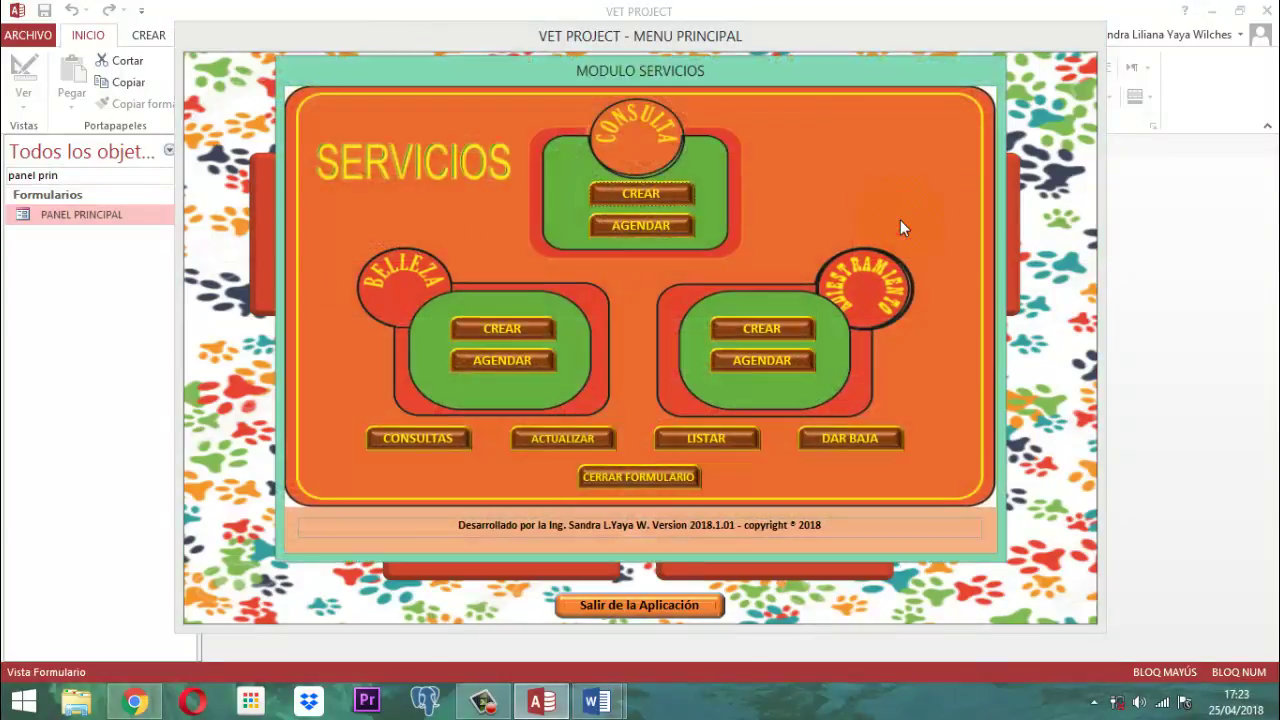
pyautogui.click(680, 196)
pyautogui.scroll(-10, 936, 315)
pyautogui.scroll(-16, 939, 322)
pyautogui.scroll(-9, 951, 355)
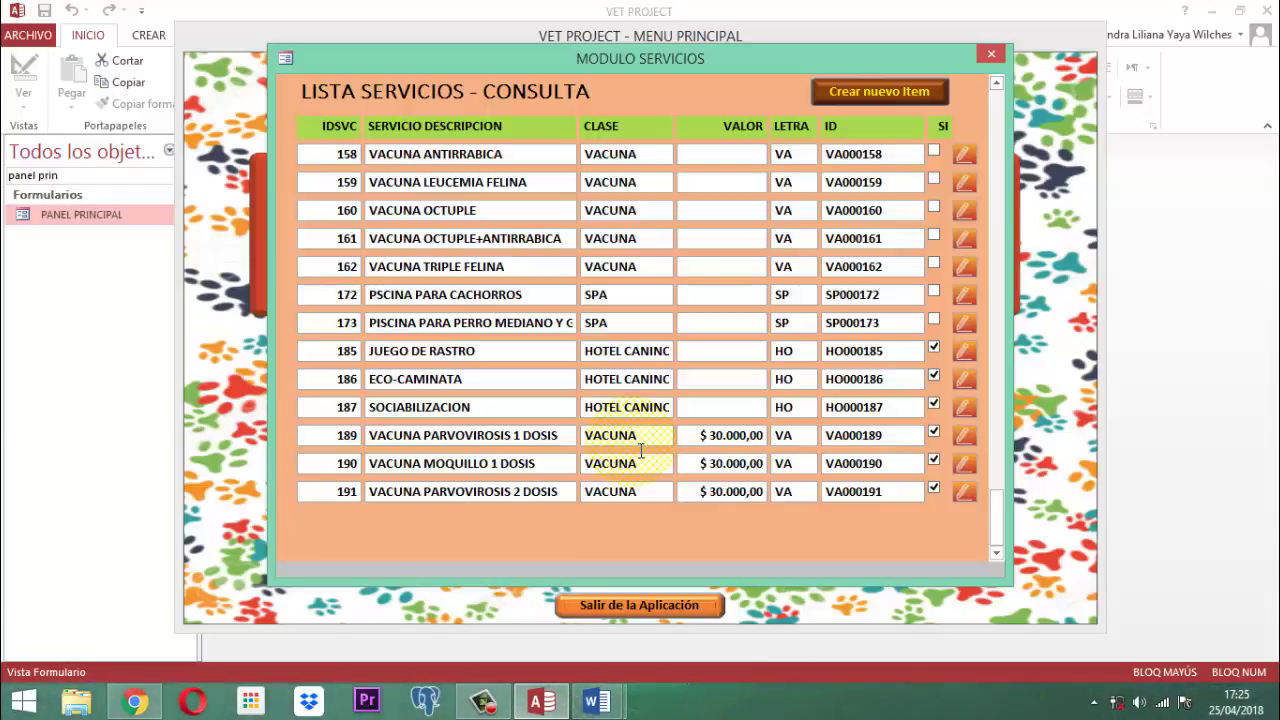
# Step: Close the service list and the SERVICIOS module, exit the application, and minimize the browser window behind it
pyautogui.click(993, 54)
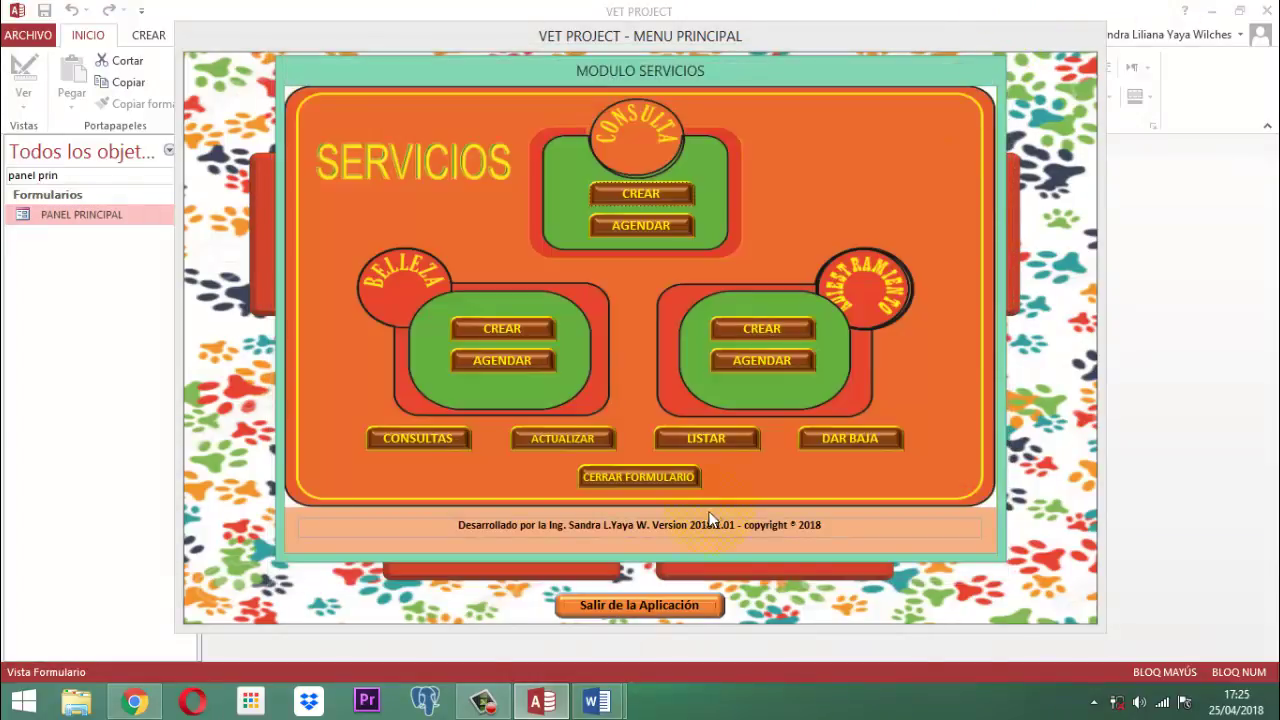
pyautogui.click(657, 477)
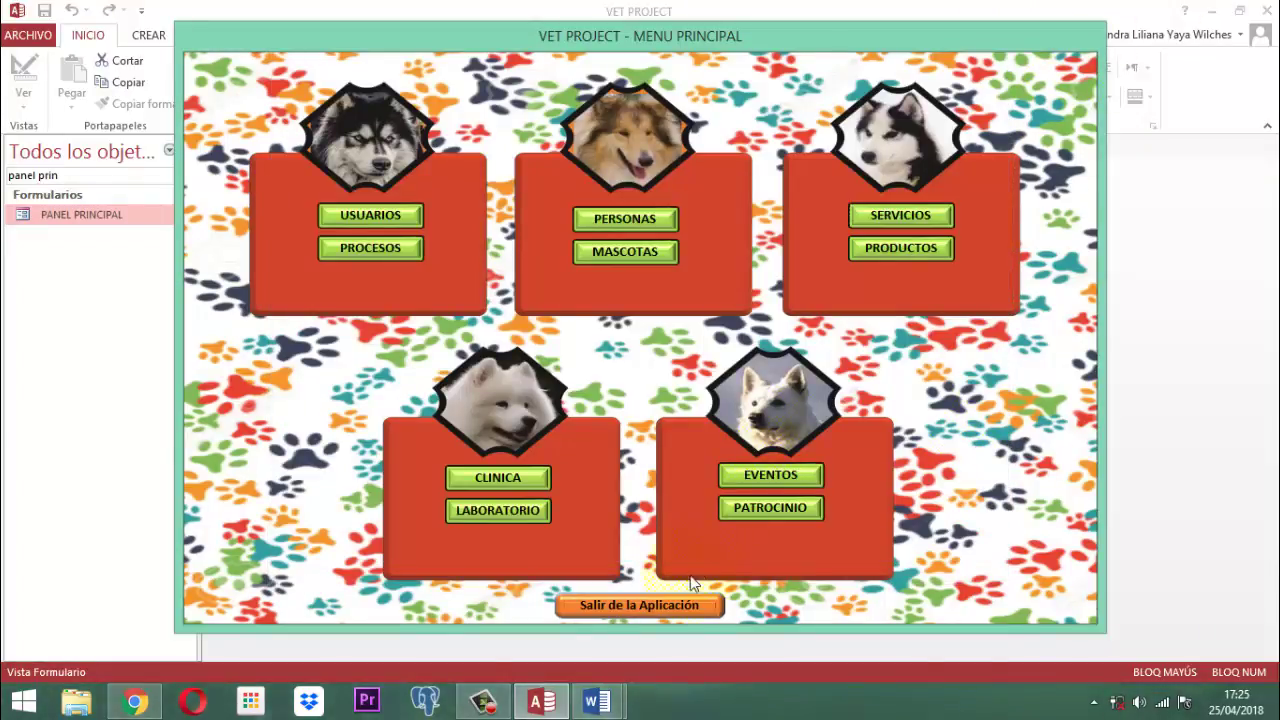
pyautogui.click(639, 605)
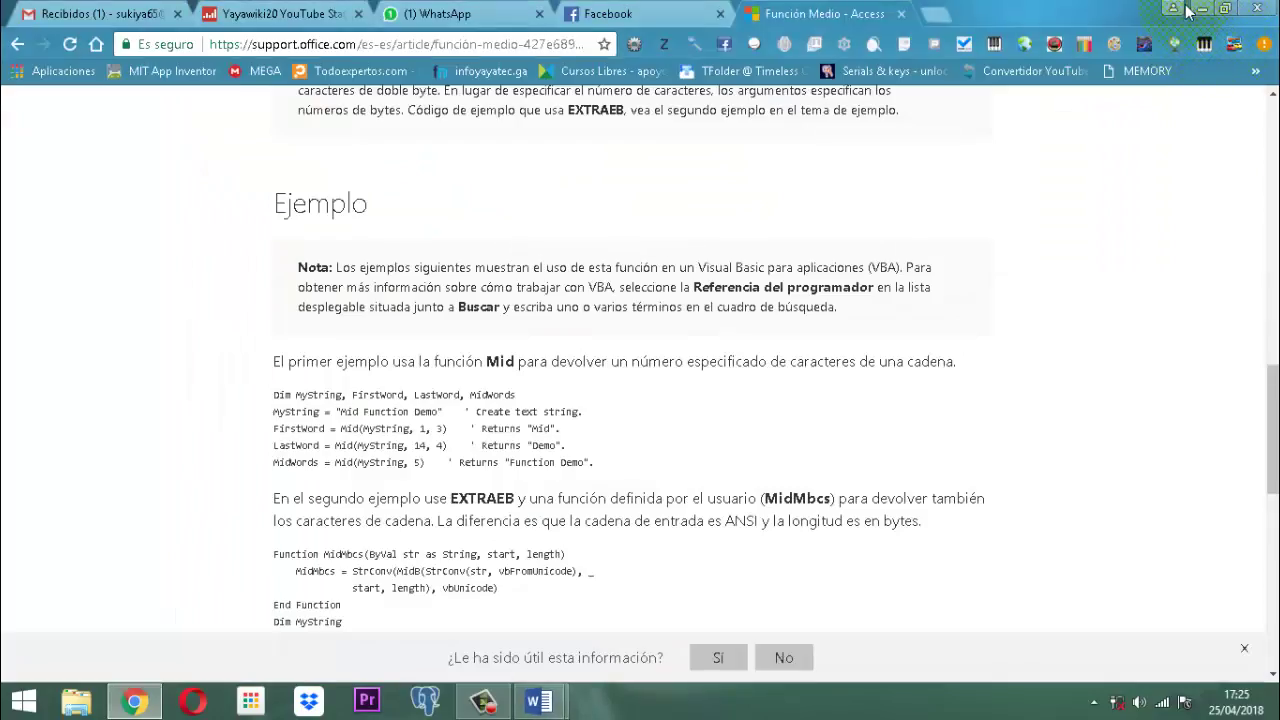
pyautogui.click(1201, 9)
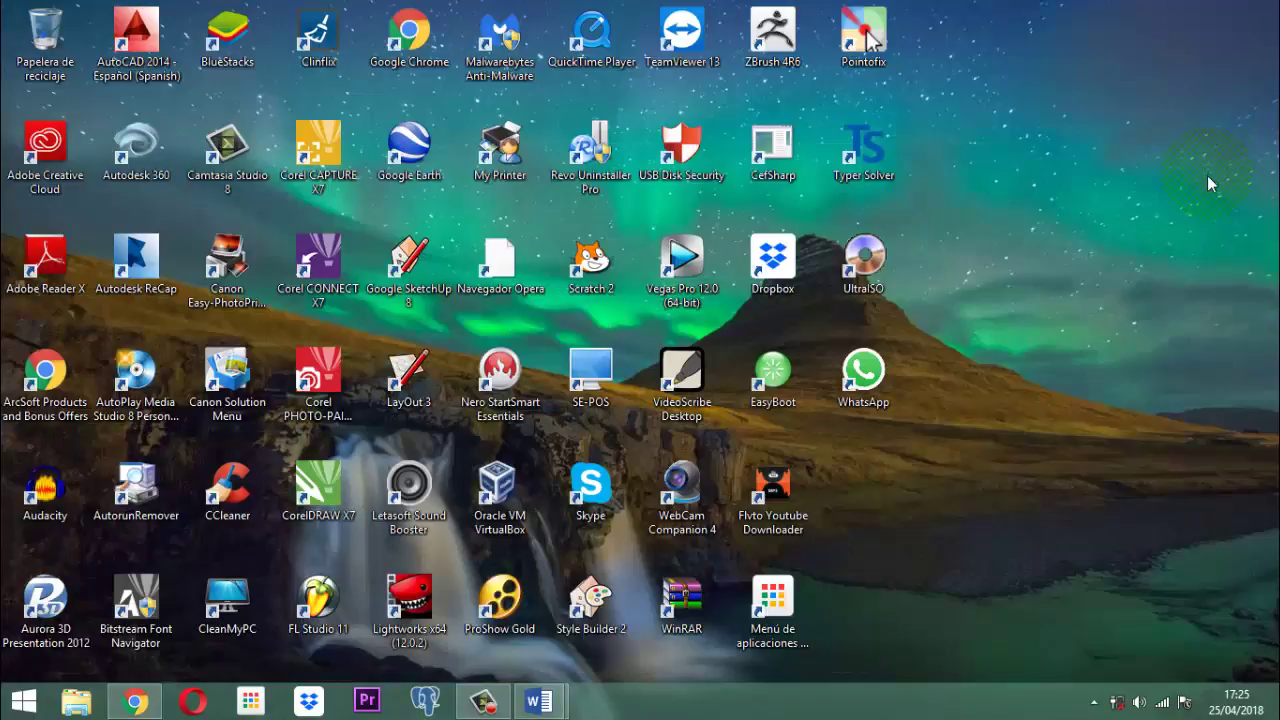